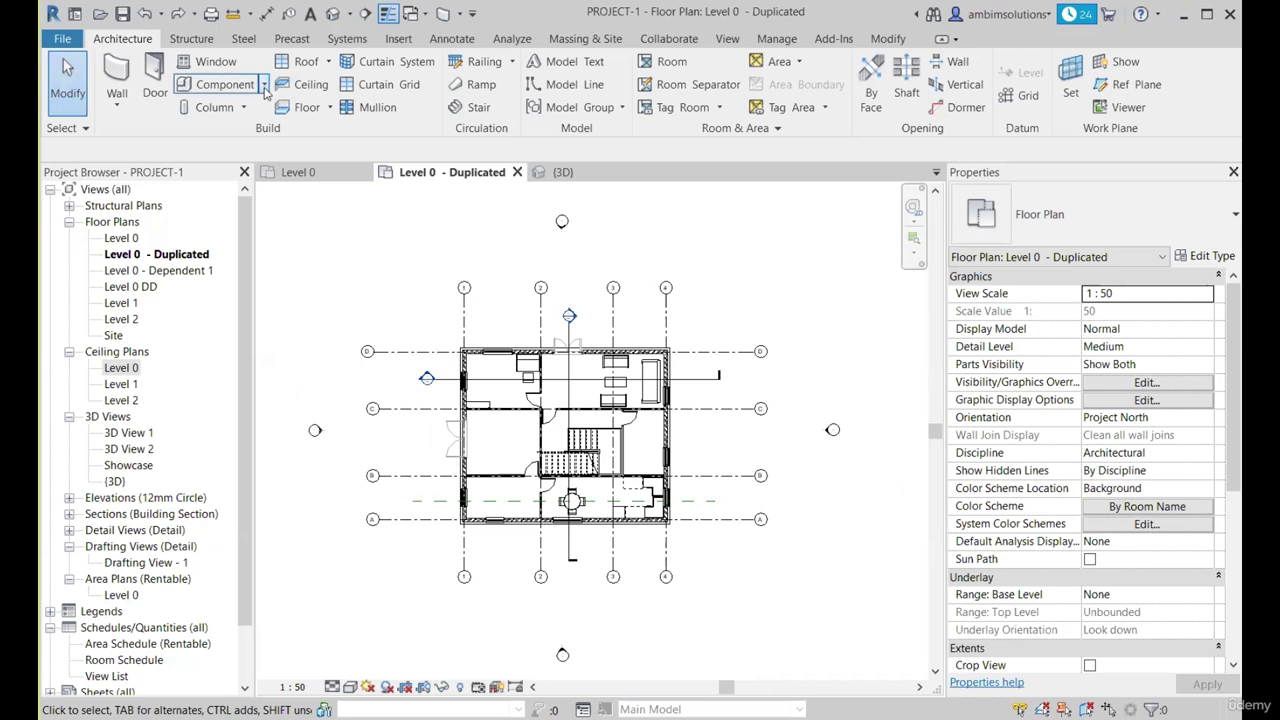
Start placing a component and choose the deciduous tree type Comman_Apple-6.0 Meters.
{"action": "left_click", "coordinate": [264, 85]}
{"action": "left_click", "coordinate": [252, 116]}
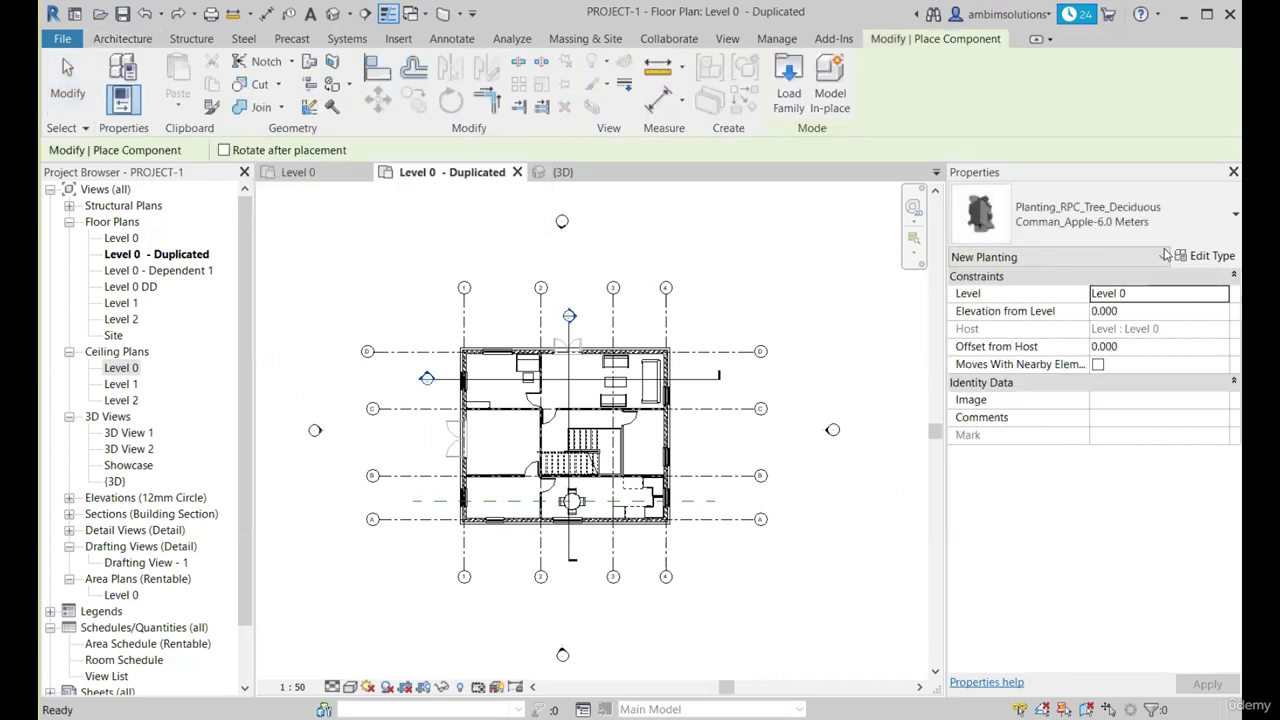
{"action": "left_click", "coordinate": [1090, 214]}
{"action": "scroll", "coordinate": [1085, 432], "scroll_direction": "up", "scroll_amount": 3}
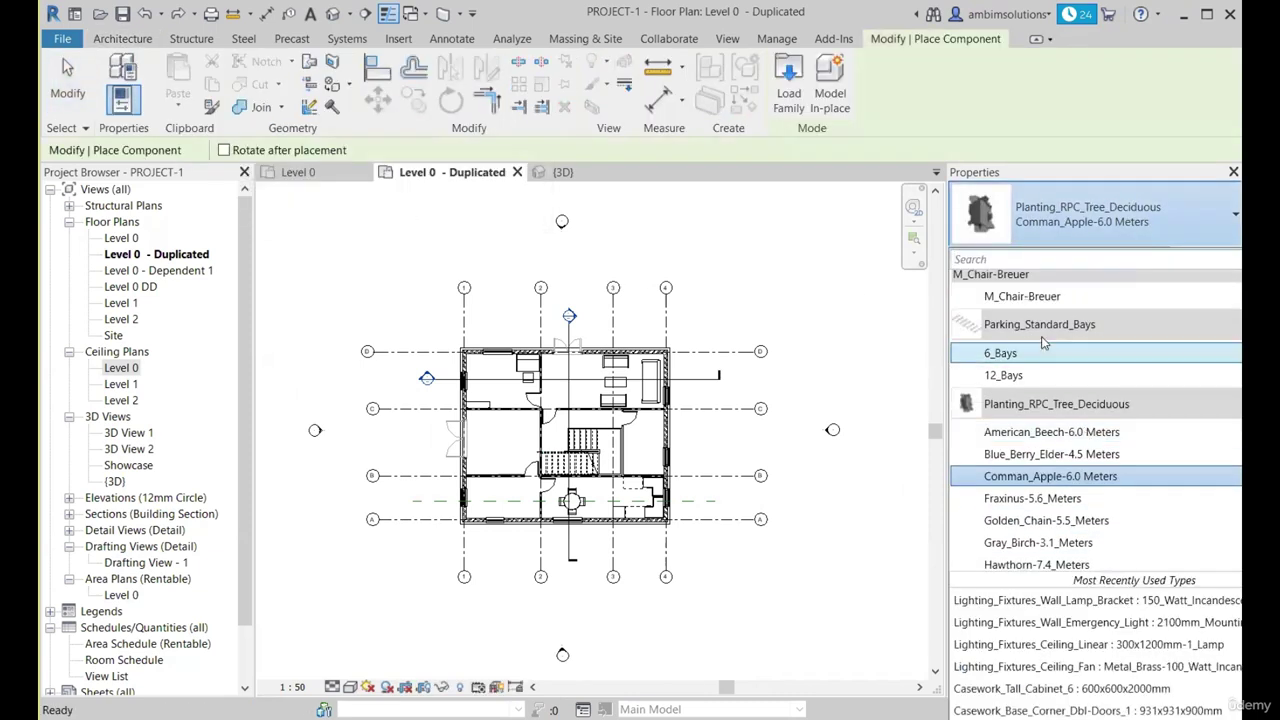
{"action": "scroll", "coordinate": [1060, 435], "scroll_direction": "down", "scroll_amount": 1}
{"action": "scroll", "coordinate": [1030, 440], "scroll_direction": "down", "scroll_amount": 2}
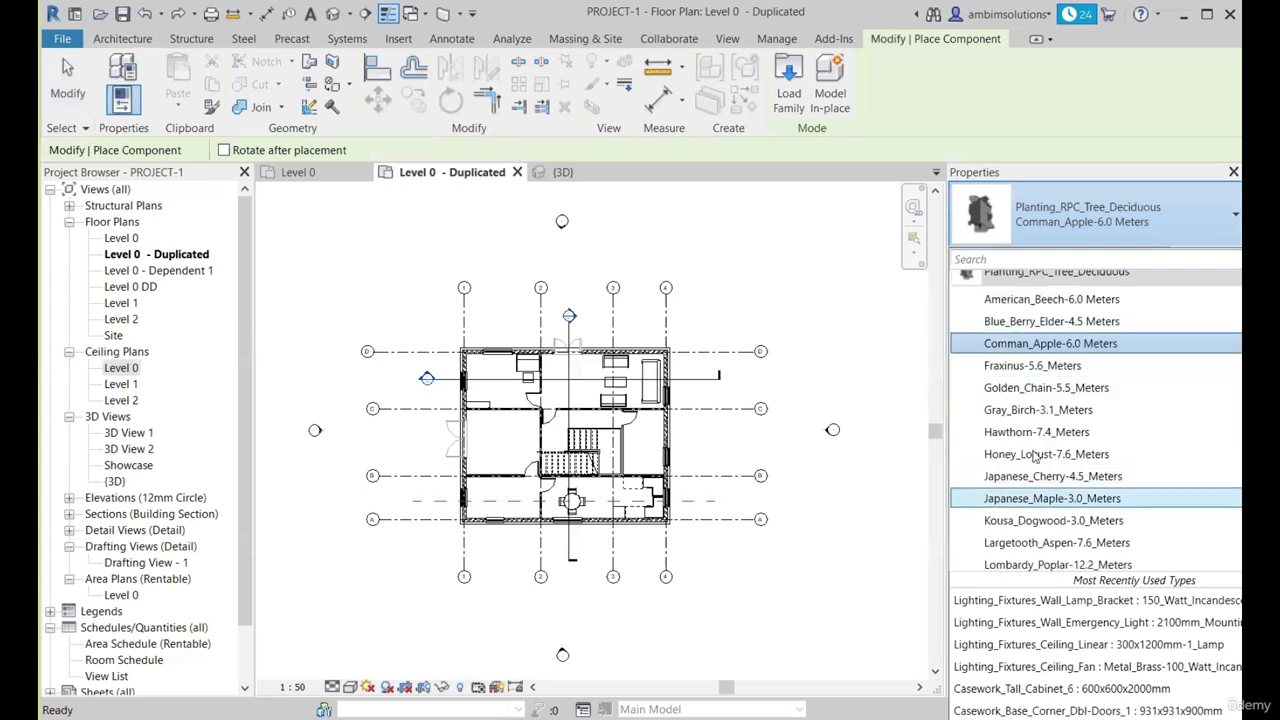
{"action": "left_click", "coordinate": [1035, 348]}
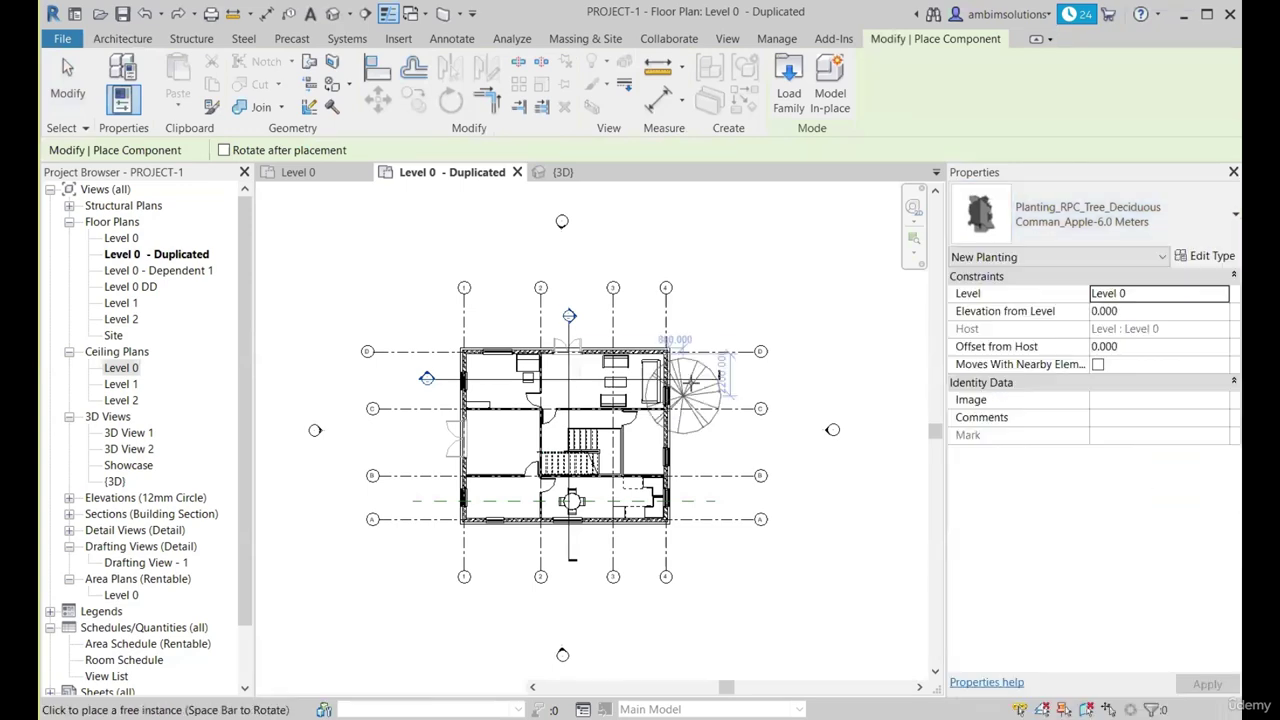
Place five apple trees around the outside of the house: east, southeast, southwest, northwest and north.
{"action": "scroll", "coordinate": [720, 385], "scroll_direction": "up", "scroll_amount": 3}
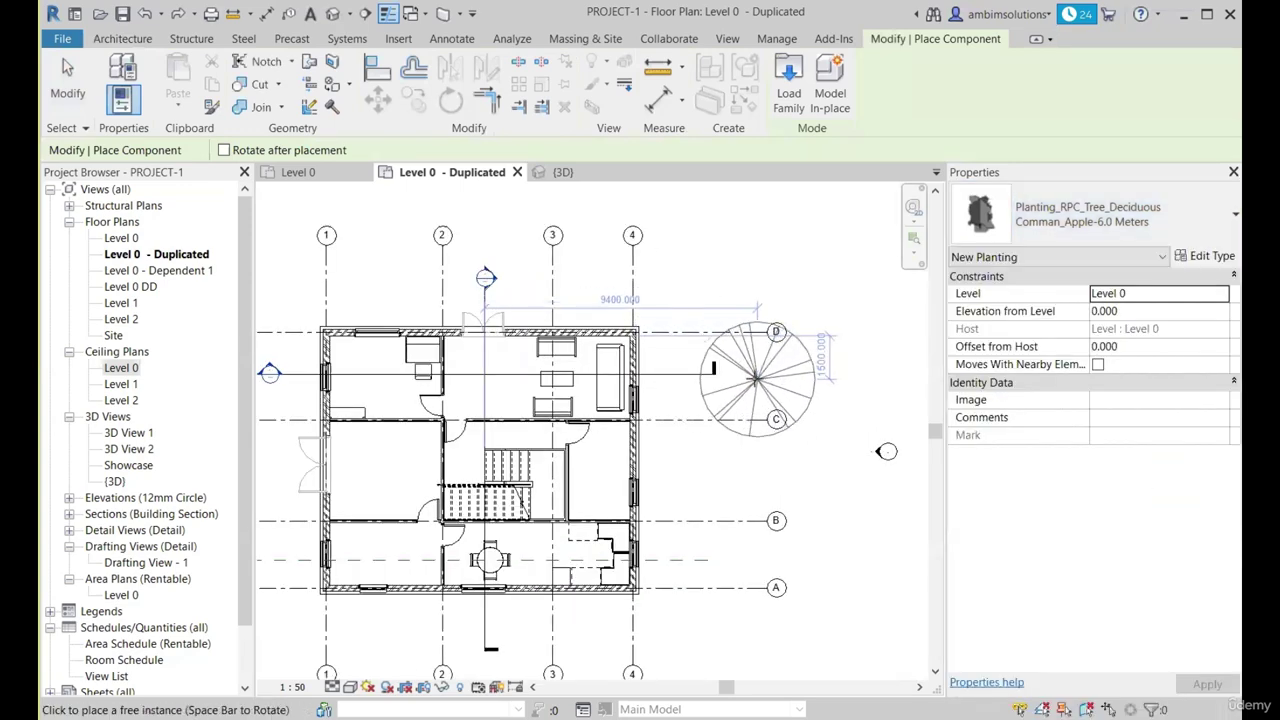
{"action": "left_click", "coordinate": [754, 382]}
{"action": "scroll", "coordinate": [778, 444], "scroll_direction": "down", "scroll_amount": 2}
{"action": "left_click", "coordinate": [747, 582]}
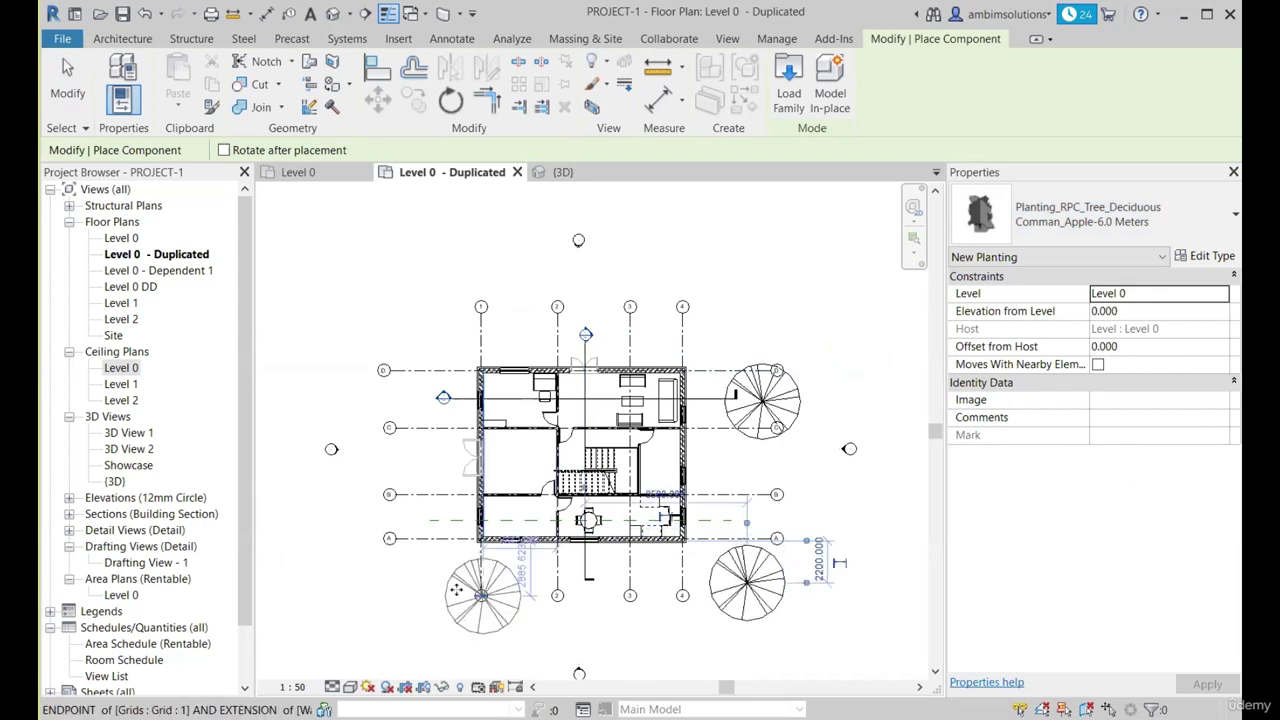
{"action": "left_click", "coordinate": [427, 582]}
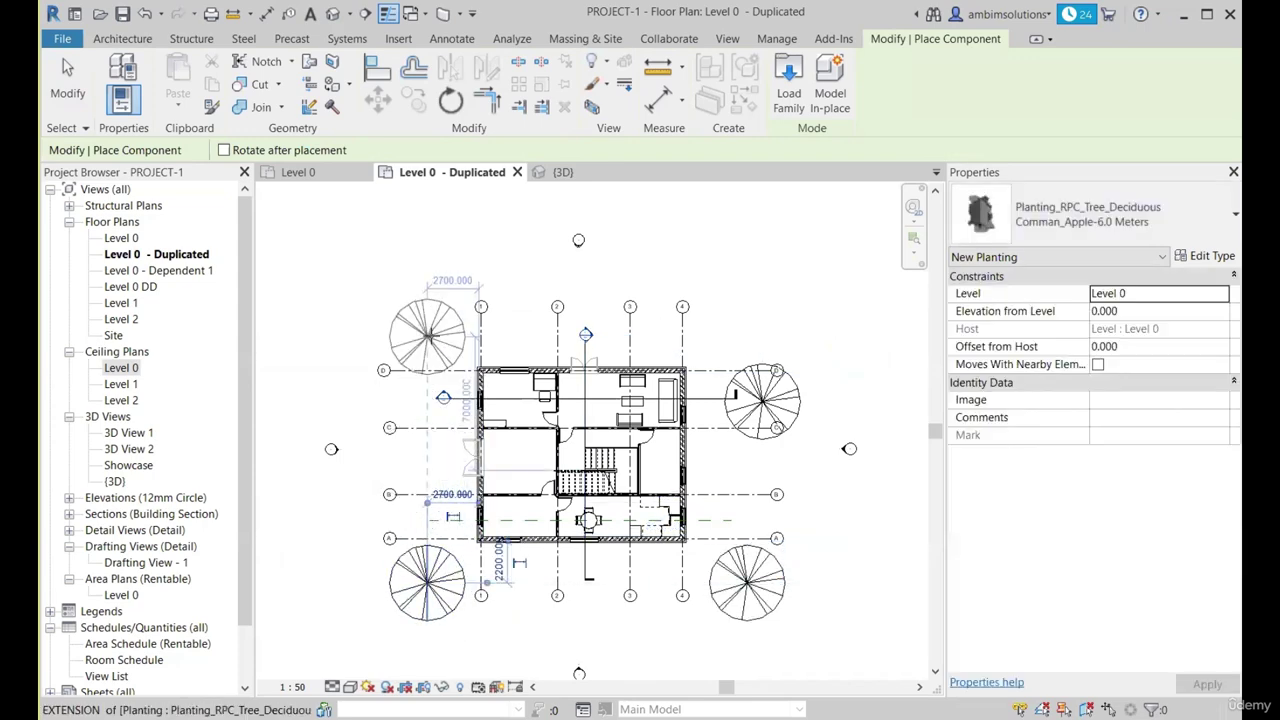
{"action": "left_click", "coordinate": [427, 335]}
{"action": "left_click", "coordinate": [591, 287]}
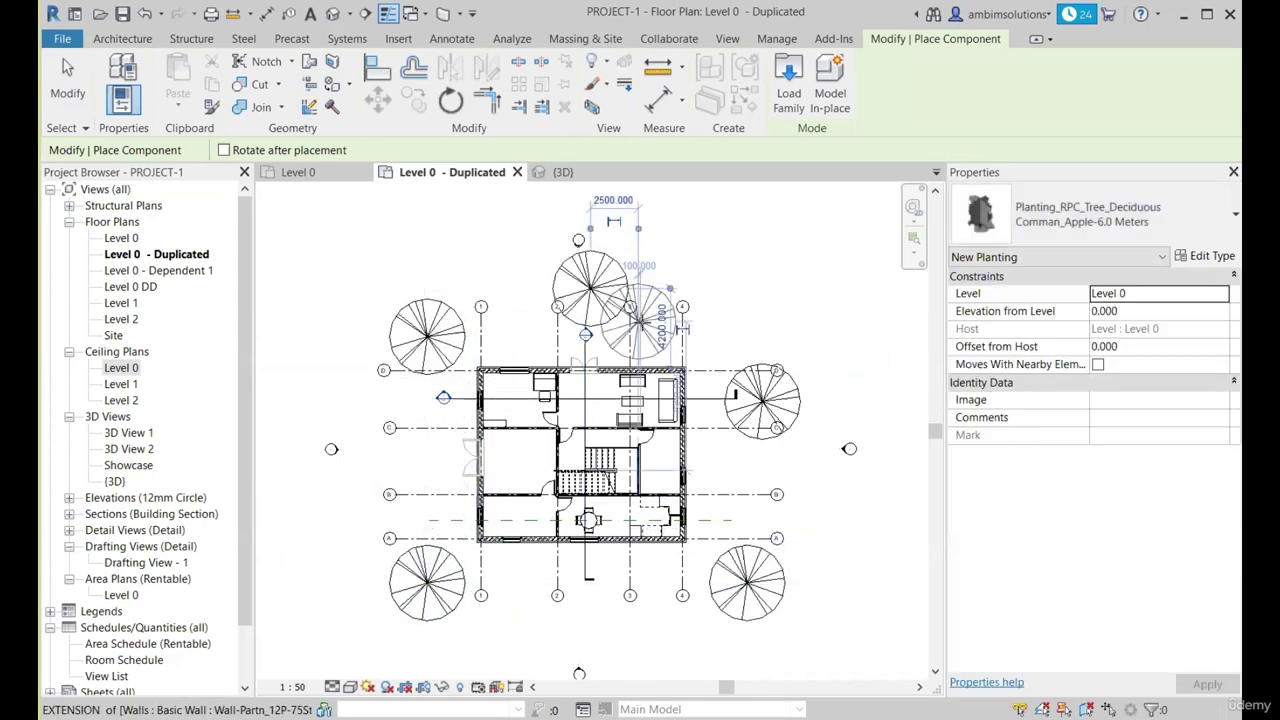
Open the {3D} view, set its visual style to Realistic, and inspect the trees around the house.
{"action": "left_click", "coordinate": [563, 172]}
{"action": "middle_click_drag", "start_coordinate": [728, 488], "coordinate": [690, 590], "text": "shift"}
{"action": "scroll", "coordinate": [692, 591], "scroll_direction": "up", "scroll_amount": 3}
{"action": "left_click", "coordinate": [350, 687]}
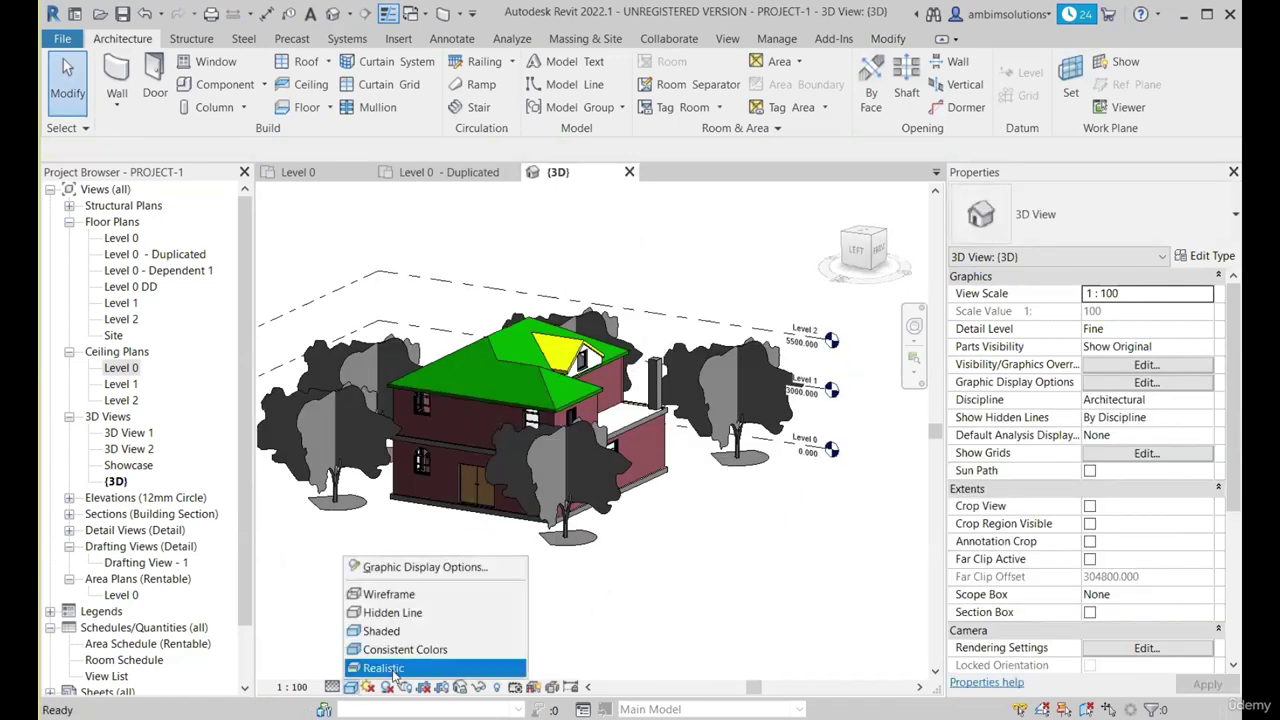
{"action": "left_click", "coordinate": [395, 667]}
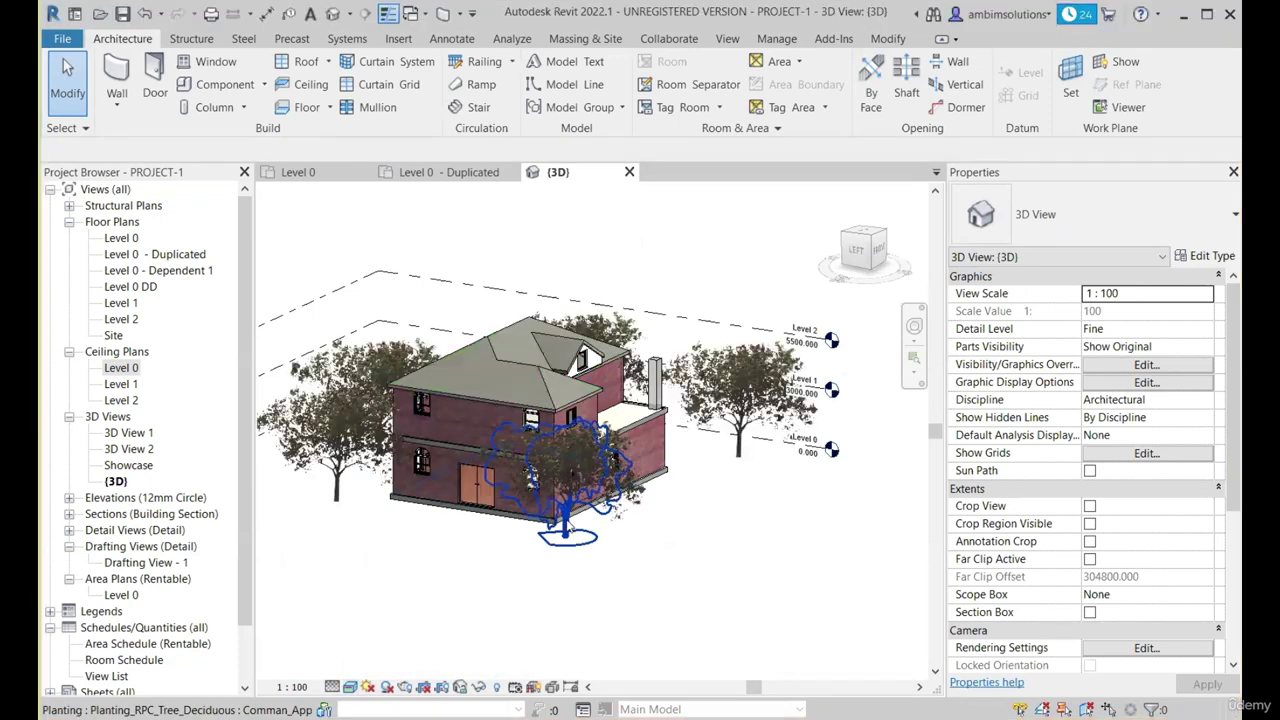
{"action": "scroll", "coordinate": [660, 510], "scroll_direction": "up", "scroll_amount": 5}
{"action": "scroll", "coordinate": [660, 522], "scroll_direction": "down", "scroll_amount": 5}
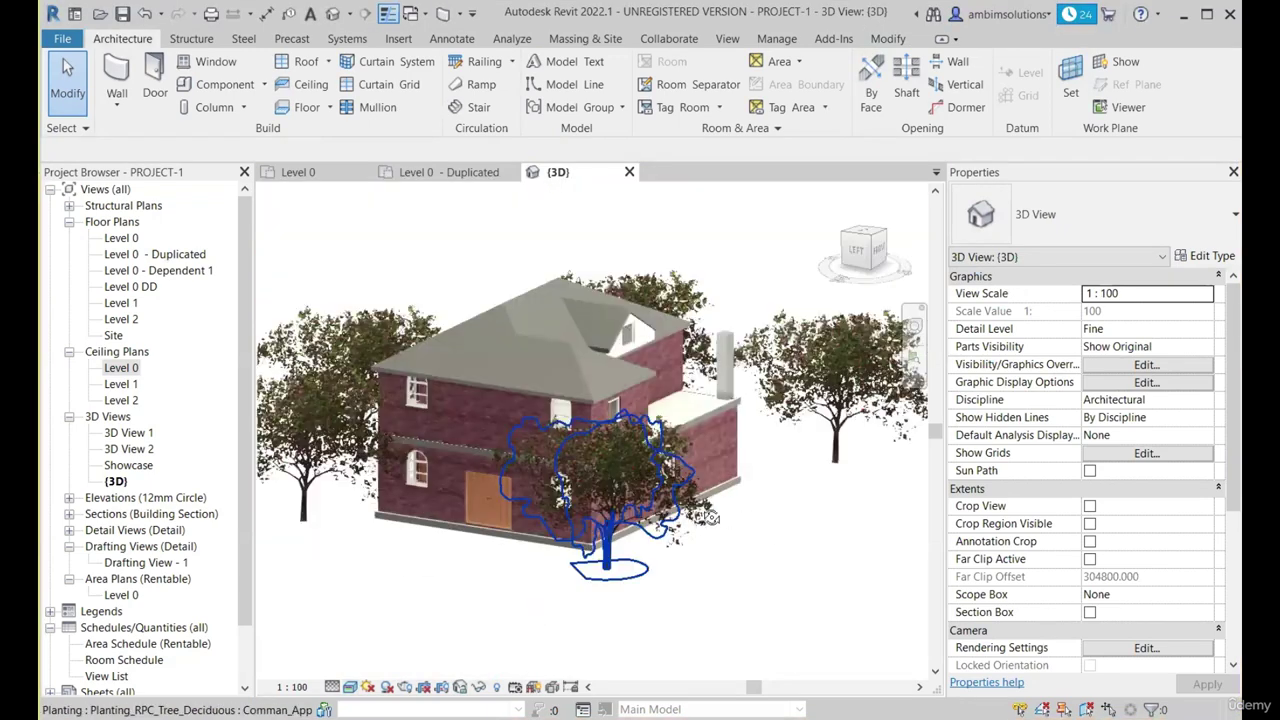
{"action": "middle_click_drag", "start_coordinate": [708, 513], "coordinate": [791, 511], "text": "shift"}
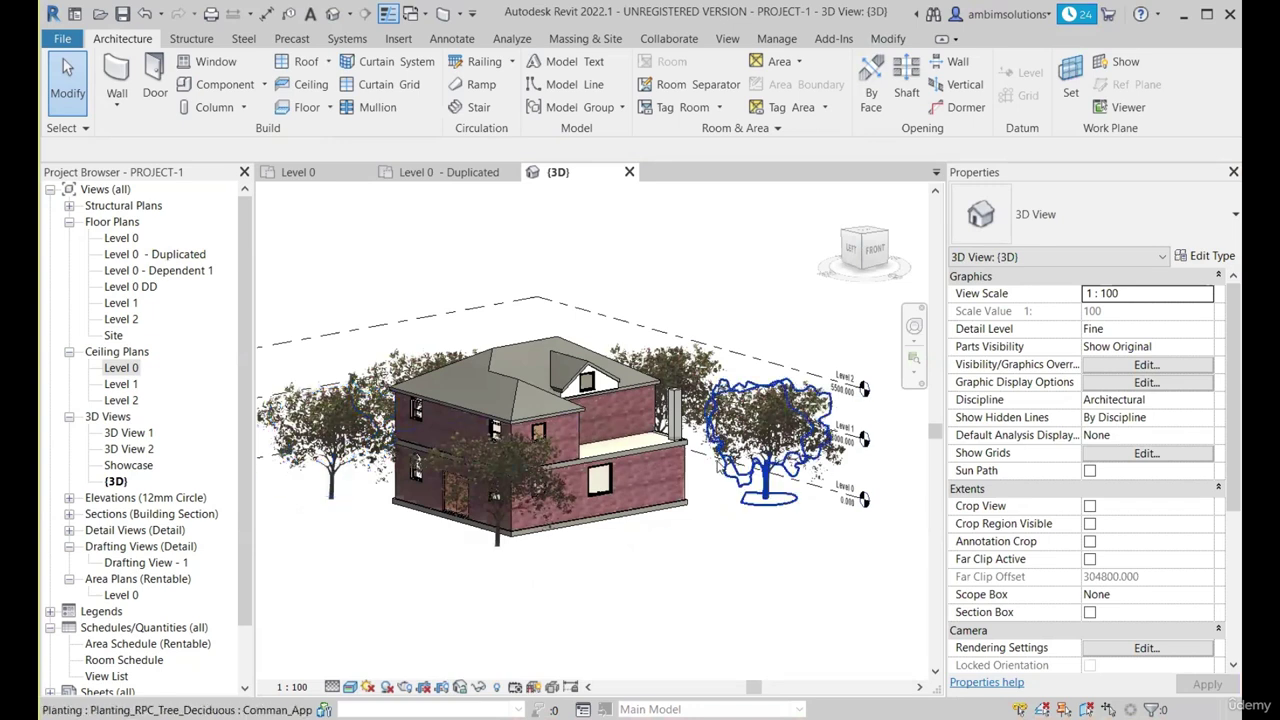
Set the 3D view's visual style back to Shaded and return to the Level 0 - Duplicated floor plan.
{"action": "left_click", "coordinate": [350, 688]}
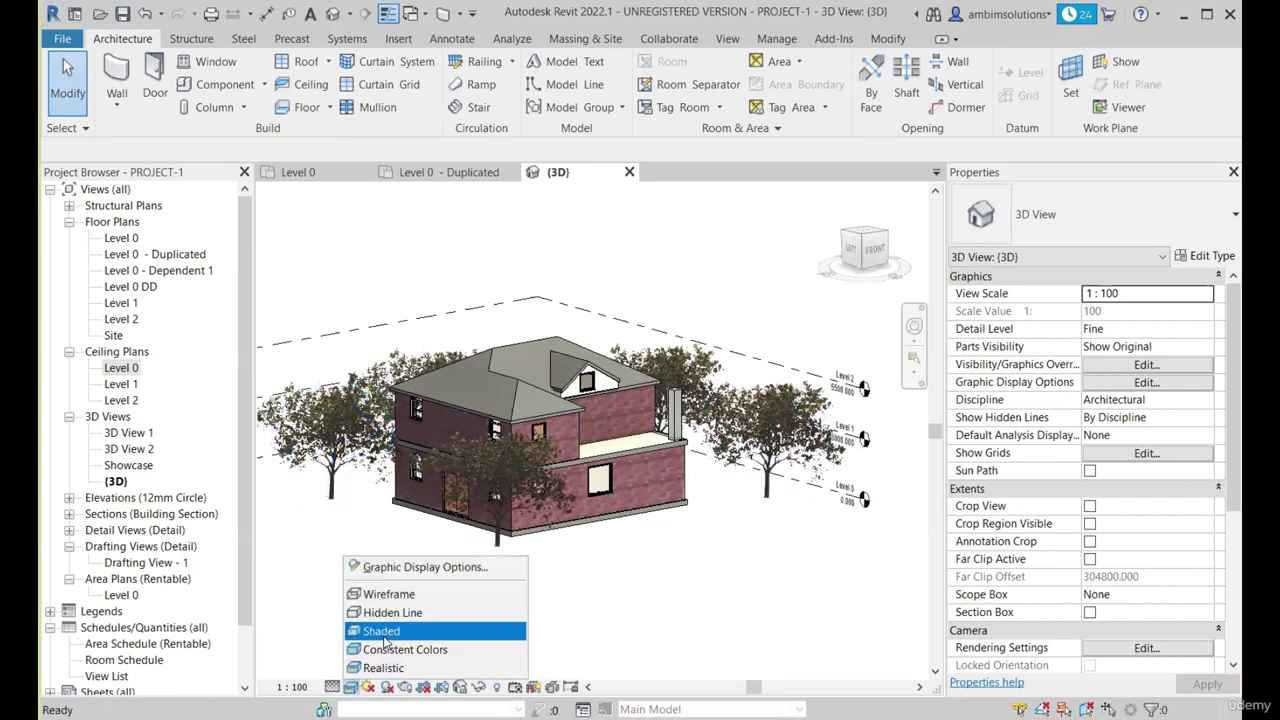
{"action": "left_click", "coordinate": [378, 630]}
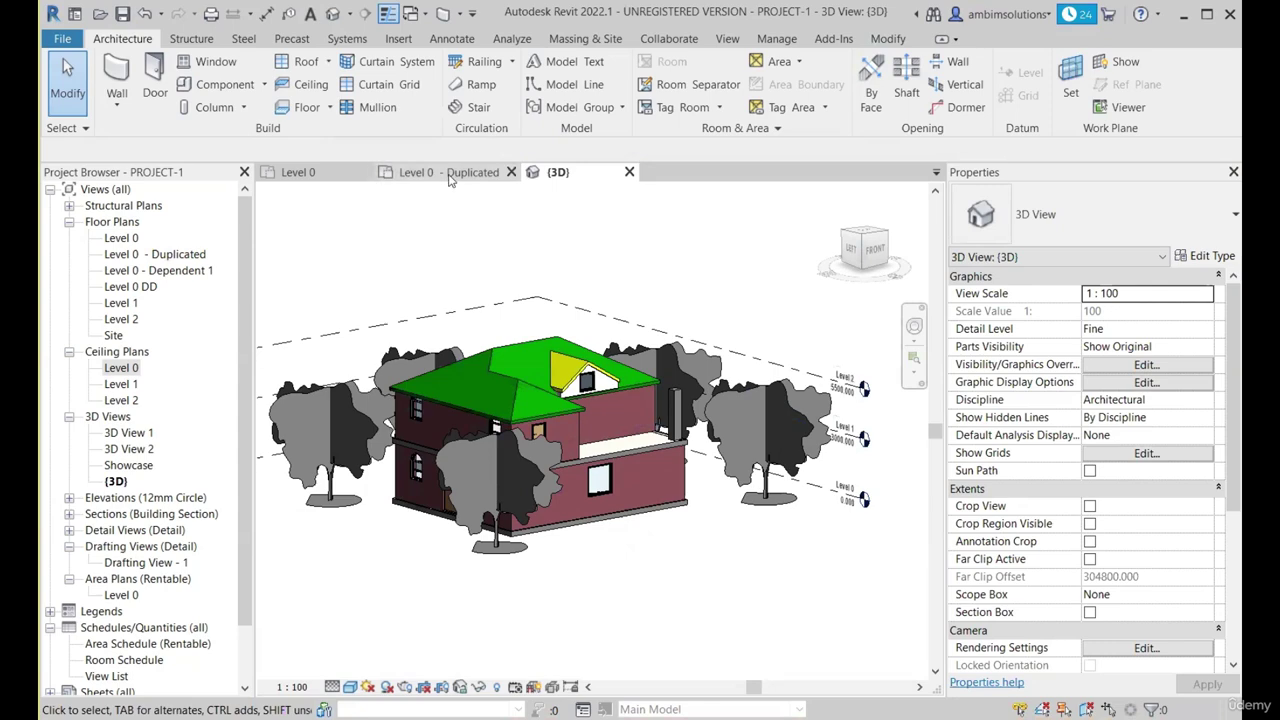
{"action": "left_click", "coordinate": [422, 174]}
{"action": "scroll", "coordinate": [604, 488], "scroll_direction": "down", "scroll_amount": 5}
{"action": "scroll", "coordinate": [700, 494], "scroll_direction": "up", "scroll_amount": 6}
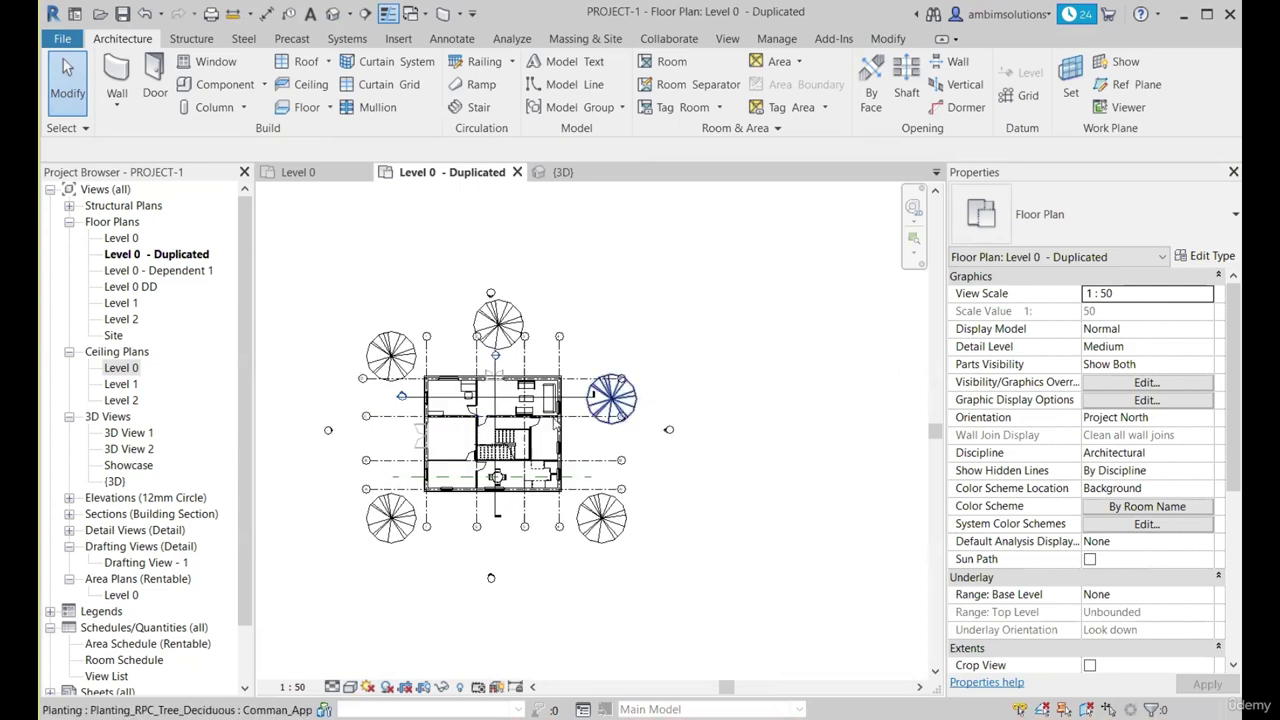
{"action": "scroll", "coordinate": [320, 428], "scroll_direction": "up", "scroll_amount": 2}
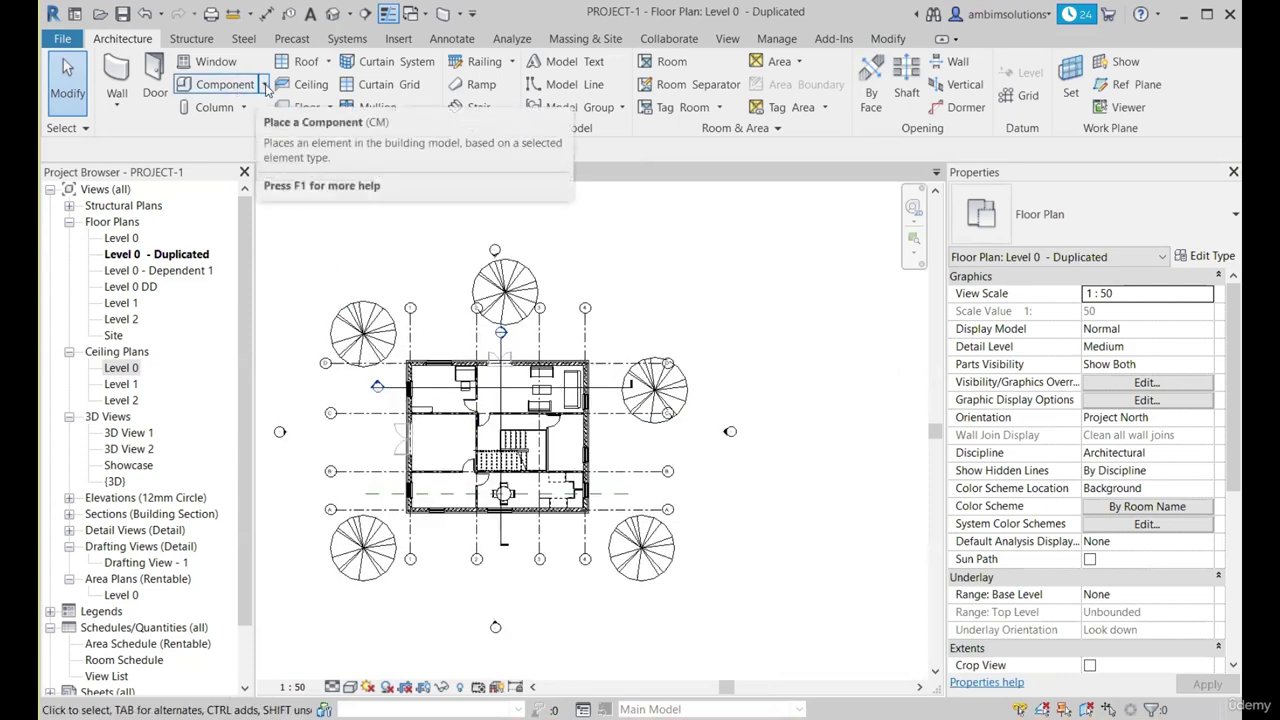
Start a new Model In-Place component in the Level 0 - Duplicated plan.
{"action": "left_click", "coordinate": [265, 86]}
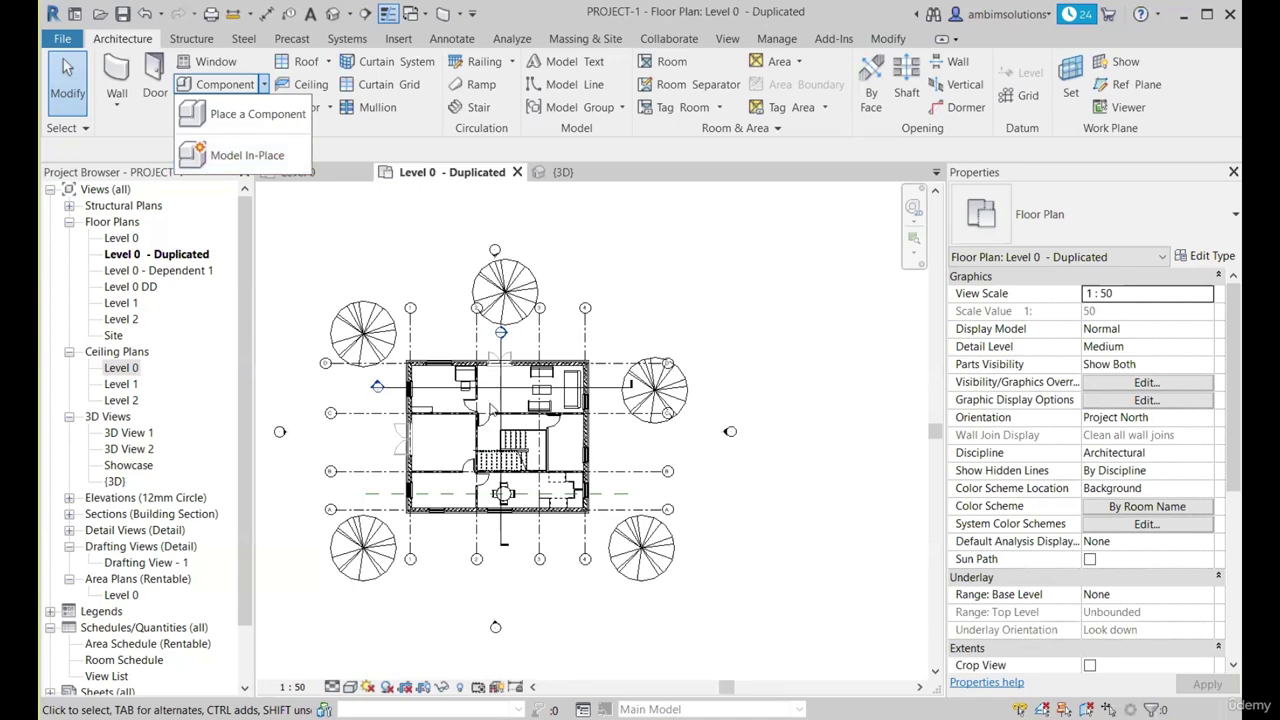
{"action": "scroll", "coordinate": [490, 408], "scroll_direction": "up", "scroll_amount": 2}
{"action": "scroll", "coordinate": [490, 408], "scroll_direction": "up", "scroll_amount": 2}
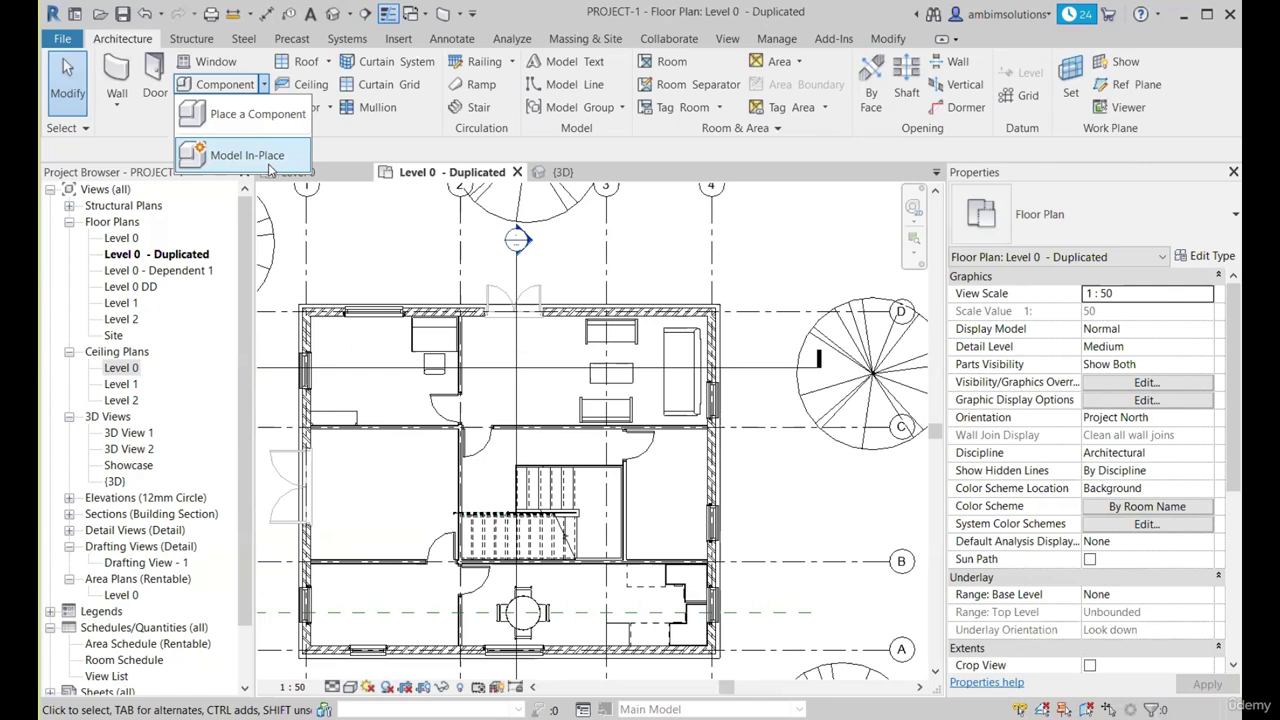
{"action": "scroll", "coordinate": [382, 334], "scroll_direction": "down", "scroll_amount": 2}
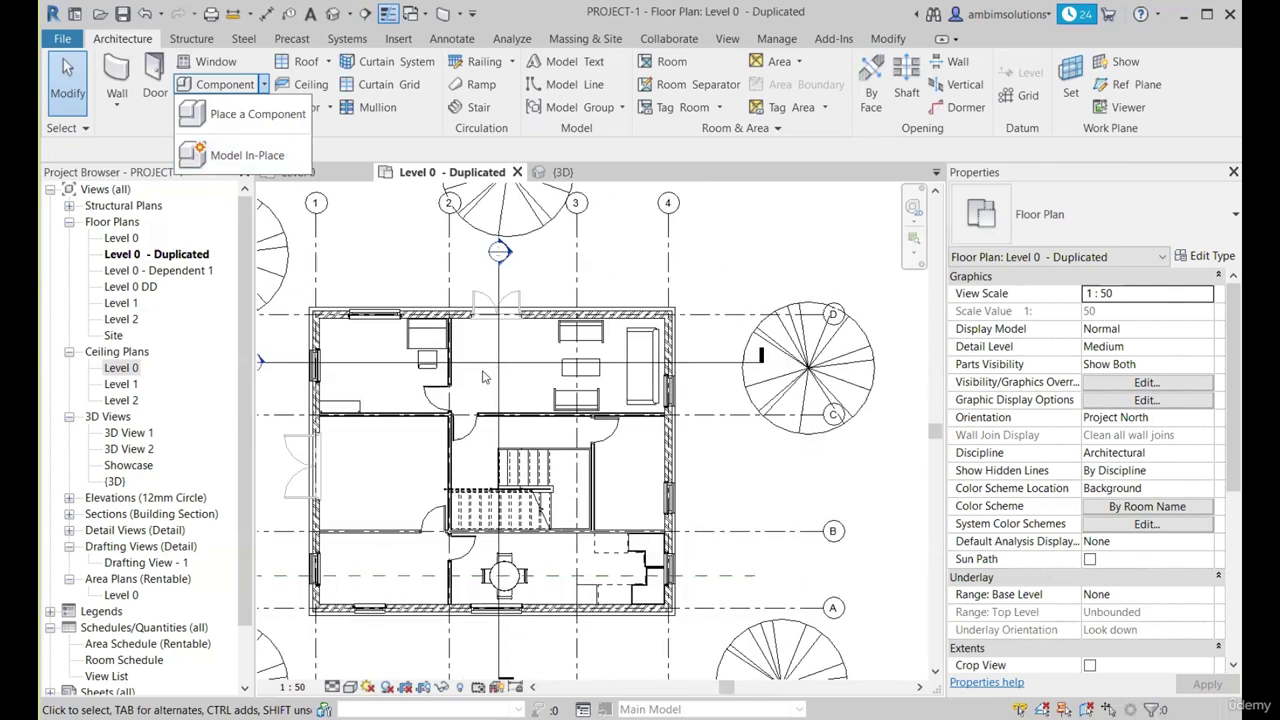
{"action": "scroll", "coordinate": [590, 375], "scroll_direction": "up", "scroll_amount": 1}
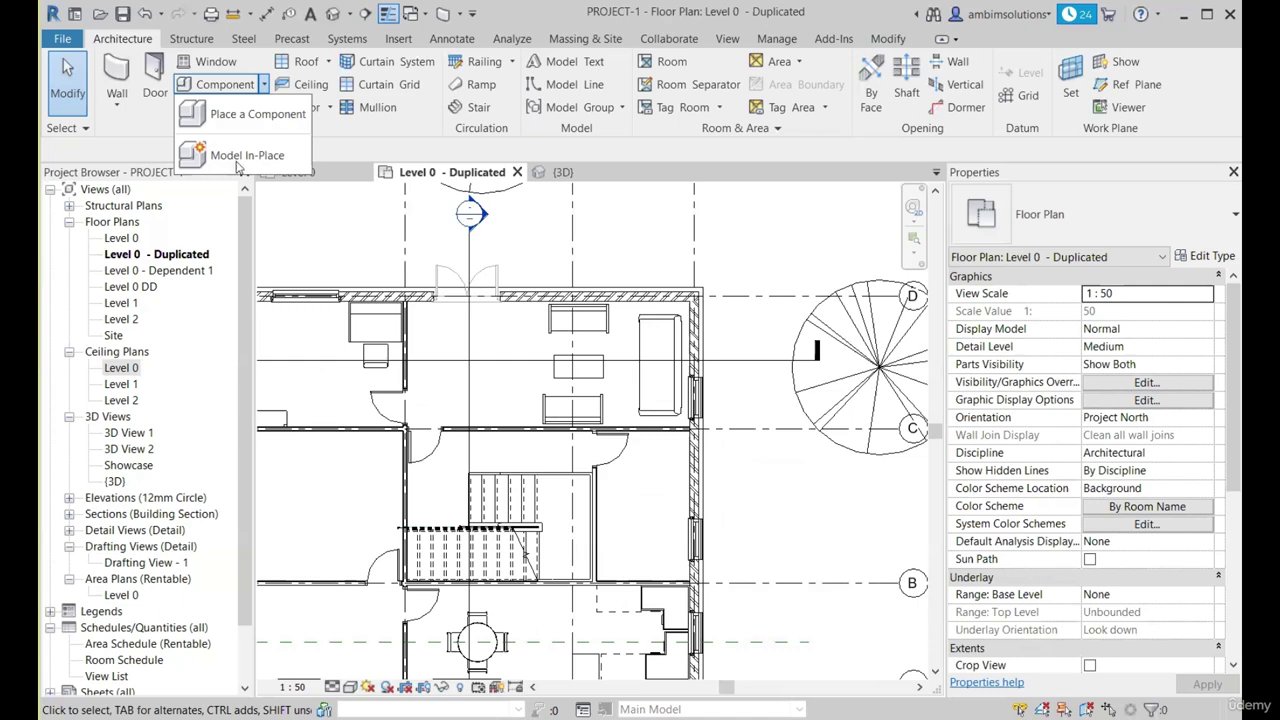
{"action": "scroll", "coordinate": [542, 366], "scroll_direction": "down", "scroll_amount": 1}
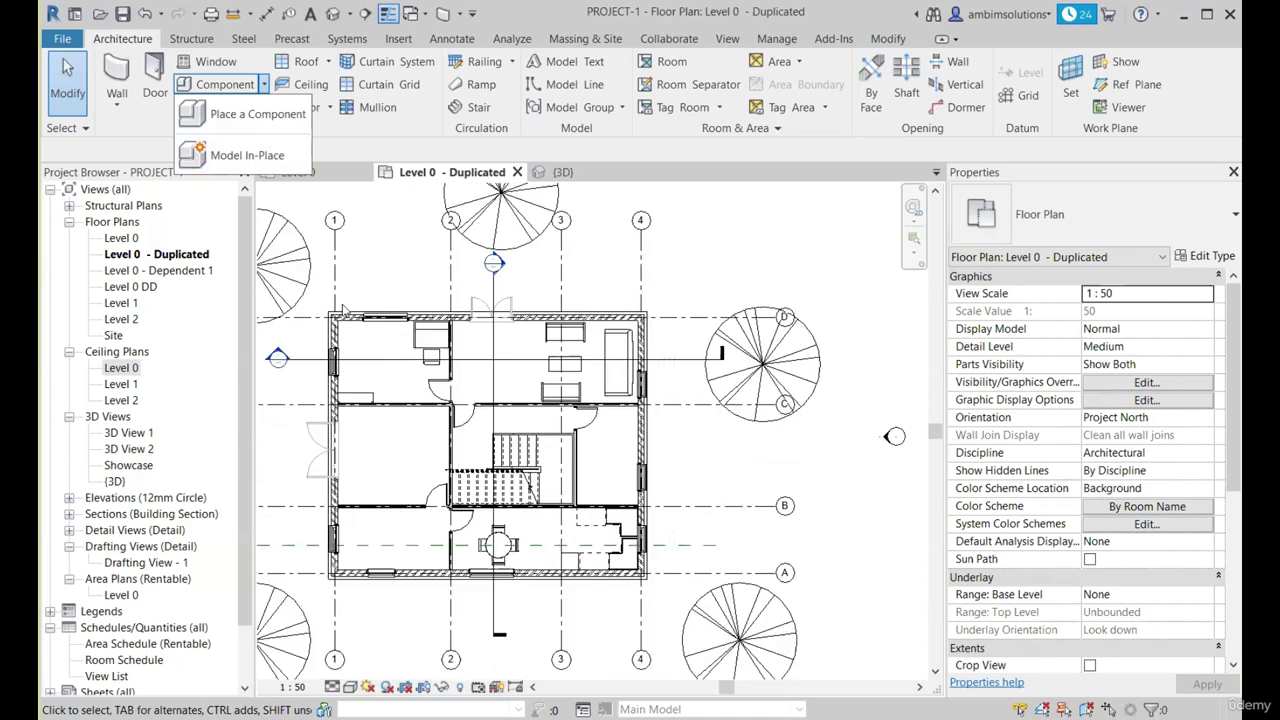
{"action": "left_click", "coordinate": [240, 158]}
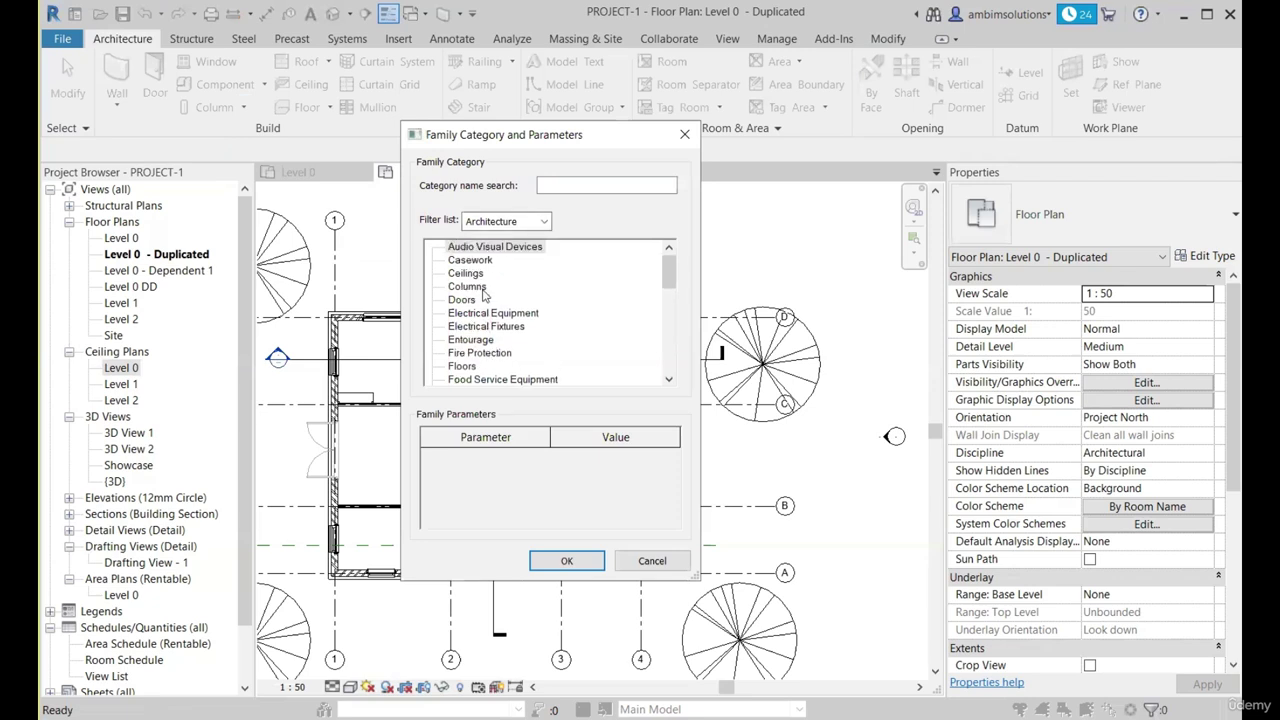
Examine the family categories available under the Architecture filter, such as Doors, Columns, Furniture and Planting.
{"action": "scroll", "coordinate": [486, 300], "scroll_direction": "down", "scroll_amount": 2}
{"action": "scroll", "coordinate": [488, 340], "scroll_direction": "down", "scroll_amount": 1}
{"action": "scroll", "coordinate": [488, 340], "scroll_direction": "up", "scroll_amount": 3}
{"action": "scroll", "coordinate": [499, 260], "scroll_direction": "down", "scroll_amount": 1}
{"action": "scroll", "coordinate": [486, 285], "scroll_direction": "up", "scroll_amount": 2}
{"action": "left_click", "coordinate": [465, 300]}
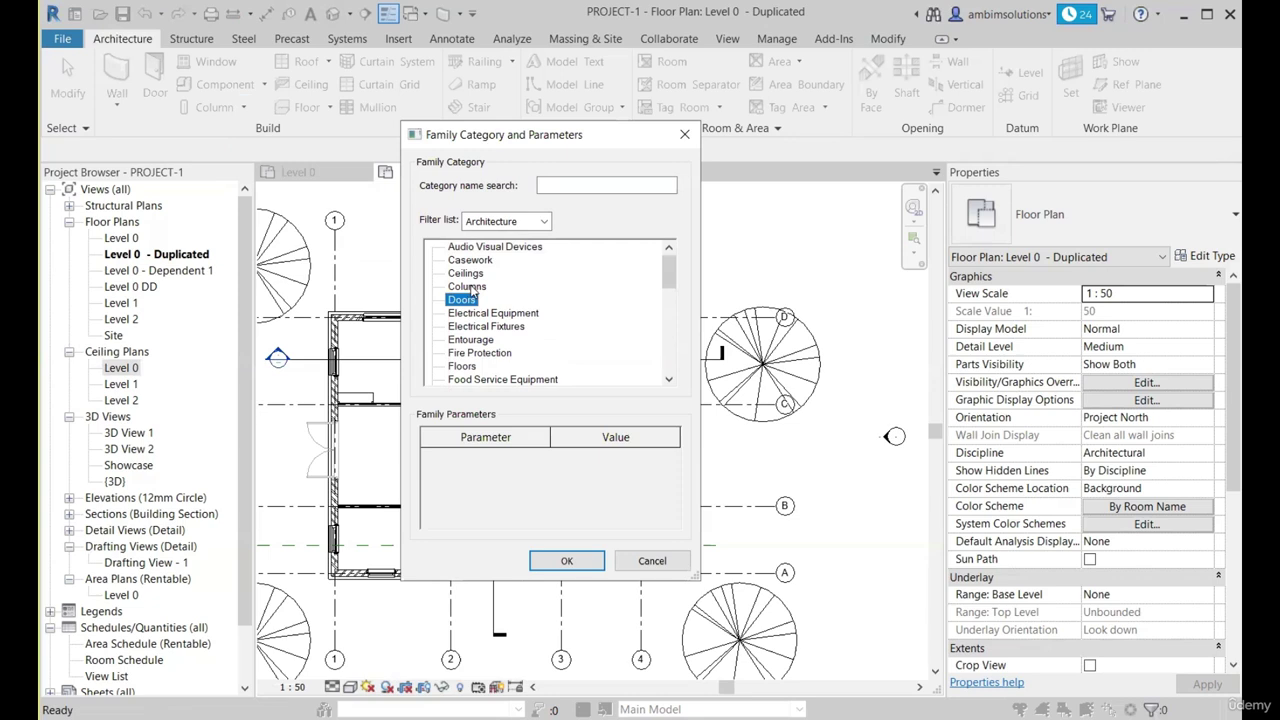
{"action": "left_click", "coordinate": [476, 288]}
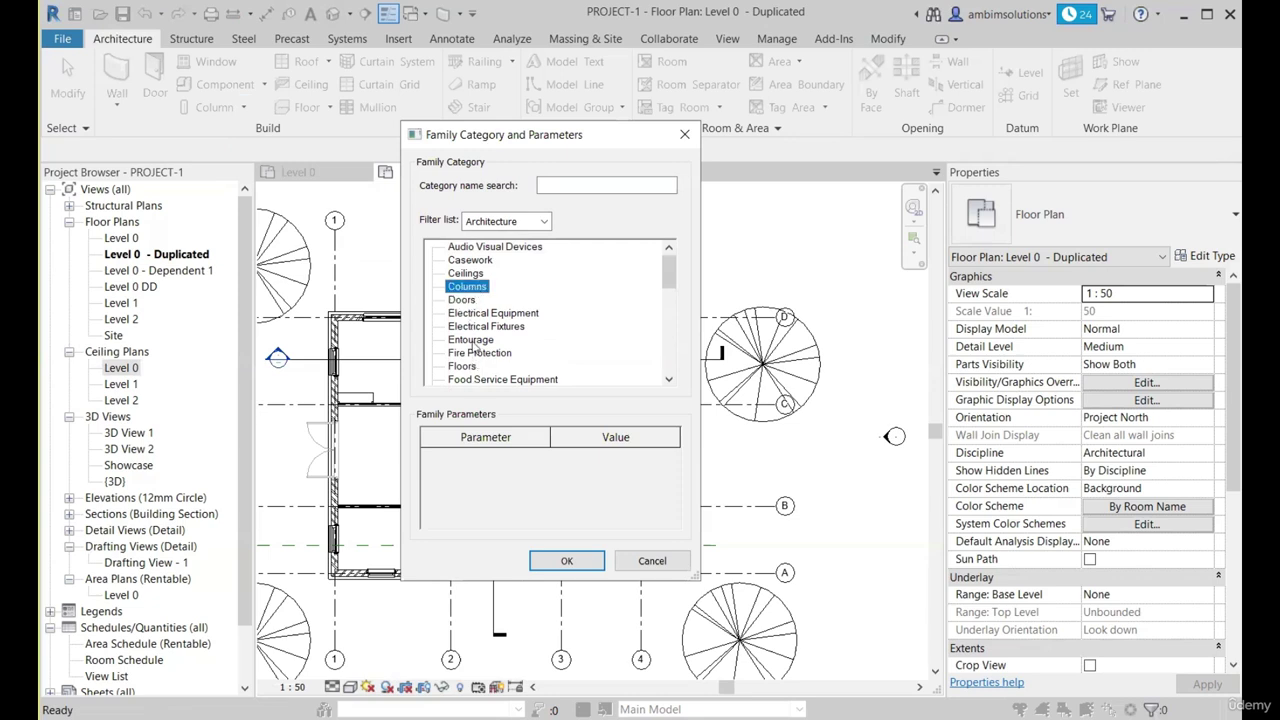
{"action": "scroll", "coordinate": [476, 337], "scroll_direction": "down", "scroll_amount": 4}
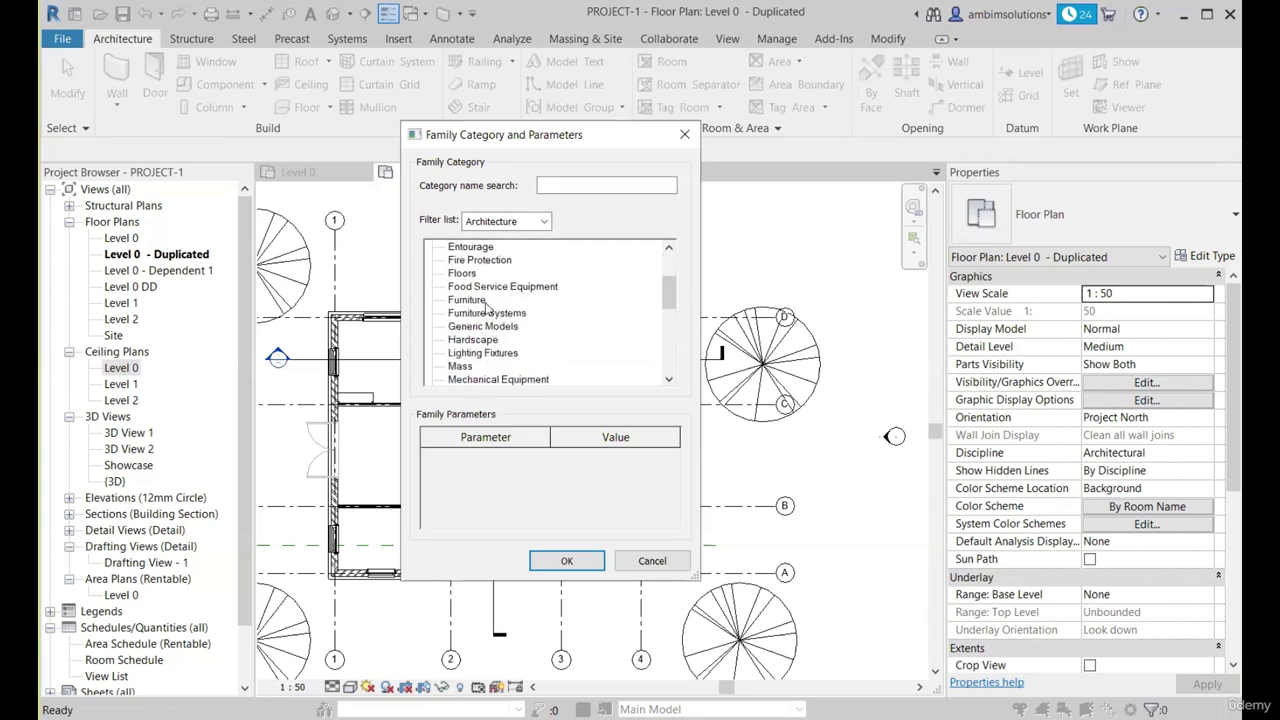
{"action": "scroll", "coordinate": [470, 290], "scroll_direction": "down", "scroll_amount": 3}
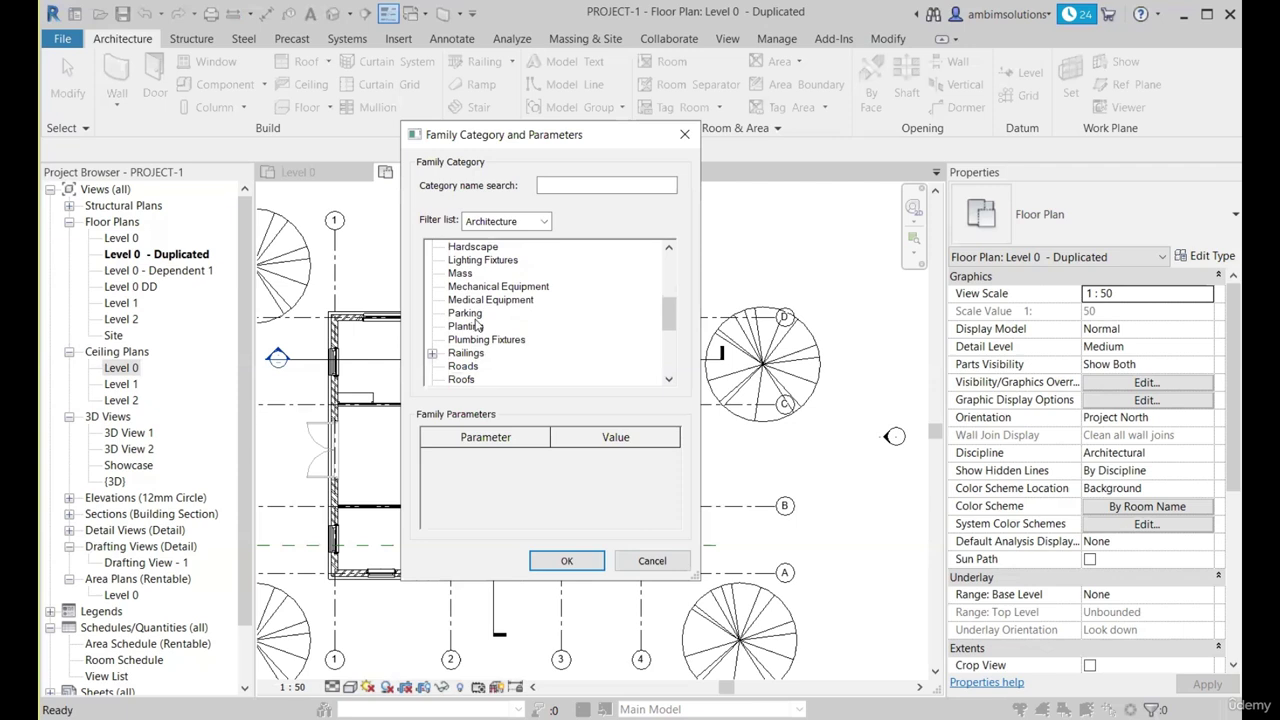
{"action": "scroll", "coordinate": [462, 356], "scroll_direction": "up", "scroll_amount": 4}
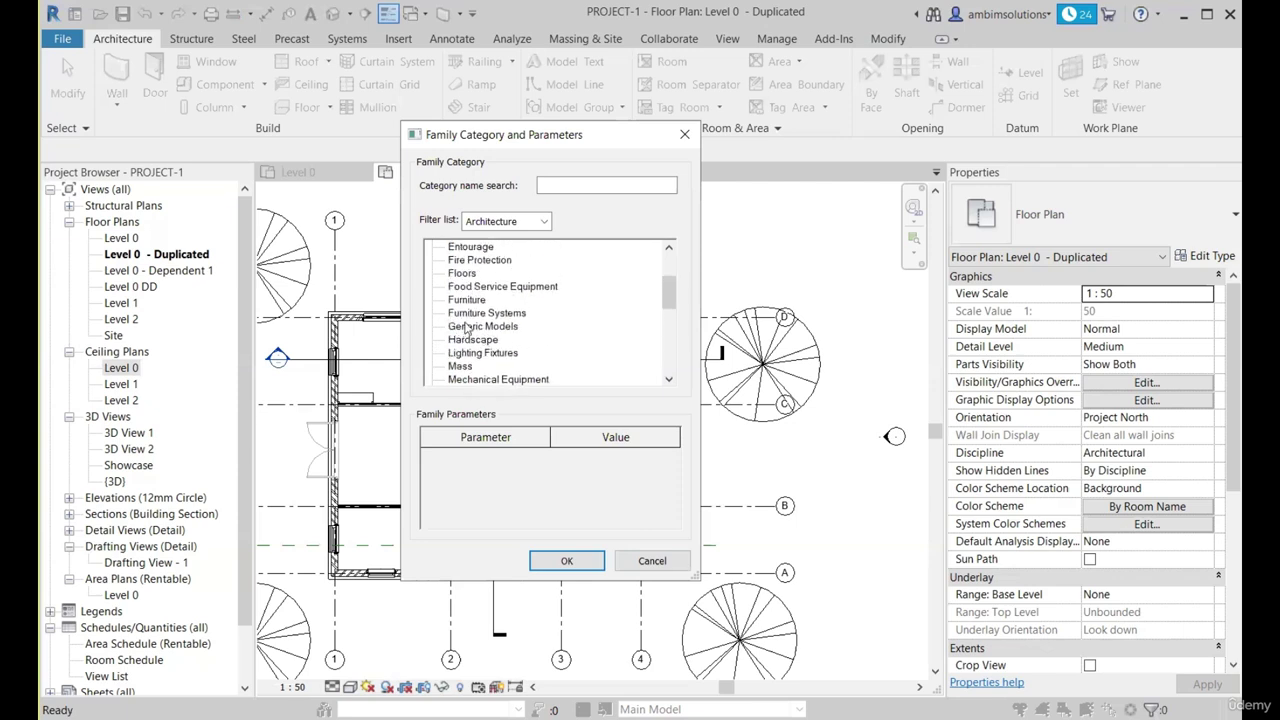
Choose the Generic Models family category and accept Generic Models 1 as the in-place family's name.
{"action": "left_click", "coordinate": [472, 327]}
{"action": "left_click", "coordinate": [566, 560]}
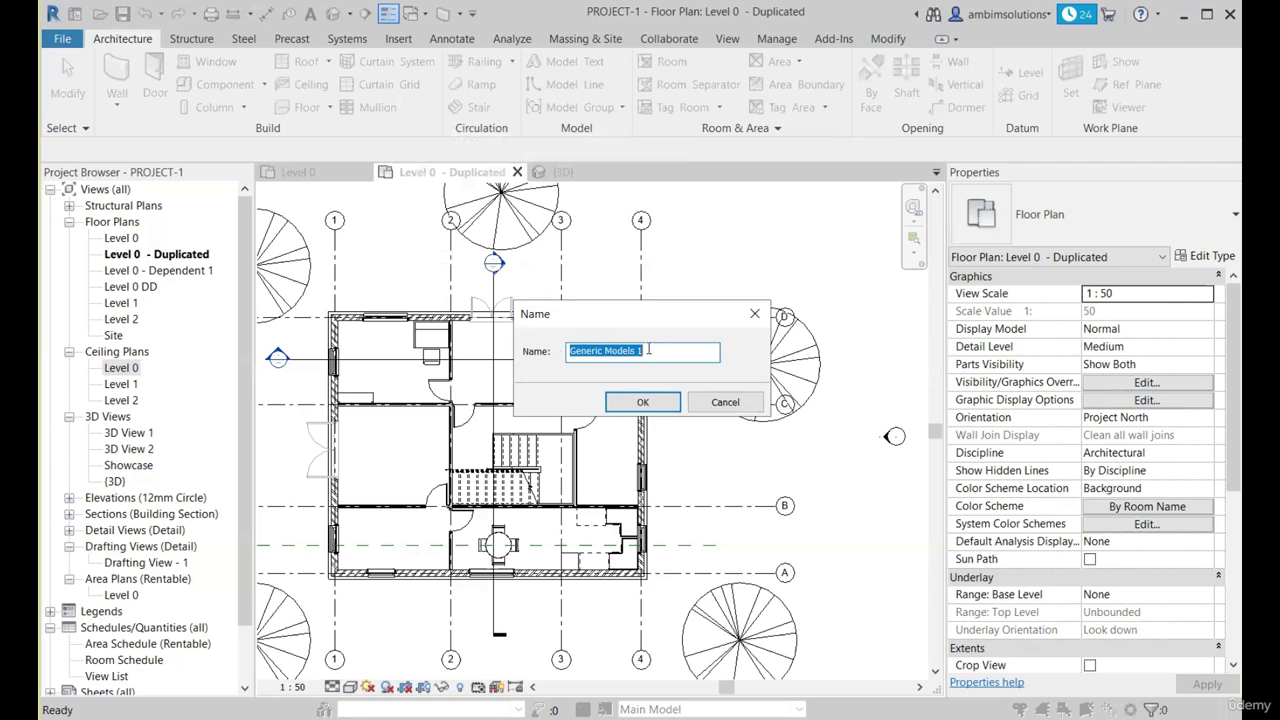
{"action": "left_click", "coordinate": [655, 350]}
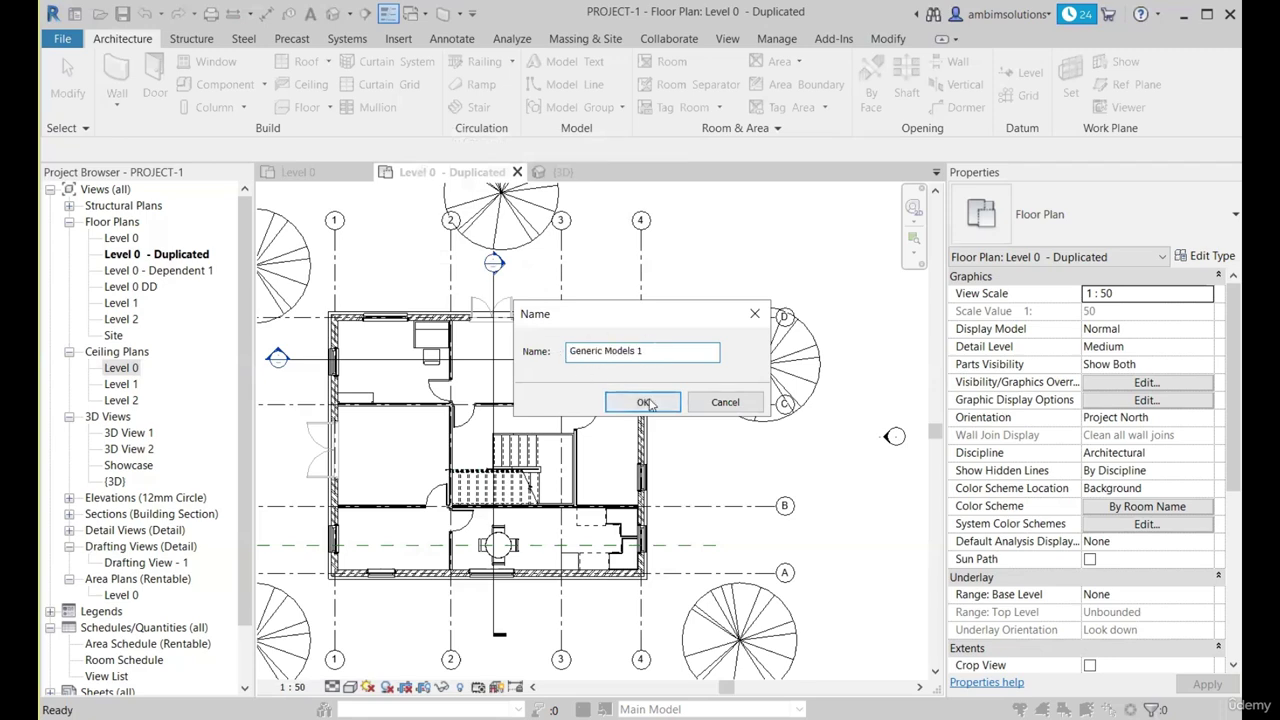
{"action": "left_click", "coordinate": [643, 402]}
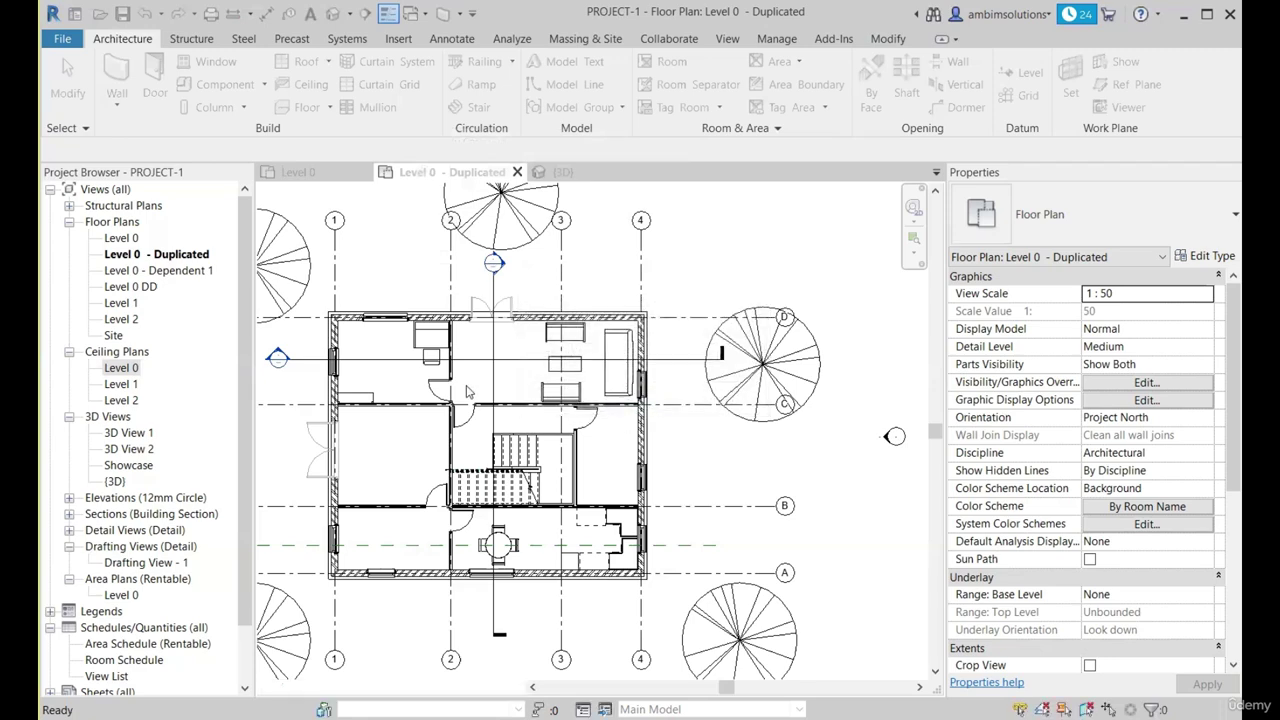
{"action": "scroll", "coordinate": [714, 404], "scroll_direction": "up", "scroll_amount": 2}
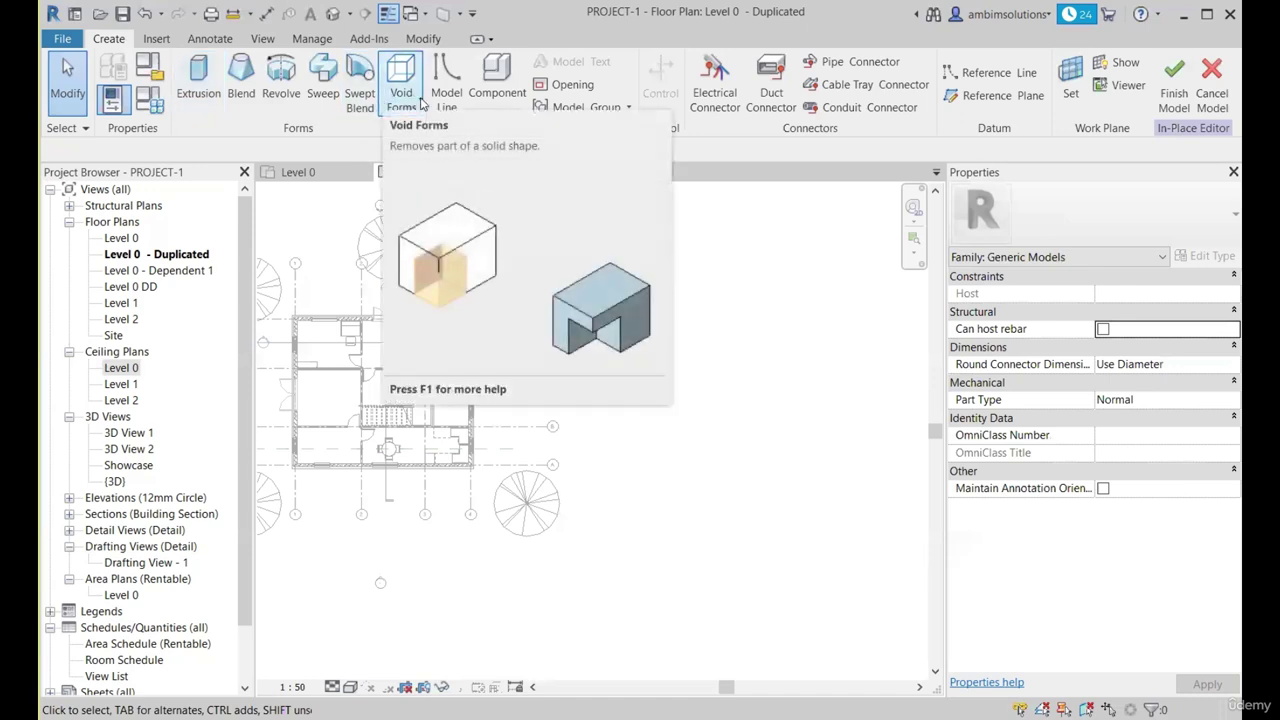
{"action": "left_click", "coordinate": [420, 102]}
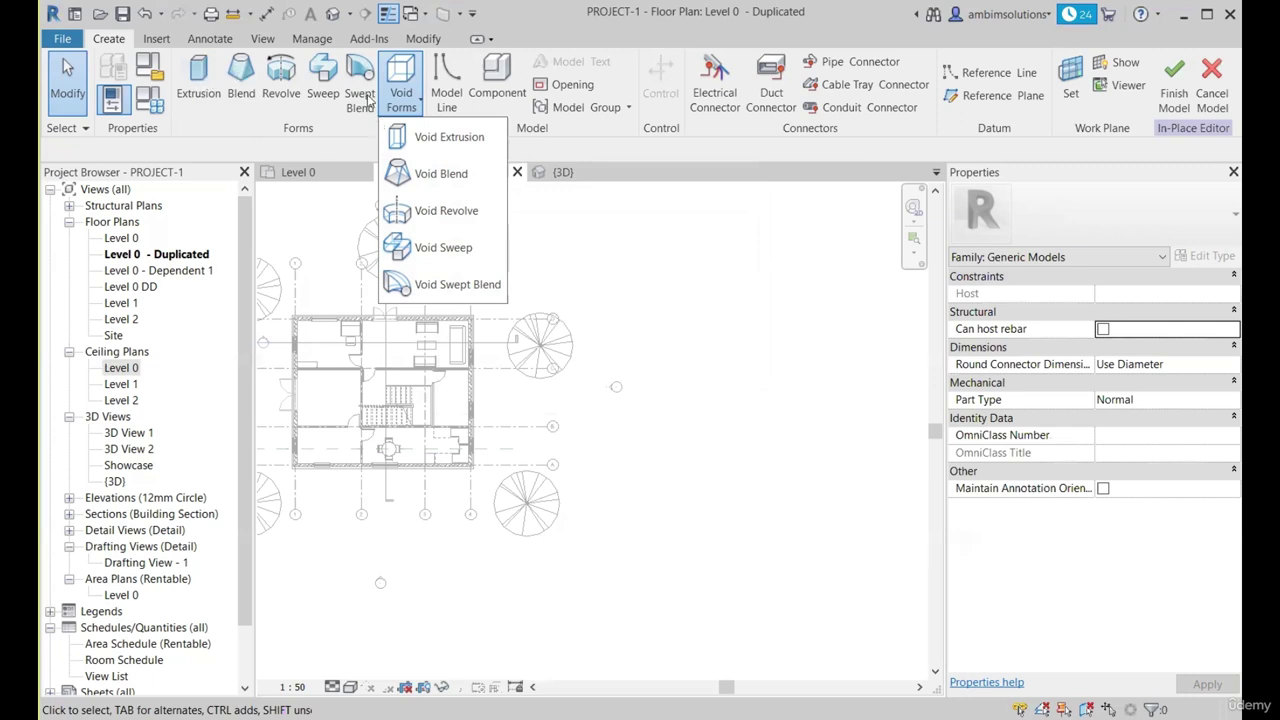
{"action": "left_click", "coordinate": [422, 104]}
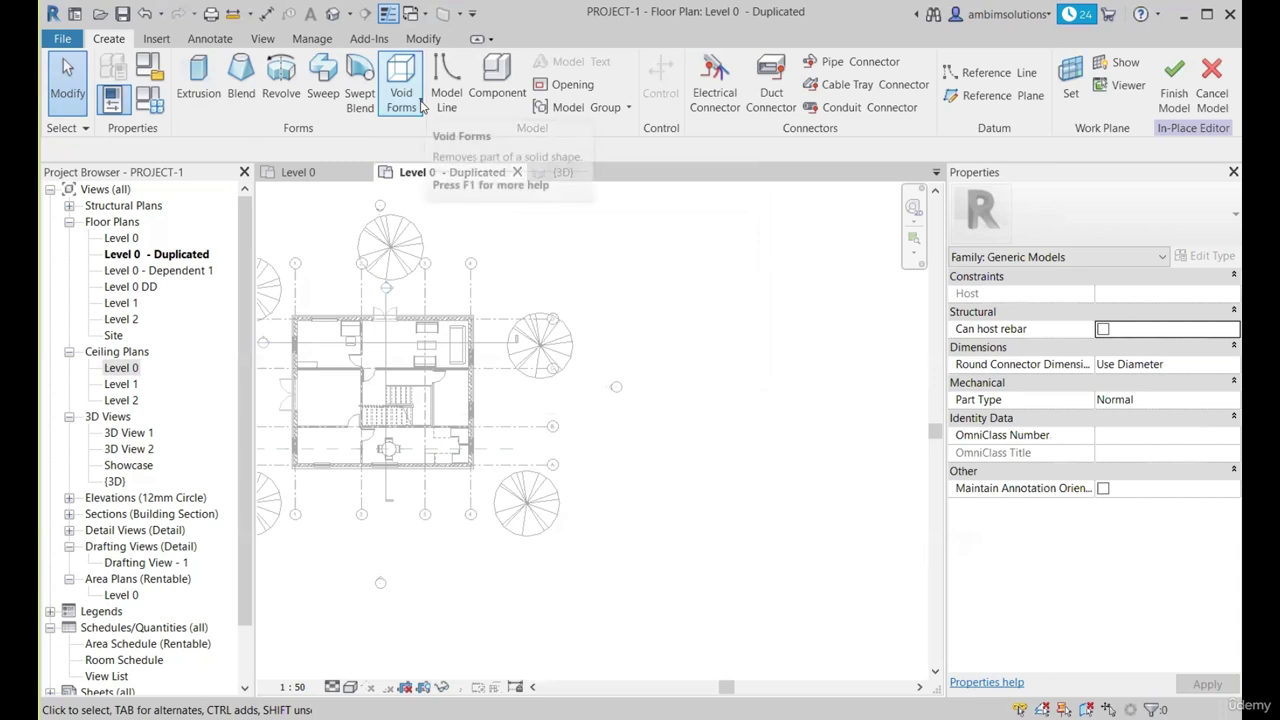
{"action": "left_click", "coordinate": [410, 98]}
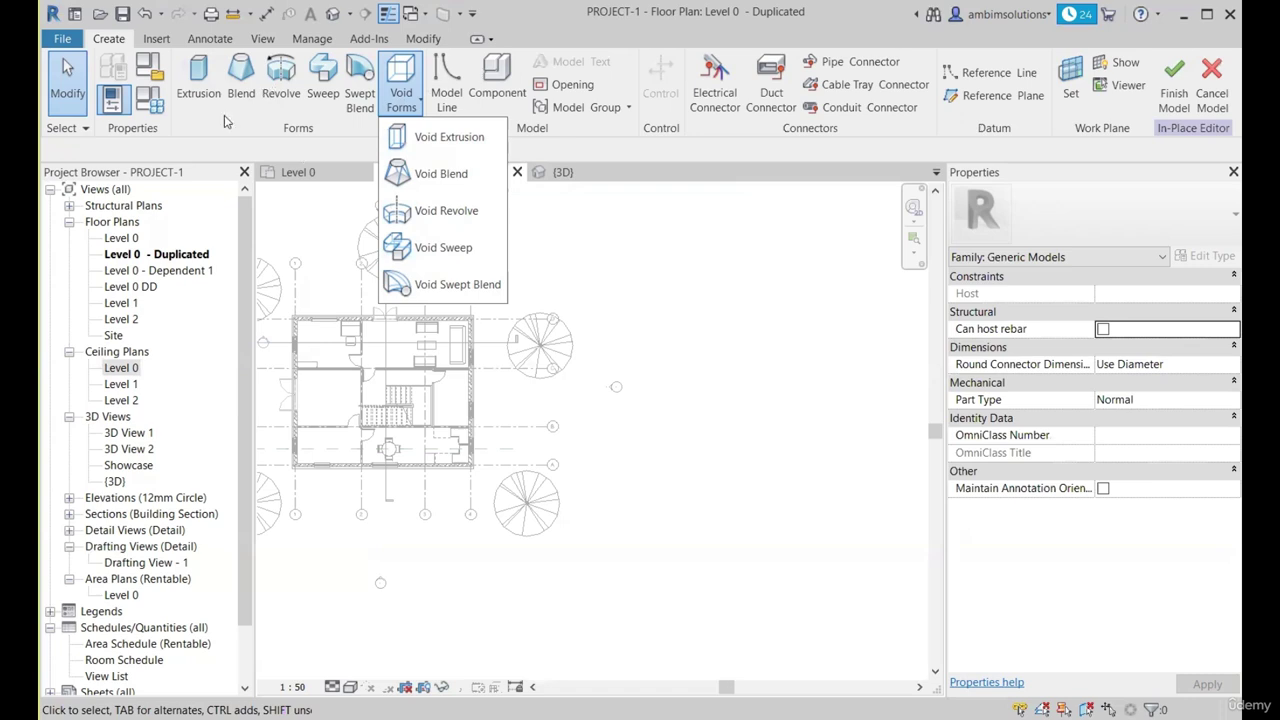
{"action": "left_click", "coordinate": [670, 315]}
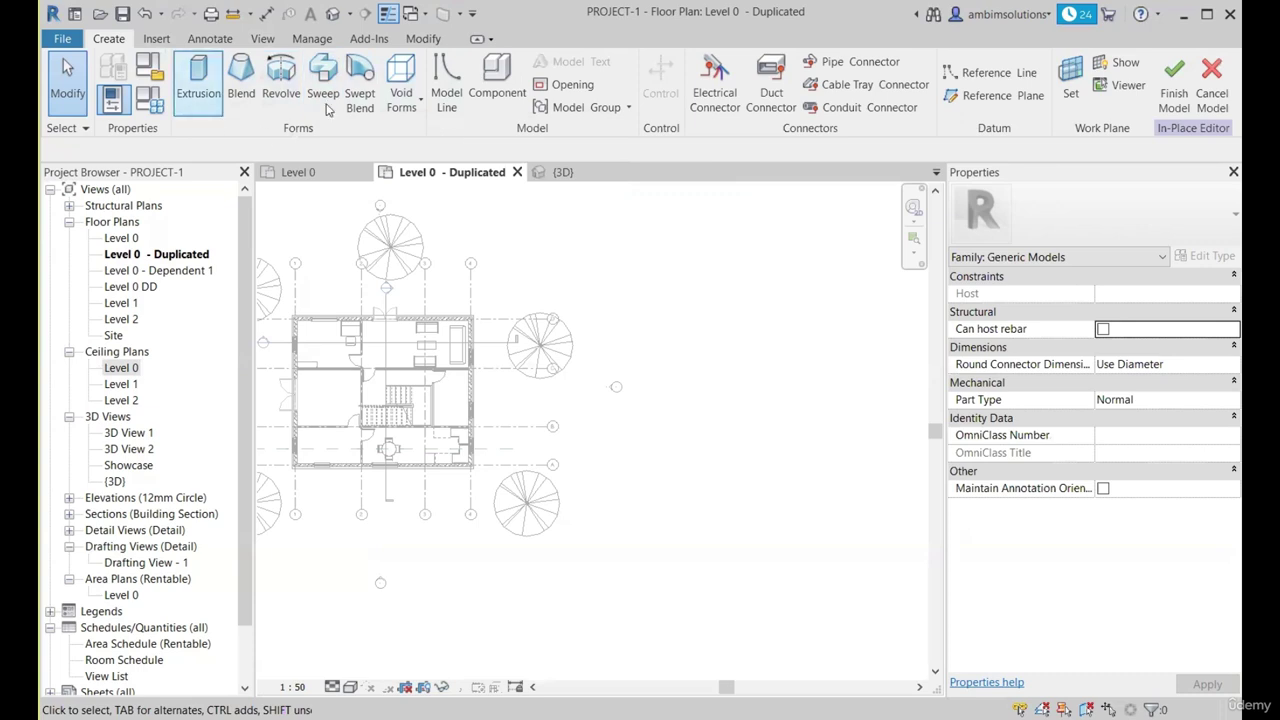
Sketch a rectangular solid extrusion profile about 2000 by 1000 mm in the empty area east of the house.
{"action": "scroll", "coordinate": [347, 262], "scroll_direction": "down", "scroll_amount": 2}
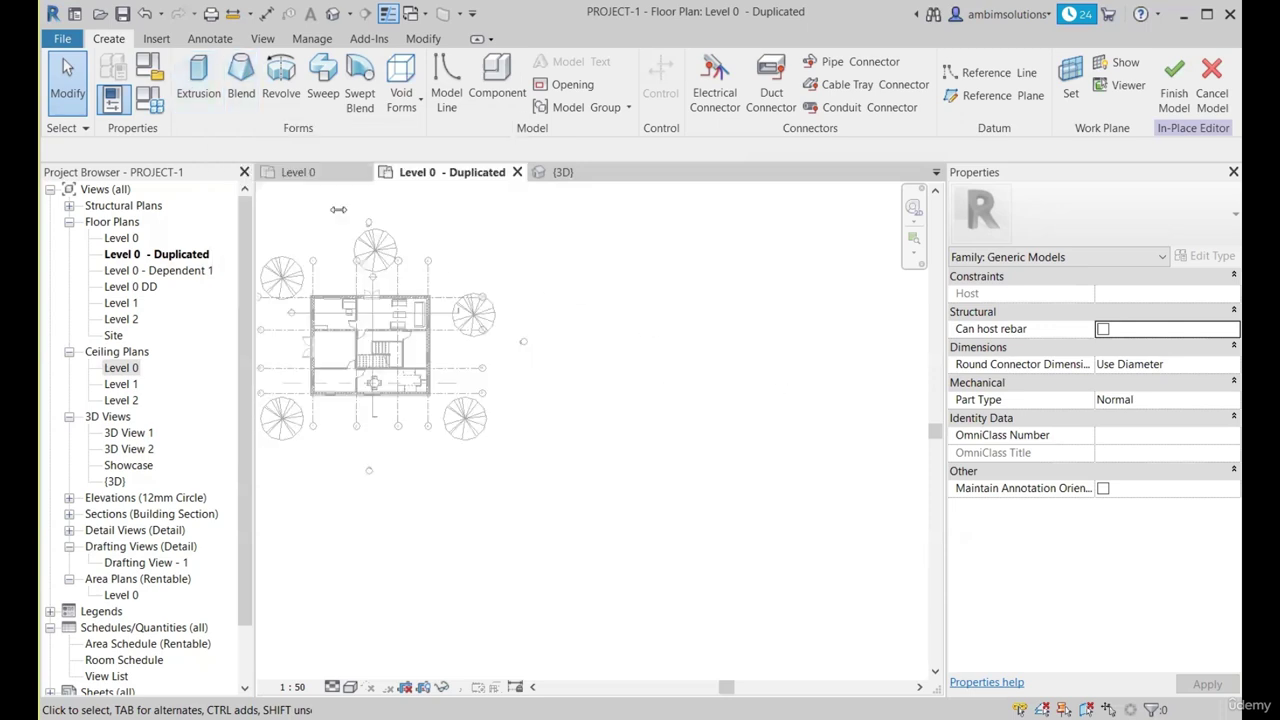
{"action": "scroll", "coordinate": [533, 326], "scroll_direction": "up", "scroll_amount": 2}
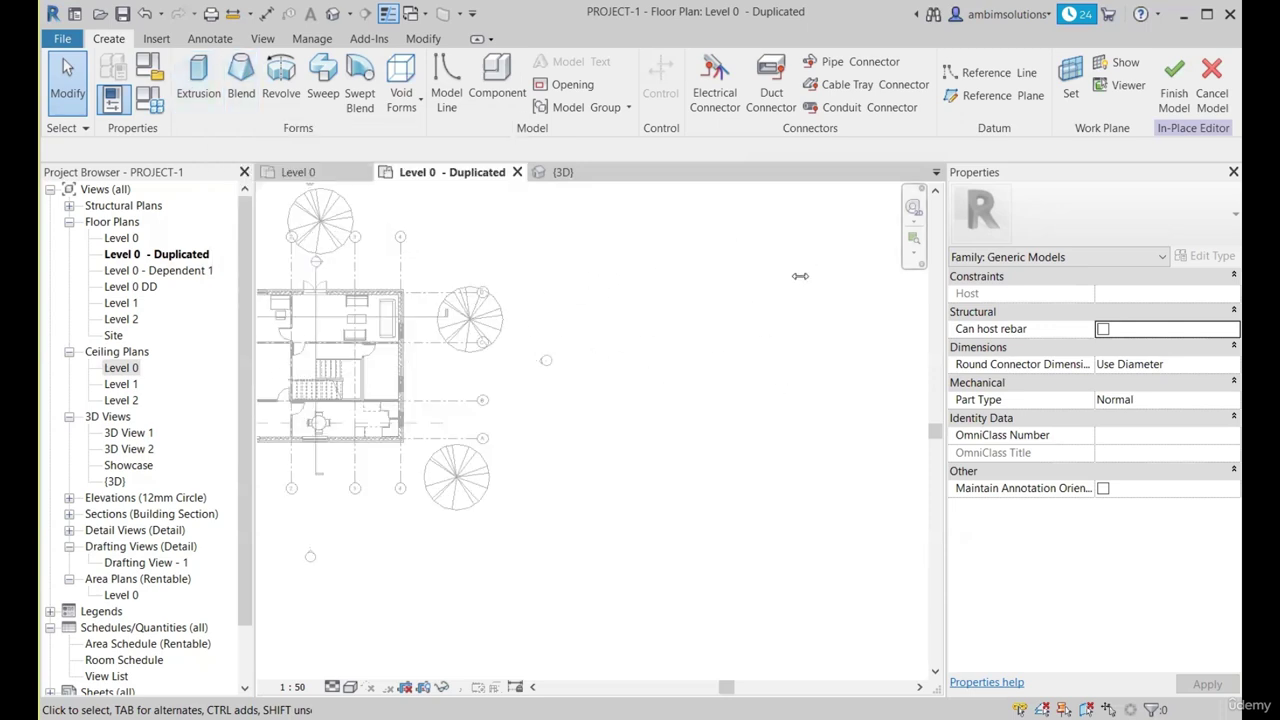
{"action": "left_click", "coordinate": [200, 80]}
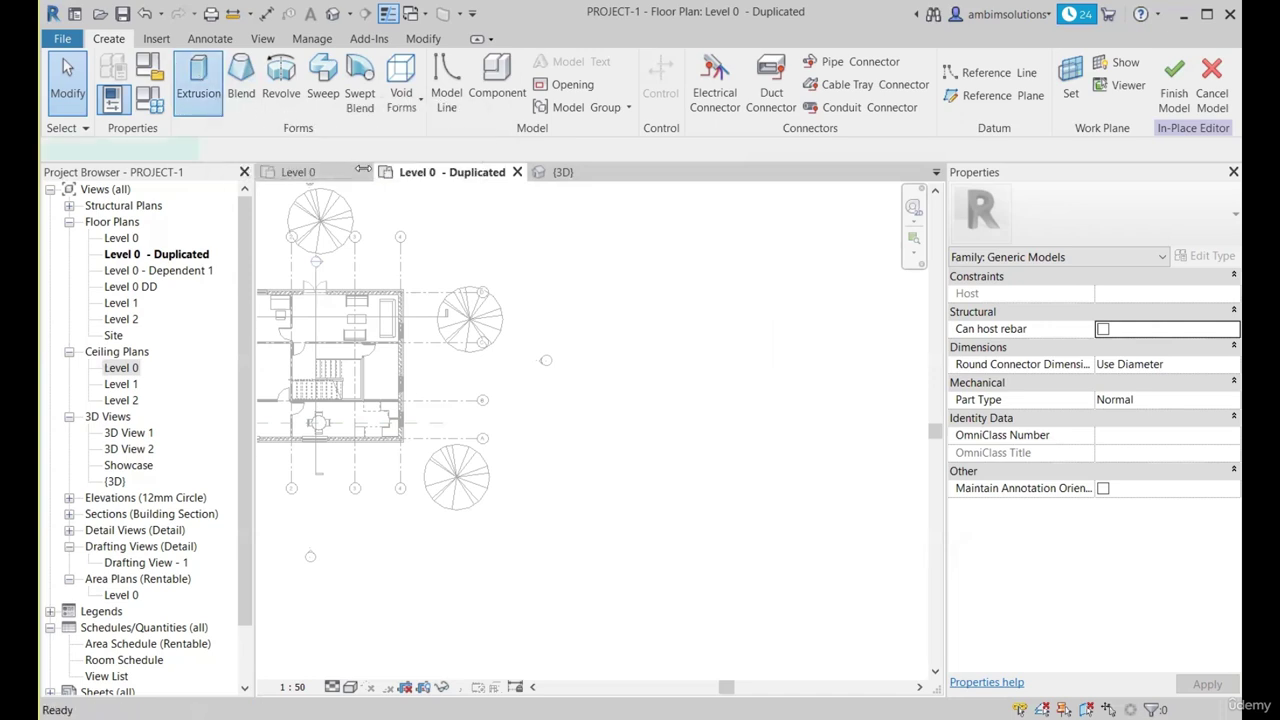
{"action": "scroll", "coordinate": [720, 204], "scroll_direction": "up", "scroll_amount": 2}
{"action": "left_click", "coordinate": [734, 66]}
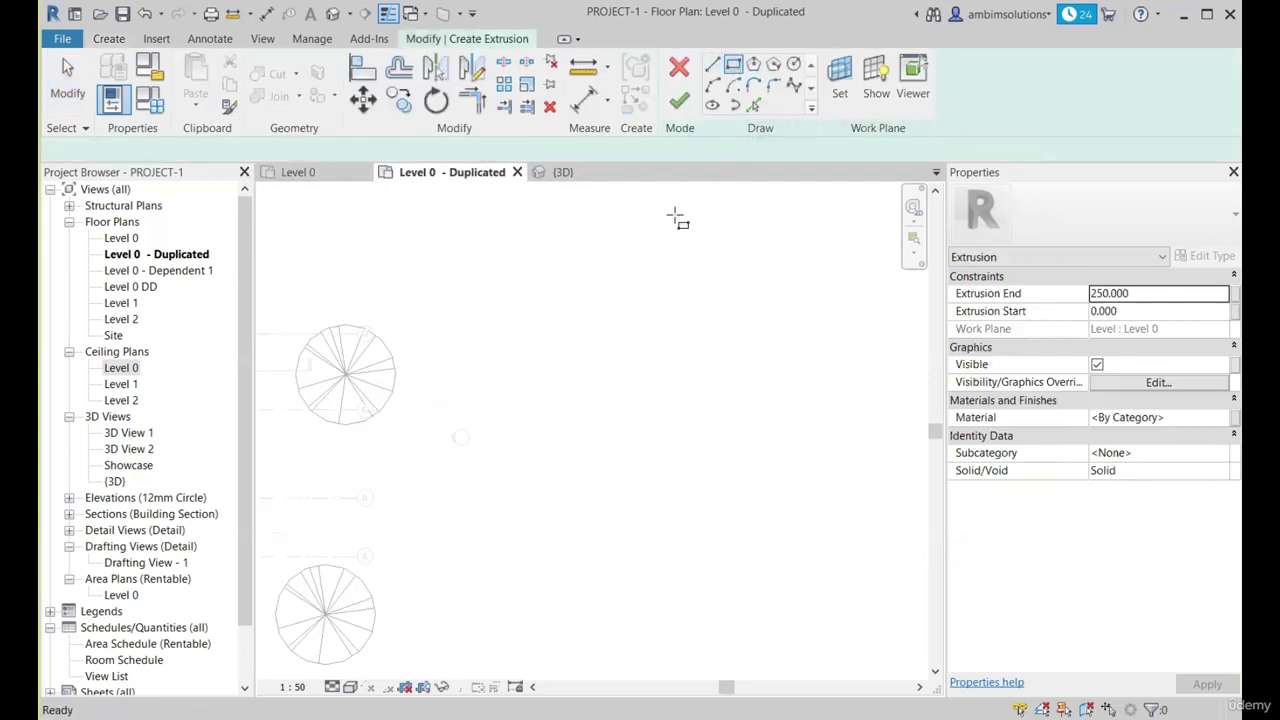
{"action": "left_click", "coordinate": [558, 286]}
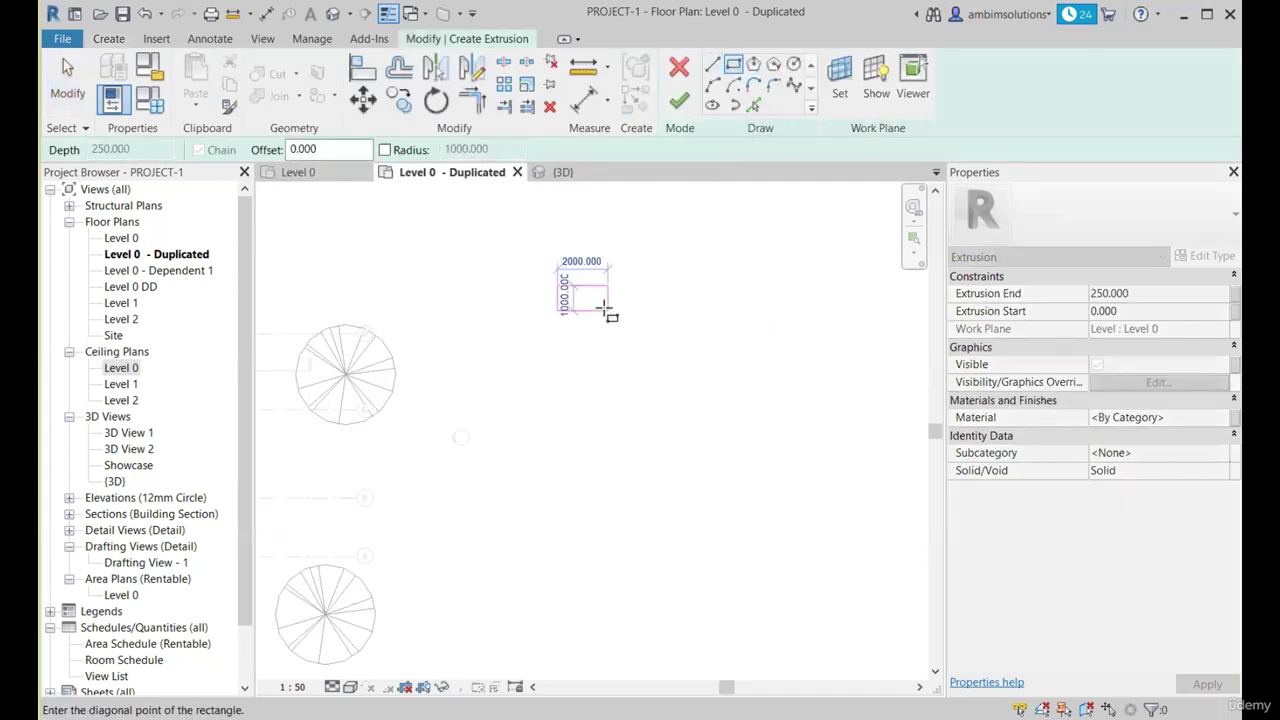
{"action": "left_click", "coordinate": [608, 308]}
{"action": "key", "text": "Escape"}
{"action": "key", "text": "Escape"}
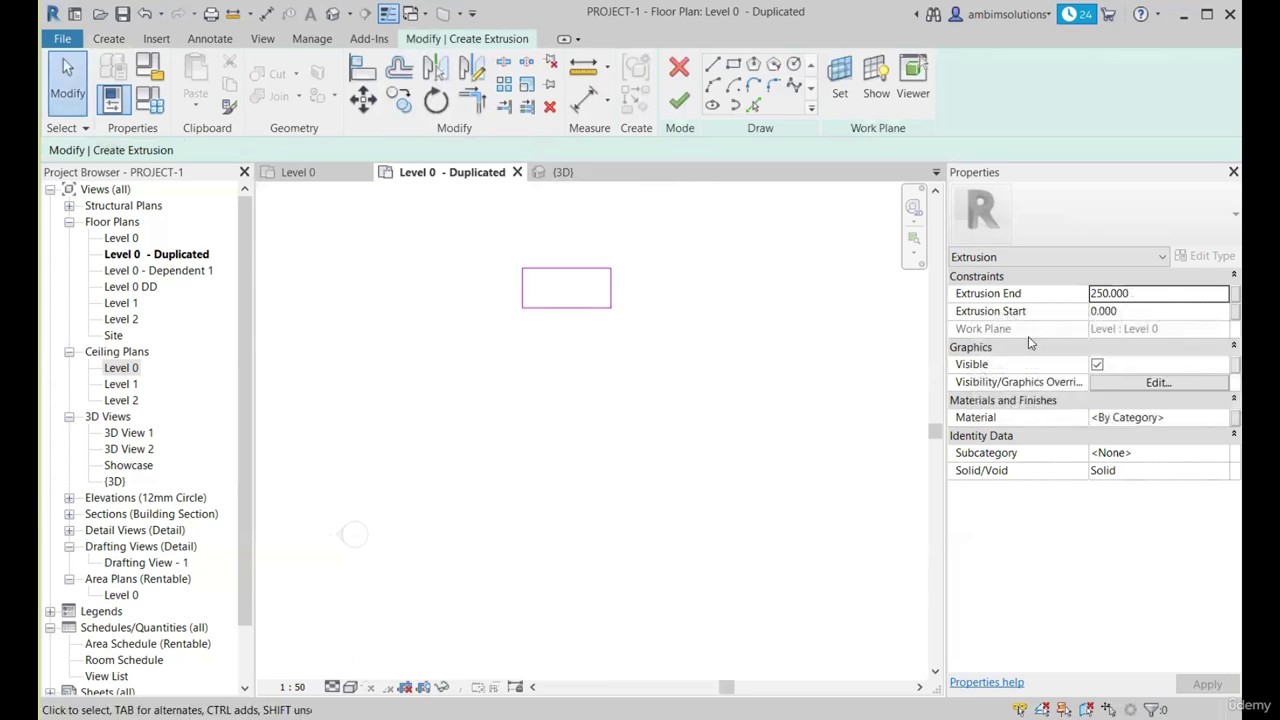
Finish the rectangle's extrusion at a depth of 250 mm and complete the in-place model.
{"action": "left_click", "coordinate": [679, 100]}
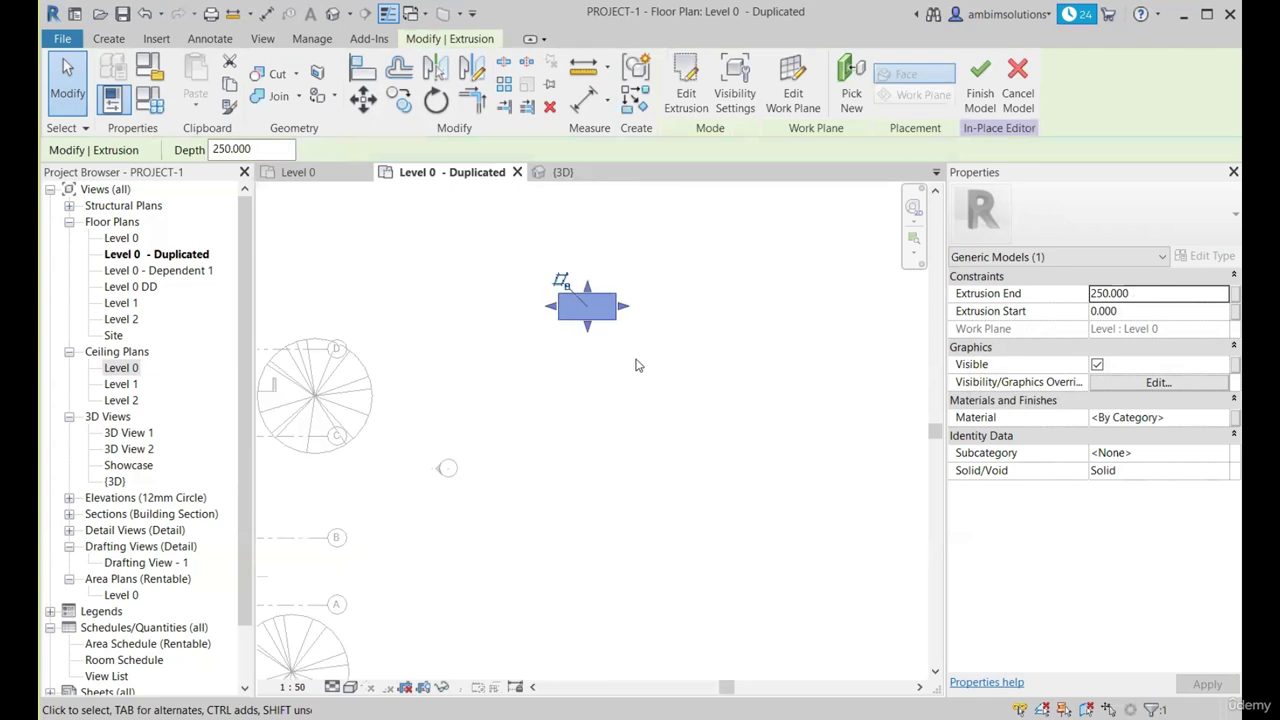
{"action": "left_click", "coordinate": [579, 350]}
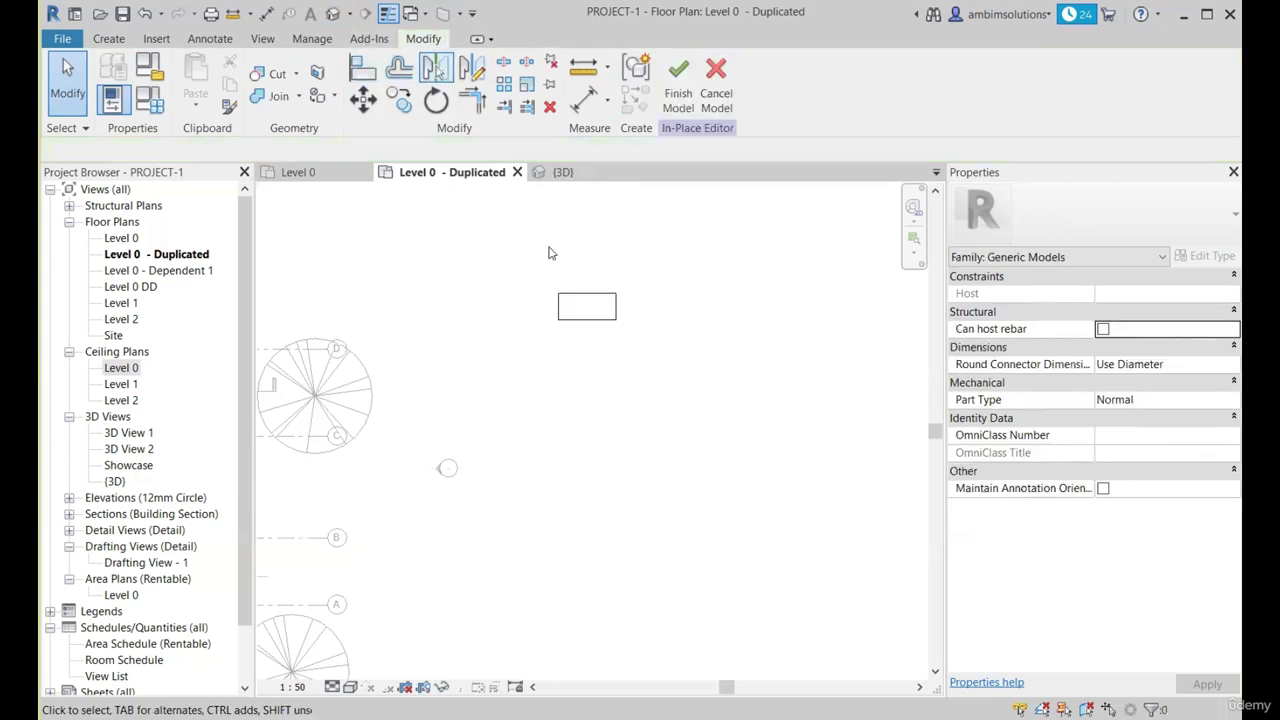
{"action": "scroll", "coordinate": [614, 335], "scroll_direction": "down", "scroll_amount": 3}
{"action": "scroll", "coordinate": [520, 314], "scroll_direction": "up", "scroll_amount": 3}
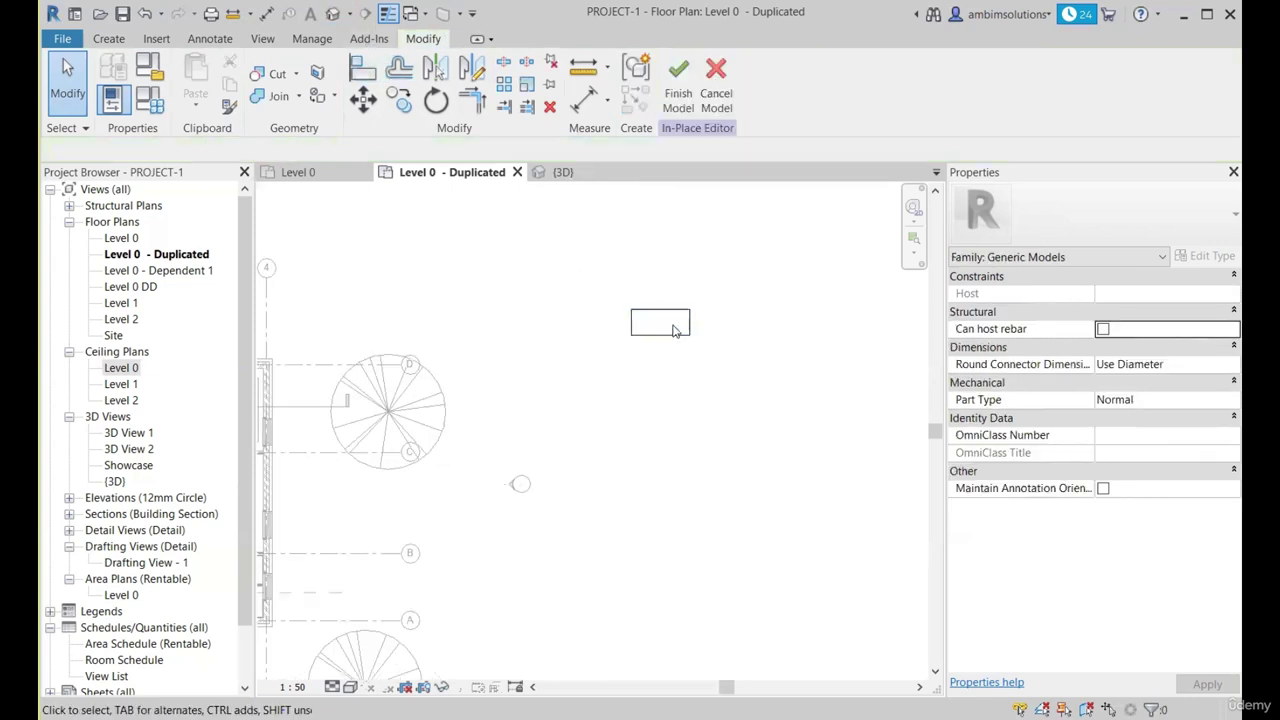
{"action": "scroll", "coordinate": [670, 295], "scroll_direction": "up", "scroll_amount": 2}
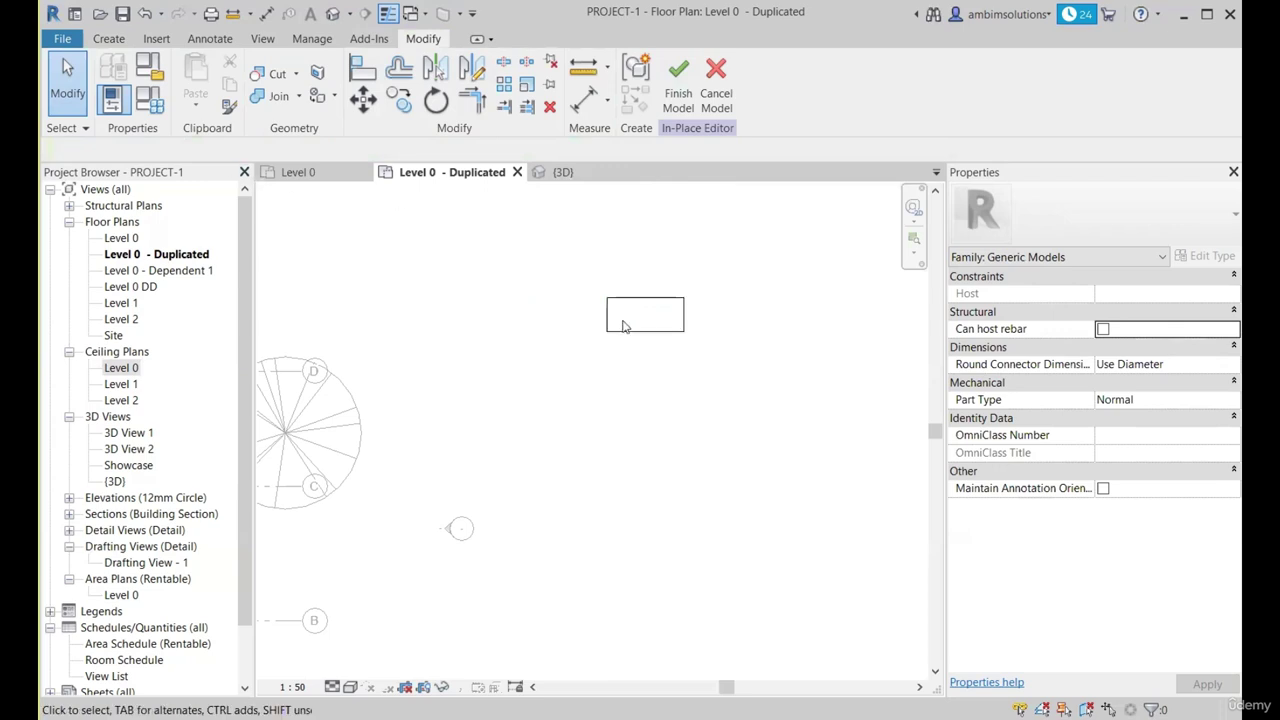
{"action": "left_click", "coordinate": [678, 100]}
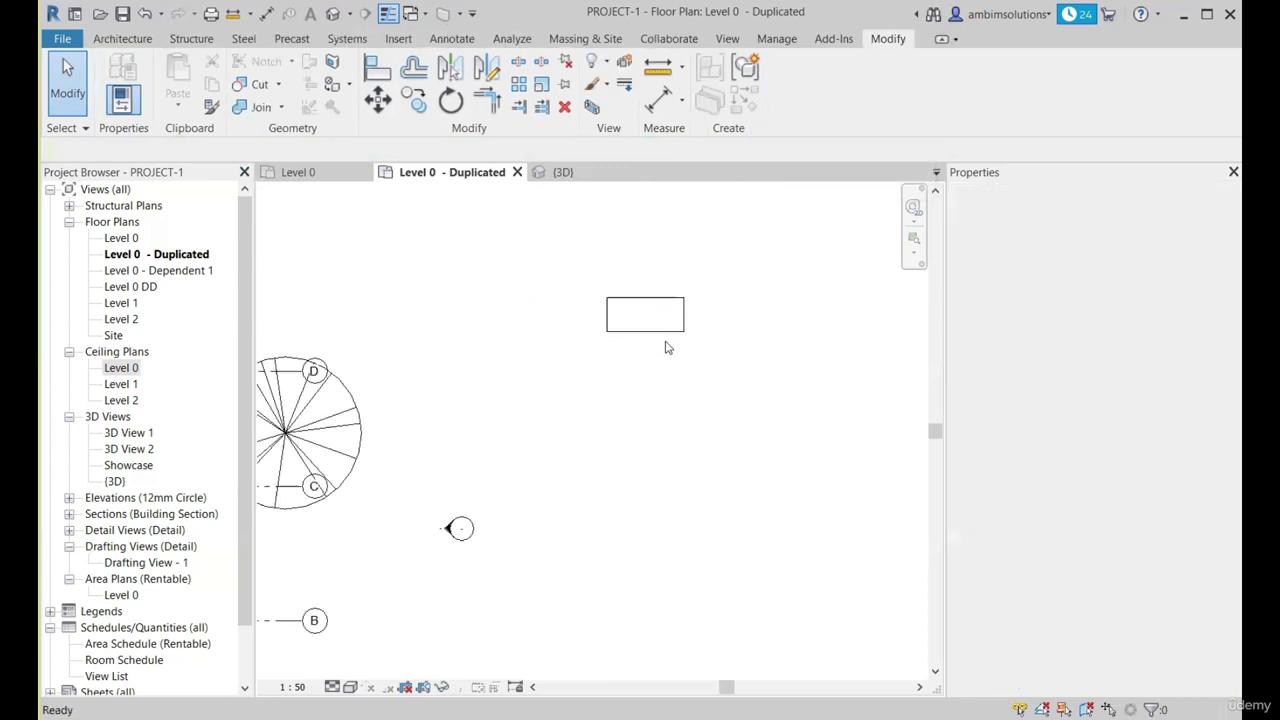
Draw a building section line just below the box, looking towards it, and open that section view.
{"action": "left_click", "coordinate": [640, 328]}
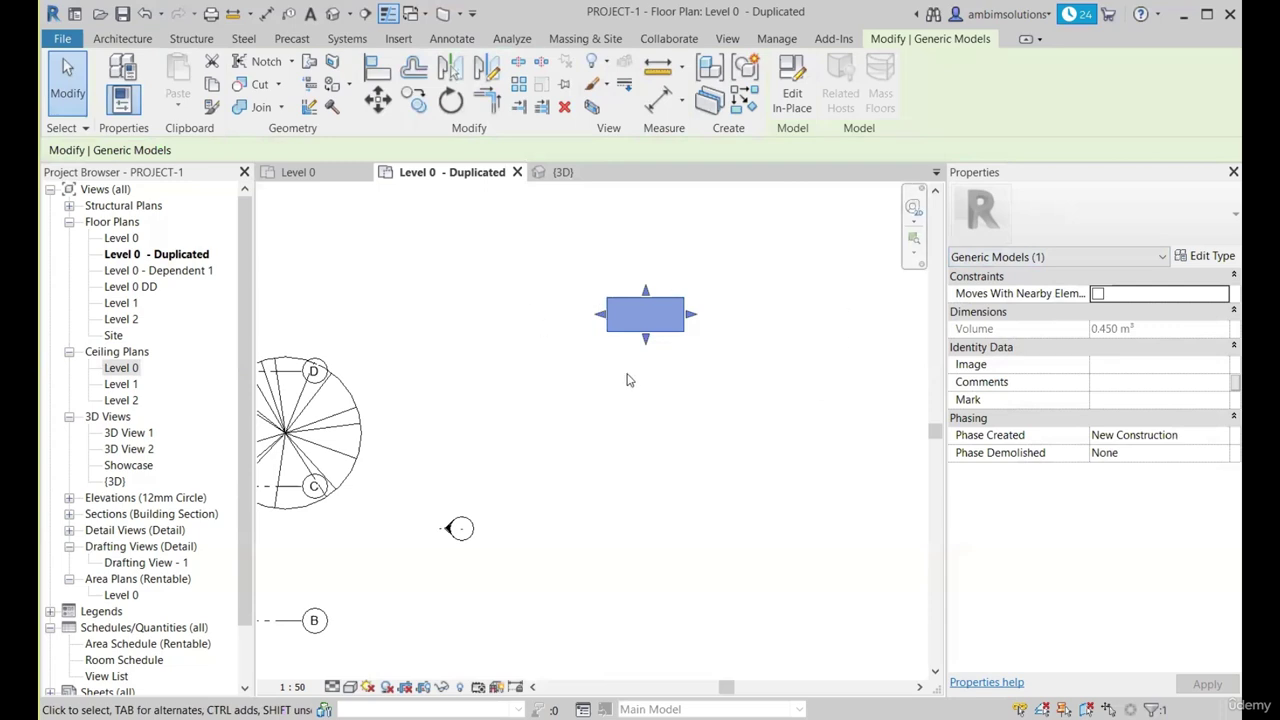
{"action": "left_click", "coordinate": [688, 371]}
{"action": "left_click", "coordinate": [366, 15]}
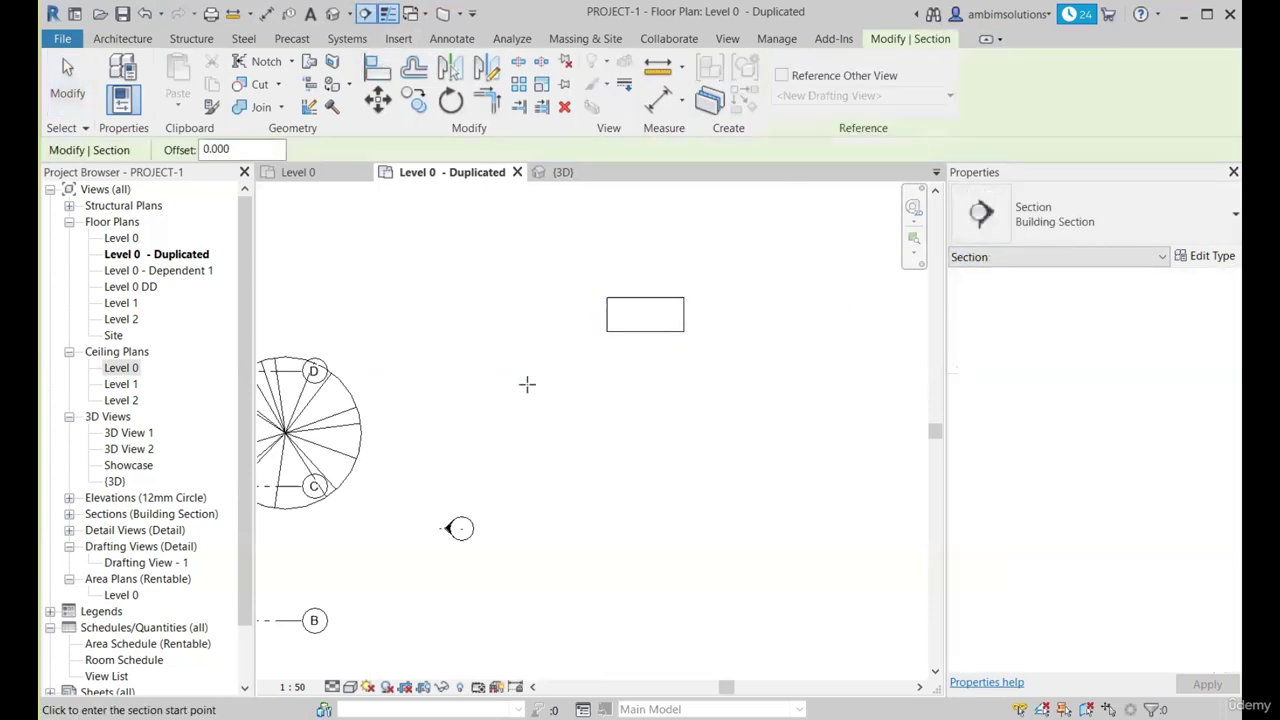
{"action": "left_click", "coordinate": [503, 369]}
{"action": "left_click", "coordinate": [740, 370]}
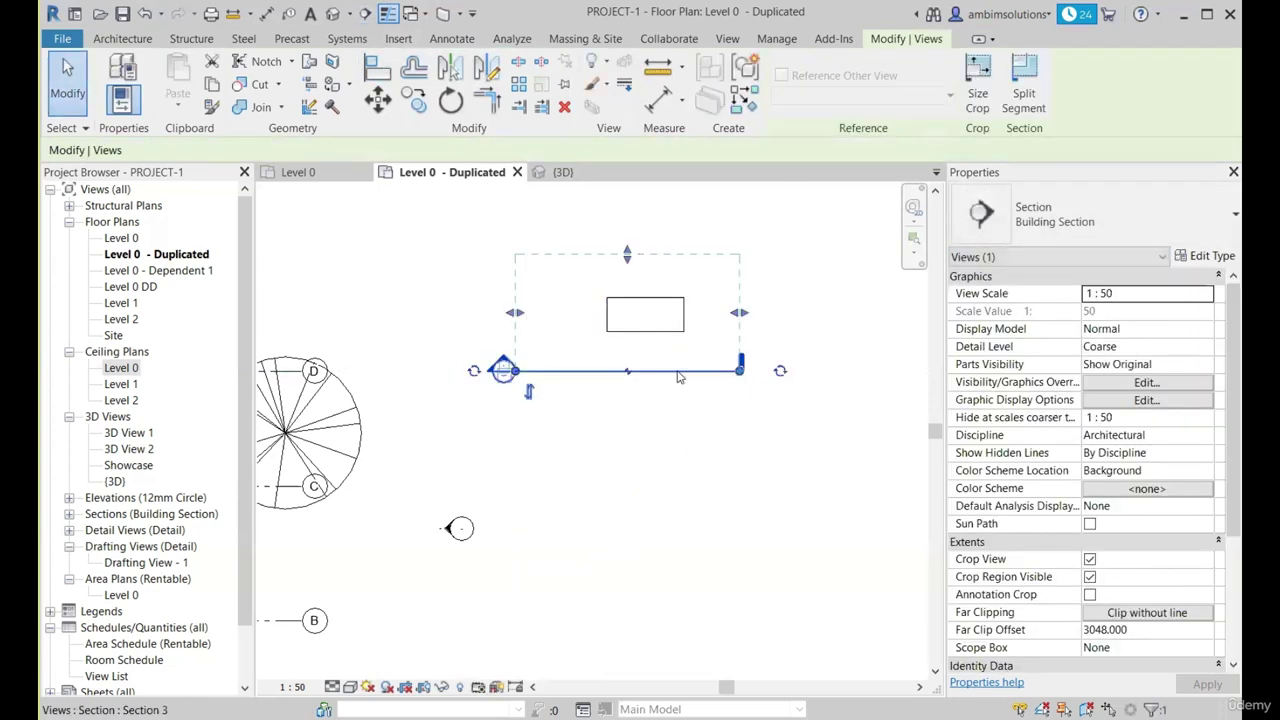
{"action": "right_click", "coordinate": [676, 370]}
{"action": "left_click", "coordinate": [700, 391]}
{"action": "scroll", "coordinate": [630, 560], "scroll_direction": "up", "scroll_amount": 4}
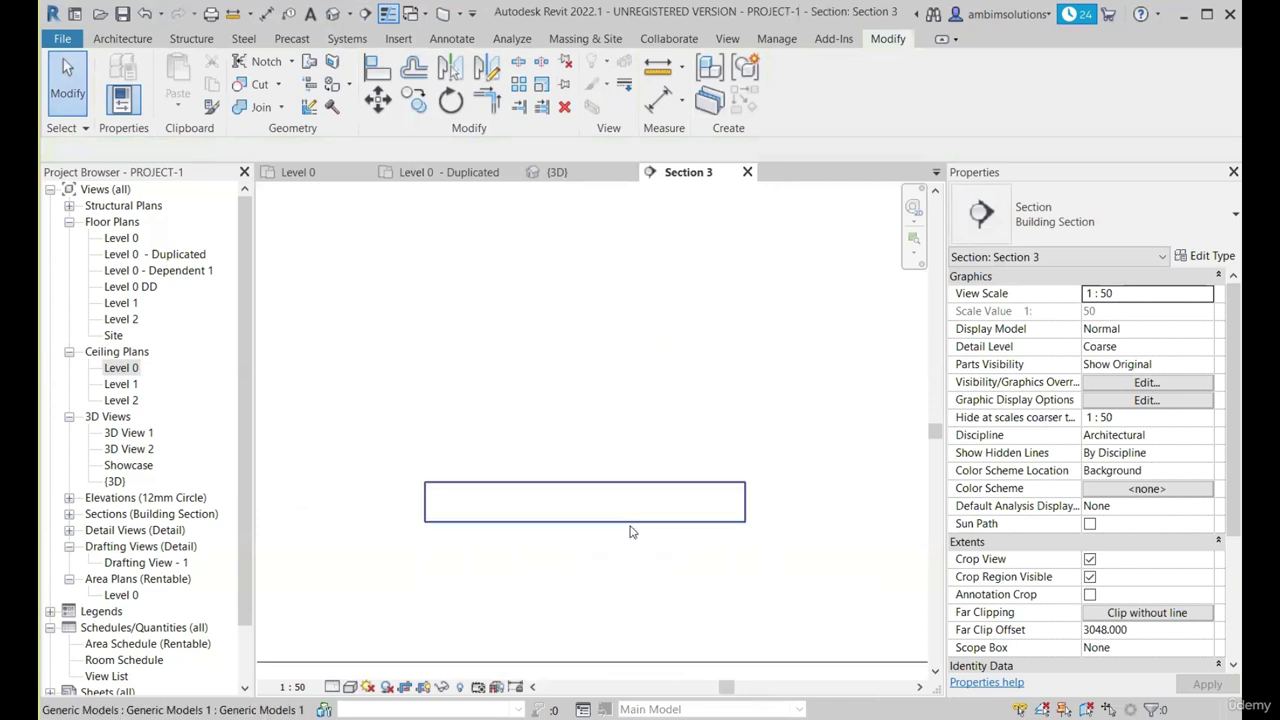
Reshape the box in the section view with its shape handles, lengthening both ends, extending the base downward and adjusting the top.
{"action": "left_click", "coordinate": [630, 530]}
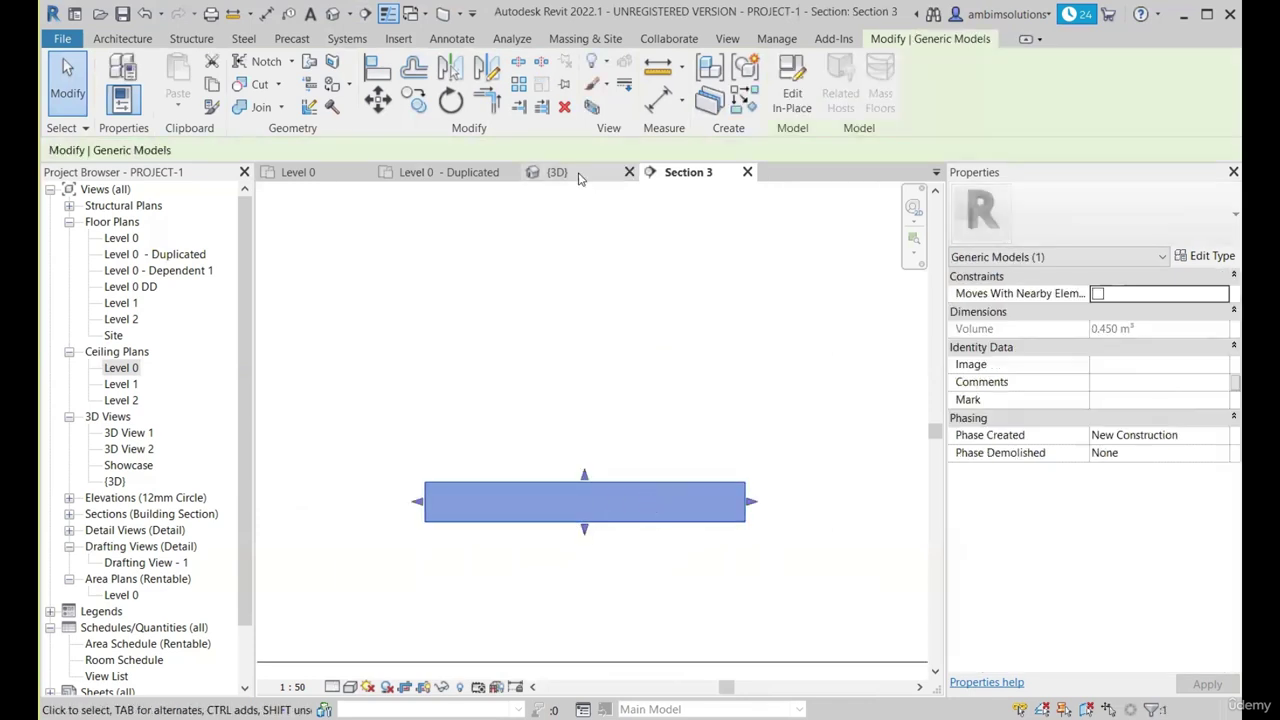
{"action": "scroll", "coordinate": [586, 483], "scroll_direction": "down", "scroll_amount": 2}
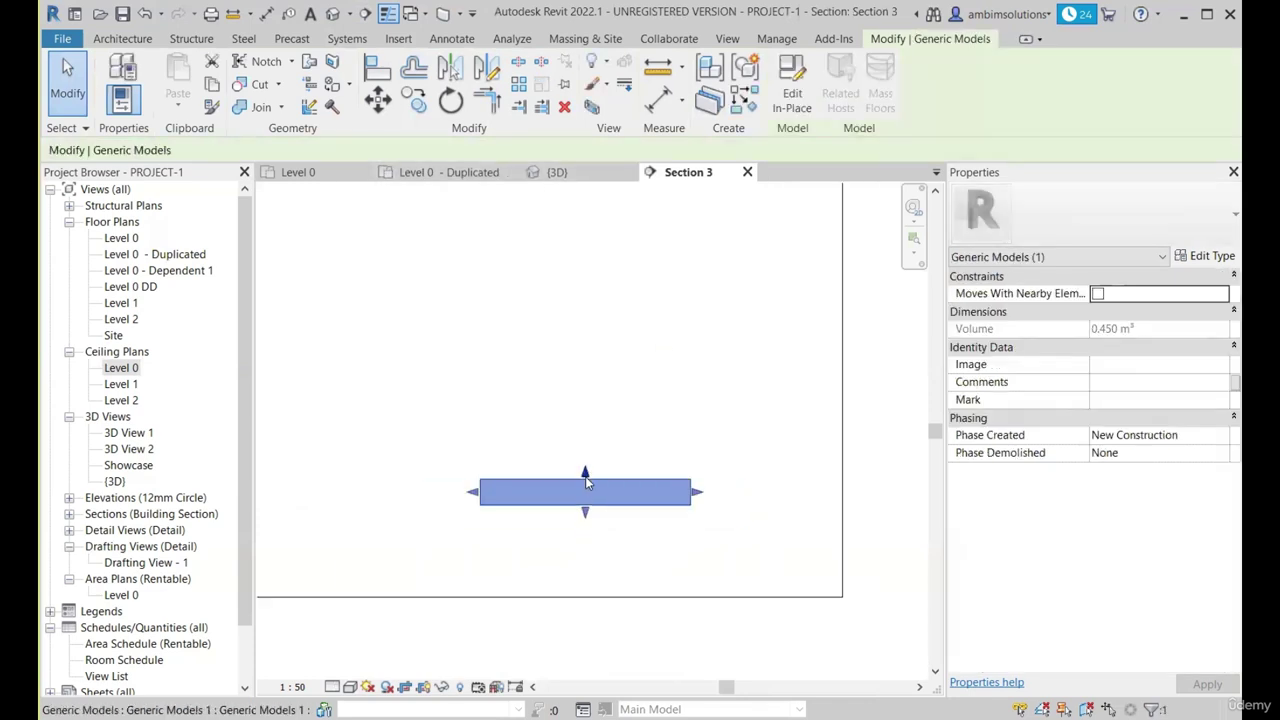
{"action": "left_click_drag", "start_coordinate": [586, 474], "coordinate": [600, 412]}
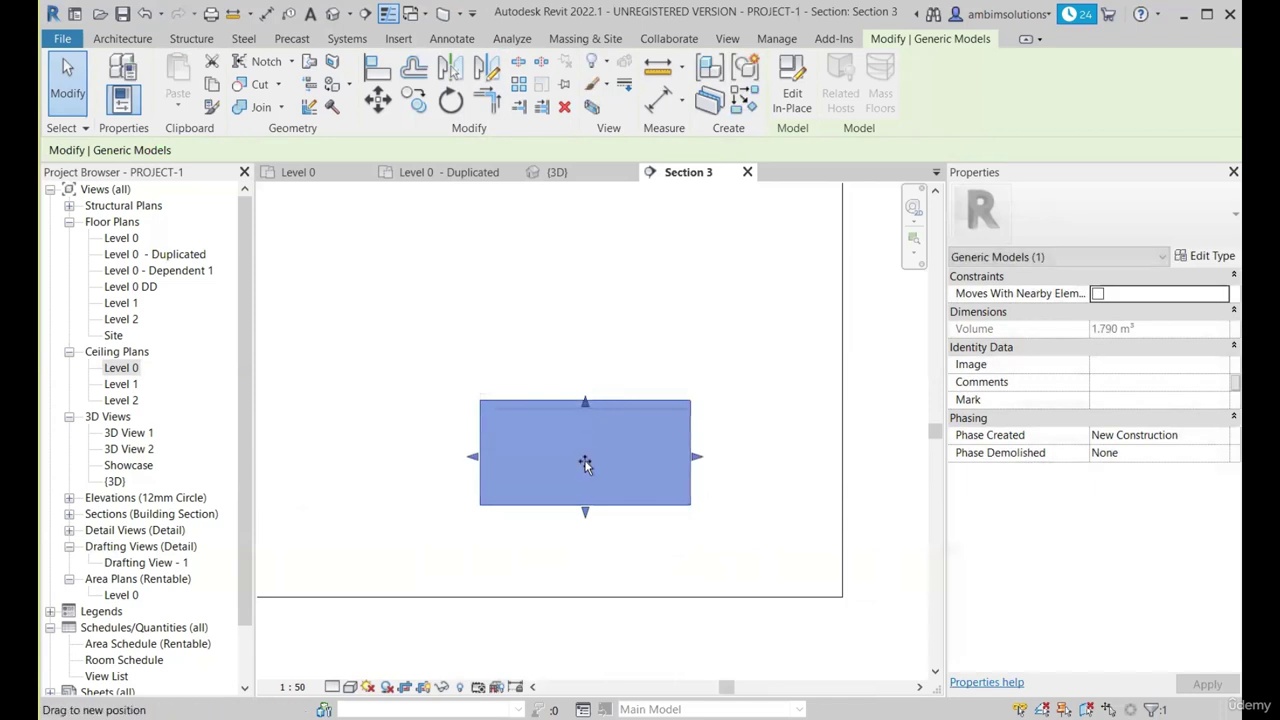
{"action": "mouse_move", "coordinate": [585, 463]}
{"action": "left_mouse_down"}
{"action": "mouse_move", "coordinate": [586, 354]}
{"action": "mouse_move", "coordinate": [588, 462]}
{"action": "left_mouse_up"}
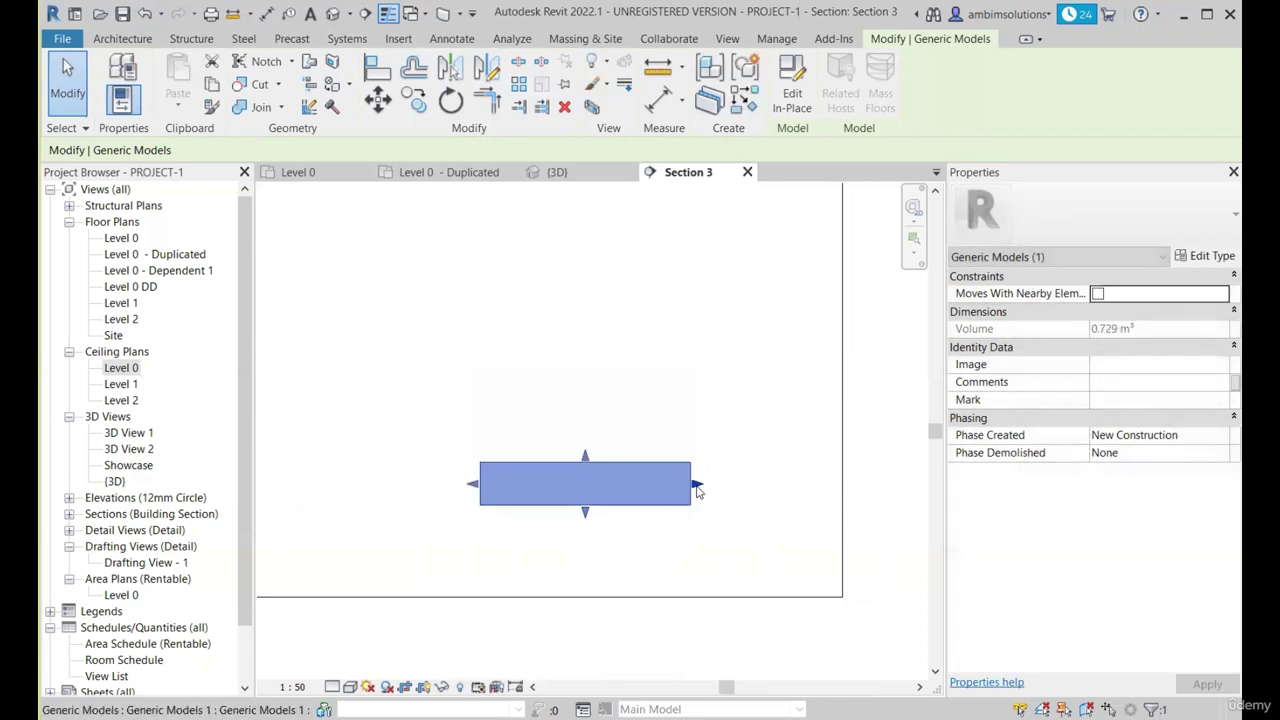
{"action": "left_click_drag", "start_coordinate": [697, 485], "coordinate": [778, 486]}
{"action": "left_click_drag", "start_coordinate": [473, 484], "coordinate": [388, 485]}
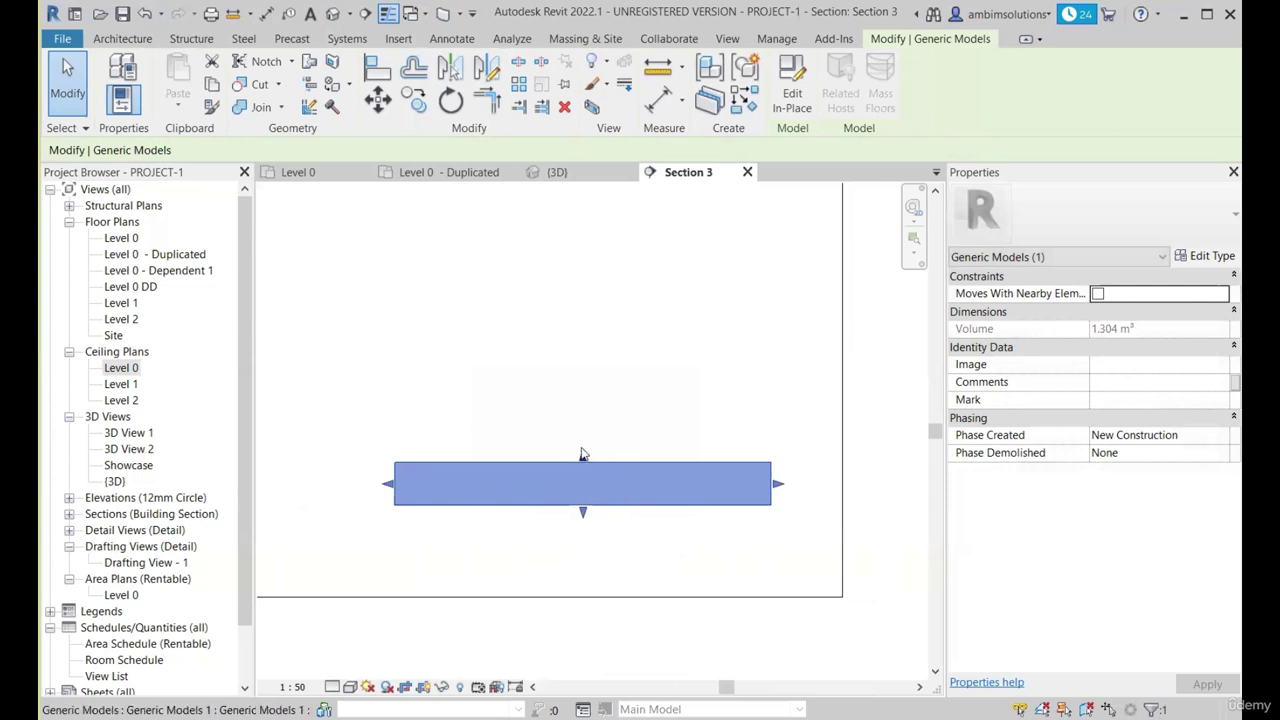
{"action": "left_click_drag", "start_coordinate": [583, 454], "coordinate": [583, 303]}
{"action": "left_click_drag", "start_coordinate": [583, 514], "coordinate": [583, 557]}
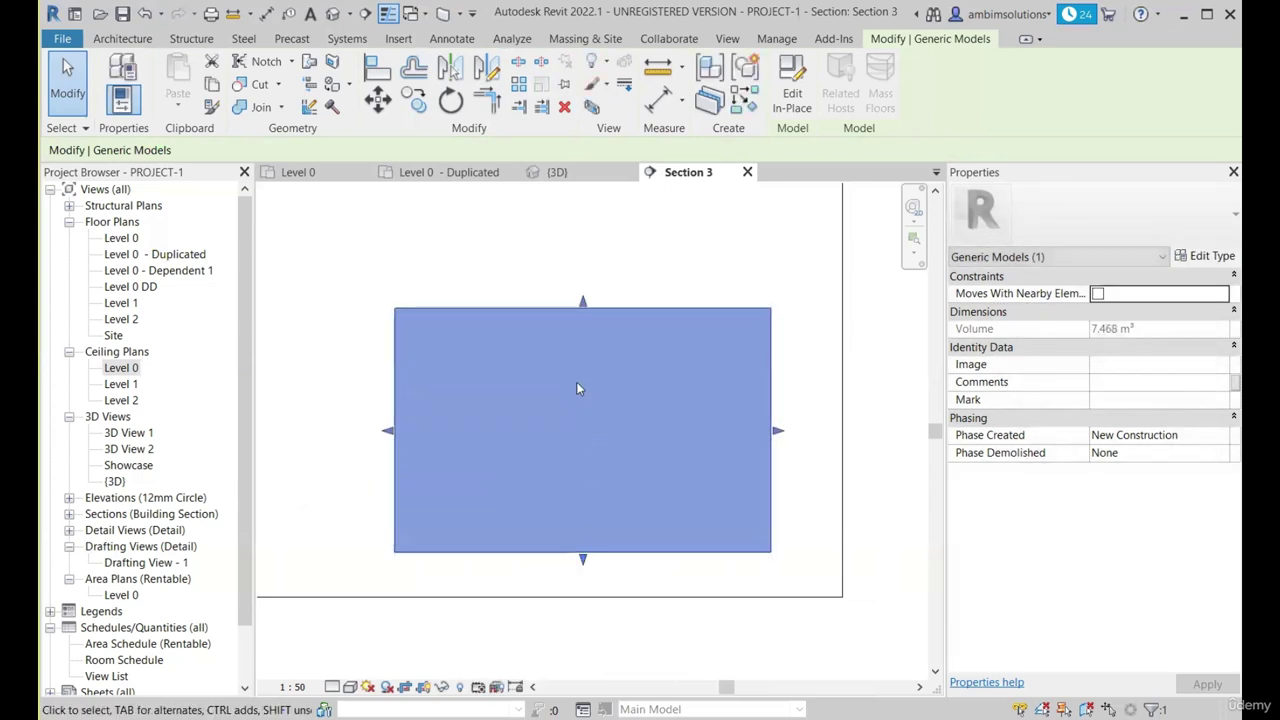
{"action": "left_click_drag", "start_coordinate": [584, 305], "coordinate": [583, 455]}
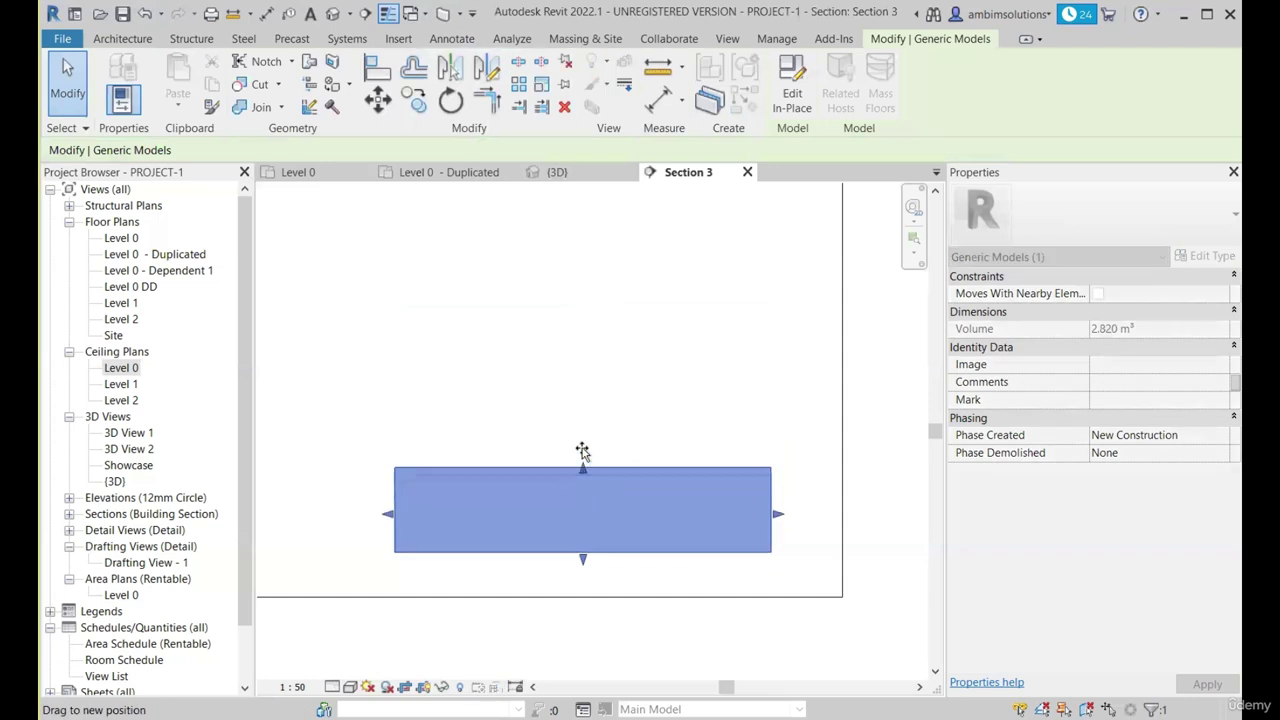
Check the 3D view, return to the Level 0 - Duplicated plan and stretch the box outward on all four sides.
{"action": "left_click", "coordinate": [558, 172]}
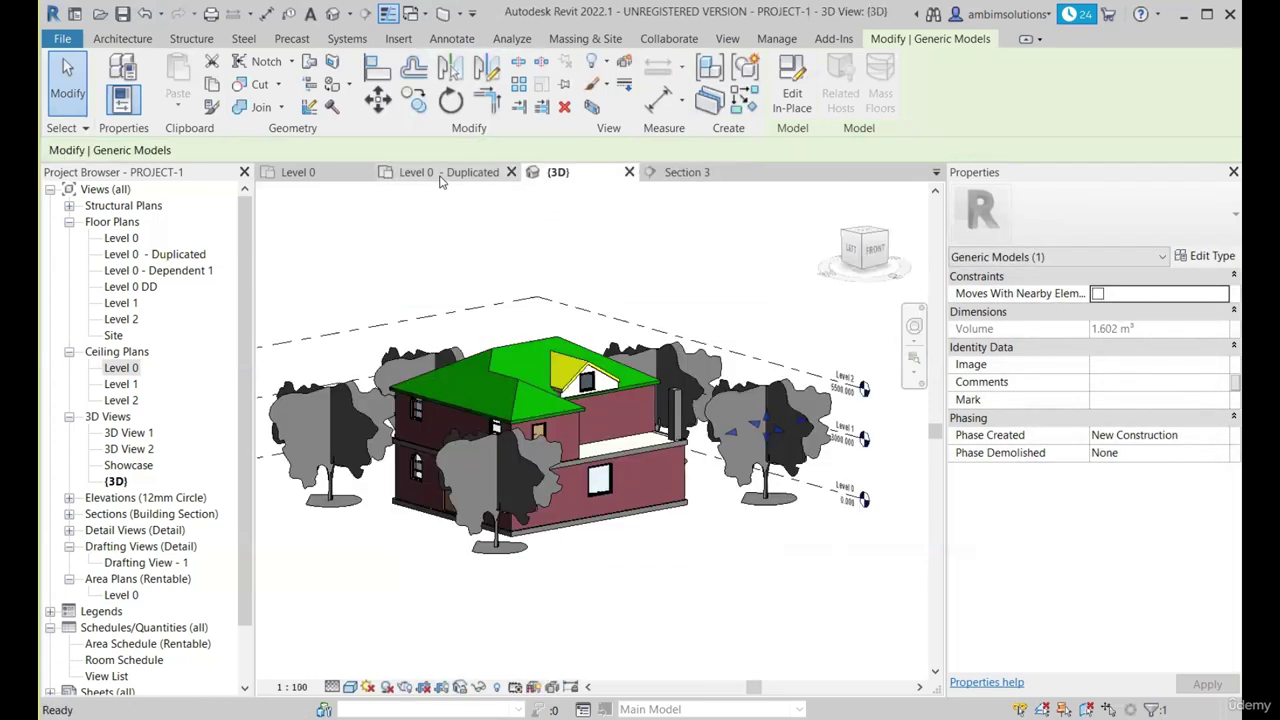
{"action": "left_click", "coordinate": [384, 173]}
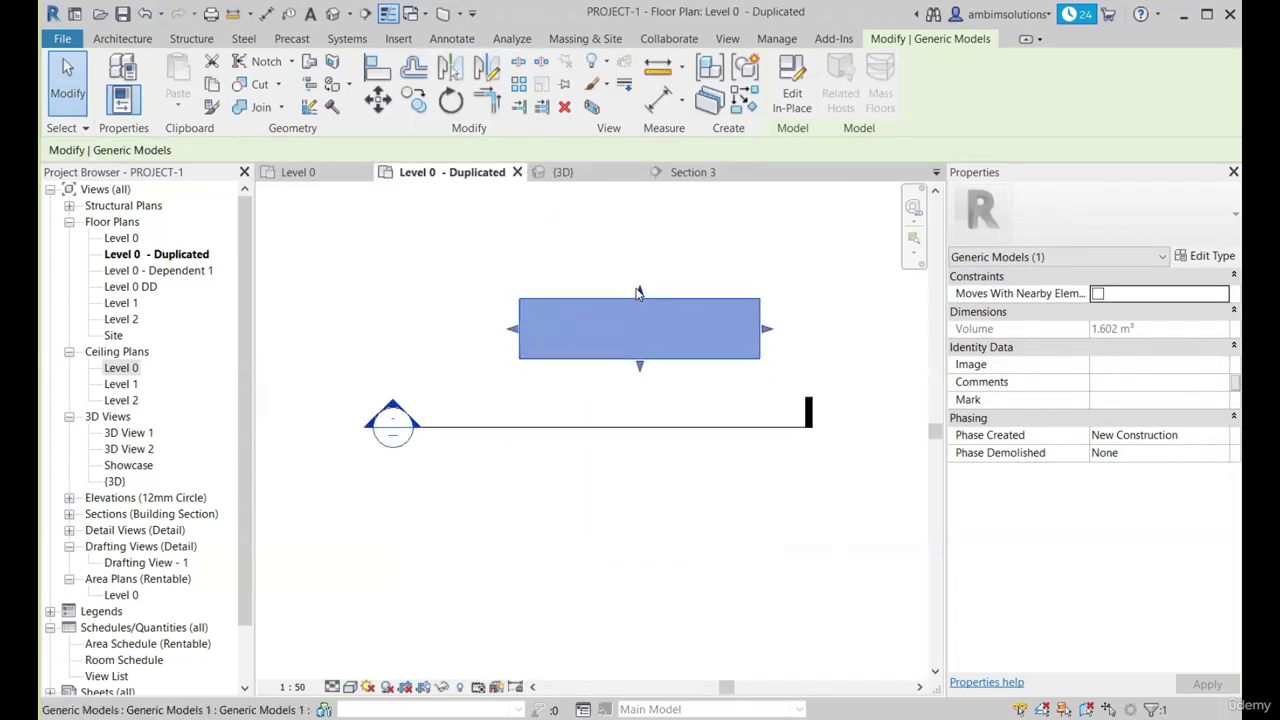
{"action": "left_click_drag", "start_coordinate": [638, 292], "coordinate": [639, 231]}
{"action": "scroll", "coordinate": [650, 482], "scroll_direction": "down", "scroll_amount": 3}
{"action": "scroll", "coordinate": [683, 407], "scroll_direction": "up", "scroll_amount": 2}
{"action": "left_click_drag", "start_coordinate": [741, 357], "coordinate": [822, 360]}
{"action": "left_click_drag", "start_coordinate": [670, 419], "coordinate": [672, 479]}
{"action": "left_click_drag", "start_coordinate": [518, 387], "coordinate": [457, 387]}
{"action": "left_click_drag", "start_coordinate": [641, 477], "coordinate": [640, 422]}
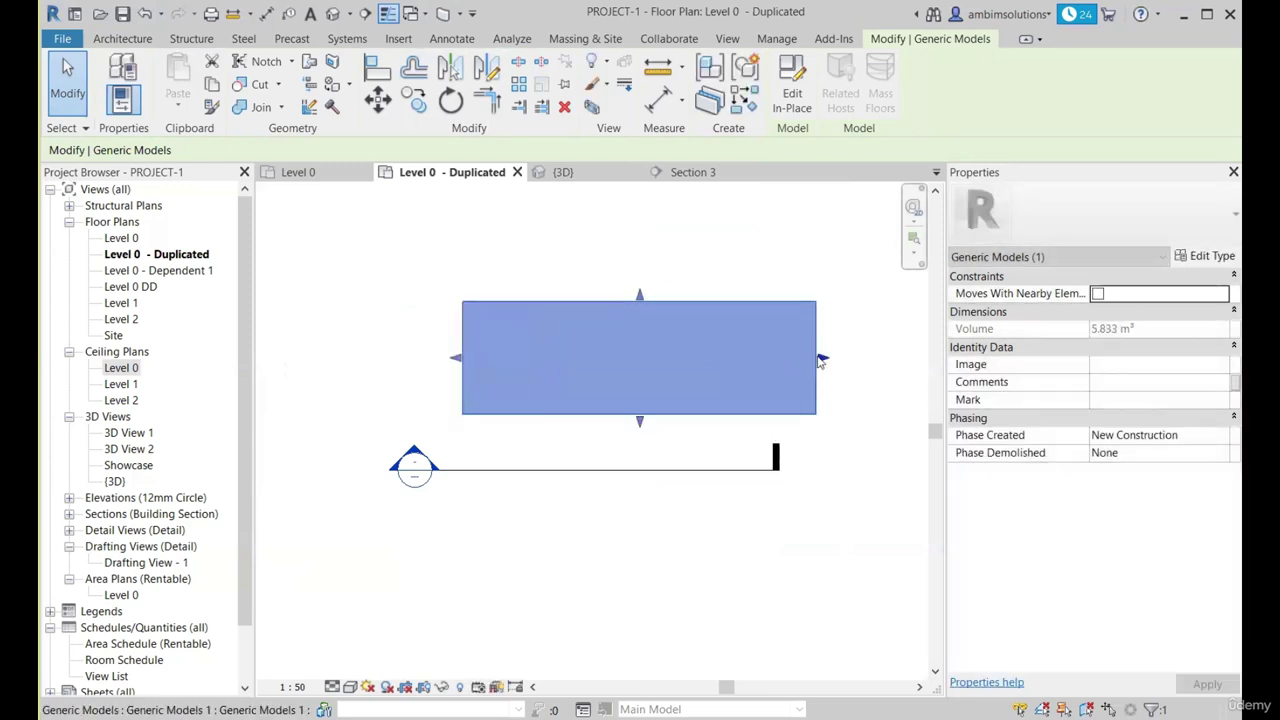
Shorten the box from both ends in plan and extend its upper edge outward.
{"action": "left_click_drag", "start_coordinate": [820, 360], "coordinate": [703, 360]}
{"action": "left_click_drag", "start_coordinate": [455, 357], "coordinate": [512, 357]}
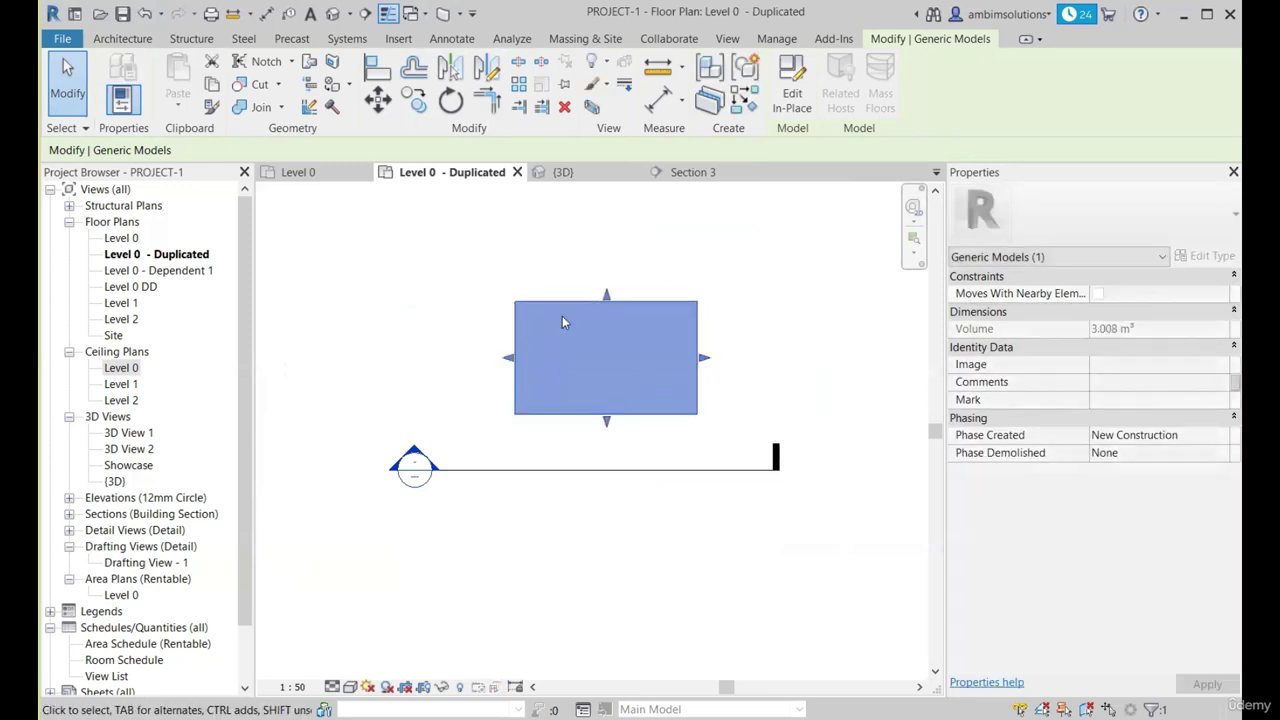
{"action": "left_click", "coordinate": [598, 243]}
{"action": "left_click", "coordinate": [594, 304]}
{"action": "left_click_drag", "start_coordinate": [607, 295], "coordinate": [612, 267]}
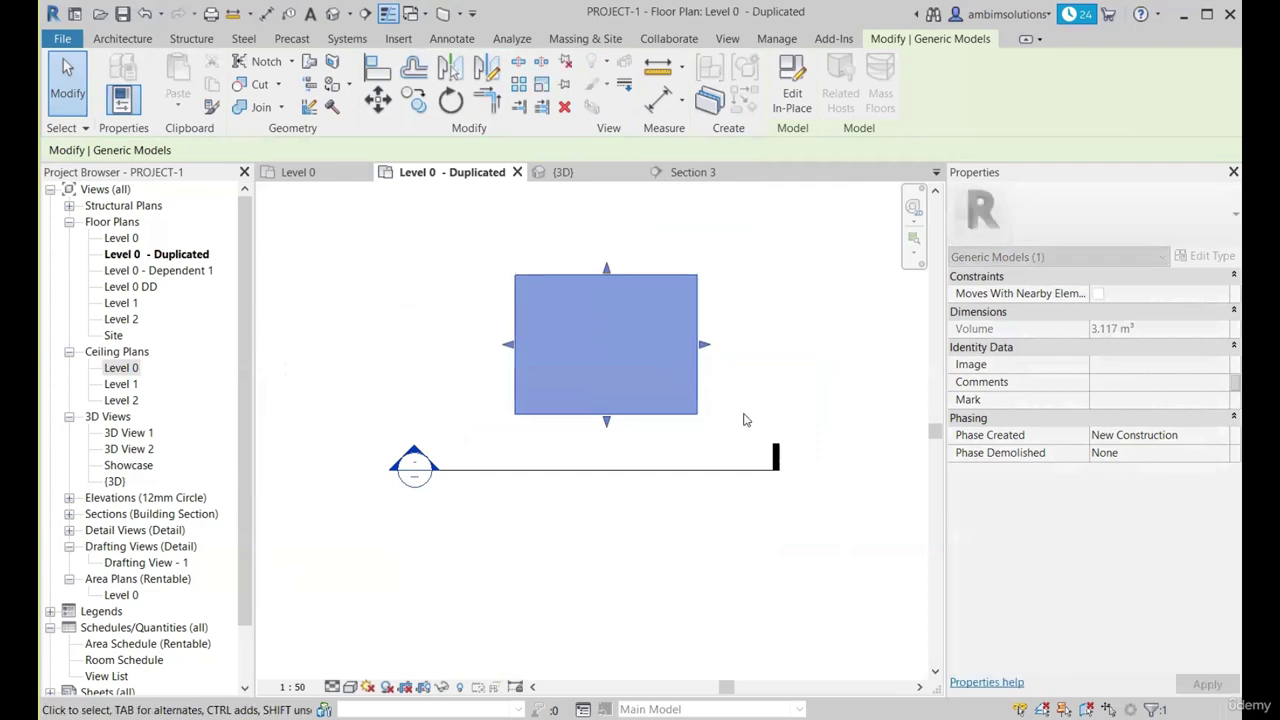
In the 3D view, increase the box's height, shorten its left end and extend its rear face outward with the shape handles.
{"action": "left_click", "coordinate": [558, 172]}
{"action": "mouse_move", "coordinate": [665, 520]}
{"action": "middle_mouse_down", "text": "shift"}
{"action": "mouse_move", "coordinate": [695, 530]}
{"action": "mouse_move", "coordinate": [665, 534]}
{"action": "middle_mouse_up", "text": "shift"}
{"action": "scroll", "coordinate": [738, 434], "scroll_direction": "up", "scroll_amount": 7}
{"action": "scroll", "coordinate": [743, 342], "scroll_direction": "up", "scroll_amount": 4}
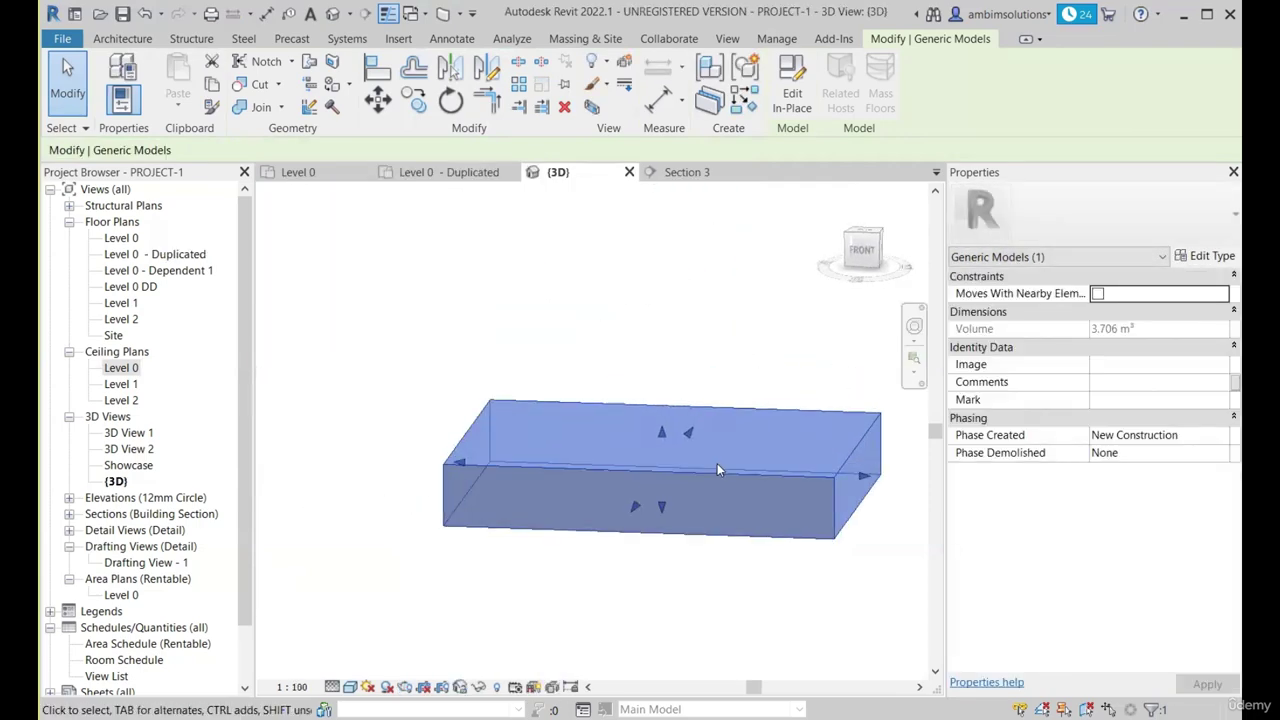
{"action": "mouse_move", "coordinate": [717, 463]}
{"action": "middle_mouse_down", "text": "shift"}
{"action": "mouse_move", "coordinate": [658, 526]}
{"action": "mouse_move", "coordinate": [664, 536]}
{"action": "middle_mouse_up", "text": "shift"}
{"action": "mouse_move", "coordinate": [663, 487]}
{"action": "left_mouse_down"}
{"action": "mouse_move", "coordinate": [674, 542]}
{"action": "mouse_move", "coordinate": [677, 507]}
{"action": "left_mouse_up"}
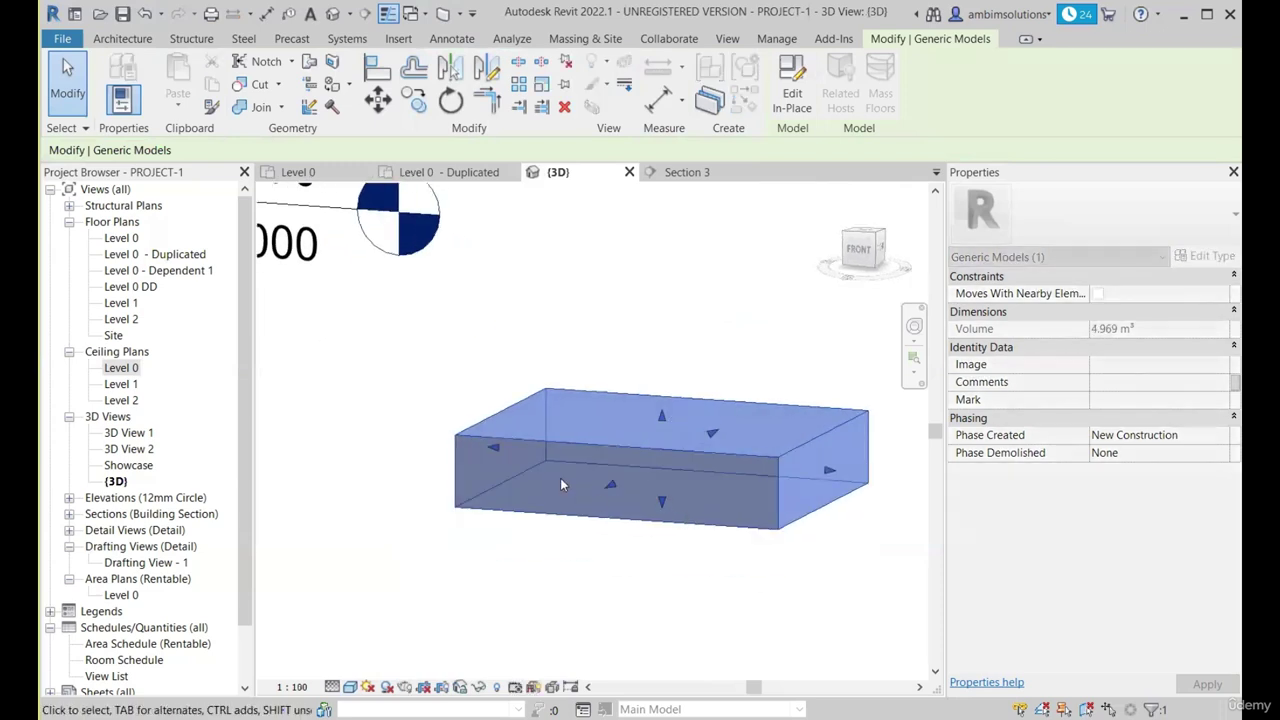
{"action": "left_click_drag", "start_coordinate": [494, 448], "coordinate": [541, 463]}
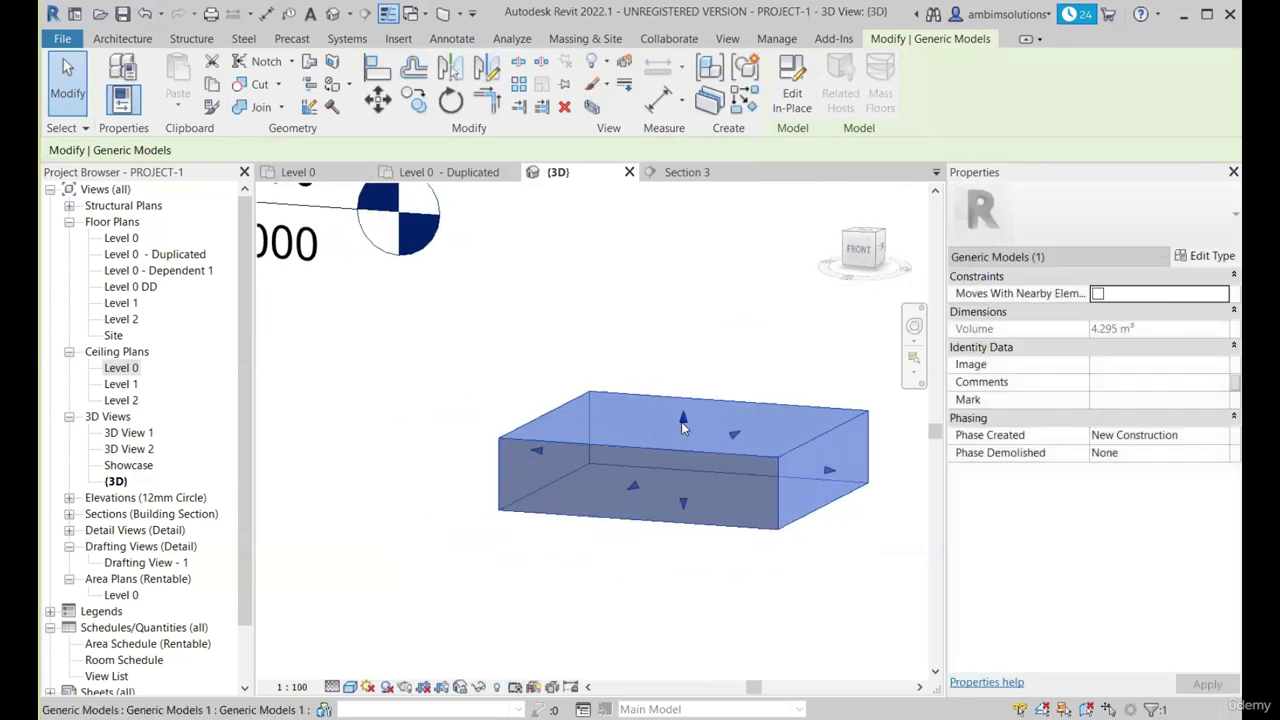
{"action": "mouse_move", "coordinate": [683, 421]}
{"action": "left_mouse_down"}
{"action": "mouse_move", "coordinate": [683, 366]}
{"action": "mouse_move", "coordinate": [683, 404]}
{"action": "left_mouse_up"}
{"action": "left_click_drag", "start_coordinate": [735, 425], "coordinate": [781, 400]}
{"action": "scroll", "coordinate": [714, 496], "scroll_direction": "down", "scroll_amount": 3}
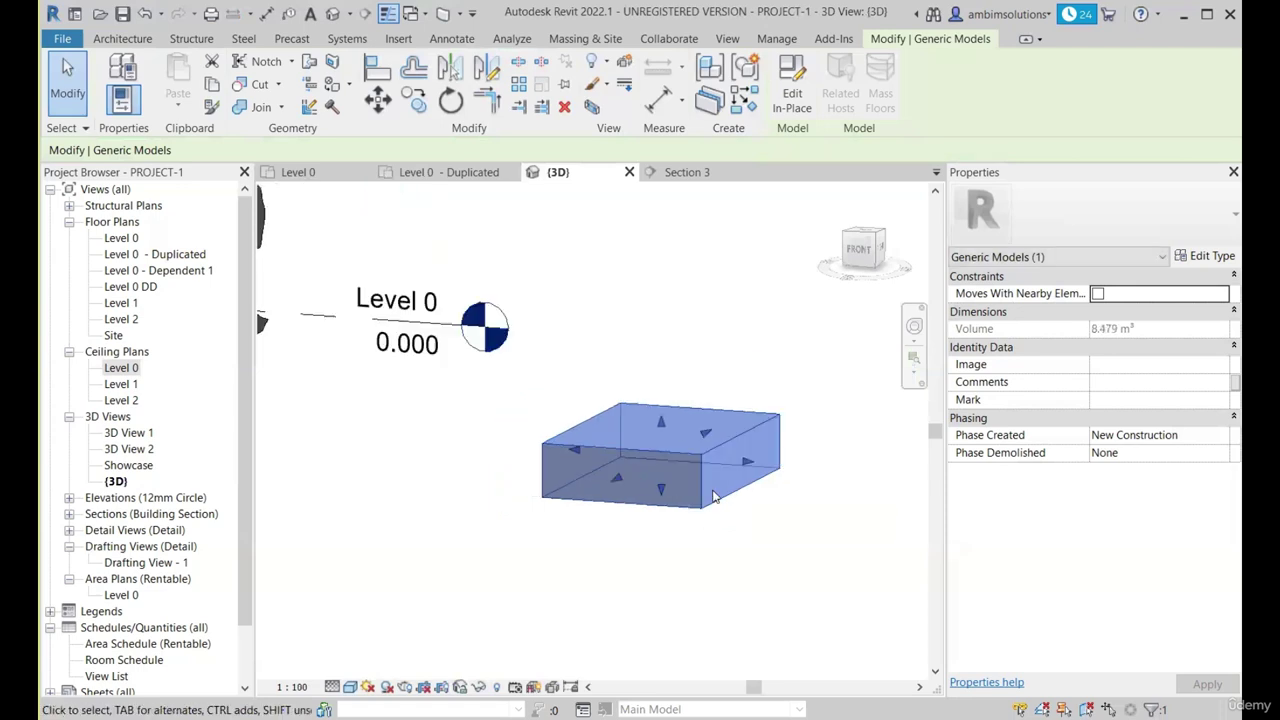
Push the box's rear face inward and shorten its right end in the 3D view.
{"action": "middle_click_drag", "start_coordinate": [677, 497], "coordinate": [634, 541], "text": "shift"}
{"action": "scroll", "coordinate": [706, 456], "scroll_direction": "up", "scroll_amount": 2}
{"action": "left_click_drag", "start_coordinate": [760, 403], "coordinate": [675, 441]}
{"action": "middle_click_drag", "start_coordinate": [671, 556], "coordinate": [749, 529], "text": "shift"}
{"action": "left_click_drag", "start_coordinate": [704, 477], "coordinate": [678, 487]}
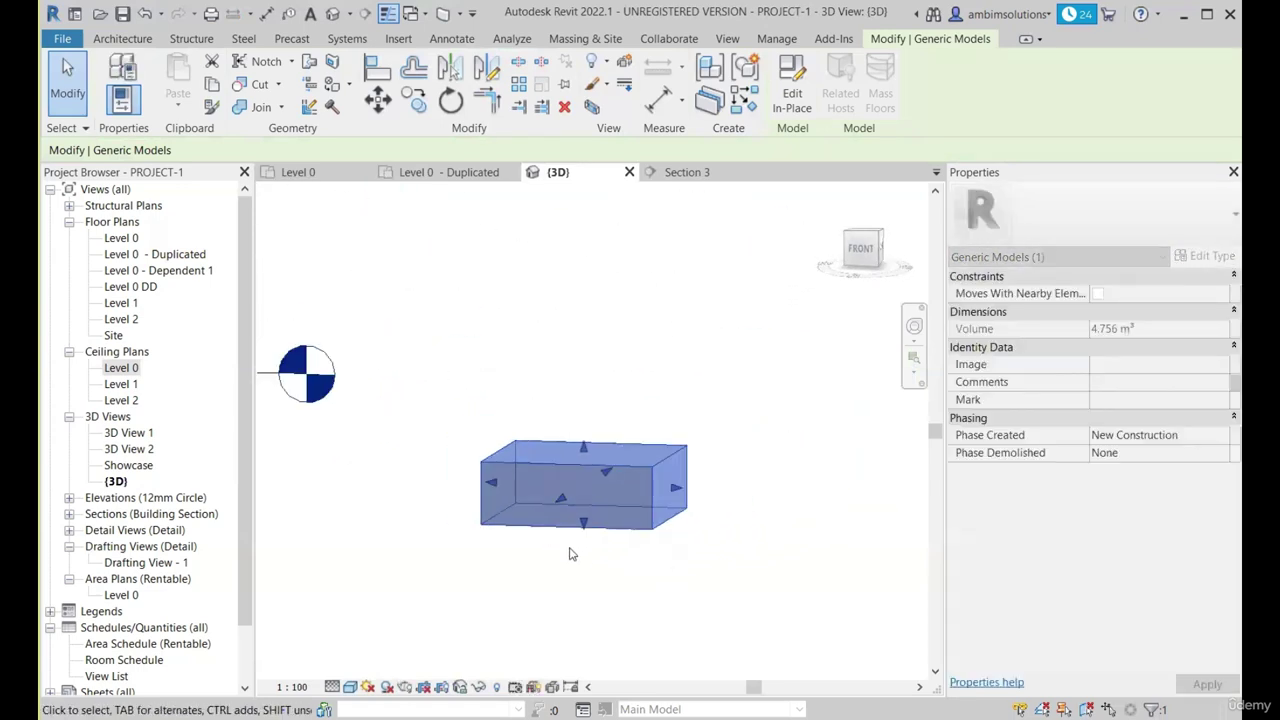
Stretch the box's right end outward, pull it back in to shorten the box, and raise its base slightly.
{"action": "middle_click_drag", "start_coordinate": [571, 554], "coordinate": [655, 494], "text": "shift"}
{"action": "left_click_drag", "start_coordinate": [677, 483], "coordinate": [704, 482]}
{"action": "middle_click_drag", "start_coordinate": [702, 526], "coordinate": [684, 525], "text": "shift"}
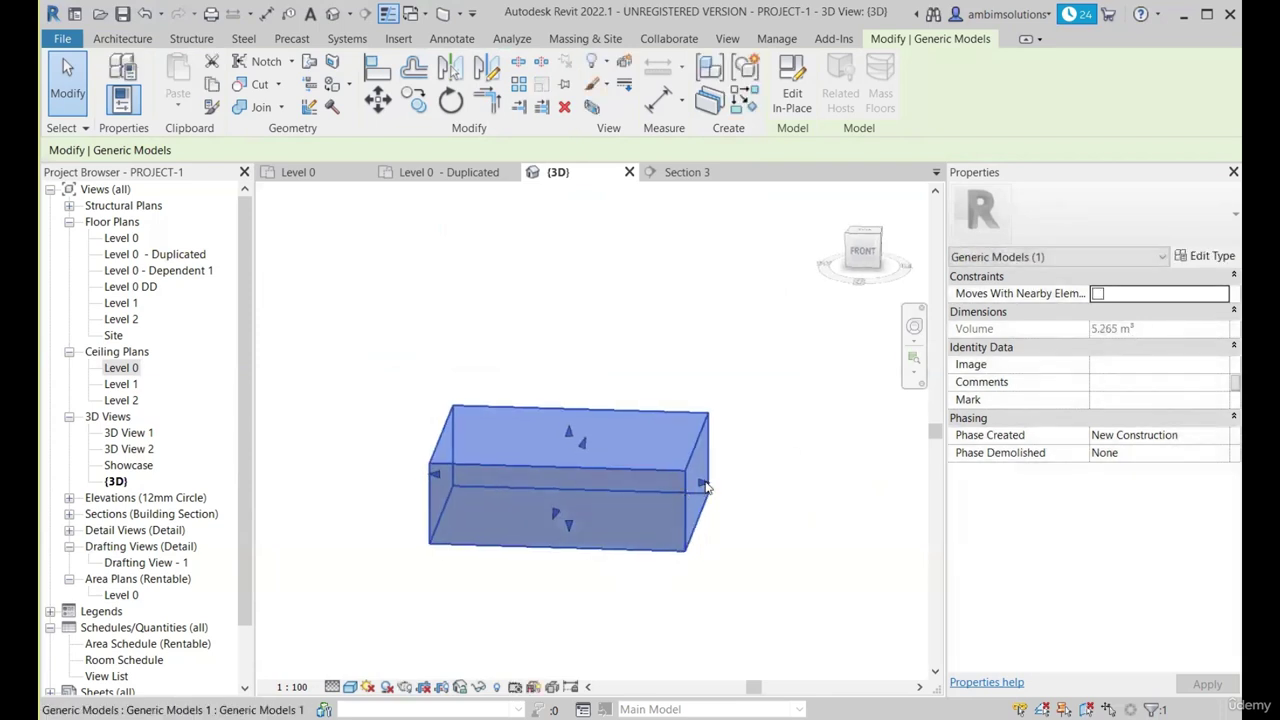
{"action": "left_click_drag", "start_coordinate": [704, 484], "coordinate": [624, 480]}
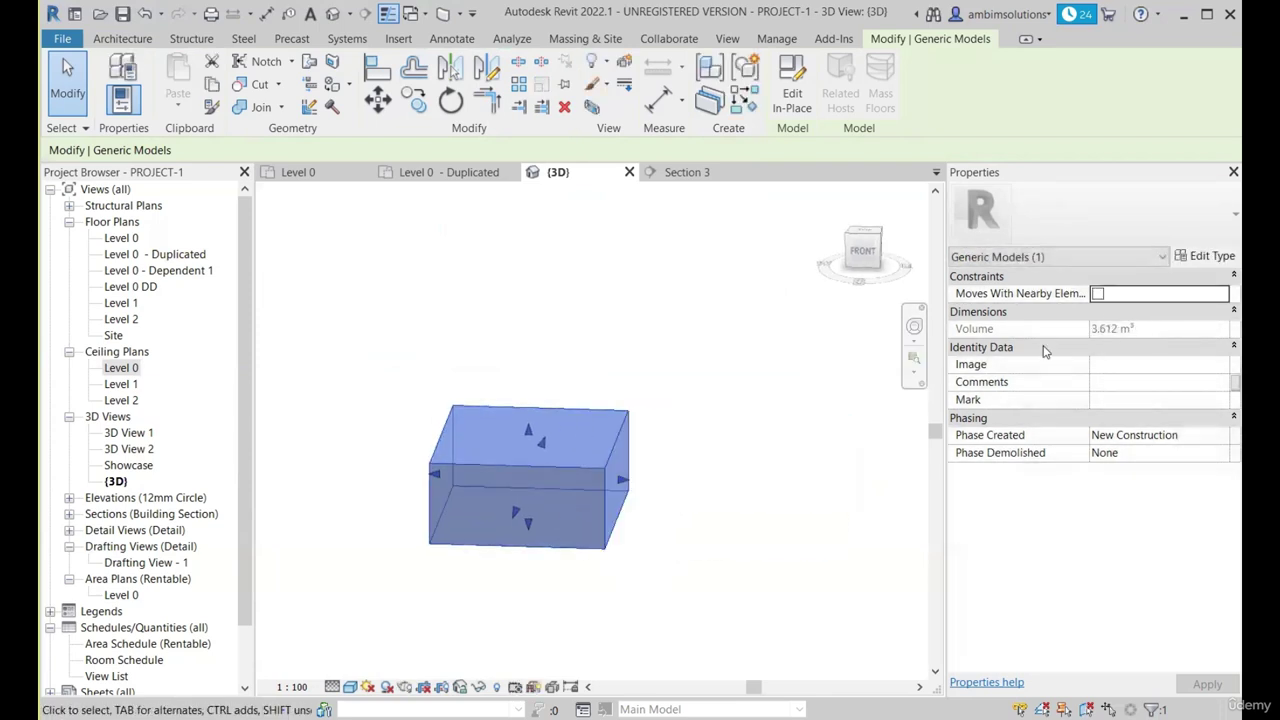
{"action": "left_click_drag", "start_coordinate": [535, 540], "coordinate": [559, 522]}
{"action": "middle_click_drag", "start_coordinate": [559, 522], "coordinate": [749, 560], "text": "shift"}
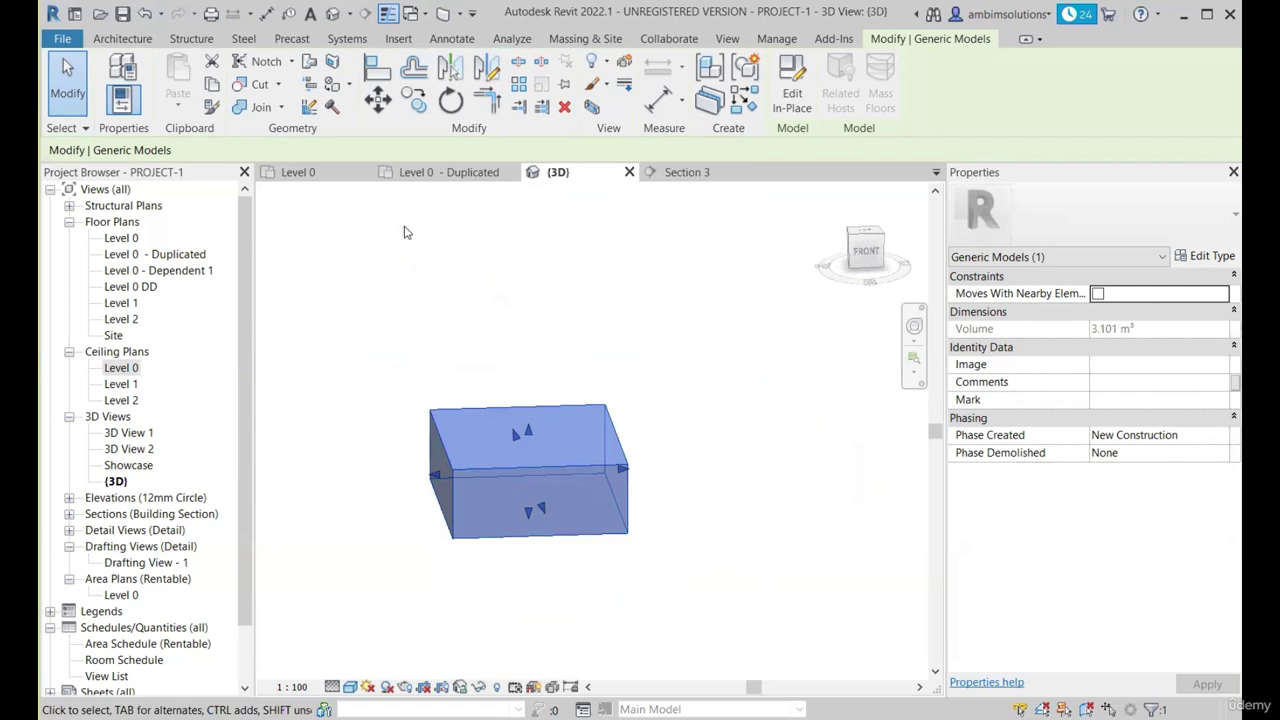
In the Level 0 - Duplicated plan, open the box for in-place editing, and open and close its extrusion sketch.
{"action": "left_click", "coordinate": [454, 172]}
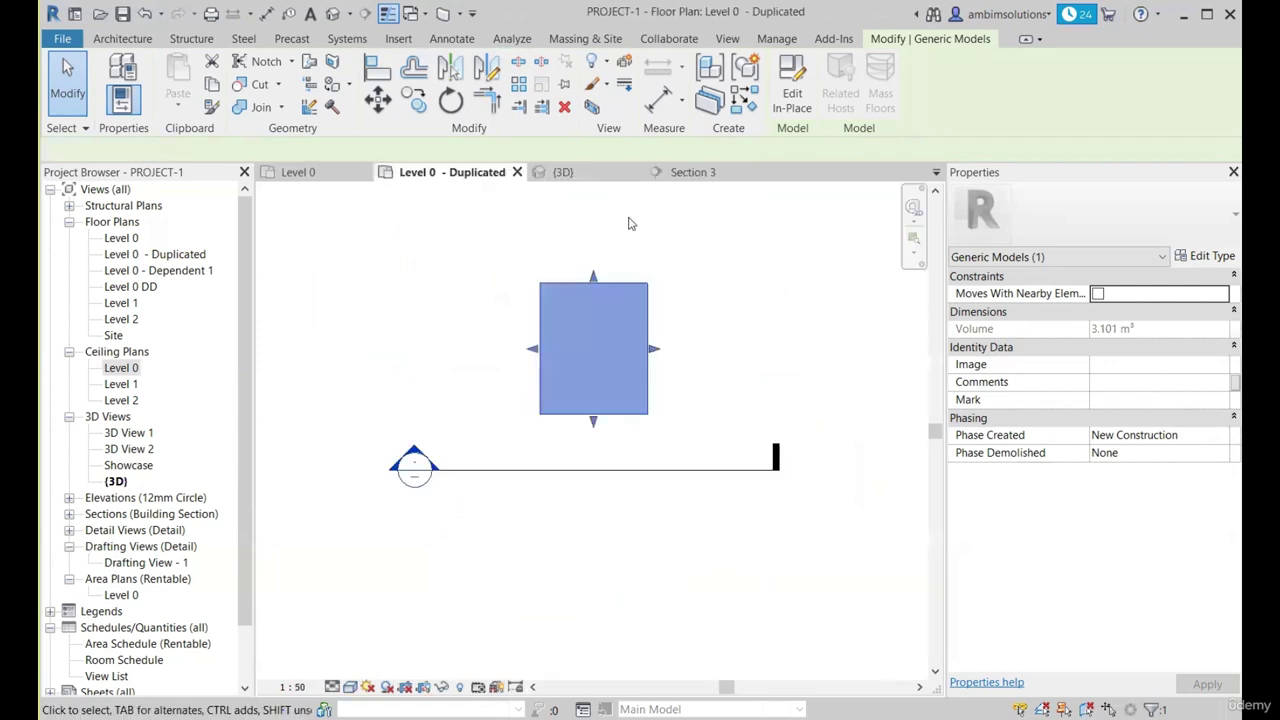
{"action": "left_click", "coordinate": [792, 93]}
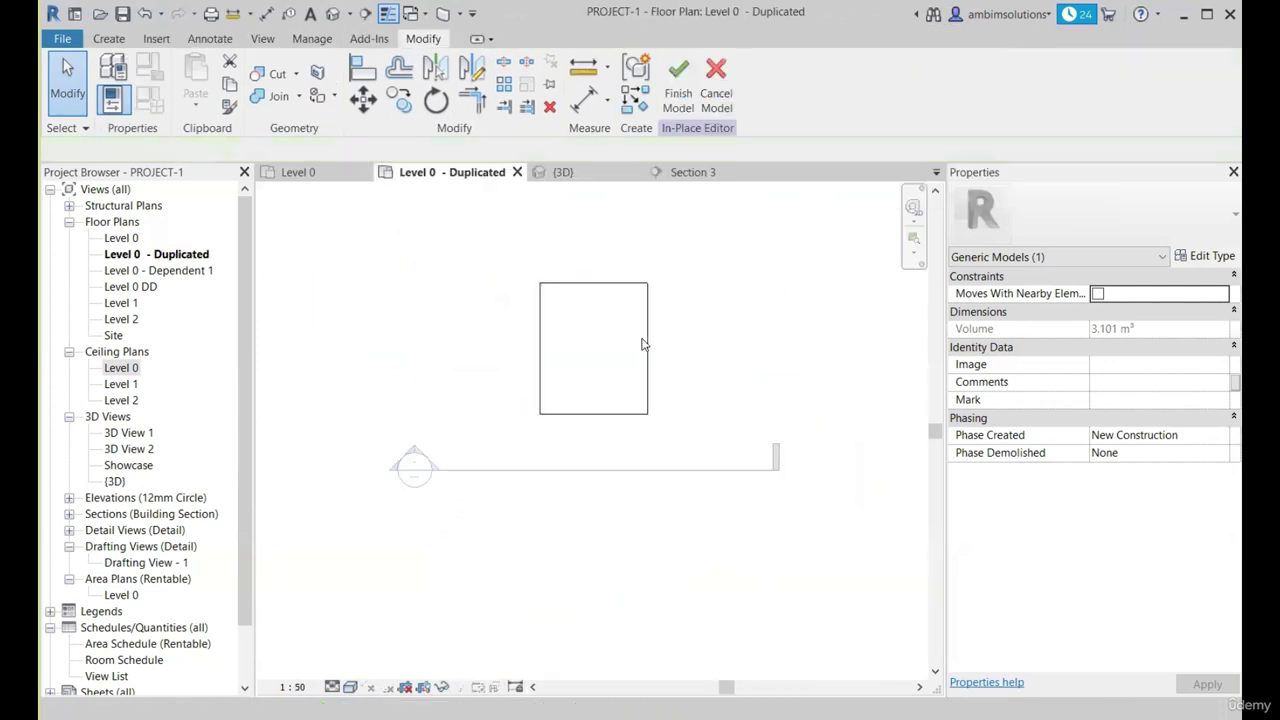
{"action": "scroll", "coordinate": [610, 349], "scroll_direction": "up", "scroll_amount": 2}
{"action": "left_click", "coordinate": [623, 300]}
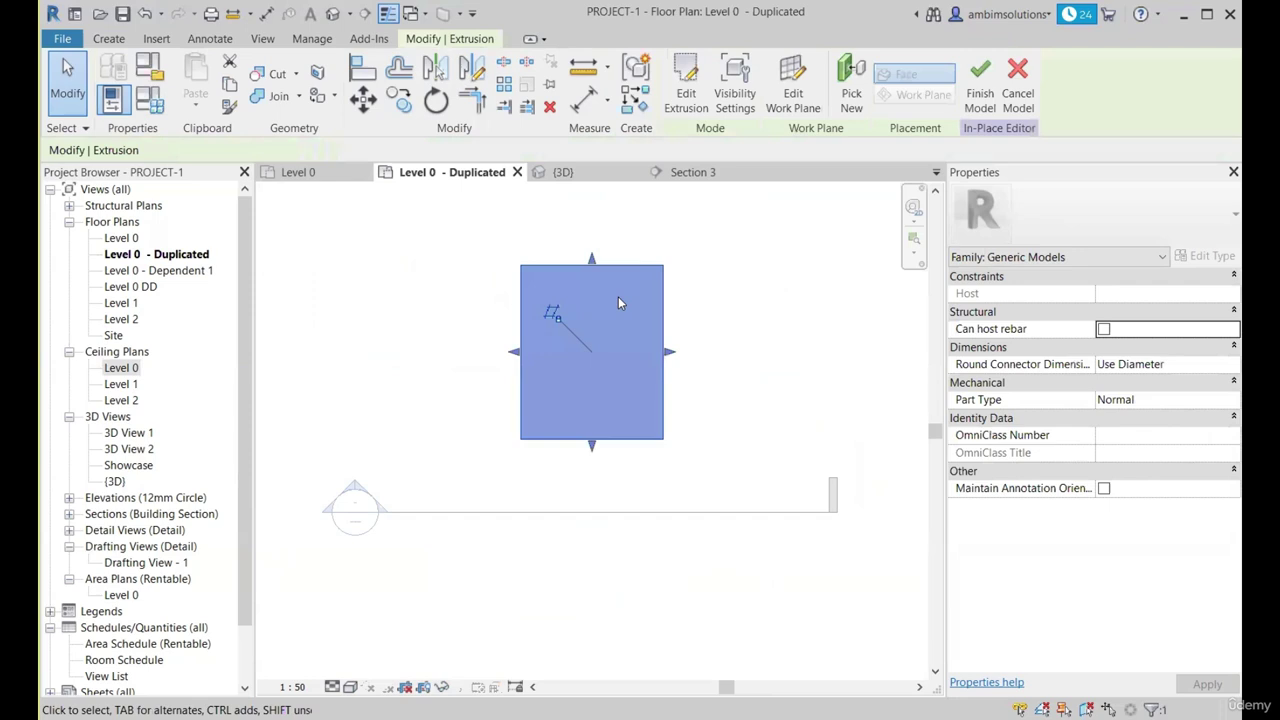
{"action": "left_click", "coordinate": [684, 106]}
{"action": "left_click", "coordinate": [679, 72]}
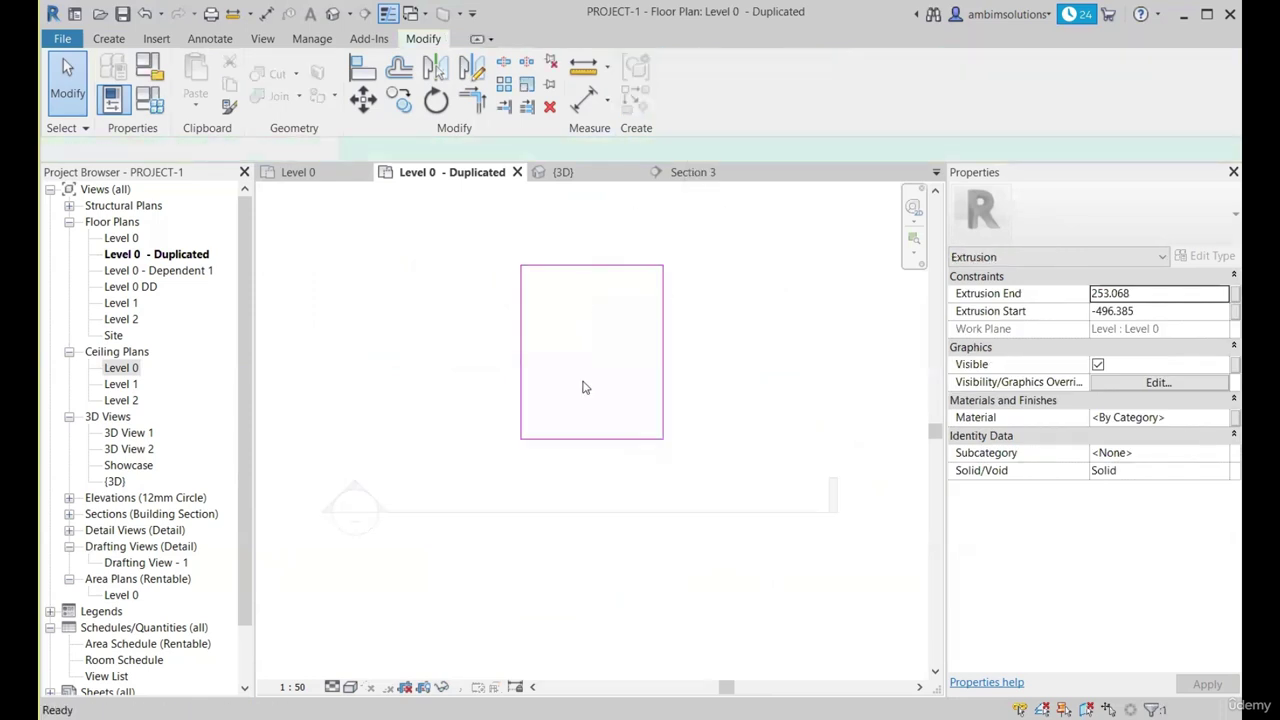
{"action": "scroll", "coordinate": [536, 291], "scroll_direction": "down", "scroll_amount": 1}
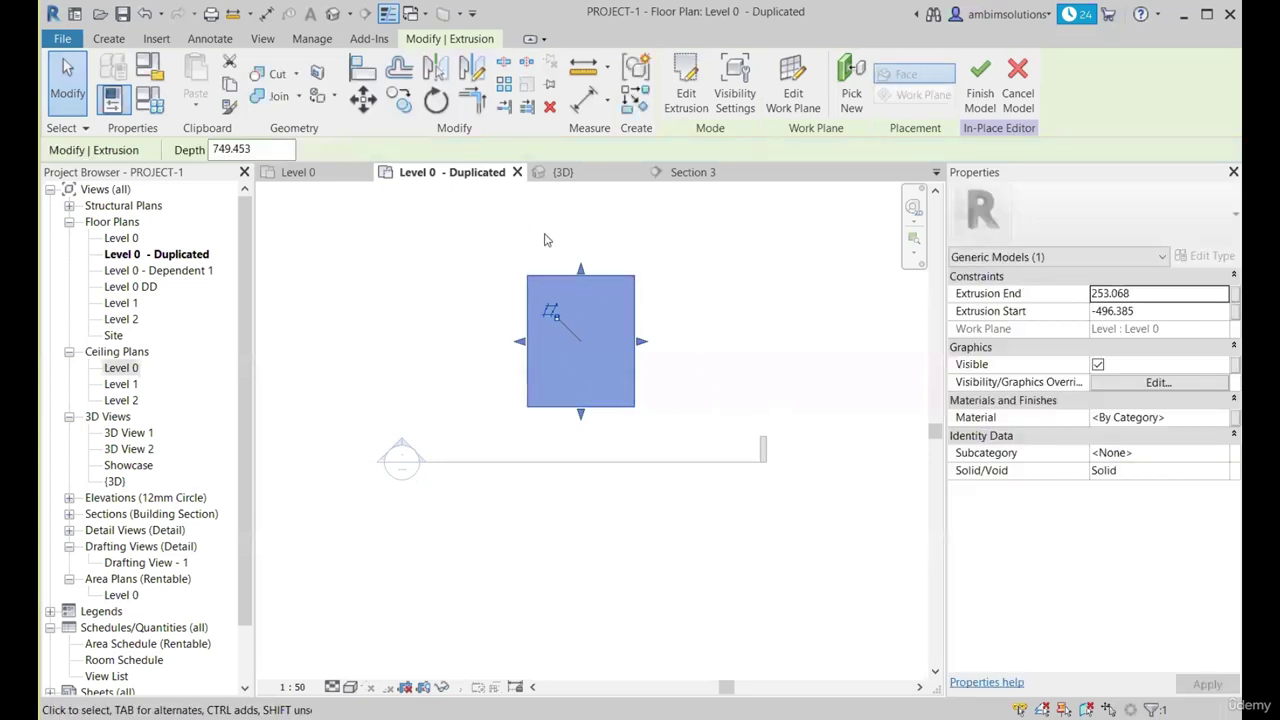
{"action": "left_click", "coordinate": [711, 263]}
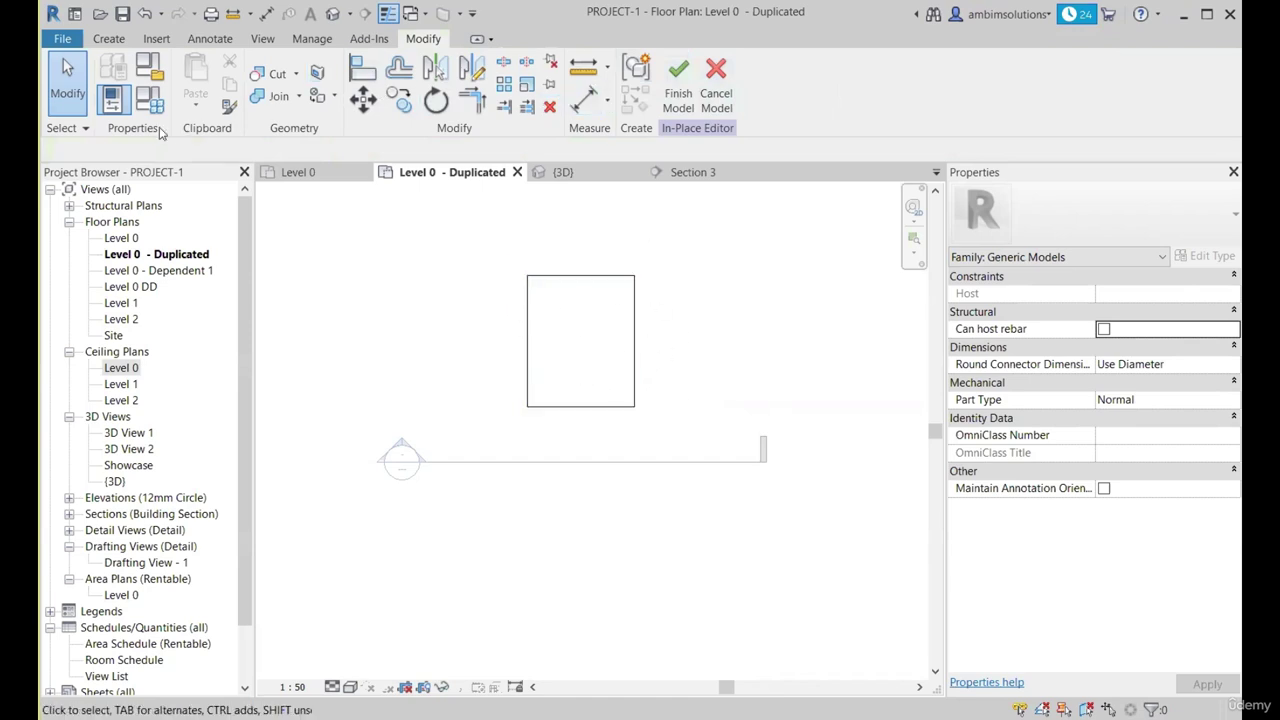
{"action": "left_click", "coordinate": [109, 39]}
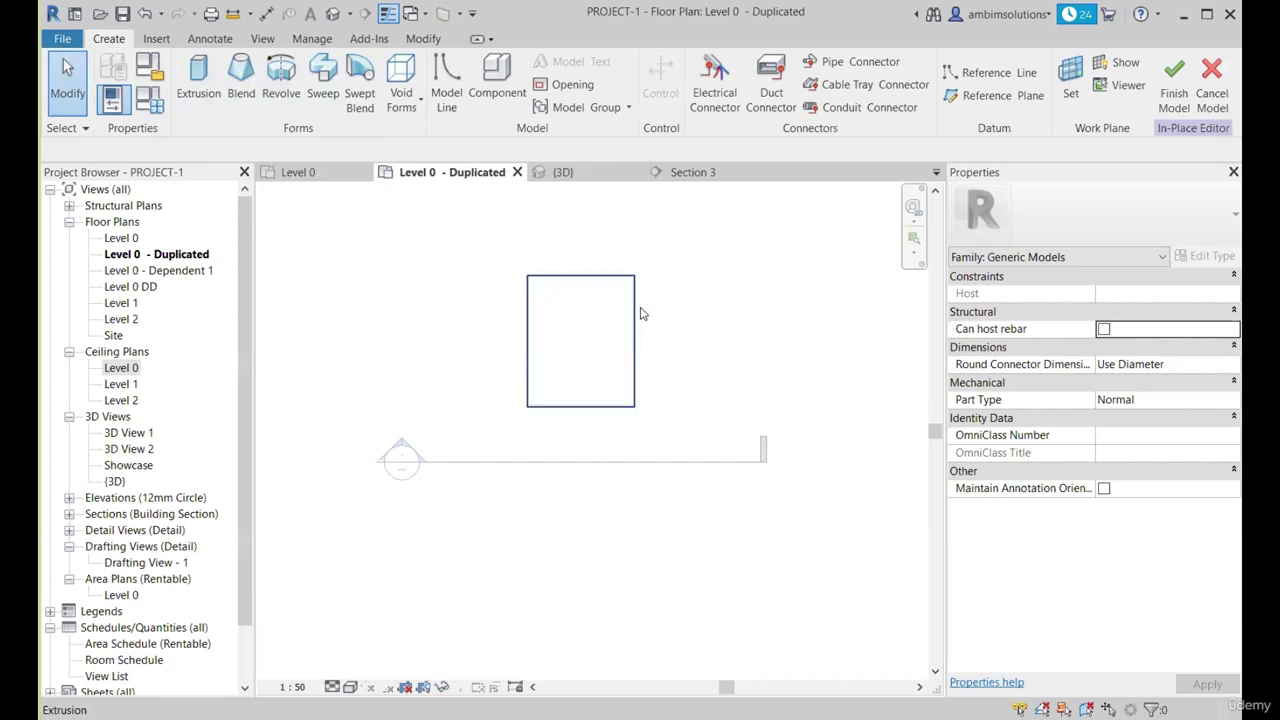
{"action": "left_click", "coordinate": [580, 277]}
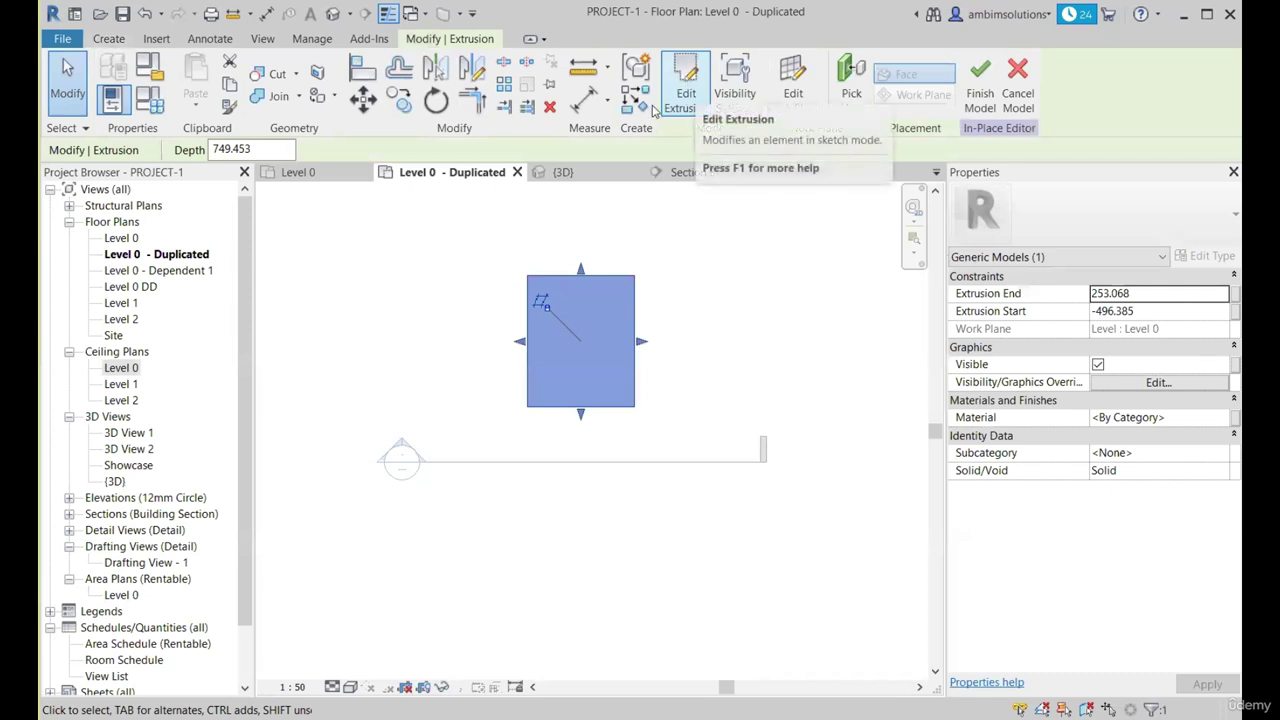
{"action": "left_click", "coordinate": [706, 280]}
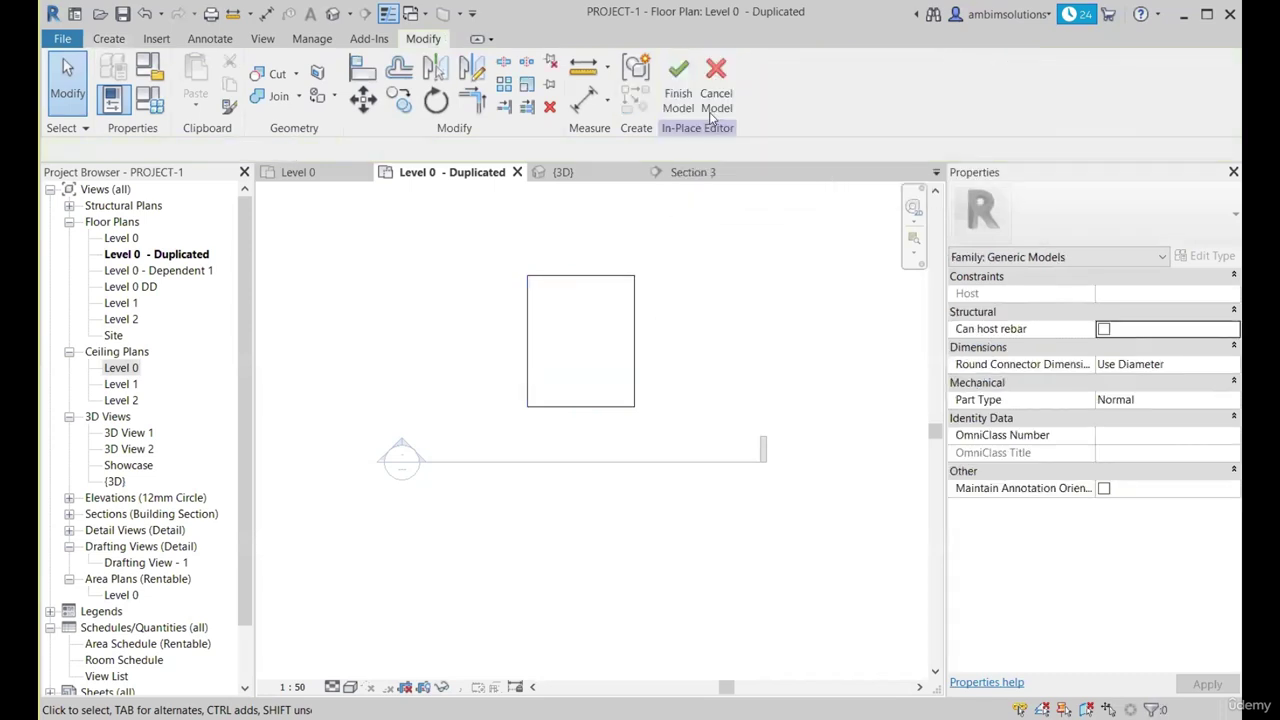
Sketch a 1000 by 1500 mm rectangle inside the box's extrusion outline to form an opening, and finish the in-place model.
{"action": "left_click", "coordinate": [589, 283]}
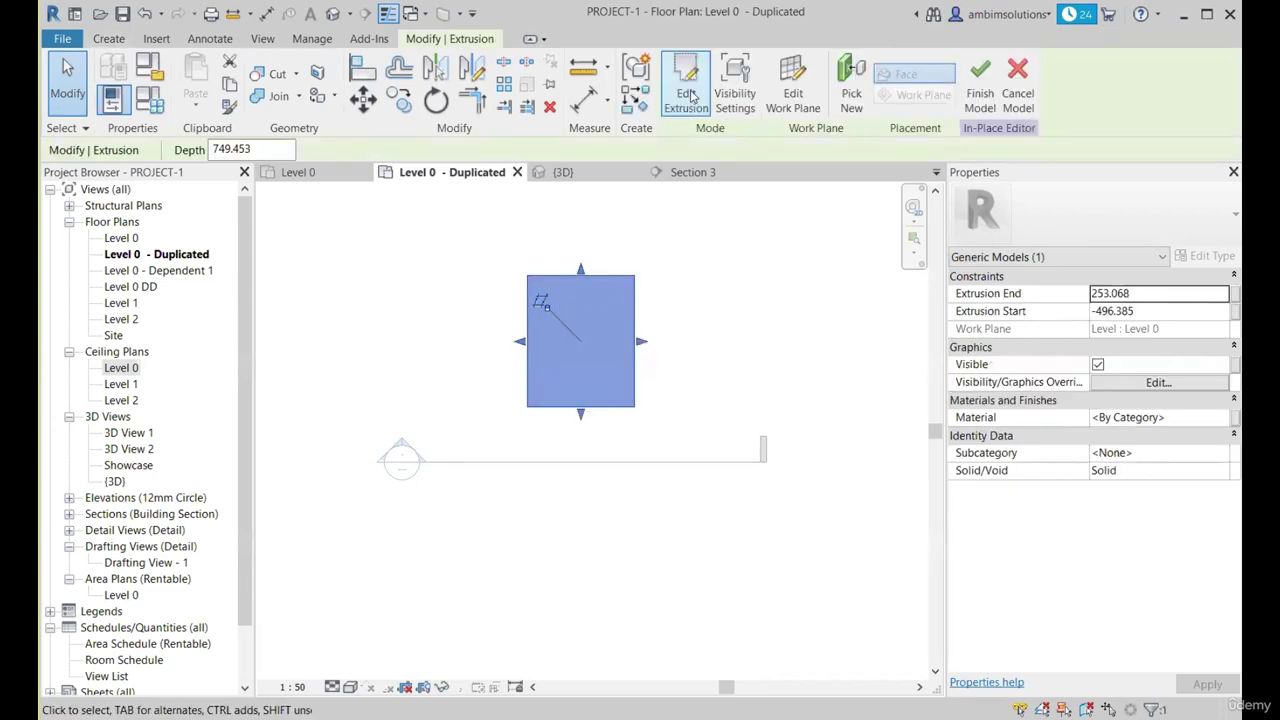
{"action": "left_click", "coordinate": [686, 90]}
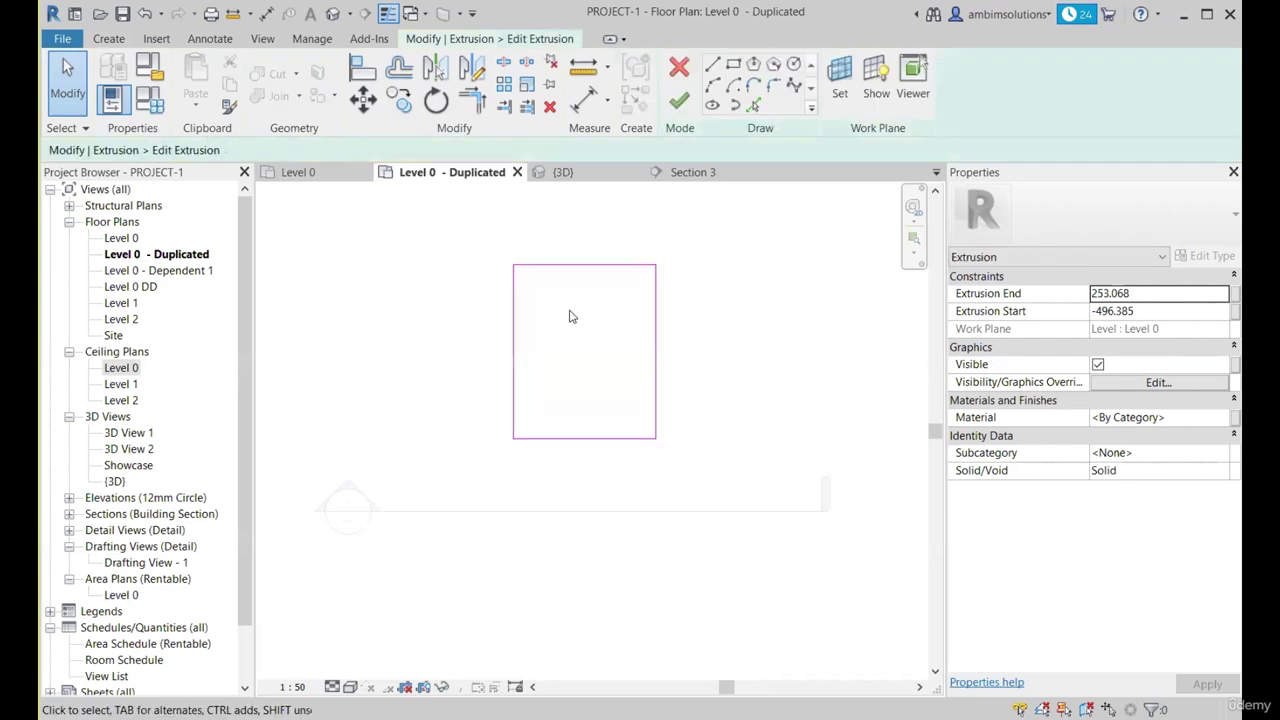
{"action": "left_click", "coordinate": [733, 67]}
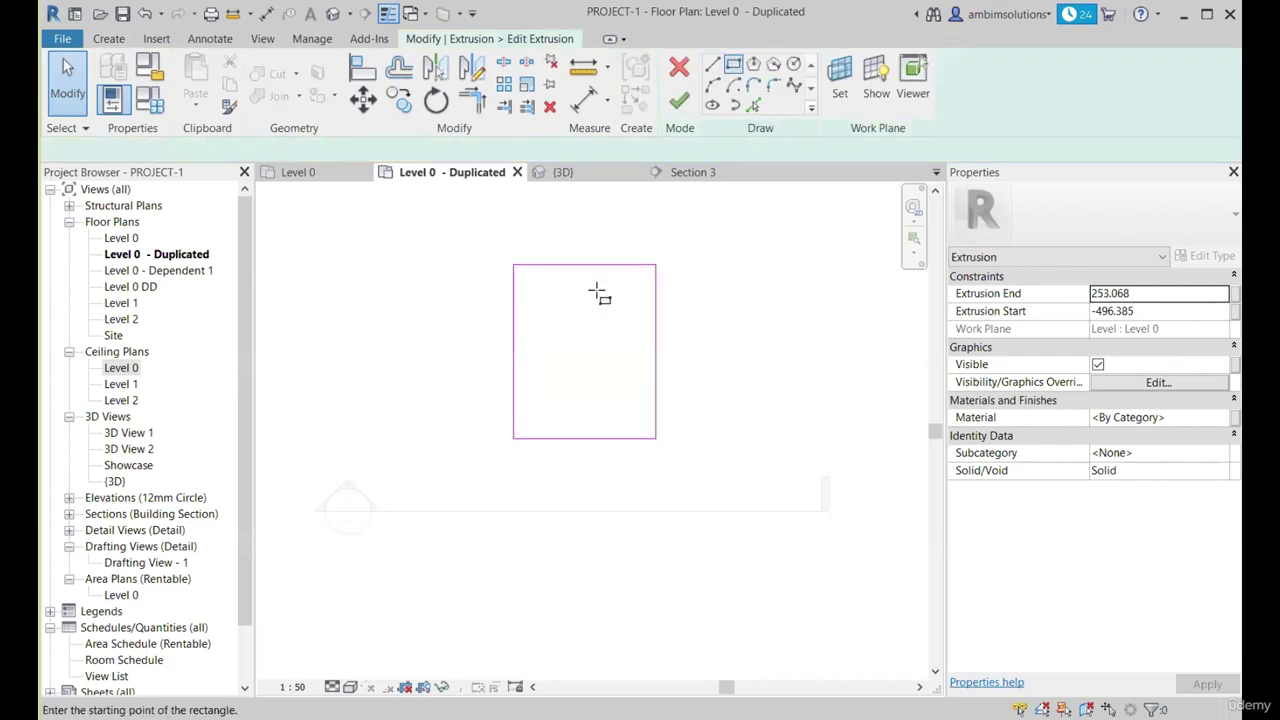
{"action": "left_click", "coordinate": [523, 302]}
{"action": "left_click", "coordinate": [641, 478]}
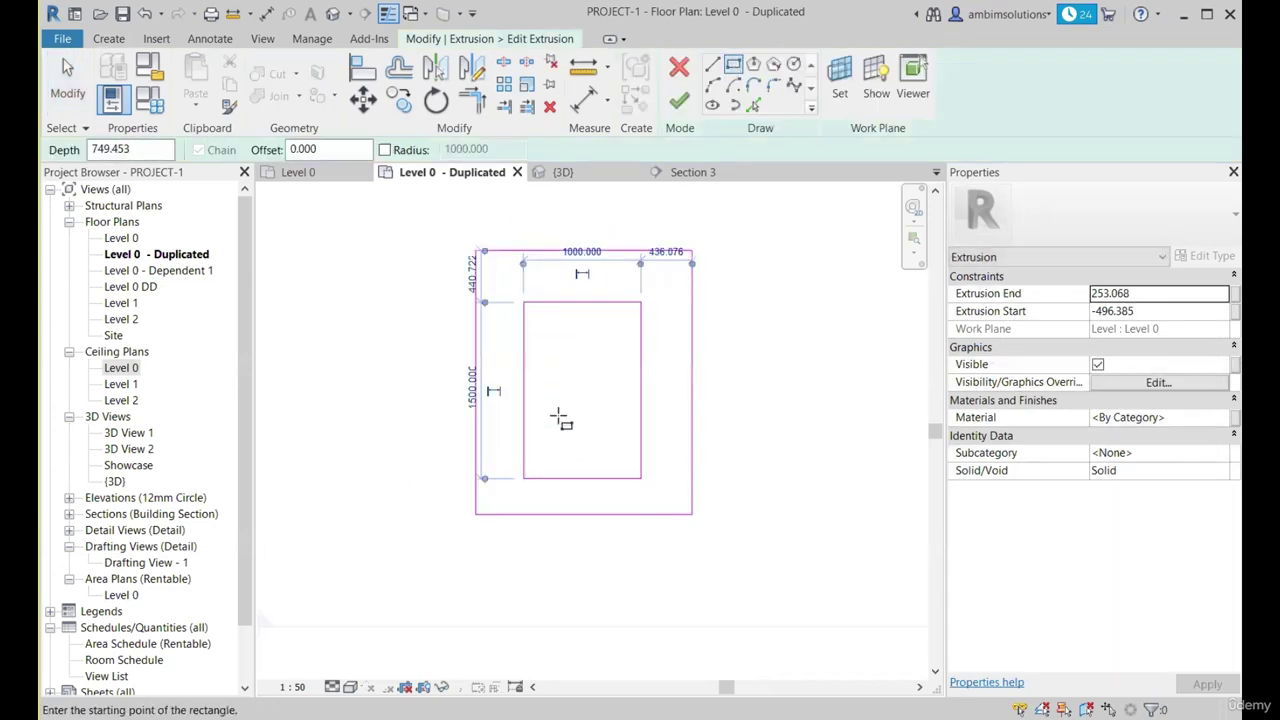
{"action": "scroll", "coordinate": [563, 420], "scroll_direction": "down", "scroll_amount": 2}
{"action": "key", "text": "Escape"}
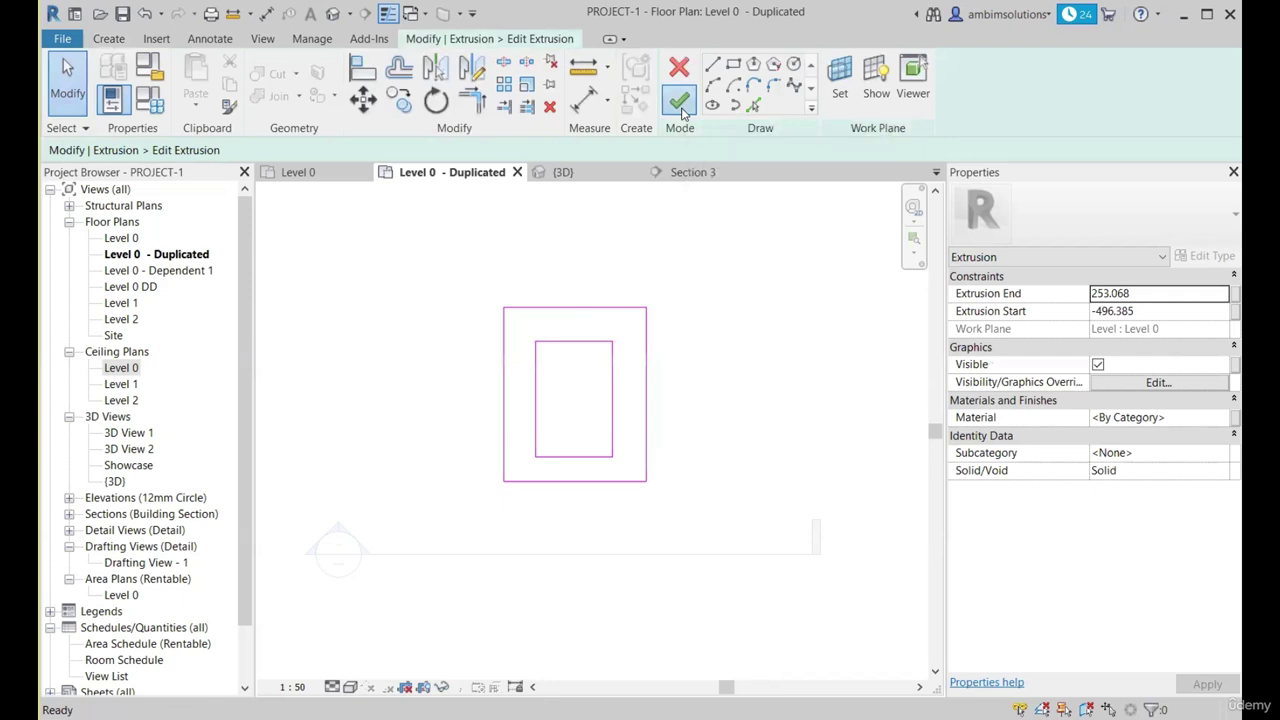
{"action": "left_click", "coordinate": [679, 100]}
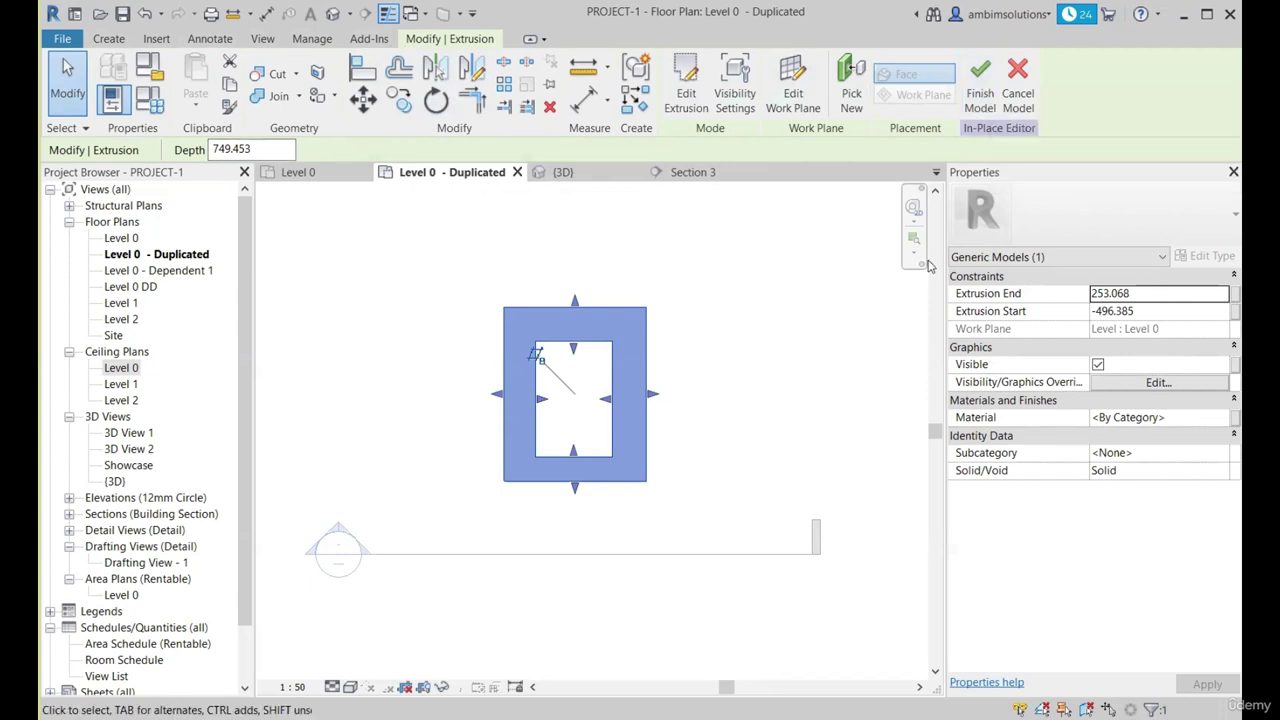
{"action": "left_click", "coordinate": [979, 95]}
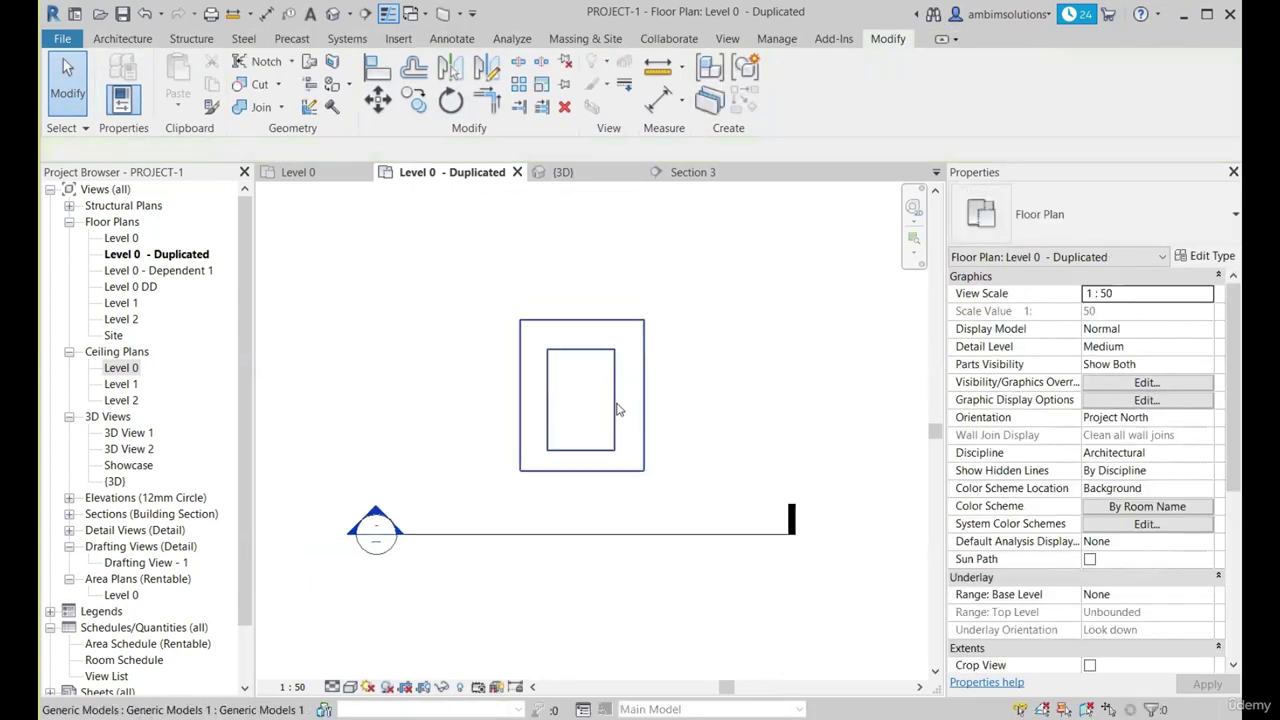
In the 3D view, lengthen the opening by moving its left inner face toward the box's left end.
{"action": "left_click", "coordinate": [620, 405]}
{"action": "scroll", "coordinate": [652, 390], "scroll_direction": "down", "scroll_amount": 1}
{"action": "key", "text": "ctrl+Tab"}
{"action": "middle_click_drag", "start_coordinate": [697, 457], "coordinate": [573, 468], "text": "shift"}
{"action": "scroll", "coordinate": [549, 434], "scroll_direction": "up", "scroll_amount": 3}
{"action": "left_click_drag", "start_coordinate": [484, 431], "coordinate": [443, 399]}
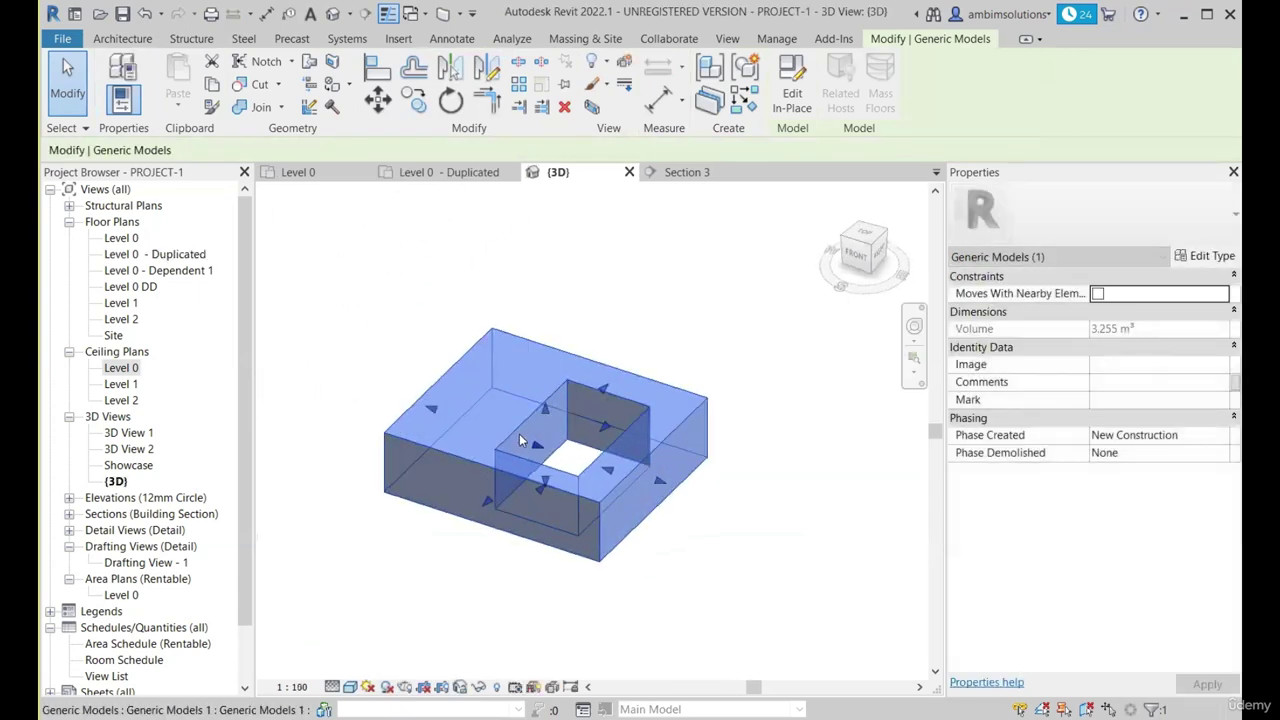
{"action": "left_click", "coordinate": [684, 510]}
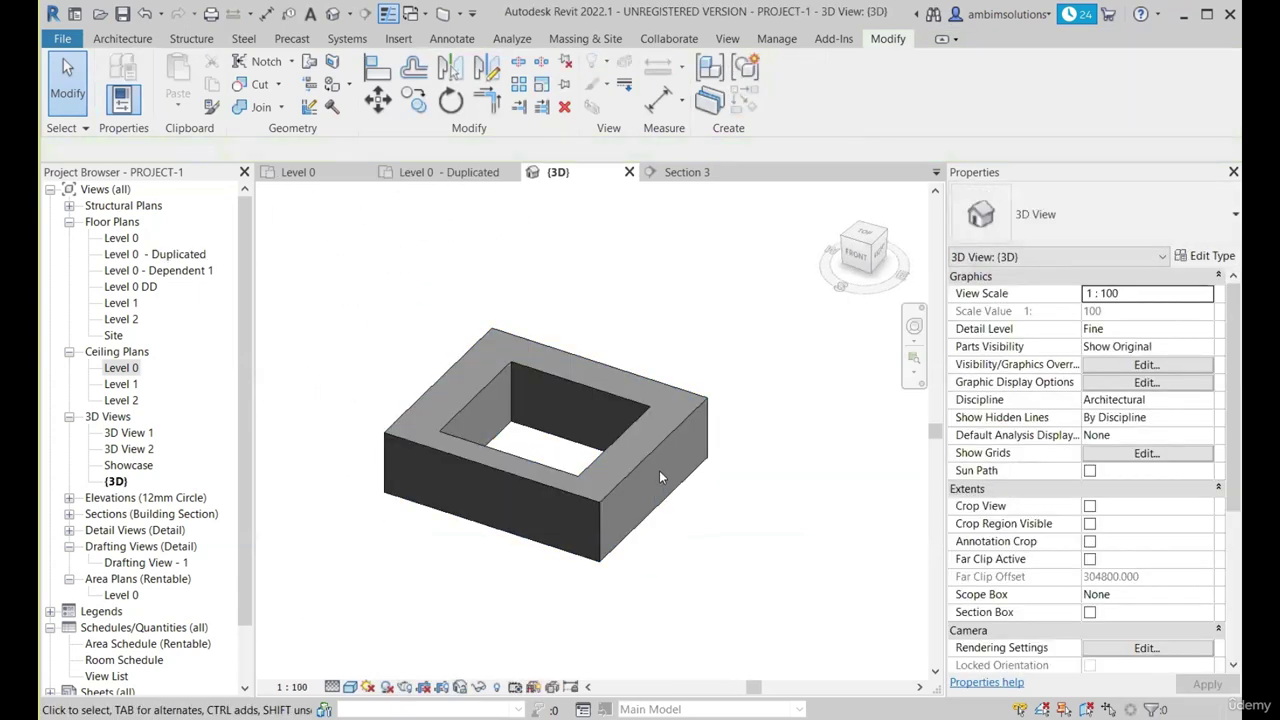
Stretch the hollow box's right end outward and move the opening's rear inner face inward.
{"action": "left_click", "coordinate": [659, 470]}
{"action": "middle_click_drag", "start_coordinate": [659, 470], "coordinate": [625, 458], "text": "shift"}
{"action": "left_click_drag", "start_coordinate": [625, 458], "coordinate": [729, 457]}
{"action": "middle_click_drag", "start_coordinate": [528, 392], "coordinate": [558, 454], "text": "shift"}
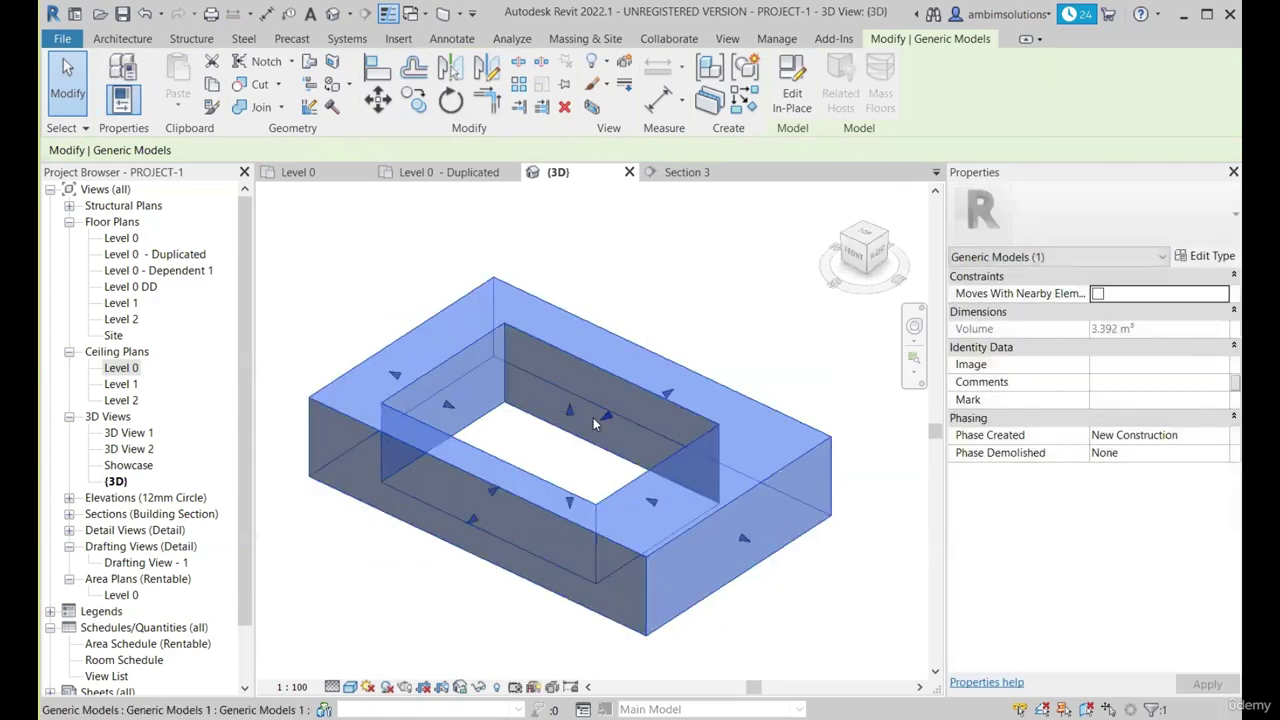
{"action": "left_click_drag", "start_coordinate": [604, 417], "coordinate": [580, 432]}
Extend the hollow box's rear outer face outward, and push it back in to narrow the box.
{"action": "middle_click_drag", "start_coordinate": [674, 464], "coordinate": [590, 460], "text": "shift"}
{"action": "left_click_drag", "start_coordinate": [705, 426], "coordinate": [776, 407]}
{"action": "scroll", "coordinate": [513, 470], "scroll_direction": "down", "scroll_amount": 2}
{"action": "middle_click_drag", "start_coordinate": [632, 456], "coordinate": [544, 450], "text": "shift"}
{"action": "left_click_drag", "start_coordinate": [690, 452], "coordinate": [602, 465]}
{"action": "middle_click_drag", "start_coordinate": [604, 468], "coordinate": [650, 474], "text": "shift"}
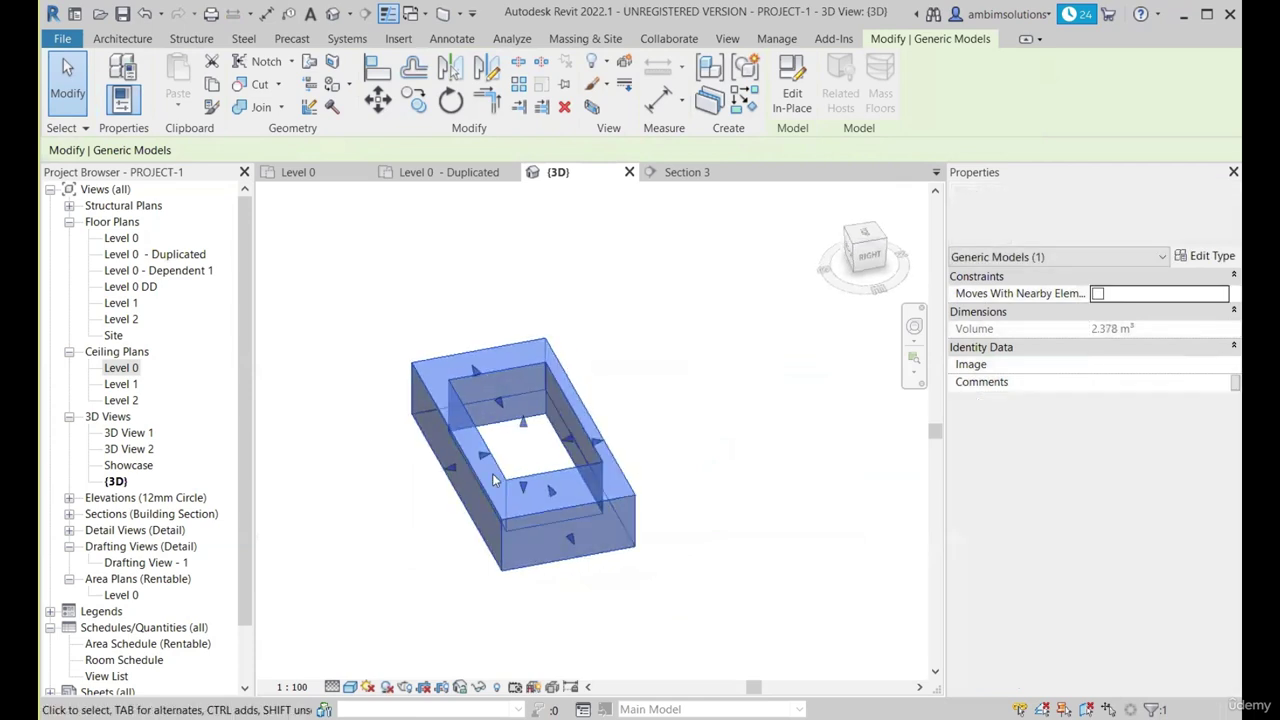
Shift the opening's front inner face with its shape handle in the 3D view.
{"action": "scroll", "coordinate": [494, 477], "scroll_direction": "up", "scroll_amount": 1}
{"action": "left_click_drag", "start_coordinate": [435, 464], "coordinate": [501, 446]}
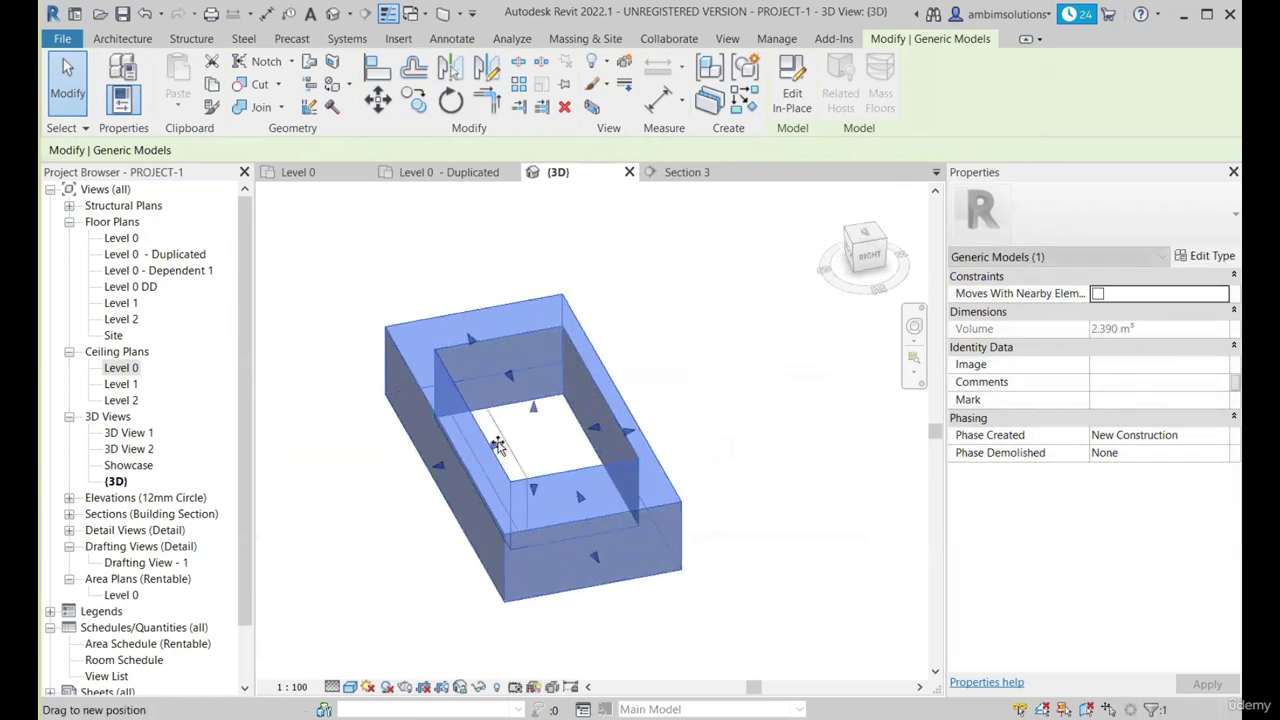
{"action": "middle_click_drag", "start_coordinate": [503, 445], "coordinate": [652, 231], "text": "shift"}
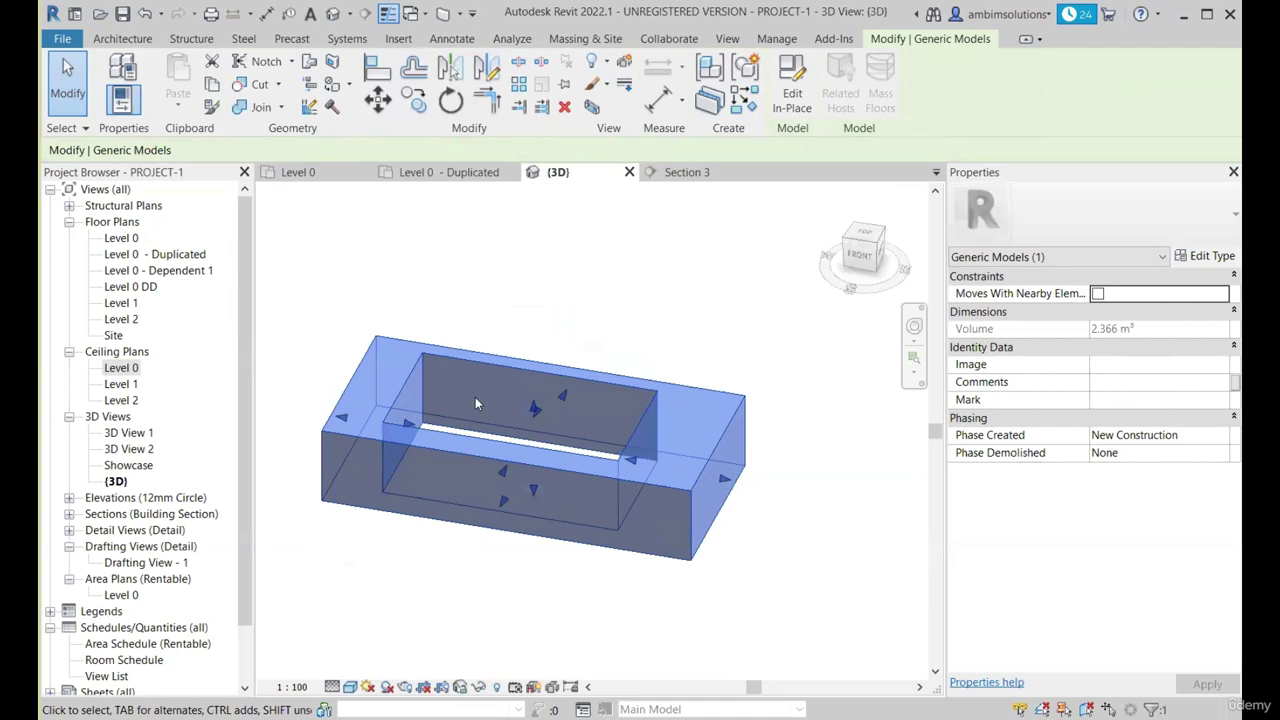
In the Level 0 - Duplicated plan, replace the extrusion's rectangular sketch with a circle of 1500 mm radius and finish the in-place model.
{"action": "left_click", "coordinate": [326, 175]}
{"action": "left_click", "coordinate": [449, 172]}
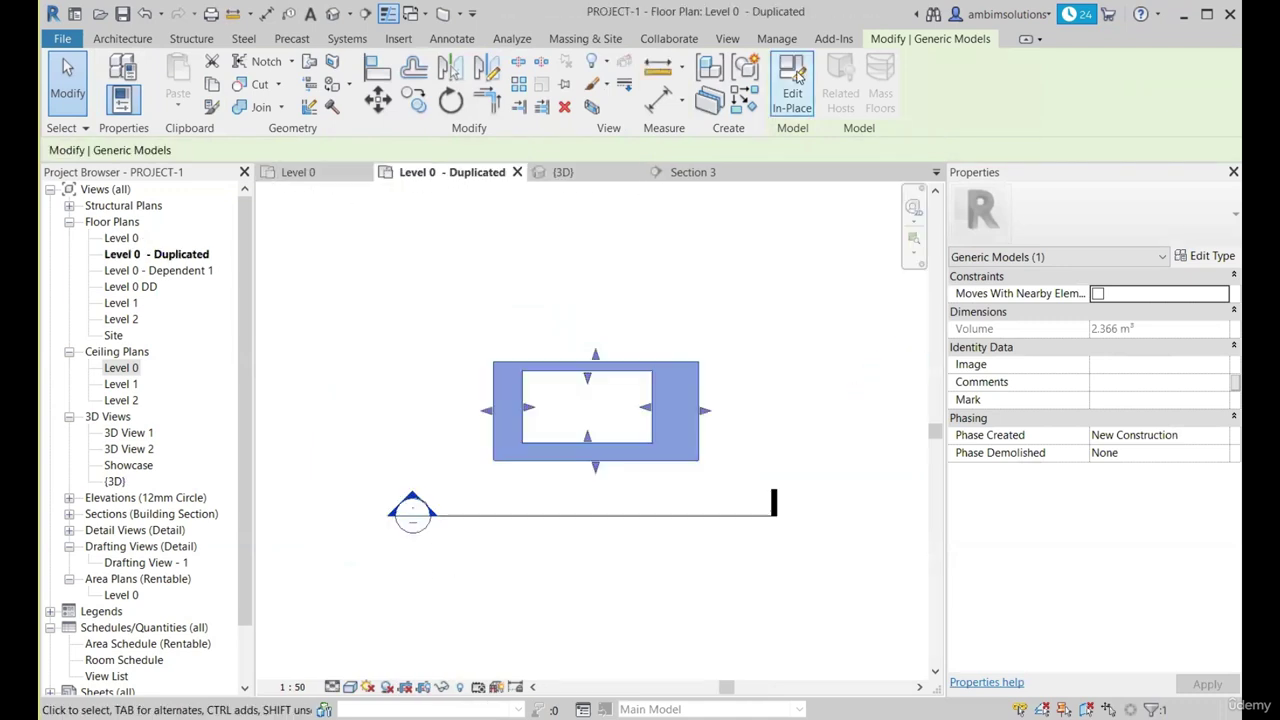
{"action": "left_click", "coordinate": [792, 80]}
{"action": "left_click", "coordinate": [619, 383]}
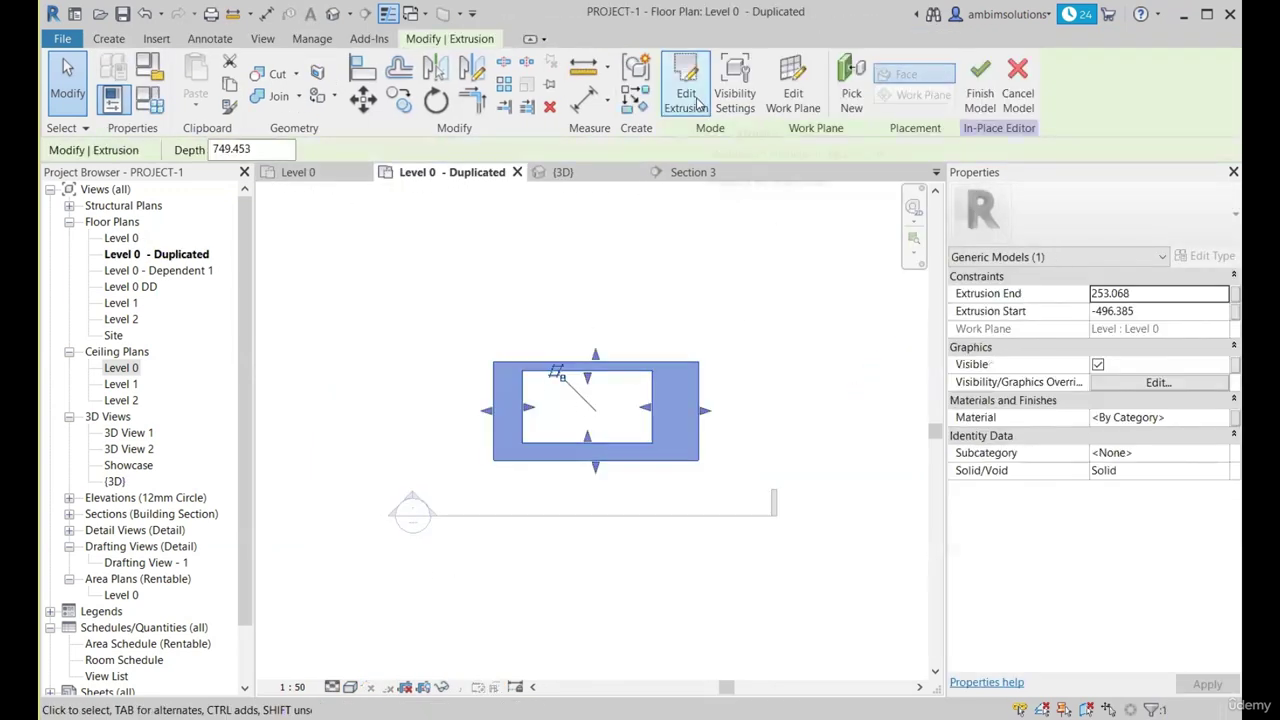
{"action": "left_click", "coordinate": [686, 80]}
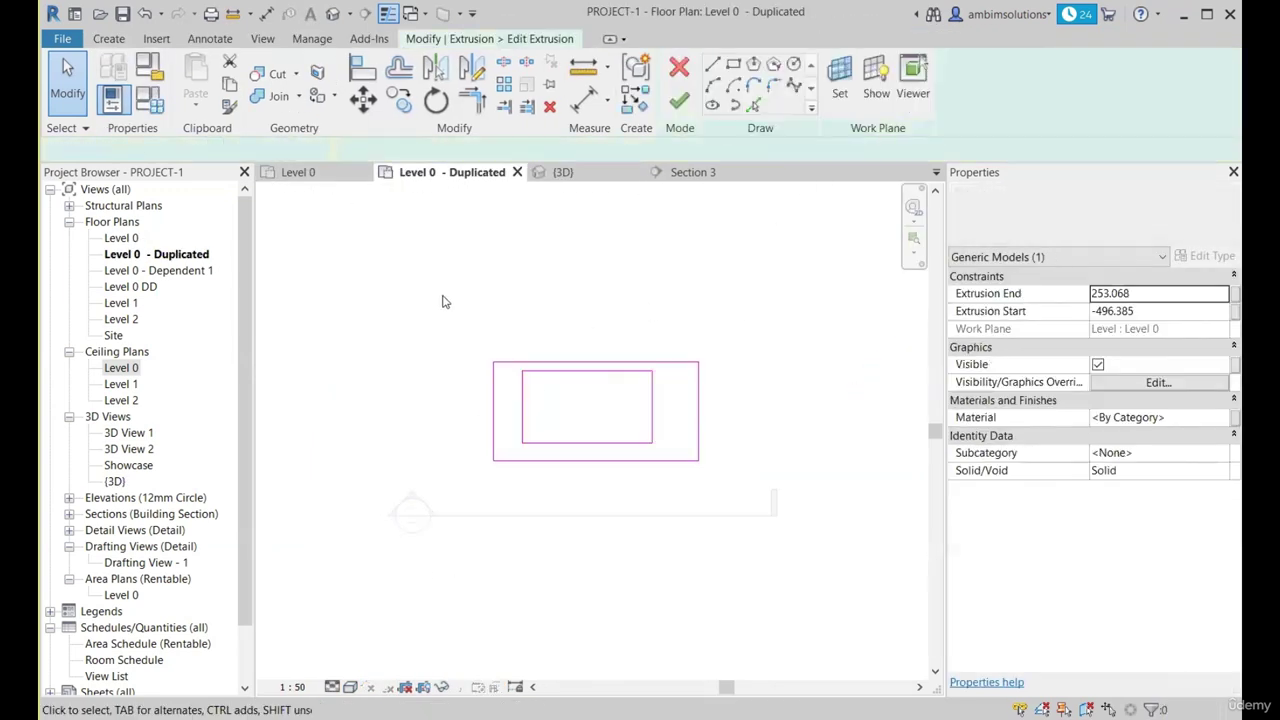
{"action": "left_click", "coordinate": [793, 65]}
{"action": "left_click", "coordinate": [545, 338]}
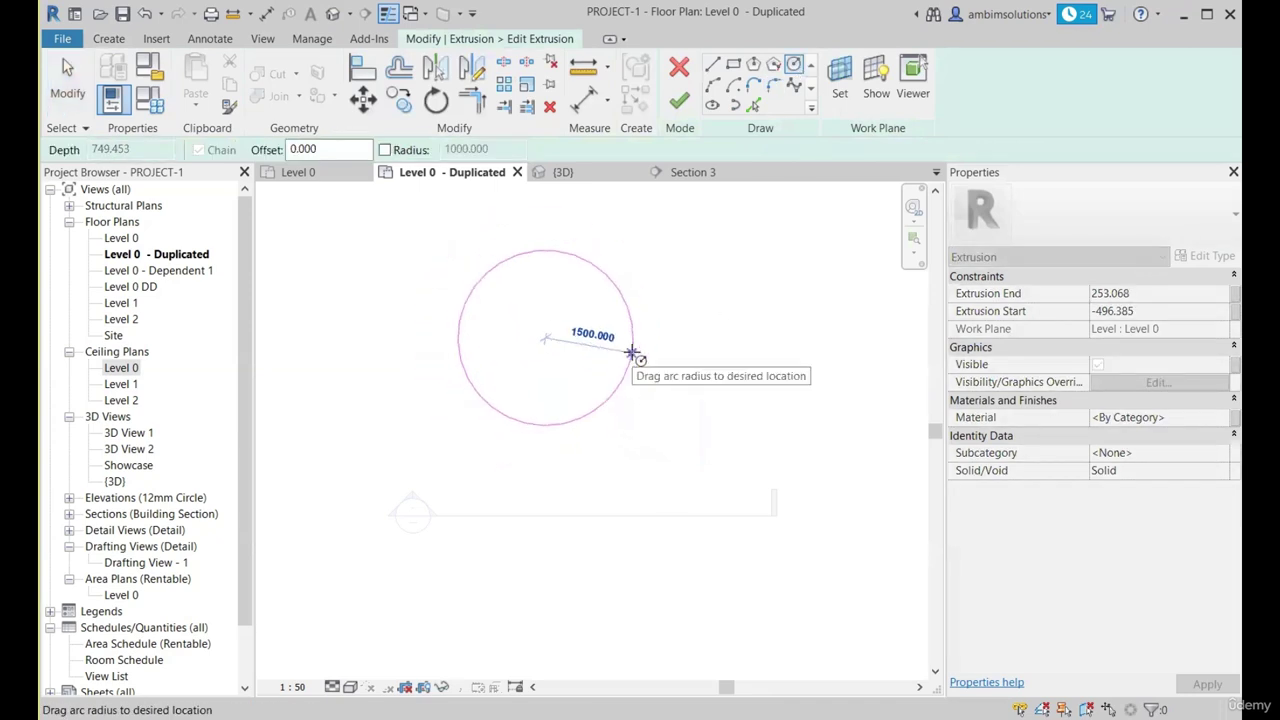
{"action": "left_click", "coordinate": [632, 352]}
{"action": "left_click", "coordinate": [680, 101]}
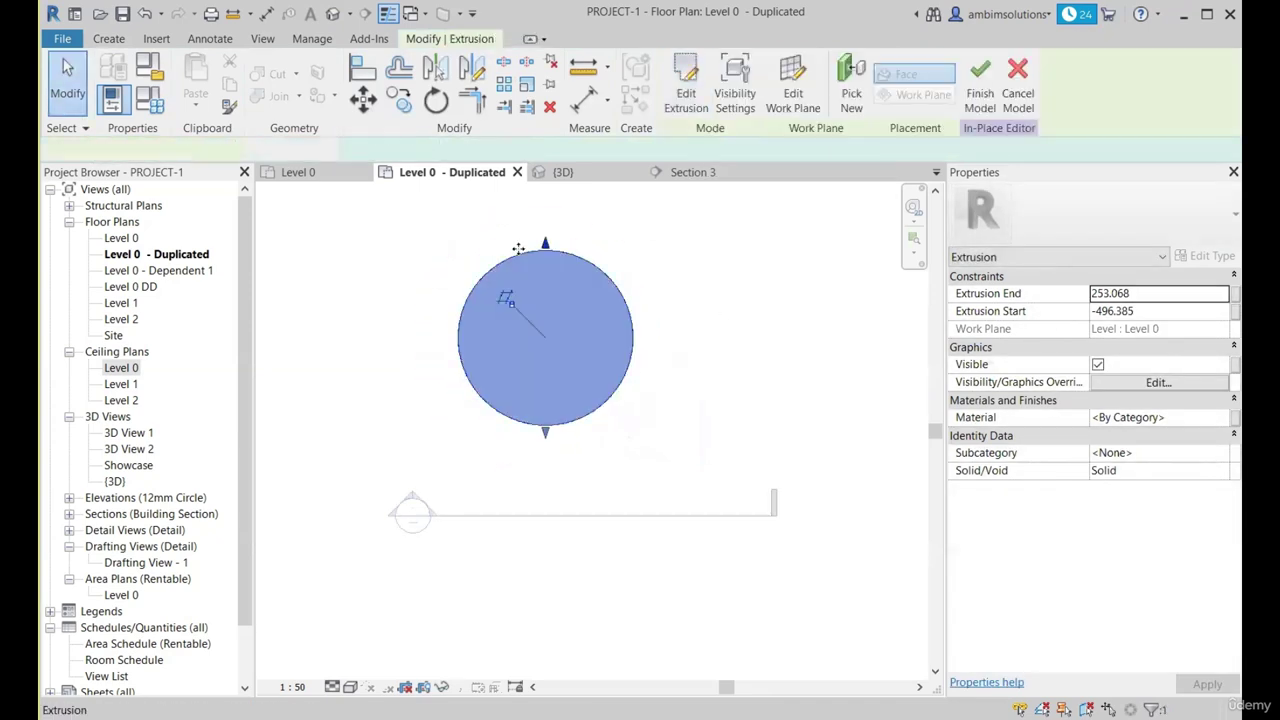
{"action": "left_click", "coordinate": [980, 85]}
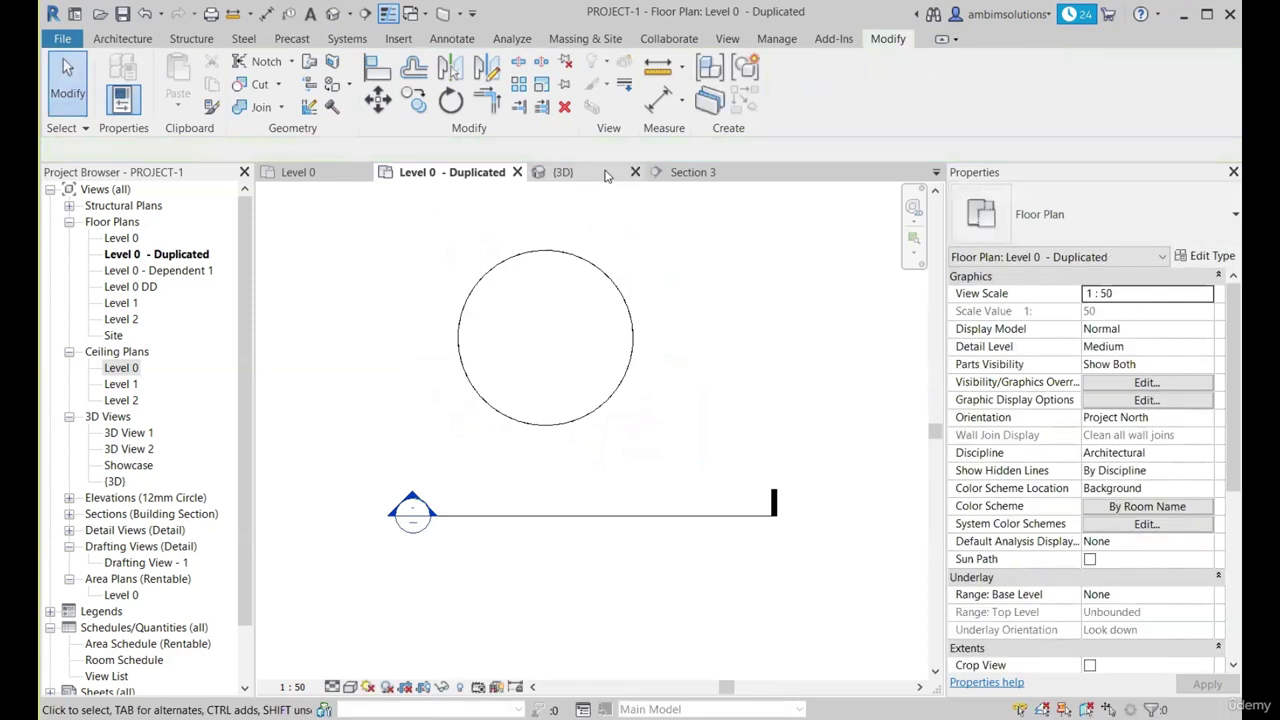
In the 3D view, stretch the cylinder's base downward and pull it back up to shorten the cylinder.
{"action": "left_click", "coordinate": [607, 175]}
{"action": "left_click", "coordinate": [615, 408]}
{"action": "middle_click_drag", "start_coordinate": [615, 408], "coordinate": [640, 478], "text": "shift"}
{"action": "left_click_drag", "start_coordinate": [587, 445], "coordinate": [586, 515]}
{"action": "middle_click_drag", "start_coordinate": [569, 491], "coordinate": [612, 523], "text": "shift"}
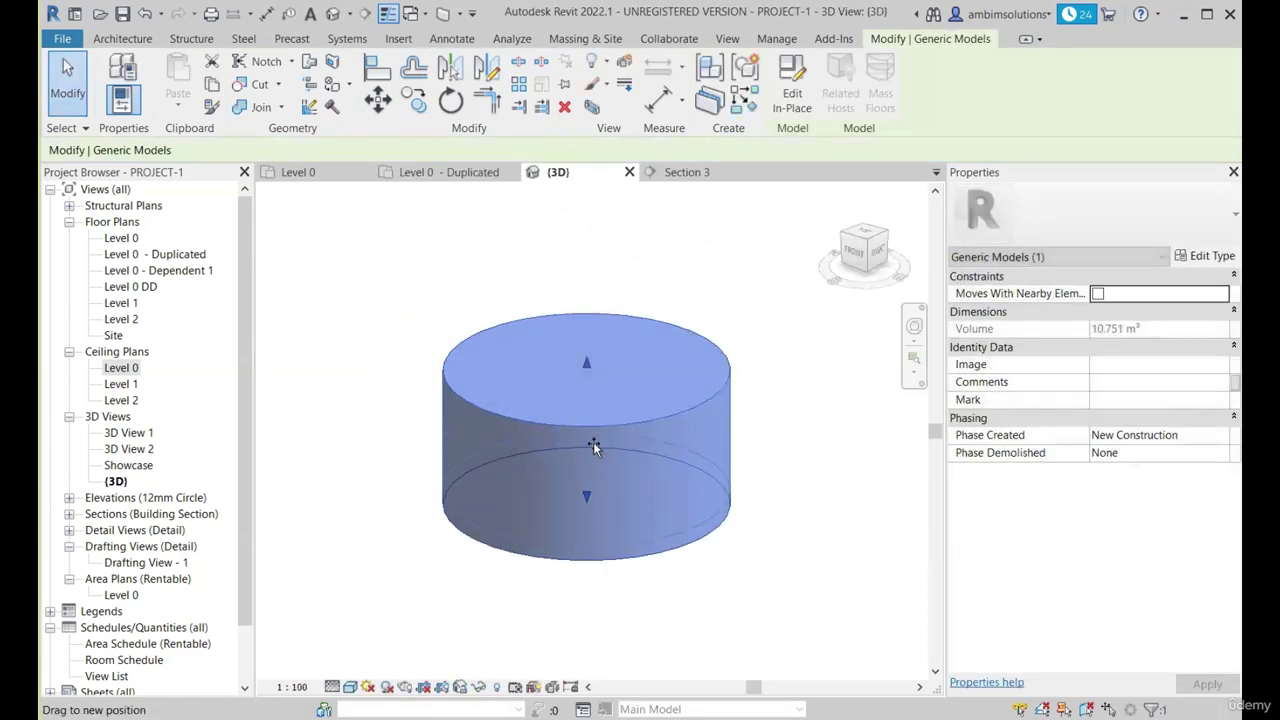
{"action": "left_click_drag", "start_coordinate": [593, 447], "coordinate": [593, 436]}
{"action": "middle_click_drag", "start_coordinate": [596, 434], "coordinate": [680, 467], "text": "shift"}
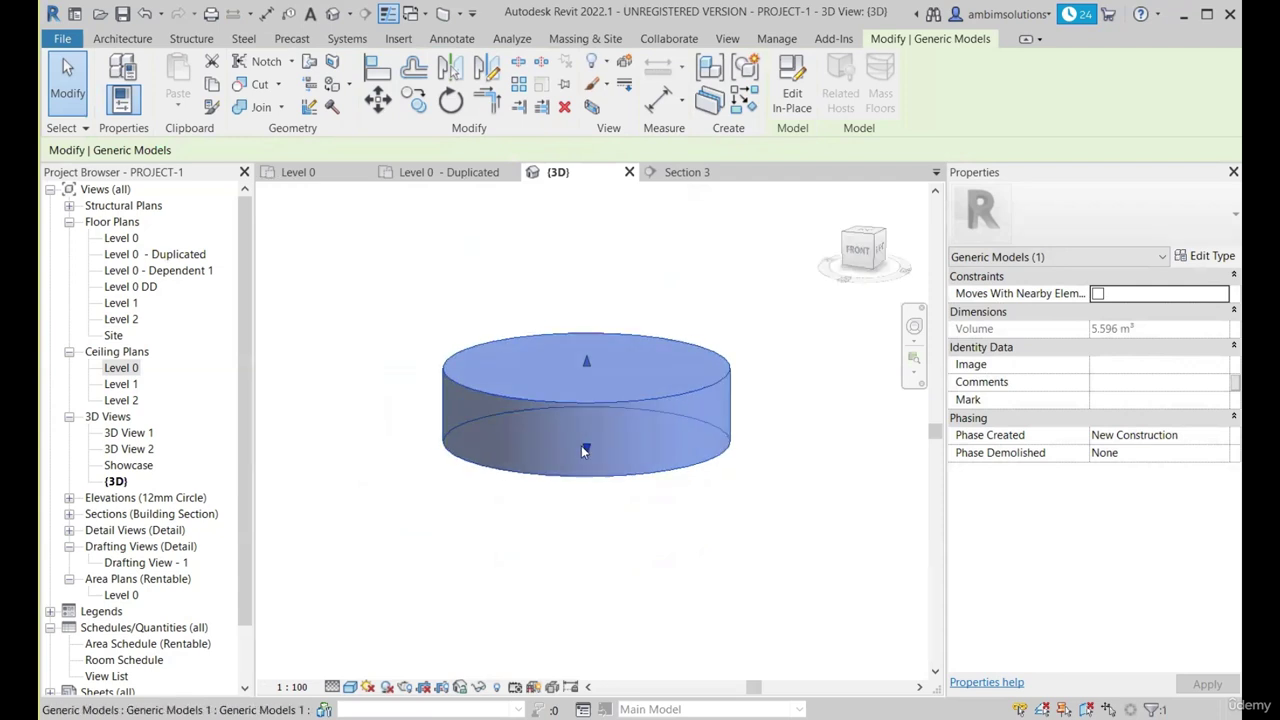
Lower the cylinder's base and top face, and raise the top face to make the cylinder taller.
{"action": "left_click_drag", "start_coordinate": [586, 449], "coordinate": [587, 519]}
{"action": "left_click_drag", "start_coordinate": [588, 363], "coordinate": [590, 422]}
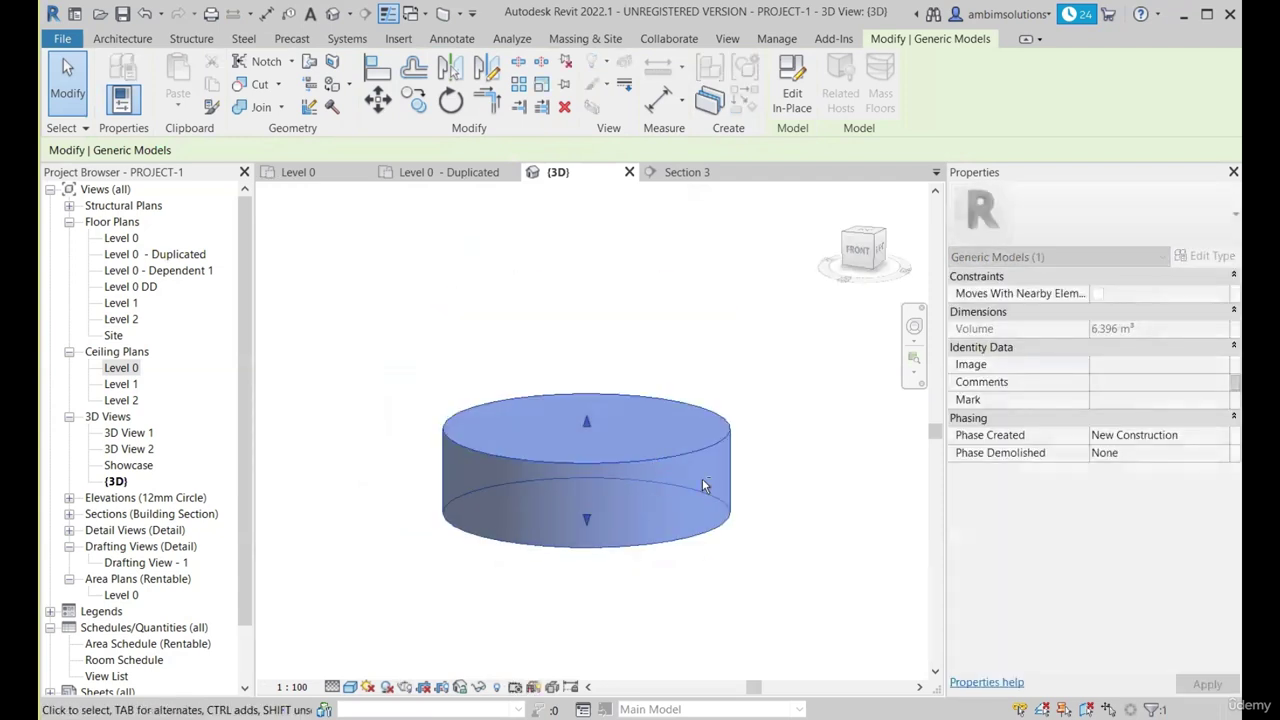
{"action": "middle_click_drag", "start_coordinate": [668, 496], "coordinate": [640, 535], "text": "shift"}
{"action": "left_click_drag", "start_coordinate": [588, 425], "coordinate": [589, 347]}
{"action": "scroll", "coordinate": [597, 473], "scroll_direction": "down", "scroll_amount": 2}
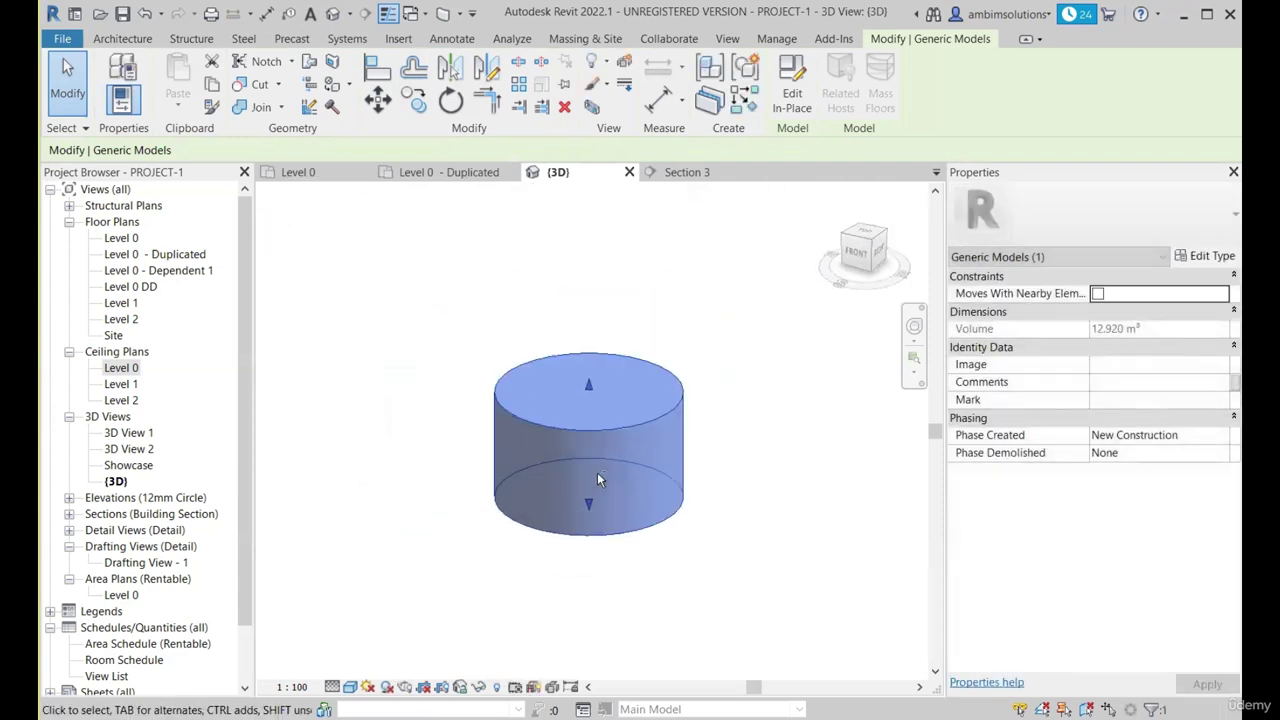
Push the cylinder's top face down to flatten it, and pull it up well above the previous height.
{"action": "mouse_move", "coordinate": [597, 479]}
{"action": "middle_mouse_down", "text": "shift"}
{"action": "mouse_move", "coordinate": [670, 437]}
{"action": "mouse_move", "coordinate": [602, 424]}
{"action": "middle_mouse_up", "text": "shift"}
{"action": "left_click_drag", "start_coordinate": [591, 377], "coordinate": [589, 444]}
{"action": "middle_click_drag", "start_coordinate": [588, 483], "coordinate": [591, 420], "text": "shift"}
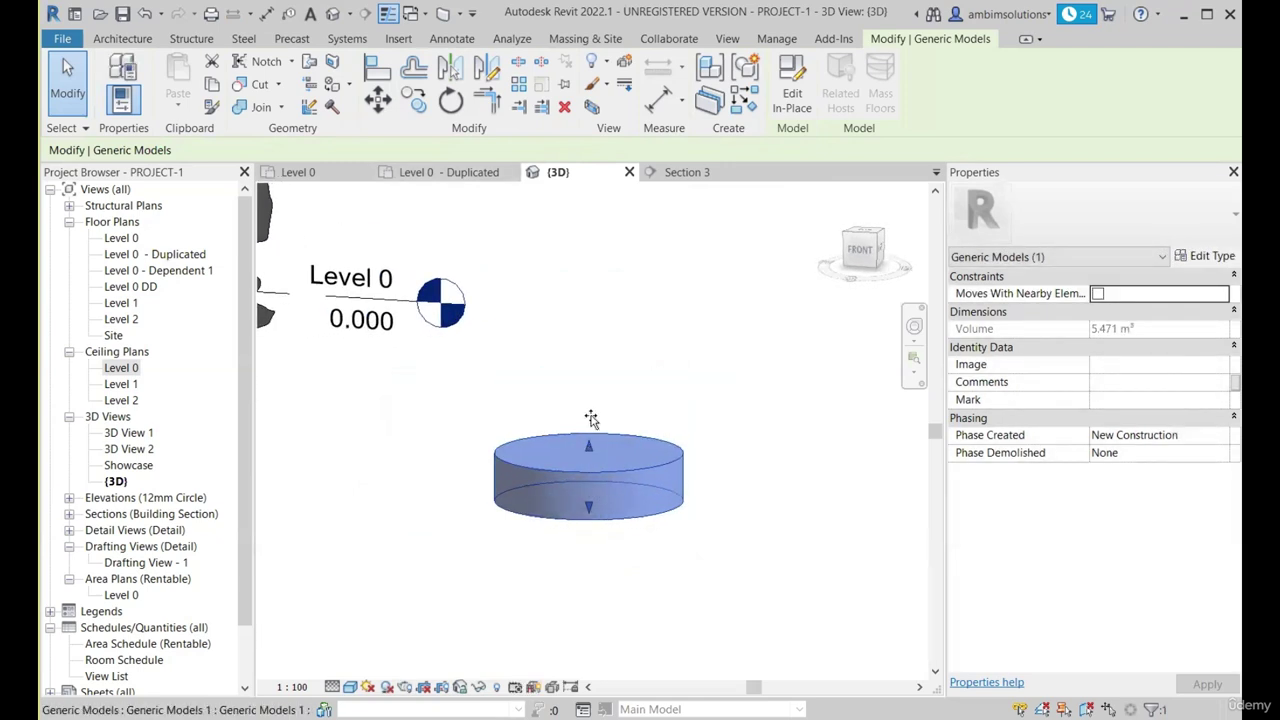
{"action": "left_click_drag", "start_coordinate": [591, 418], "coordinate": [589, 339]}
{"action": "scroll", "coordinate": [595, 463], "scroll_direction": "down", "scroll_amount": 3}
{"action": "middle_click_drag", "start_coordinate": [596, 465], "coordinate": [611, 480], "text": "shift"}
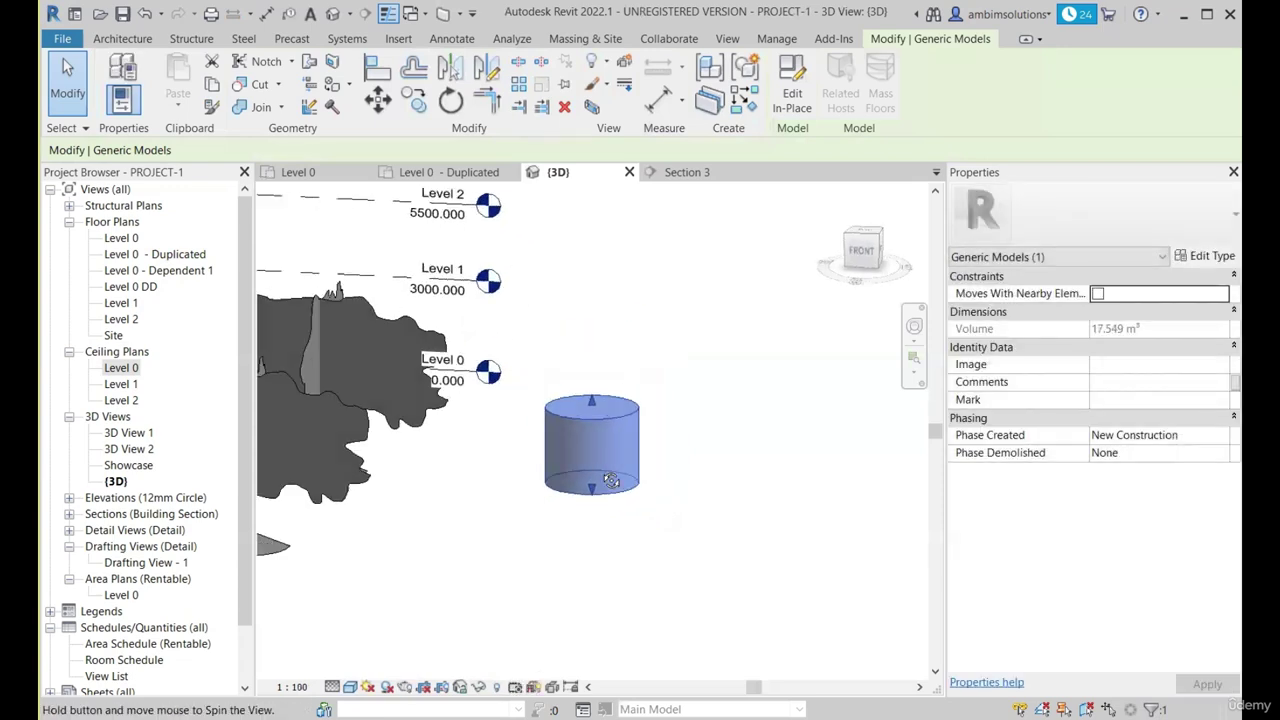
{"action": "scroll", "coordinate": [611, 480], "scroll_direction": "up", "scroll_amount": 3}
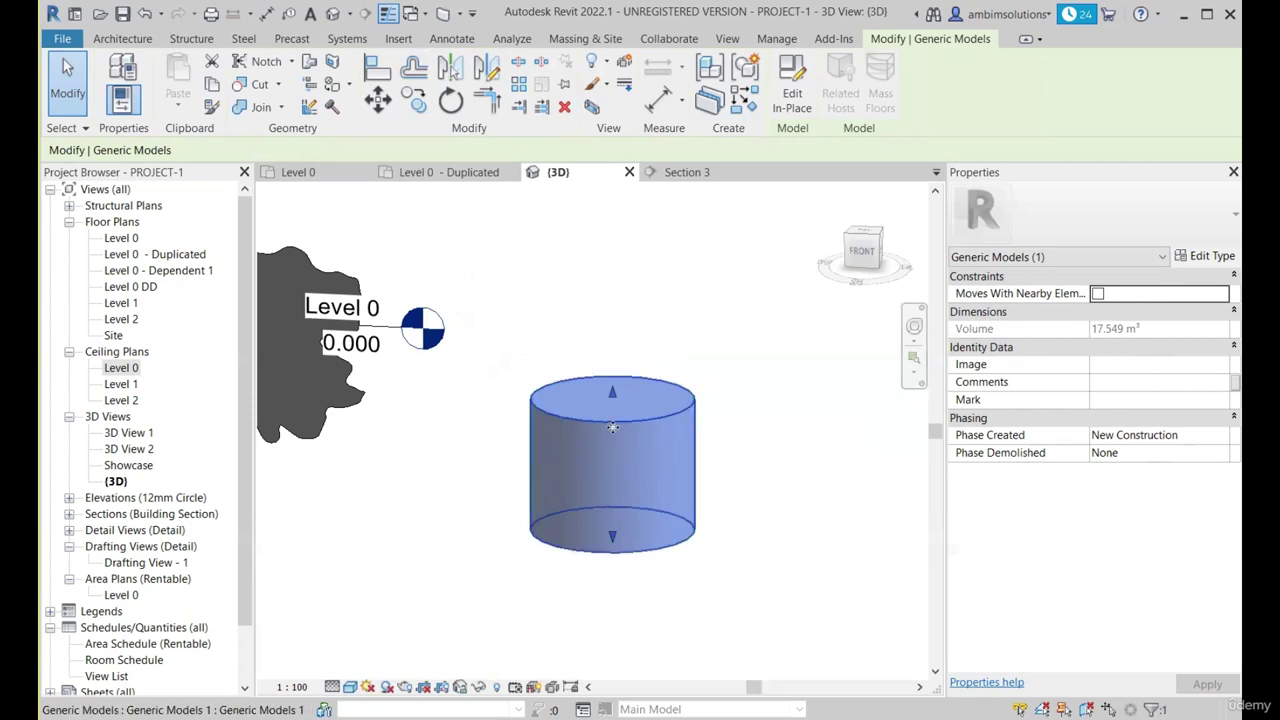
Lower the cylinder's top face to shorten the cylinder, and open the Level 0 - Duplicated plan.
{"action": "mouse_move", "coordinate": [612, 393]}
{"action": "left_mouse_down"}
{"action": "mouse_move", "coordinate": [612, 458]}
{"action": "mouse_move", "coordinate": [630, 475]}
{"action": "mouse_move", "coordinate": [612, 329]}
{"action": "mouse_move", "coordinate": [611, 435]}
{"action": "mouse_move", "coordinate": [611, 371]}
{"action": "mouse_move", "coordinate": [612, 417]}
{"action": "left_mouse_up"}
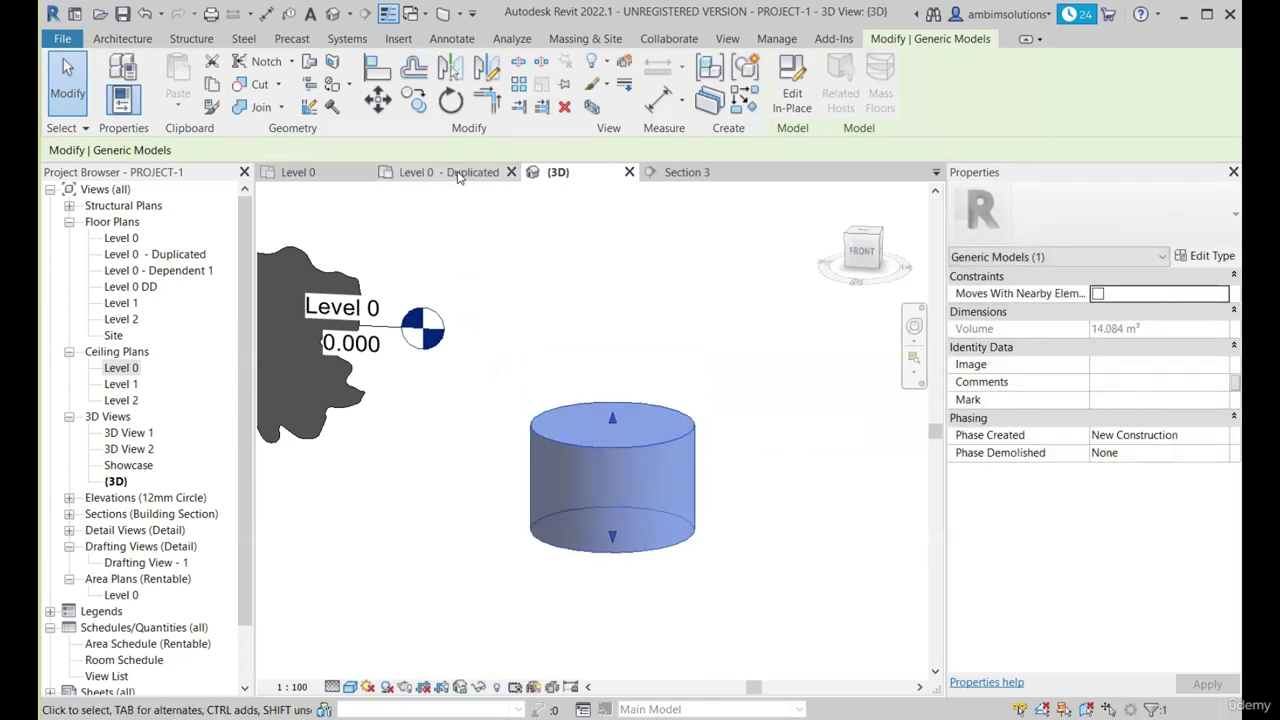
{"action": "left_click", "coordinate": [458, 174]}
{"action": "scroll", "coordinate": [528, 456], "scroll_direction": "down", "scroll_amount": 1}
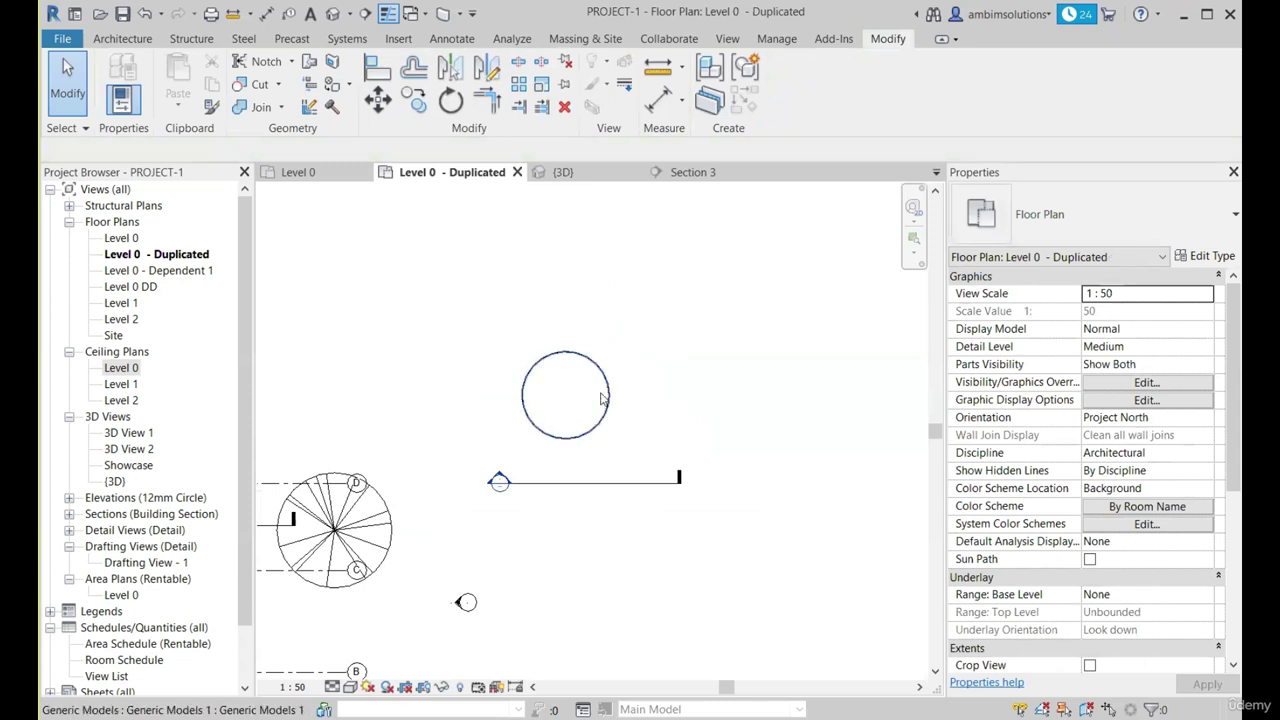
{"action": "scroll", "coordinate": [613, 415], "scroll_direction": "up", "scroll_amount": 2}
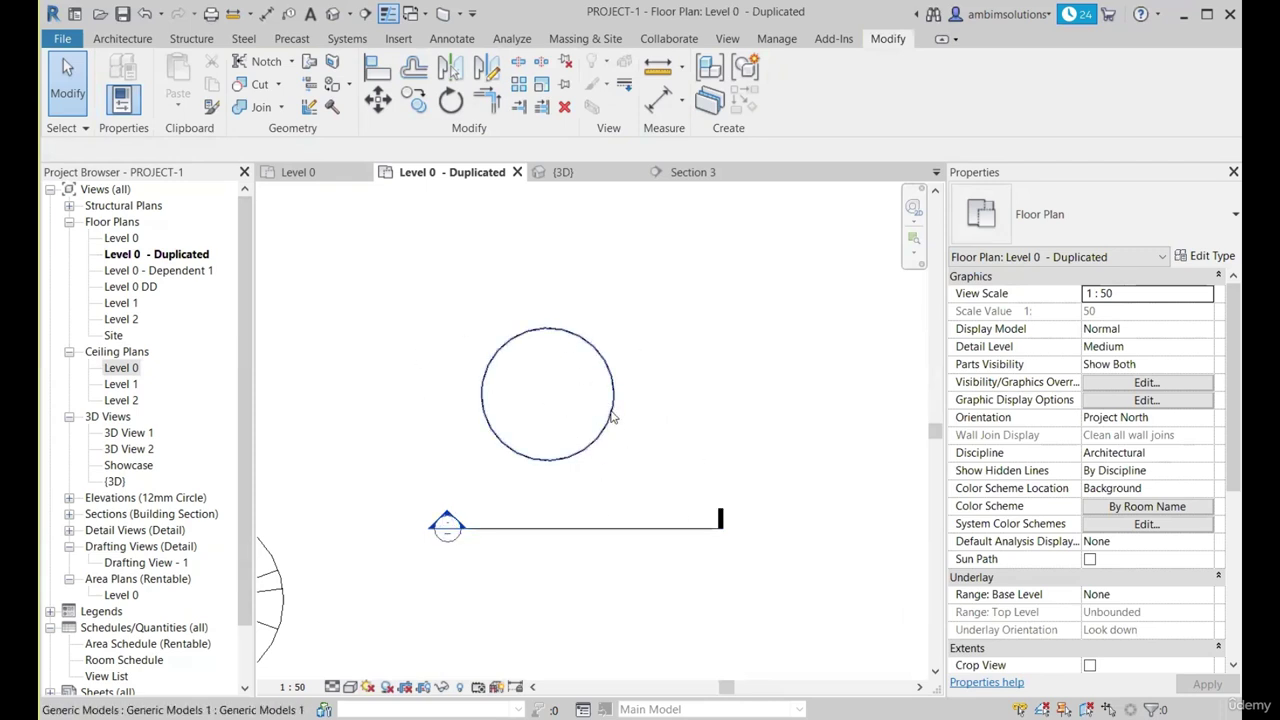
Examine the options for specifying a new work plane in the Work Plane settings.
{"action": "left_click", "coordinate": [122, 38]}
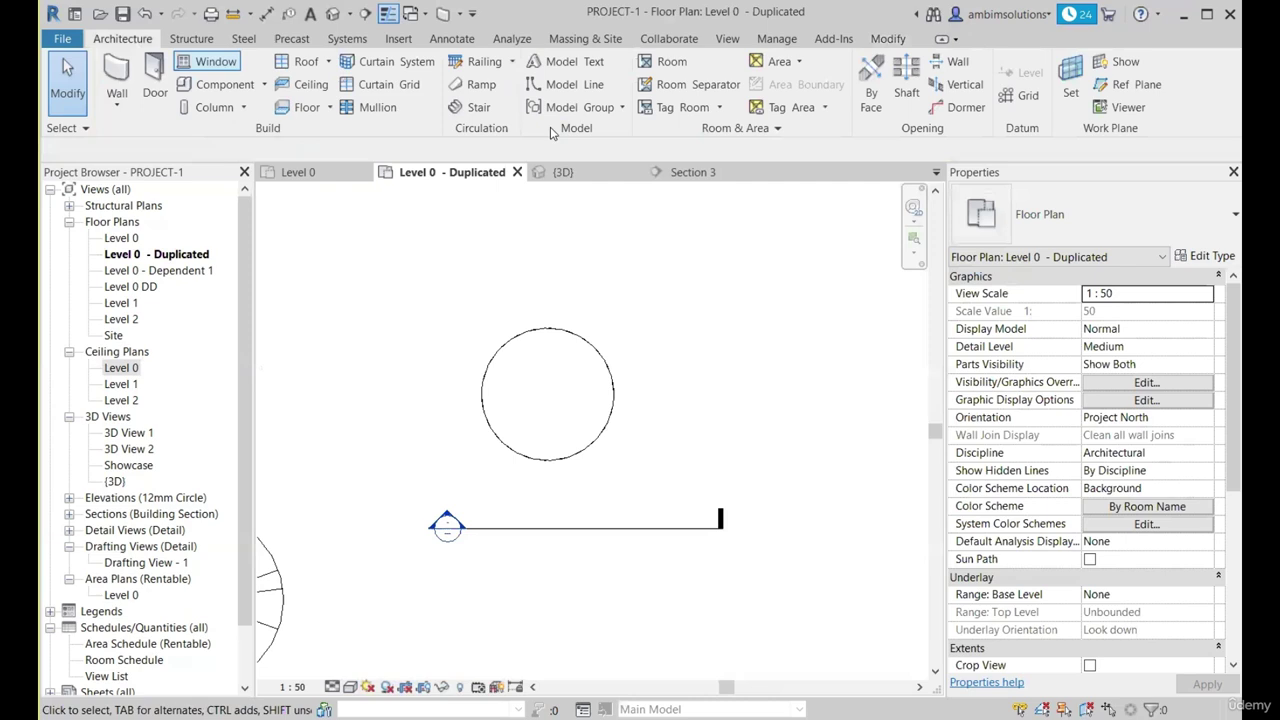
{"action": "left_click", "coordinate": [1070, 80]}
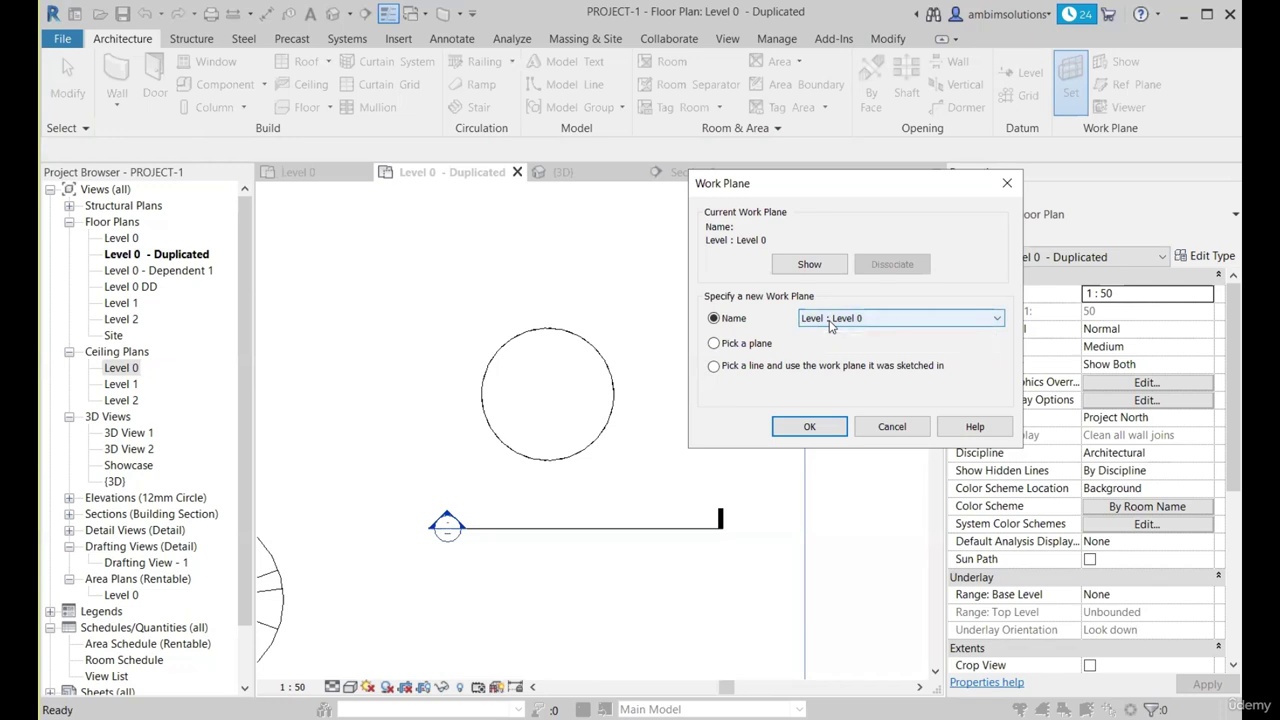
{"action": "left_click", "coordinate": [1007, 187]}
{"action": "scroll", "coordinate": [591, 440], "scroll_direction": "down", "scroll_amount": 2}
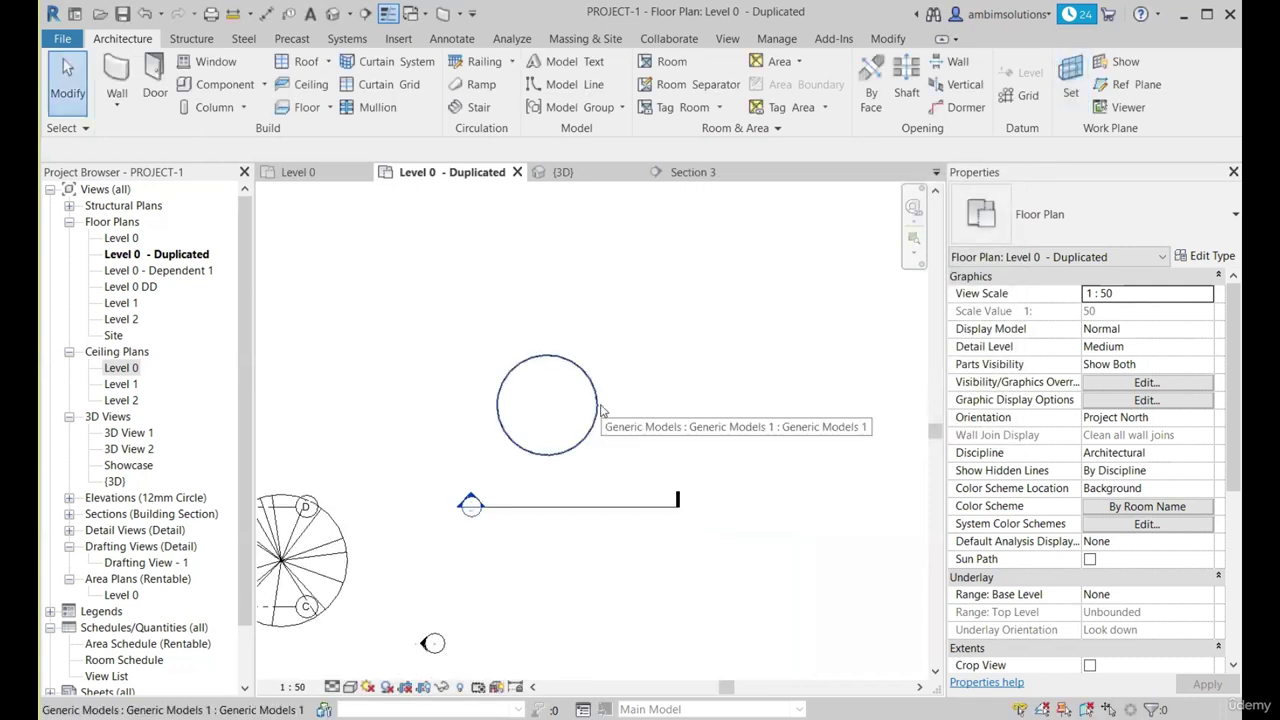
{"action": "scroll", "coordinate": [502, 398], "scroll_direction": "down", "scroll_amount": 3}
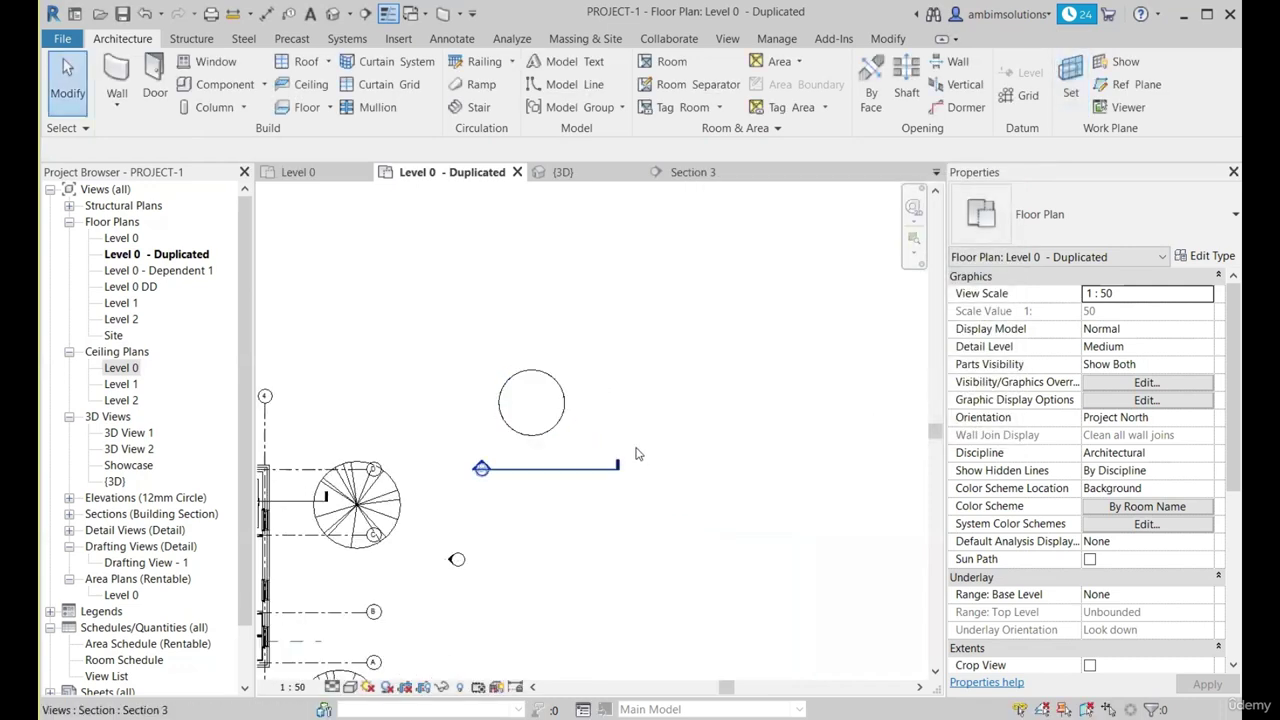
{"action": "scroll", "coordinate": [637, 451], "scroll_direction": "up", "scroll_amount": 2}
{"action": "scroll", "coordinate": [607, 357], "scroll_direction": "up", "scroll_amount": 1}
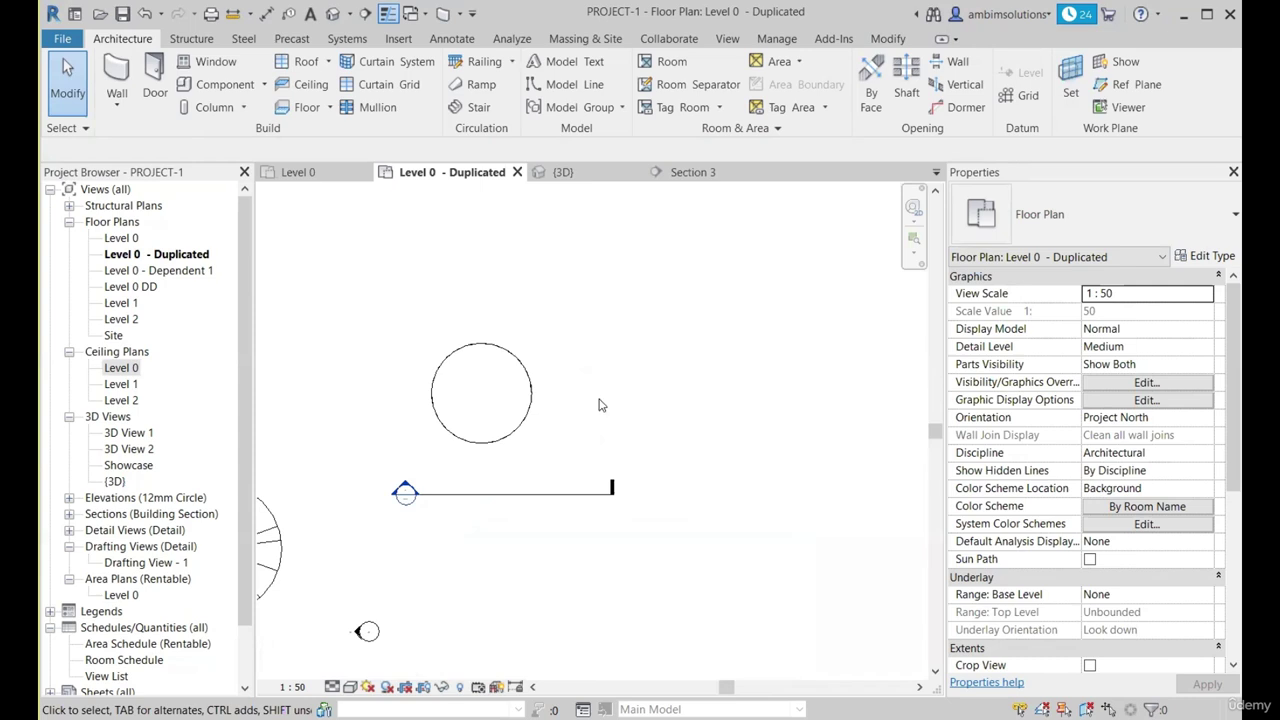
{"action": "key", "text": "r"}
{"action": "key", "text": "p"}
{"action": "scroll", "coordinate": [603, 417], "scroll_direction": "up", "scroll_amount": 2}
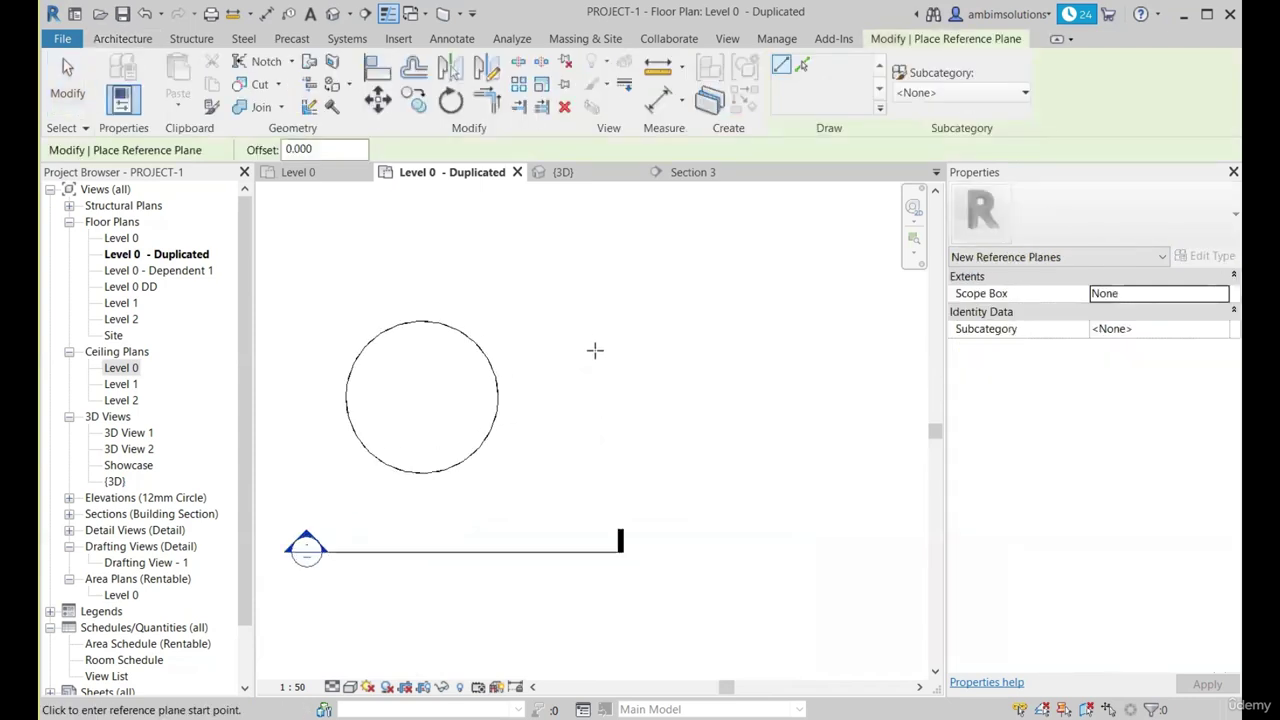
{"action": "left_click", "coordinate": [556, 340]}
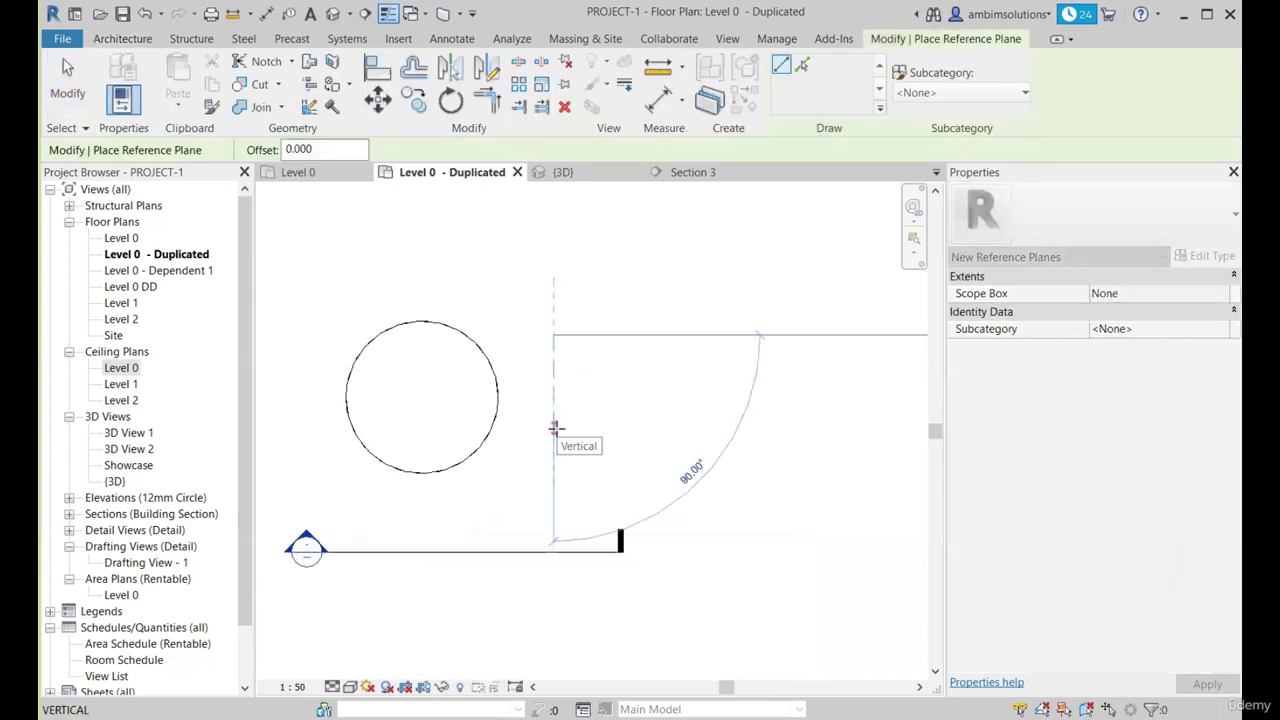
{"action": "scroll", "coordinate": [503, 451], "scroll_direction": "down", "scroll_amount": 2}
{"action": "key", "text": "Escape"}
{"action": "key", "text": "Escape"}
{"action": "scroll", "coordinate": [600, 430], "scroll_direction": "down", "scroll_amount": 2}
{"action": "scroll", "coordinate": [578, 408], "scroll_direction": "up", "scroll_amount": 2}
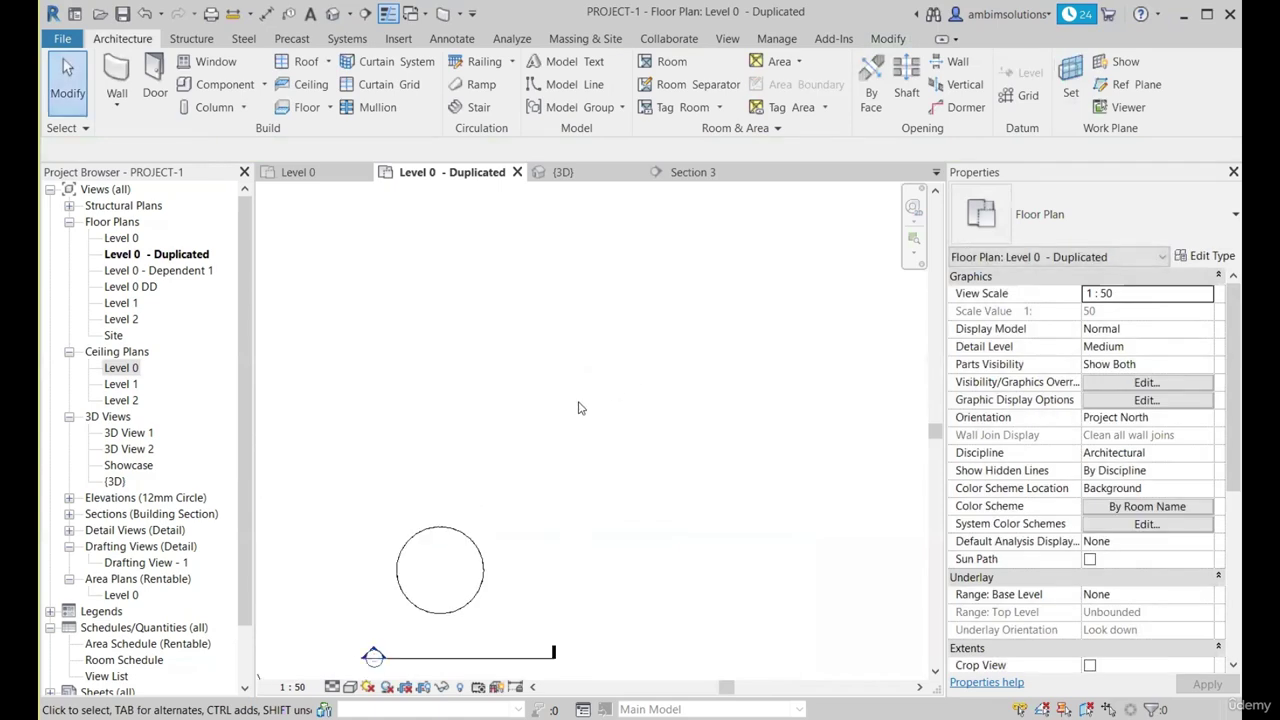
Draw a short vertical reference plane in the empty area above and to the right of the circular model.
{"action": "key", "text": "r"}
{"action": "key", "text": "p"}
{"action": "scroll", "coordinate": [614, 414], "scroll_direction": "up", "scroll_amount": 1}
{"action": "left_click", "coordinate": [614, 414]}
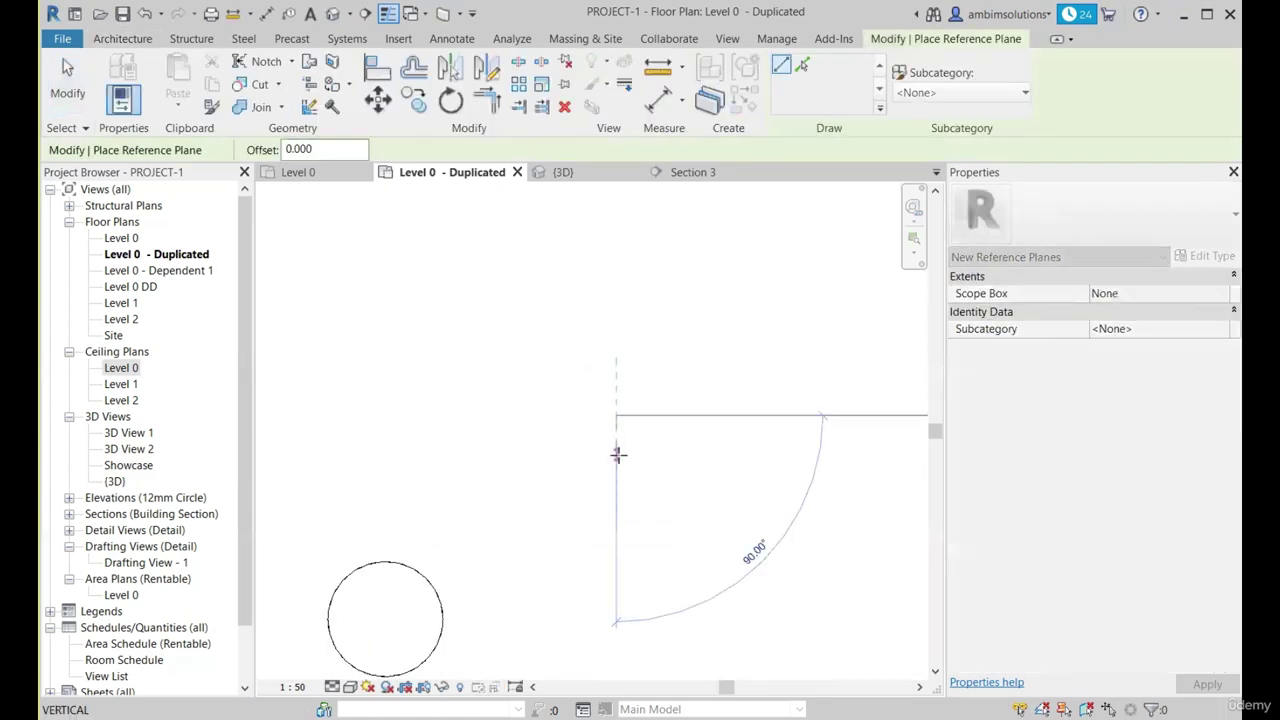
{"action": "key", "text": "Escape"}
{"action": "key", "text": "Escape"}
{"action": "scroll", "coordinate": [616, 400], "scroll_direction": "down", "scroll_amount": 3}
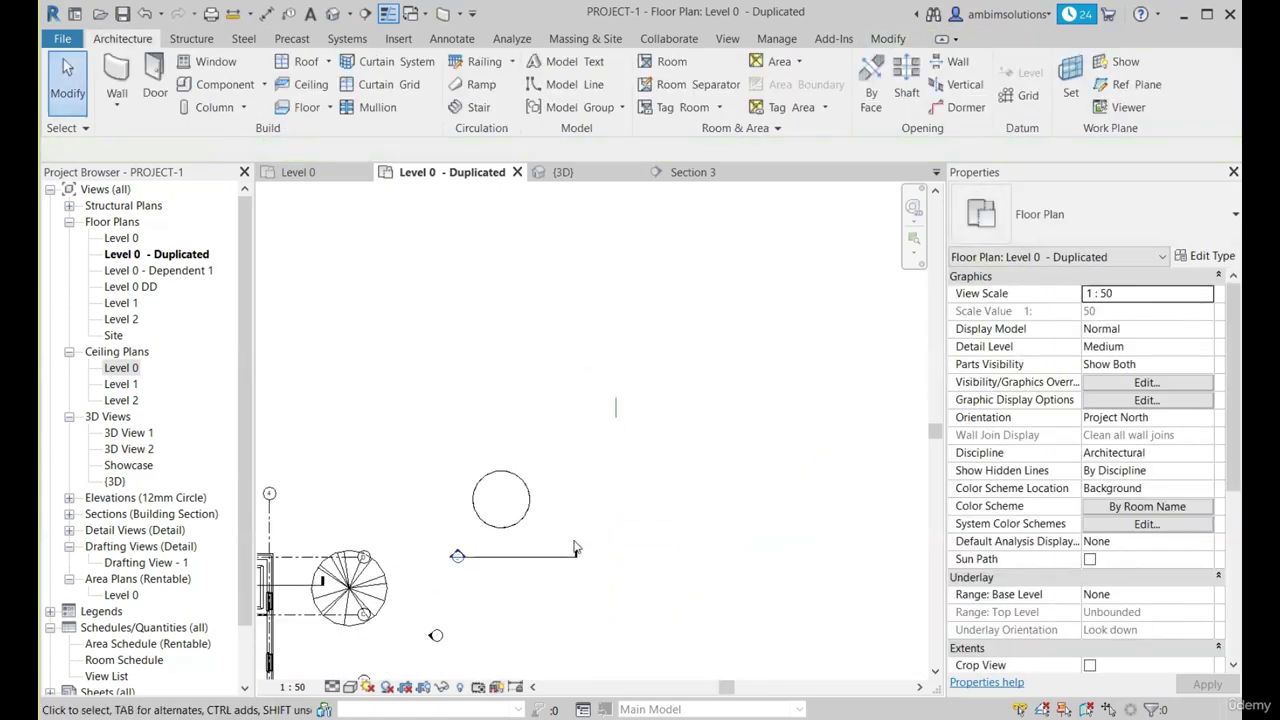
Move the horizontal Section 3 line away from the circle to just below the short reference plane.
{"action": "scroll", "coordinate": [535, 572], "scroll_direction": "up", "scroll_amount": 2}
{"action": "left_click", "coordinate": [536, 551]}
{"action": "left_click_drag", "start_coordinate": [537, 551], "coordinate": [685, 368]}
{"action": "left_click", "coordinate": [678, 344]}
{"action": "scroll", "coordinate": [678, 344], "scroll_direction": "up", "scroll_amount": 2}
{"action": "scroll", "coordinate": [657, 288], "scroll_direction": "up", "scroll_amount": 2}
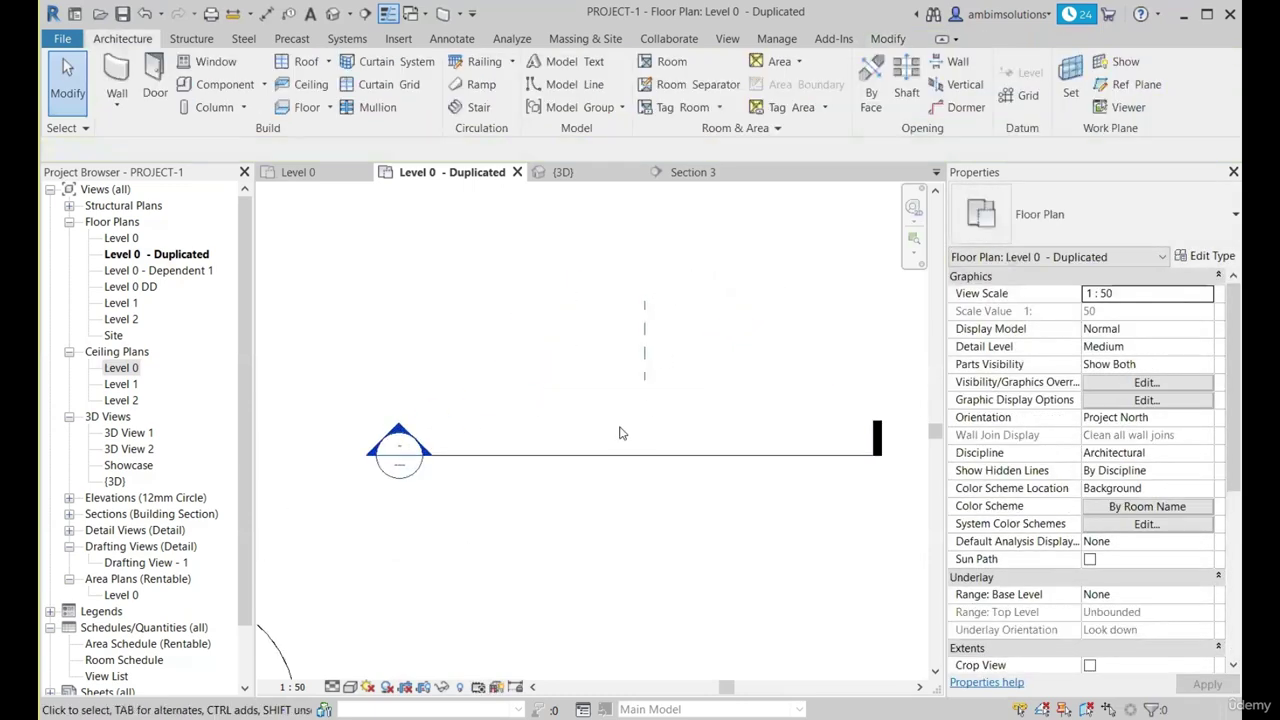
{"action": "scroll", "coordinate": [619, 427], "scroll_direction": "down", "scroll_amount": 1}
{"action": "scroll", "coordinate": [600, 389], "scroll_direction": "up", "scroll_amount": 1}
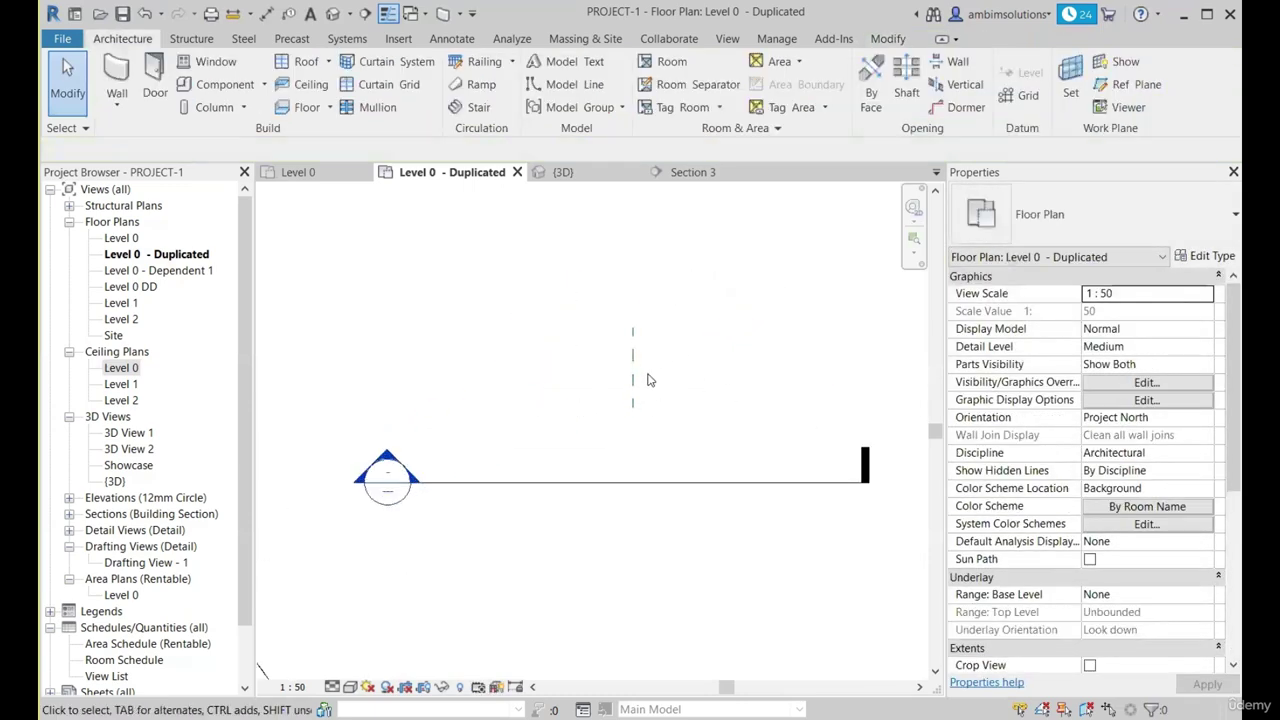
{"action": "scroll", "coordinate": [643, 399], "scroll_direction": "down", "scroll_amount": 2}
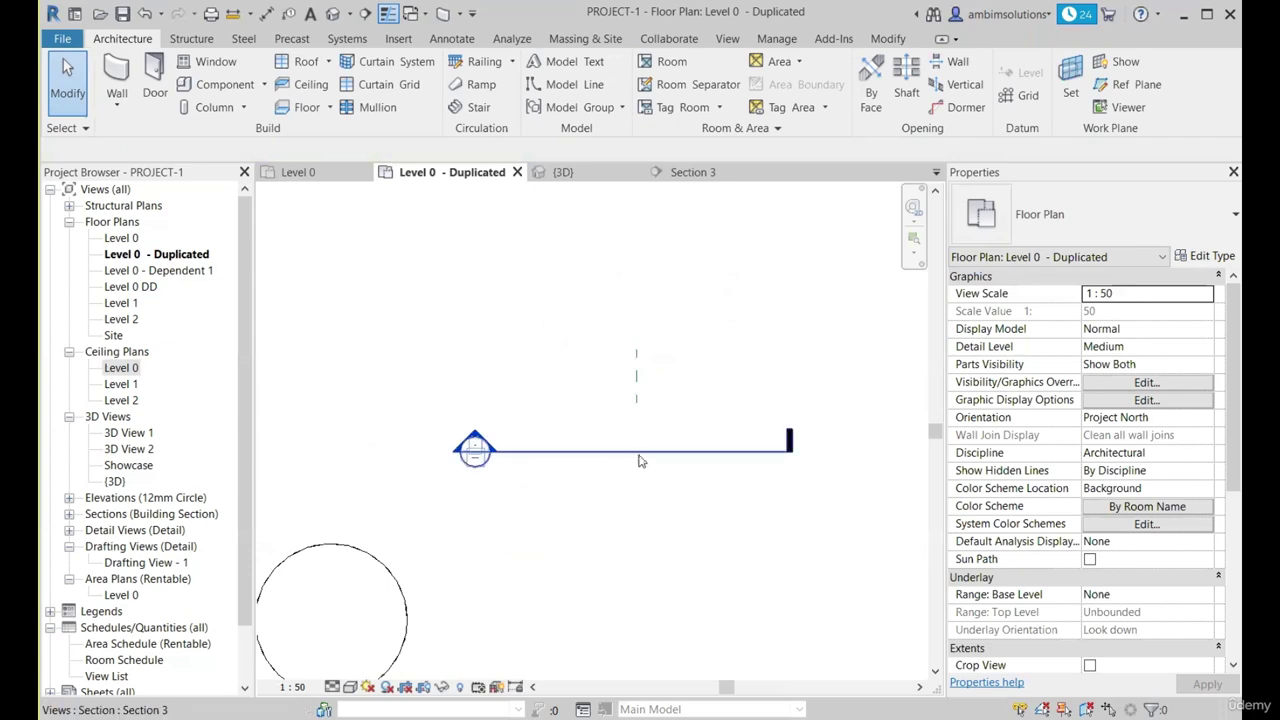
Create a vertical building section just left of the reference plane, crossing the horizontal section line and facing the plane.
{"action": "left_click", "coordinate": [388, 13]}
{"action": "left_click", "coordinate": [591, 252]}
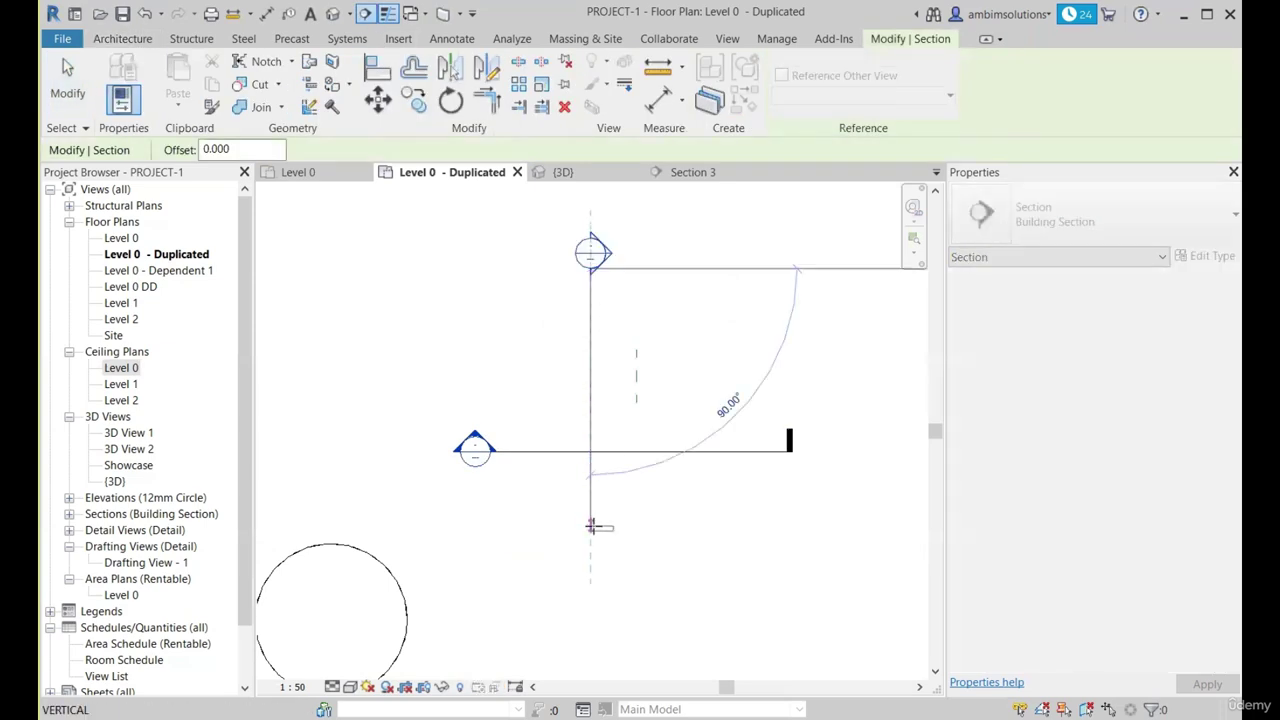
{"action": "left_click", "coordinate": [591, 525]}
{"action": "left_click", "coordinate": [626, 400]}
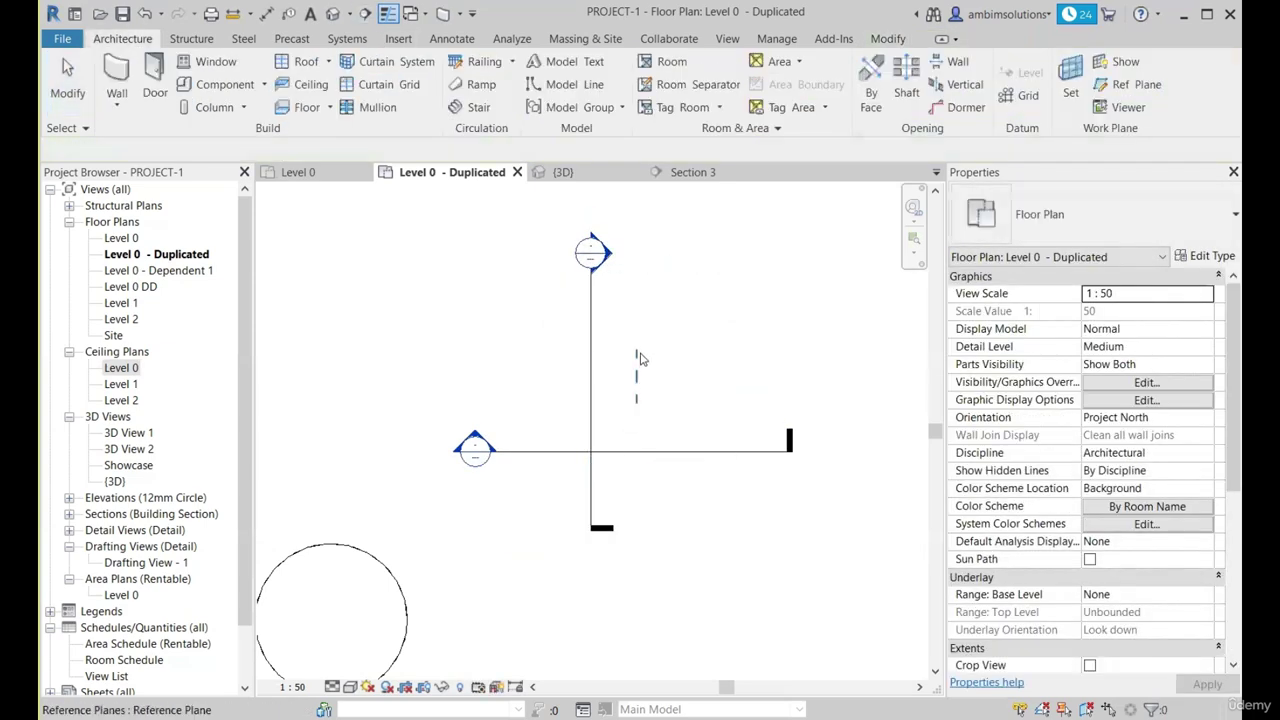
{"action": "scroll", "coordinate": [642, 356], "scroll_direction": "up", "scroll_amount": 1}
{"action": "scroll", "coordinate": [643, 468], "scroll_direction": "down", "scroll_amount": 1}
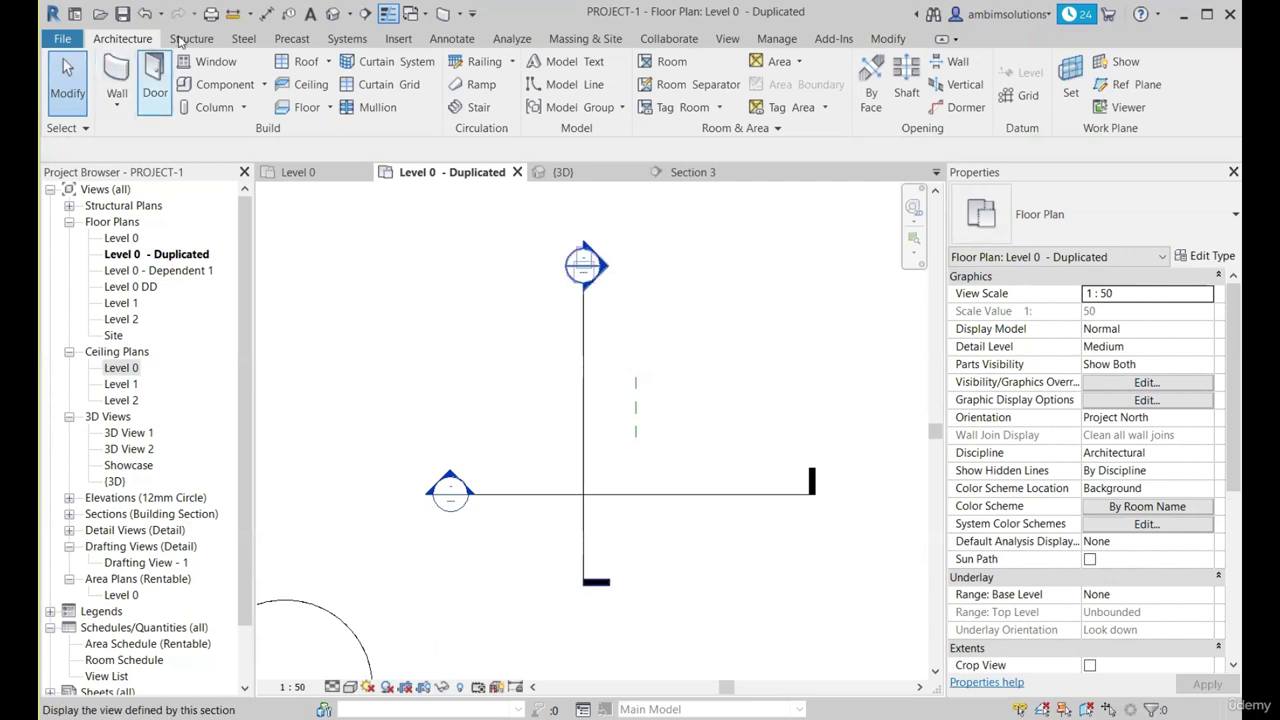
{"action": "left_click", "coordinate": [1066, 95]}
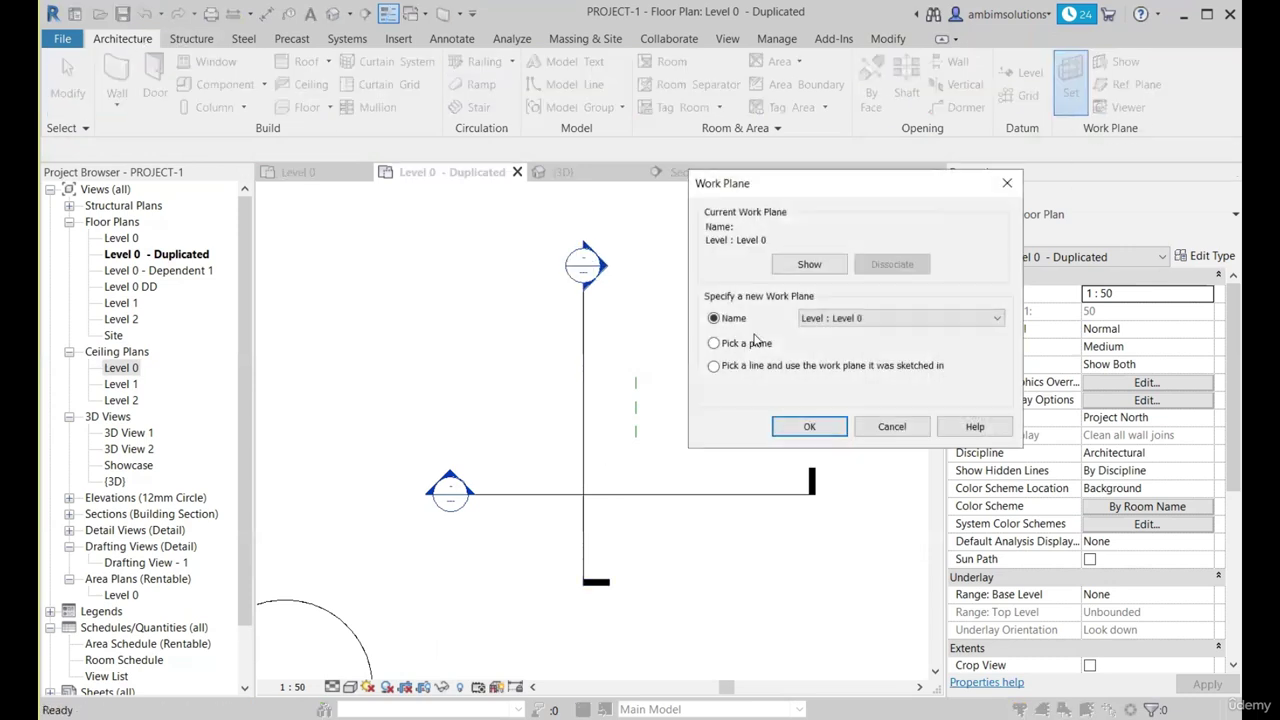
{"action": "left_click", "coordinate": [809, 427]}
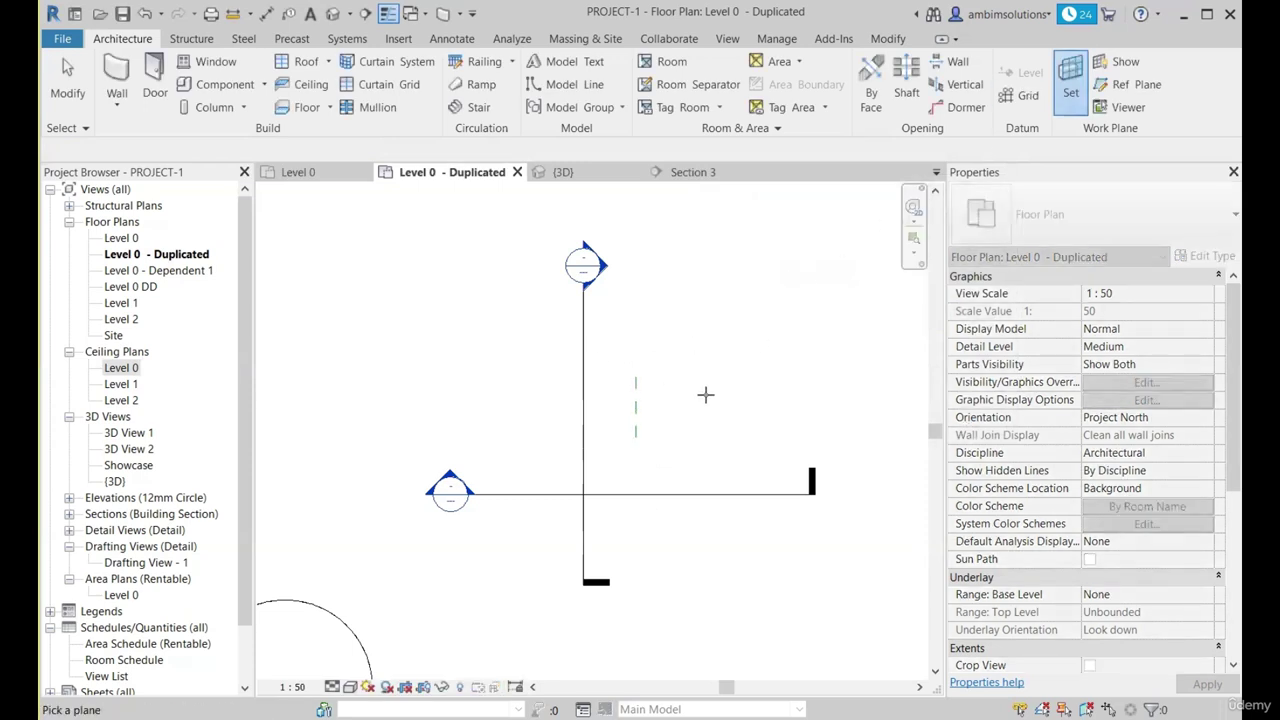
{"action": "left_click", "coordinate": [634, 410]}
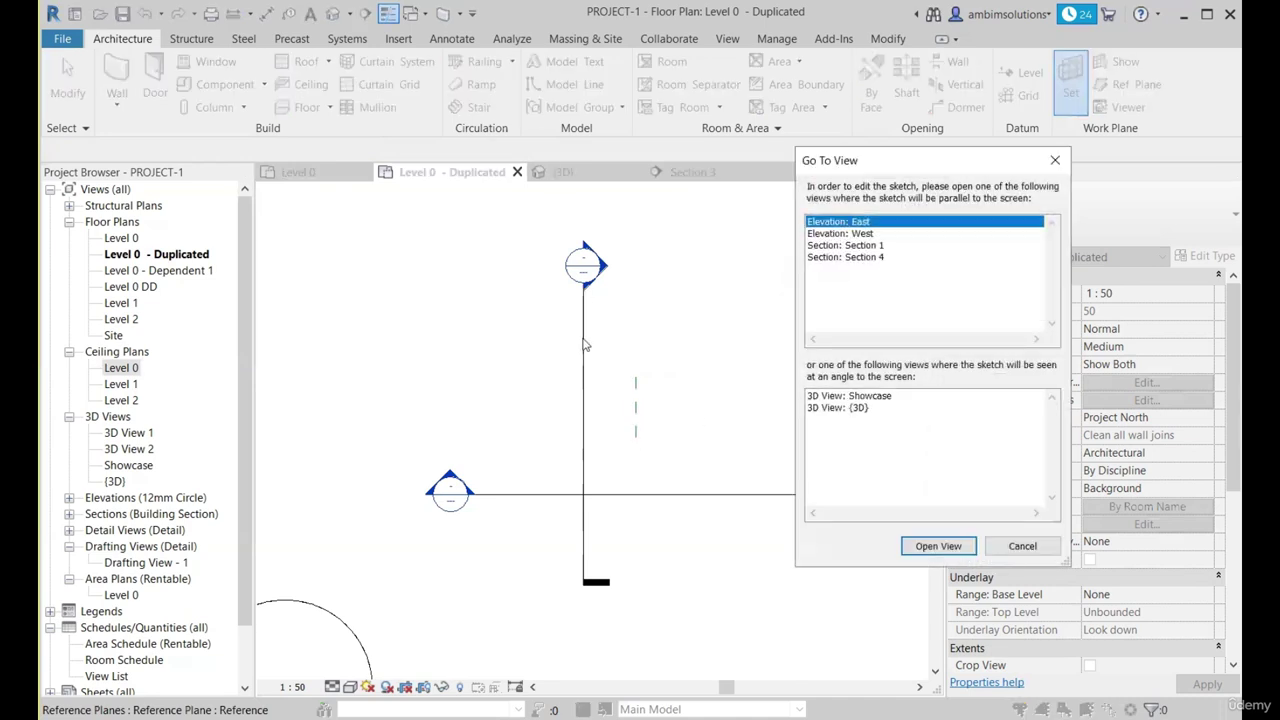
{"action": "left_click", "coordinate": [1022, 547]}
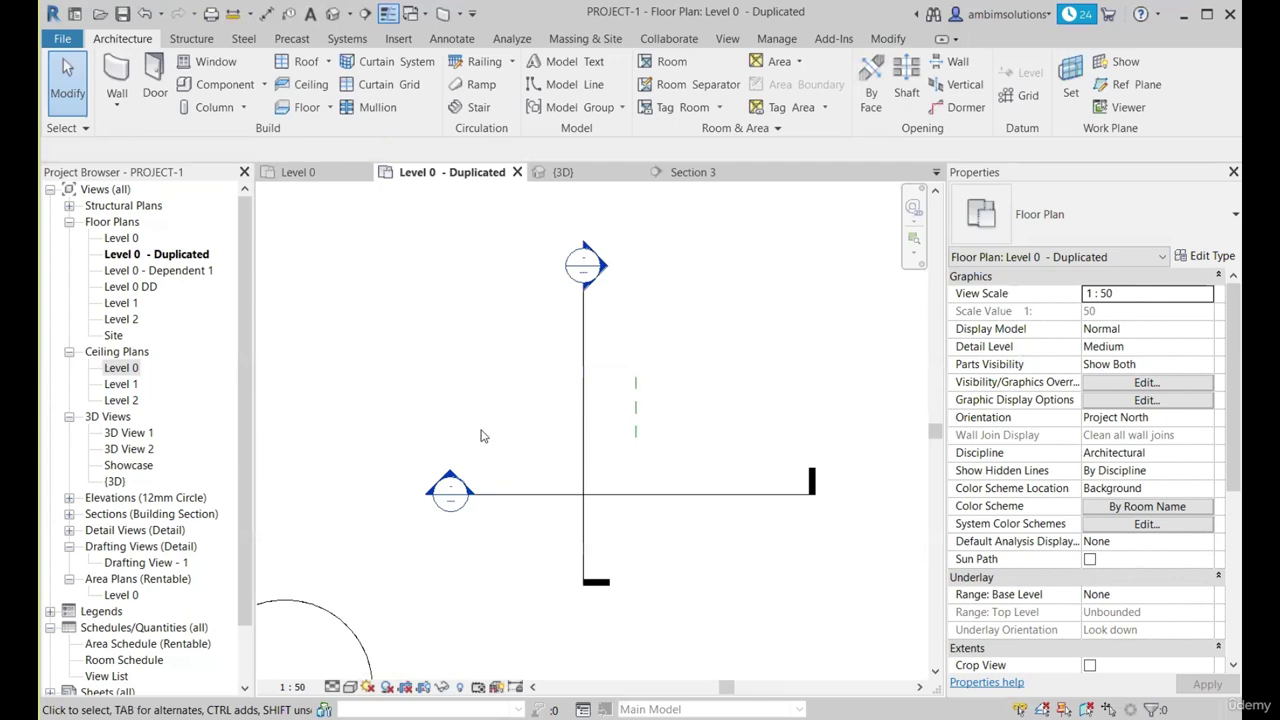
Set the short vertical reference plane as the work plane by picking it, and open the Section 4 view.
{"action": "left_click", "coordinate": [1070, 82]}
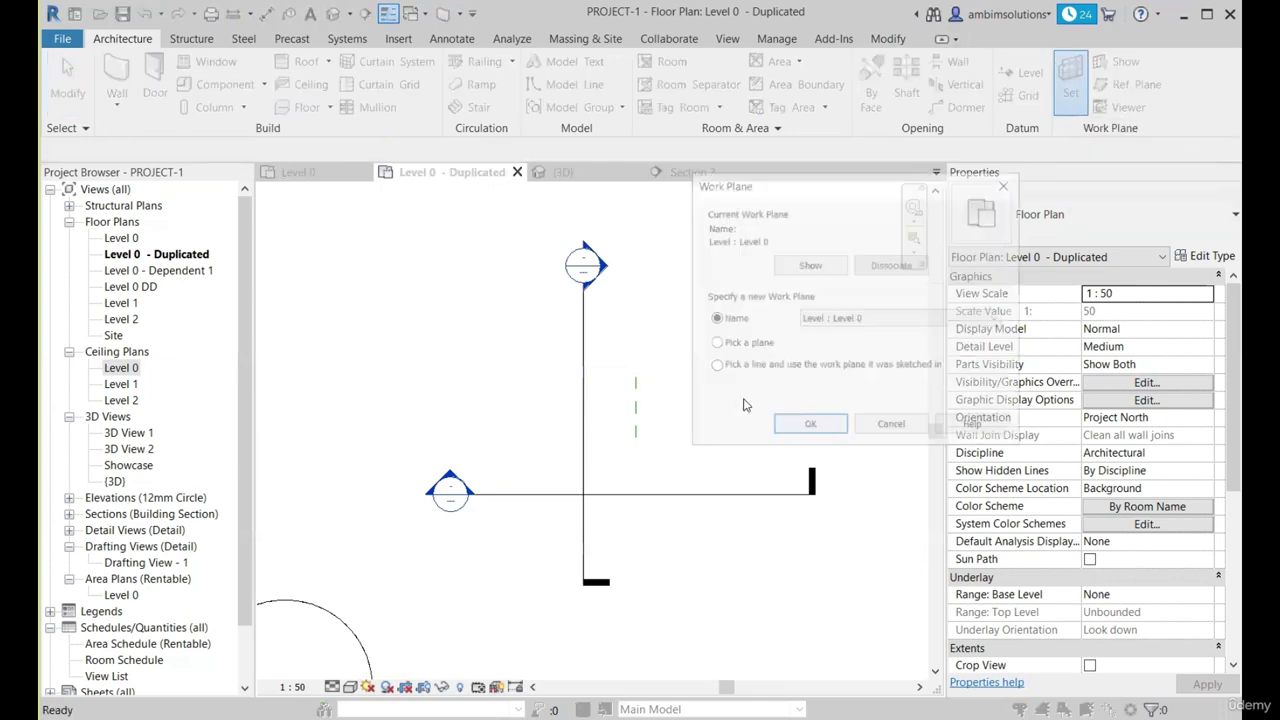
{"action": "left_click", "coordinate": [810, 426]}
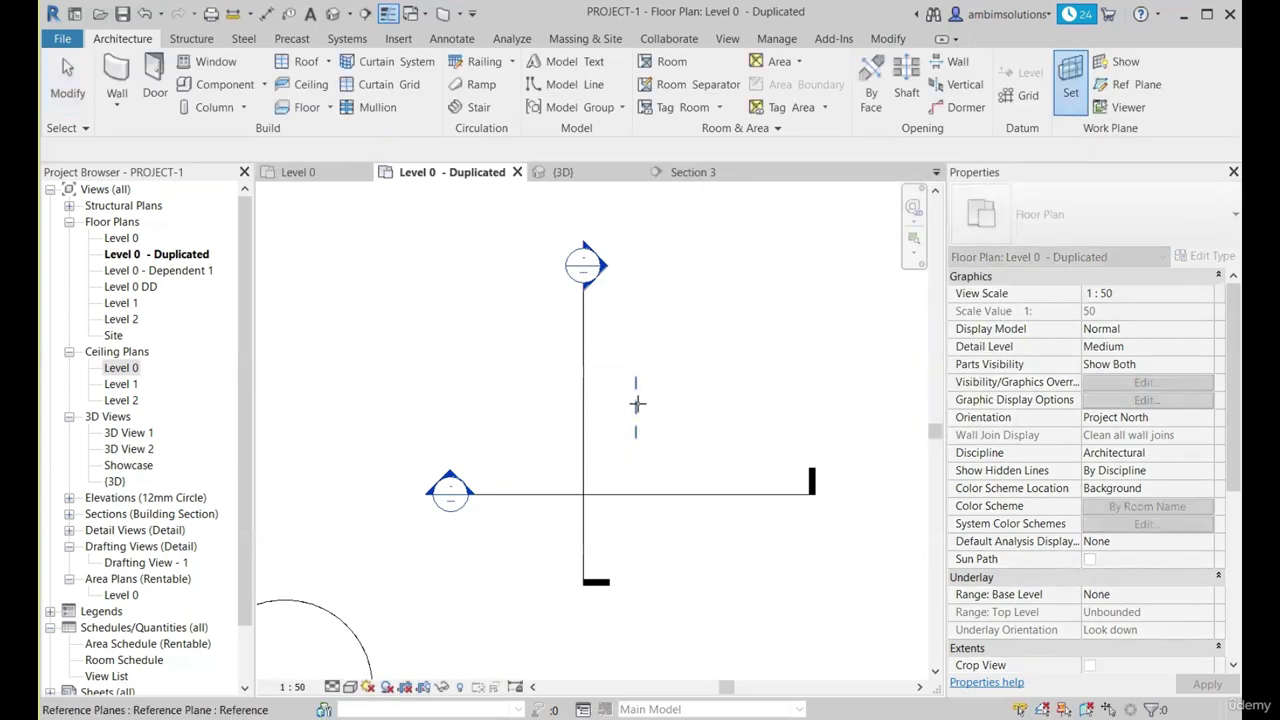
{"action": "left_click", "coordinate": [637, 410]}
{"action": "left_click", "coordinate": [860, 258]}
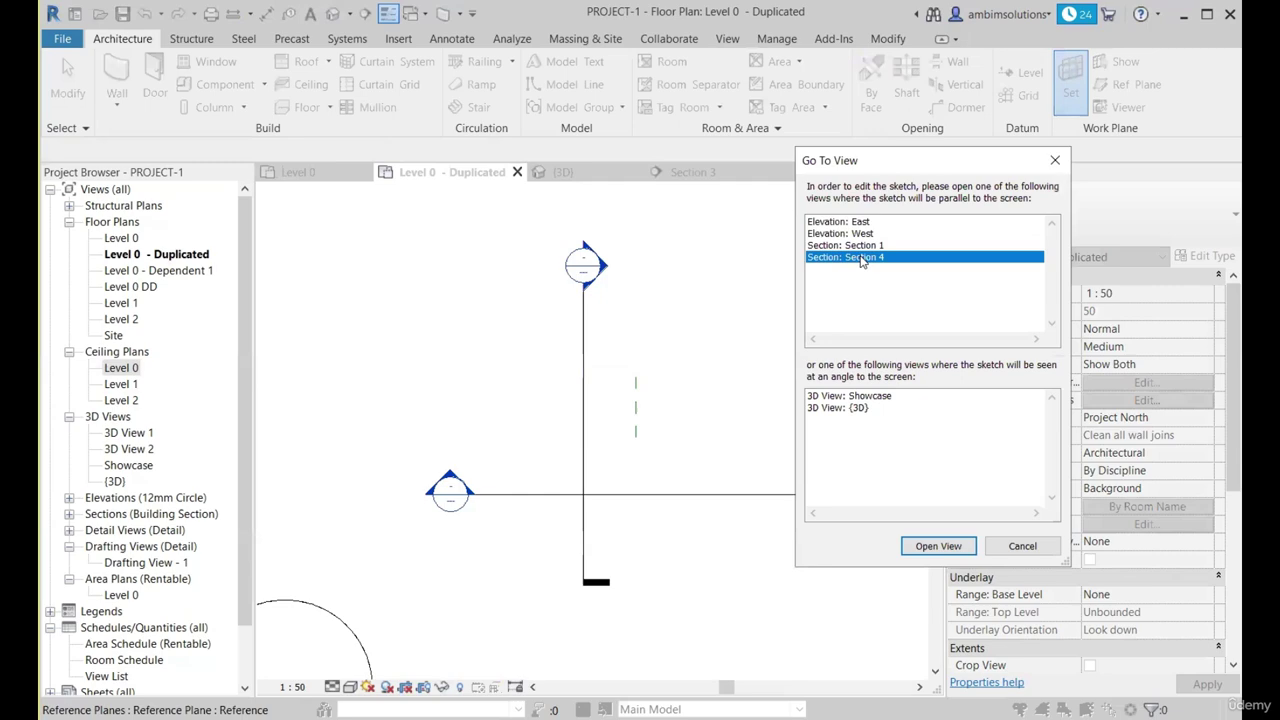
{"action": "left_click", "coordinate": [925, 547]}
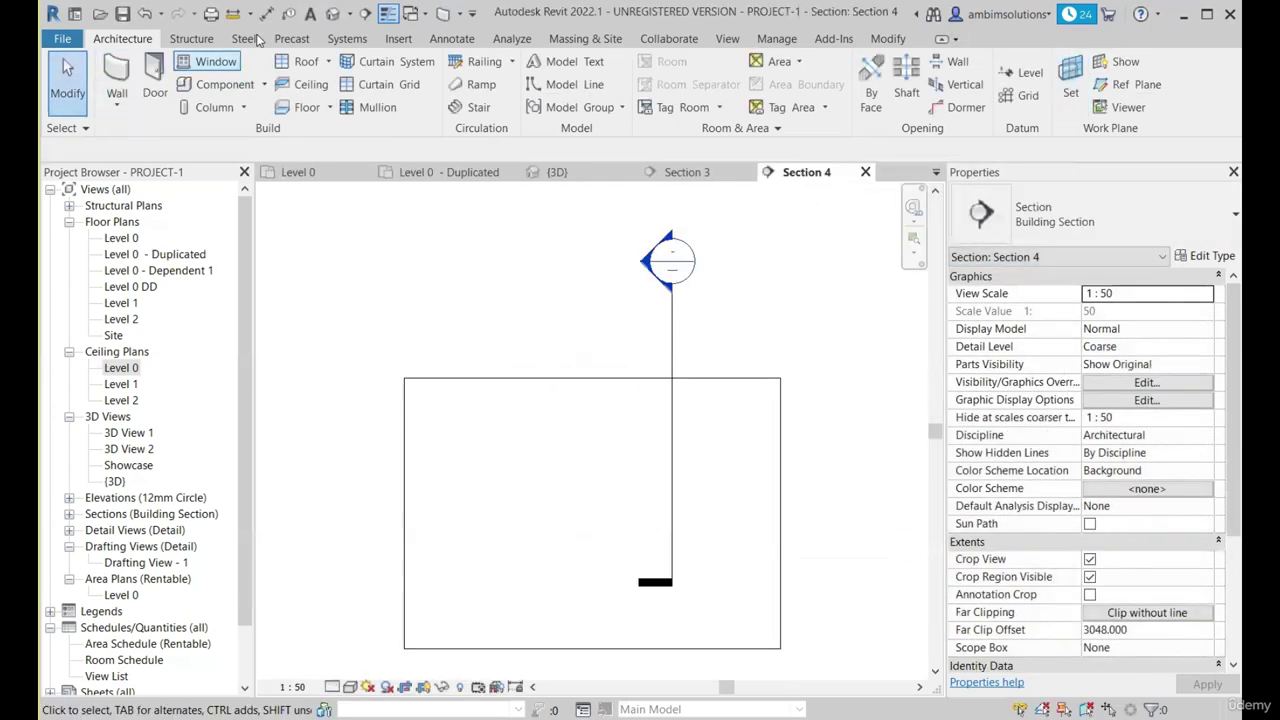
Start a new in-place model in the Generic Models category with the name Generic Models 2.
{"action": "left_click", "coordinate": [263, 84]}
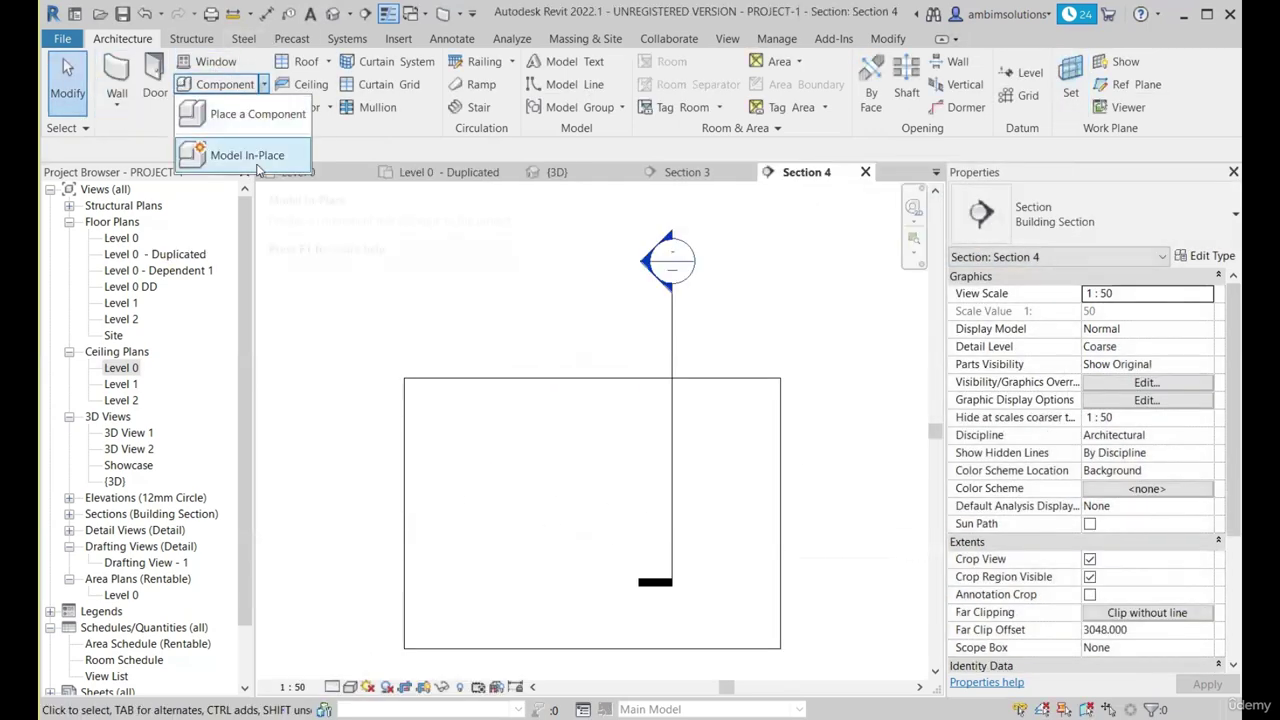
{"action": "left_click", "coordinate": [252, 156]}
{"action": "scroll", "coordinate": [478, 360], "scroll_direction": "down", "scroll_amount": 2}
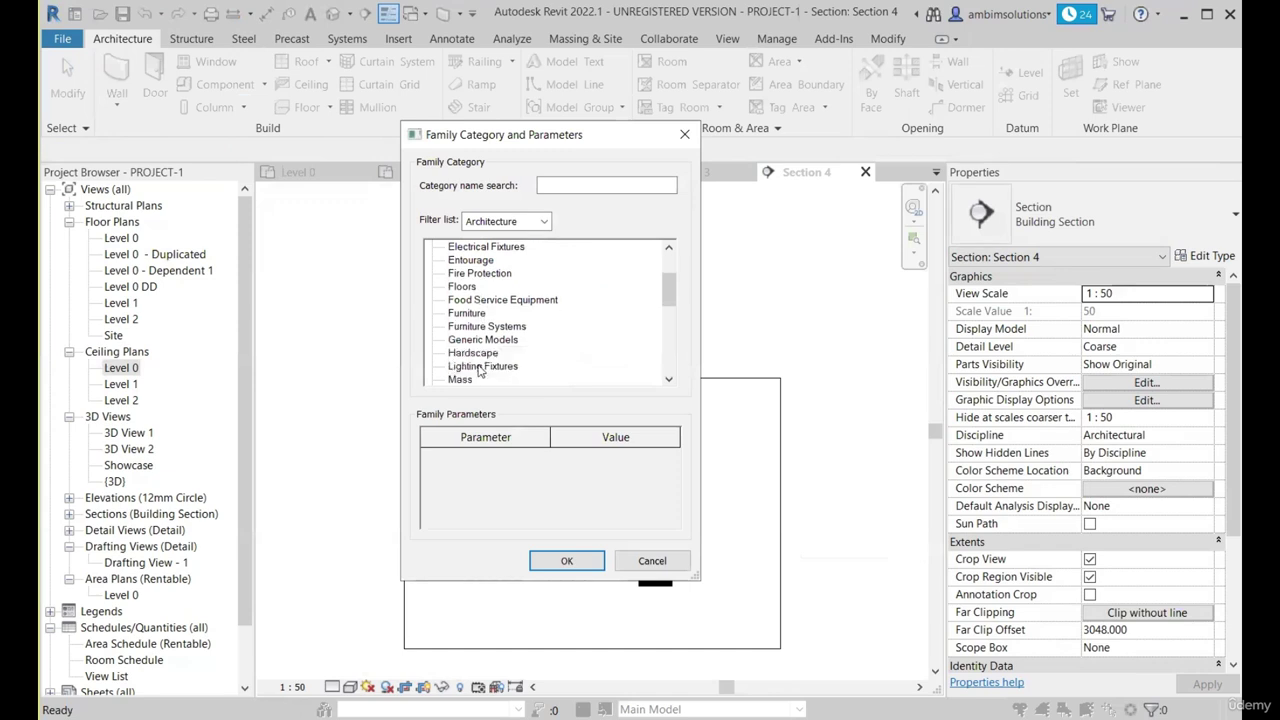
{"action": "left_click", "coordinate": [473, 345]}
{"action": "left_click", "coordinate": [568, 560]}
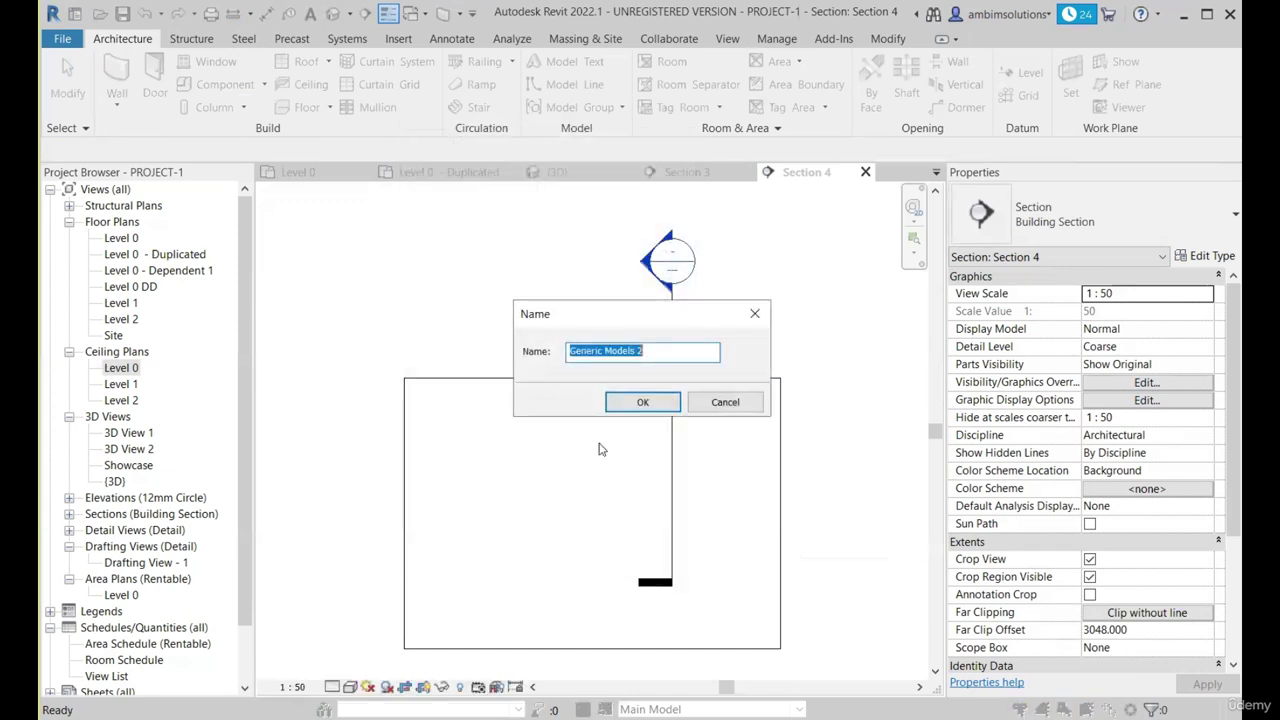
{"action": "left_click", "coordinate": [646, 403]}
Extrude a circle of about 700 mm radius to a depth of 250 mm inside the section's crop region, and finish the in-place model.
{"action": "left_click", "coordinate": [198, 80]}
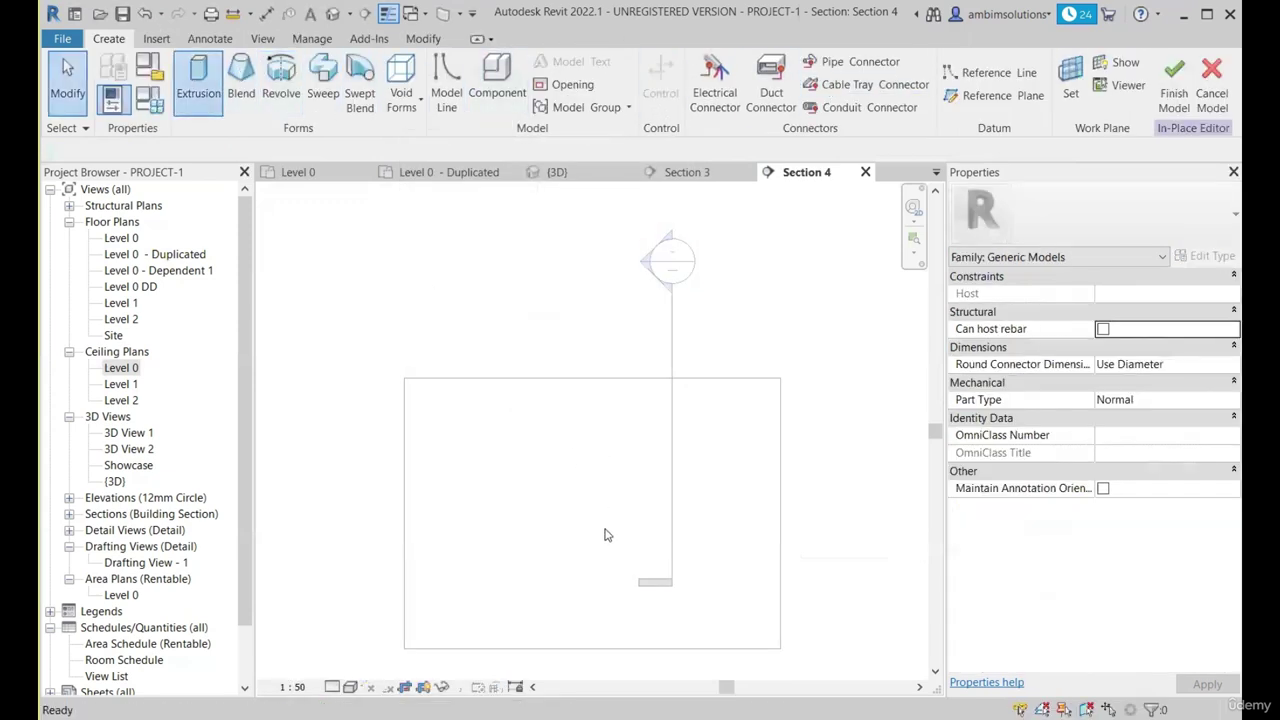
{"action": "left_click", "coordinate": [793, 66]}
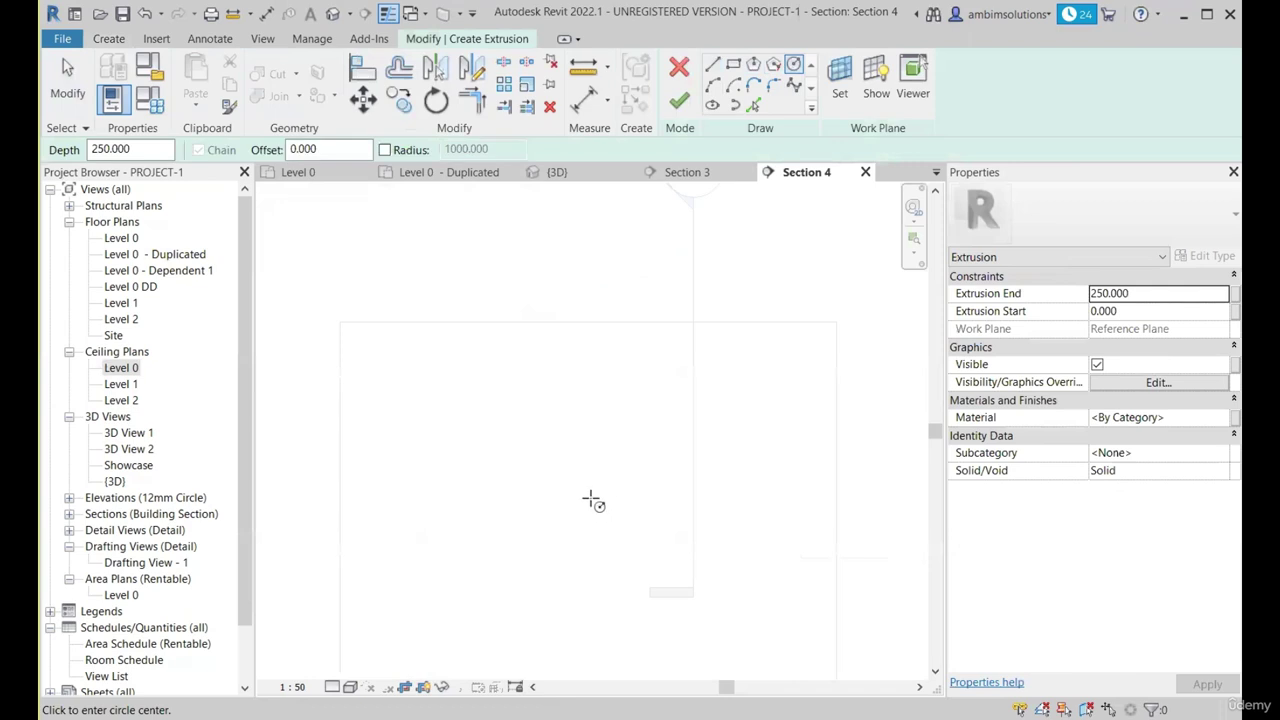
{"action": "left_click", "coordinate": [591, 499]}
{"action": "left_click", "coordinate": [639, 546]}
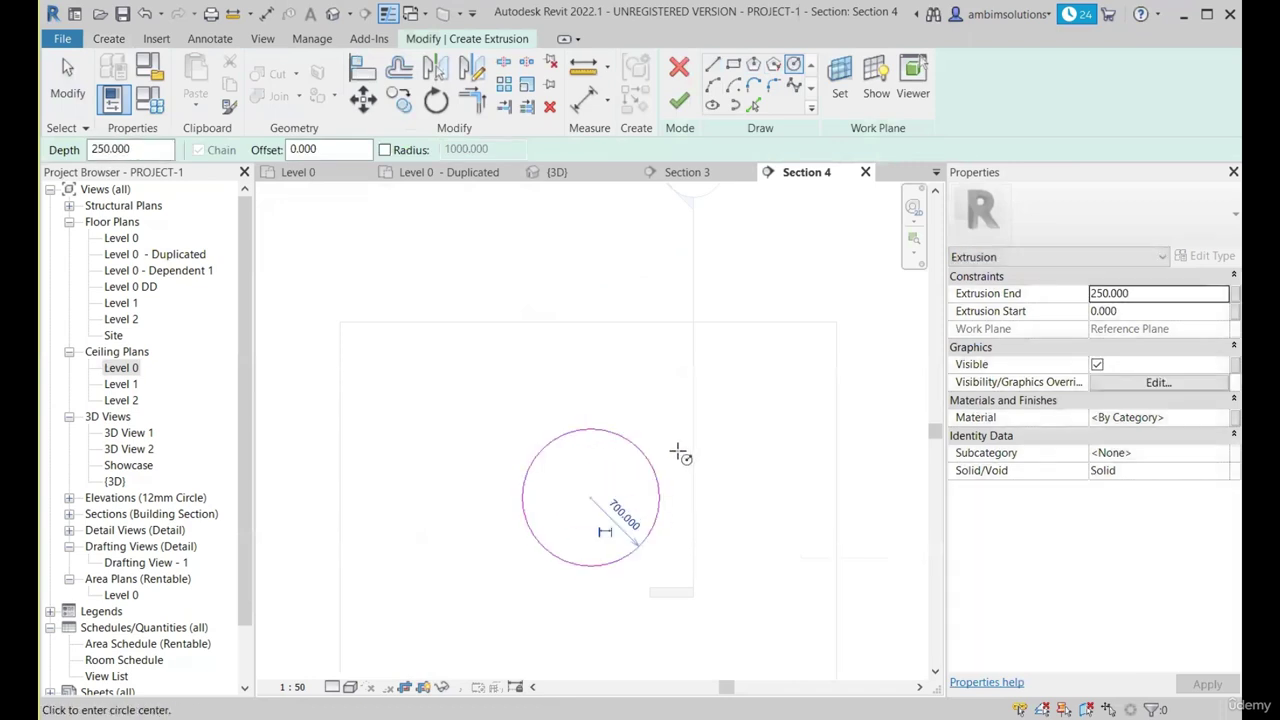
{"action": "left_click", "coordinate": [679, 101]}
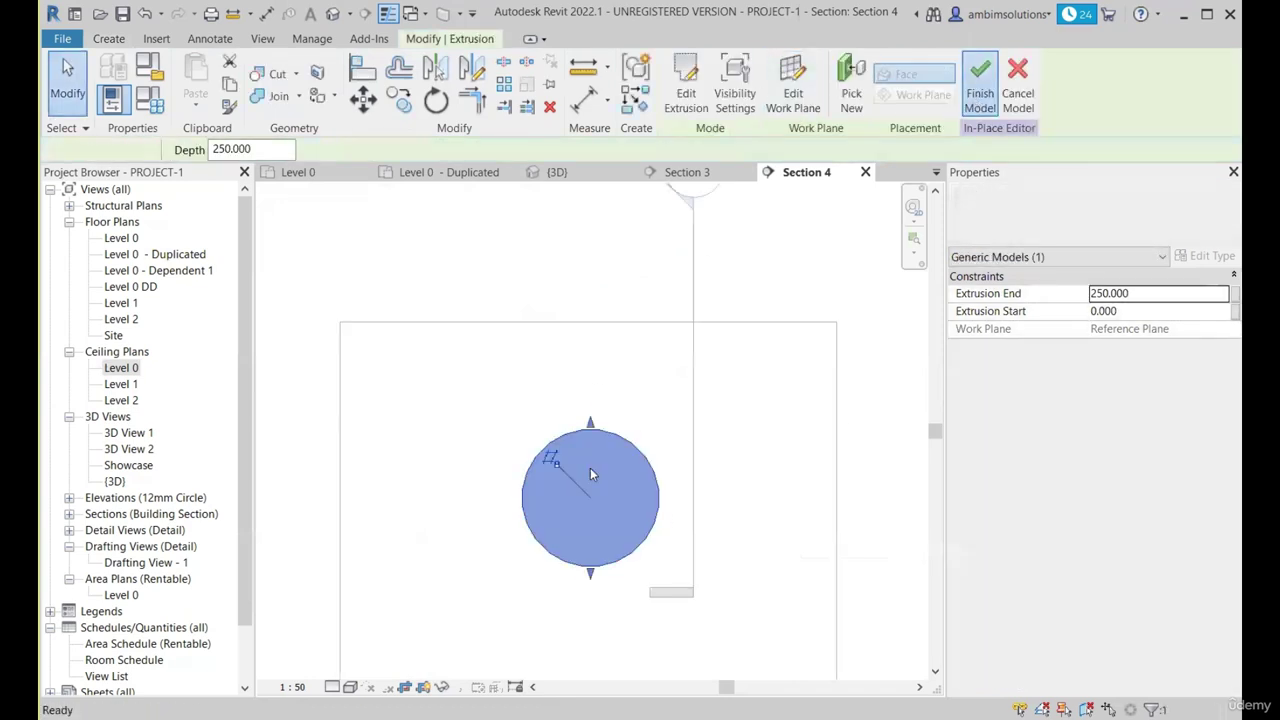
{"action": "left_click", "coordinate": [974, 98]}
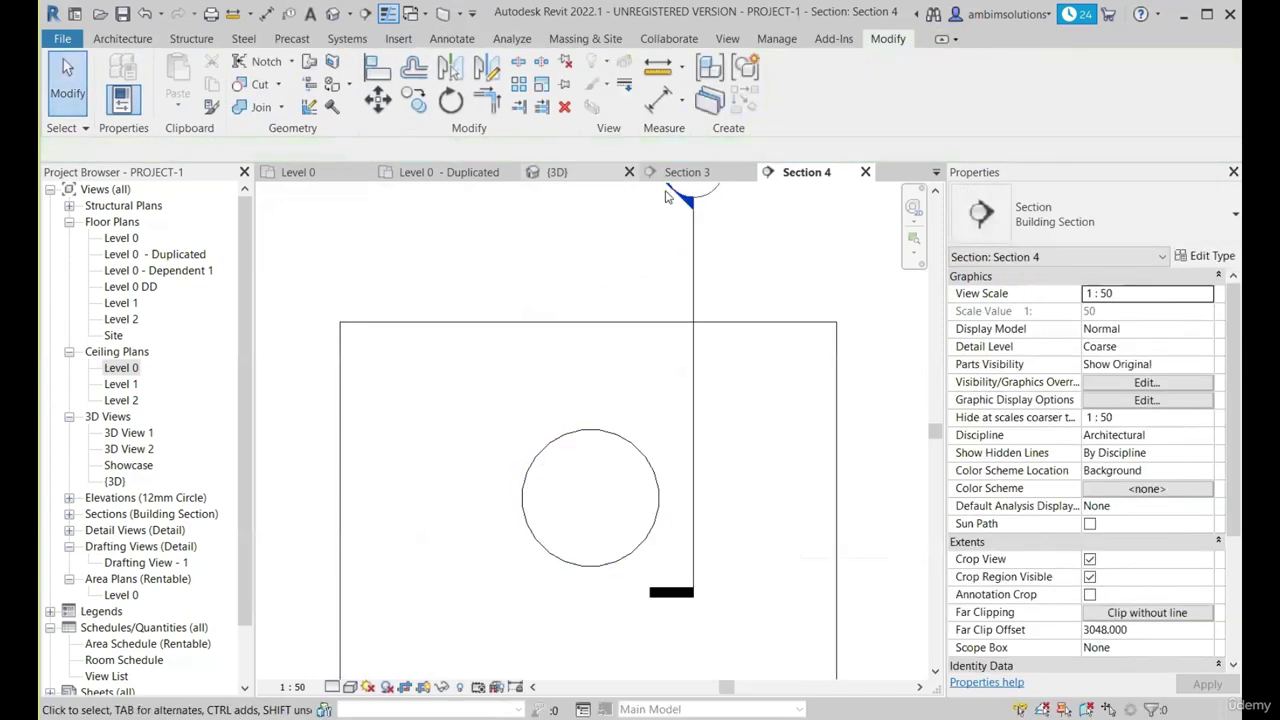
In the Level 0 - Duplicated floor plan, stretch both ends of the new cylinder so it extends across the vertical section line.
{"action": "left_click", "coordinate": [437, 178]}
{"action": "left_click", "coordinate": [652, 430]}
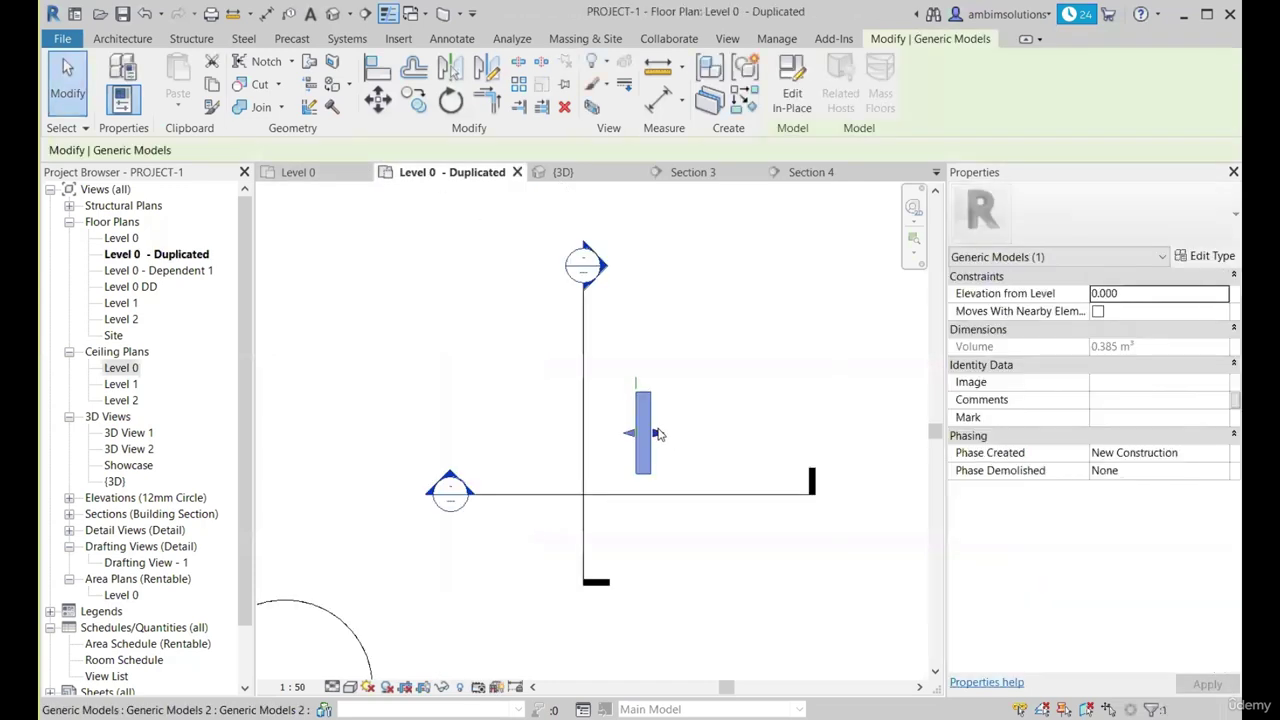
{"action": "left_click_drag", "start_coordinate": [658, 433], "coordinate": [436, 430]}
{"action": "left_click_drag", "start_coordinate": [863, 433], "coordinate": [690, 433]}
{"action": "left_click_drag", "start_coordinate": [452, 434], "coordinate": [524, 433]}
{"action": "left_click_drag", "start_coordinate": [690, 434], "coordinate": [737, 434]}
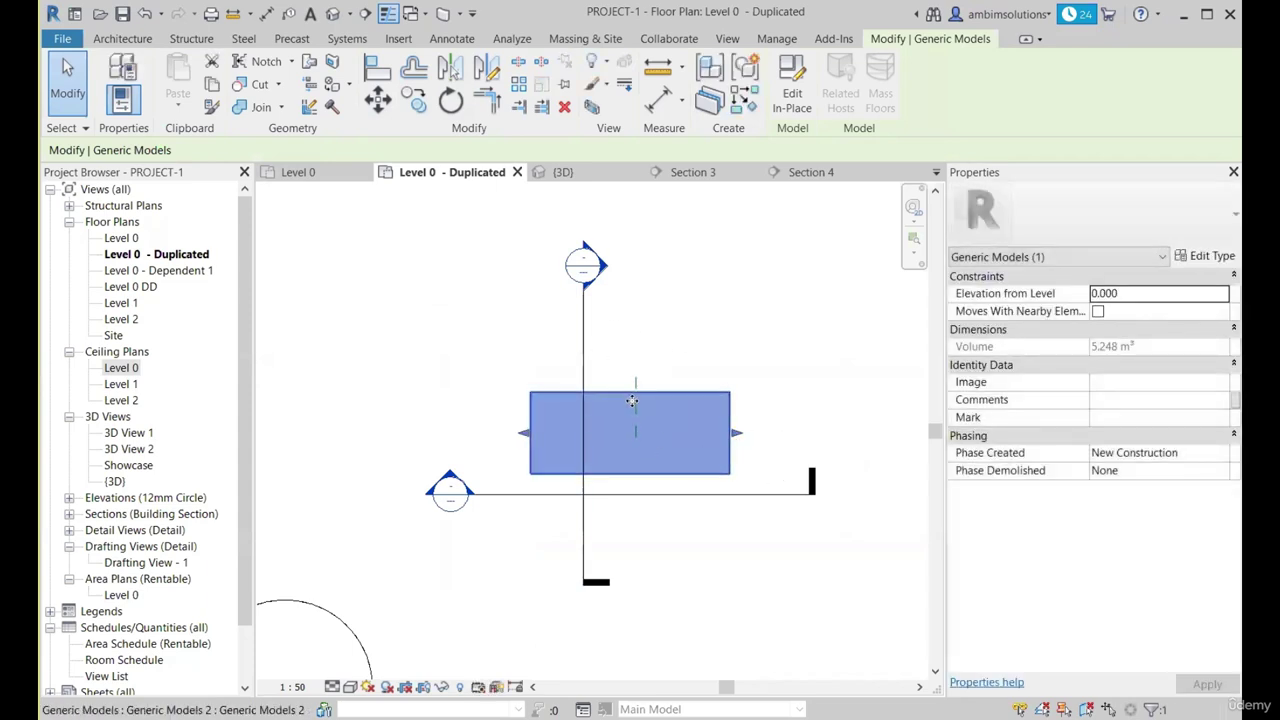
Examine the upright and the horizontal cylinder in the 3D view from several angles, comparing the extrusion direction of each.
{"action": "left_click", "coordinate": [461, 207]}
{"action": "left_click", "coordinate": [587, 177]}
{"action": "scroll", "coordinate": [714, 437], "scroll_direction": "down", "scroll_amount": 5}
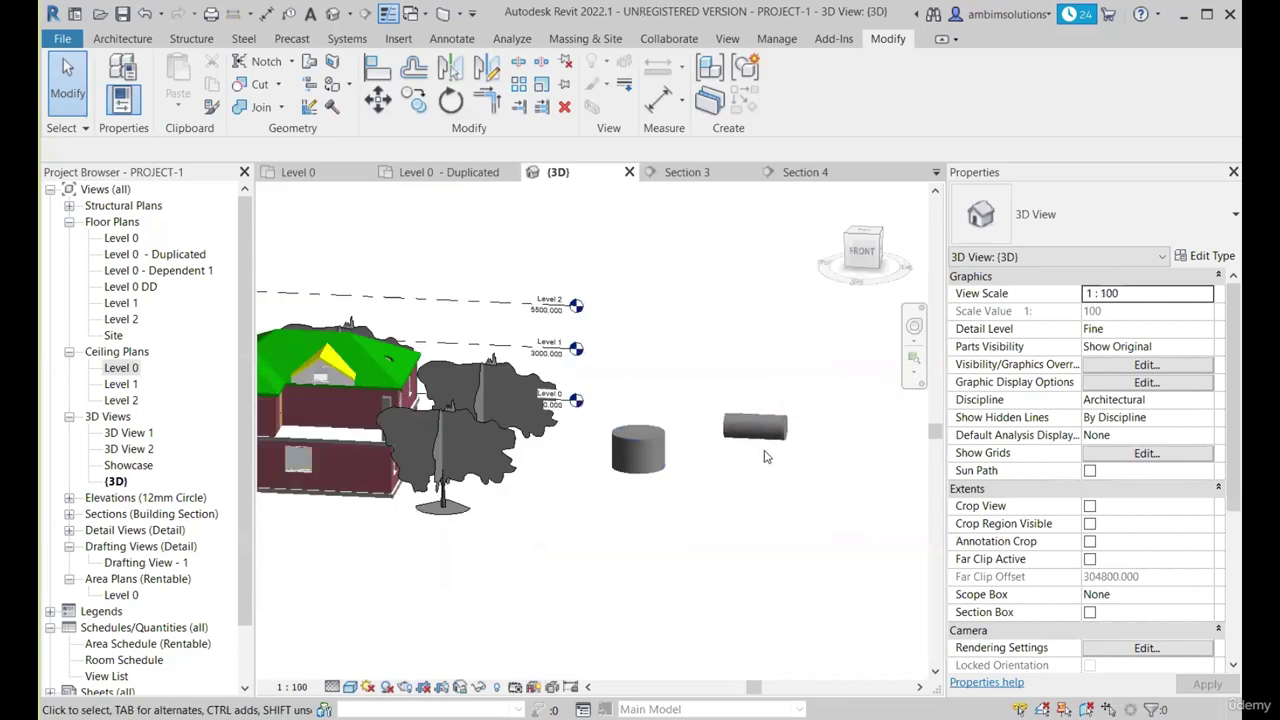
{"action": "middle_click_drag", "start_coordinate": [766, 457], "coordinate": [770, 575], "text": "shift"}
{"action": "scroll", "coordinate": [648, 452], "scroll_direction": "up", "scroll_amount": 3}
{"action": "left_click", "coordinate": [606, 450]}
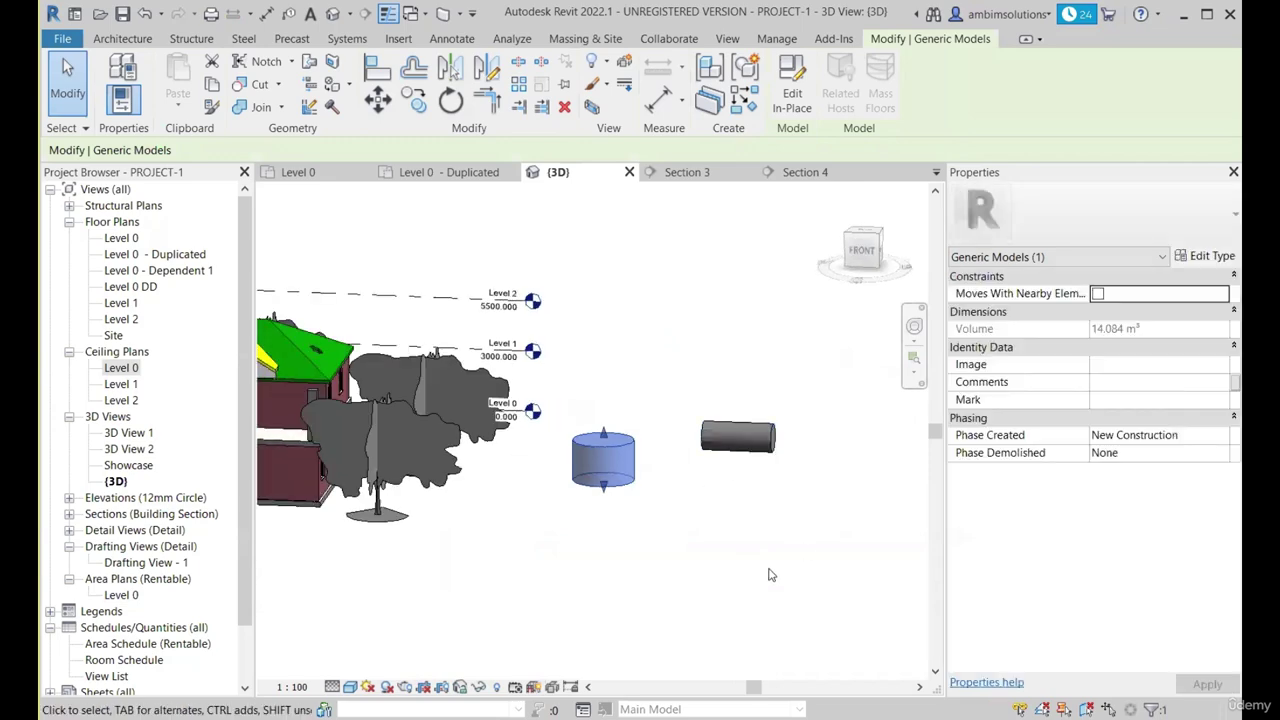
{"action": "scroll", "coordinate": [675, 474], "scroll_direction": "up", "scroll_amount": 3}
{"action": "left_click", "coordinate": [783, 432]}
{"action": "middle_click_drag", "start_coordinate": [815, 477], "coordinate": [748, 460], "text": "shift"}
{"action": "scroll", "coordinate": [565, 388], "scroll_direction": "up", "scroll_amount": 2}
{"action": "left_click", "coordinate": [565, 388]}
{"action": "scroll", "coordinate": [556, 460], "scroll_direction": "down", "scroll_amount": 2}
{"action": "middle_click_drag", "start_coordinate": [694, 514], "coordinate": [734, 513], "text": "shift"}
{"action": "scroll", "coordinate": [515, 427], "scroll_direction": "up", "scroll_amount": 3}
{"action": "scroll", "coordinate": [512, 444], "scroll_direction": "down", "scroll_amount": 5}
{"action": "scroll", "coordinate": [600, 445], "scroll_direction": "up", "scroll_amount": 4}
{"action": "middle_click_drag", "start_coordinate": [600, 445], "coordinate": [440, 437]}
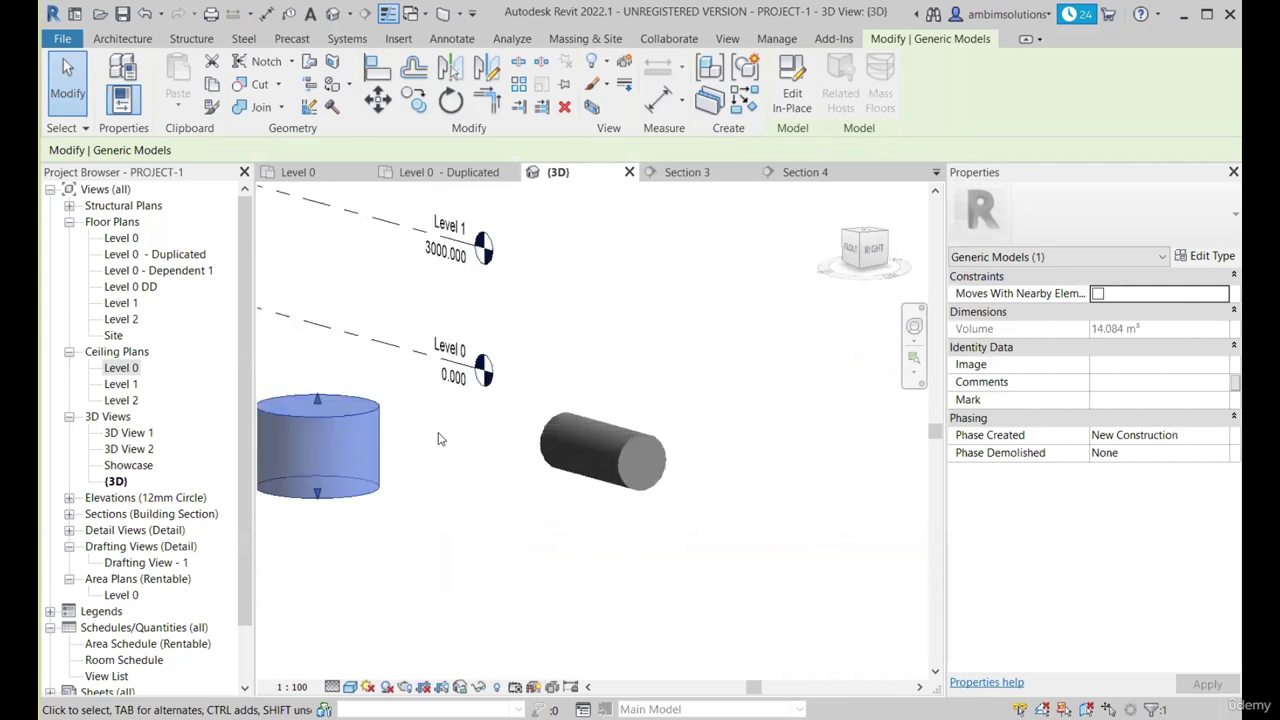
{"action": "scroll", "coordinate": [520, 438], "scroll_direction": "up", "scroll_amount": 2}
{"action": "scroll", "coordinate": [659, 447], "scroll_direction": "down", "scroll_amount": 2}
{"action": "middle_click_drag", "start_coordinate": [513, 480], "coordinate": [744, 443], "text": "shift"}
{"action": "left_click", "coordinate": [660, 455]}
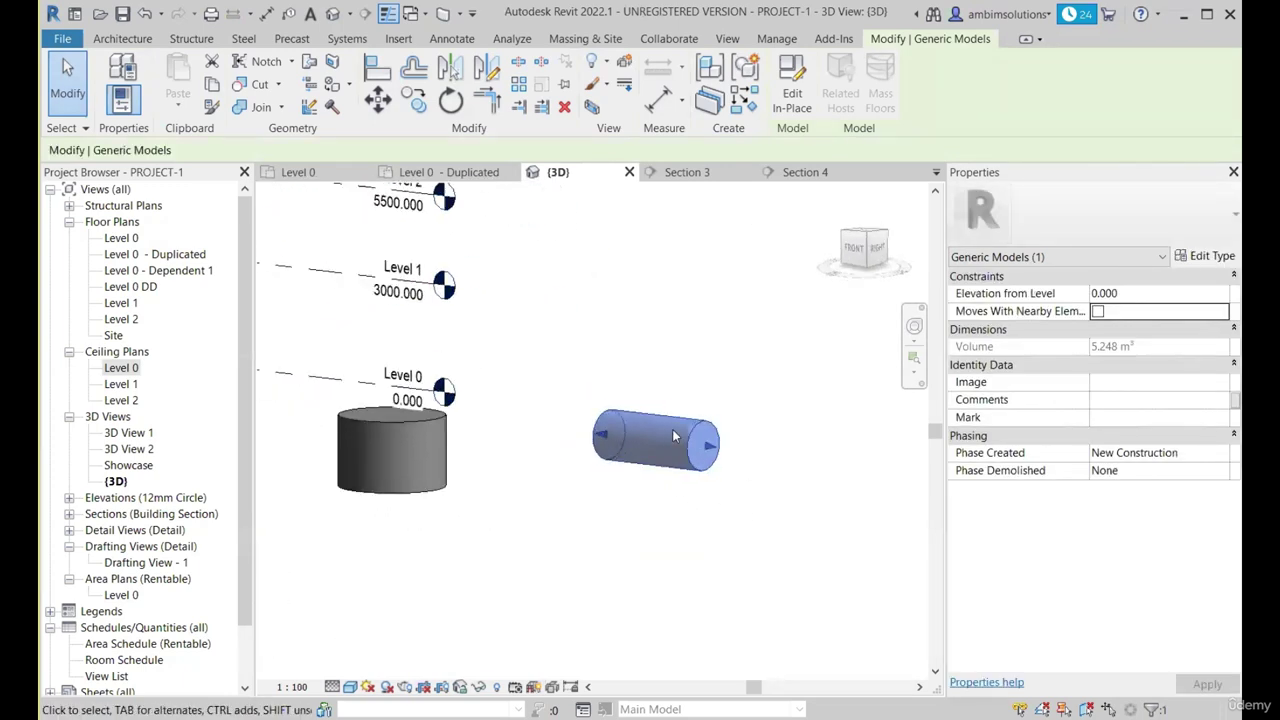
{"action": "scroll", "coordinate": [744, 443], "scroll_direction": "up", "scroll_amount": 2}
{"action": "scroll", "coordinate": [504, 604], "scroll_direction": "down", "scroll_amount": 3}
{"action": "scroll", "coordinate": [461, 597], "scroll_direction": "down", "scroll_amount": 1}
{"action": "middle_click_drag", "start_coordinate": [463, 597], "coordinate": [563, 558], "text": "shift"}
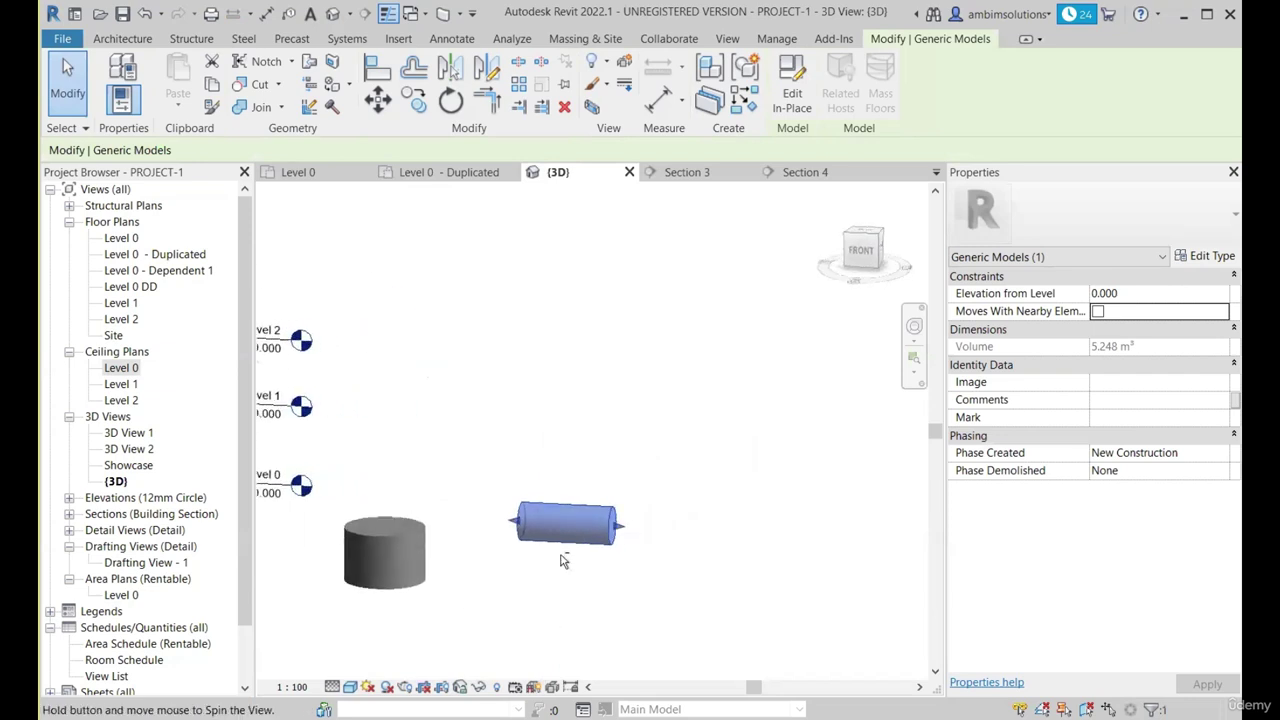
Shorten the horizontal cylinder in the 3D view to about half its length using its end shape handles, and deselect it.
{"action": "scroll", "coordinate": [558, 528], "scroll_direction": "up", "scroll_amount": 2}
{"action": "middle_click_drag", "start_coordinate": [557, 461], "coordinate": [600, 530], "text": "shift"}
{"action": "mouse_move", "coordinate": [603, 520]}
{"action": "left_mouse_down"}
{"action": "mouse_move", "coordinate": [537, 511]}
{"action": "mouse_move", "coordinate": [580, 521]}
{"action": "left_mouse_up"}
{"action": "mouse_move", "coordinate": [582, 524]}
{"action": "middle_mouse_down", "text": "shift"}
{"action": "mouse_move", "coordinate": [611, 557]}
{"action": "mouse_move", "coordinate": [590, 520]}
{"action": "middle_mouse_up", "text": "shift"}
{"action": "scroll", "coordinate": [588, 515], "scroll_direction": "up", "scroll_amount": 1}
{"action": "left_click_drag", "start_coordinate": [588, 512], "coordinate": [530, 506]}
{"action": "middle_click_drag", "start_coordinate": [531, 507], "coordinate": [605, 581], "text": "shift"}
{"action": "scroll", "coordinate": [606, 582], "scroll_direction": "down", "scroll_amount": 1}
{"action": "scroll", "coordinate": [606, 580], "scroll_direction": "down", "scroll_amount": 2}
{"action": "left_click_drag", "start_coordinate": [505, 532], "coordinate": [460, 532]}
{"action": "middle_click_drag", "start_coordinate": [470, 525], "coordinate": [556, 397], "text": "shift"}
{"action": "scroll", "coordinate": [594, 540], "scroll_direction": "up", "scroll_amount": 1}
{"action": "left_click_drag", "start_coordinate": [556, 530], "coordinate": [487, 524]}
{"action": "mouse_move", "coordinate": [489, 524]}
{"action": "left_mouse_down"}
{"action": "mouse_move", "coordinate": [617, 541]}
{"action": "mouse_move", "coordinate": [477, 523]}
{"action": "left_mouse_up"}
{"action": "scroll", "coordinate": [515, 530], "scroll_direction": "up", "scroll_amount": 2}
{"action": "scroll", "coordinate": [545, 551], "scroll_direction": "down", "scroll_amount": 1}
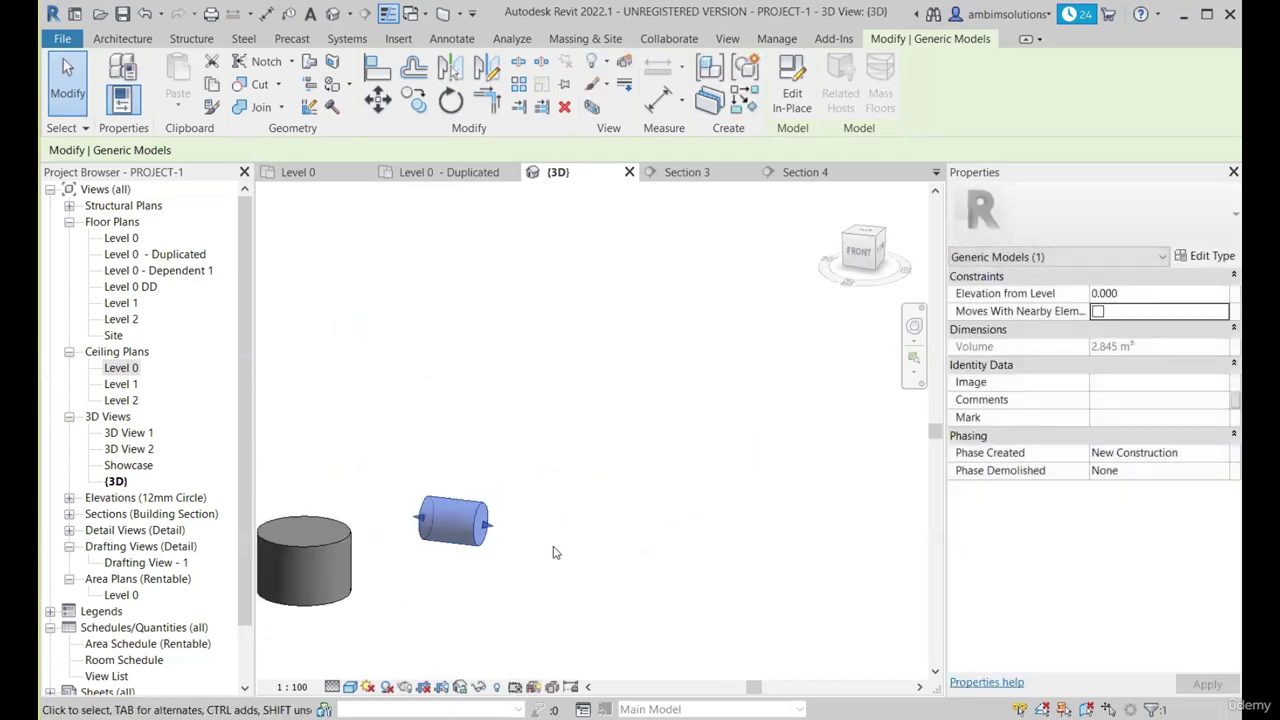
{"action": "left_click", "coordinate": [612, 490]}
{"action": "scroll", "coordinate": [614, 490], "scroll_direction": "down", "scroll_amount": 2}
{"action": "scroll", "coordinate": [432, 524], "scroll_direction": "up", "scroll_amount": 2}
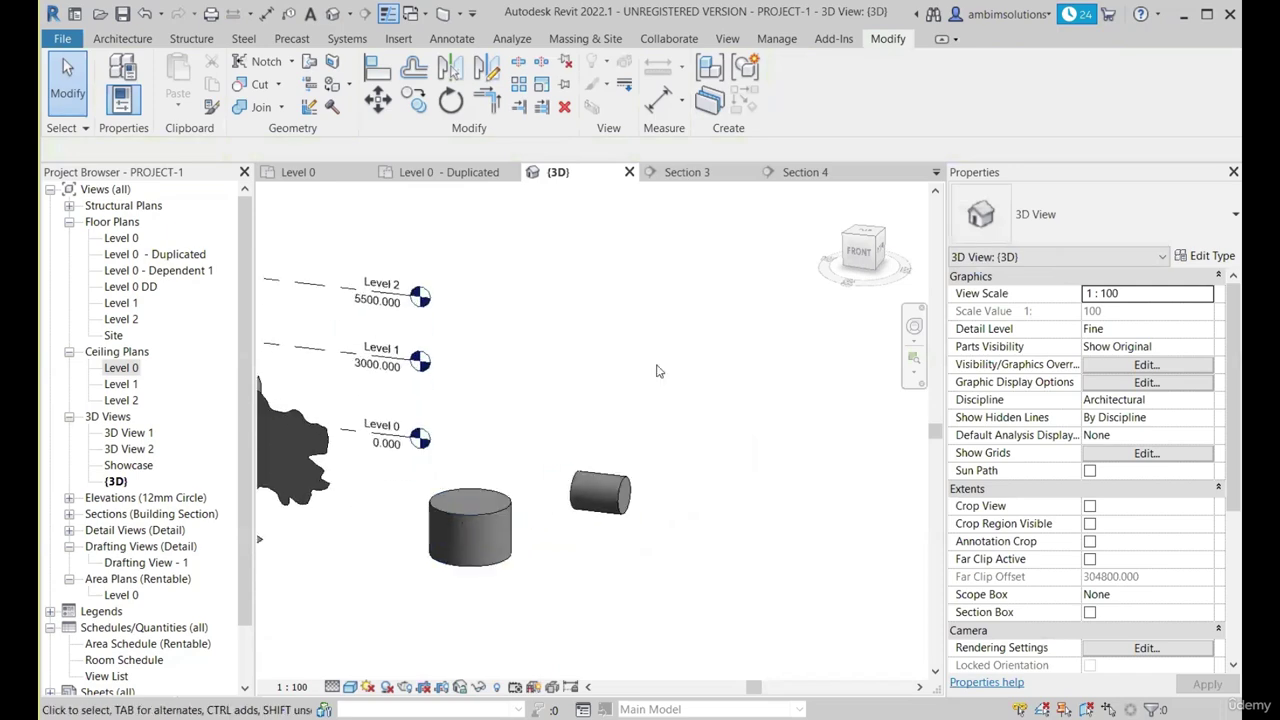
Close the Section 4 and Section 3 views and return to the Level 0 - Duplicated floor plan.
{"action": "left_click", "coordinate": [865, 172]}
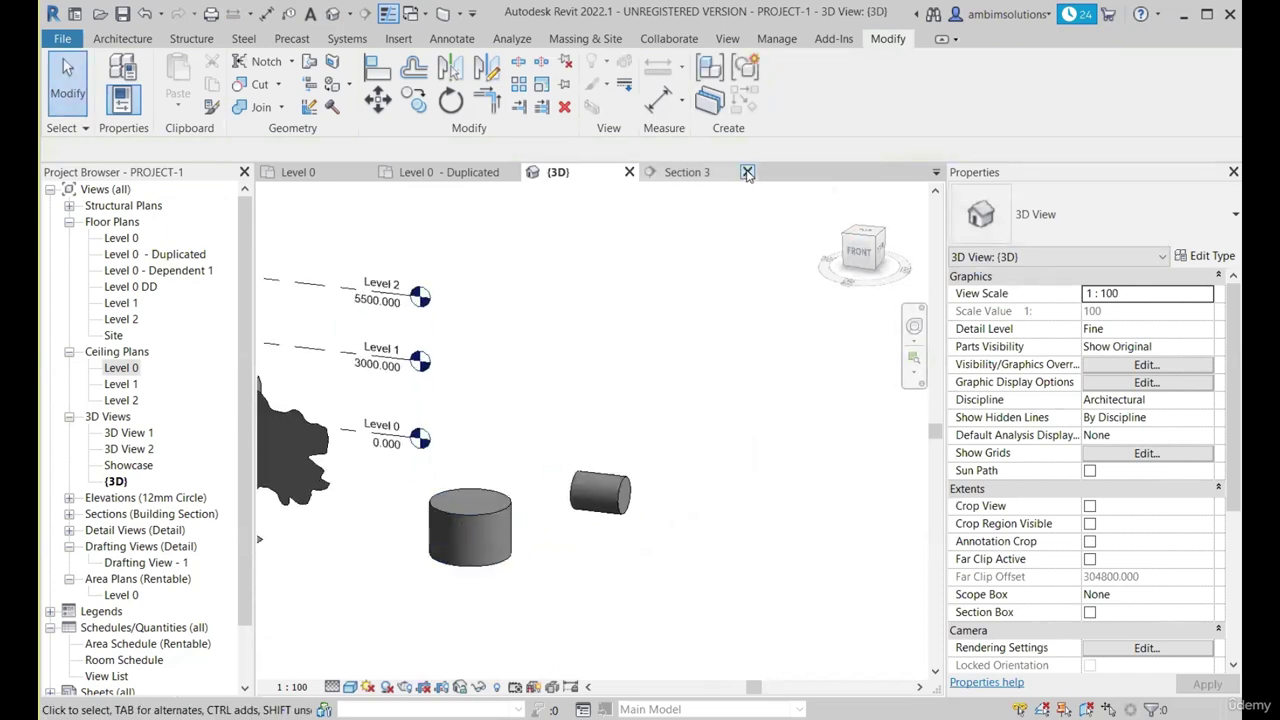
{"action": "left_click", "coordinate": [745, 172]}
{"action": "scroll", "coordinate": [663, 351], "scroll_direction": "up", "scroll_amount": 2}
{"action": "left_click", "coordinate": [443, 174]}
{"action": "scroll", "coordinate": [578, 415], "scroll_direction": "down", "scroll_amount": 2}
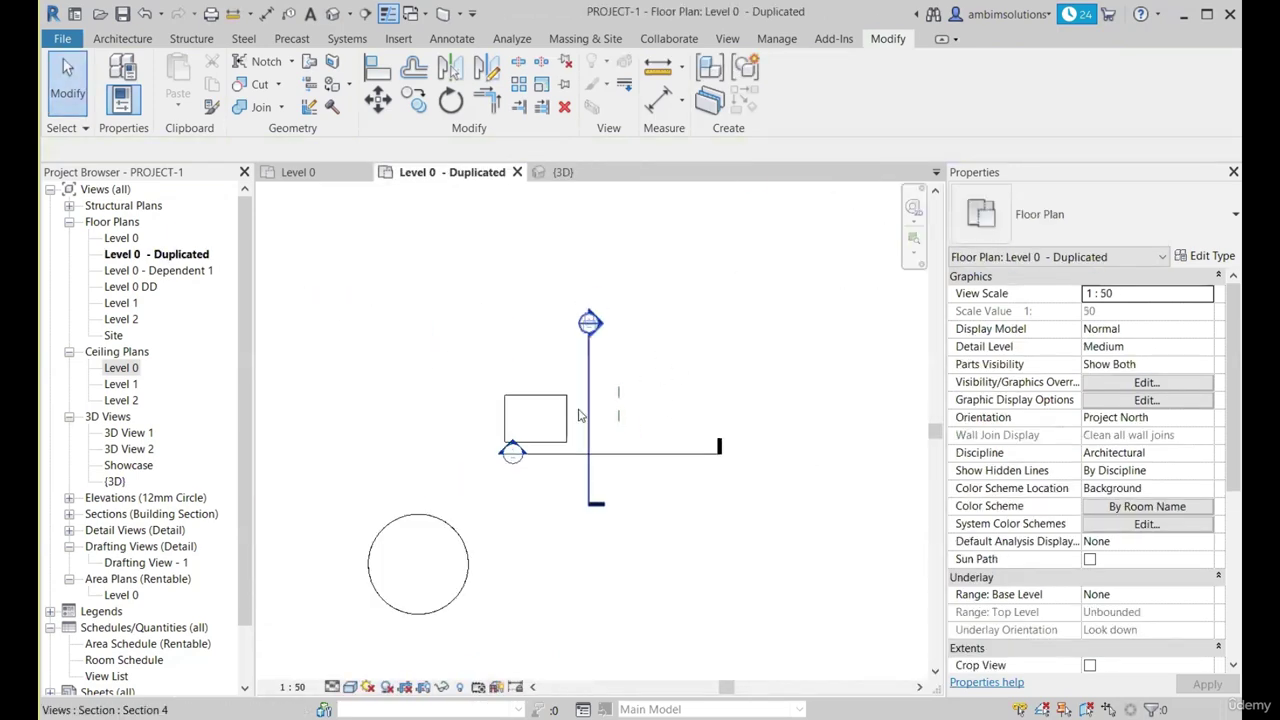
{"action": "left_click", "coordinate": [562, 408]}
{"action": "scroll", "coordinate": [600, 420], "scroll_direction": "down", "scroll_amount": 1}
{"action": "left_click", "coordinate": [680, 429]}
{"action": "scroll", "coordinate": [572, 453], "scroll_direction": "down", "scroll_amount": 2}
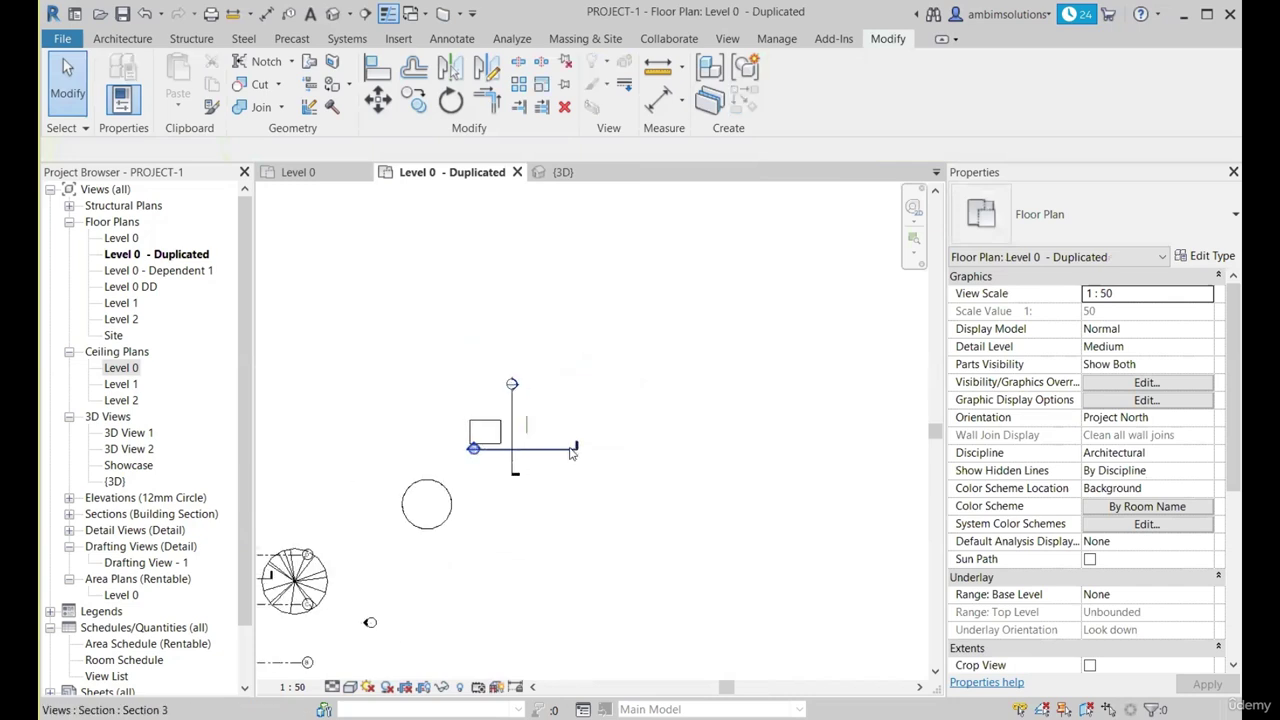
{"action": "left_click", "coordinate": [527, 430]}
{"action": "scroll", "coordinate": [540, 430], "scroll_direction": "up", "scroll_amount": 1}
{"action": "left_click", "coordinate": [663, 451]}
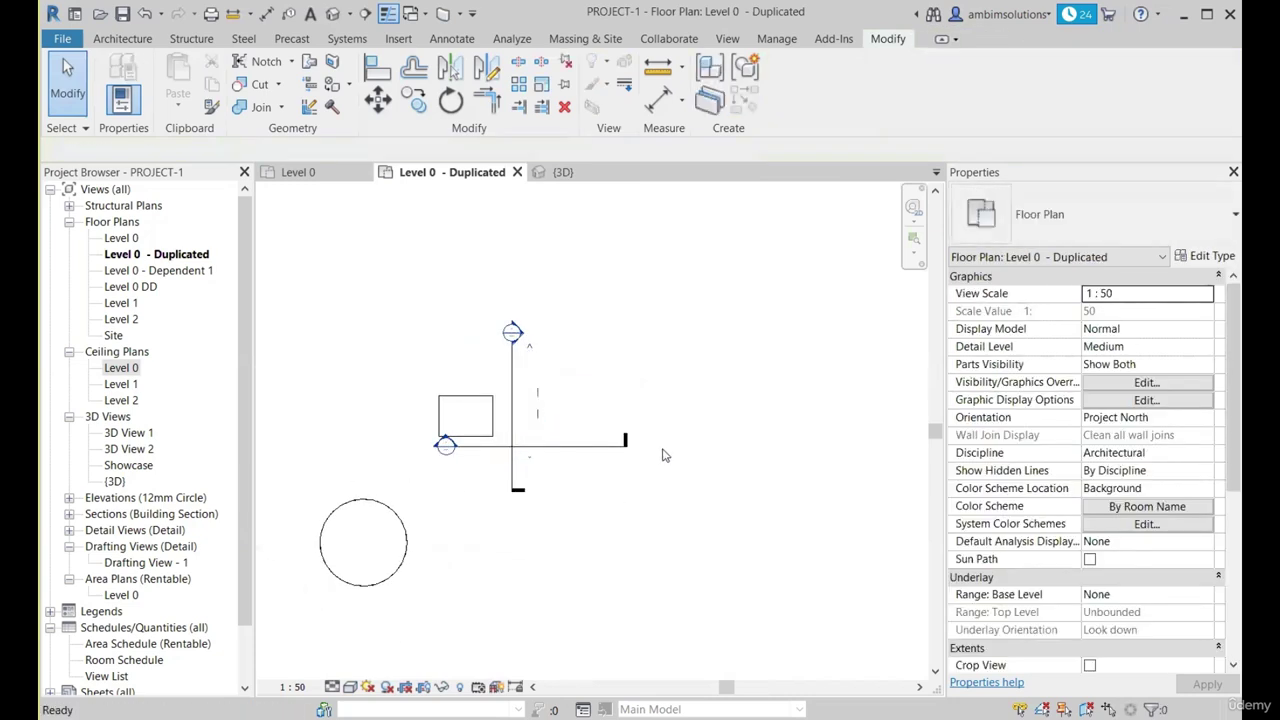
{"action": "scroll", "coordinate": [663, 451], "scroll_direction": "down", "scroll_amount": 1}
Start a new in-place model in the Generic Models category with the name Generic Models 3.
{"action": "left_click", "coordinate": [123, 39]}
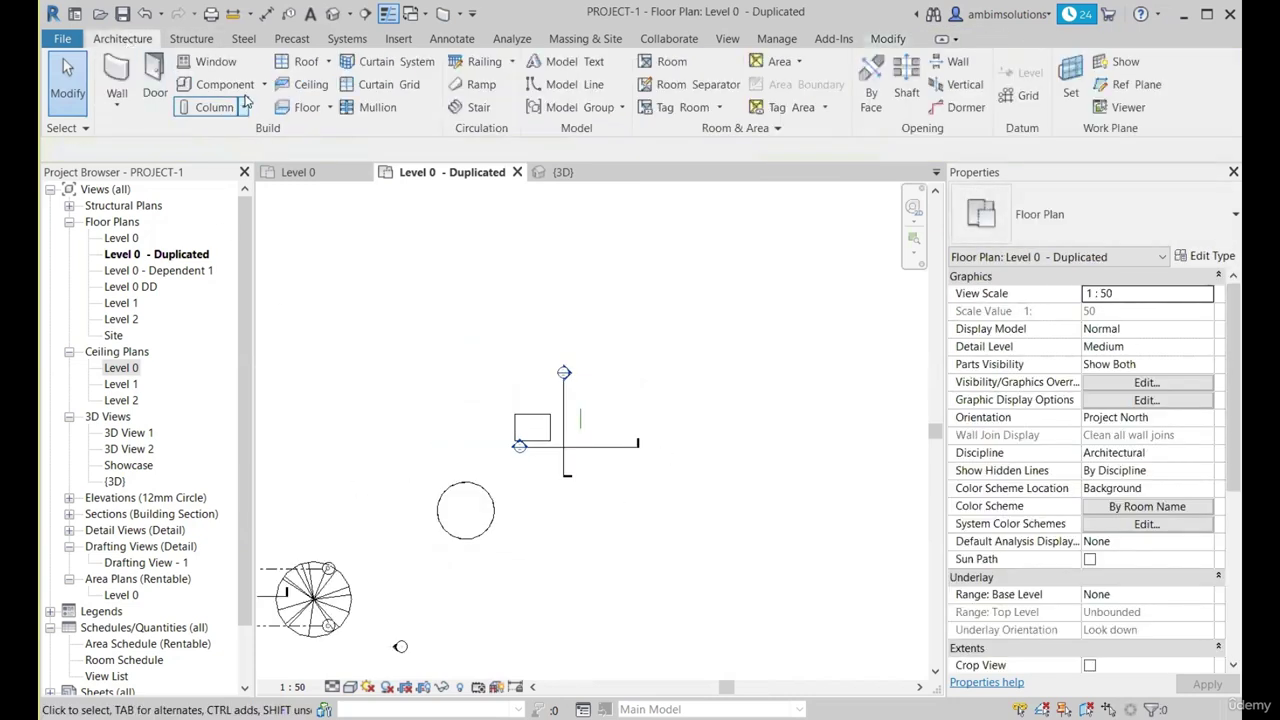
{"action": "left_click", "coordinate": [263, 85]}
{"action": "left_click", "coordinate": [250, 156]}
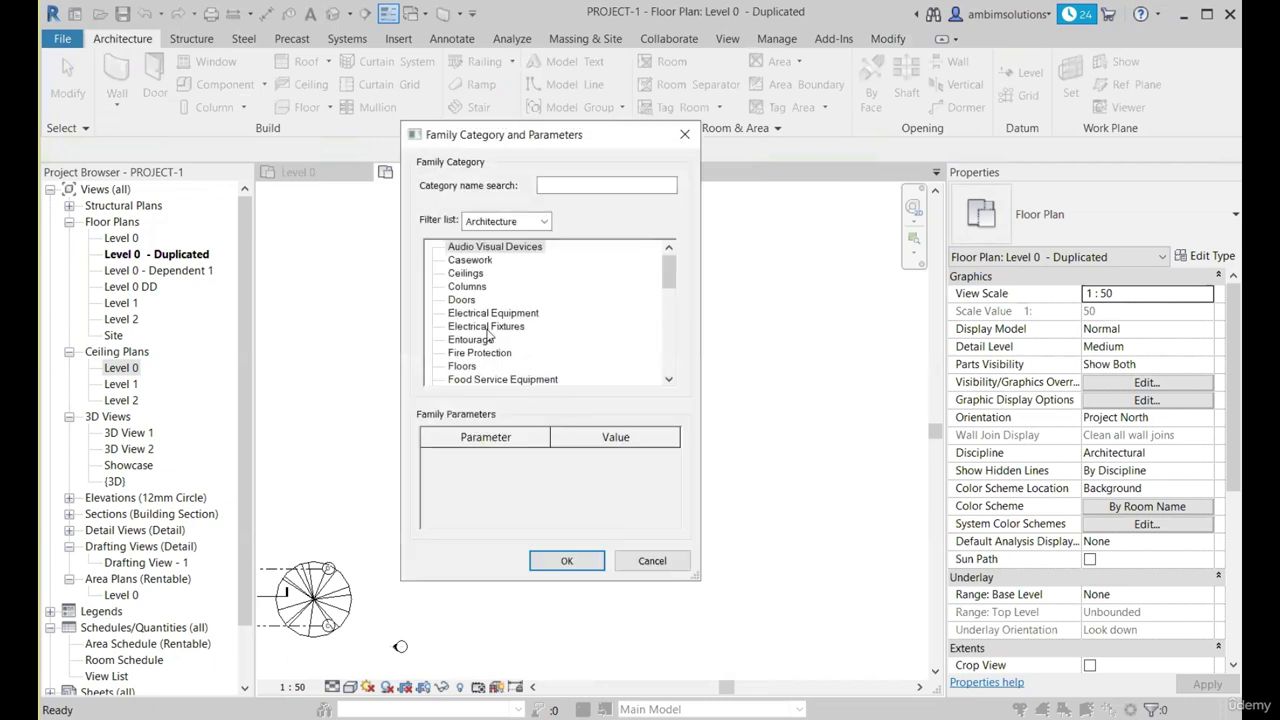
{"action": "scroll", "coordinate": [486, 338], "scroll_direction": "down", "scroll_amount": 2}
{"action": "scroll", "coordinate": [486, 338], "scroll_direction": "down", "scroll_amount": 1}
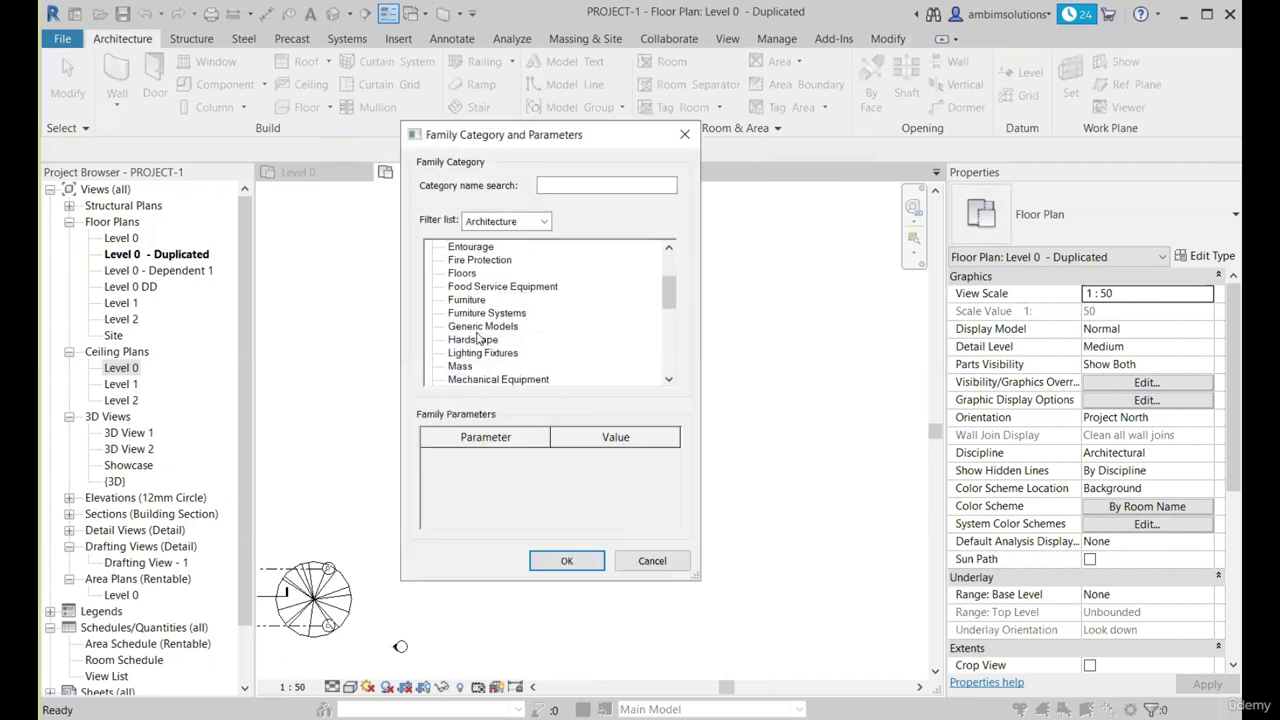
{"action": "left_click", "coordinate": [566, 560]}
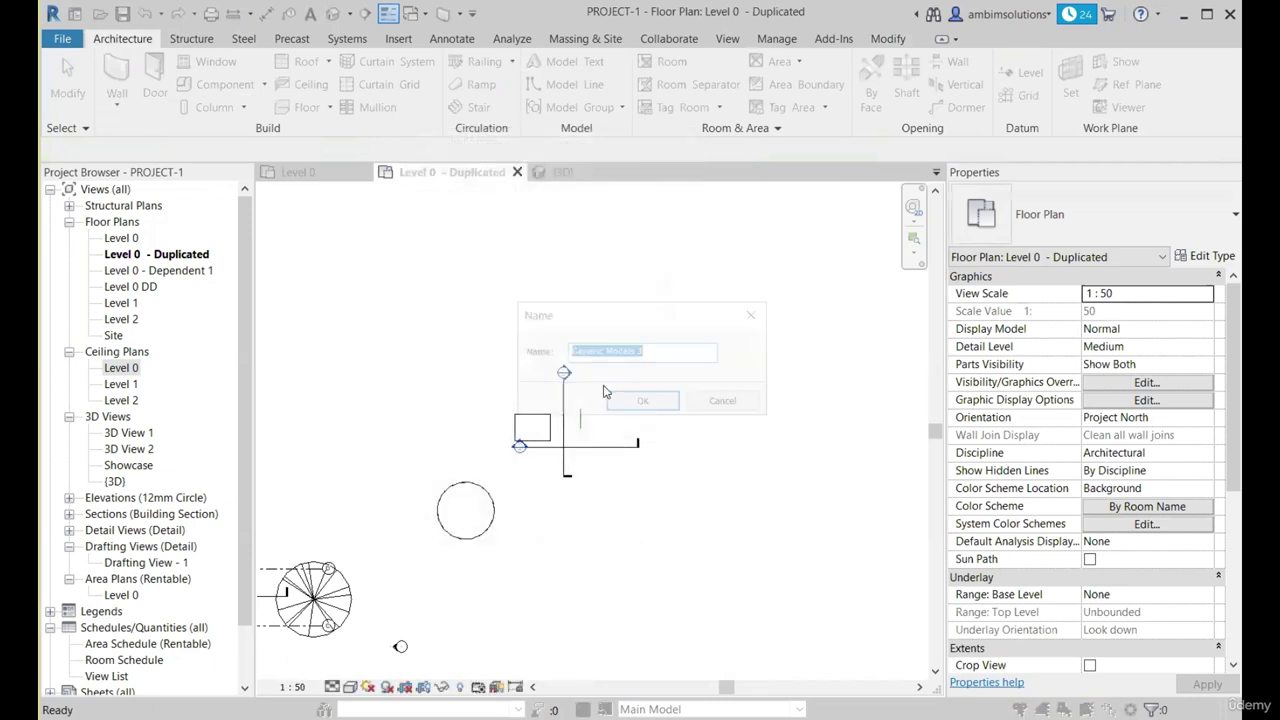
{"action": "left_click", "coordinate": [650, 406]}
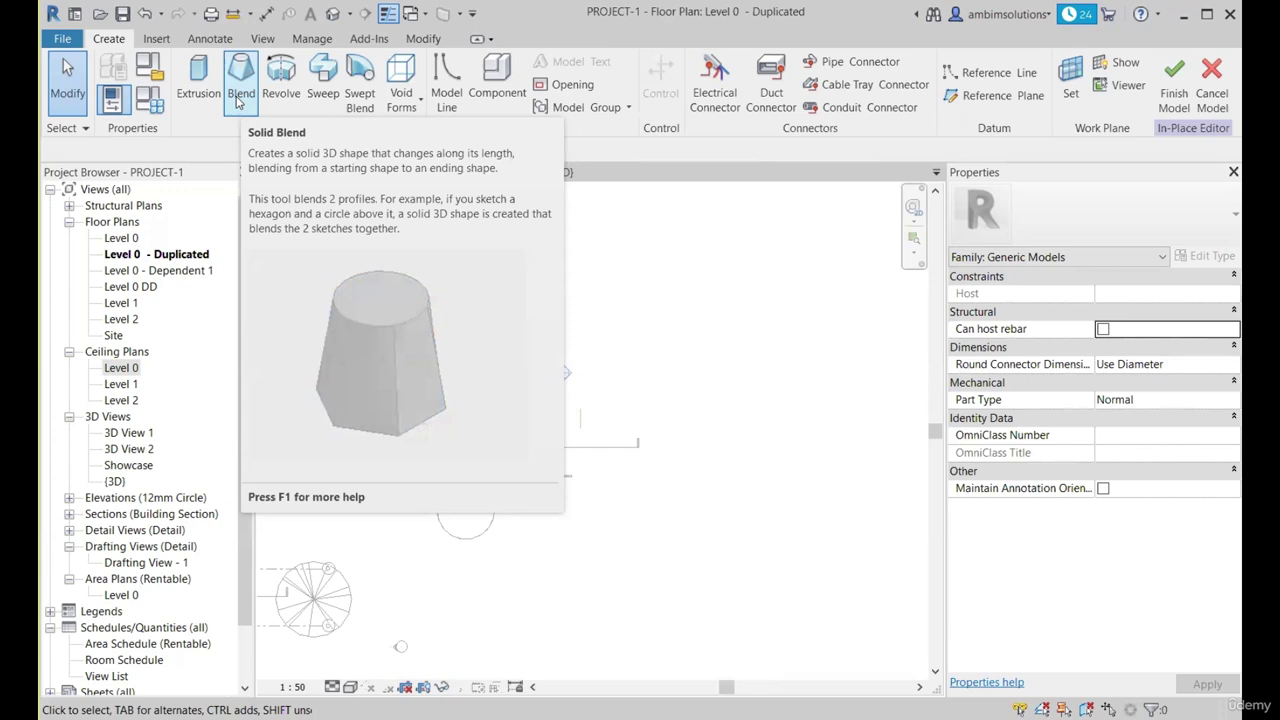
Start a Blend and sketch its base boundary as a rectangle of about 3200 by 1900 mm in the empty area right of the section lines.
{"action": "scroll", "coordinate": [464, 329], "scroll_direction": "down", "scroll_amount": 2}
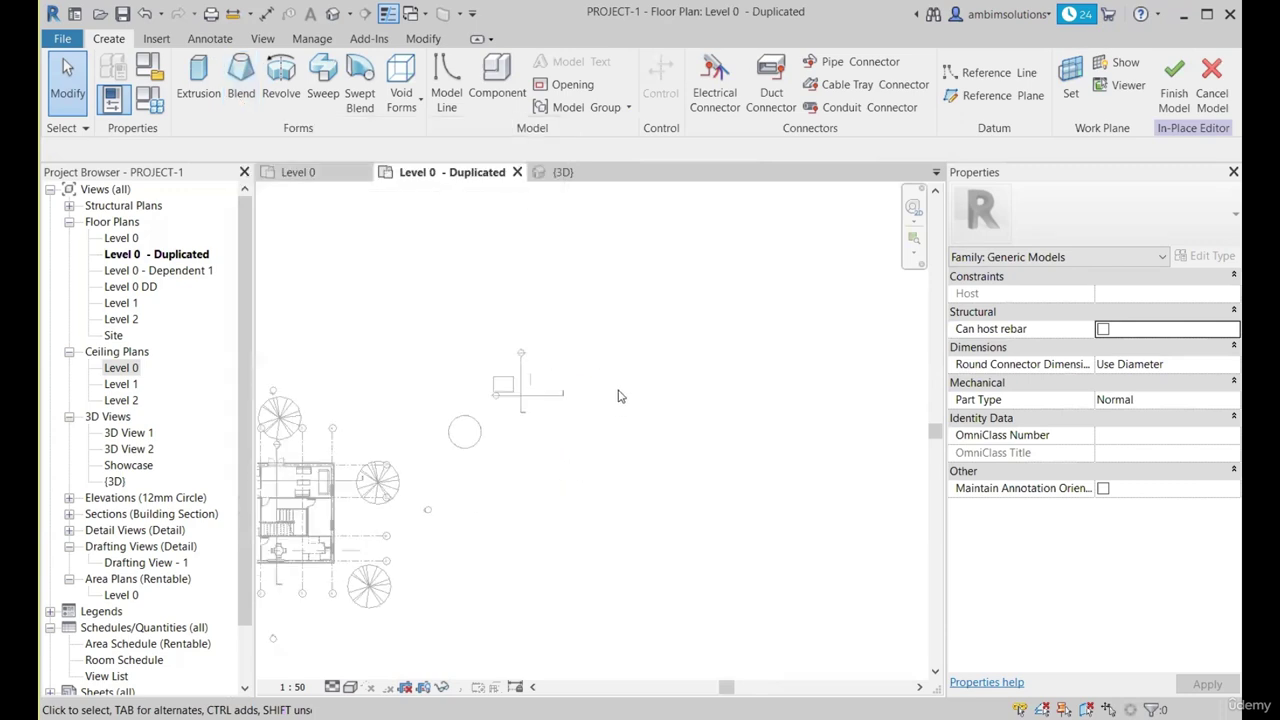
{"action": "scroll", "coordinate": [606, 390], "scroll_direction": "up", "scroll_amount": 1}
{"action": "left_click", "coordinate": [240, 95]}
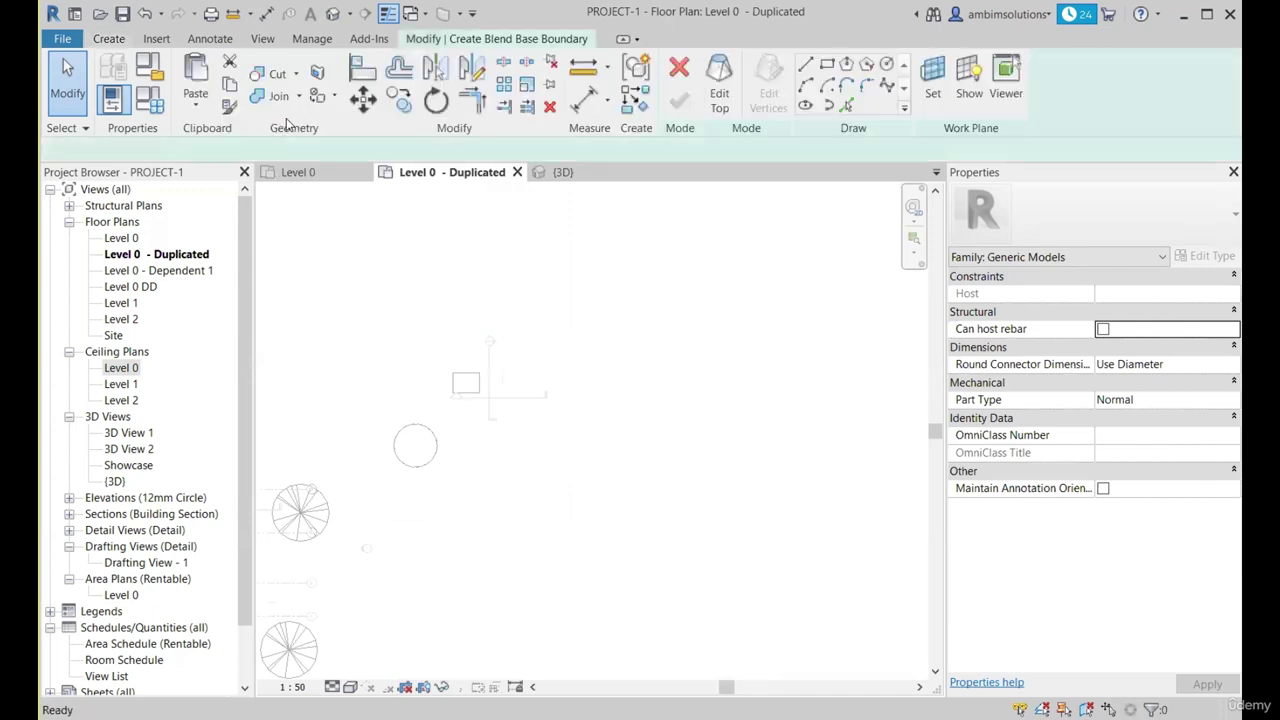
{"action": "left_click", "coordinate": [719, 97]}
{"action": "left_click", "coordinate": [1132, 693]}
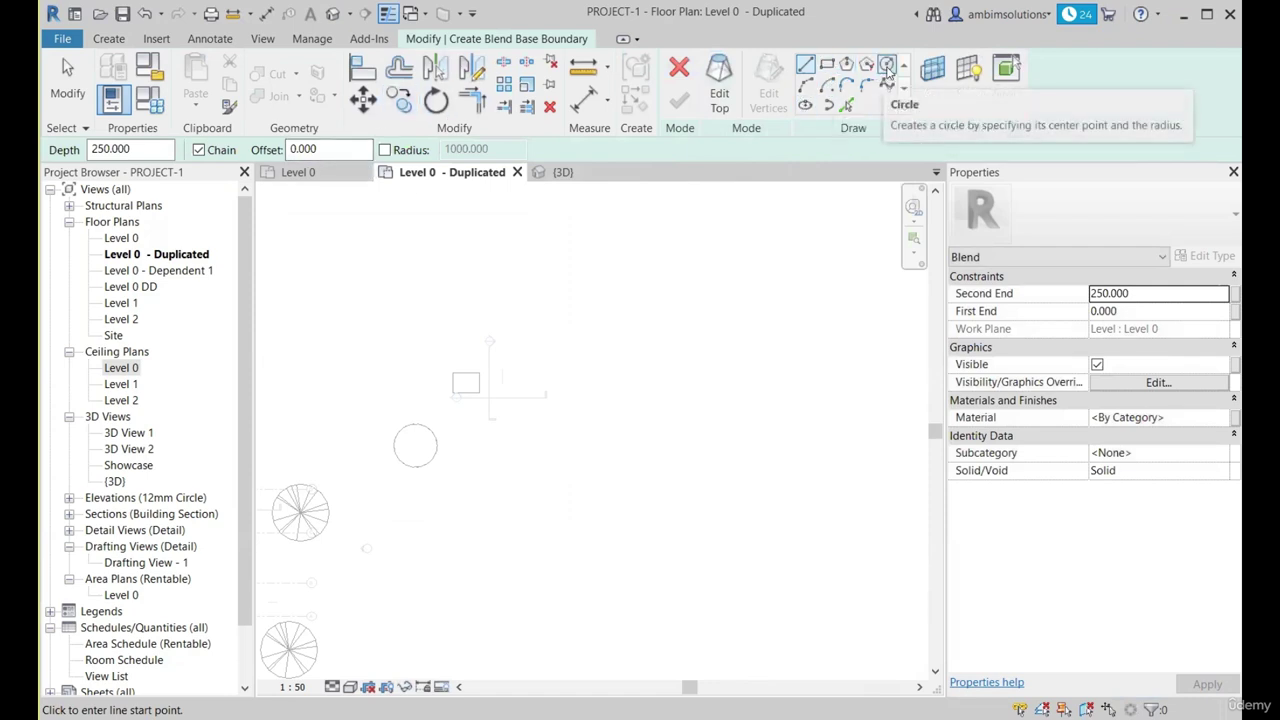
{"action": "left_click", "coordinate": [826, 64]}
{"action": "scroll", "coordinate": [628, 332], "scroll_direction": "up", "scroll_amount": 2}
{"action": "left_click", "coordinate": [580, 351]}
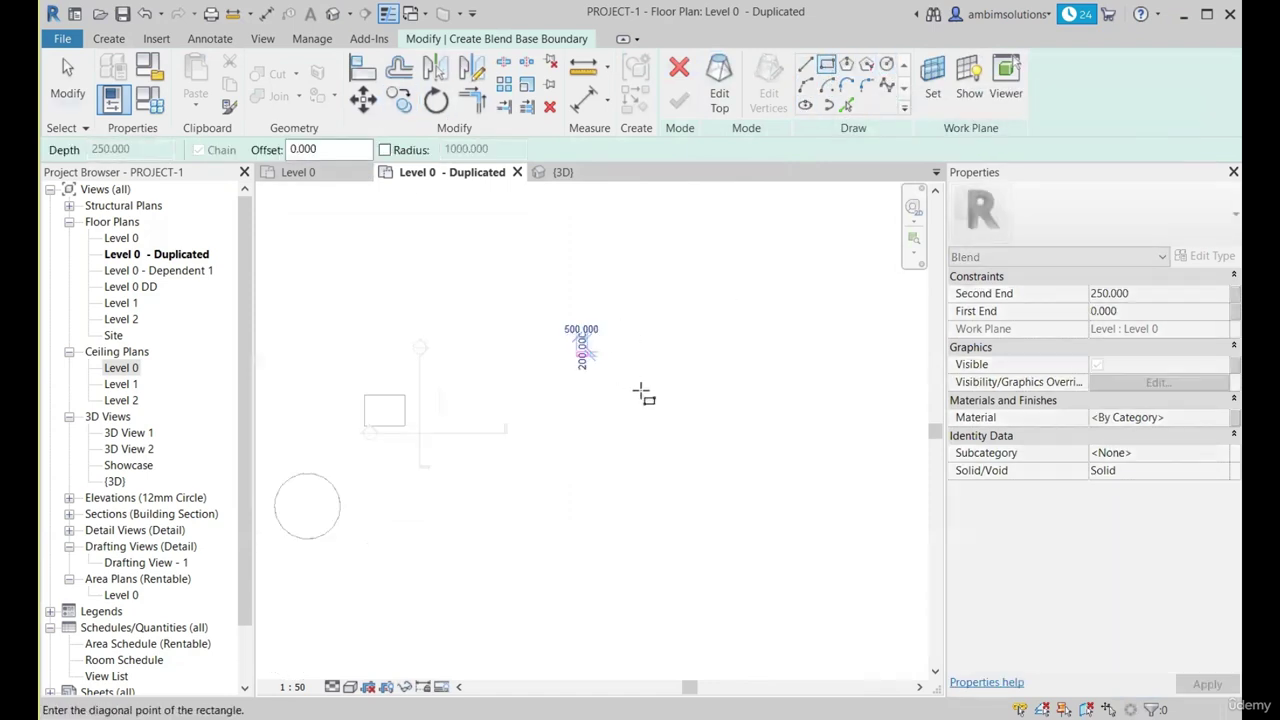
{"action": "left_click", "coordinate": [652, 400]}
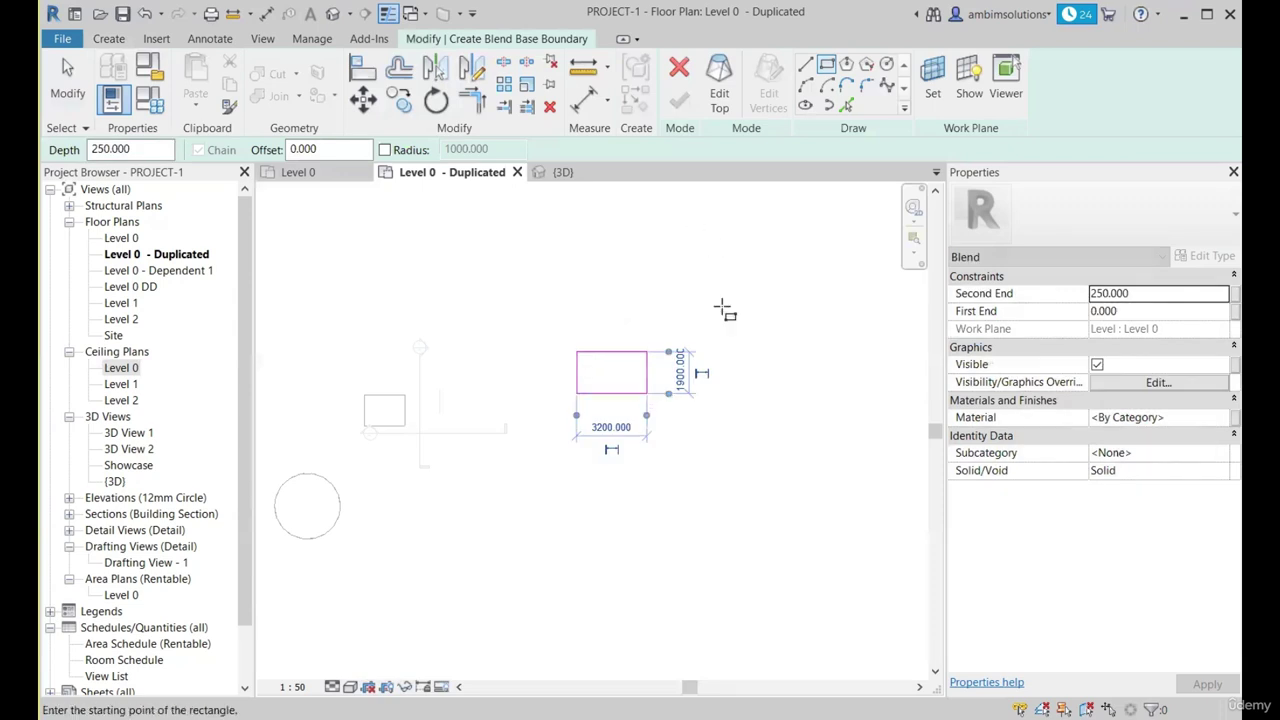
{"action": "scroll", "coordinate": [700, 300], "scroll_direction": "up", "scroll_amount": 2}
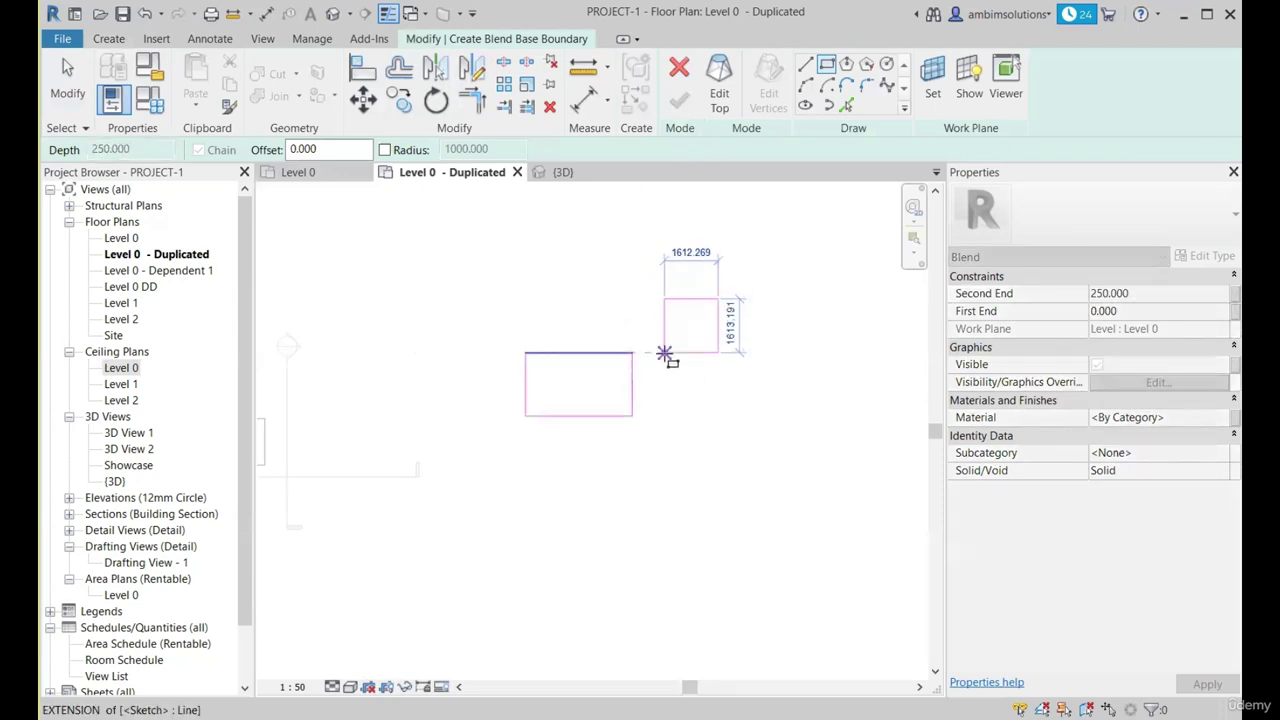
{"action": "key", "text": "Escape"}
{"action": "key", "text": "Escape"}
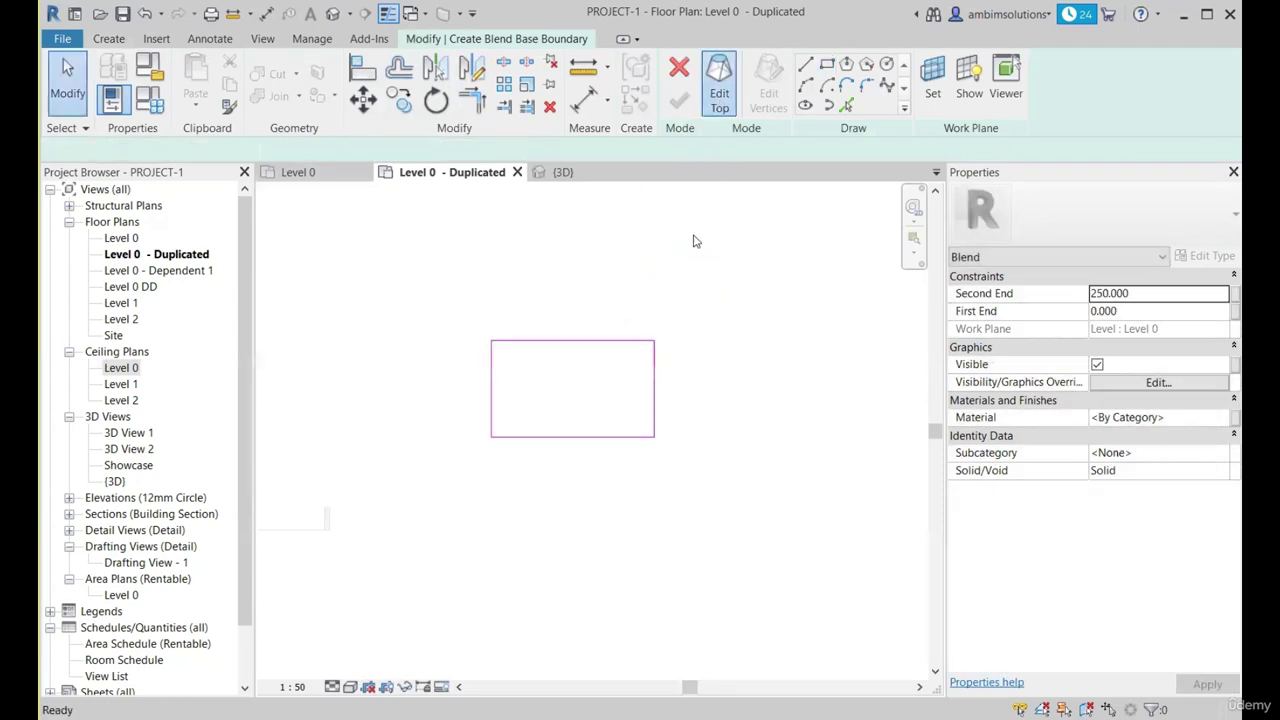
Sketch the blend's top boundary as a circle of about 700 mm radius inside the base rectangle, and finish the blend.
{"action": "left_click", "coordinate": [719, 80]}
{"action": "left_click", "coordinate": [887, 65]}
{"action": "scroll", "coordinate": [565, 390], "scroll_direction": "up", "scroll_amount": 2}
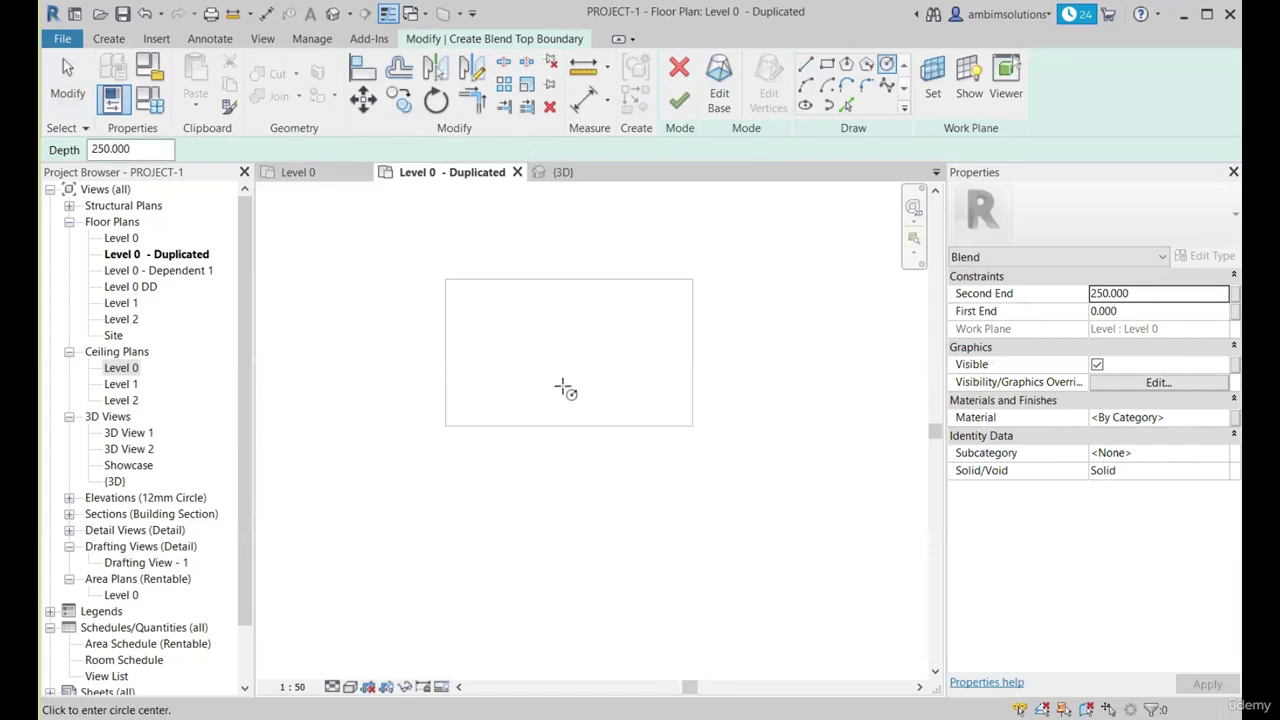
{"action": "scroll", "coordinate": [560, 366], "scroll_direction": "down", "scroll_amount": 1}
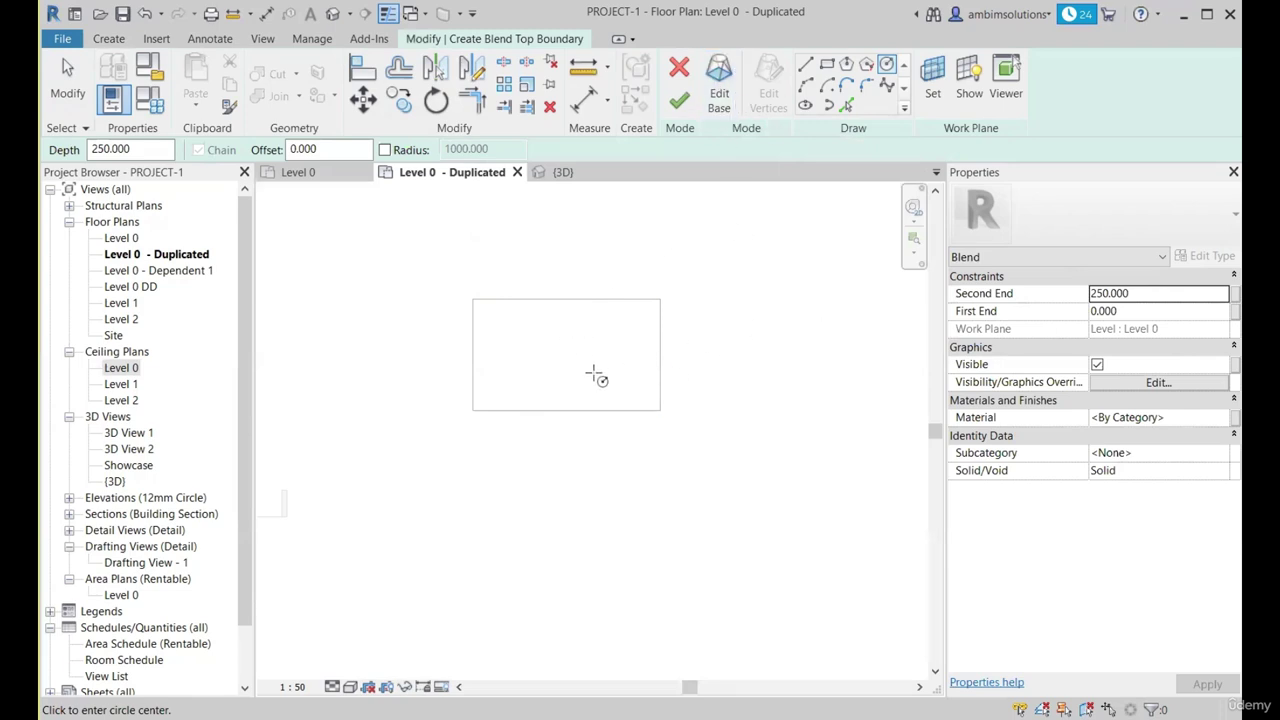
{"action": "left_click", "coordinate": [558, 352]}
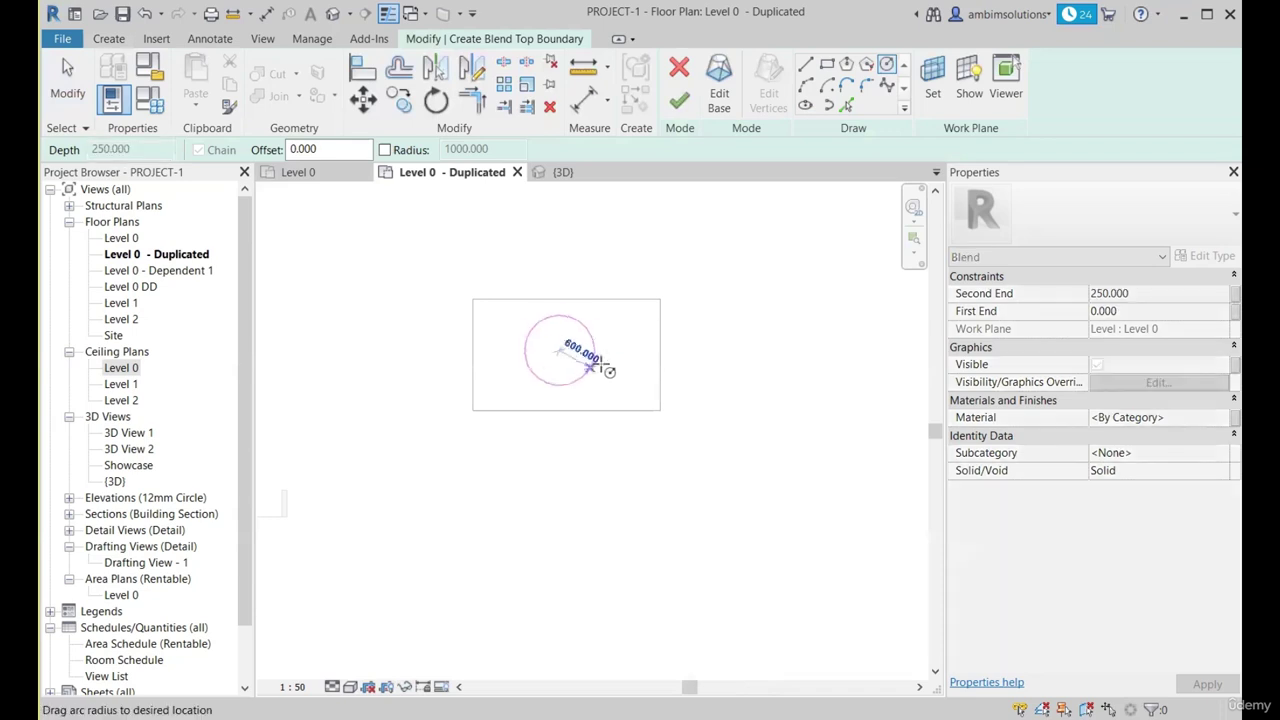
{"action": "left_click", "coordinate": [588, 322]}
{"action": "left_click", "coordinate": [682, 101]}
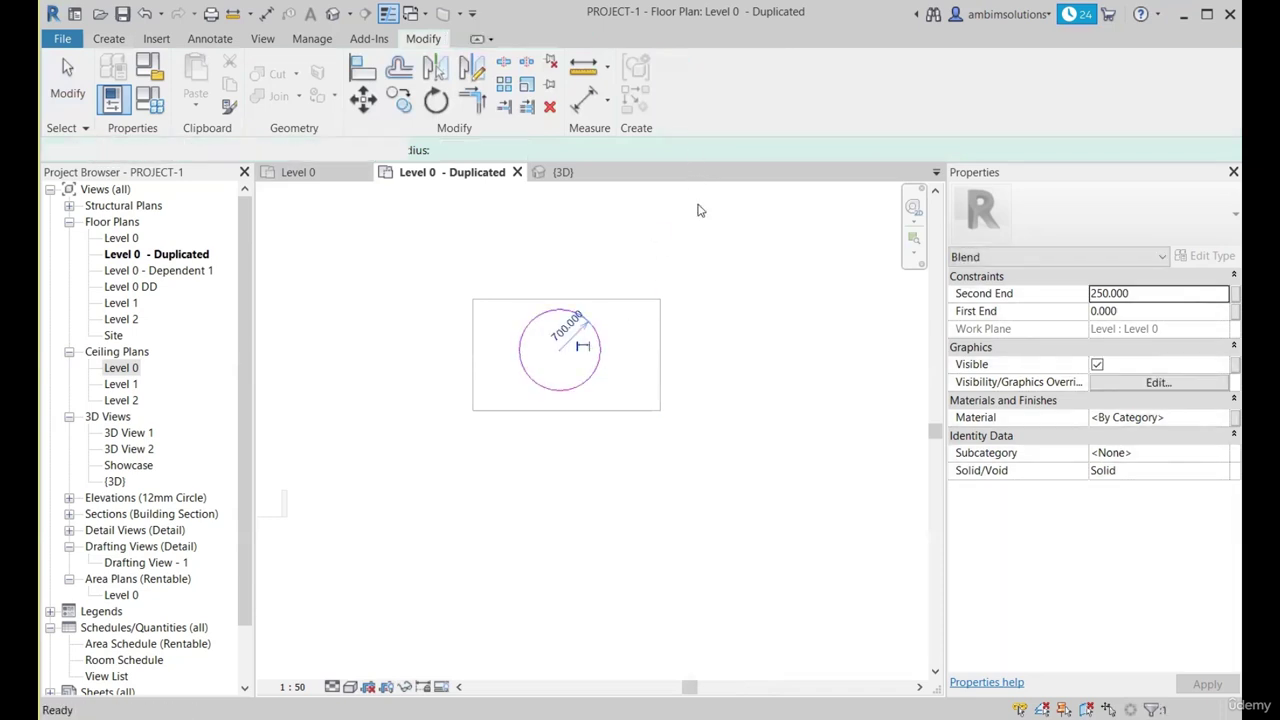
In the 3D view, stretch the blend by raising its top to about 1262 mm and lowering its base to about -745 mm.
{"action": "left_click", "coordinate": [560, 172]}
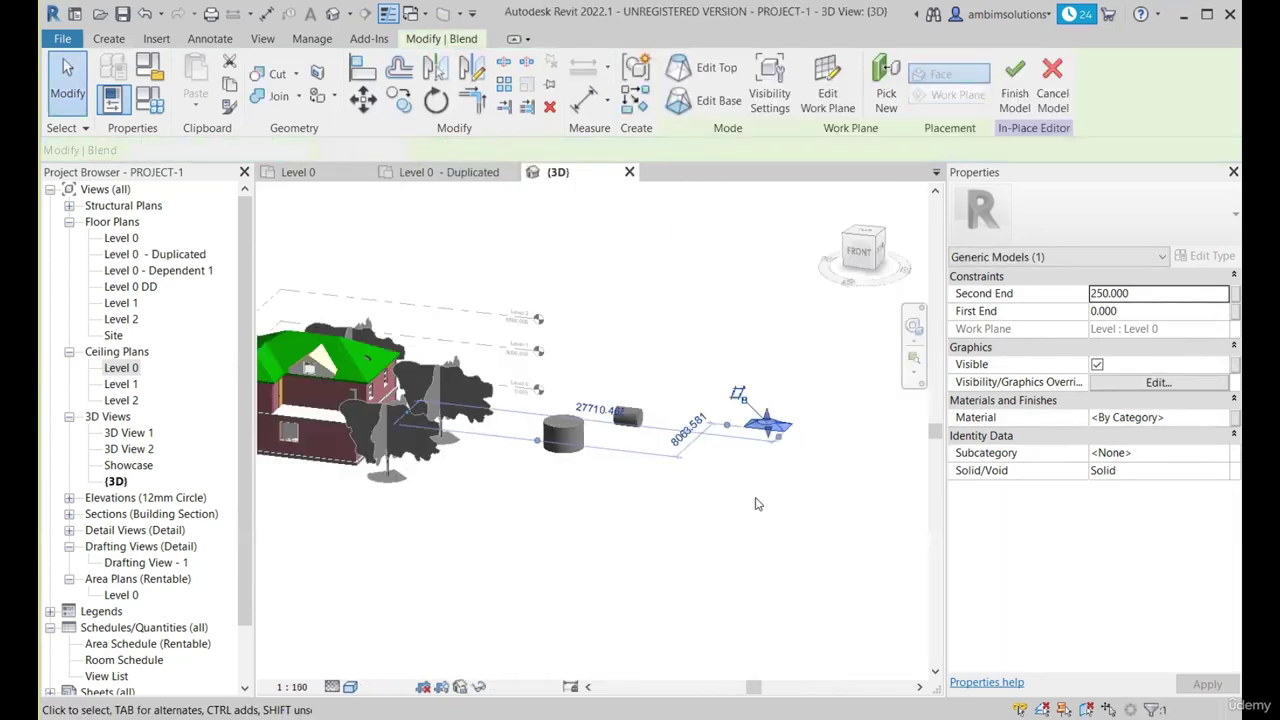
{"action": "scroll", "coordinate": [687, 372], "scroll_direction": "up", "scroll_amount": 6}
{"action": "left_click_drag", "start_coordinate": [688, 372], "coordinate": [687, 301]}
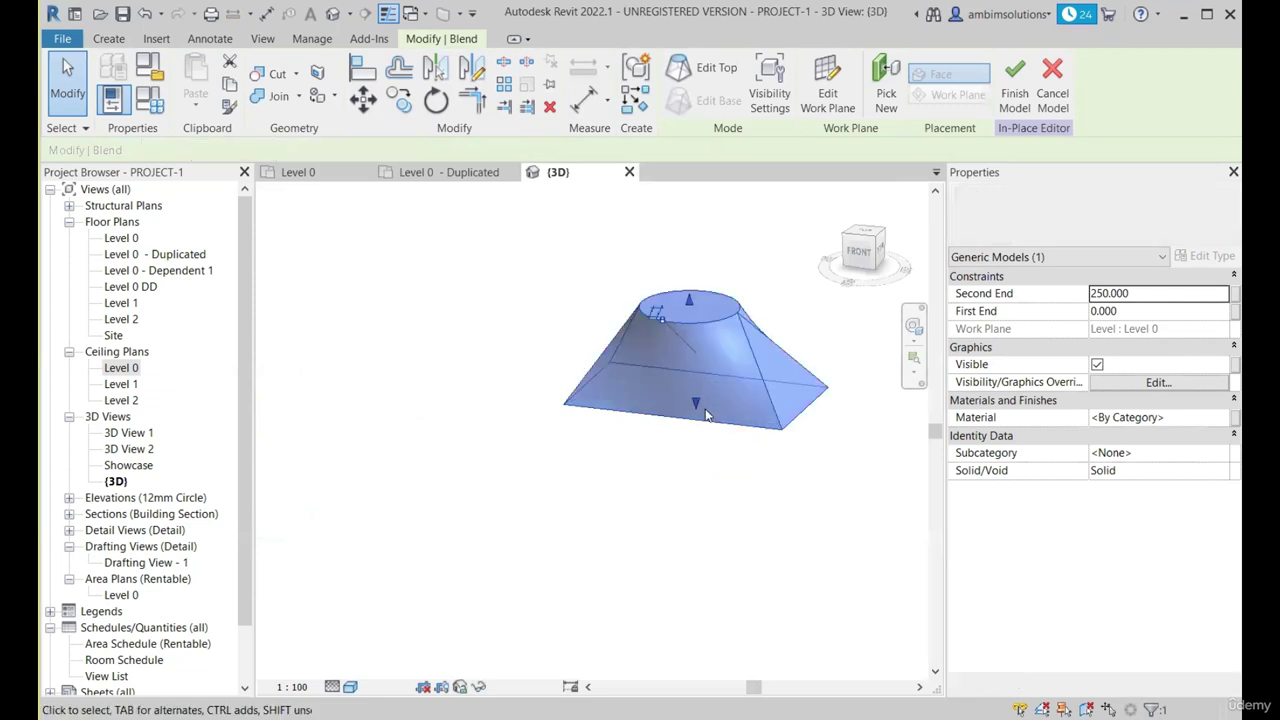
{"action": "left_click_drag", "start_coordinate": [697, 404], "coordinate": [699, 454]}
Examine the blend from several angles, following the transition from the rectangular base to the circular top.
{"action": "middle_click_drag", "start_coordinate": [750, 454], "coordinate": [700, 473], "text": "shift"}
{"action": "scroll", "coordinate": [553, 446], "scroll_direction": "up", "scroll_amount": 2}
{"action": "middle_click_drag", "start_coordinate": [602, 409], "coordinate": [722, 345], "text": "shift"}
{"action": "scroll", "coordinate": [717, 291], "scroll_direction": "up", "scroll_amount": 2}
{"action": "scroll", "coordinate": [695, 358], "scroll_direction": "down", "scroll_amount": 2}
{"action": "scroll", "coordinate": [676, 316], "scroll_direction": "up", "scroll_amount": 2}
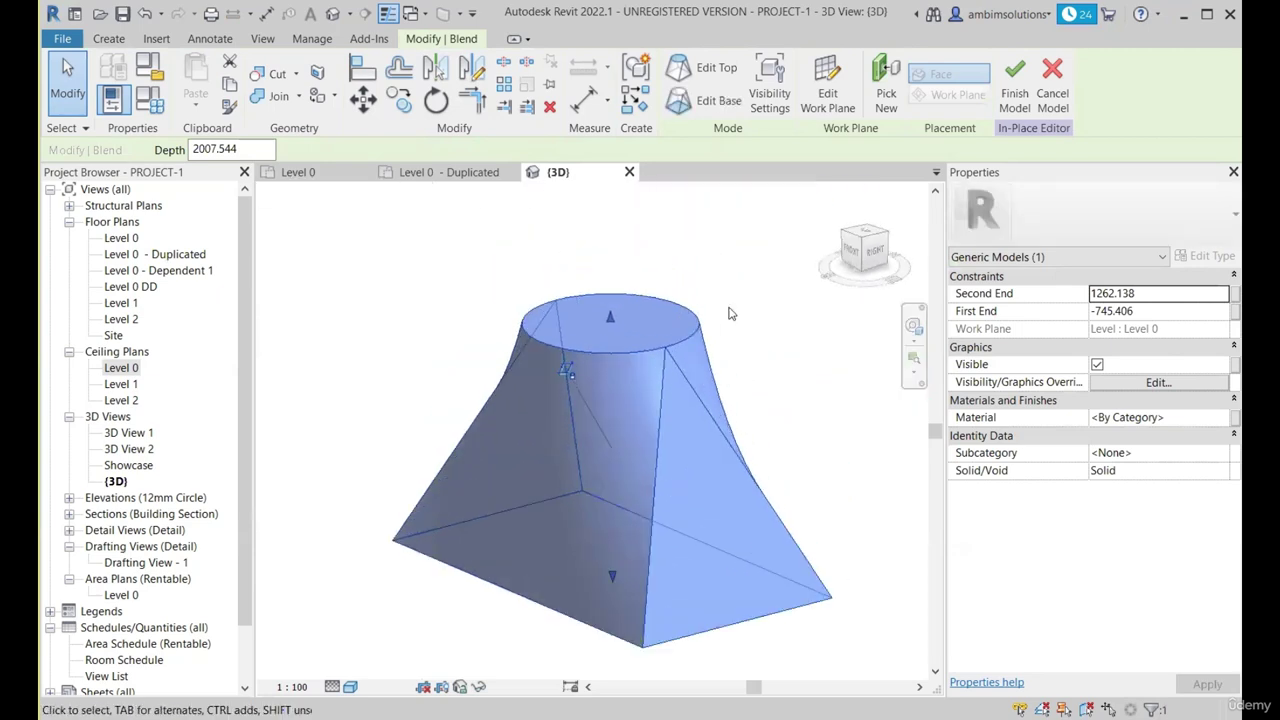
{"action": "middle_click_drag", "start_coordinate": [792, 388], "coordinate": [770, 370], "text": "shift"}
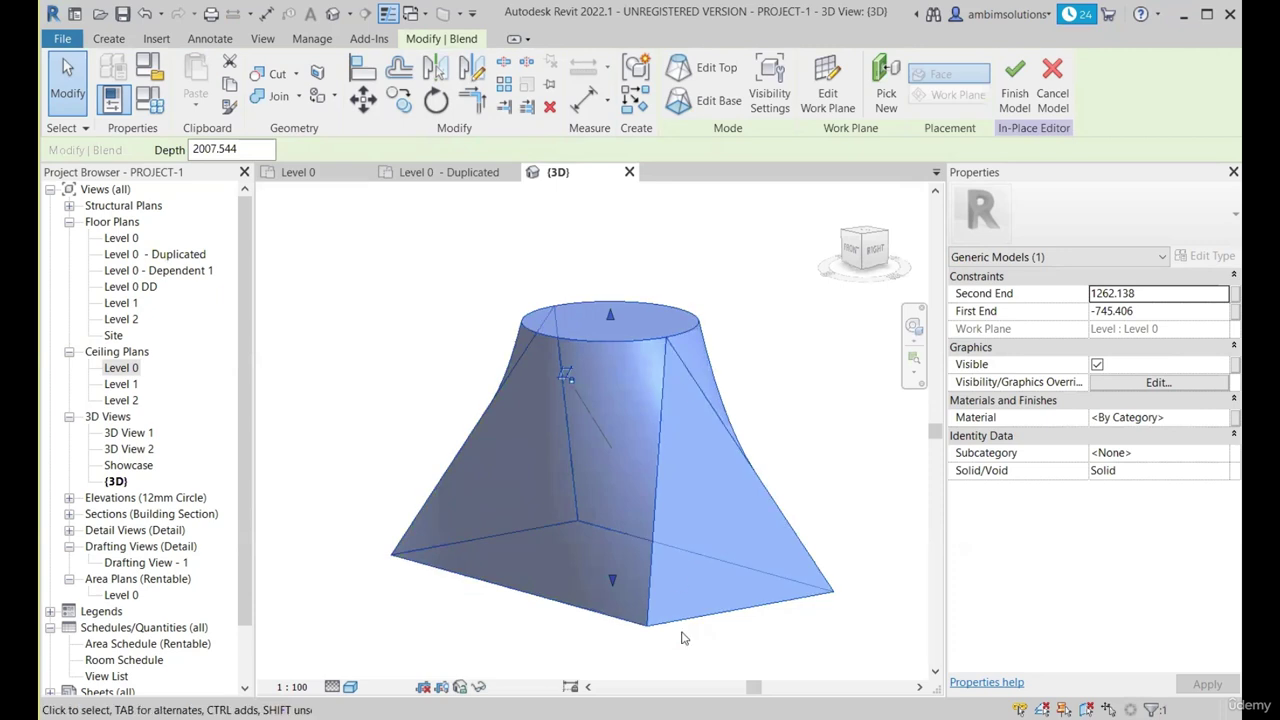
{"action": "scroll", "coordinate": [683, 637], "scroll_direction": "down", "scroll_amount": 1}
{"action": "middle_click_drag", "start_coordinate": [700, 622], "coordinate": [762, 608], "text": "shift"}
{"action": "scroll", "coordinate": [597, 371], "scroll_direction": "down", "scroll_amount": 3}
{"action": "middle_click_drag", "start_coordinate": [656, 434], "coordinate": [639, 386], "text": "shift"}
{"action": "scroll", "coordinate": [696, 425], "scroll_direction": "up", "scroll_amount": 2}
{"action": "mouse_move", "coordinate": [740, 428]}
{"action": "middle_mouse_down", "text": "shift"}
{"action": "mouse_move", "coordinate": [484, 395]}
{"action": "mouse_move", "coordinate": [749, 463]}
{"action": "mouse_move", "coordinate": [514, 457]}
{"action": "mouse_move", "coordinate": [697, 400]}
{"action": "mouse_move", "coordinate": [738, 415]}
{"action": "middle_mouse_up", "text": "shift"}
{"action": "scroll", "coordinate": [514, 457], "scroll_direction": "down", "scroll_amount": 2}
{"action": "middle_click_drag", "start_coordinate": [720, 533], "coordinate": [650, 528], "text": "shift"}
{"action": "scroll", "coordinate": [629, 256], "scroll_direction": "up", "scroll_amount": 1}
{"action": "scroll", "coordinate": [637, 254], "scroll_direction": "down", "scroll_amount": 1}
{"action": "scroll", "coordinate": [586, 404], "scroll_direction": "up", "scroll_amount": 3}
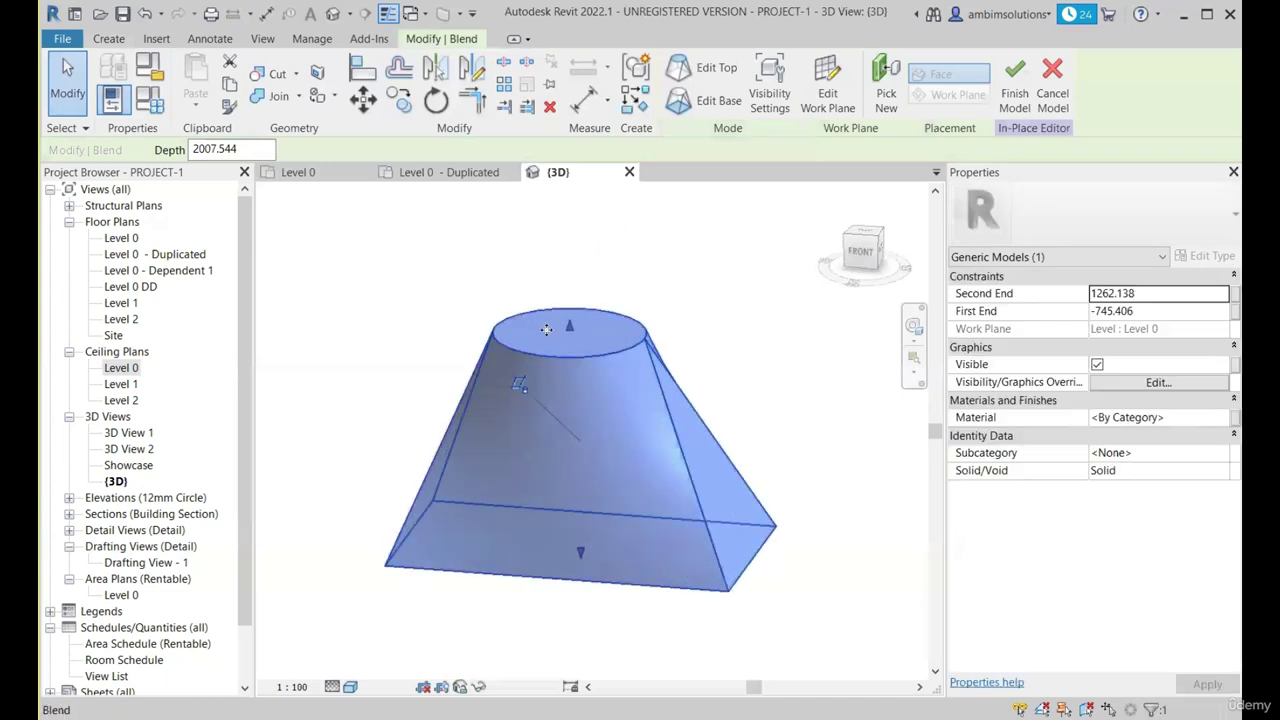
{"action": "scroll", "coordinate": [546, 327], "scroll_direction": "down", "scroll_amount": 2}
{"action": "middle_click_drag", "start_coordinate": [690, 400], "coordinate": [584, 376], "text": "shift"}
{"action": "scroll", "coordinate": [621, 508], "scroll_direction": "up", "scroll_amount": 1}
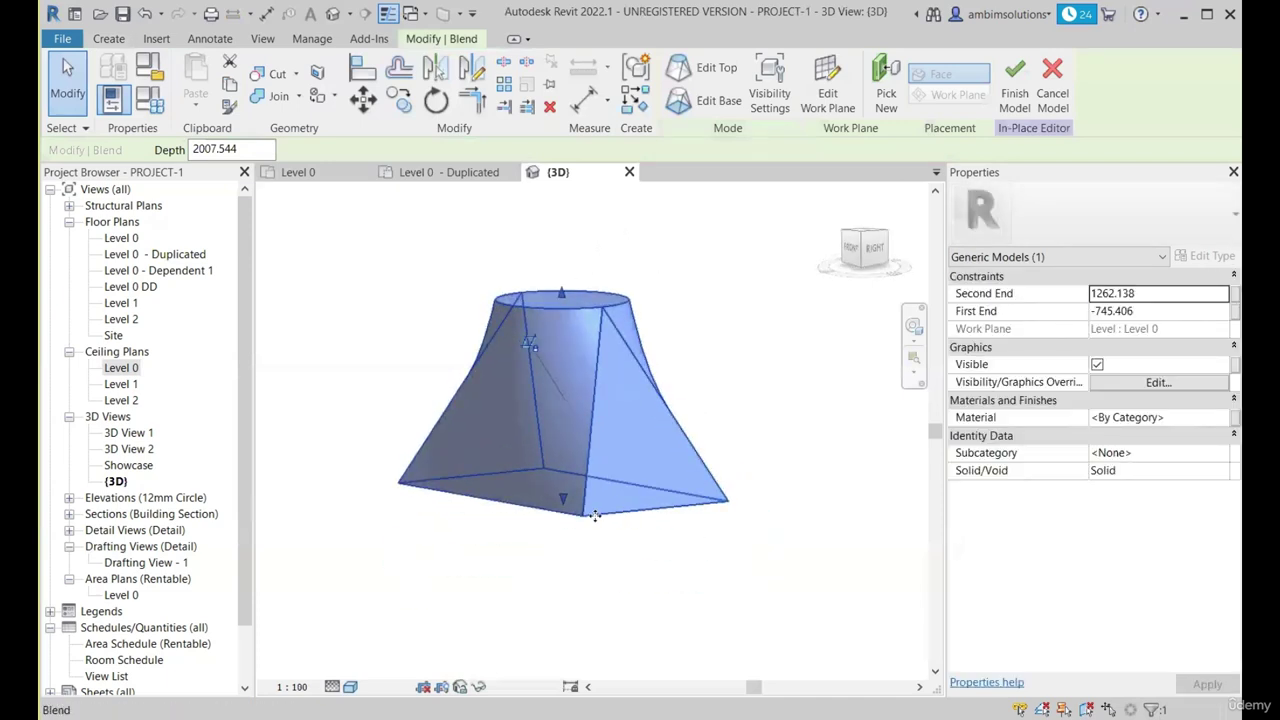
Edit the blend's top boundary in the Level 0 - Duplicated plan and sketch a two-line pointed spike off the circle's upper-right side.
{"action": "scroll", "coordinate": [594, 516], "scroll_direction": "down", "scroll_amount": 1}
{"action": "middle_click_drag", "start_coordinate": [568, 531], "coordinate": [606, 545], "text": "shift"}
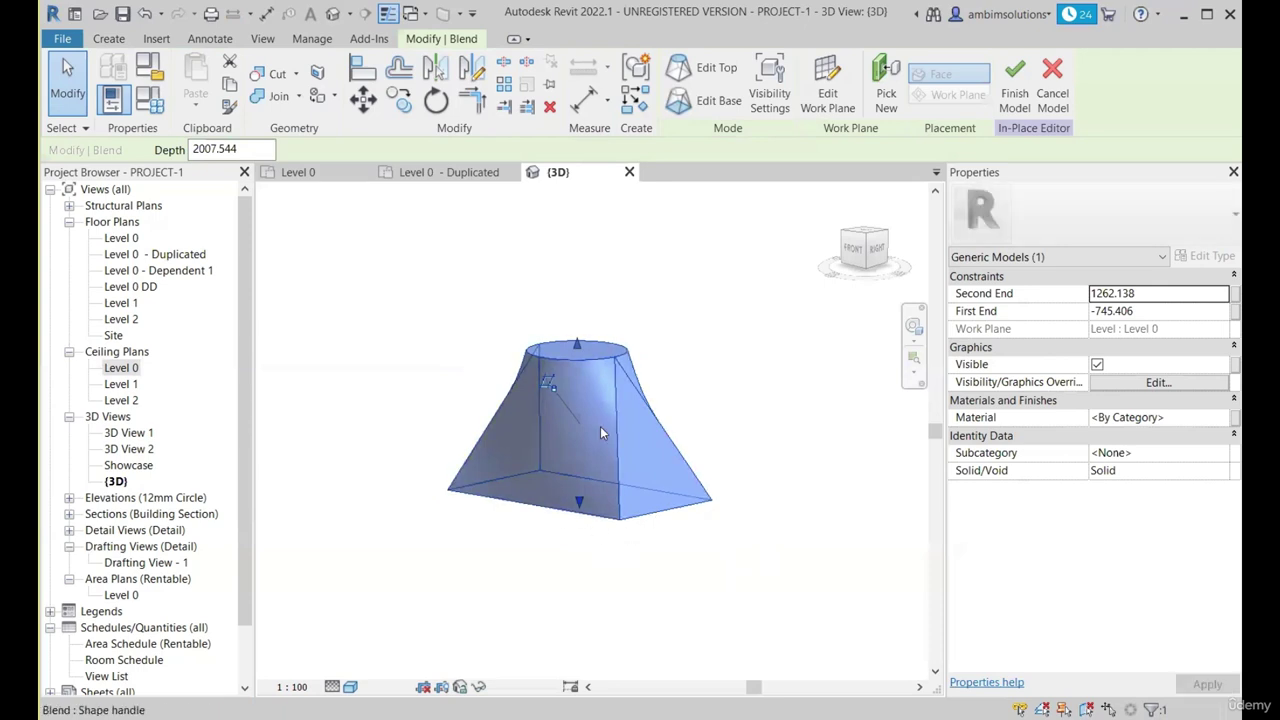
{"action": "middle_click_drag", "start_coordinate": [550, 447], "coordinate": [625, 430], "text": "shift"}
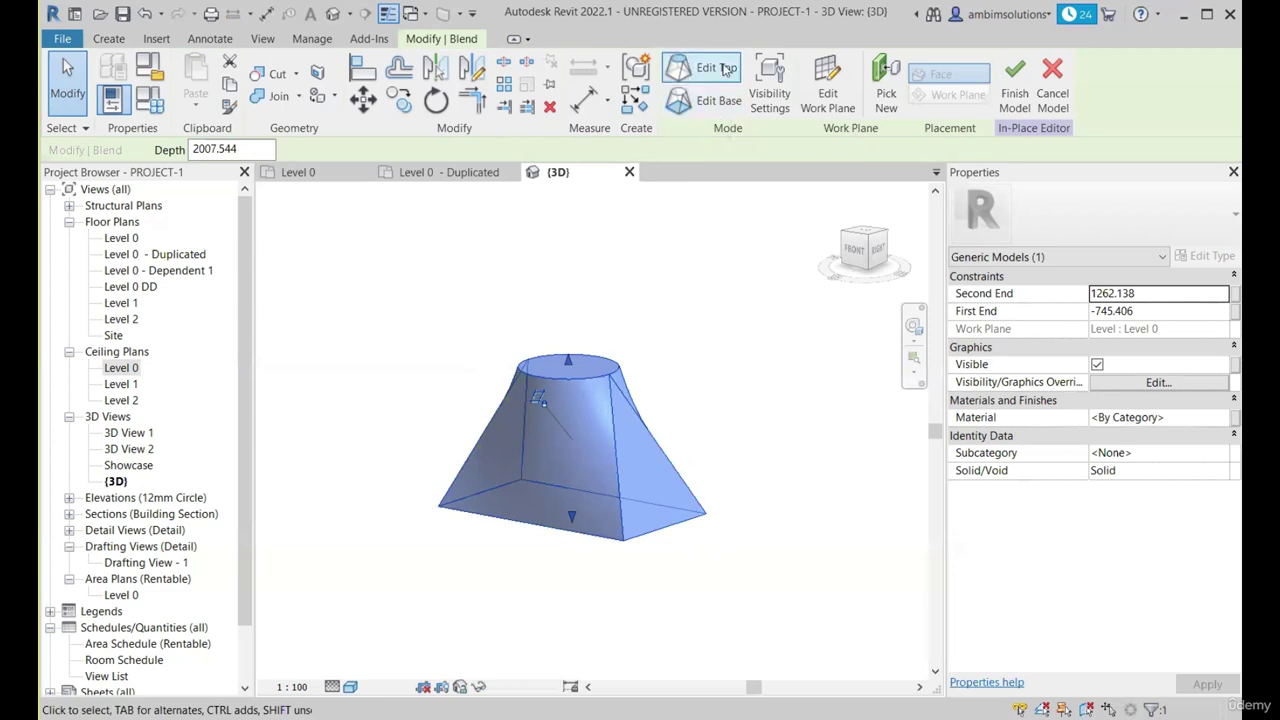
{"action": "left_click", "coordinate": [424, 175]}
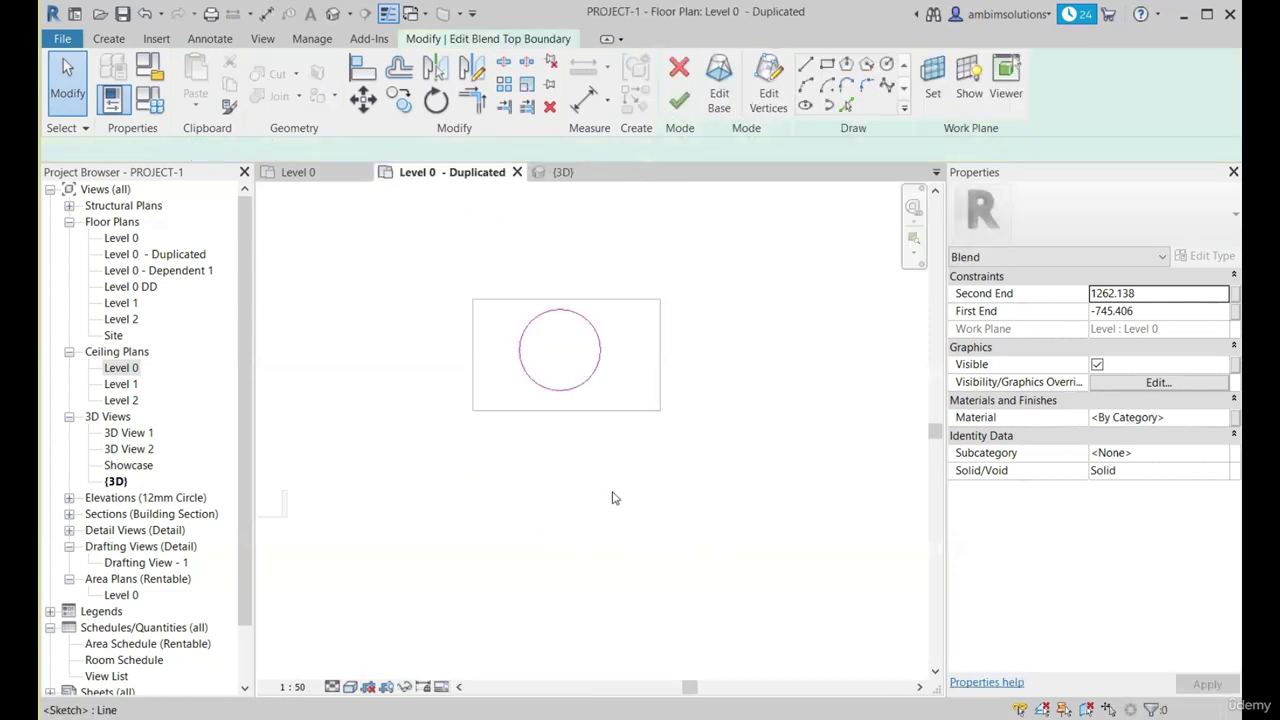
{"action": "scroll", "coordinate": [589, 426], "scroll_direction": "up", "scroll_amount": 2}
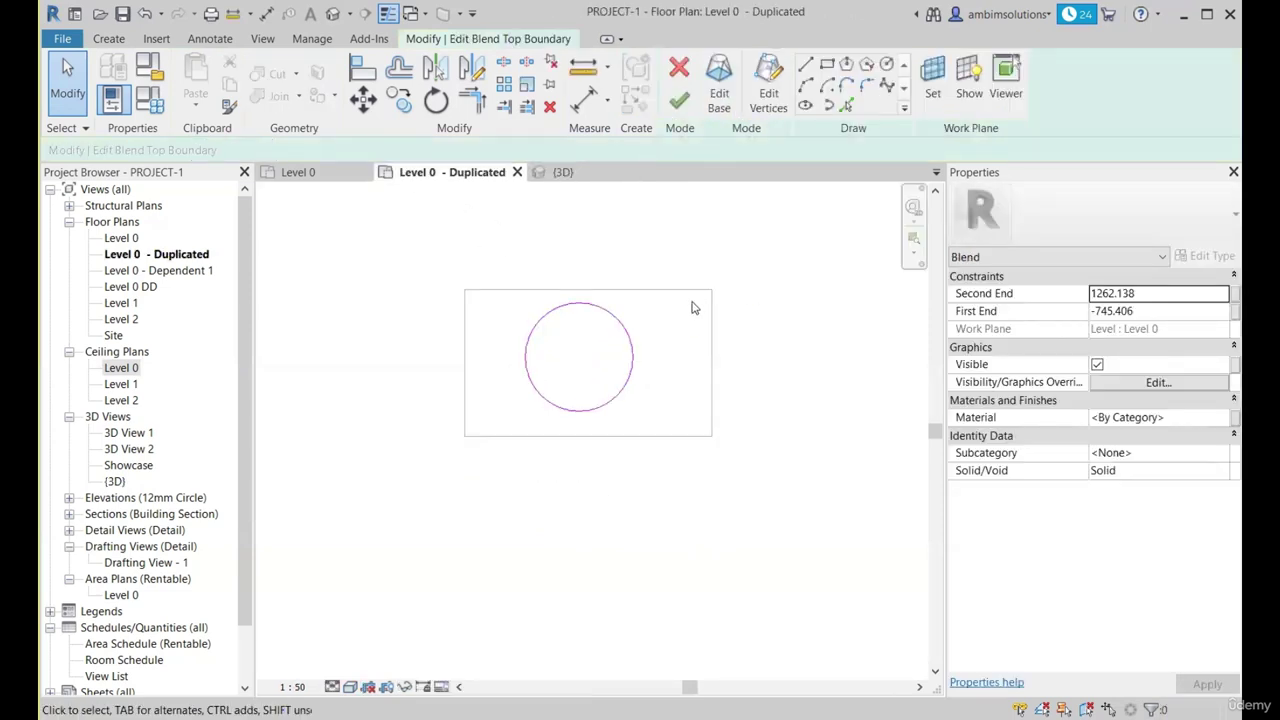
{"action": "scroll", "coordinate": [578, 368], "scroll_direction": "up", "scroll_amount": 2}
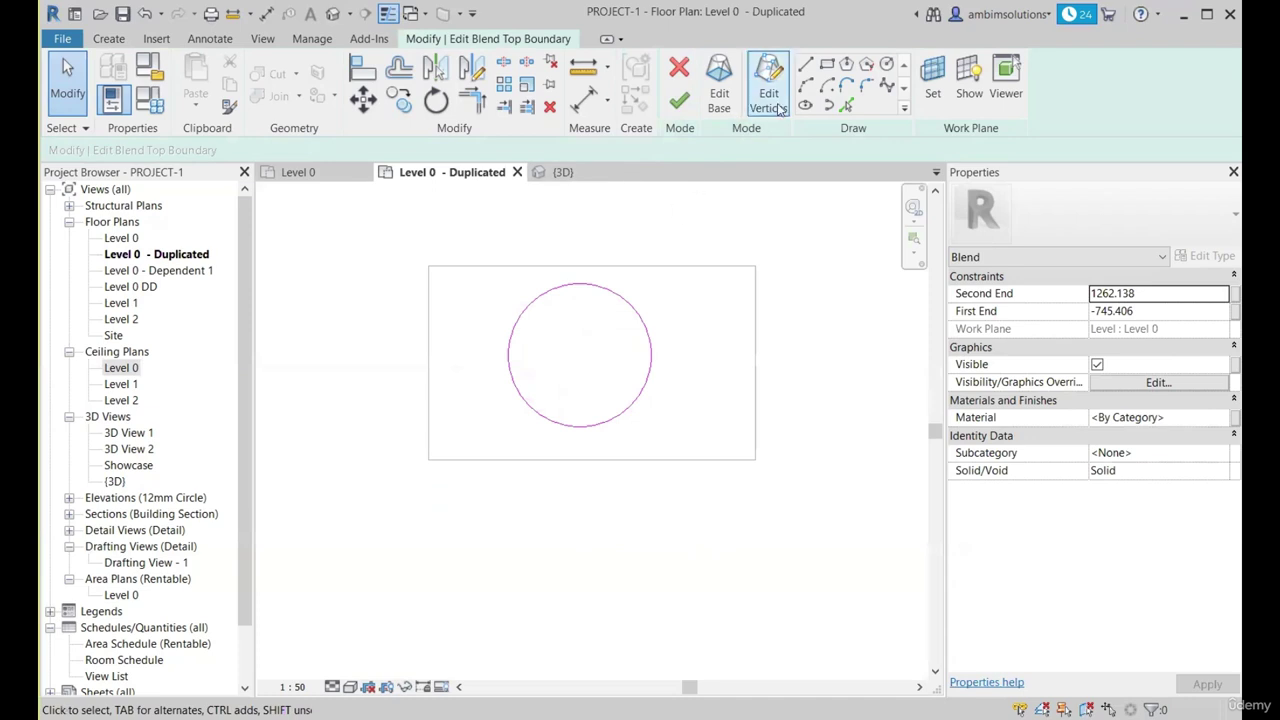
{"action": "scroll", "coordinate": [575, 352], "scroll_direction": "up", "scroll_amount": 2}
{"action": "left_click", "coordinate": [642, 272]}
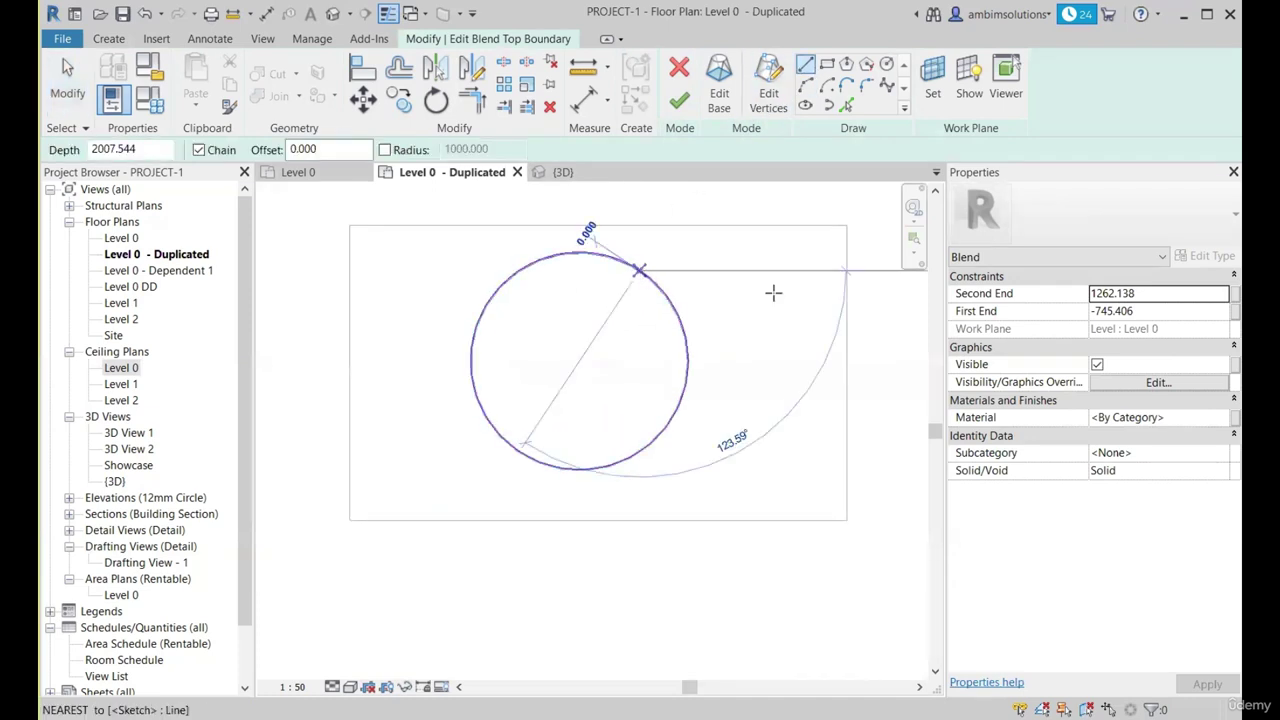
{"action": "left_click", "coordinate": [795, 295]}
{"action": "left_click", "coordinate": [679, 406]}
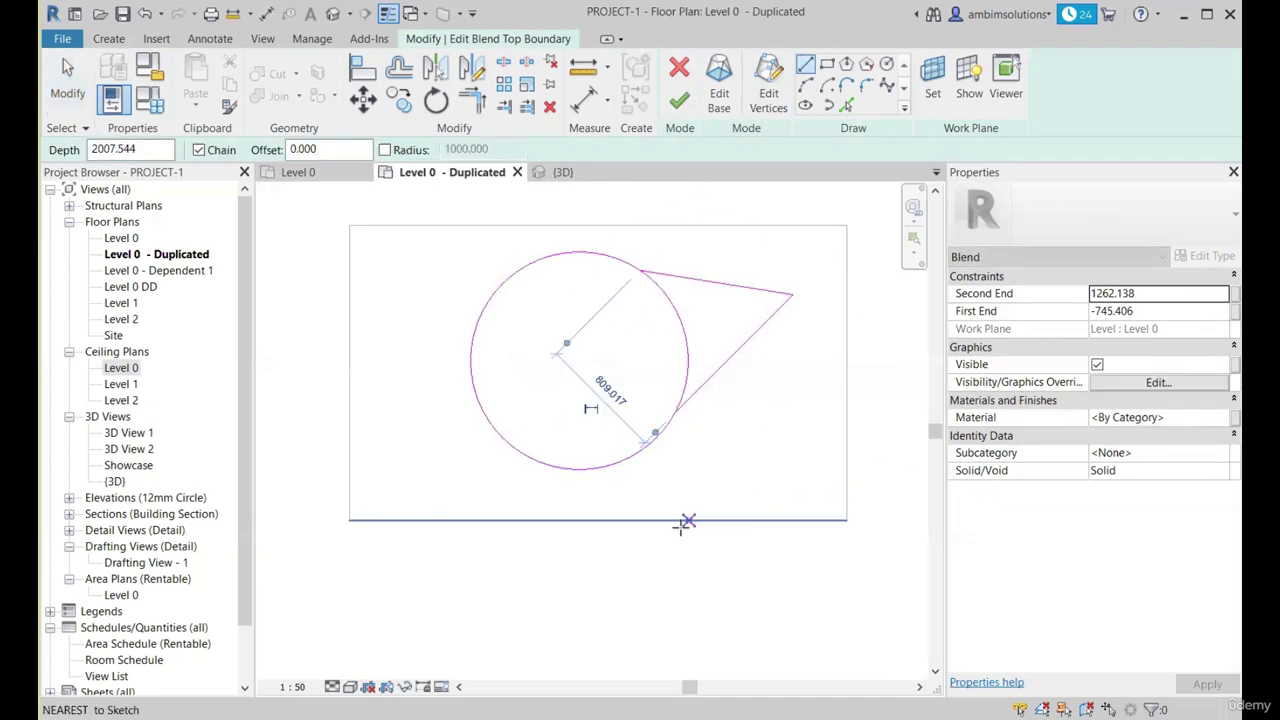
Sketch a second two-line spike off the circle's lower-left side, with its lower line about 800 mm long.
{"action": "left_click", "coordinate": [525, 457]}
{"action": "left_click", "coordinate": [407, 487]}
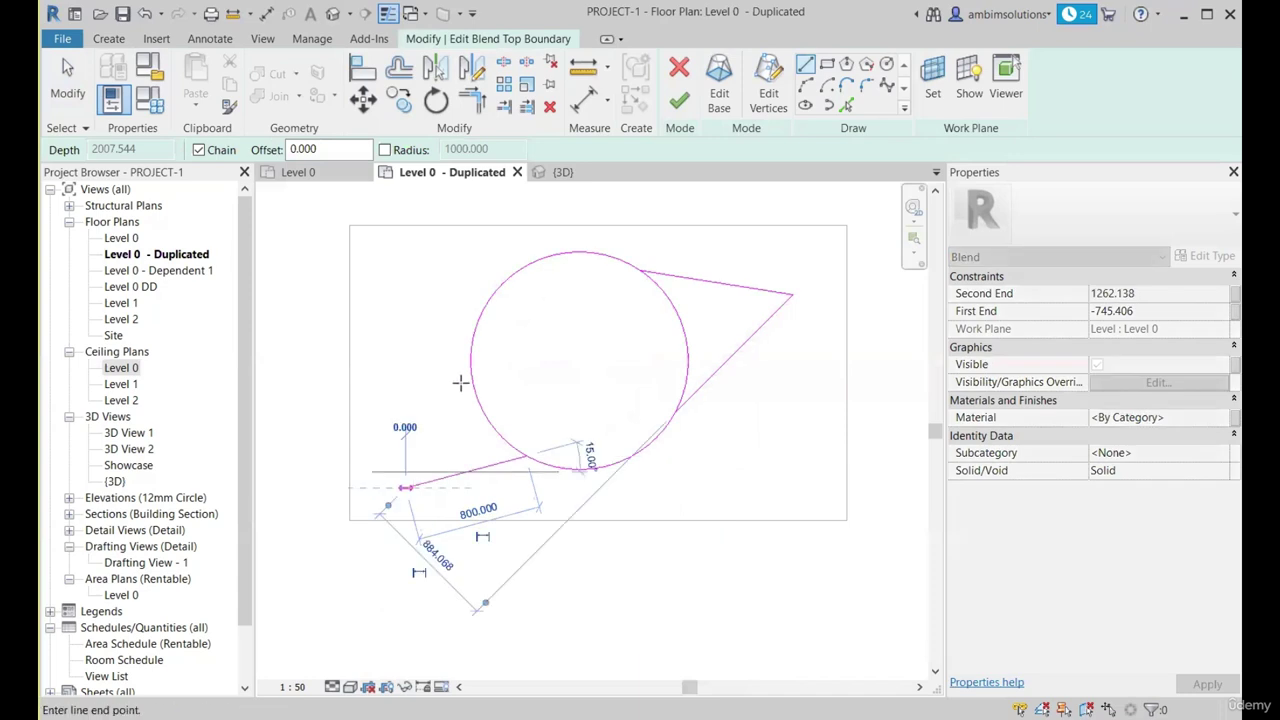
{"action": "left_click", "coordinate": [470, 358]}
{"action": "key", "text": "Escape"}
{"action": "key", "text": "Escape"}
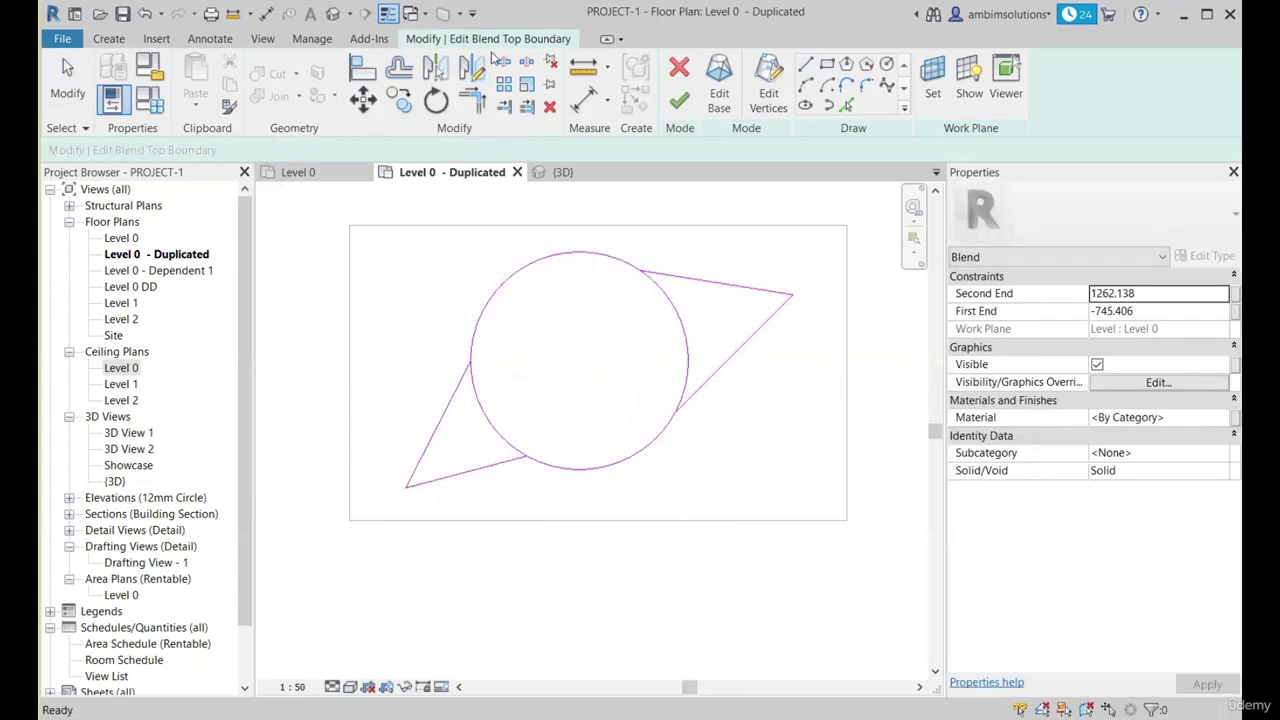
Split the circle, trim away its arcs inside both spikes to leave one closed outline, and finish the top boundary.
{"action": "key", "text": "s"}
{"action": "key", "text": "l"}
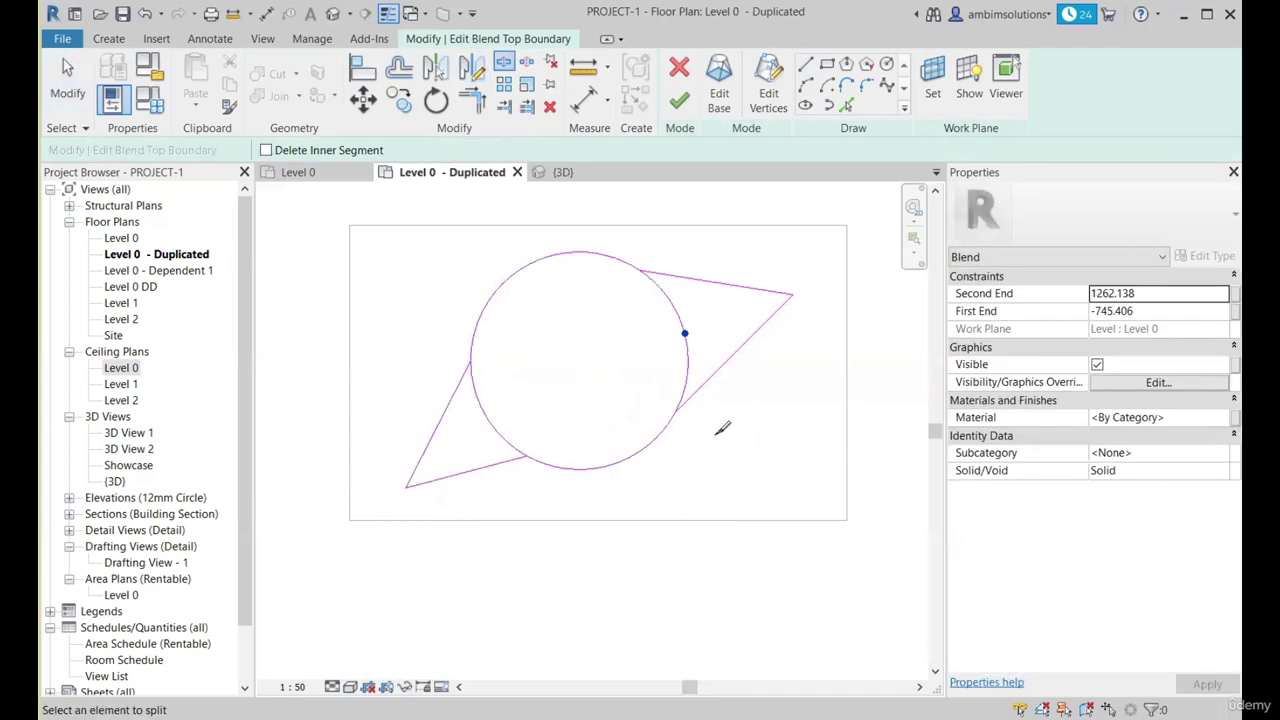
{"action": "left_click", "coordinate": [474, 101]}
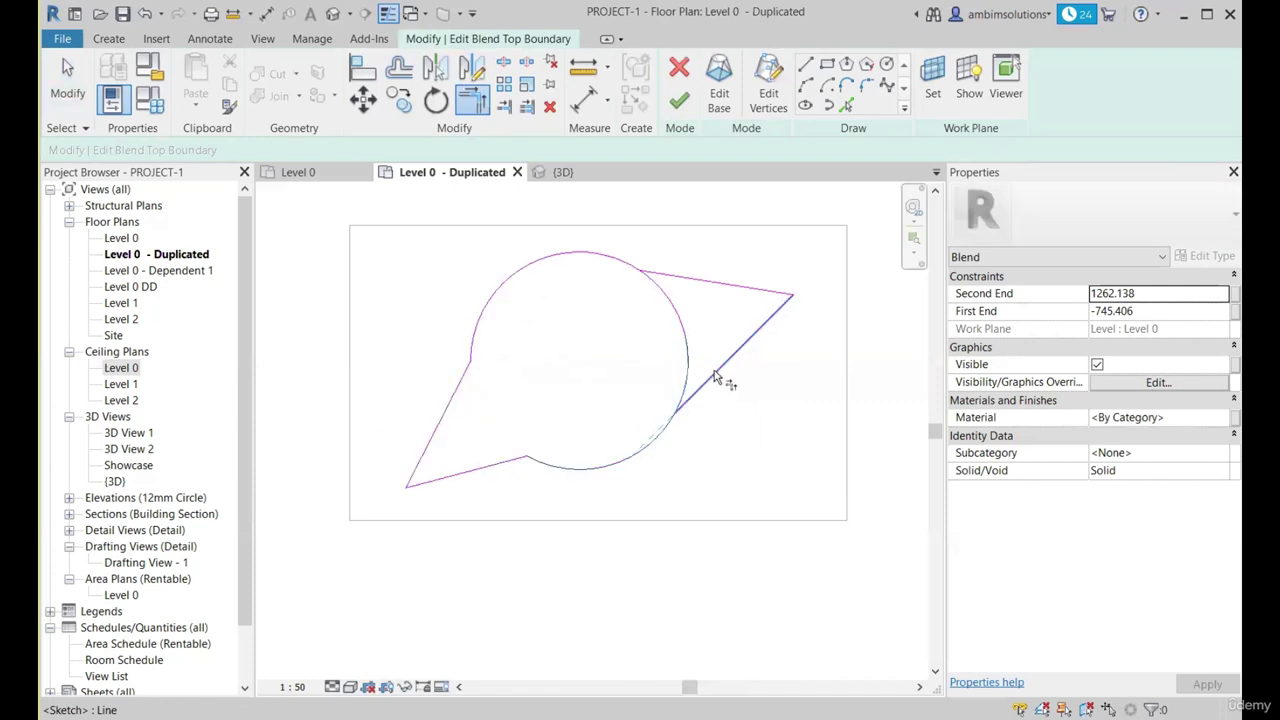
{"action": "key", "text": "Escape"}
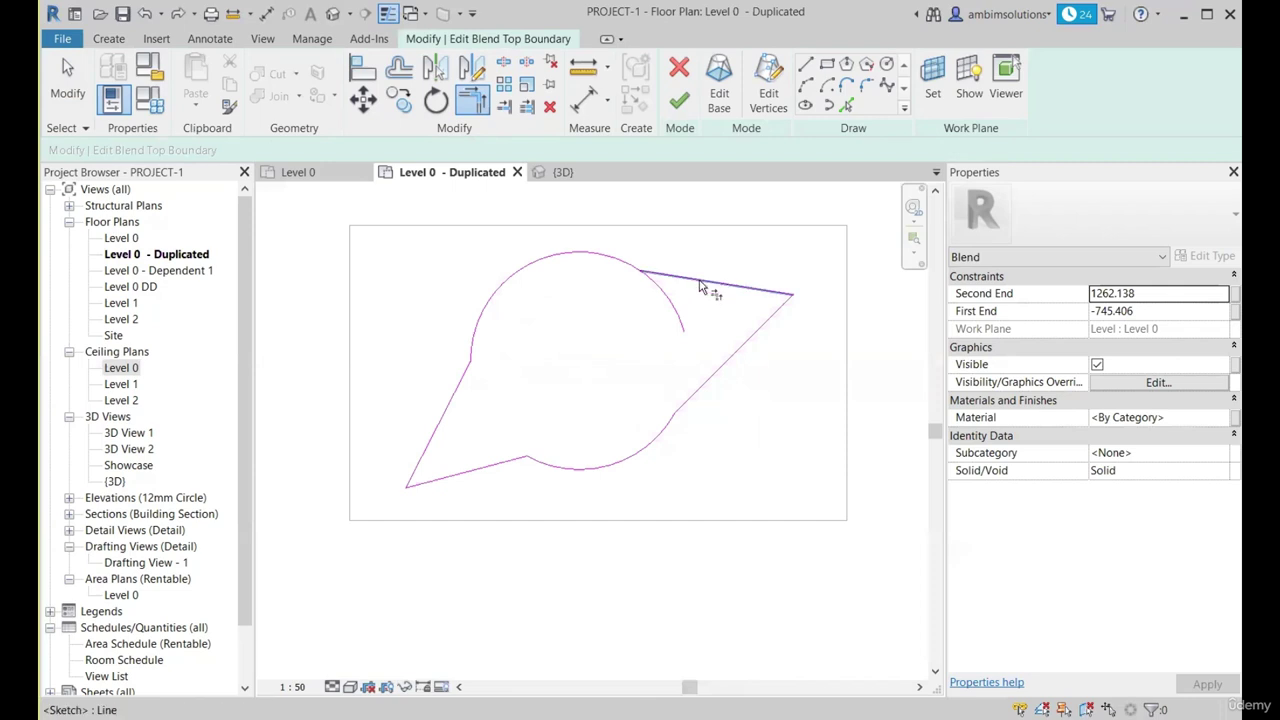
{"action": "left_click", "coordinate": [700, 287]}
{"action": "left_click", "coordinate": [614, 258]}
{"action": "key", "text": "Escape"}
{"action": "scroll", "coordinate": [665, 312], "scroll_direction": "down", "scroll_amount": 2}
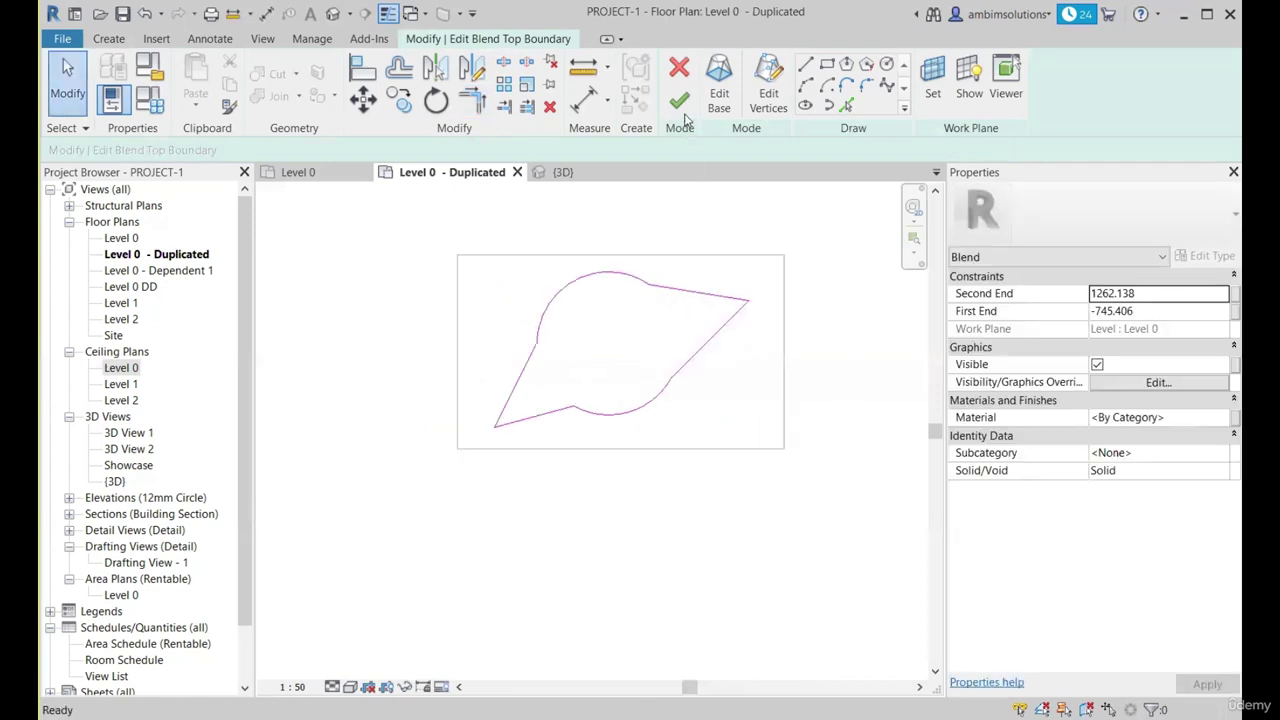
{"action": "left_click", "coordinate": [684, 112]}
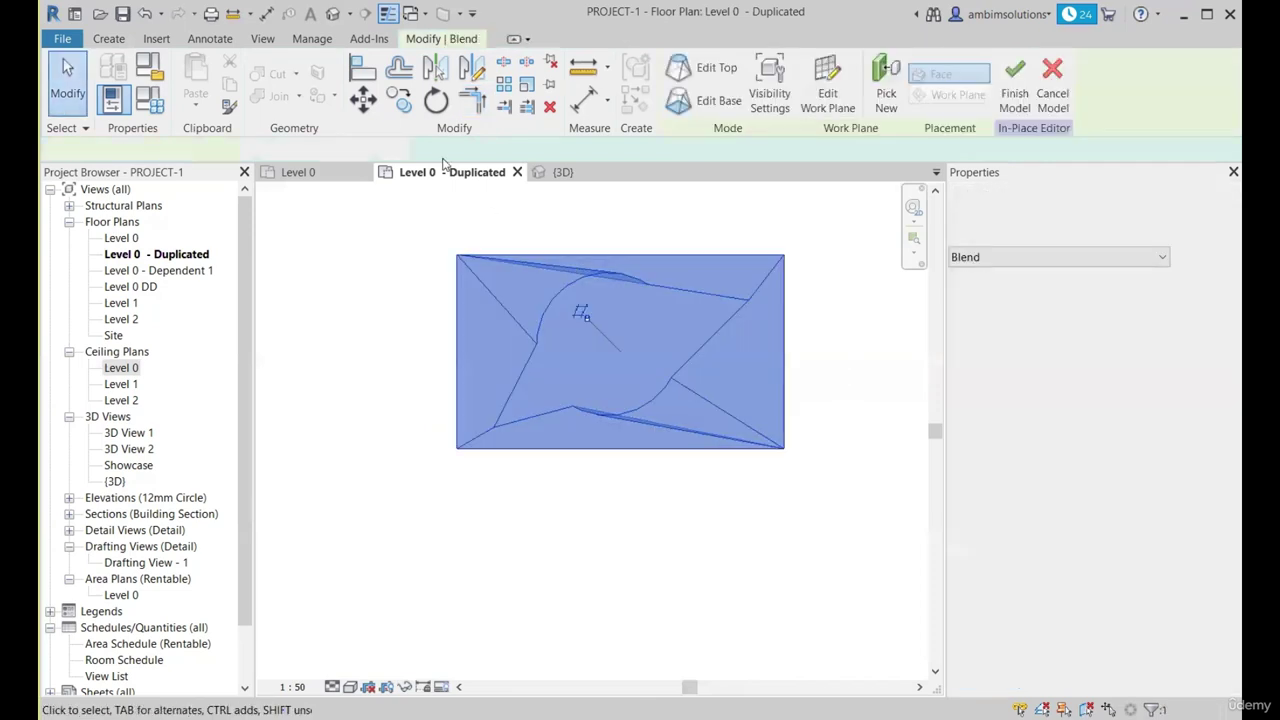
Examine the reshaped blend in the 3D view from several angles, following the transition from the rectangular base to the spiked top.
{"action": "left_click", "coordinate": [575, 174]}
{"action": "middle_click_drag", "start_coordinate": [729, 360], "coordinate": [575, 362], "text": "shift"}
{"action": "scroll", "coordinate": [560, 368], "scroll_direction": "up", "scroll_amount": 2}
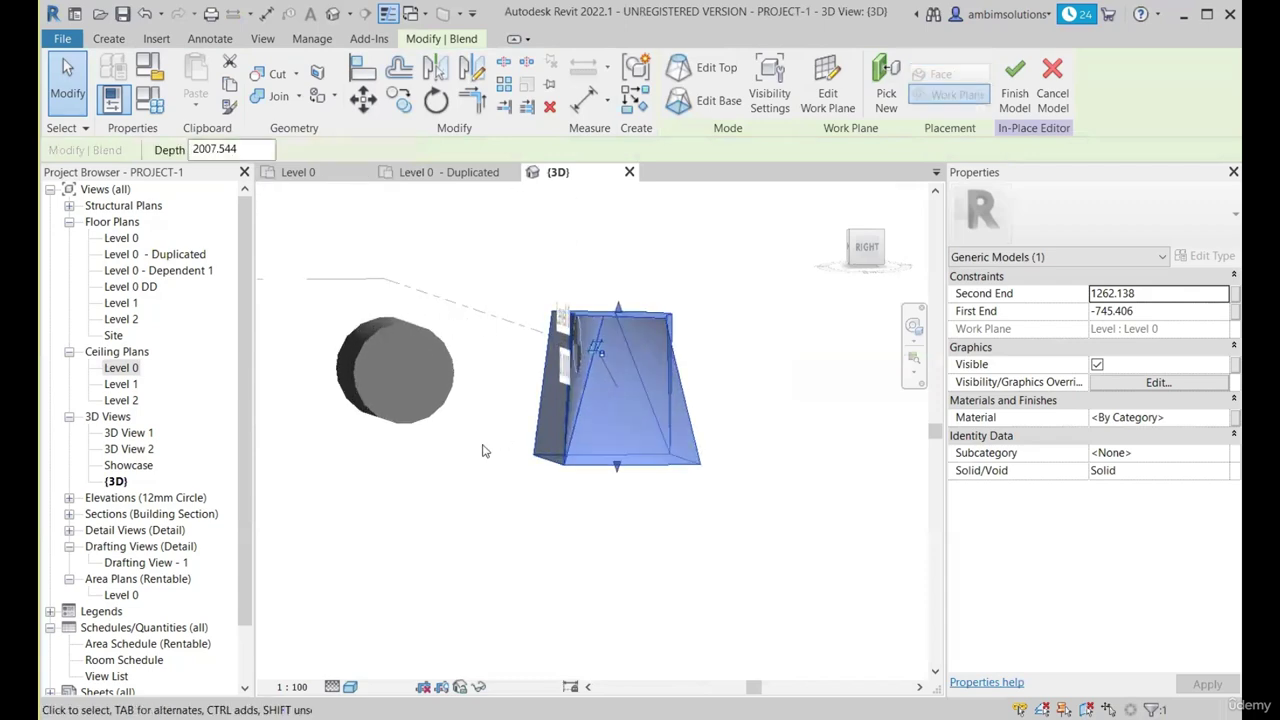
{"action": "left_click", "coordinate": [483, 449]}
{"action": "middle_click_drag", "start_coordinate": [540, 508], "coordinate": [640, 358], "text": "shift"}
{"action": "left_click", "coordinate": [563, 440]}
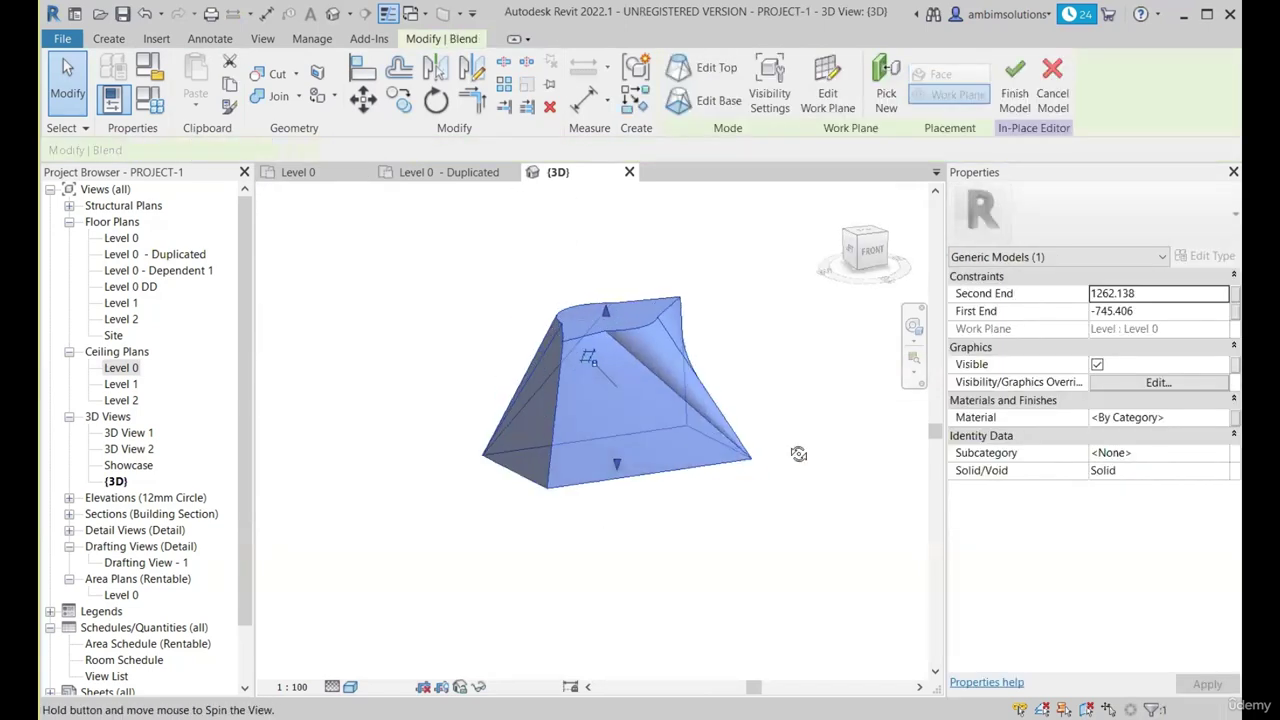
{"action": "middle_click_drag", "start_coordinate": [563, 440], "coordinate": [691, 317], "text": "shift"}
{"action": "left_click", "coordinate": [684, 581]}
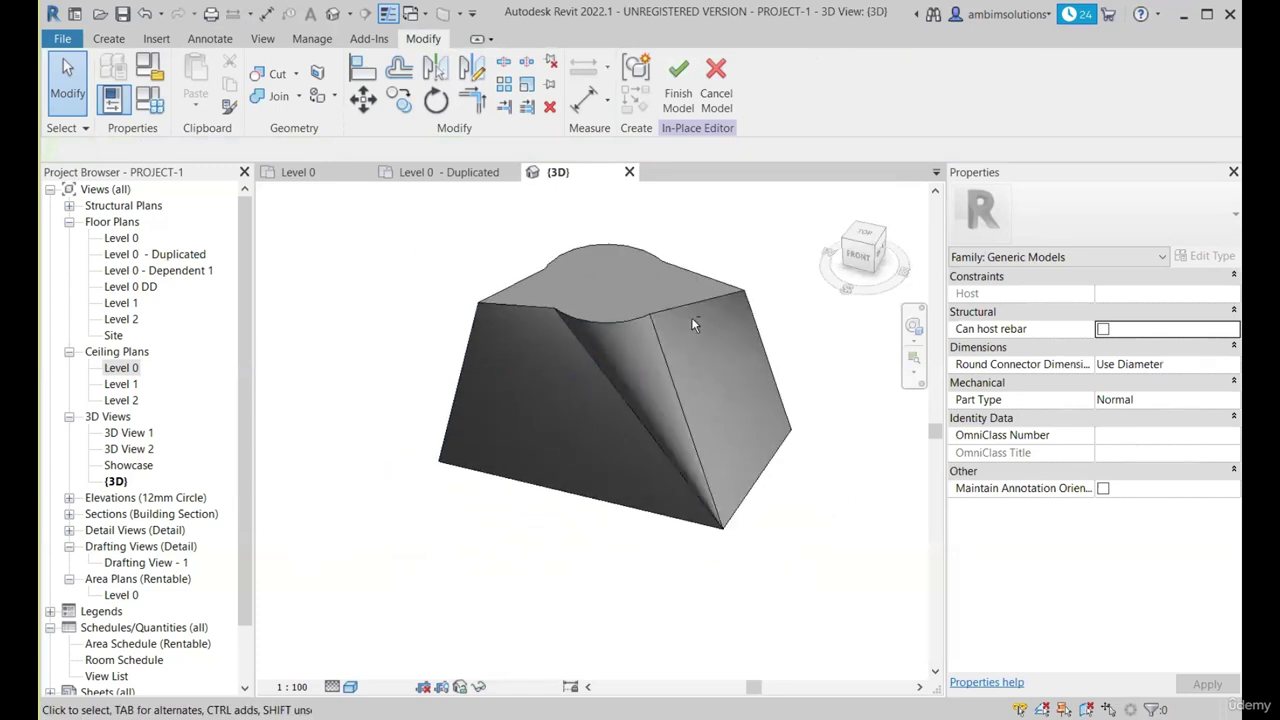
Stretch the blend in the 3D view so its top lies at about -31 mm and its base at about -1911 mm.
{"action": "scroll", "coordinate": [560, 290], "scroll_direction": "down", "scroll_amount": 3}
{"action": "left_click", "coordinate": [572, 336]}
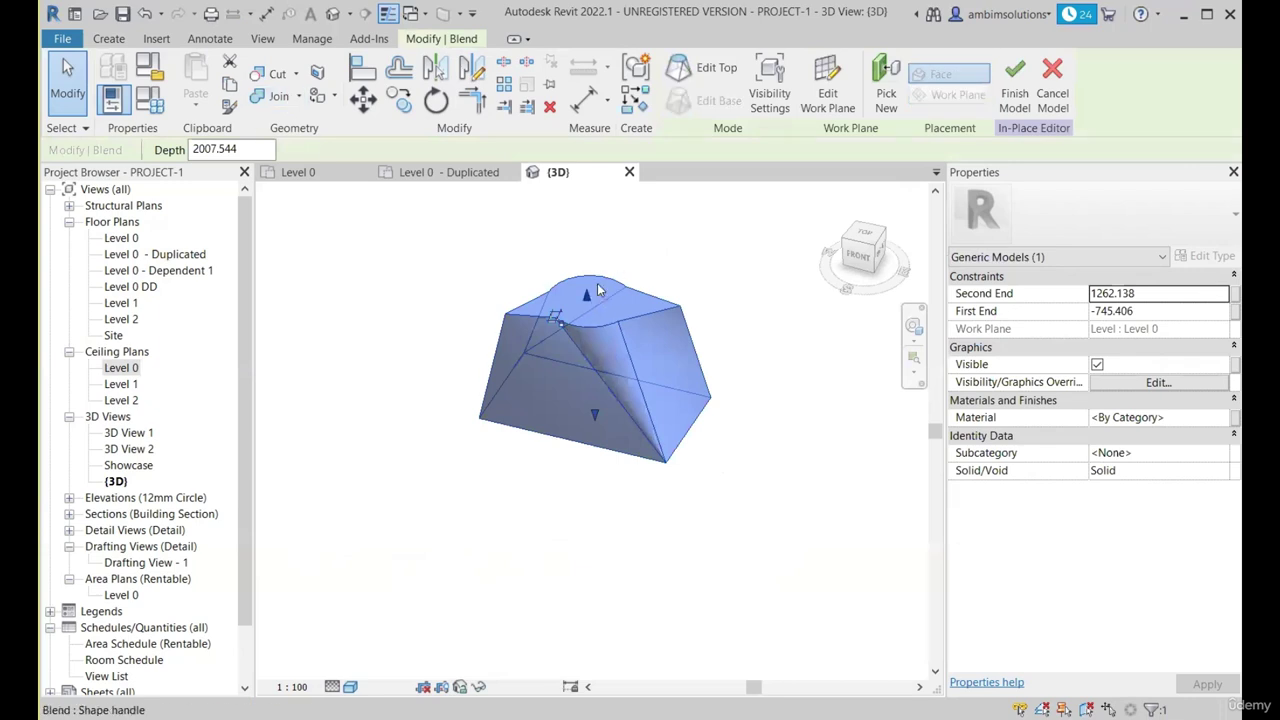
{"action": "left_click", "coordinate": [720, 230]}
{"action": "left_click", "coordinate": [613, 317]}
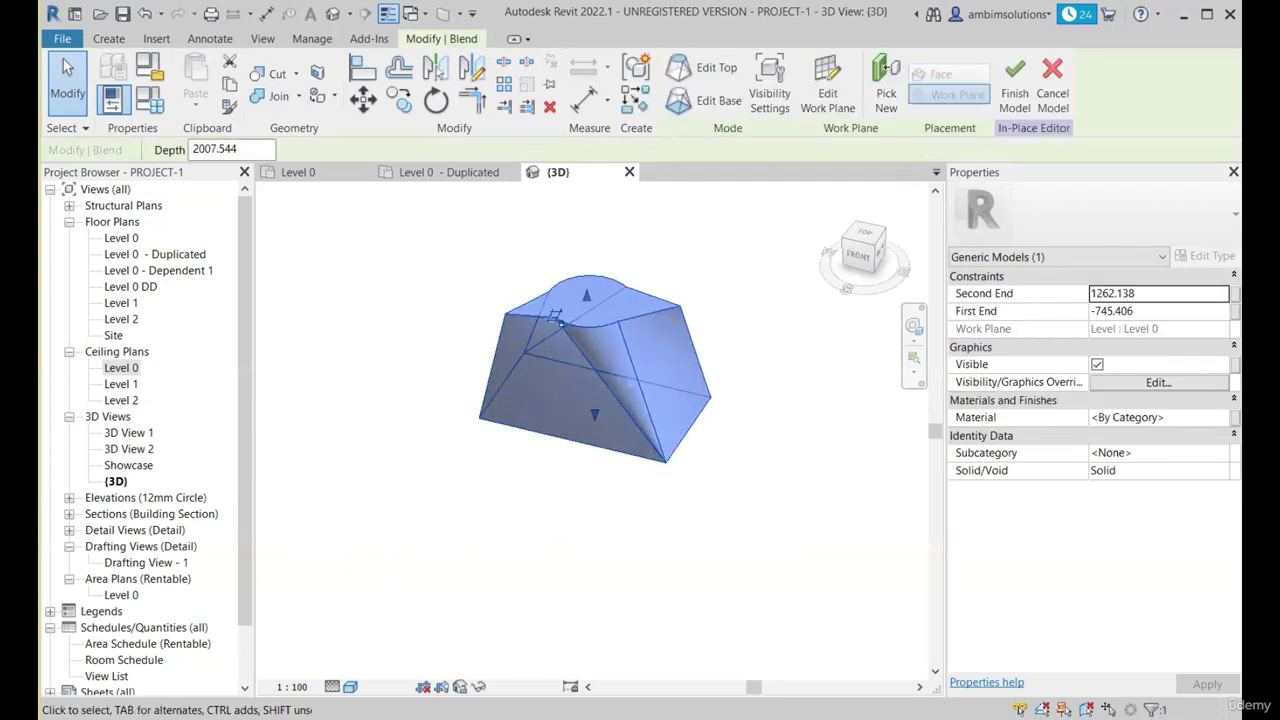
{"action": "middle_click_drag", "start_coordinate": [658, 420], "coordinate": [650, 349], "text": "shift"}
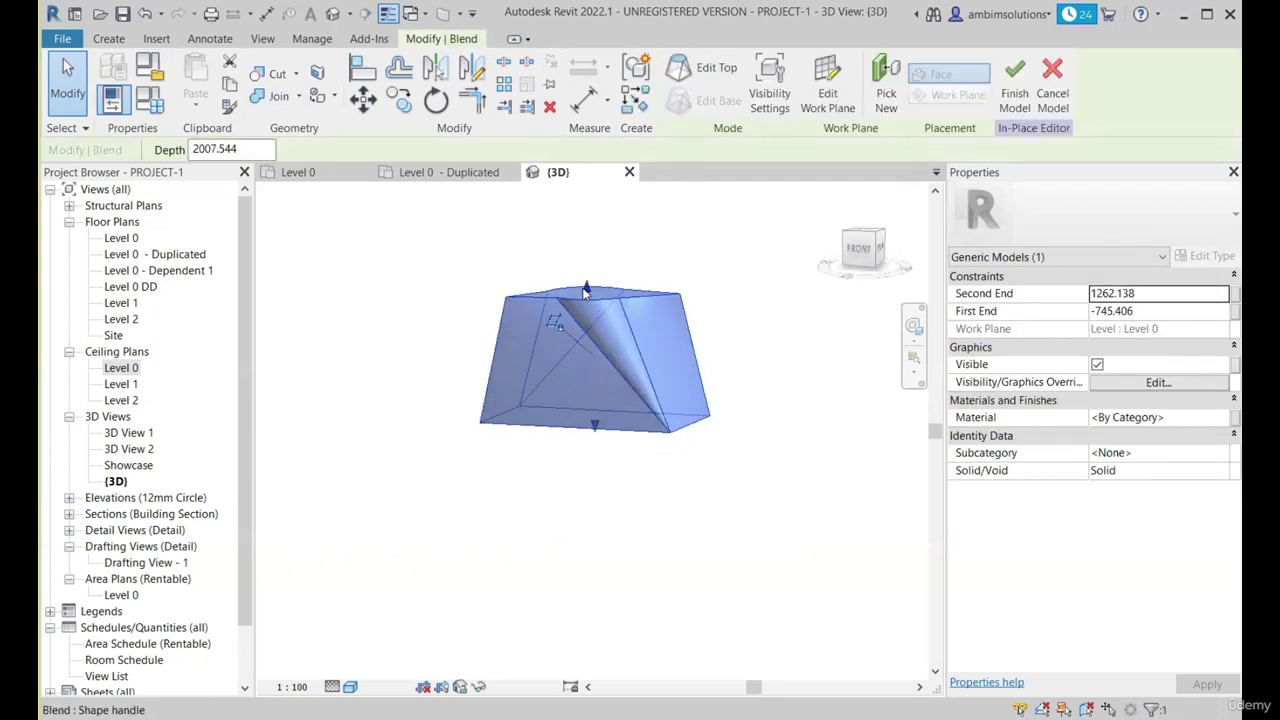
{"action": "mouse_move", "coordinate": [586, 287]}
{"action": "left_mouse_down"}
{"action": "mouse_move", "coordinate": [587, 313]}
{"action": "mouse_move", "coordinate": [587, 288]}
{"action": "left_mouse_up"}
{"action": "left_click", "coordinate": [1170, 299]}
{"action": "mouse_move", "coordinate": [597, 427]}
{"action": "left_mouse_down"}
{"action": "mouse_move", "coordinate": [594, 471]}
{"action": "mouse_move", "coordinate": [594, 408]}
{"action": "left_mouse_up"}
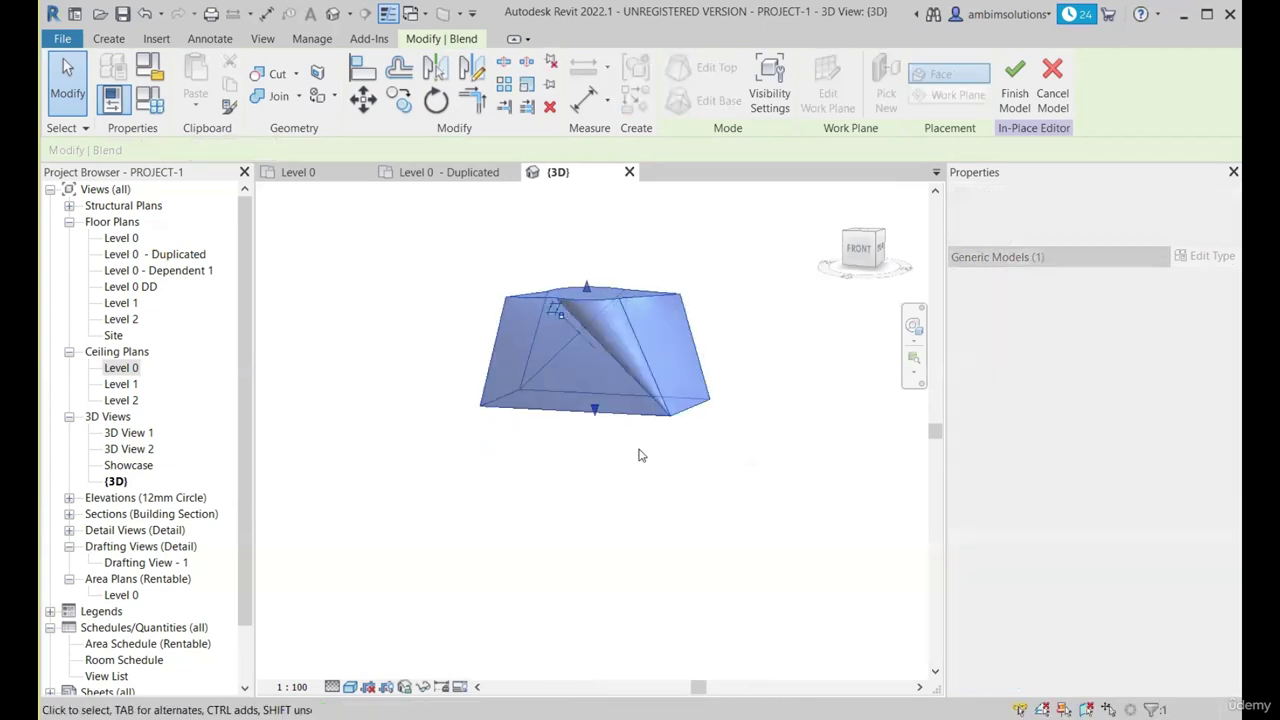
{"action": "left_click_drag", "start_coordinate": [587, 288], "coordinate": [591, 242]}
{"action": "left_click_drag", "start_coordinate": [595, 411], "coordinate": [595, 500]}
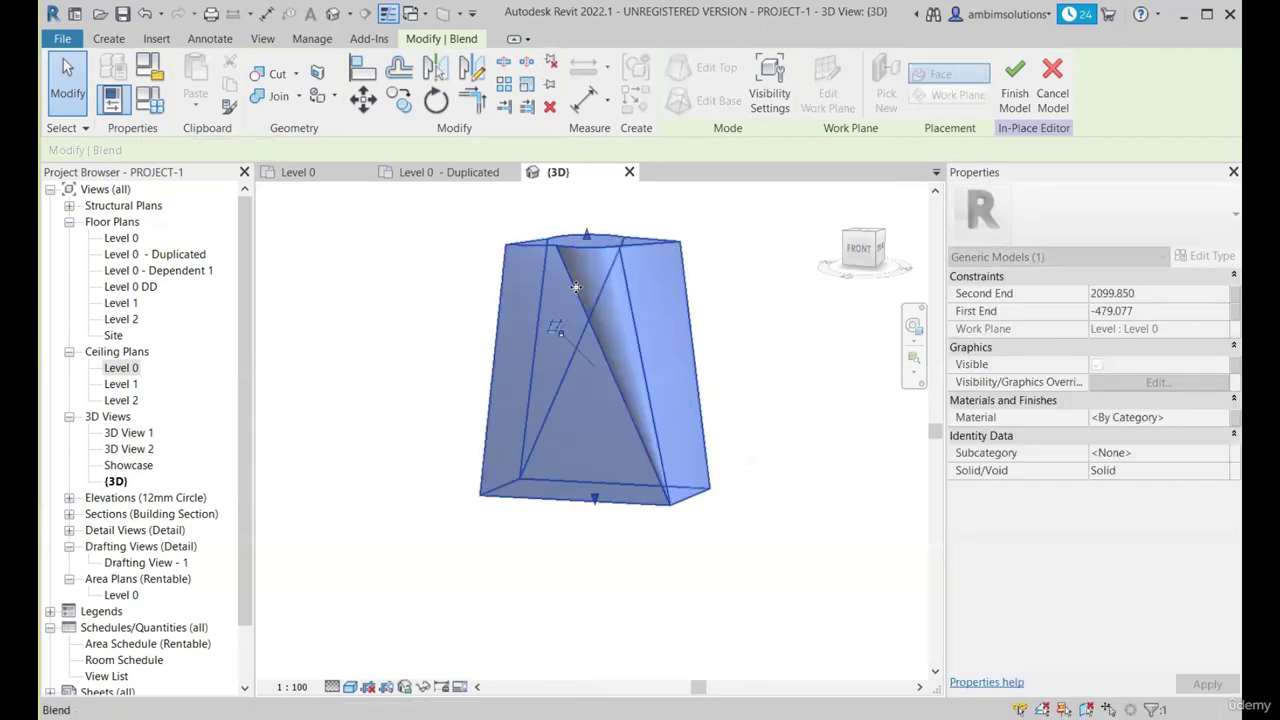
{"action": "left_click_drag", "start_coordinate": [587, 239], "coordinate": [588, 370]}
{"action": "scroll", "coordinate": [562, 390], "scroll_direction": "down", "scroll_amount": 3}
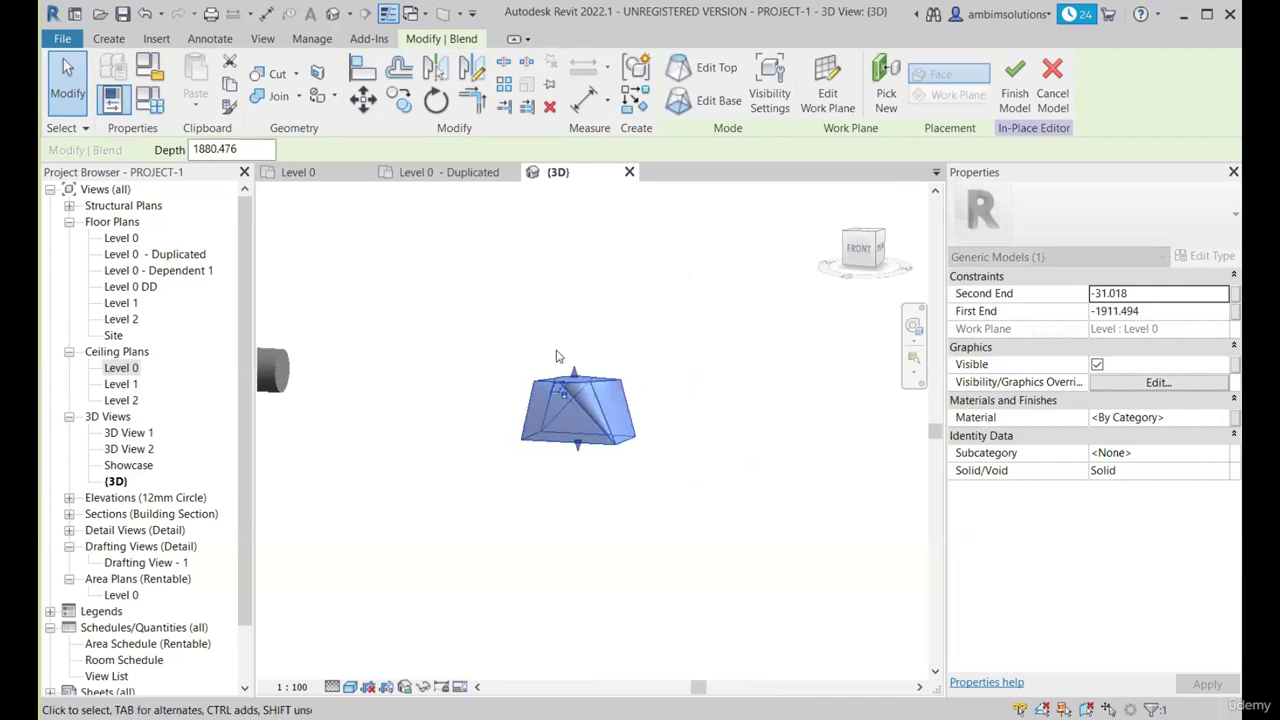
Deselect the blend and finish the in-place model.
{"action": "middle_click_drag", "start_coordinate": [557, 352], "coordinate": [661, 338]}
{"action": "scroll", "coordinate": [577, 432], "scroll_direction": "up", "scroll_amount": 1}
{"action": "left_click", "coordinate": [501, 423]}
{"action": "left_click", "coordinate": [678, 85]}
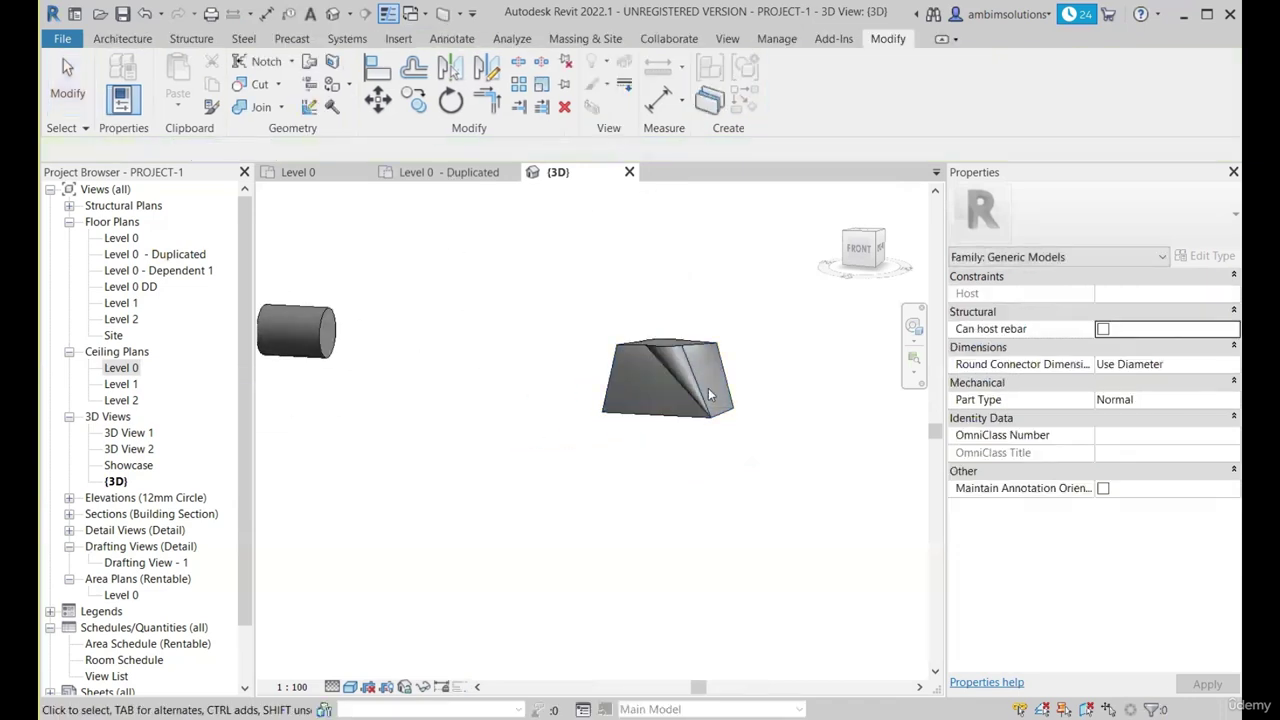
Return to the Level 0 - Duplicated floor plan at the area with the blend and the two crossing section lines.
{"action": "left_click", "coordinate": [660, 376]}
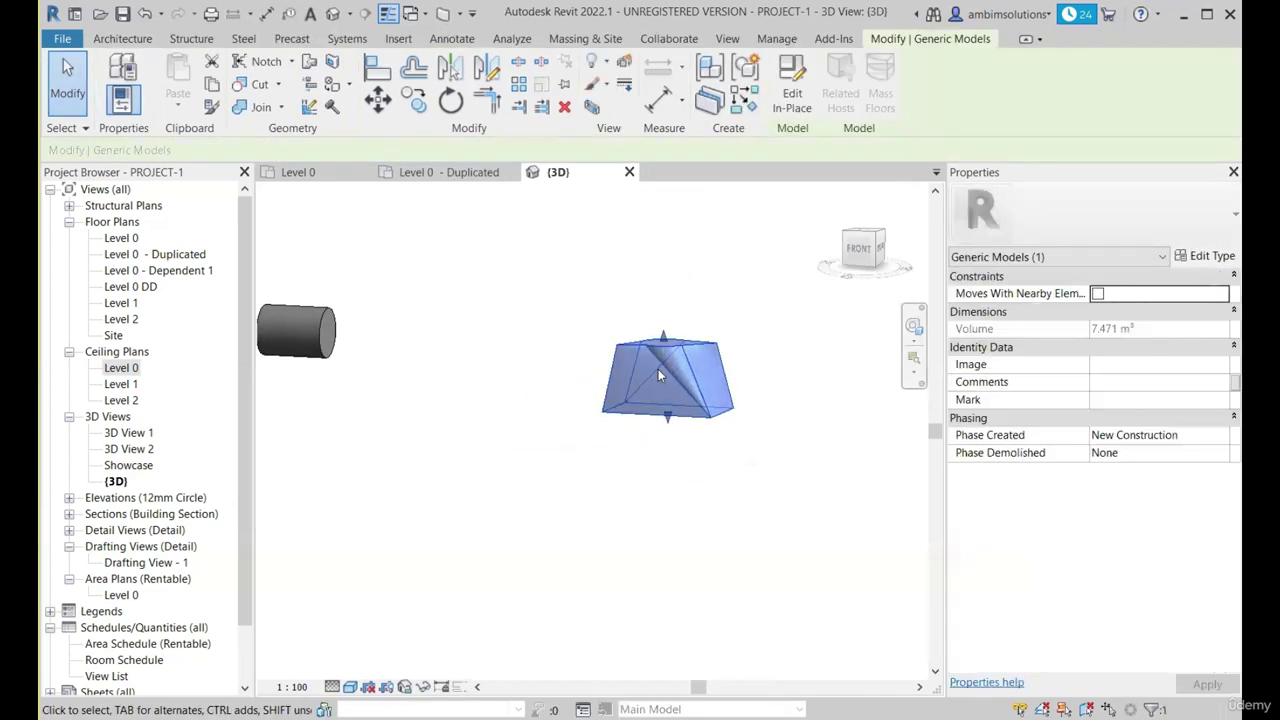
{"action": "left_click", "coordinate": [450, 176]}
{"action": "scroll", "coordinate": [681, 428], "scroll_direction": "down", "scroll_amount": 6}
{"action": "left_click", "coordinate": [675, 461]}
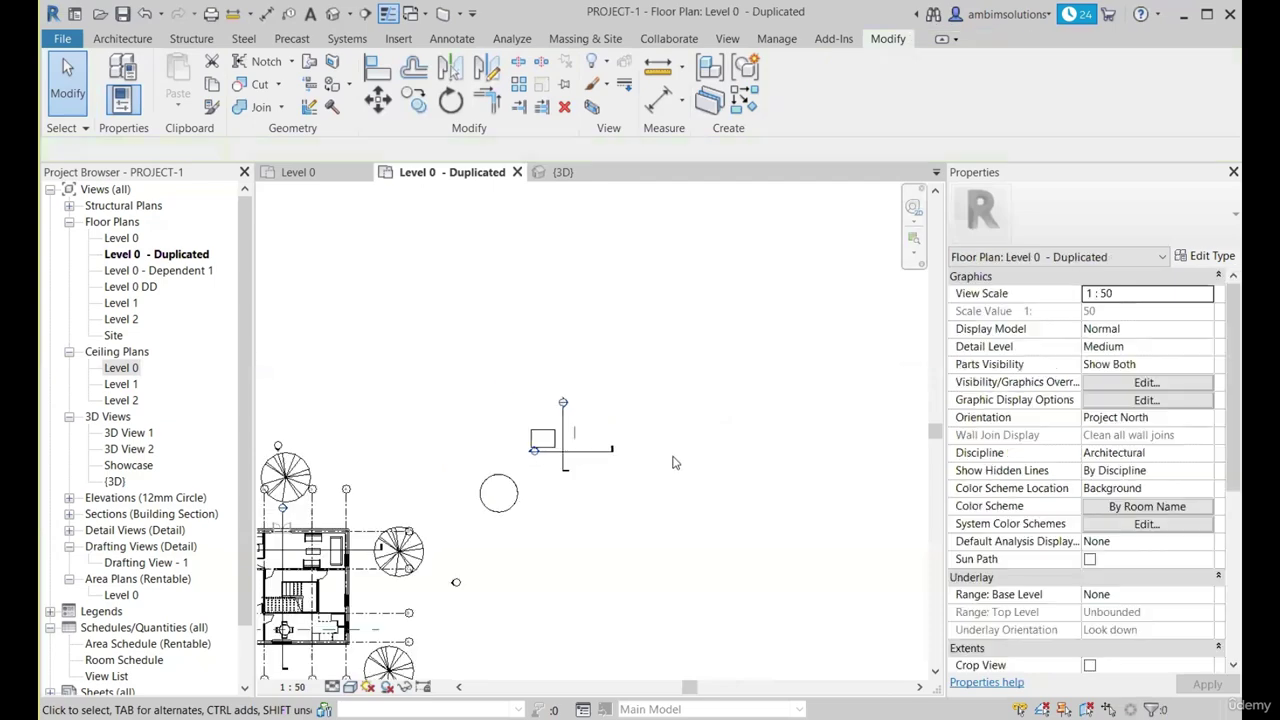
{"action": "scroll", "coordinate": [667, 475], "scroll_direction": "down", "scroll_amount": 1}
{"action": "scroll", "coordinate": [620, 492], "scroll_direction": "up", "scroll_amount": 2}
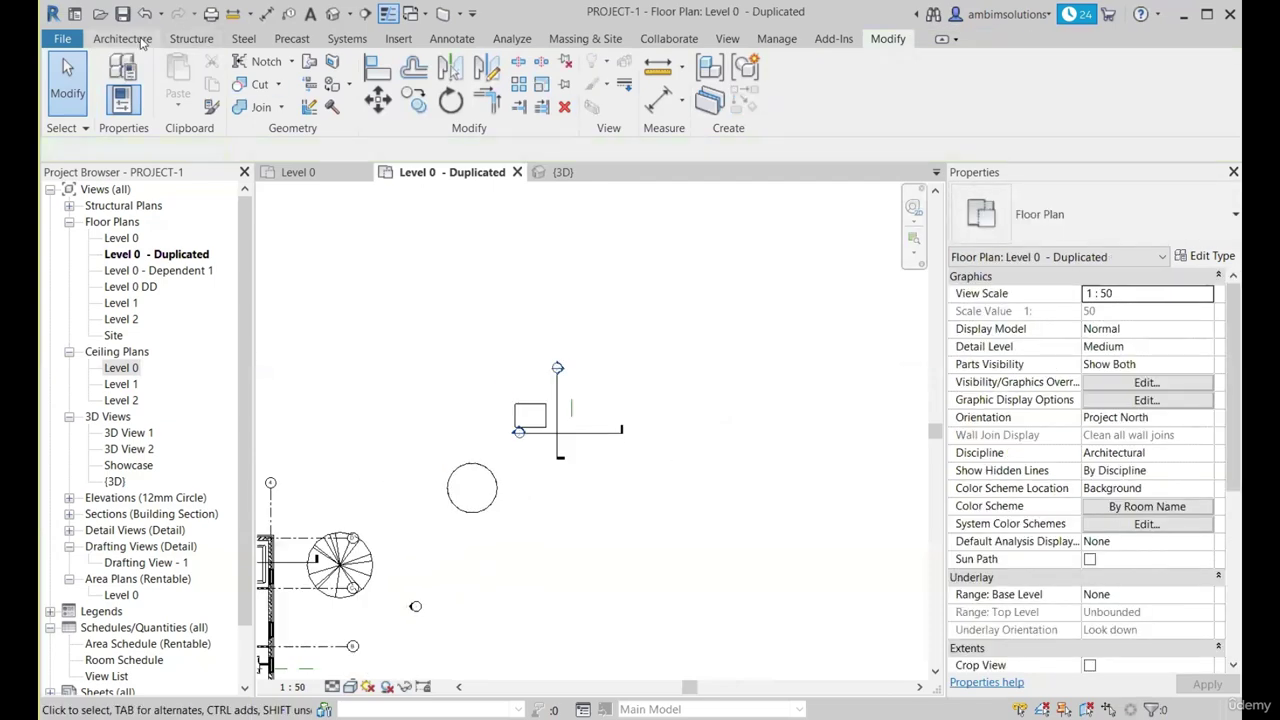
{"action": "left_click", "coordinate": [122, 39]}
{"action": "left_click", "coordinate": [263, 85]}
{"action": "left_click", "coordinate": [240, 154]}
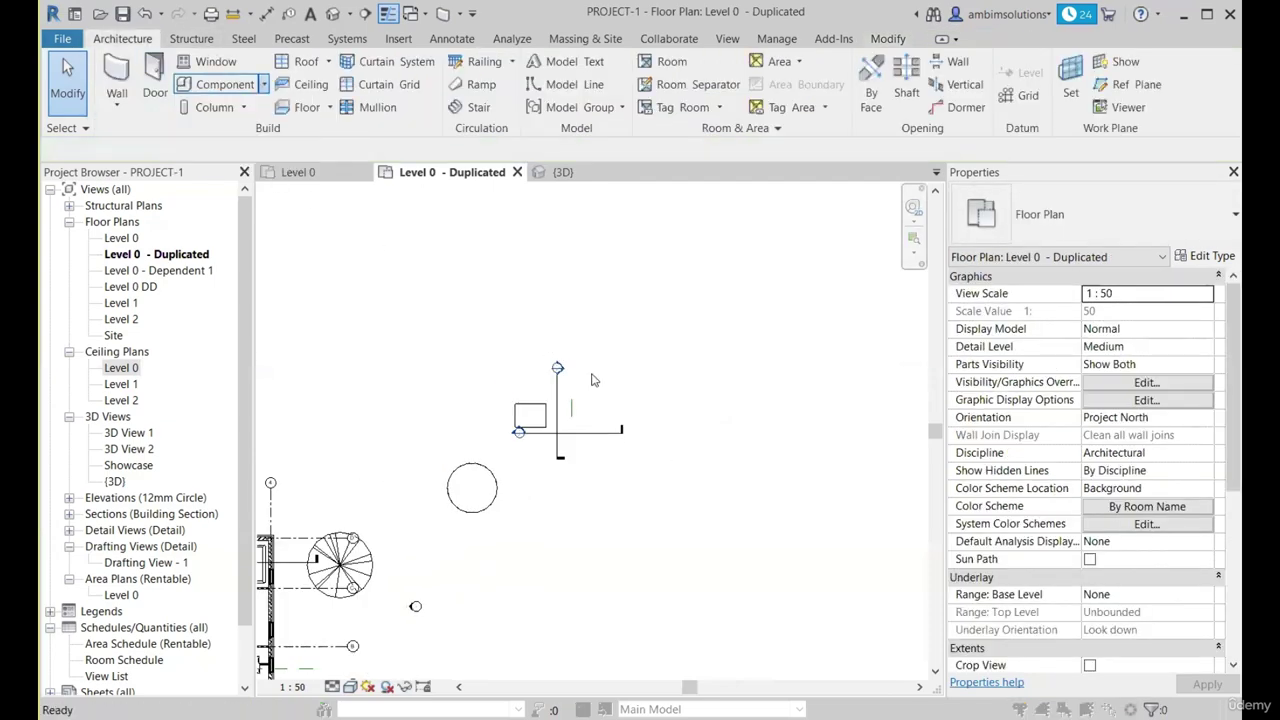
{"action": "key", "text": "g"}
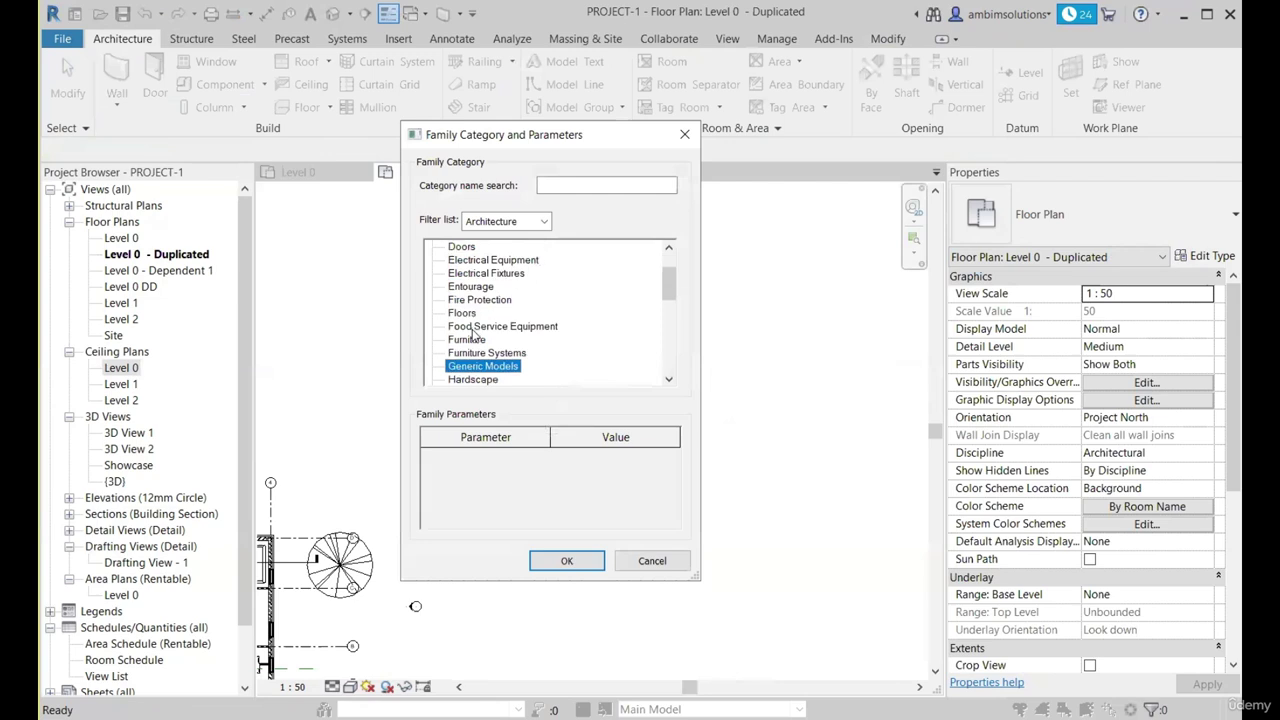
{"action": "left_click", "coordinate": [580, 562]}
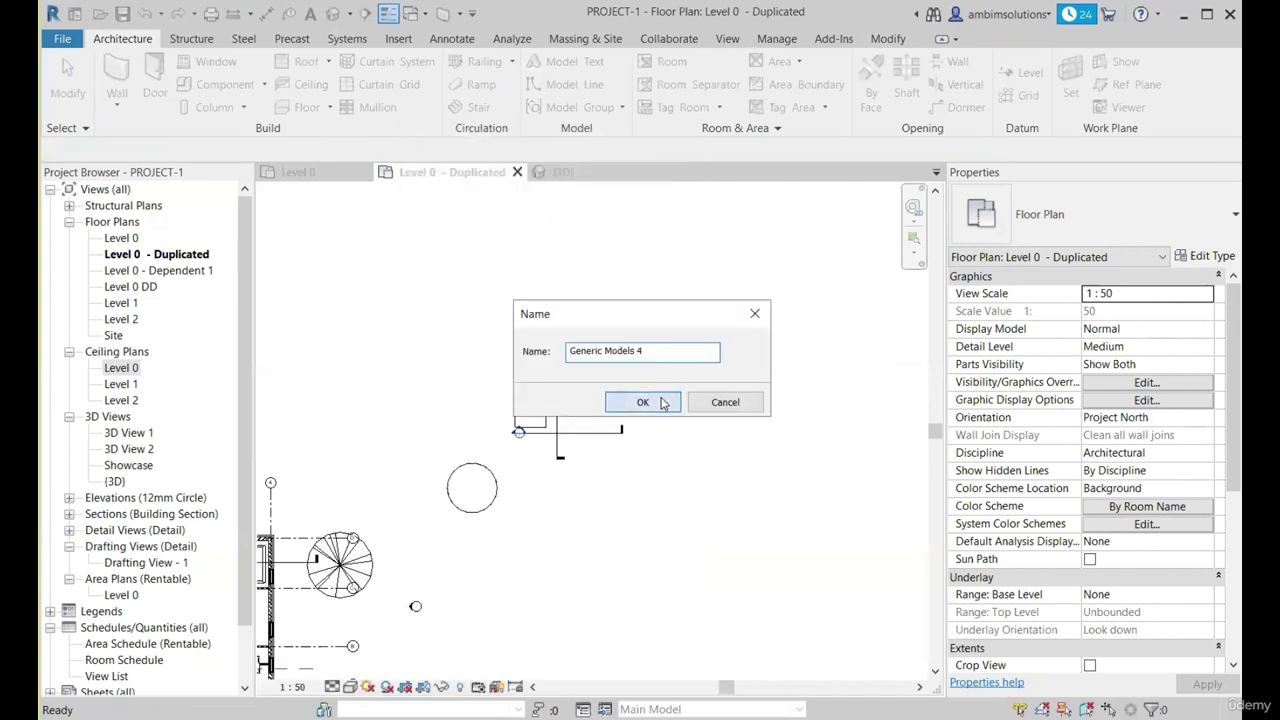
{"action": "left_click", "coordinate": [646, 404]}
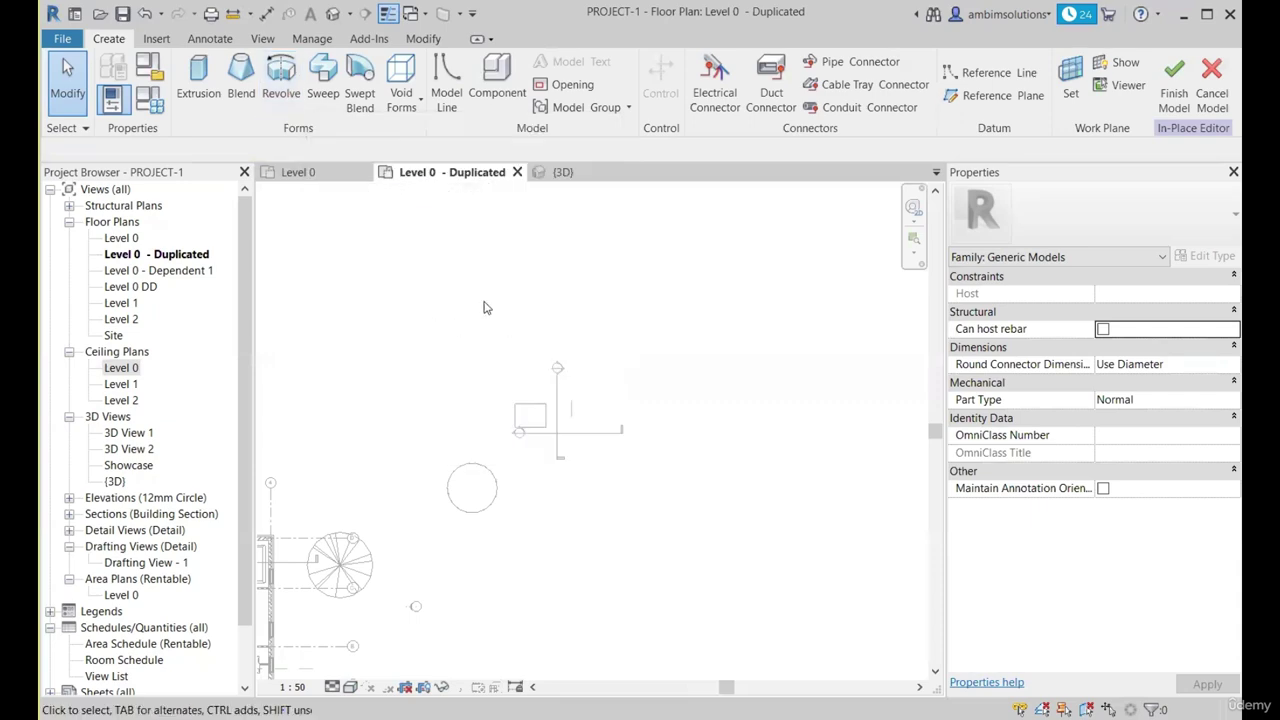
{"action": "scroll", "coordinate": [577, 346], "scroll_direction": "down", "scroll_amount": 1}
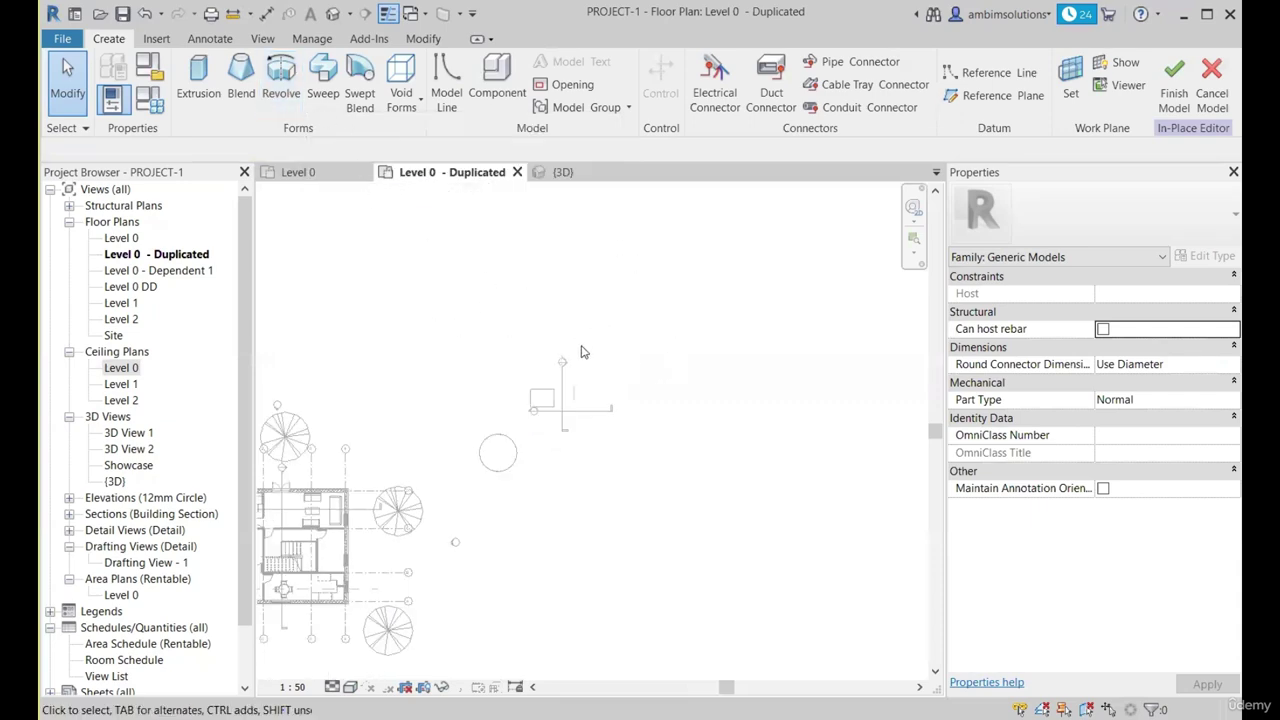
{"action": "scroll", "coordinate": [584, 352], "scroll_direction": "up", "scroll_amount": 1}
{"action": "left_click", "coordinate": [1210, 95]}
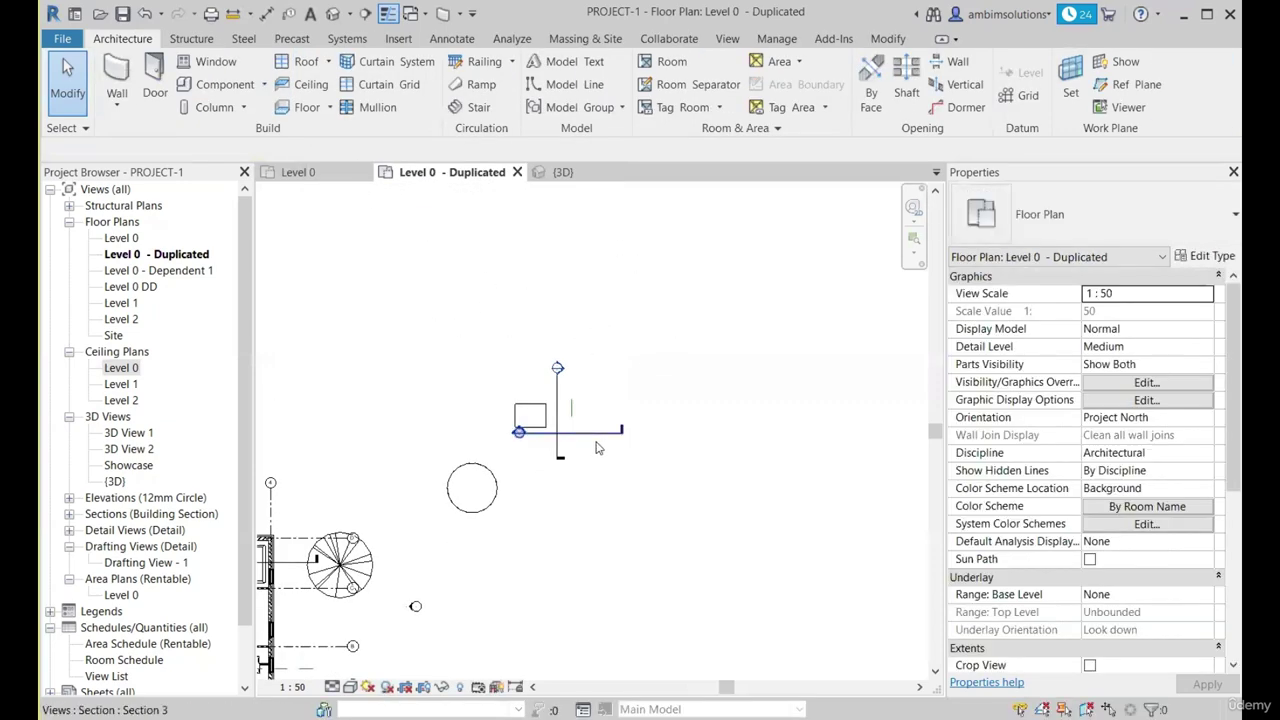
Open the section view defined by the horizontal section line below the blend.
{"action": "scroll", "coordinate": [586, 430], "scroll_direction": "up", "scroll_amount": 1}
{"action": "left_click", "coordinate": [588, 430]}
{"action": "right_click", "coordinate": [588, 432]}
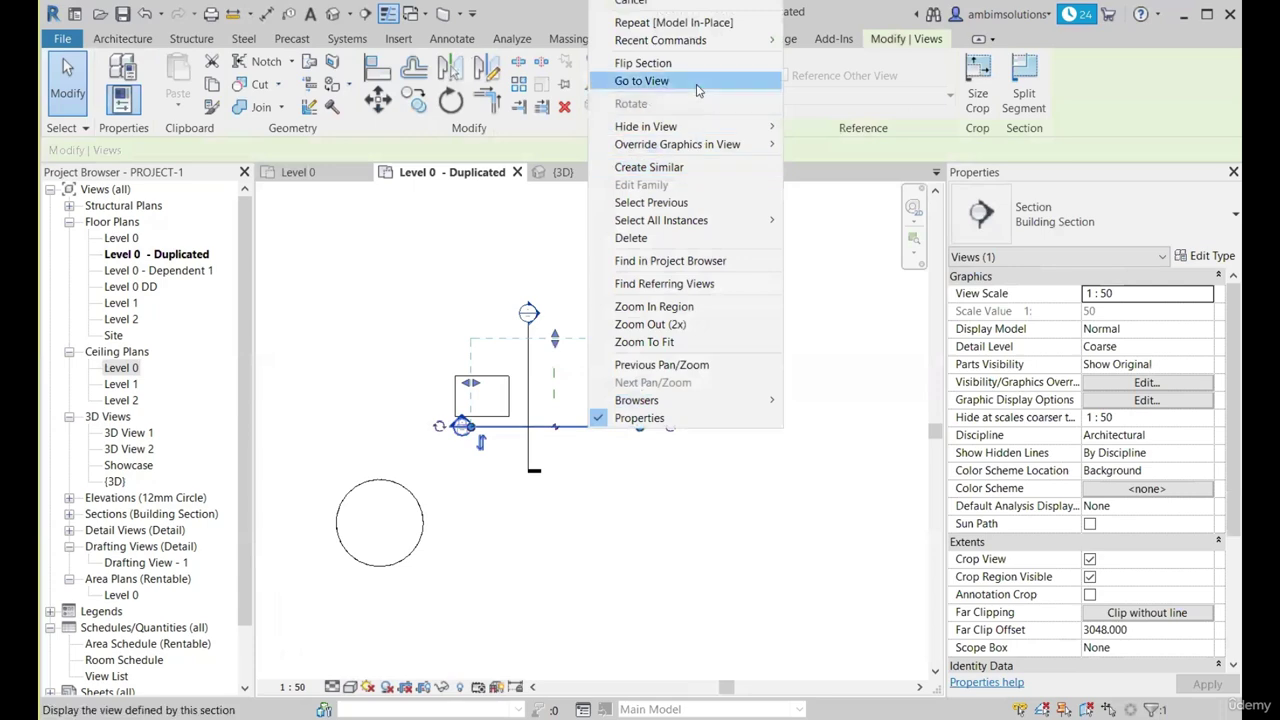
{"action": "left_click", "coordinate": [640, 84]}
{"action": "scroll", "coordinate": [620, 492], "scroll_direction": "up", "scroll_amount": 1}
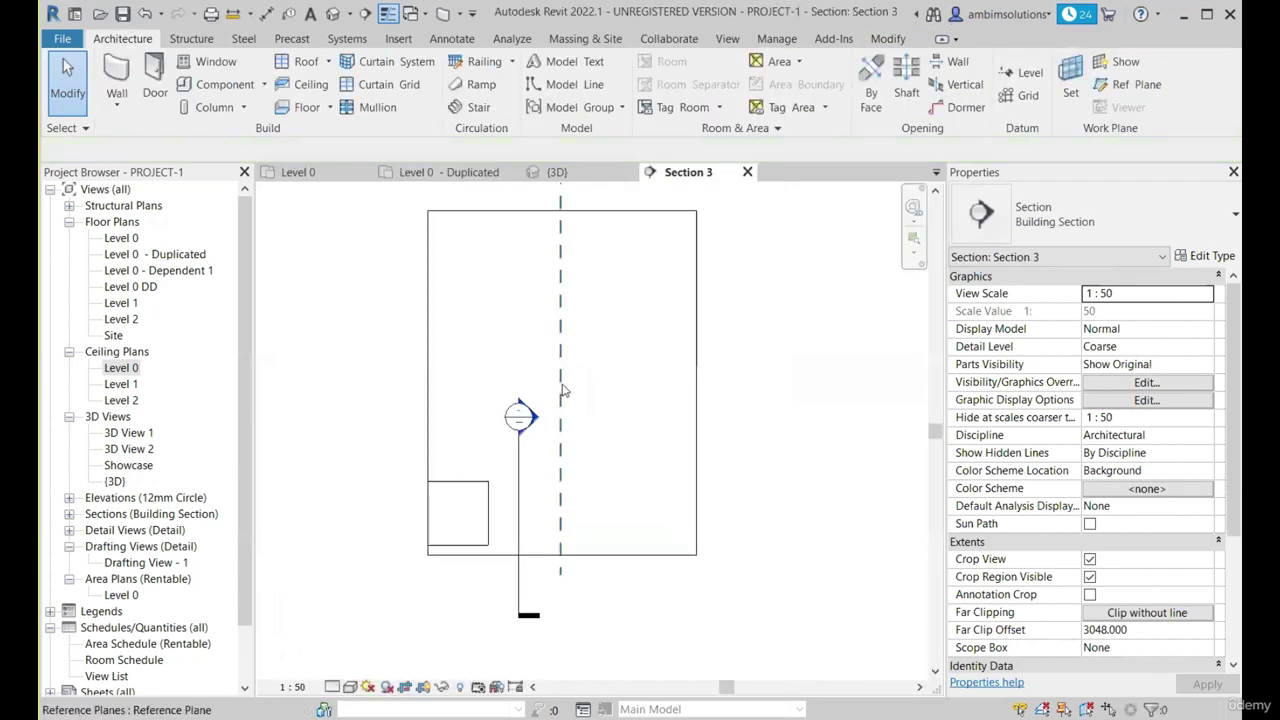
Try setting the vertical reference plane as the work plane with Section 1 as its sketch view, and close that view.
{"action": "scroll", "coordinate": [545, 507], "scroll_direction": "up", "scroll_amount": 1}
{"action": "left_click", "coordinate": [1072, 78]}
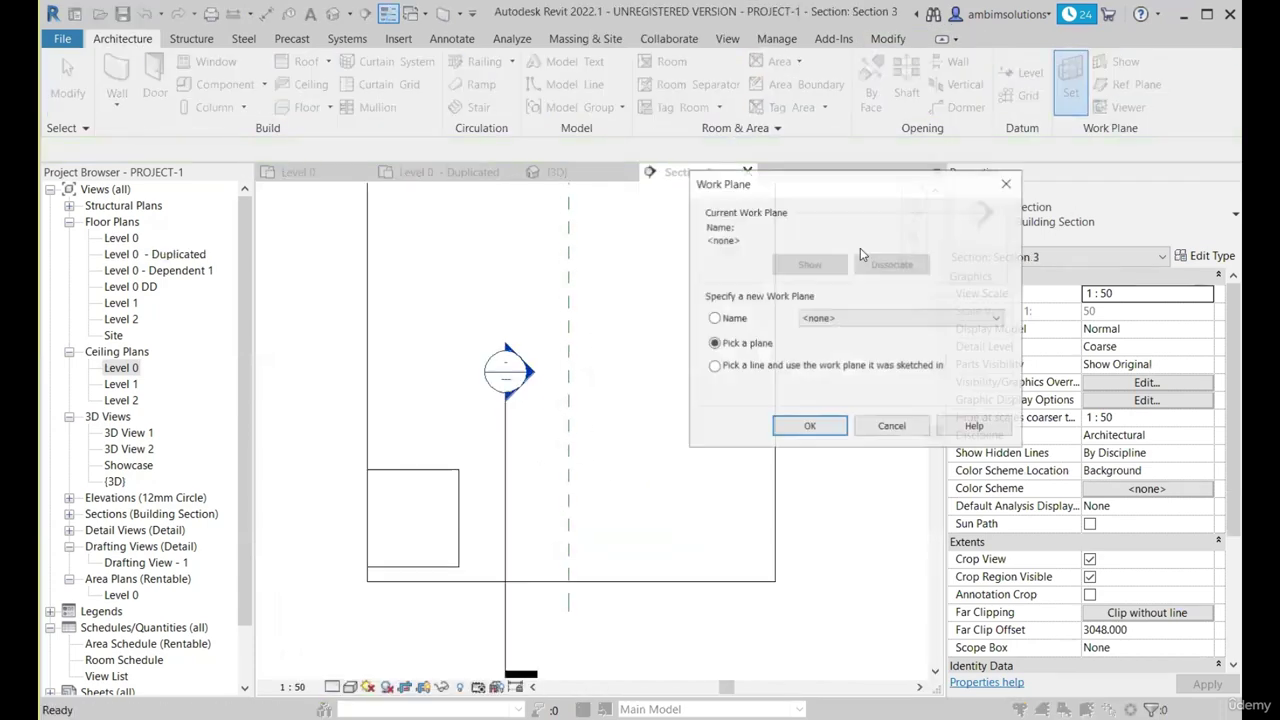
{"action": "key", "text": "Return"}
{"action": "left_click", "coordinate": [570, 430]}
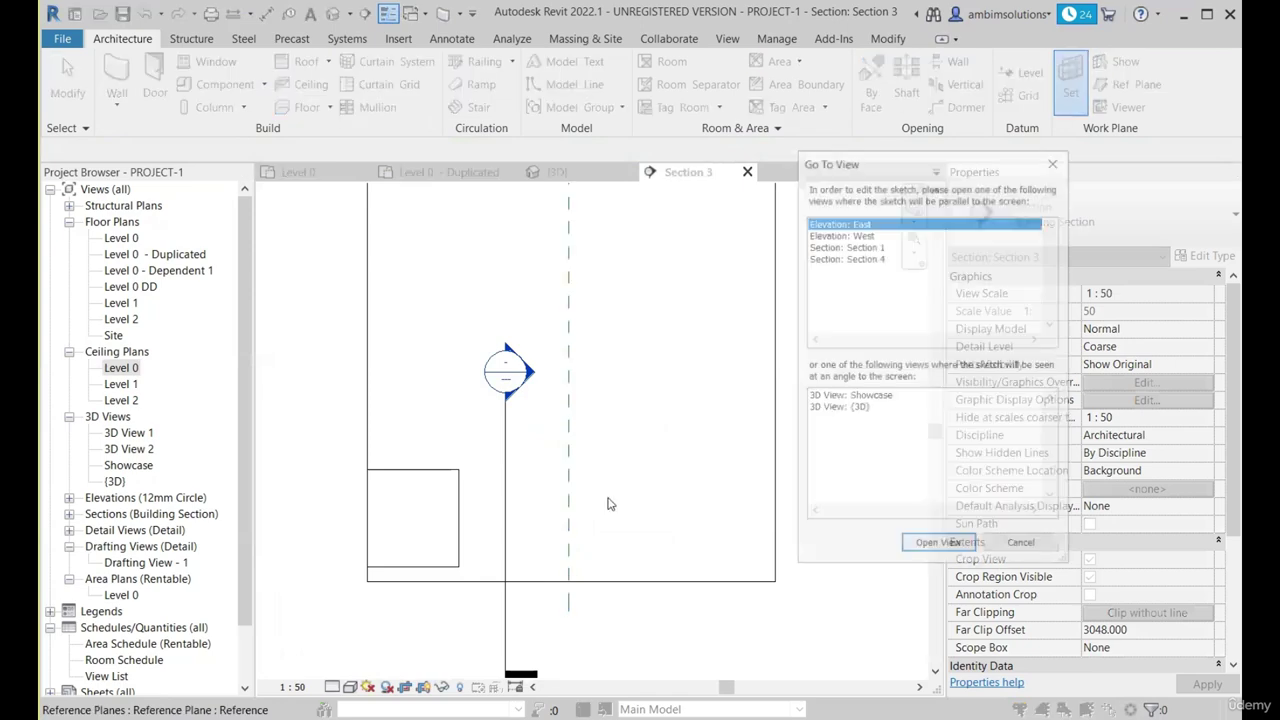
{"action": "left_click", "coordinate": [862, 257]}
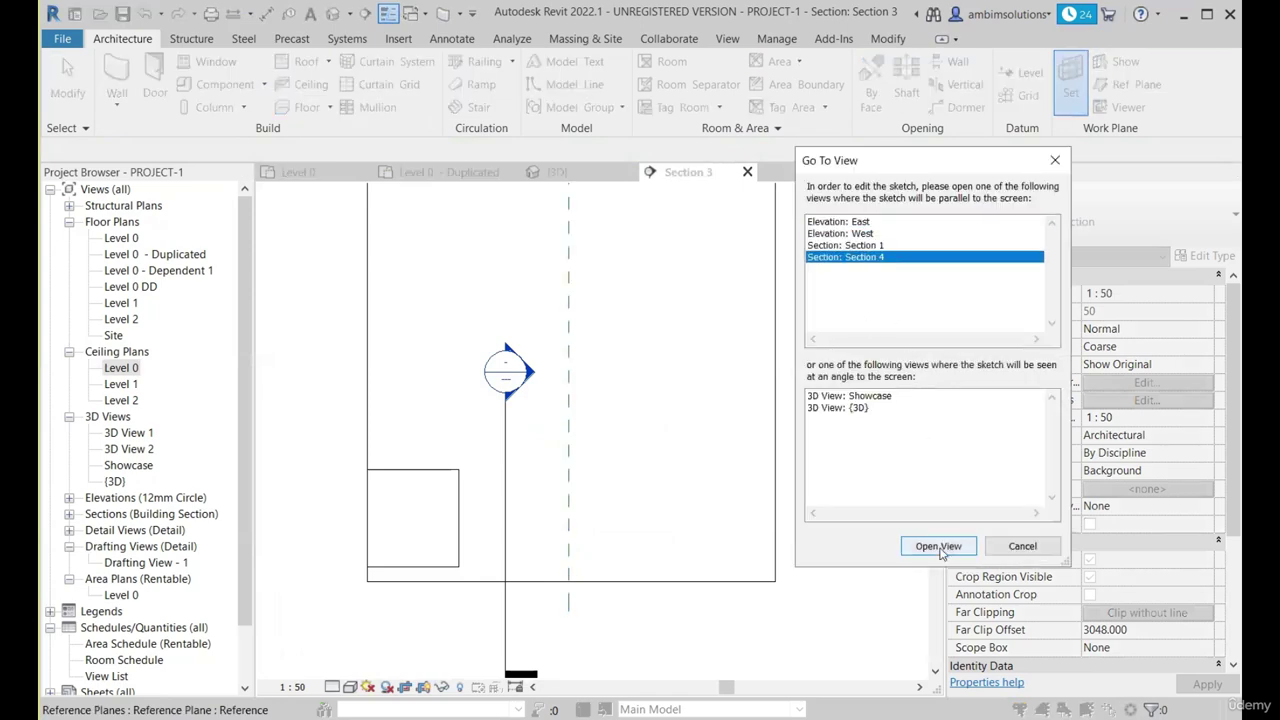
{"action": "left_click", "coordinate": [866, 245]}
{"action": "left_click", "coordinate": [912, 548]}
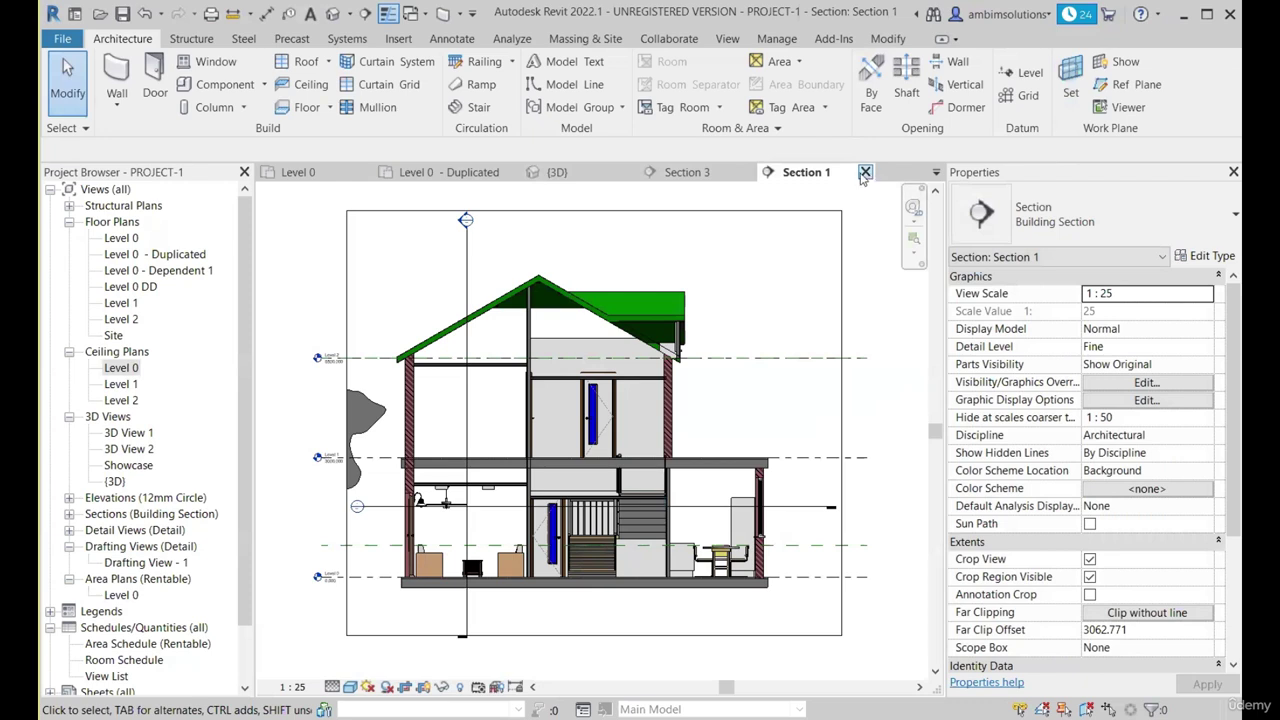
{"action": "left_click", "coordinate": [865, 173]}
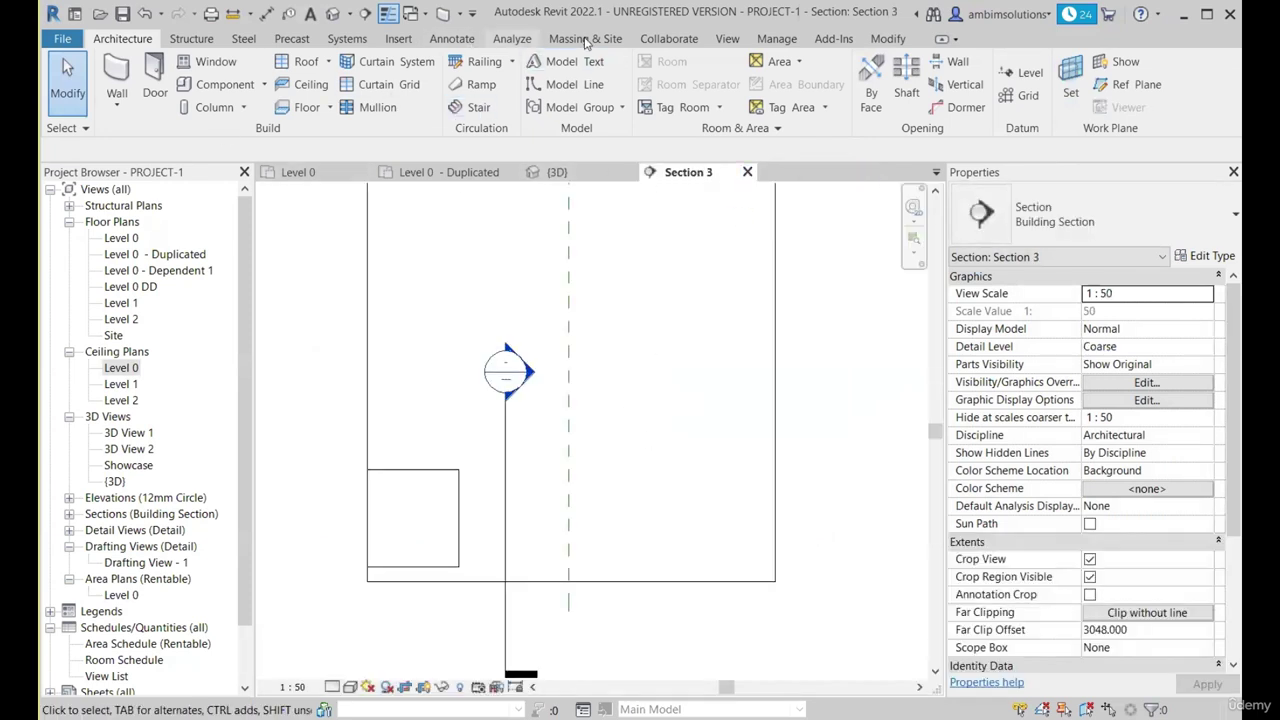
Start a new in-place model in the Generic Models category and accept the suggested name.
{"action": "left_click", "coordinate": [263, 85]}
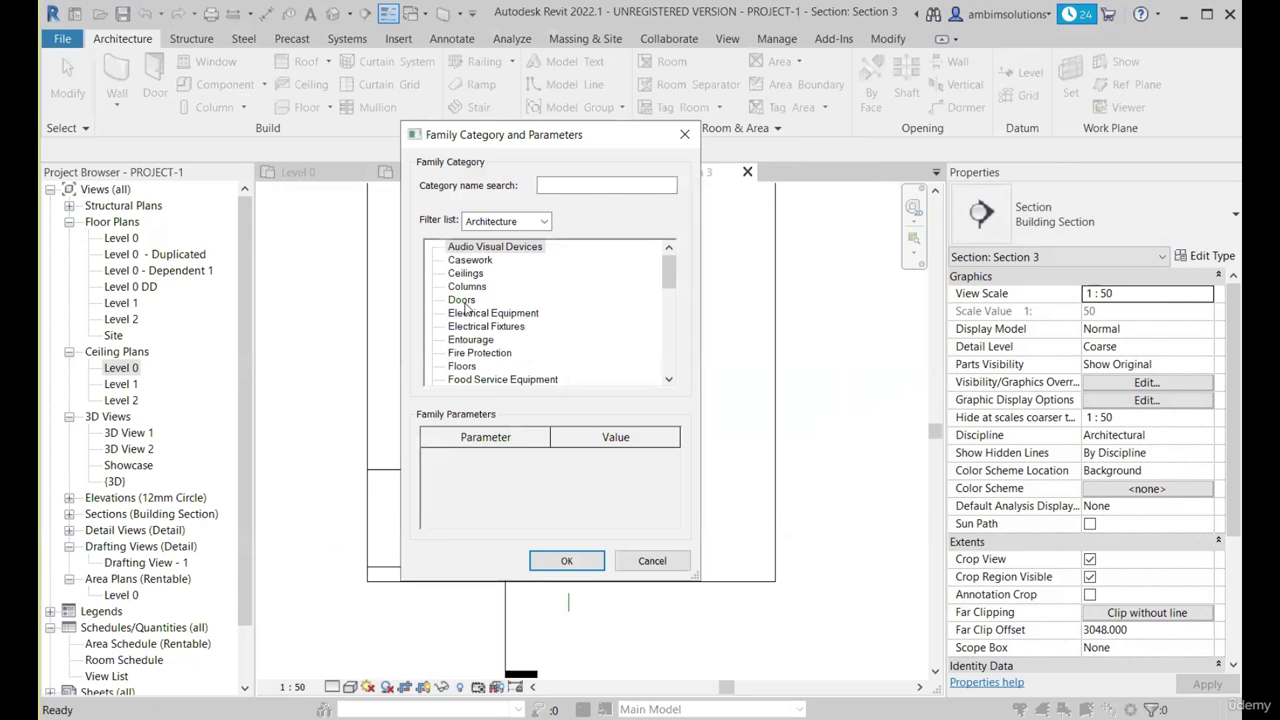
{"action": "left_click", "coordinate": [576, 563]}
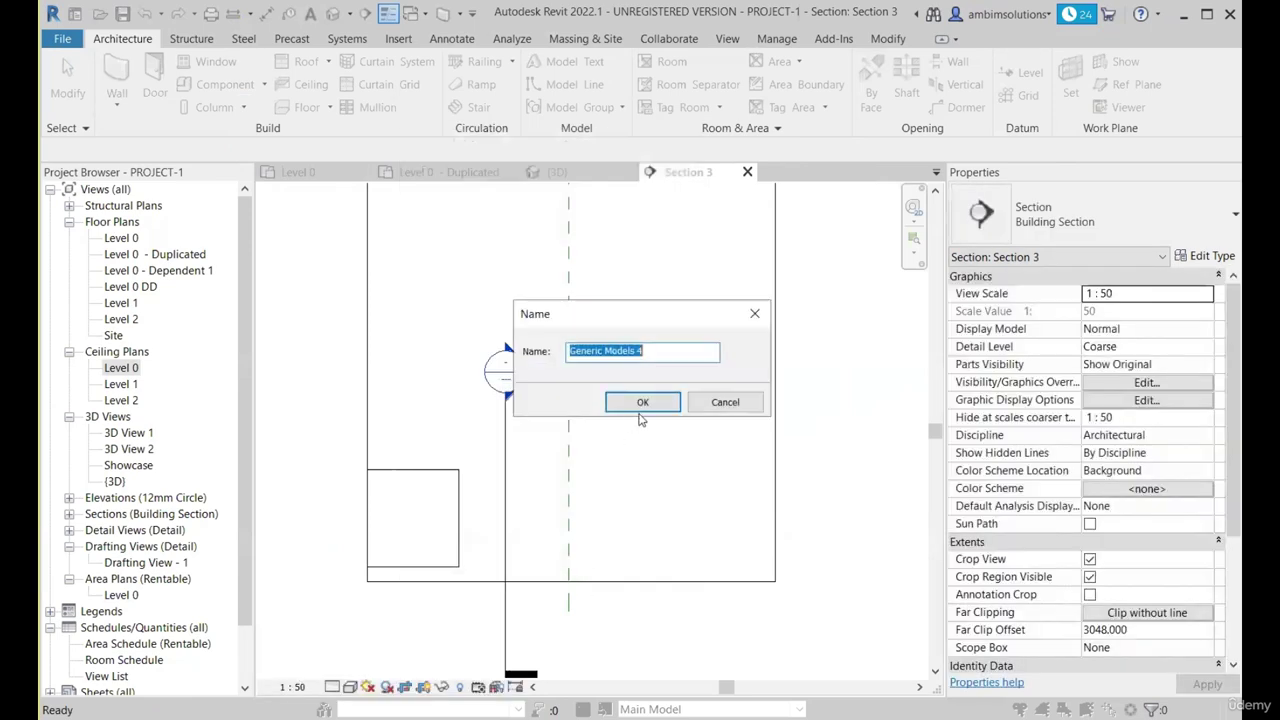
{"action": "left_click", "coordinate": [643, 403]}
Start a Revolve form on the vertical reference plane and open Section 4 as its sketch view.
{"action": "left_click", "coordinate": [285, 80]}
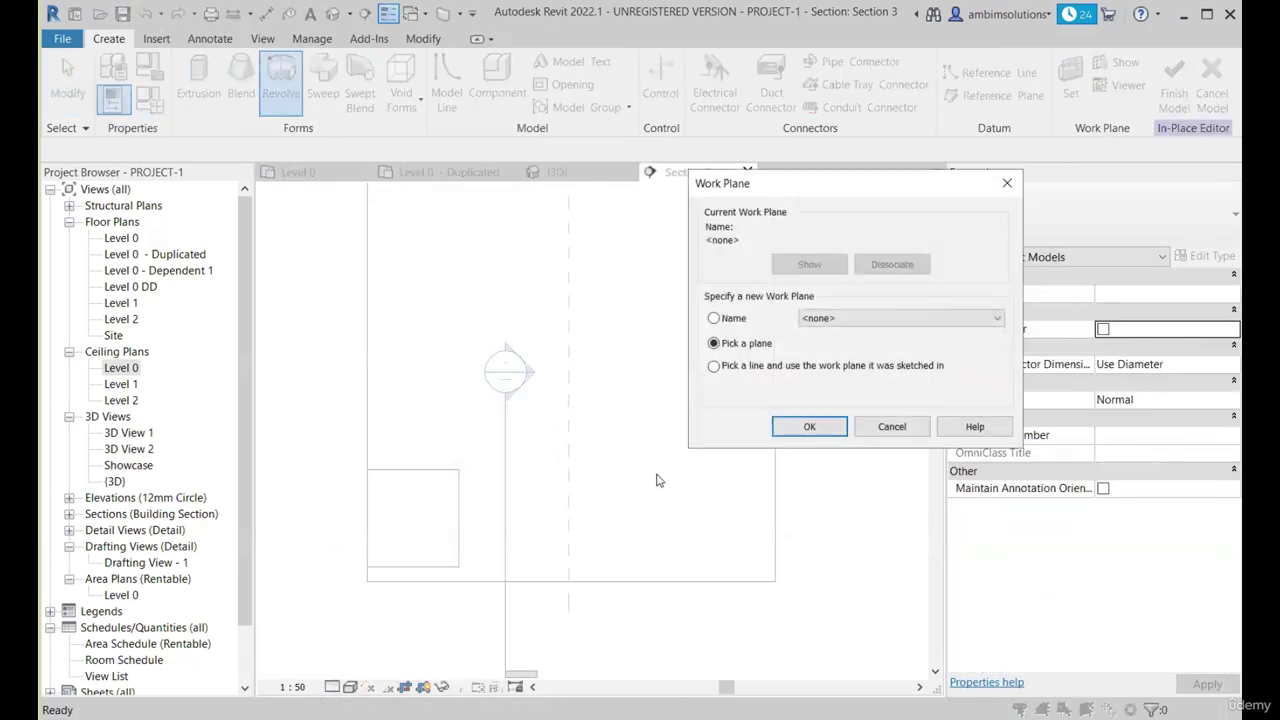
{"action": "left_click", "coordinate": [804, 427]}
{"action": "left_click", "coordinate": [569, 437]}
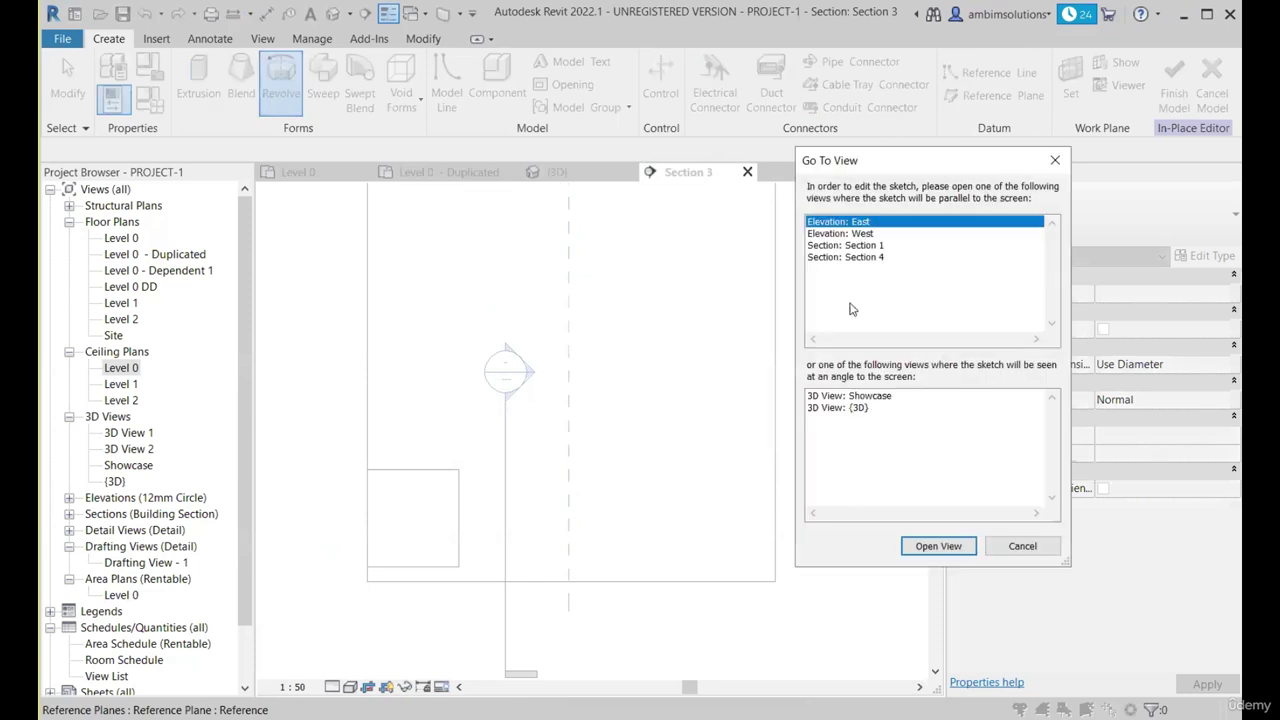
{"action": "left_click", "coordinate": [862, 257]}
{"action": "left_click", "coordinate": [938, 546]}
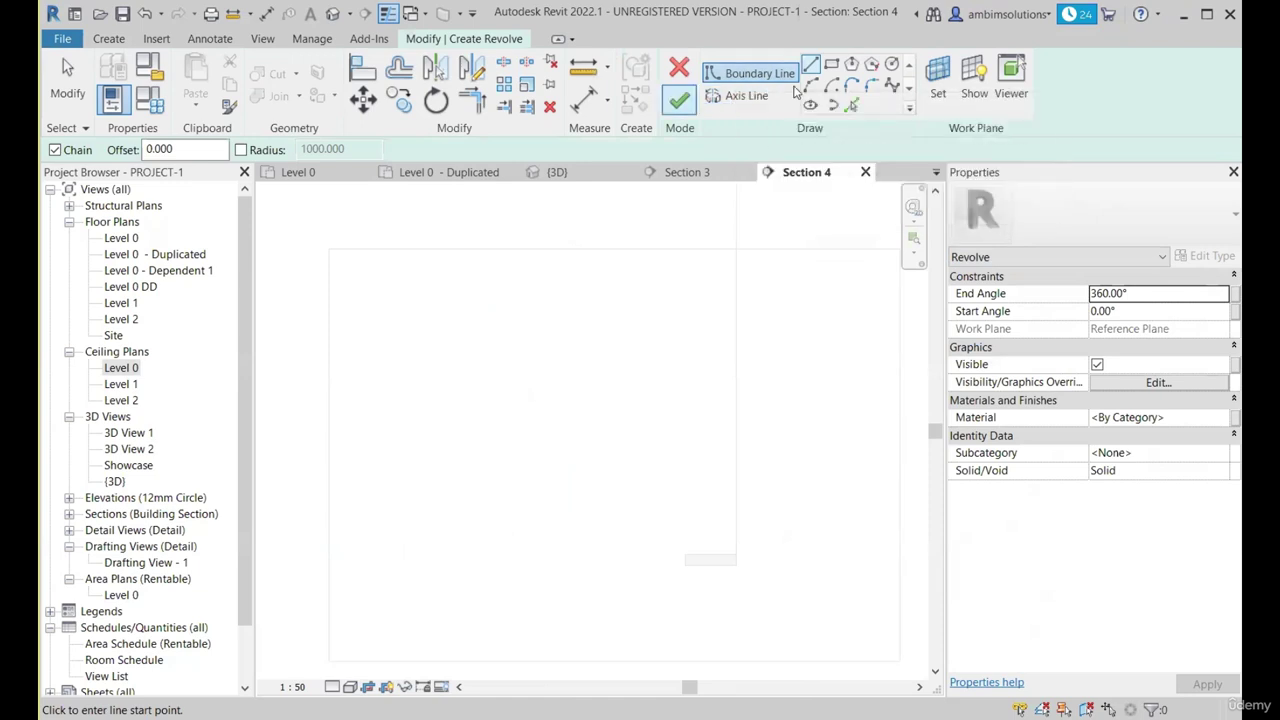
Begin the revolve profile with a short horizontal boundary line in the upper middle of Section 4's crop region.
{"action": "scroll", "coordinate": [541, 306], "scroll_direction": "down", "scroll_amount": 5}
{"action": "scroll", "coordinate": [552, 430], "scroll_direction": "up", "scroll_amount": 2}
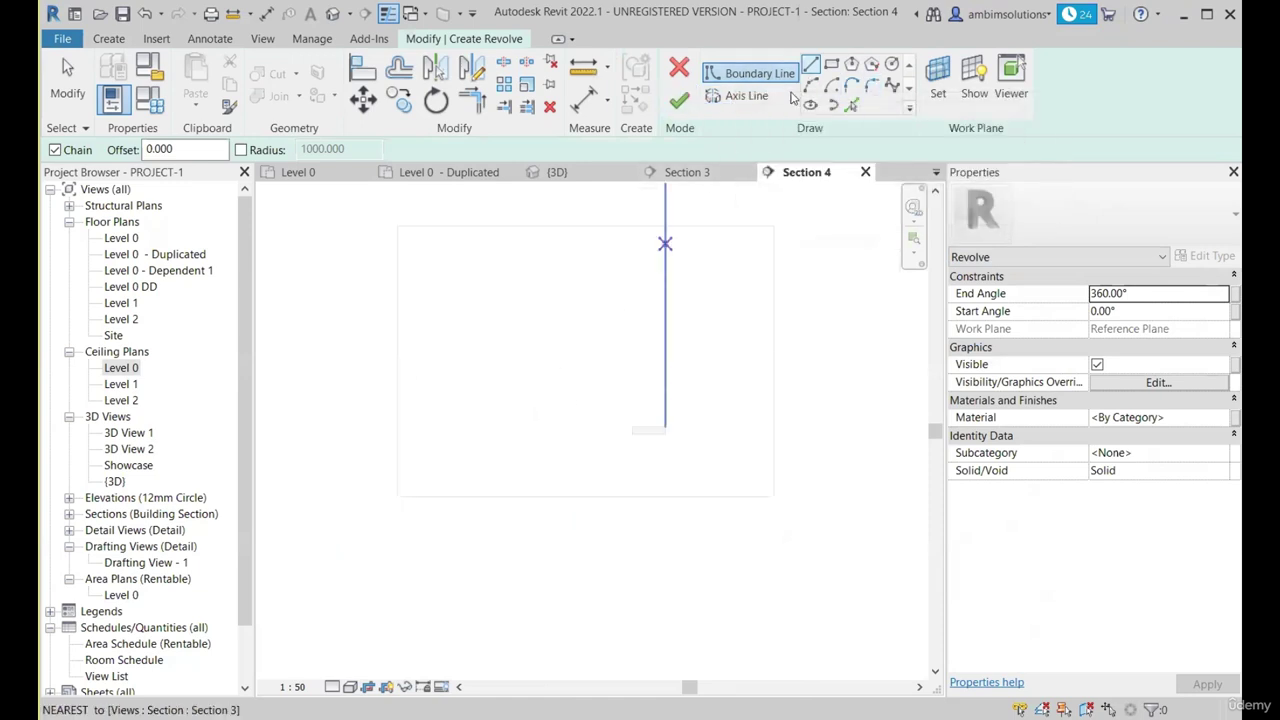
{"action": "scroll", "coordinate": [573, 362], "scroll_direction": "up", "scroll_amount": 1}
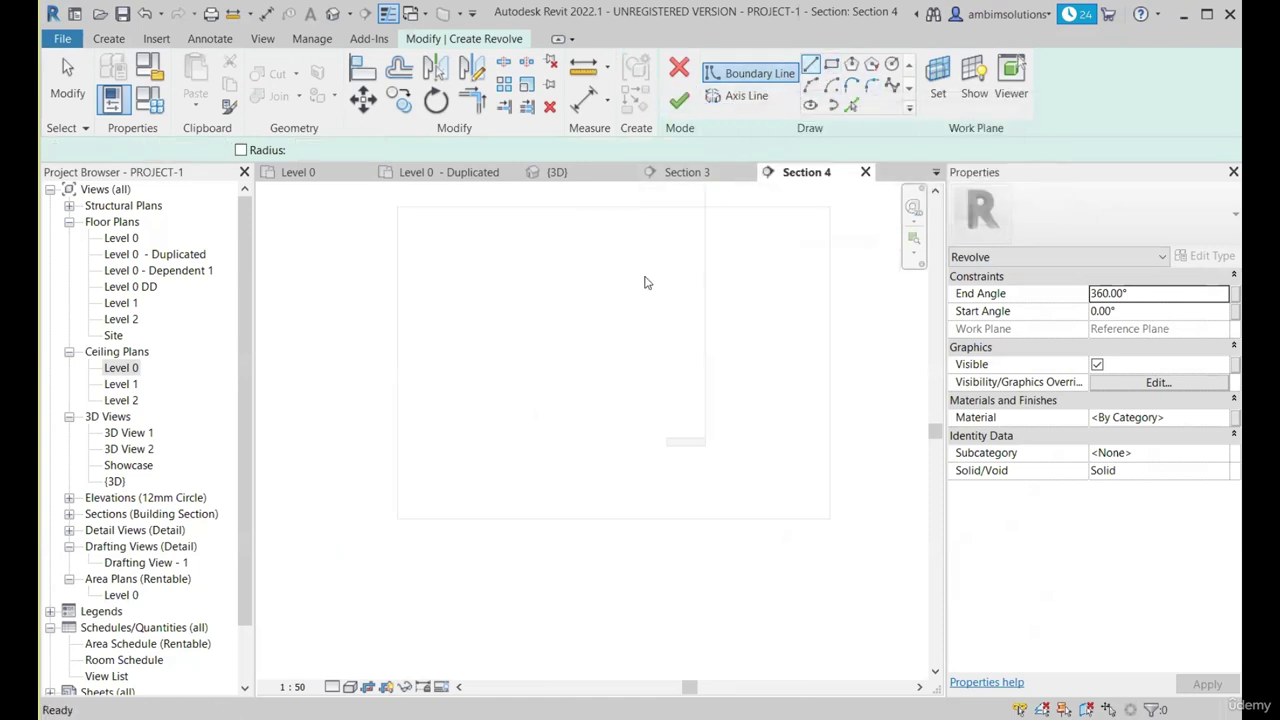
{"action": "left_click", "coordinate": [580, 321]}
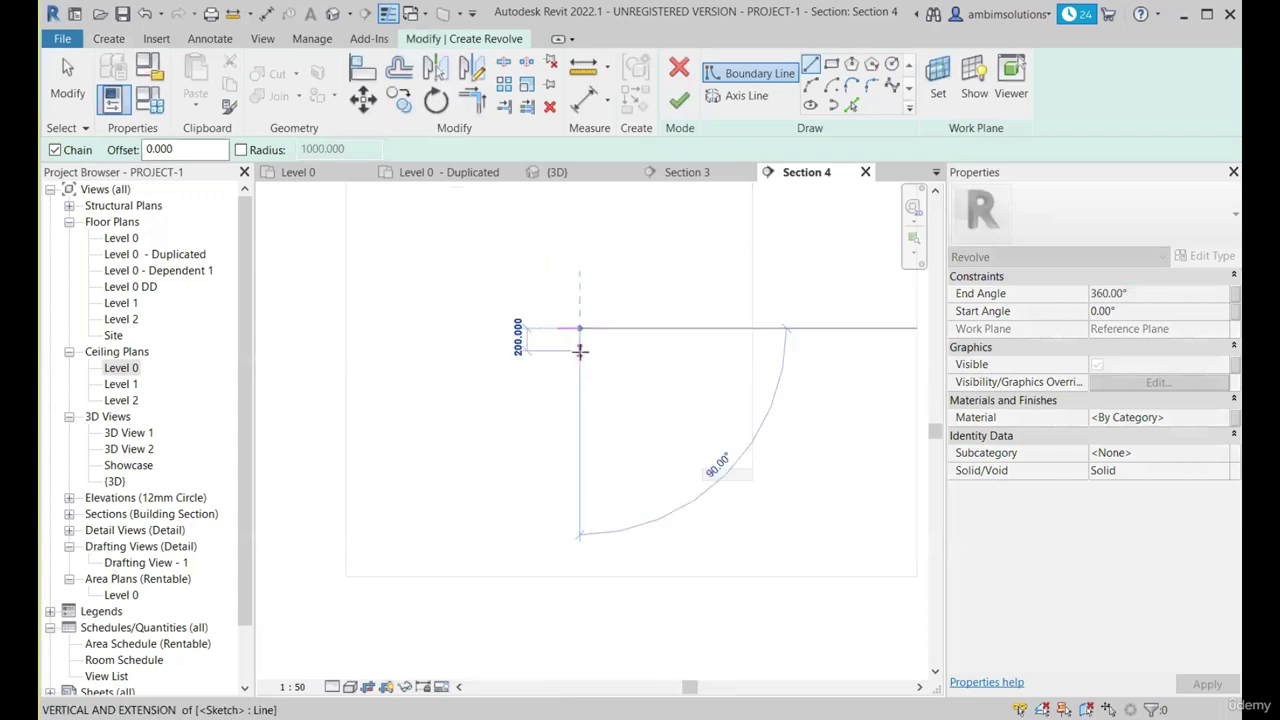
Sketch the profile's upper block with boundary lines 200 mm down, 300 mm right, 500 mm down and 300 mm left.
{"action": "left_click", "coordinate": [580, 352]}
{"action": "left_click", "coordinate": [625, 352]}
{"action": "left_click", "coordinate": [625, 422]}
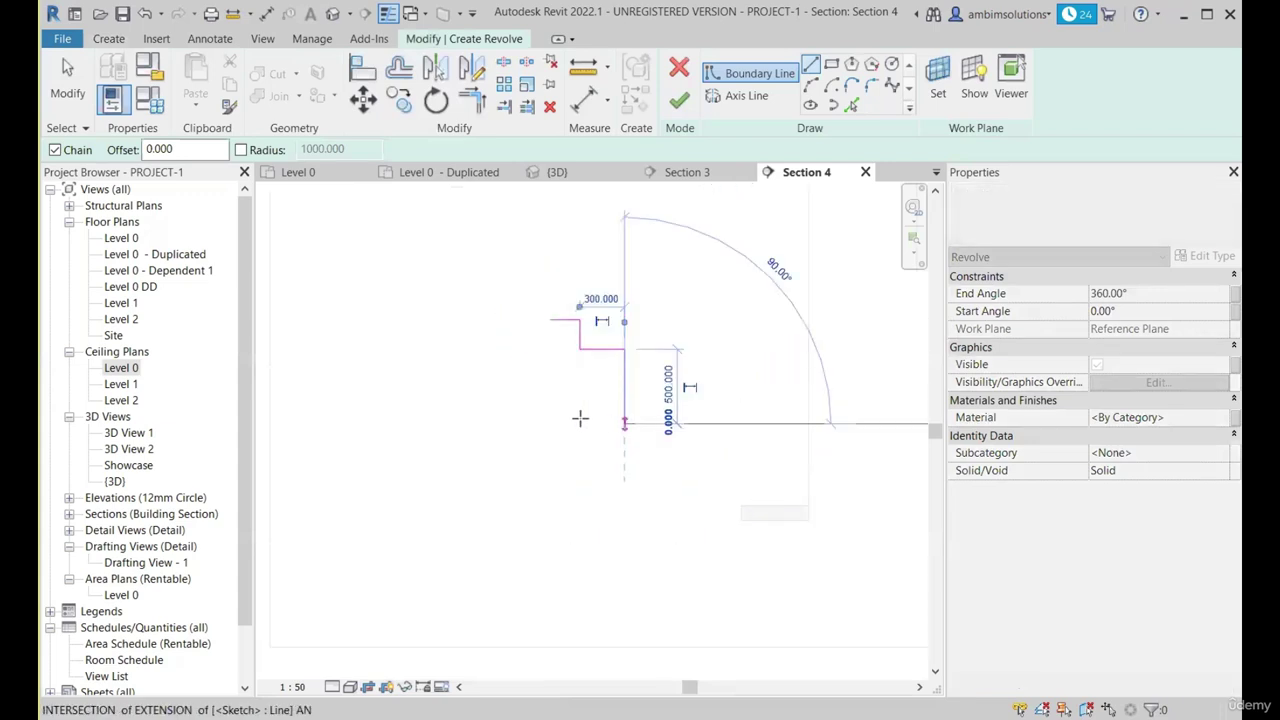
{"action": "left_click", "coordinate": [580, 422]}
Continue the boundary with a smaller block stepping about 200 mm out and 300 mm high, followed by a narrow neck about 300 mm long.
{"action": "left_click", "coordinate": [580, 454]}
{"action": "left_click", "coordinate": [610, 454]}
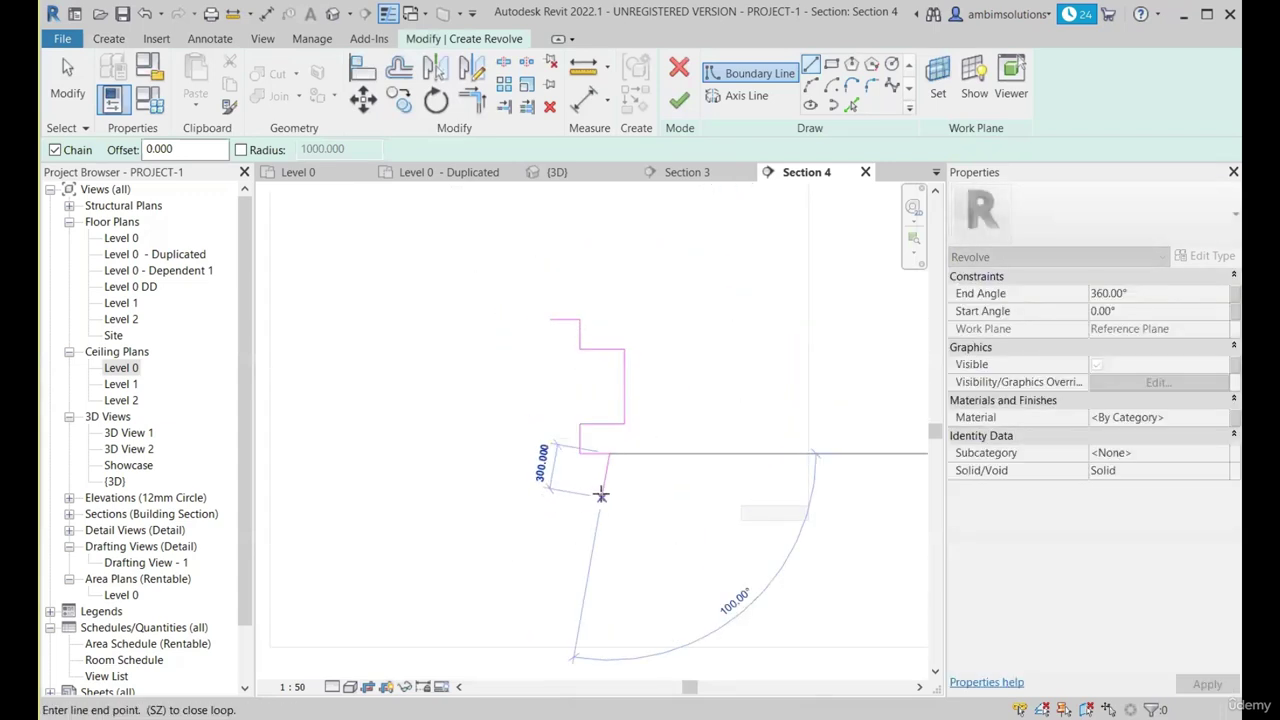
{"action": "scroll", "coordinate": [603, 494], "scroll_direction": "down", "scroll_amount": 2}
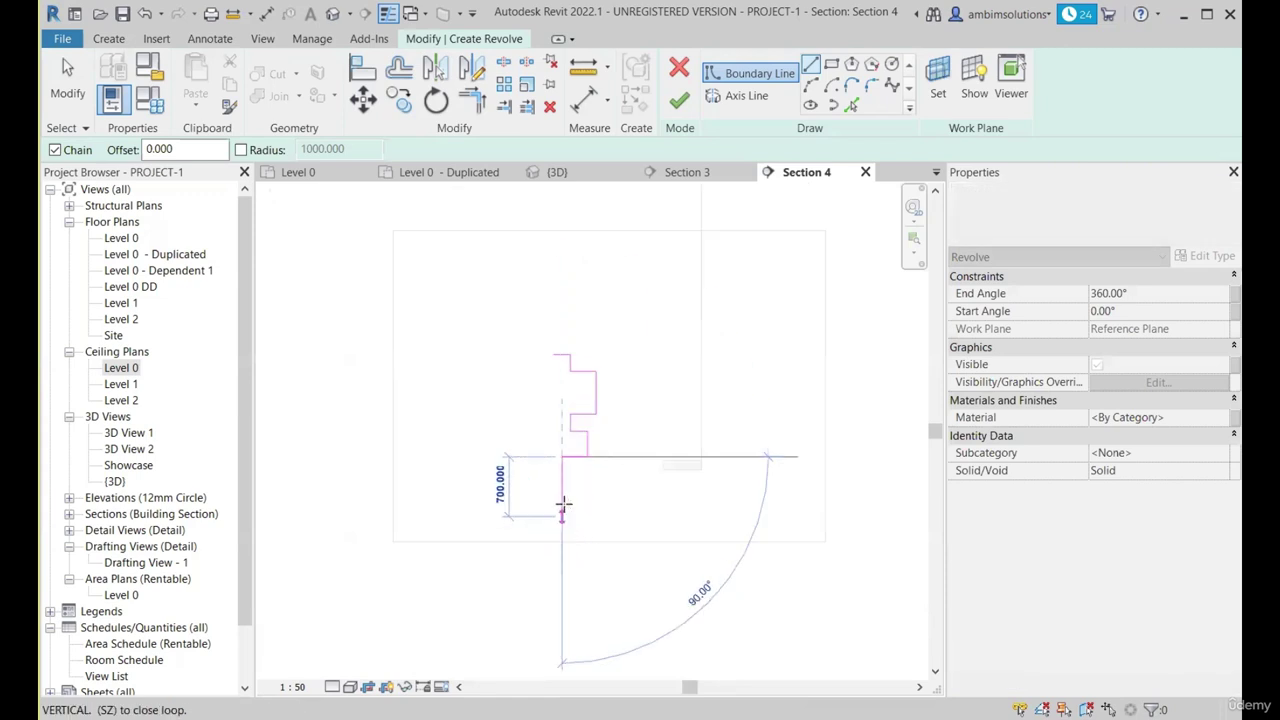
{"action": "left_click", "coordinate": [561, 482]}
{"action": "scroll", "coordinate": [562, 483], "scroll_direction": "up", "scroll_amount": 2}
{"action": "key", "text": "Escape"}
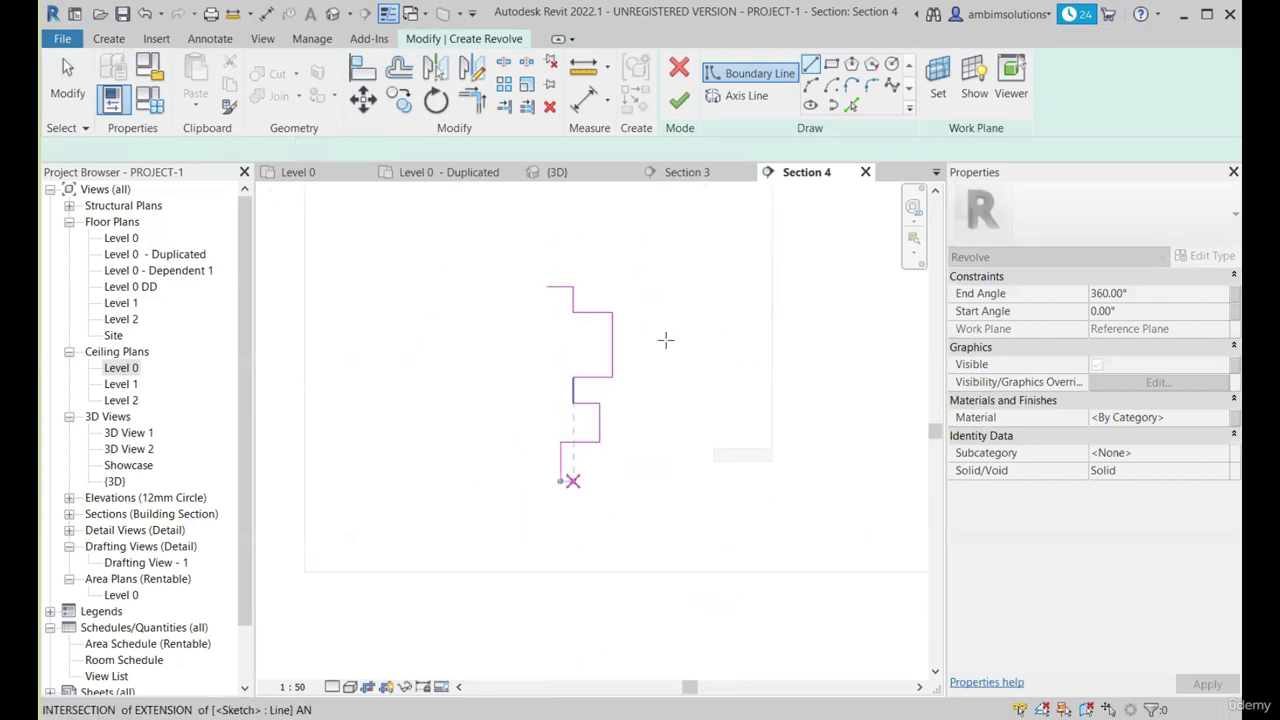
Draw a quarter-circle boundary arc of about 400 mm radius curving outward and down from the neck's lower end.
{"action": "left_click", "coordinate": [813, 87]}
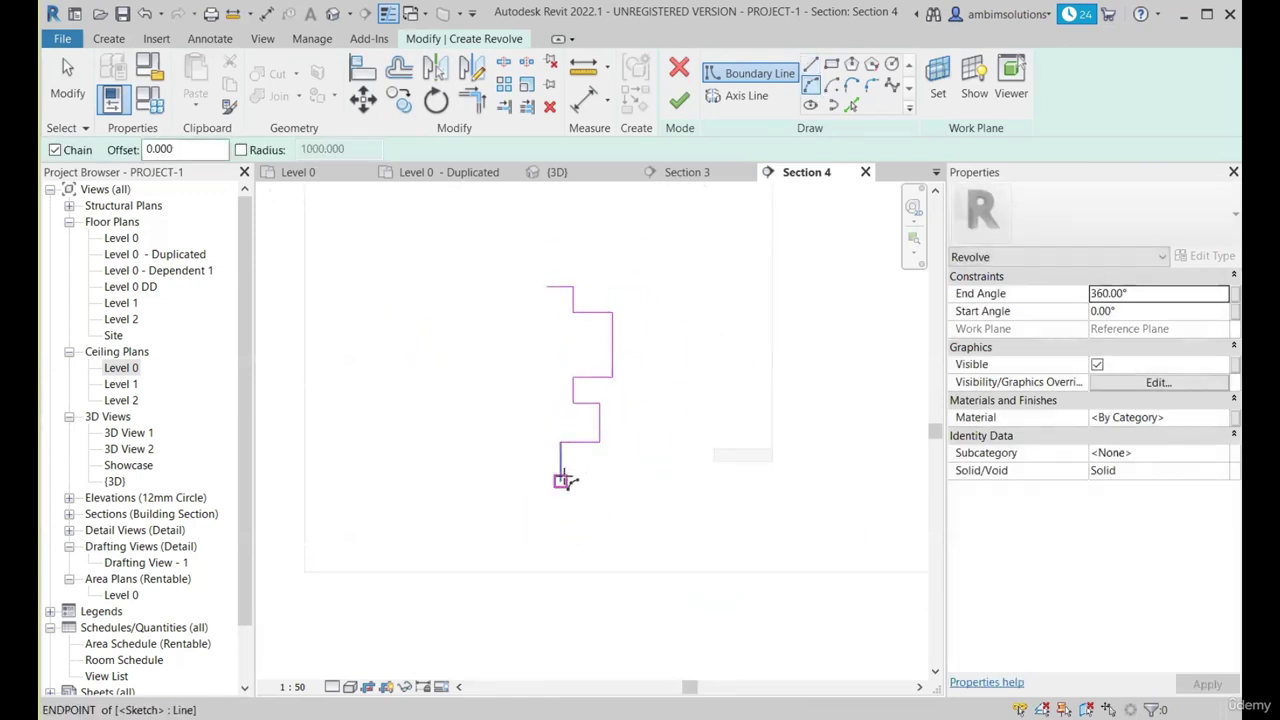
{"action": "left_click", "coordinate": [562, 481]}
{"action": "left_click", "coordinate": [613, 533]}
{"action": "scroll", "coordinate": [595, 509], "scroll_direction": "up", "scroll_amount": 1}
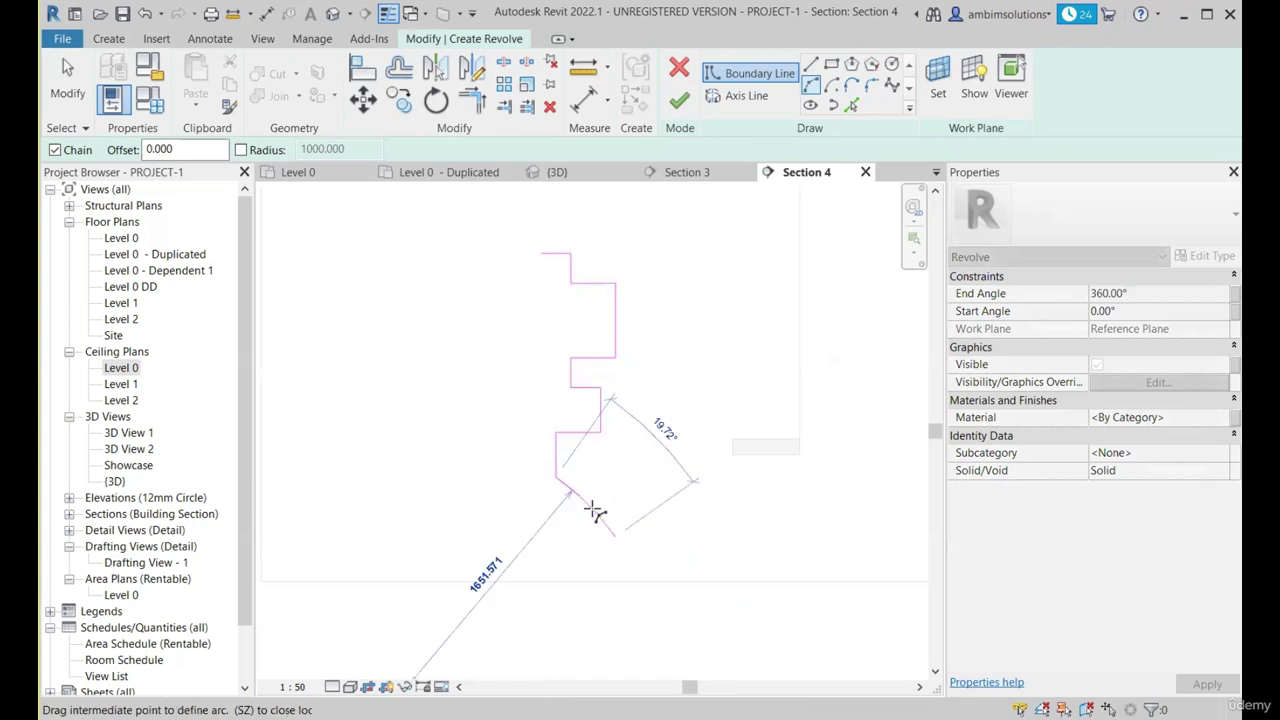
{"action": "left_click", "coordinate": [597, 507]}
{"action": "key", "text": "Escape"}
{"action": "key", "text": "Escape"}
{"action": "scroll", "coordinate": [896, 506], "scroll_direction": "down", "scroll_amount": 1}
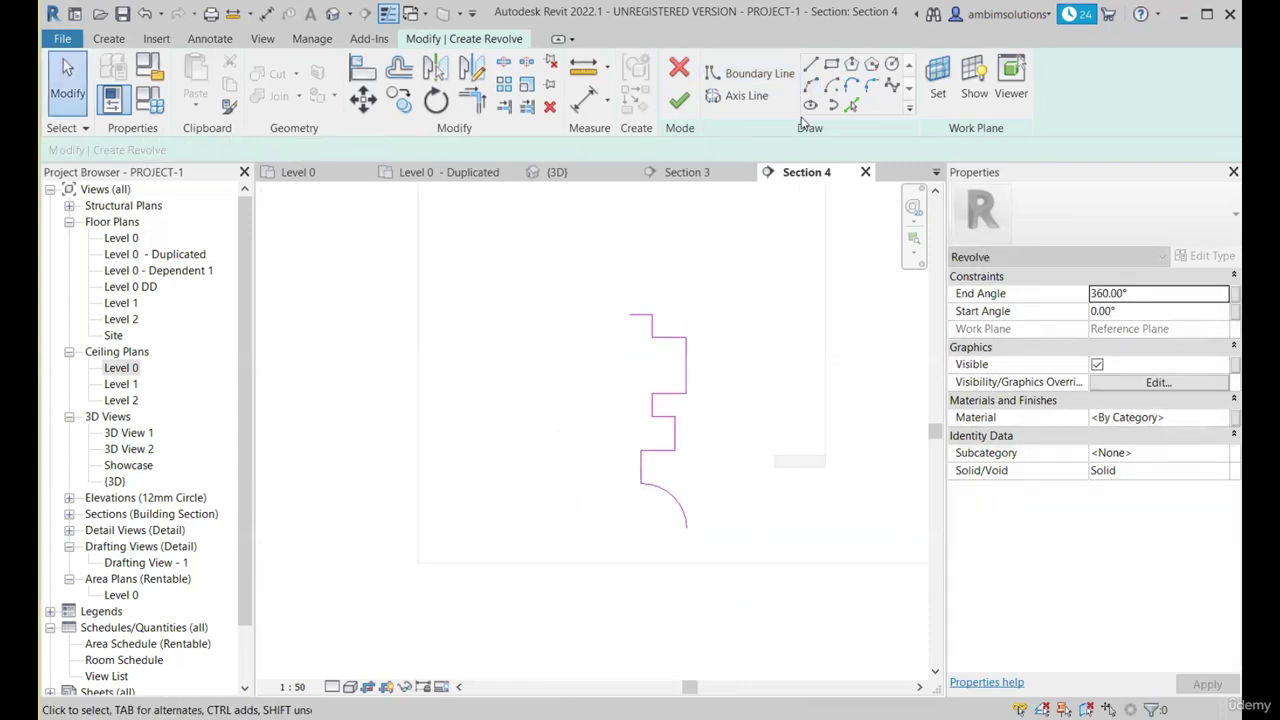
Close the profile with a 500 mm horizontal base line and a vertical line back up to the starting point.
{"action": "left_click", "coordinate": [811, 66]}
{"action": "left_click", "coordinate": [621, 537]}
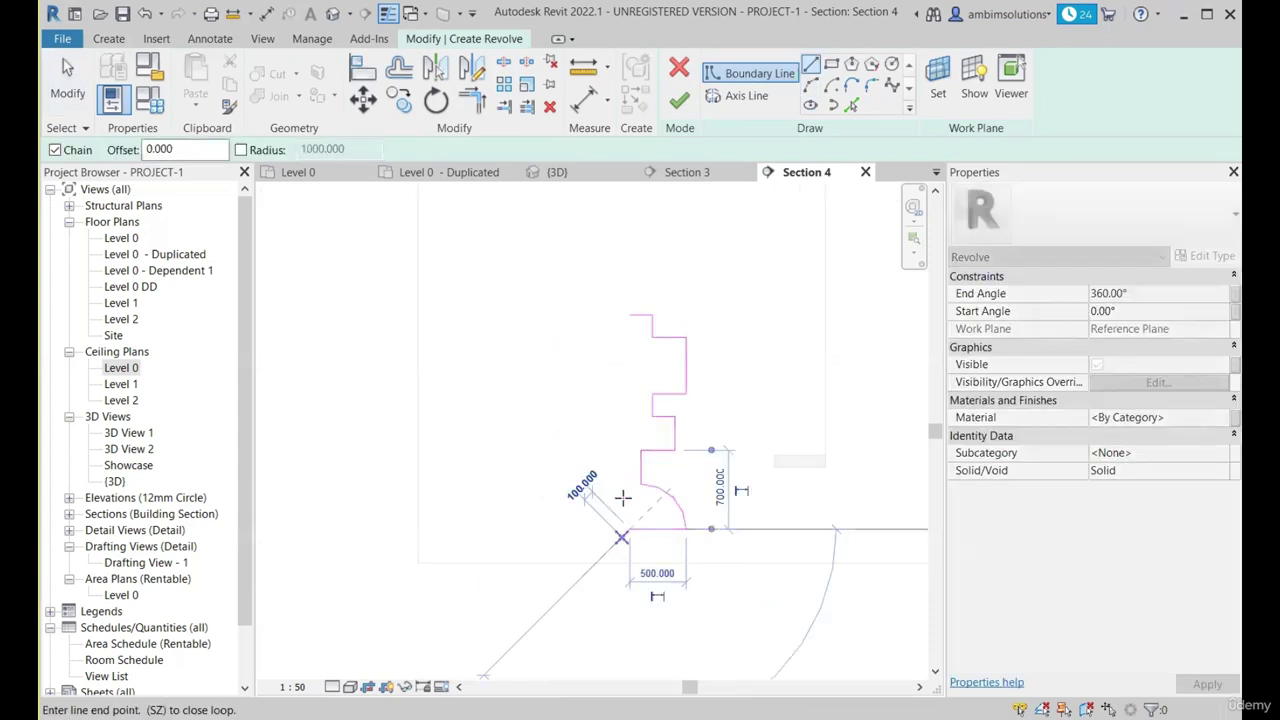
{"action": "left_click", "coordinate": [630, 315]}
{"action": "key", "text": "Escape"}
{"action": "key", "text": "Escape"}
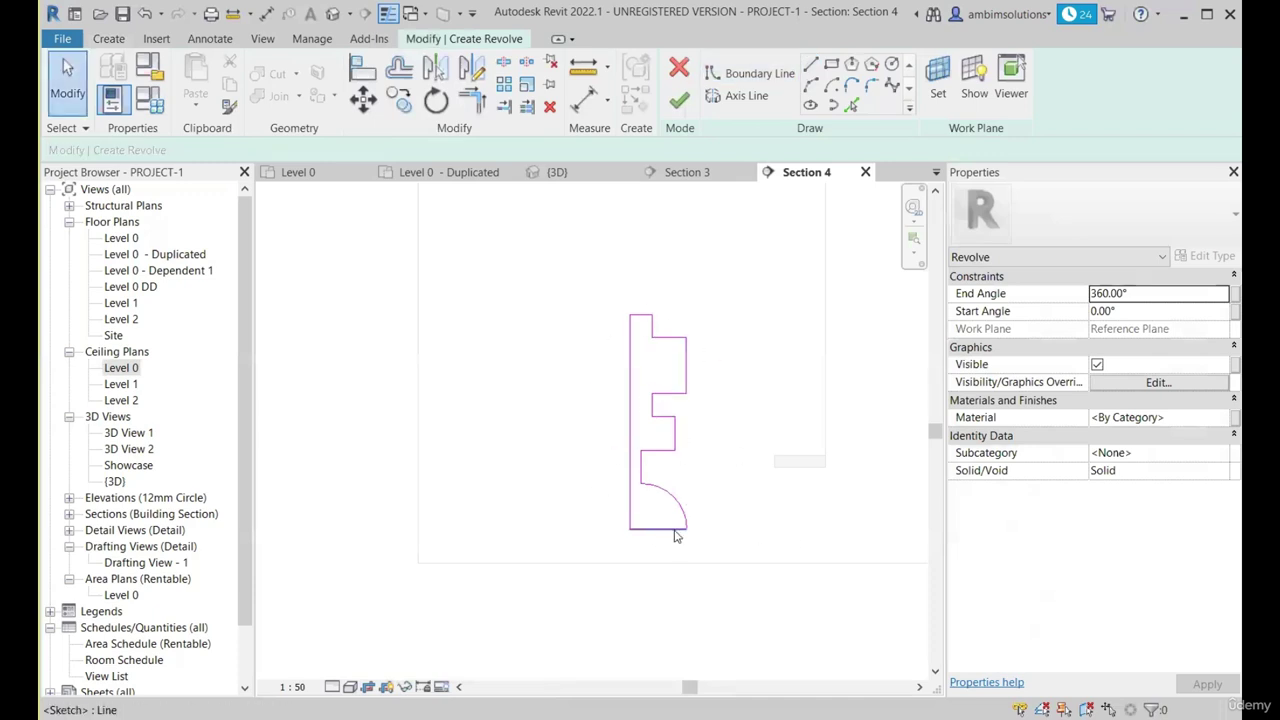
Draw the revolve's axis line along the profile's straight vertical edge.
{"action": "scroll", "coordinate": [675, 537], "scroll_direction": "up", "scroll_amount": 2}
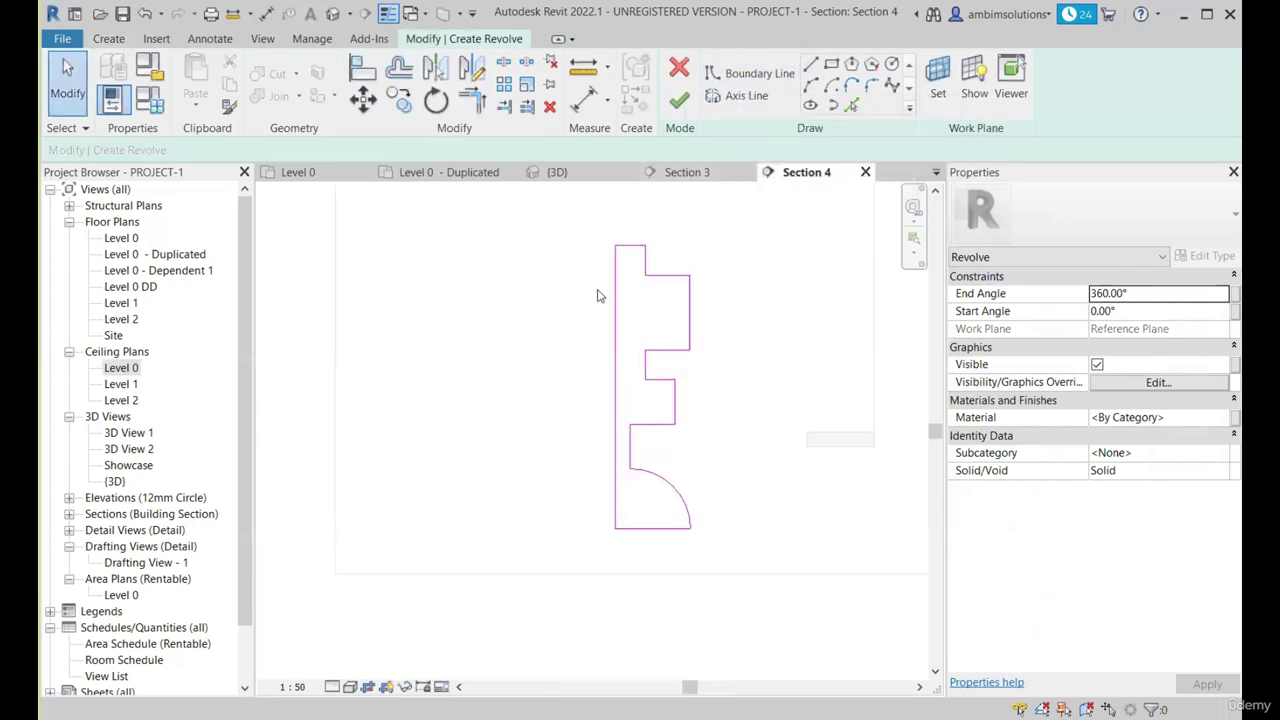
{"action": "left_click", "coordinate": [746, 98]}
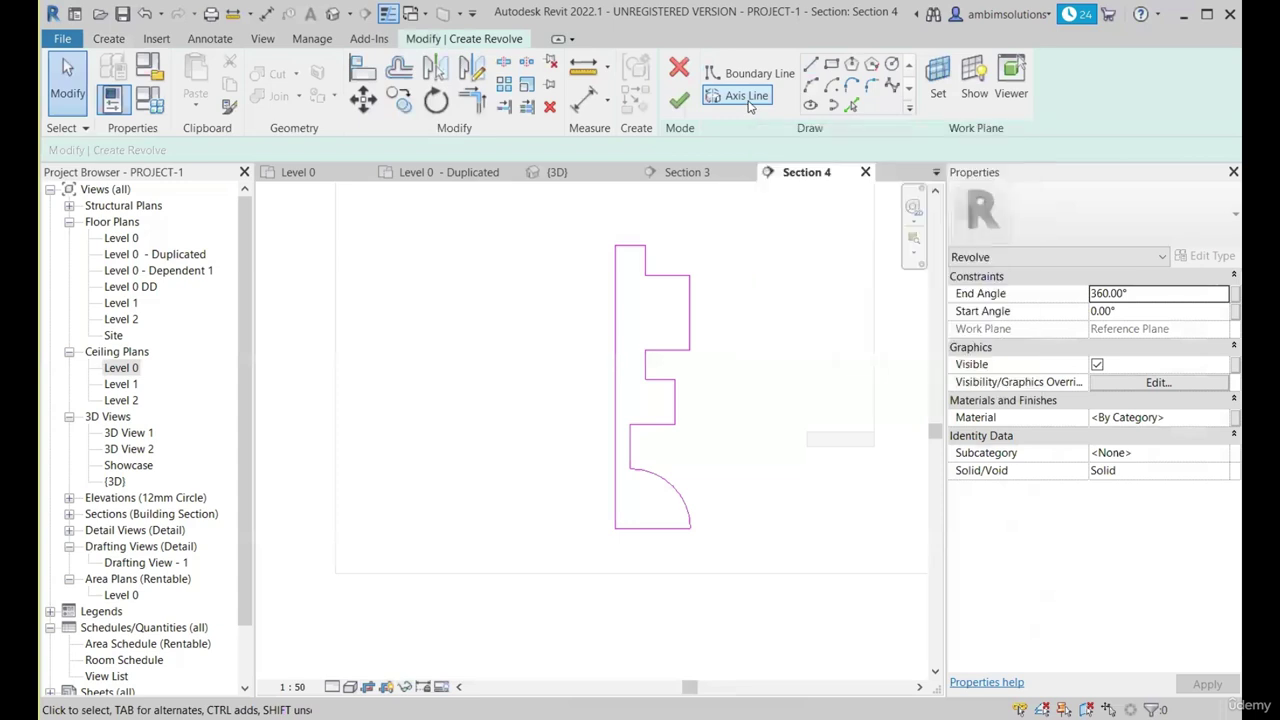
{"action": "left_click", "coordinate": [614, 527]}
{"action": "left_click", "coordinate": [616, 256]}
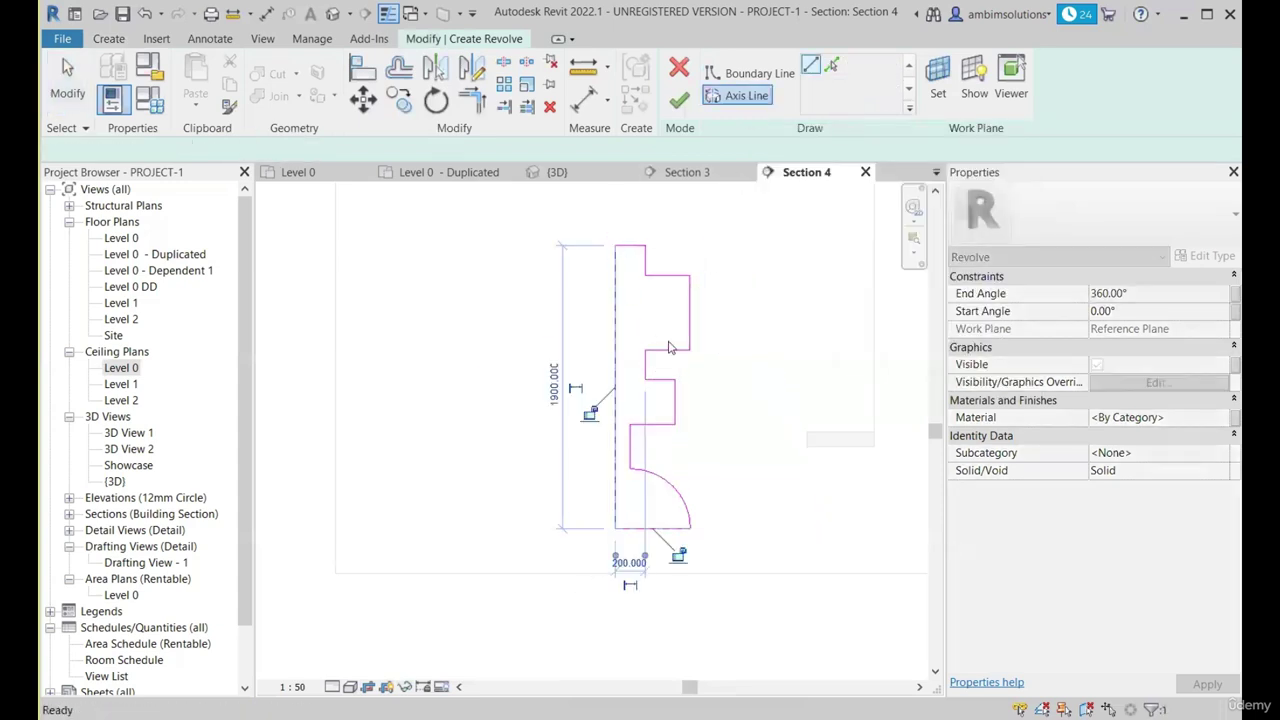
{"action": "key", "text": "Escape"}
Finish the revolve sketch with a 360° end angle and complete the in-place model.
{"action": "left_click", "coordinate": [679, 100]}
{"action": "scroll", "coordinate": [688, 433], "scroll_direction": "down", "scroll_amount": 1}
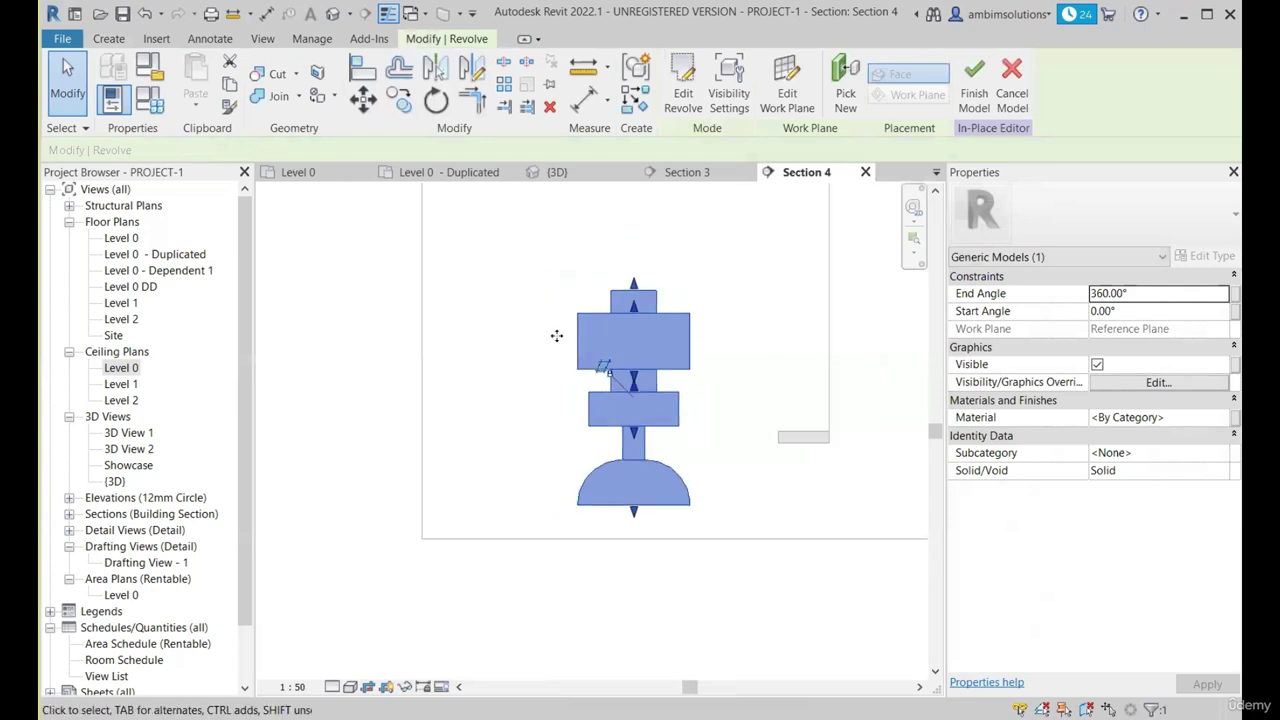
{"action": "left_click", "coordinate": [974, 80]}
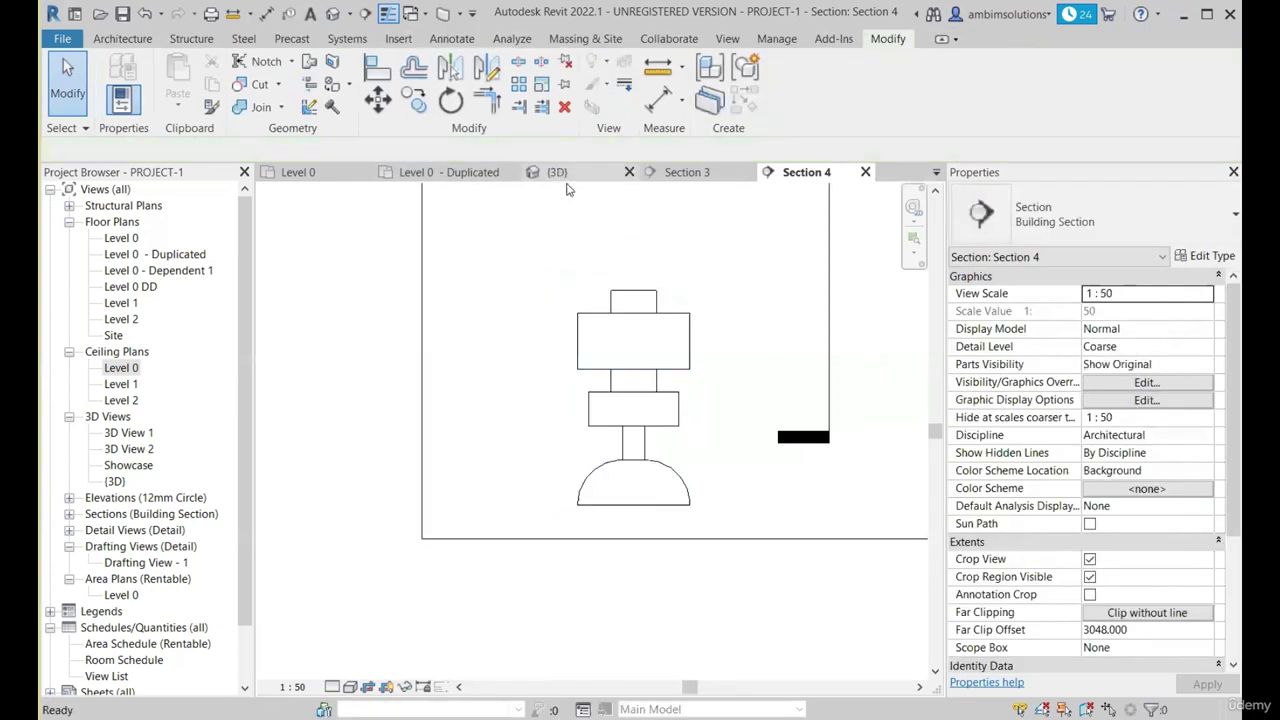
Examine the revolved solid from above in the {3D} view.
{"action": "left_click", "coordinate": [557, 172]}
{"action": "scroll", "coordinate": [468, 364], "scroll_direction": "up", "scroll_amount": 4}
{"action": "left_click", "coordinate": [499, 380]}
{"action": "middle_click_drag", "start_coordinate": [499, 382], "coordinate": [468, 515], "text": "shift"}
{"action": "scroll", "coordinate": [490, 343], "scroll_direction": "up", "scroll_amount": 3}
{"action": "middle_click_drag", "start_coordinate": [564, 467], "coordinate": [549, 520], "text": "shift"}
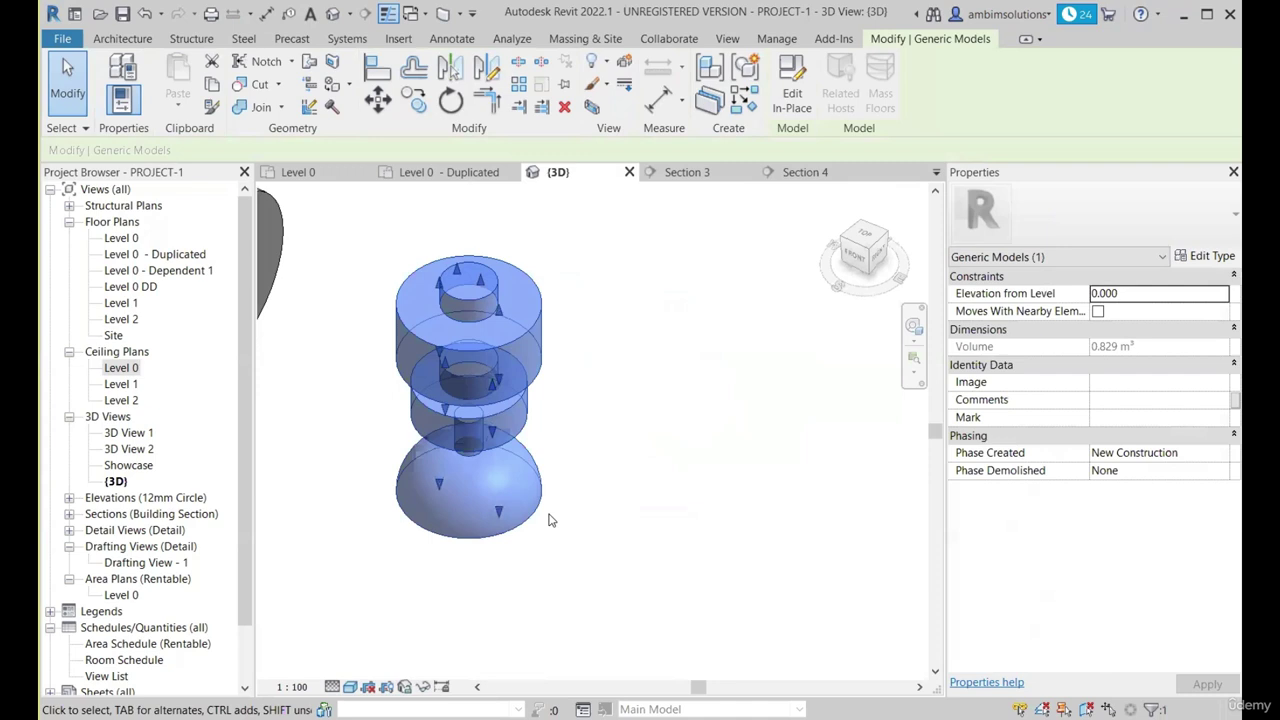
{"action": "key", "text": "Escape"}
{"action": "scroll", "coordinate": [503, 462], "scroll_direction": "up", "scroll_amount": 2}
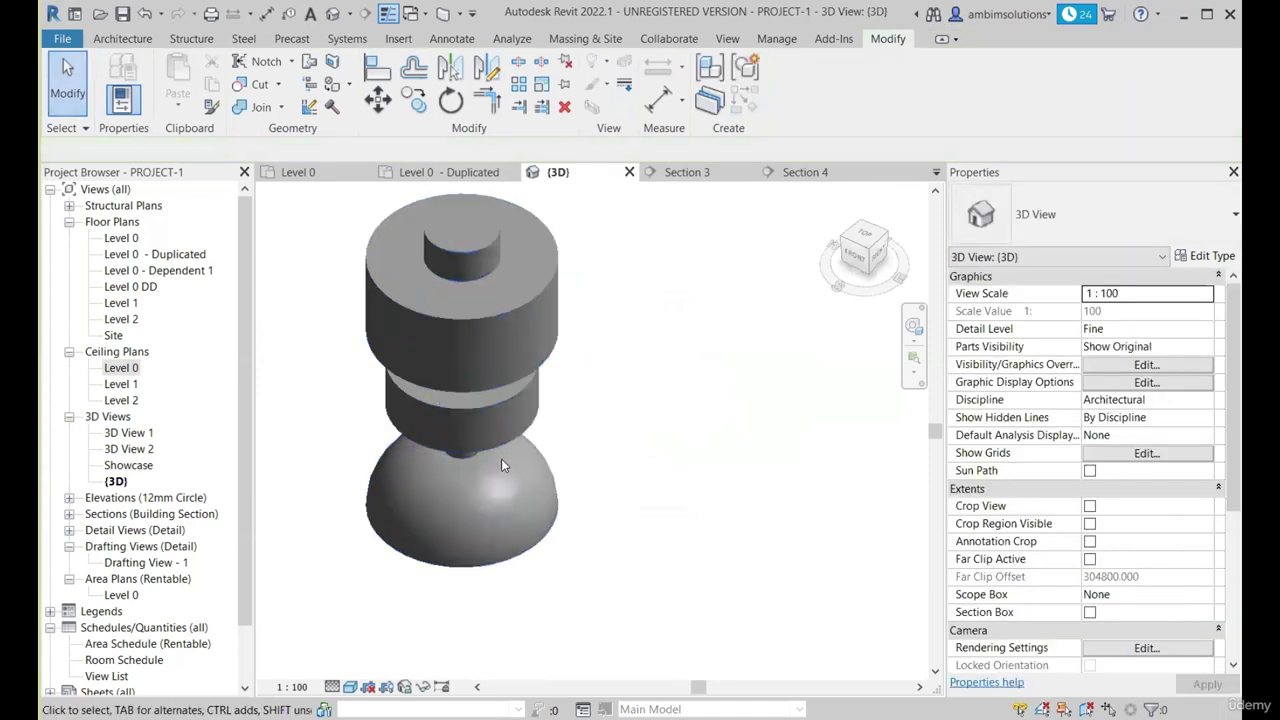
Examine the revolved solid's stepped discs, neck and domed base from the front, from below and from other angles.
{"action": "left_click", "coordinate": [551, 538]}
{"action": "middle_click_drag", "start_coordinate": [551, 538], "coordinate": [691, 451], "text": "shift"}
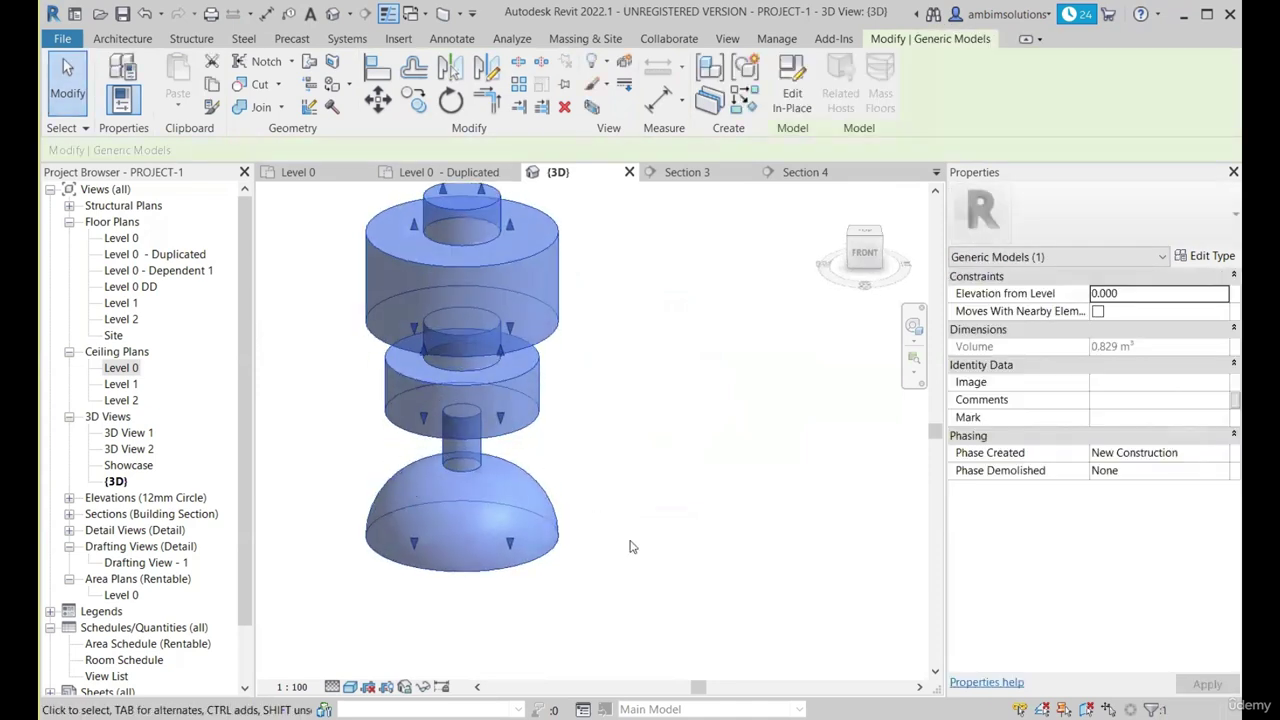
{"action": "middle_click_drag", "start_coordinate": [636, 513], "coordinate": [610, 580], "text": "shift"}
{"action": "middle_click_drag", "start_coordinate": [517, 397], "coordinate": [592, 319], "text": "shift"}
{"action": "left_click", "coordinate": [592, 320]}
{"action": "scroll", "coordinate": [479, 379], "scroll_direction": "up", "scroll_amount": 2}
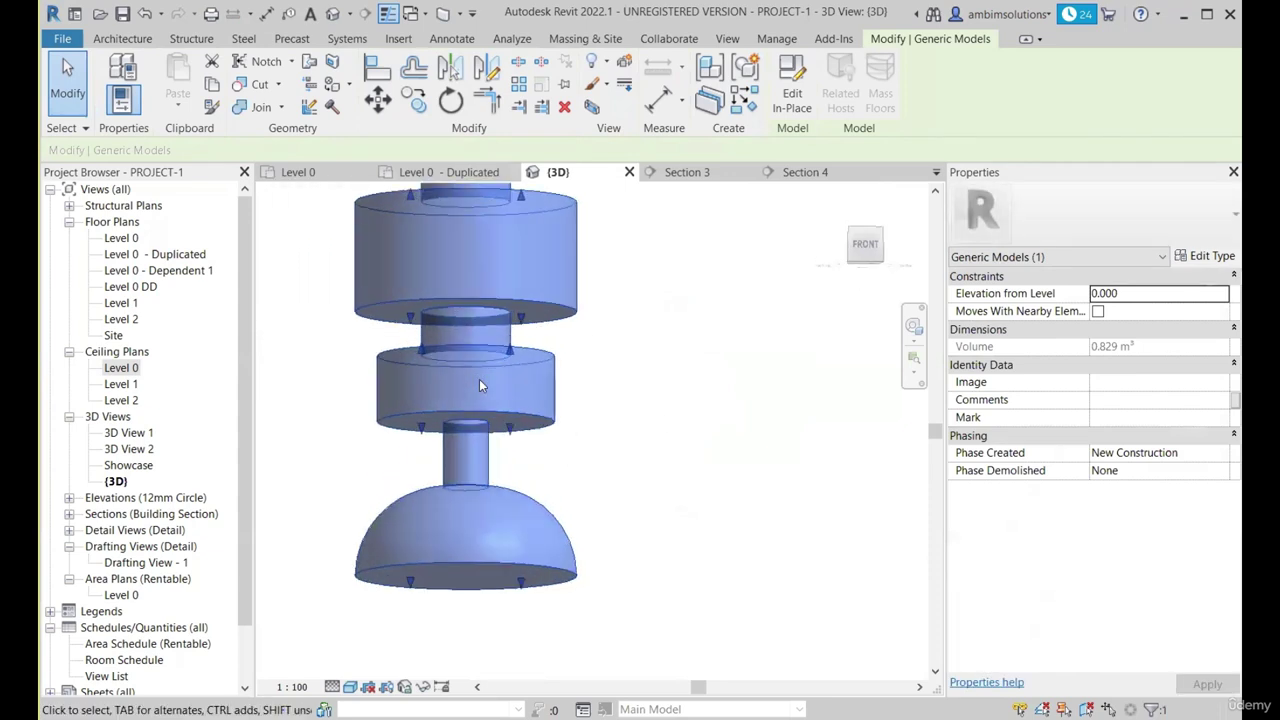
{"action": "middle_click_drag", "start_coordinate": [479, 379], "coordinate": [660, 436], "text": "shift"}
{"action": "scroll", "coordinate": [463, 479], "scroll_direction": "down", "scroll_amount": 5}
{"action": "middle_click_drag", "start_coordinate": [463, 479], "coordinate": [472, 577], "text": "shift"}
{"action": "scroll", "coordinate": [477, 415], "scroll_direction": "up", "scroll_amount": 4}
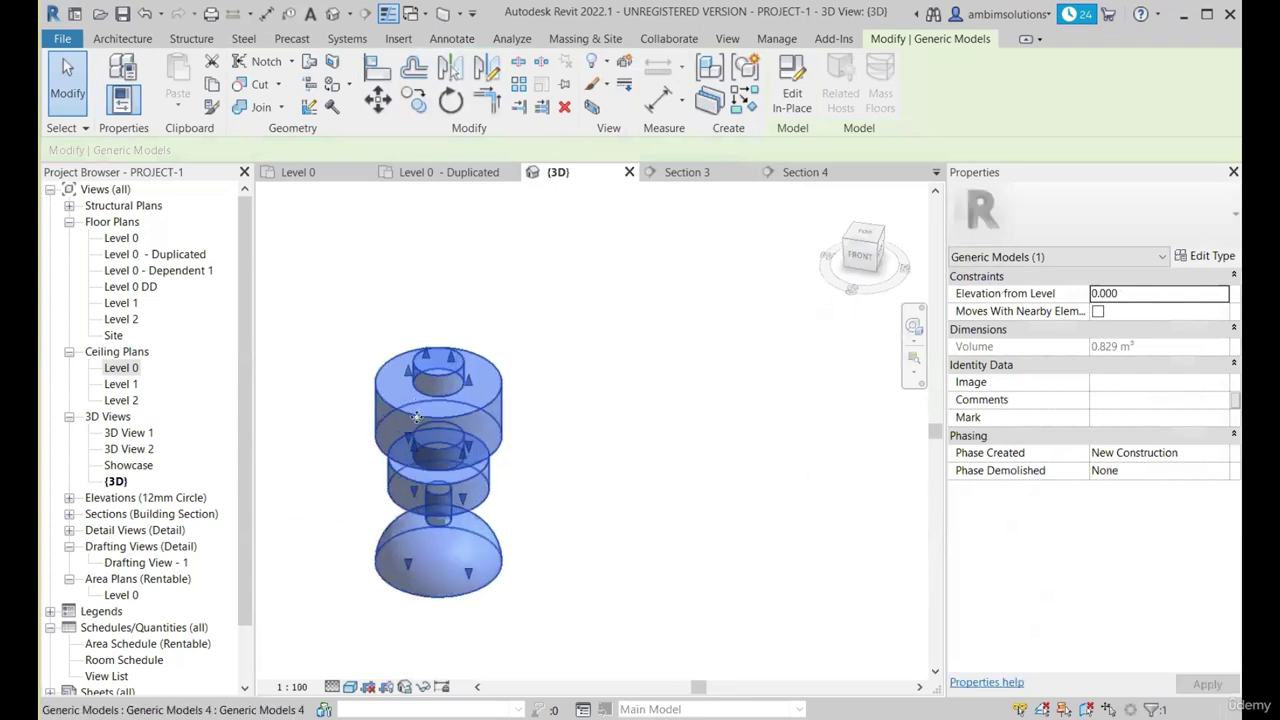
{"action": "key", "text": "Escape"}
{"action": "scroll", "coordinate": [476, 420], "scroll_direction": "down", "scroll_amount": 1}
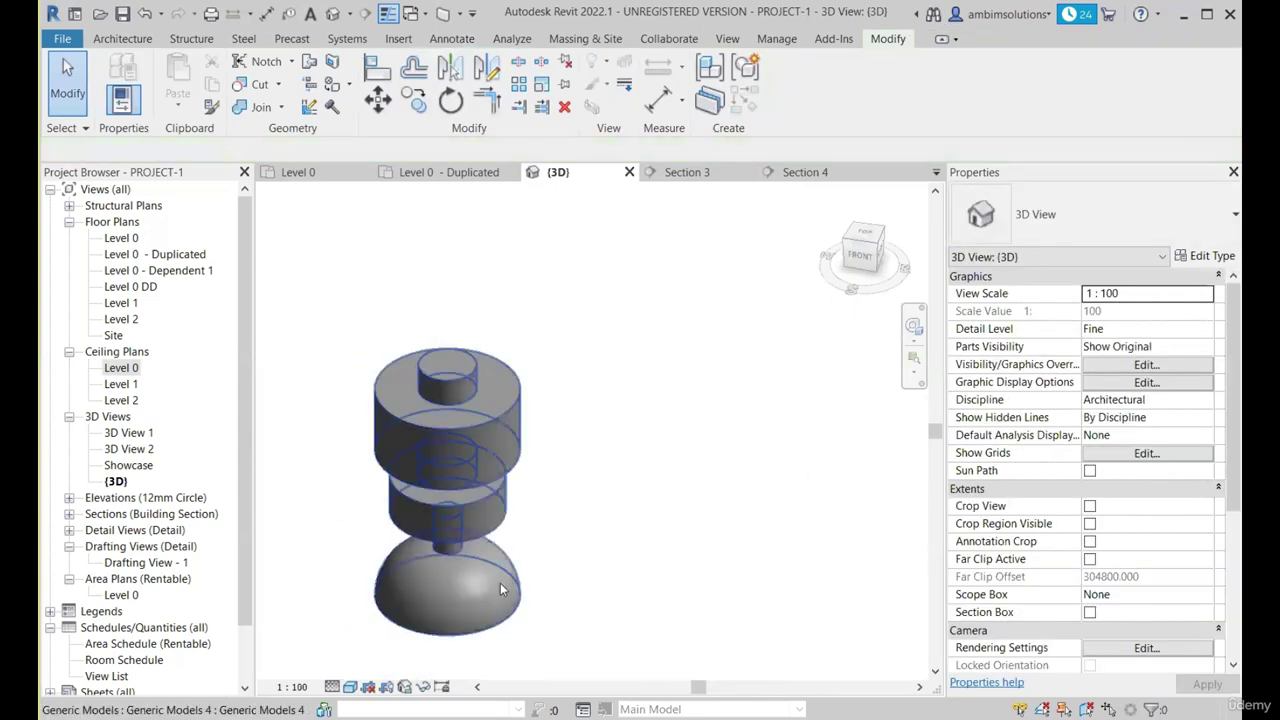
{"action": "left_click", "coordinate": [517, 606]}
{"action": "mouse_move", "coordinate": [540, 489]}
{"action": "middle_mouse_down", "text": "shift"}
{"action": "mouse_move", "coordinate": [545, 476]}
{"action": "mouse_move", "coordinate": [560, 495]}
{"action": "middle_mouse_up", "text": "shift"}
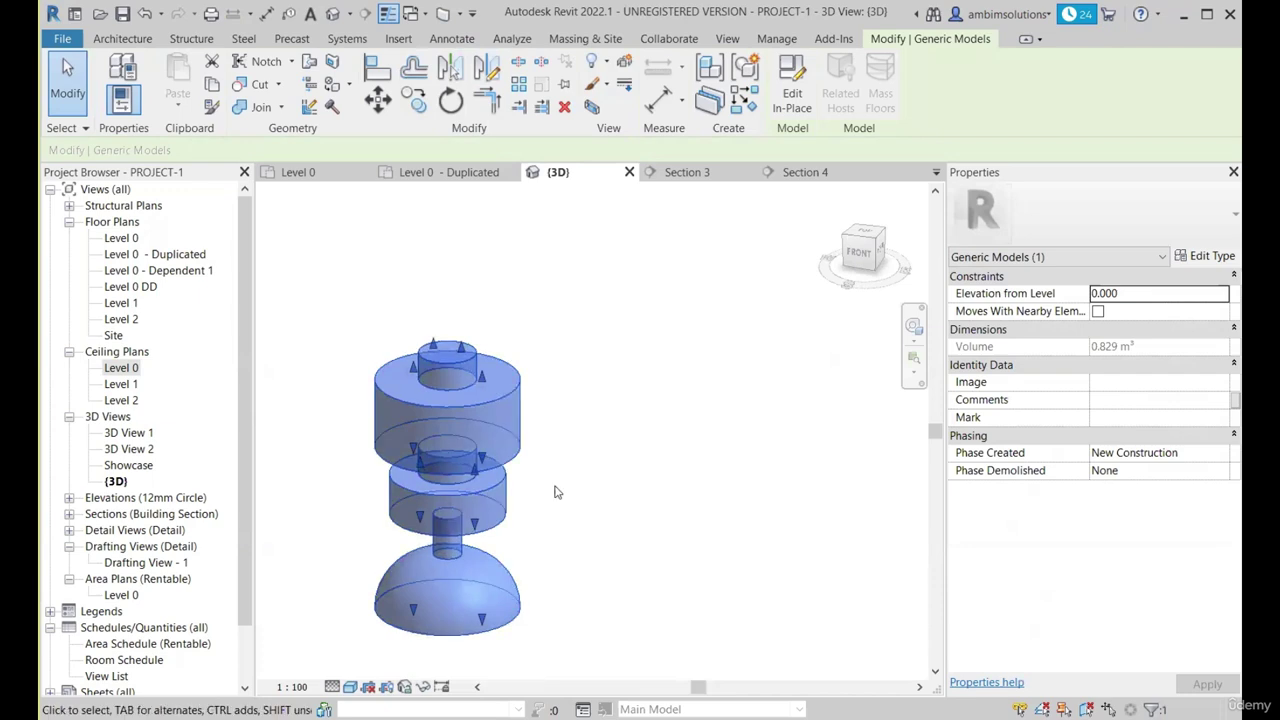
{"action": "left_click", "coordinate": [510, 648]}
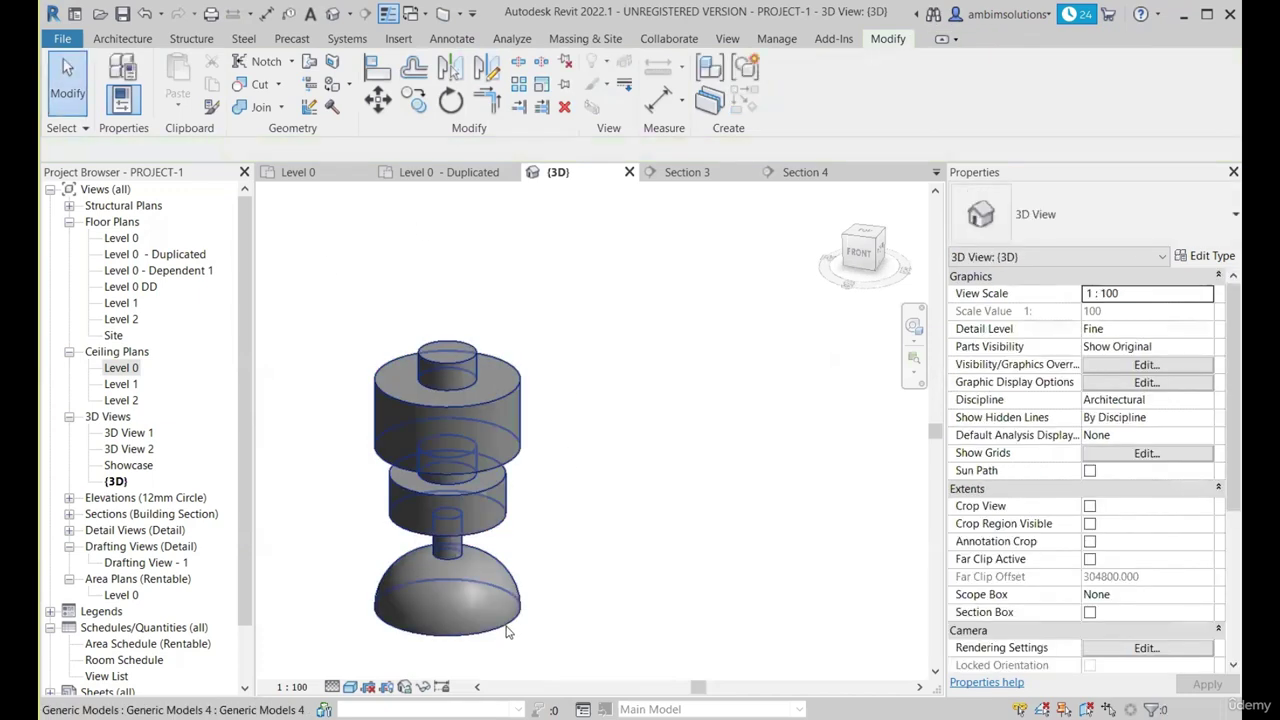
Edit the revolved generic model in place and open its revolve sketch in Section 4.
{"action": "left_click", "coordinate": [507, 628]}
{"action": "left_click", "coordinate": [791, 100]}
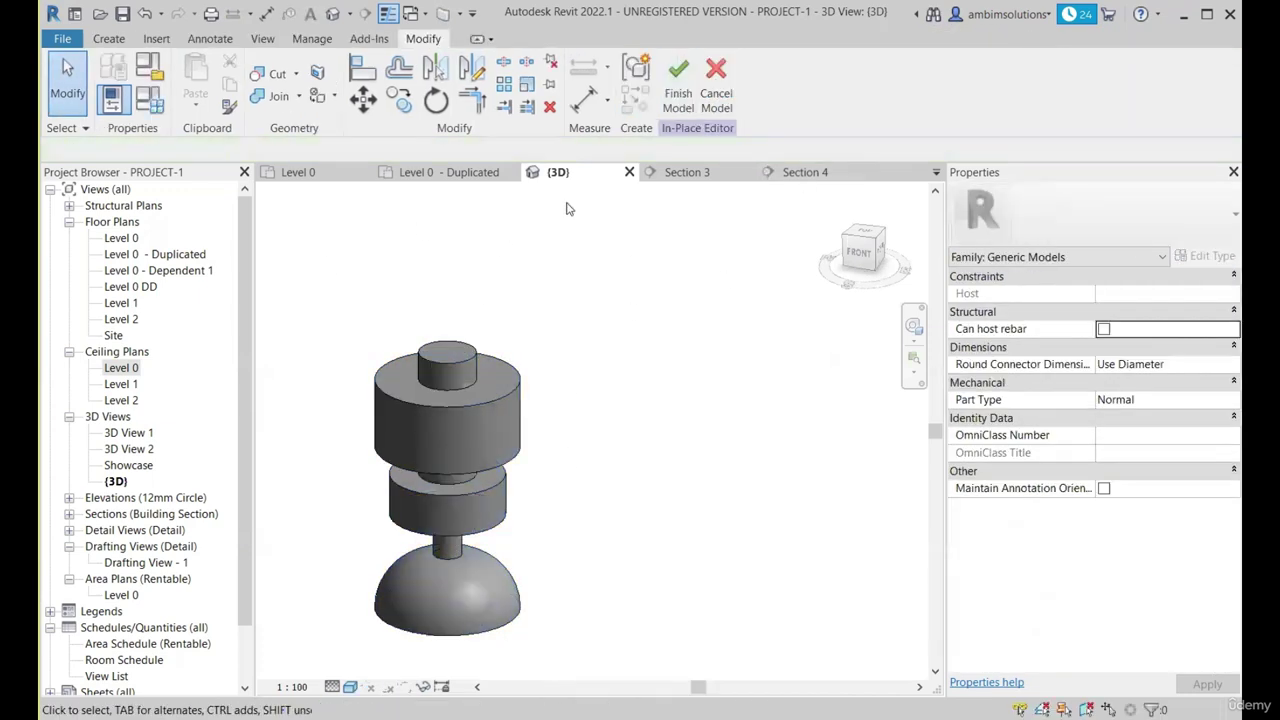
{"action": "left_click", "coordinate": [810, 176]}
{"action": "left_click", "coordinate": [655, 378]}
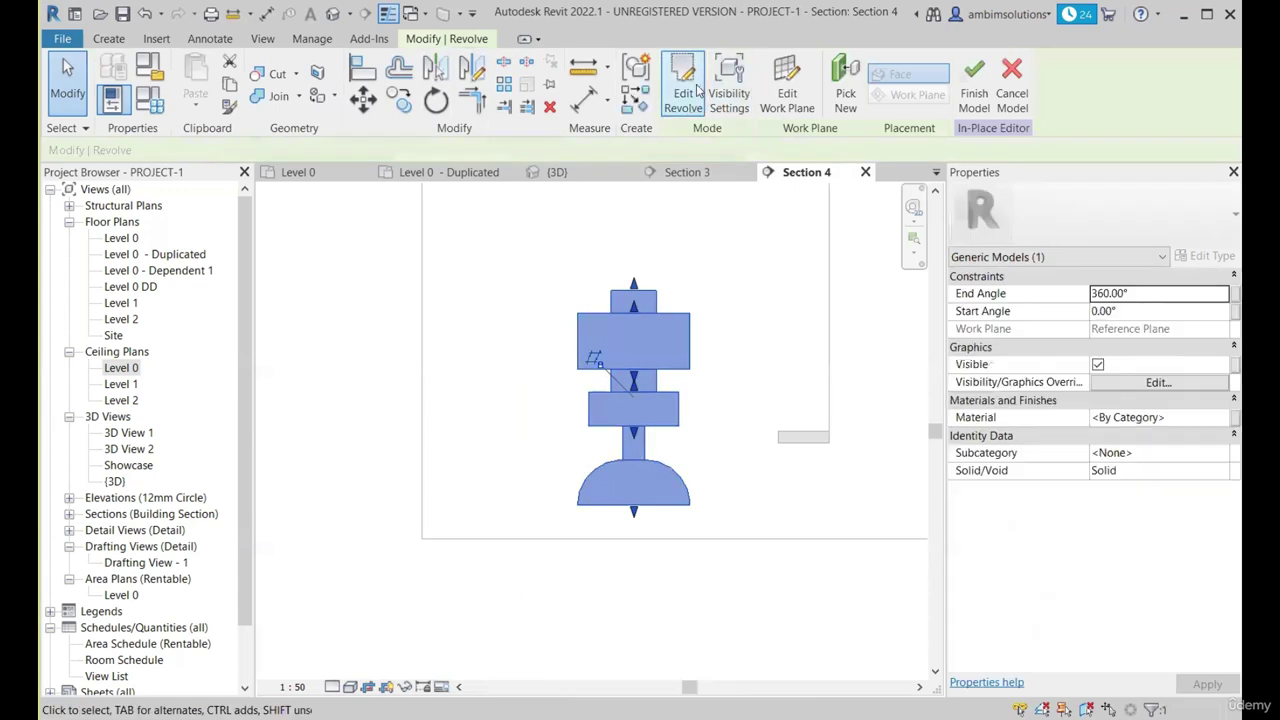
{"action": "double_click", "coordinate": [659, 393]}
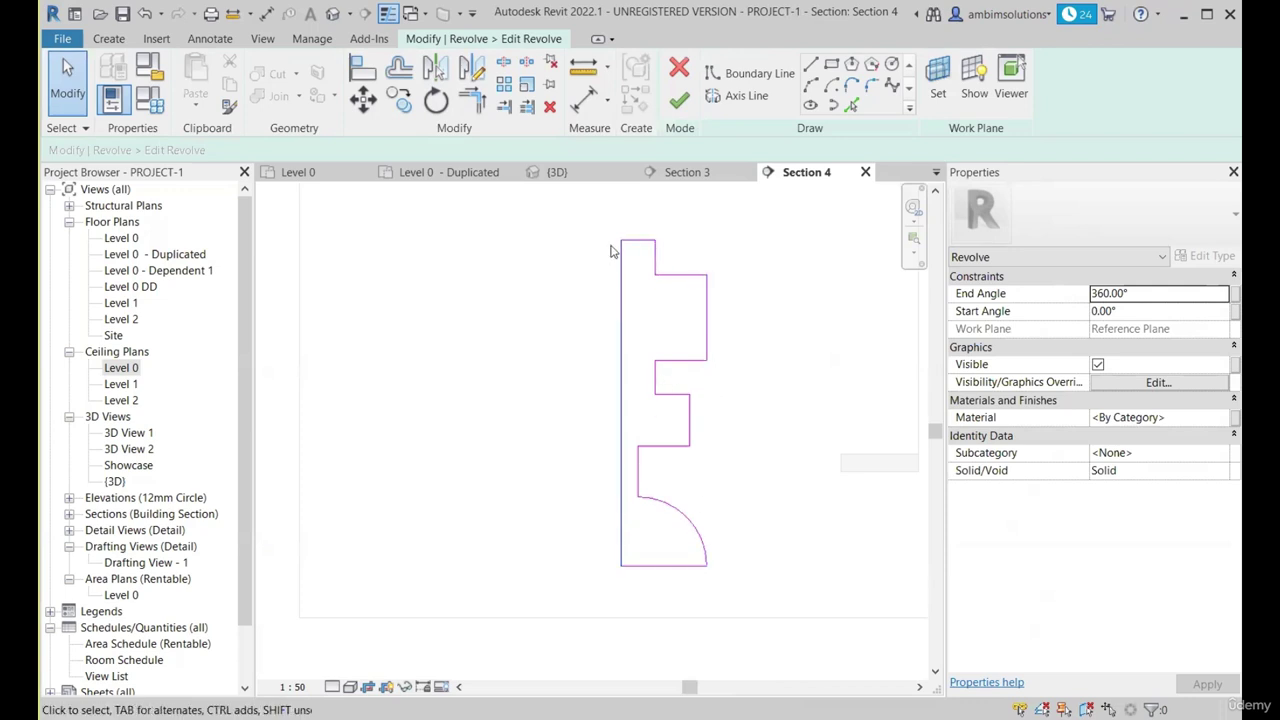
Move the axis of rotation 100 mm left, away from the profile's straight edge, and finish the revolve sketch.
{"action": "left_click", "coordinate": [622, 277]}
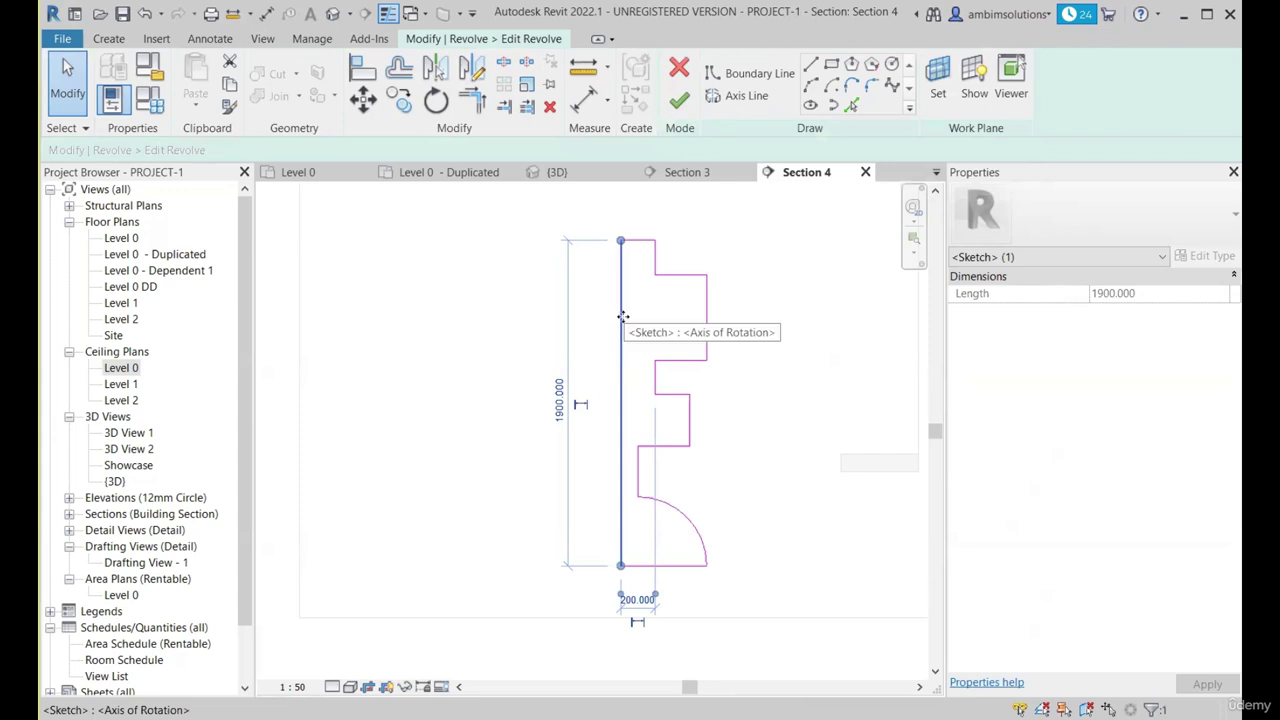
{"action": "key", "text": "Left"}
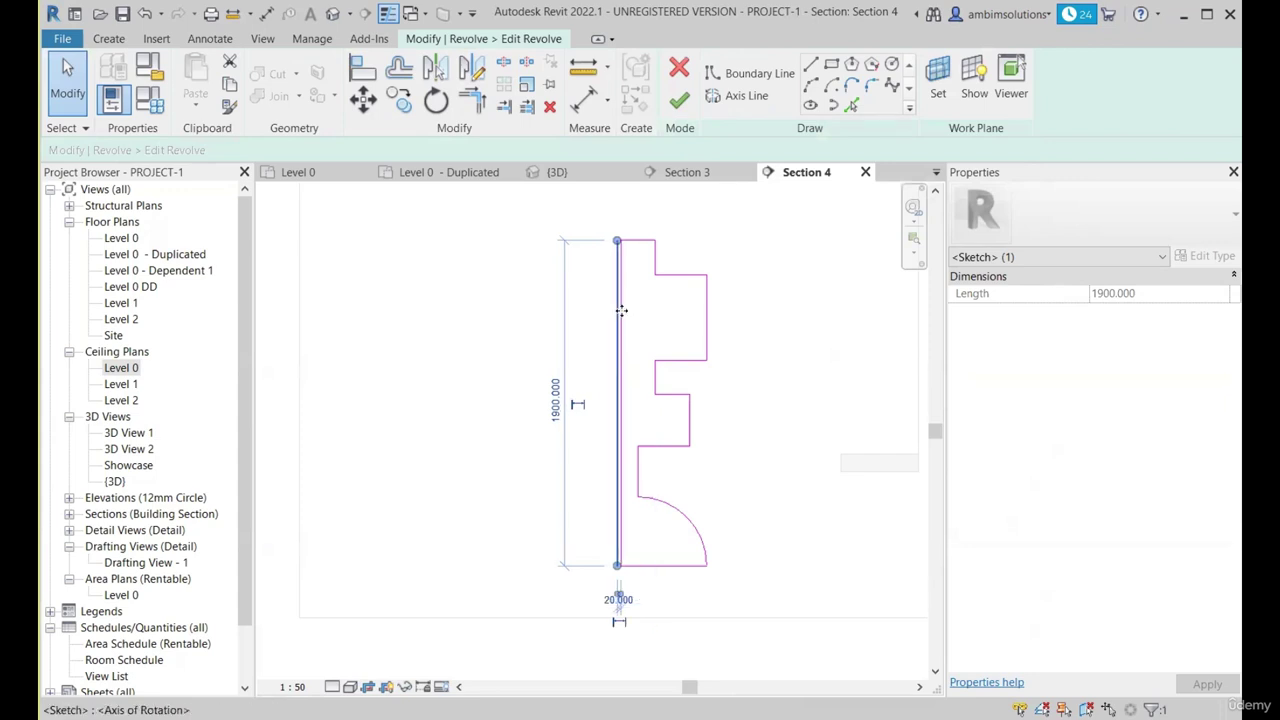
{"action": "key", "text": "Left"}
{"action": "key", "text": "Left"}
{"action": "key", "text": "Left"}
{"action": "key", "text": "Left"}
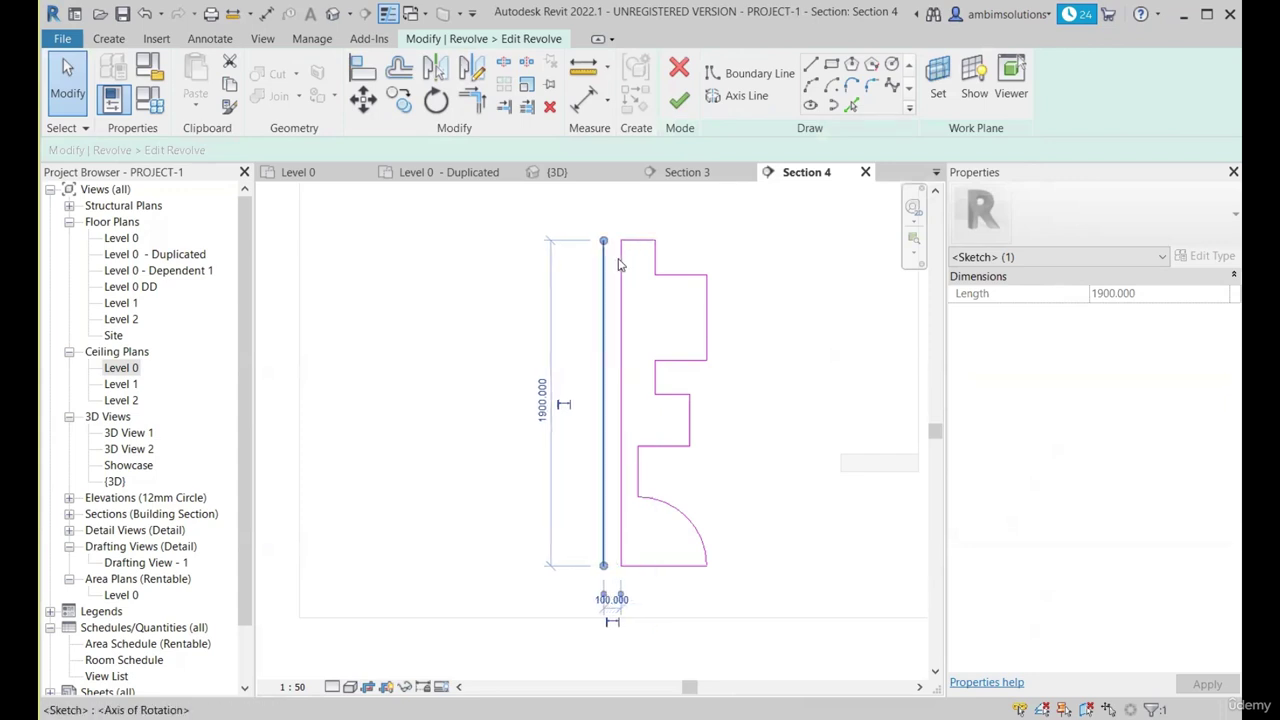
{"action": "left_click", "coordinate": [679, 100]}
Examine the top of the updated revolve and its central opening in the {3D} view.
{"action": "left_click", "coordinate": [556, 172]}
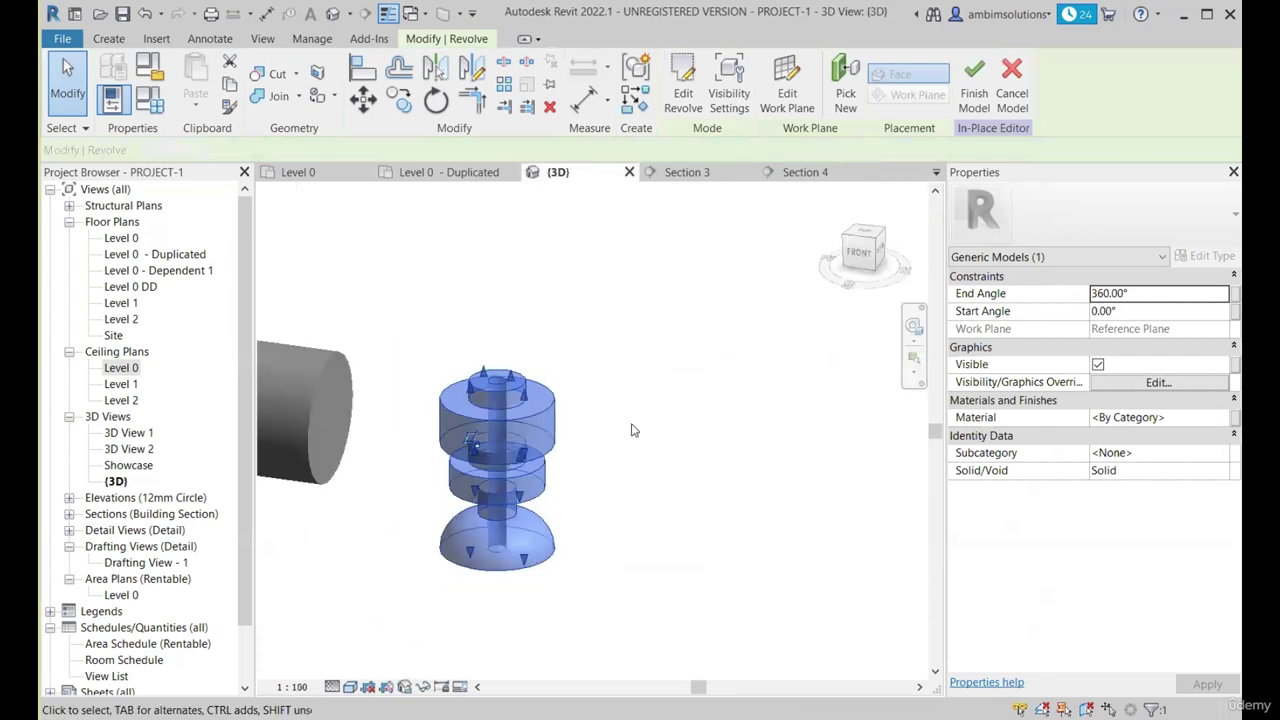
{"action": "left_click", "coordinate": [650, 429]}
{"action": "middle_click_drag", "start_coordinate": [650, 429], "coordinate": [640, 532], "text": "shift"}
{"action": "scroll", "coordinate": [507, 469], "scroll_direction": "up", "scroll_amount": 2}
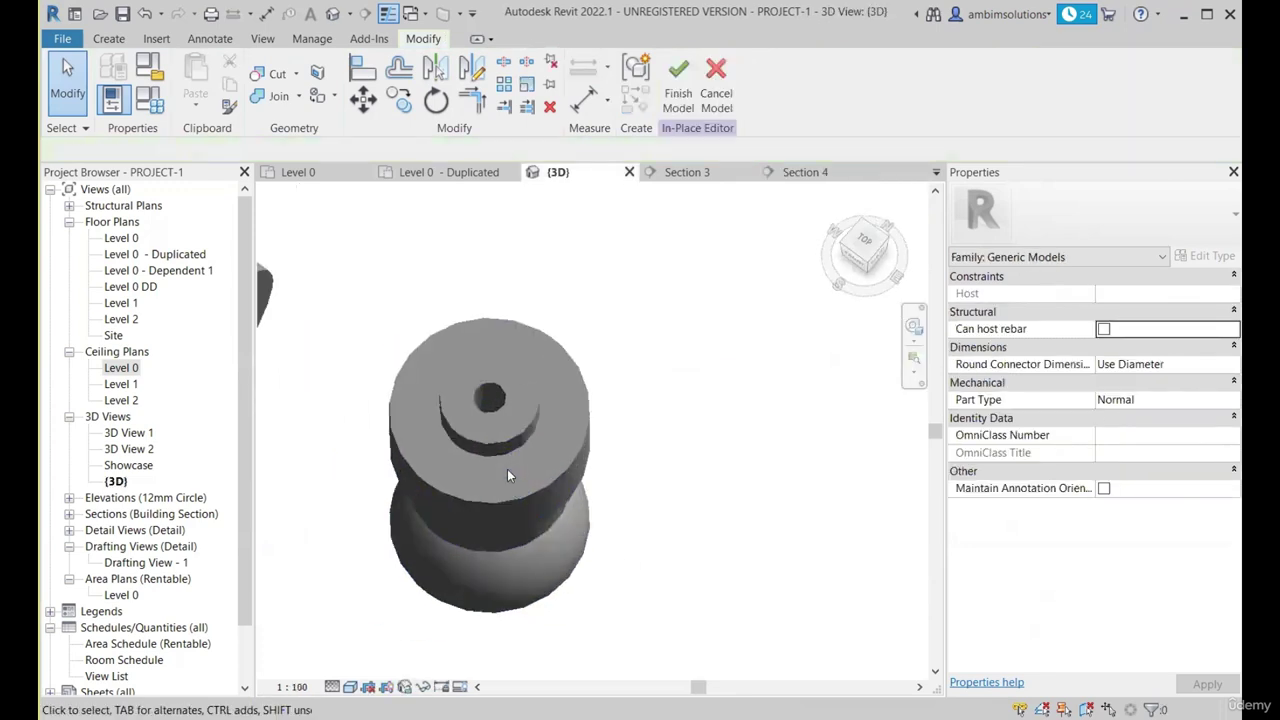
Reopen the revolve sketch in Section 4, examine the axis line's gap from the profile, and close the sketch.
{"action": "left_click", "coordinate": [507, 397]}
{"action": "mouse_move", "coordinate": [507, 397]}
{"action": "middle_mouse_down", "text": "shift"}
{"action": "mouse_move", "coordinate": [508, 522]}
{"action": "mouse_move", "coordinate": [565, 414]}
{"action": "mouse_move", "coordinate": [570, 470]}
{"action": "middle_mouse_up", "text": "shift"}
{"action": "left_click", "coordinate": [683, 80]}
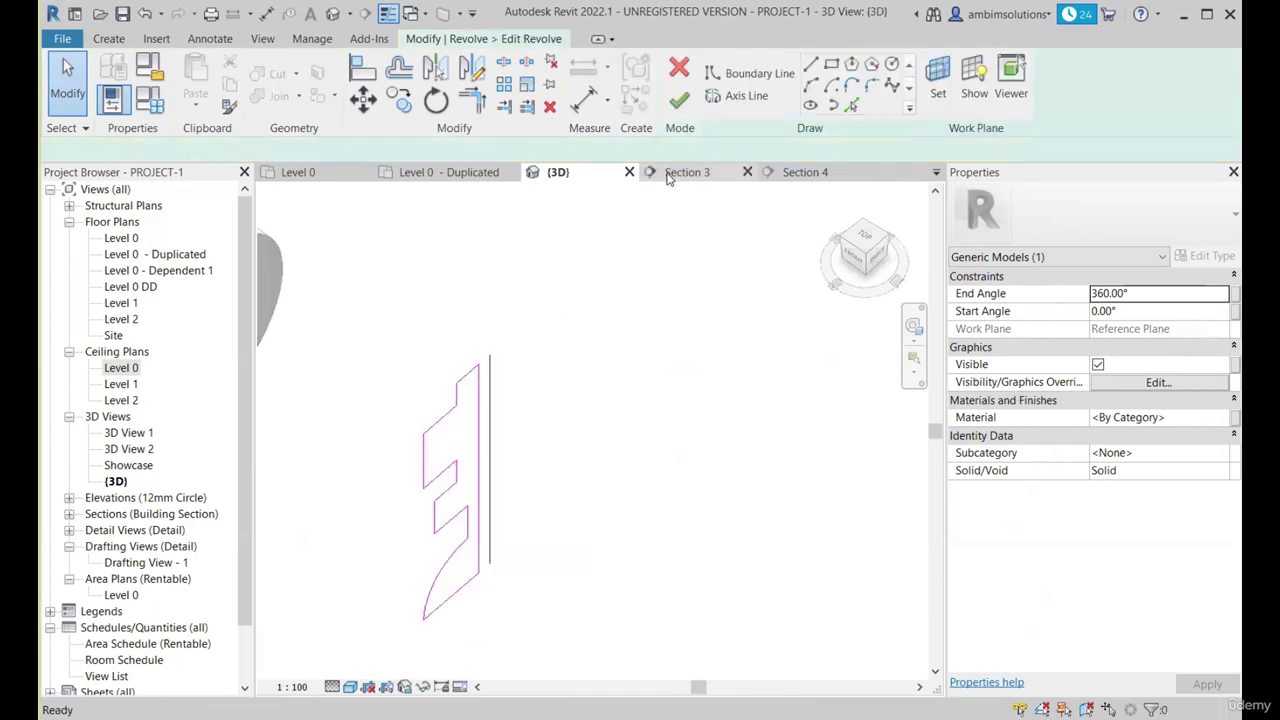
{"action": "left_click", "coordinate": [825, 176]}
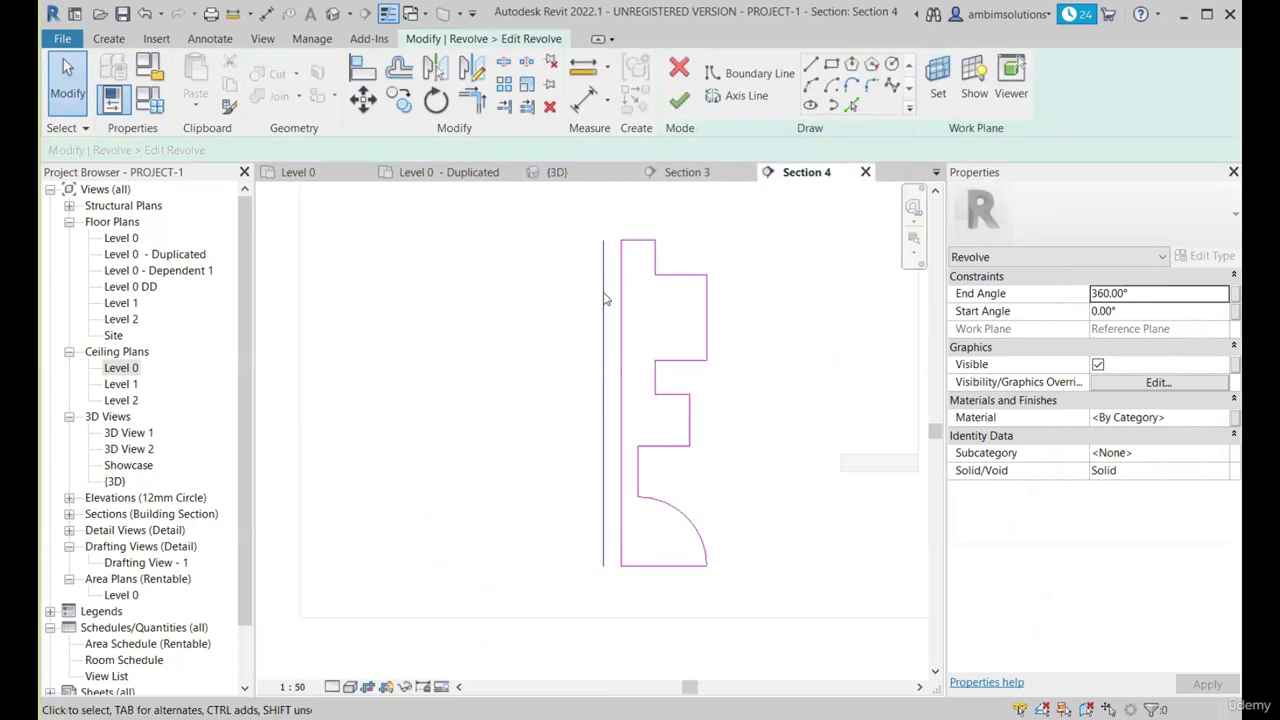
{"action": "scroll", "coordinate": [595, 250], "scroll_direction": "up", "scroll_amount": 2}
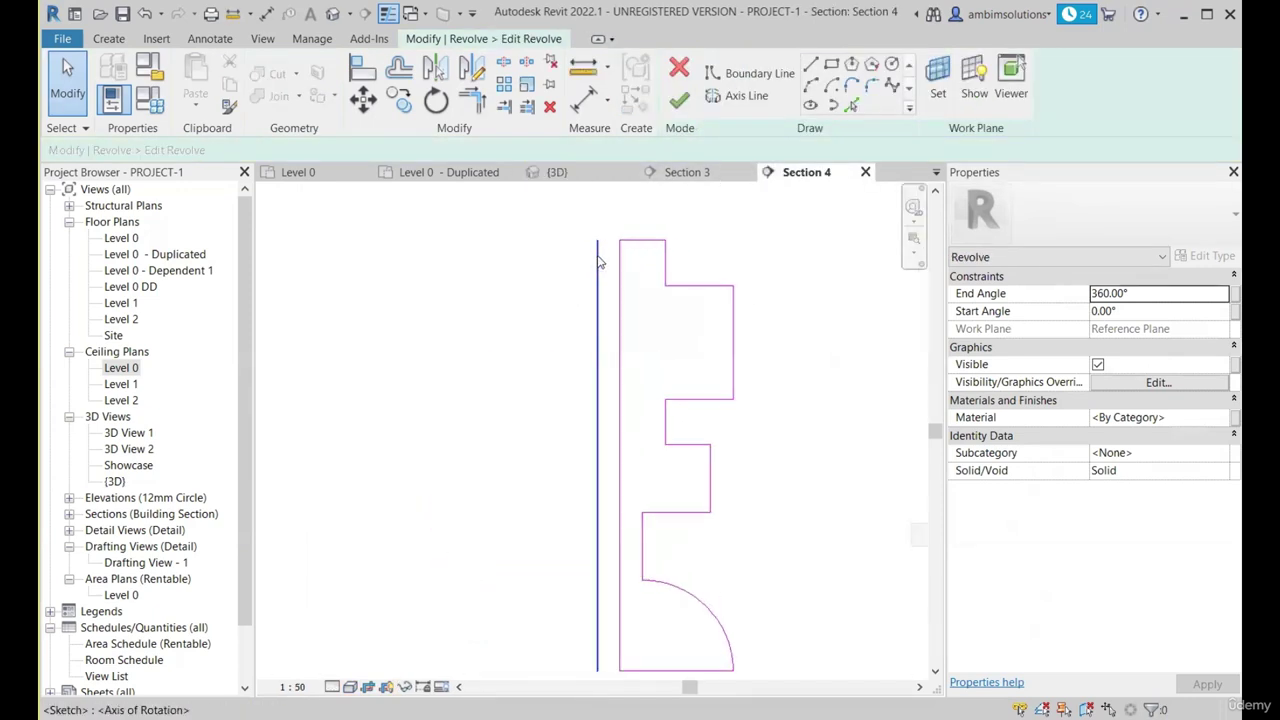
{"action": "scroll", "coordinate": [600, 262], "scroll_direction": "down", "scroll_amount": 1}
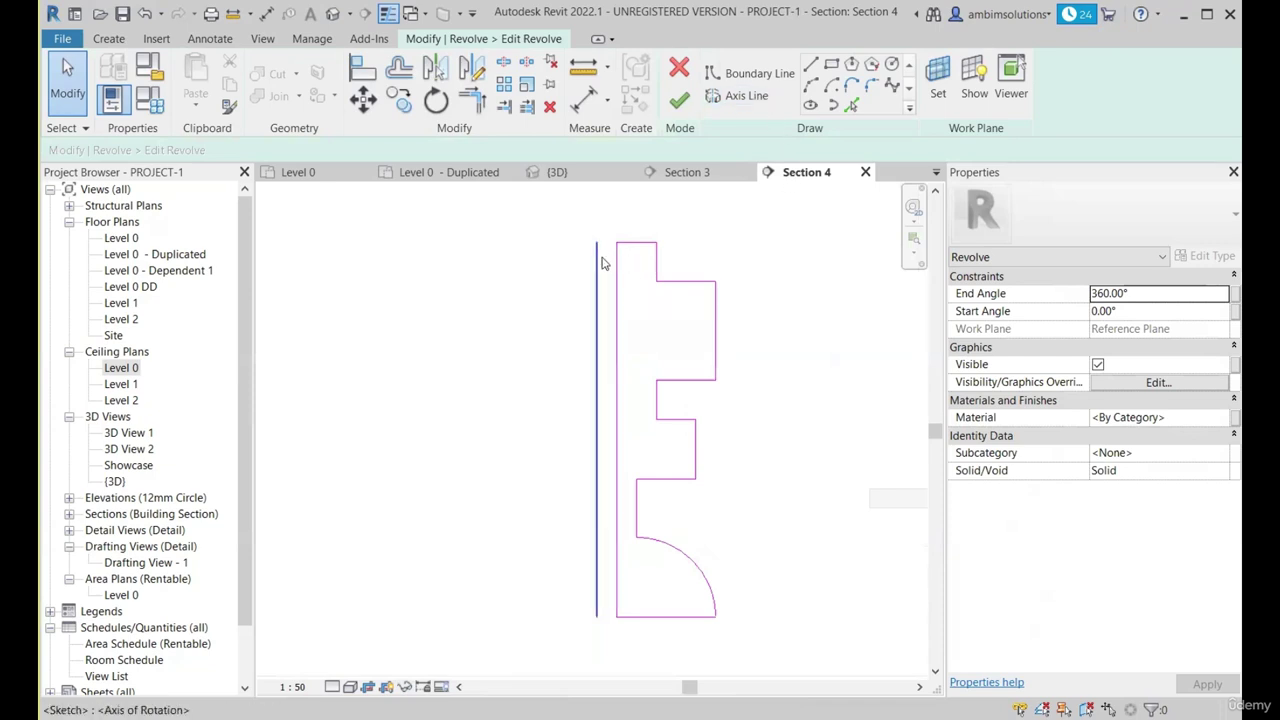
{"action": "scroll", "coordinate": [618, 508], "scroll_direction": "down", "scroll_amount": 2}
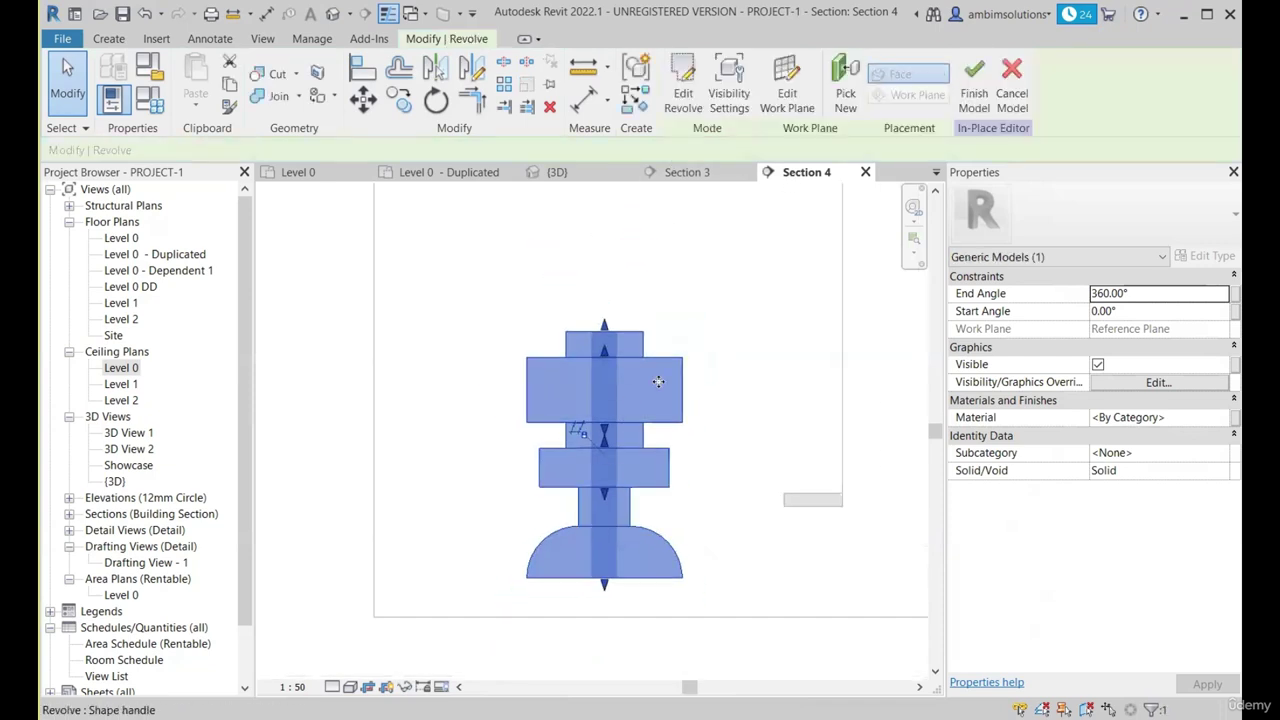
Finish the in-place revolve model and view it in the {3D} view.
{"action": "left_click", "coordinate": [965, 88]}
{"action": "left_click", "coordinate": [557, 172]}
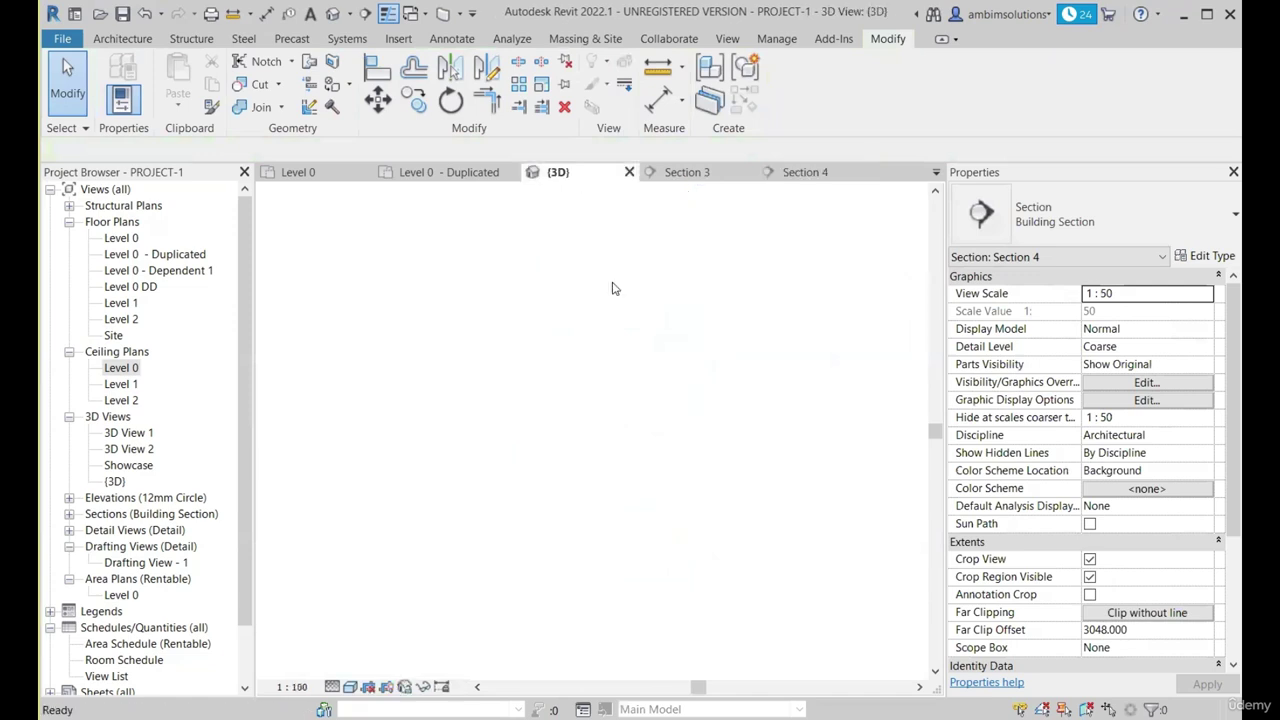
{"action": "middle_click_drag", "start_coordinate": [617, 415], "coordinate": [708, 524], "text": "shift"}
Start a new in-place component in the Generic Models category from the Level 0 - Duplicated floor plan.
{"action": "left_click", "coordinate": [448, 172]}
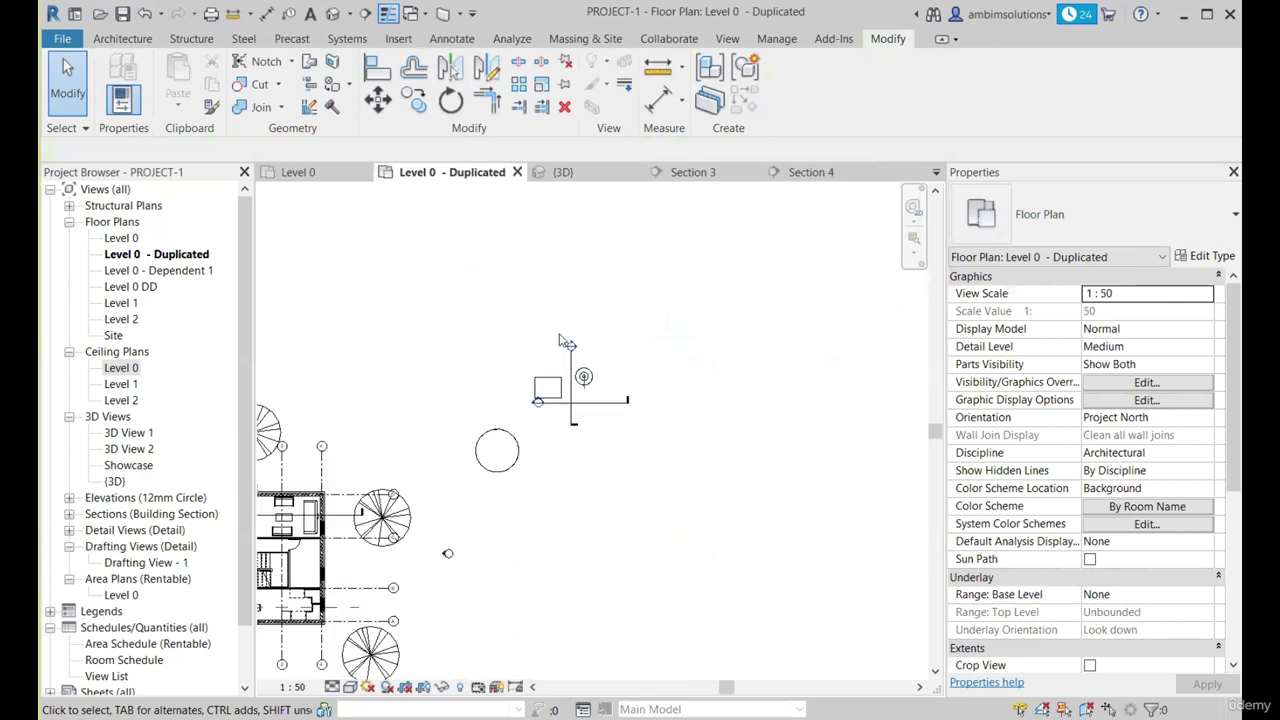
{"action": "left_click", "coordinate": [123, 39]}
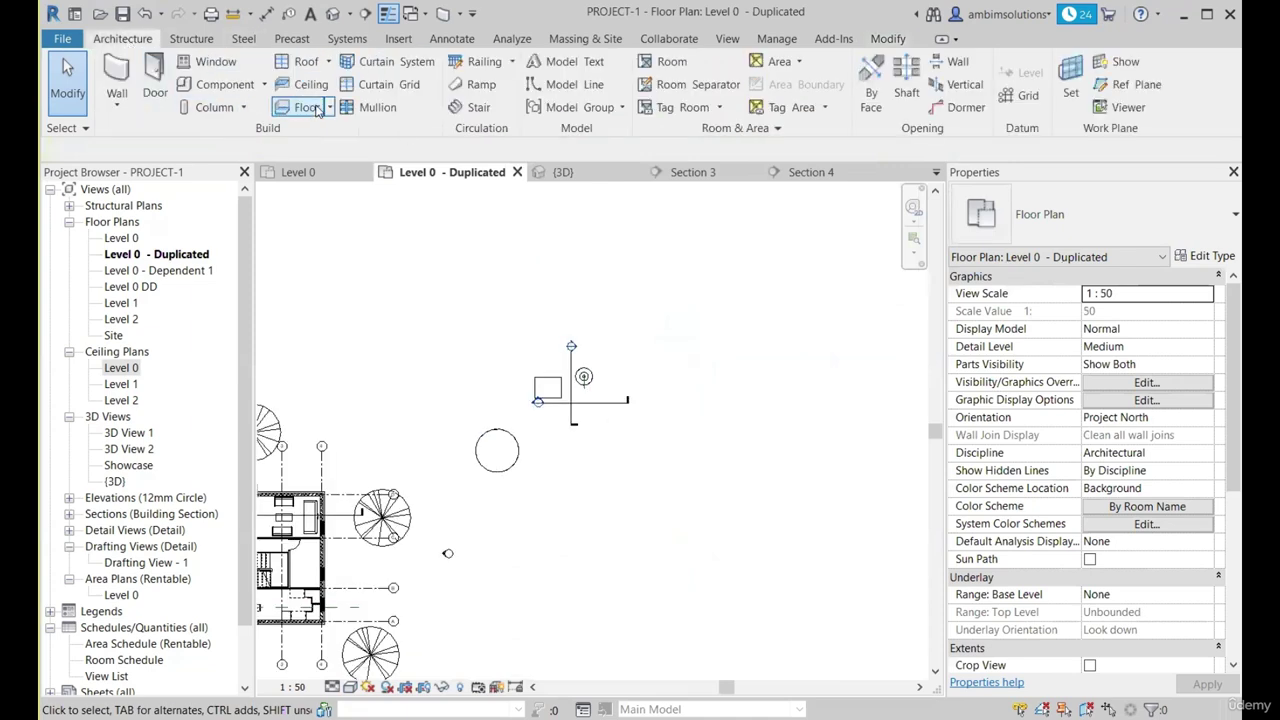
{"action": "left_click", "coordinate": [263, 84]}
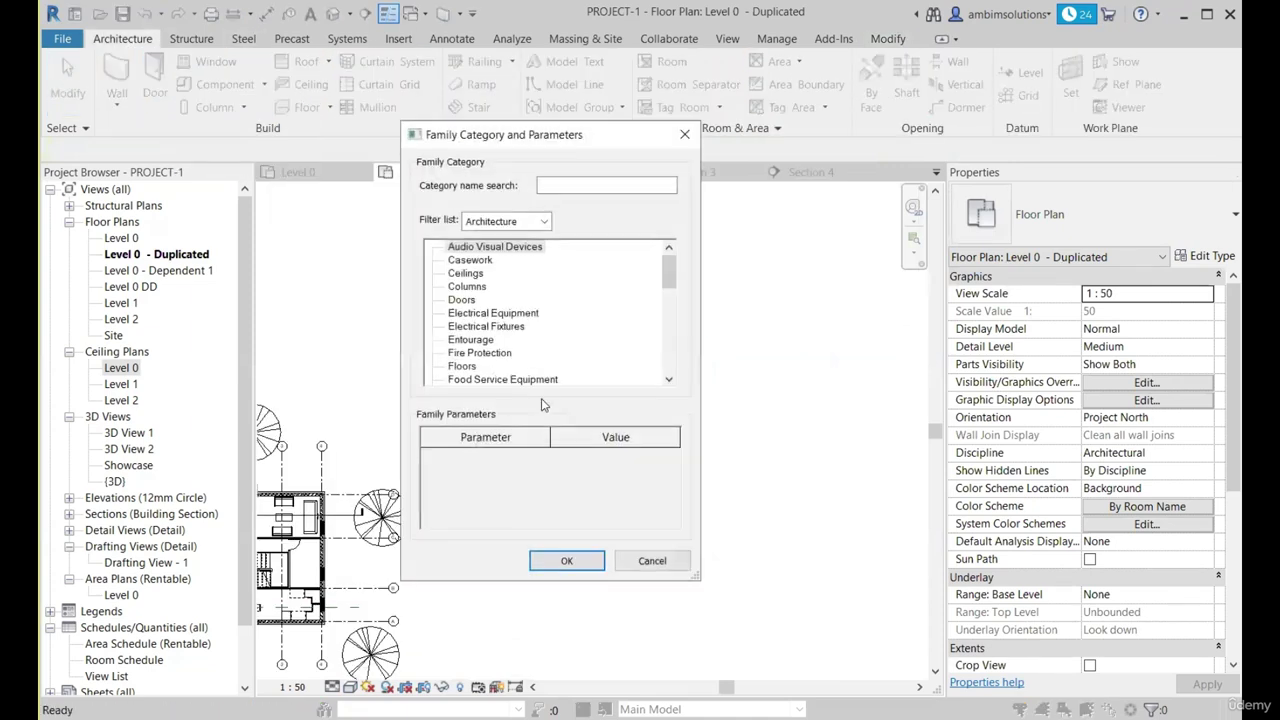
{"action": "scroll", "coordinate": [483, 371], "scroll_direction": "down", "scroll_amount": 2}
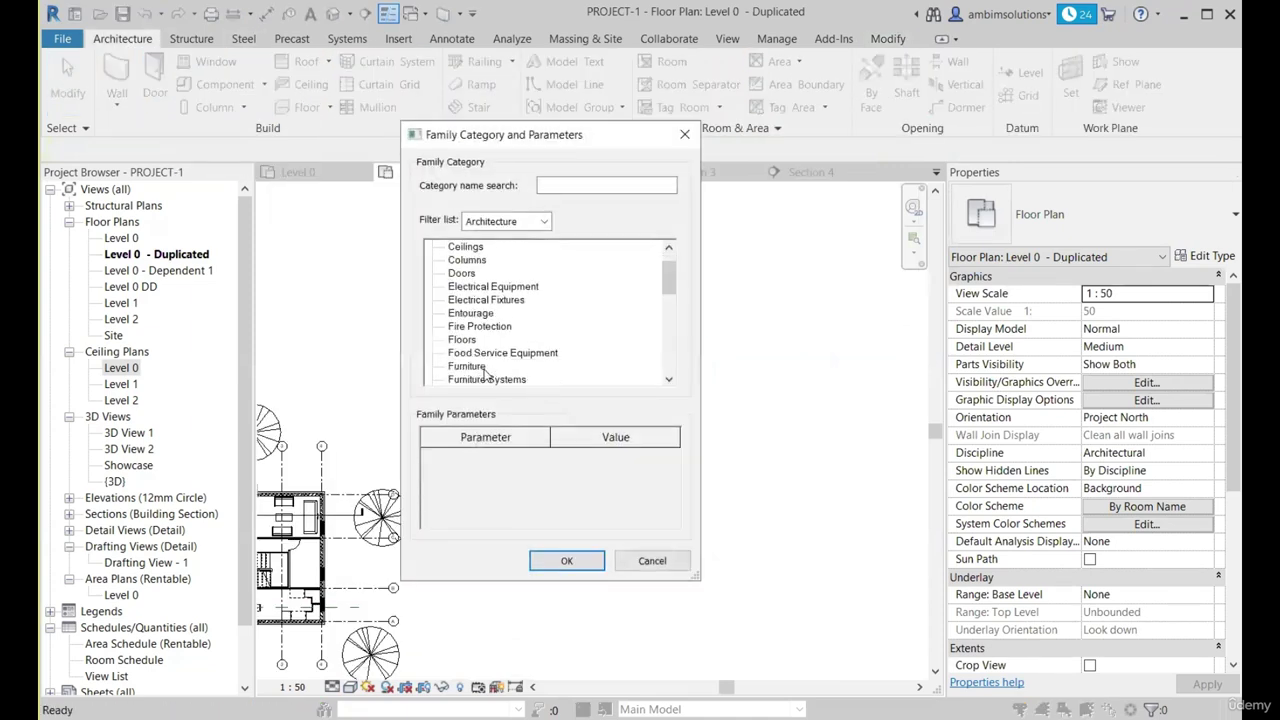
{"action": "left_click", "coordinate": [567, 560]}
{"action": "left_click", "coordinate": [644, 399]}
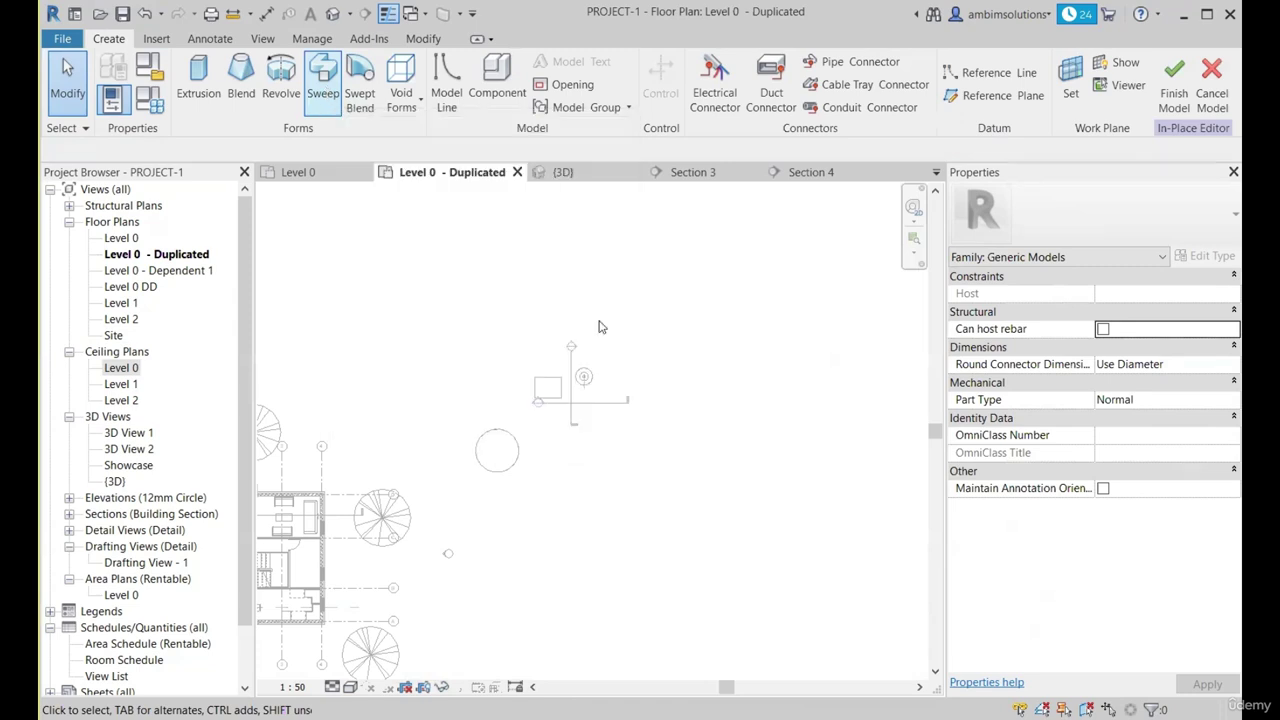
Start a Sweep form and open its path sketch in open space beside the existing solids.
{"action": "scroll", "coordinate": [500, 250], "scroll_direction": "down", "scroll_amount": 2}
{"action": "scroll", "coordinate": [578, 271], "scroll_direction": "up", "scroll_amount": 1}
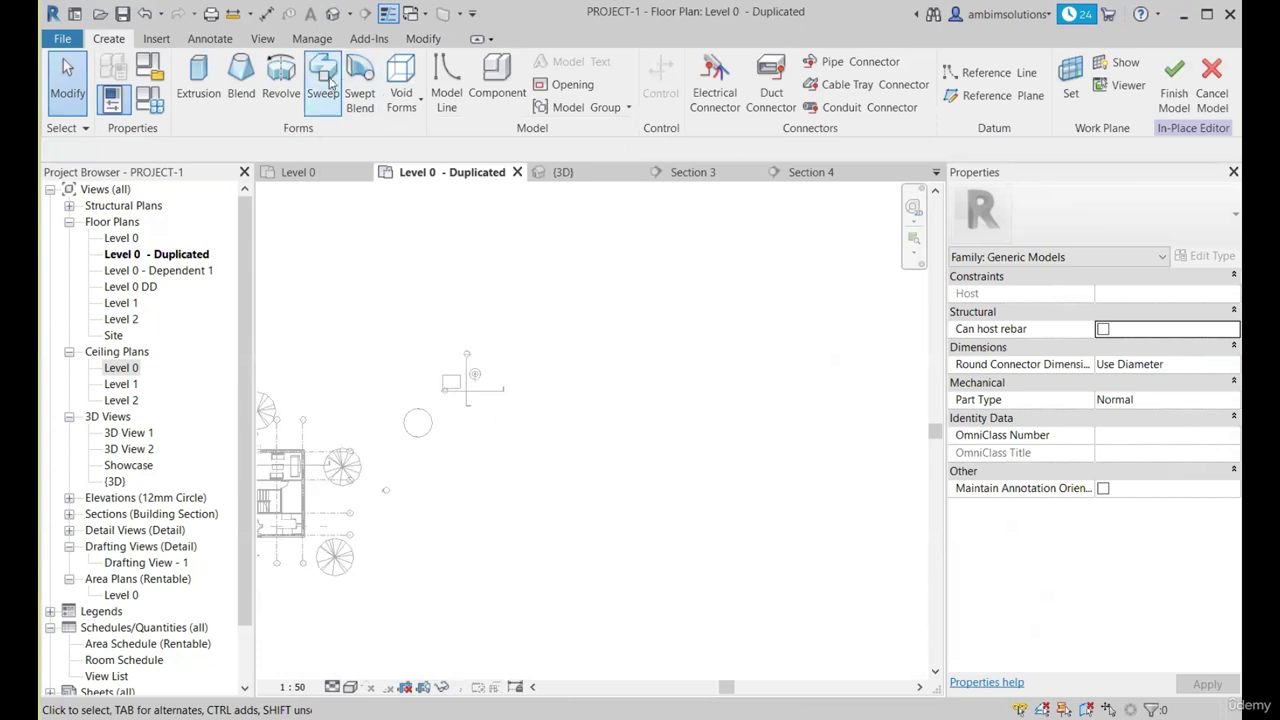
{"action": "left_click", "coordinate": [326, 84]}
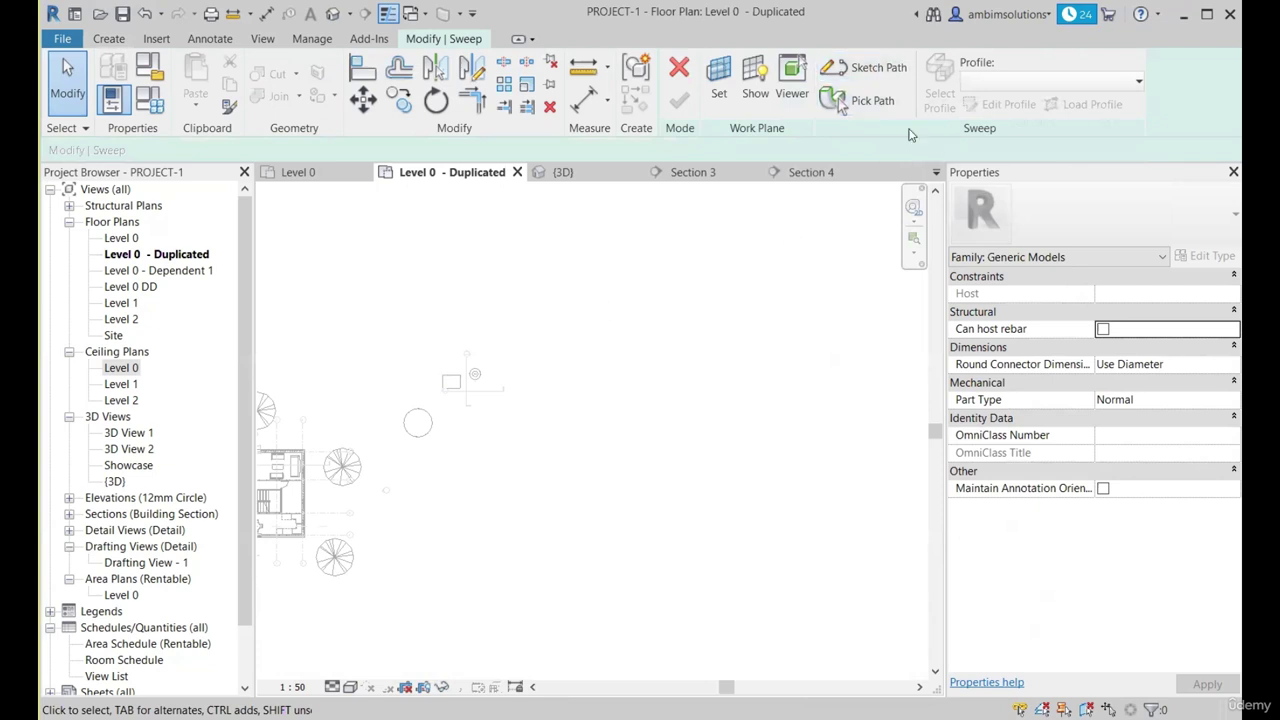
{"action": "left_click", "coordinate": [866, 68]}
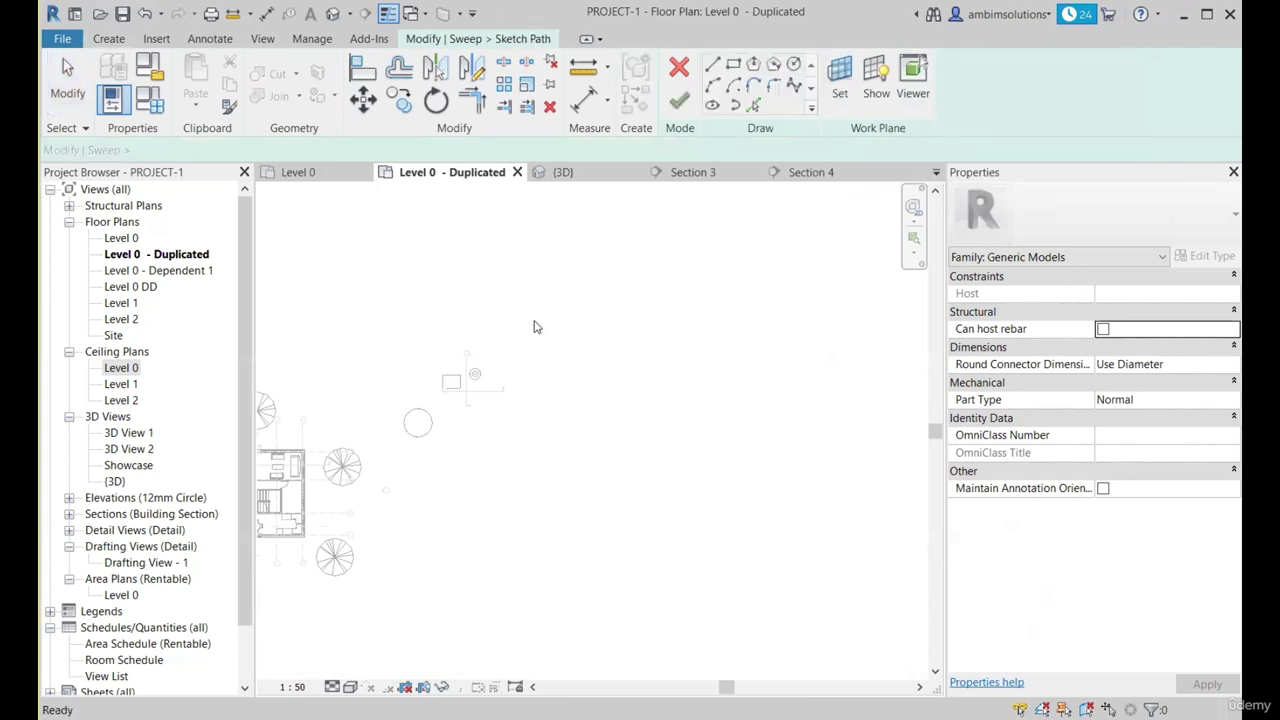
{"action": "scroll", "coordinate": [537, 327], "scroll_direction": "up", "scroll_amount": 2}
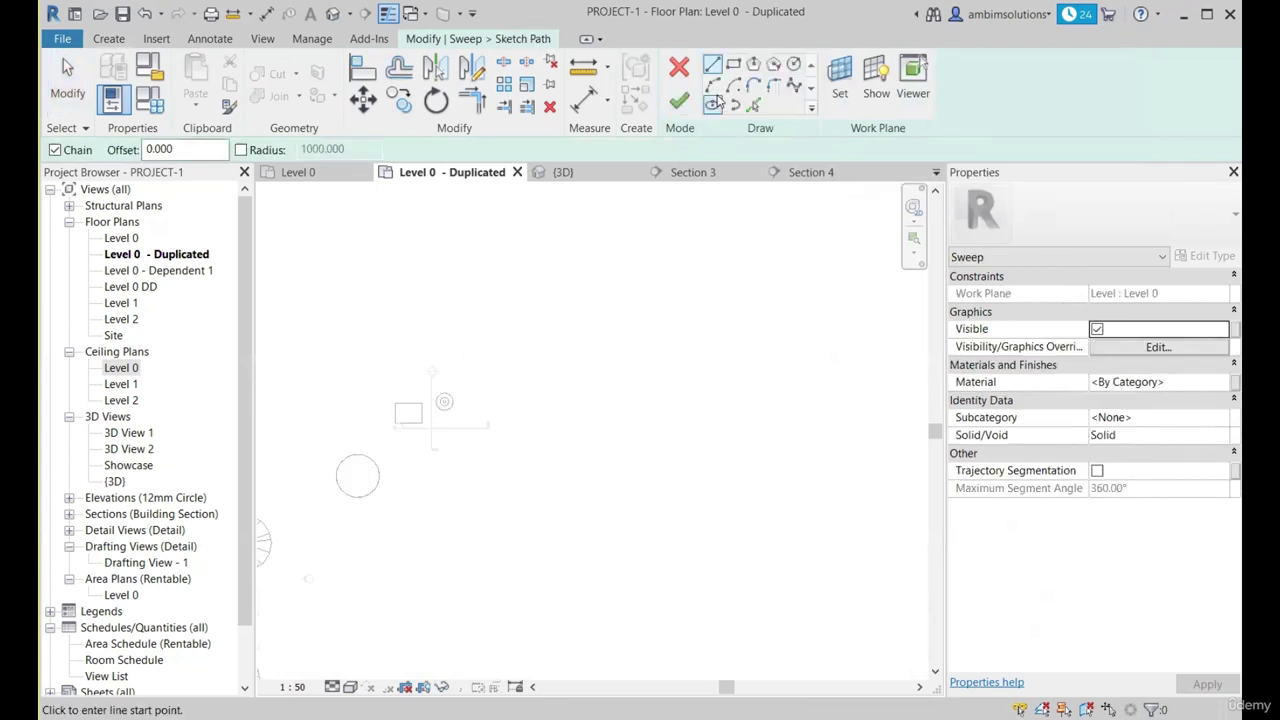
{"action": "left_click", "coordinate": [713, 86]}
{"action": "left_click", "coordinate": [520, 272]}
{"action": "left_click", "coordinate": [648, 348]}
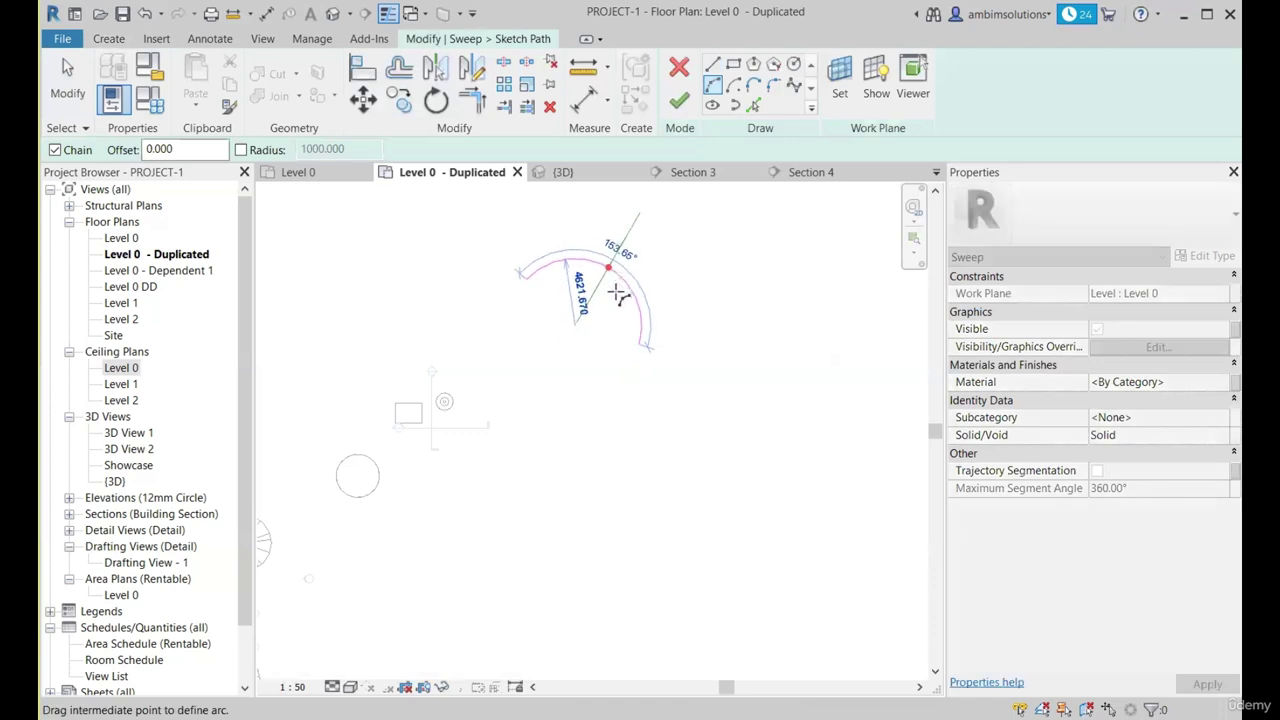
{"action": "key", "text": "Escape"}
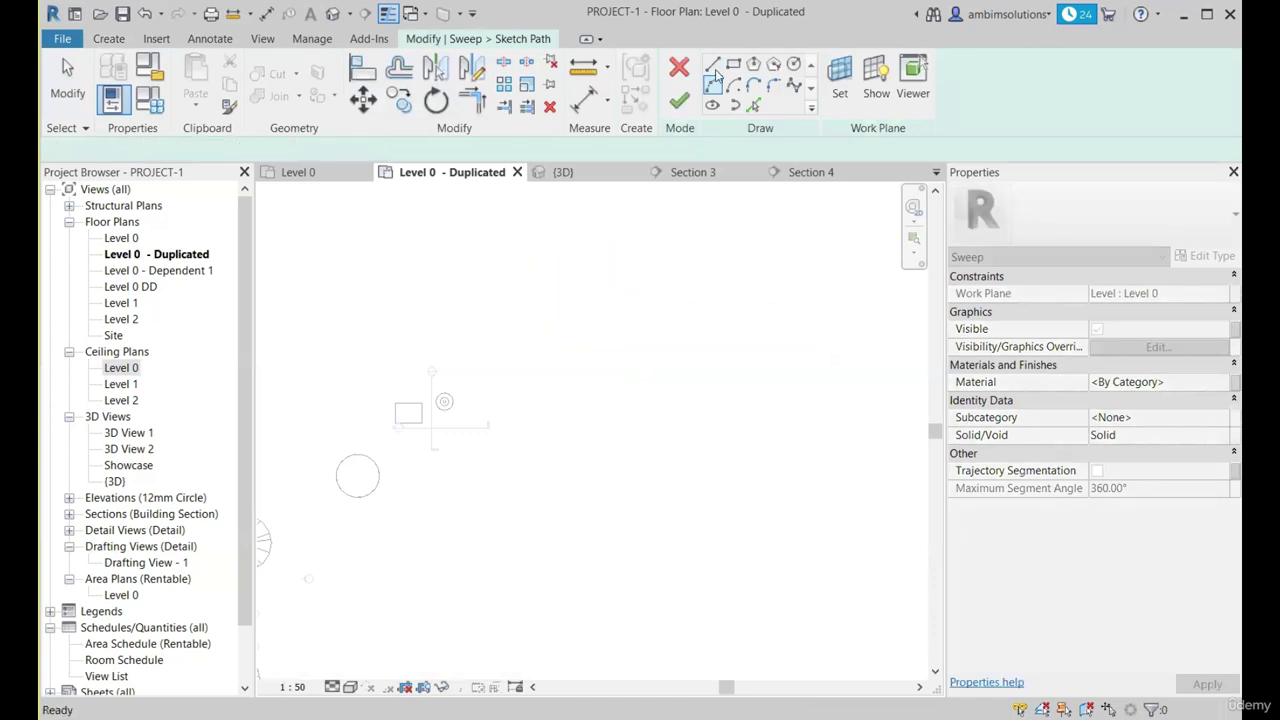
Sketch a stepped five-segment sweep path below the round revolve, with vertical drops of about 1000 and 1200 mm between horizontal runs.
{"action": "left_click", "coordinate": [715, 70]}
{"action": "left_click", "coordinate": [550, 325]}
{"action": "scroll", "coordinate": [607, 327], "scroll_direction": "up", "scroll_amount": 2}
{"action": "key", "text": "Escape"}
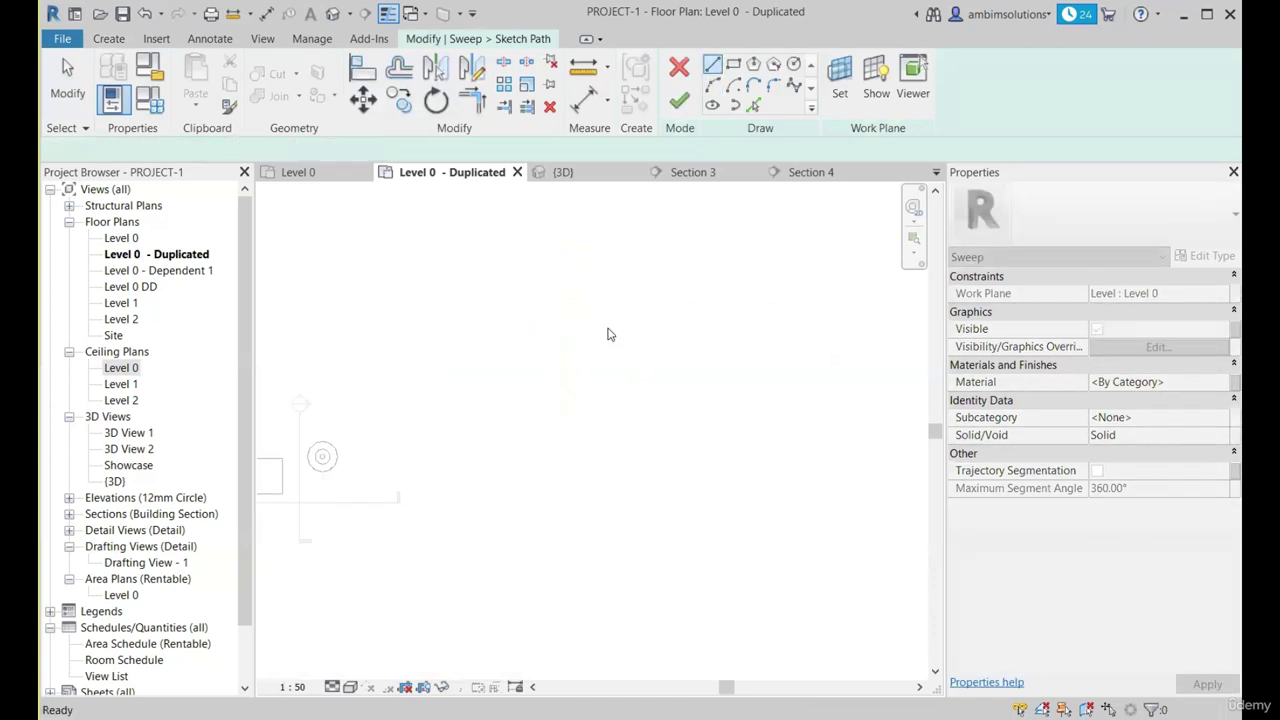
{"action": "scroll", "coordinate": [598, 430], "scroll_direction": "down", "scroll_amount": 2}
{"action": "scroll", "coordinate": [426, 489], "scroll_direction": "up", "scroll_amount": 4}
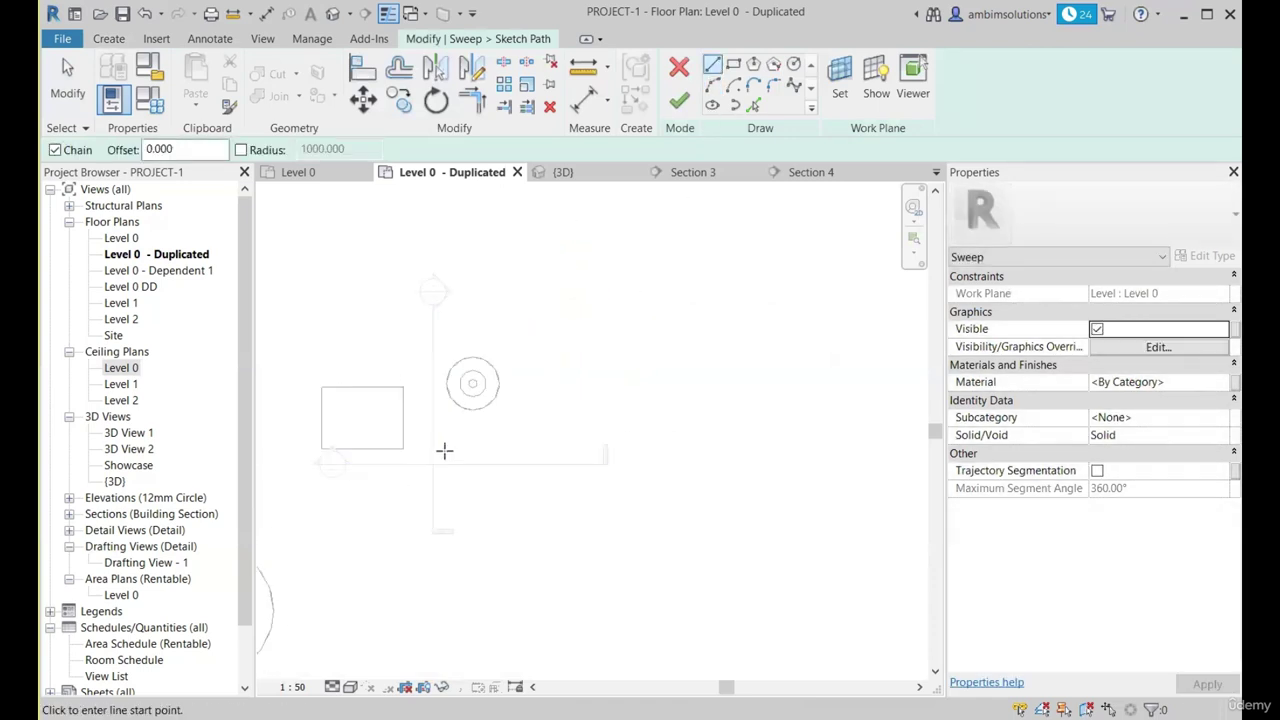
{"action": "scroll", "coordinate": [486, 449], "scroll_direction": "up", "scroll_amount": 2}
{"action": "left_click", "coordinate": [505, 447]}
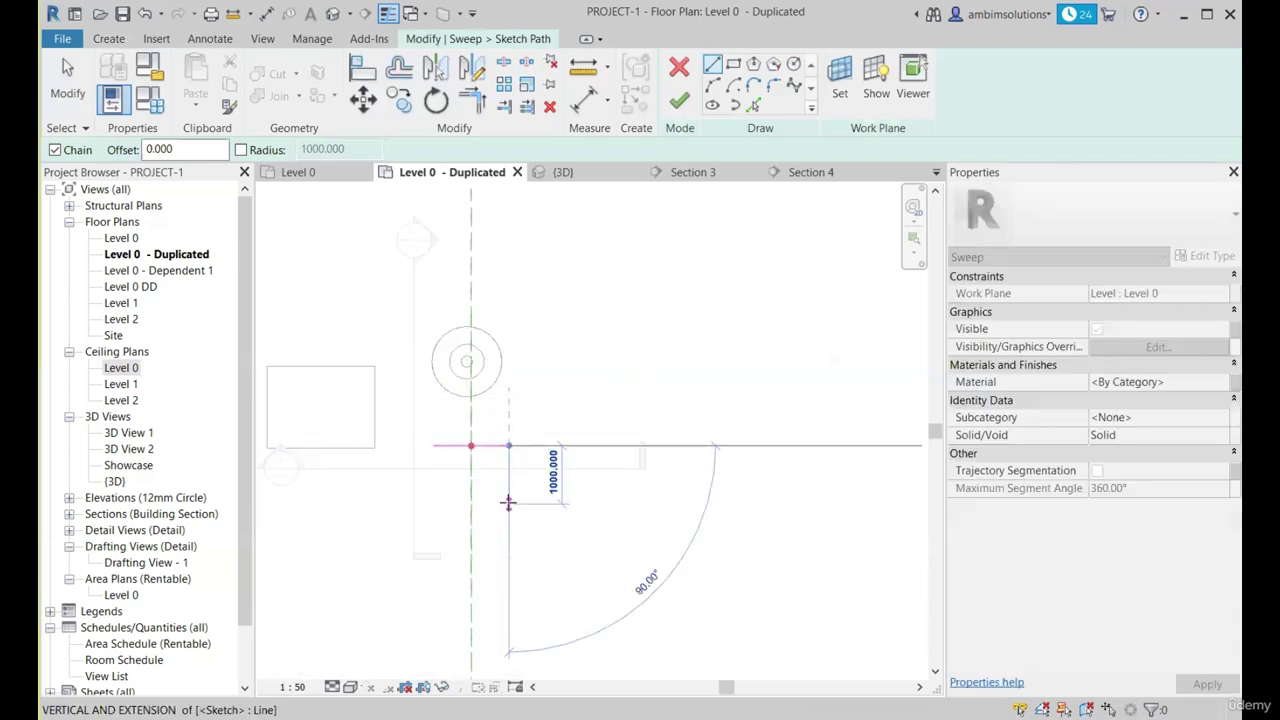
{"action": "left_click", "coordinate": [509, 503]}
{"action": "left_click", "coordinate": [645, 503]}
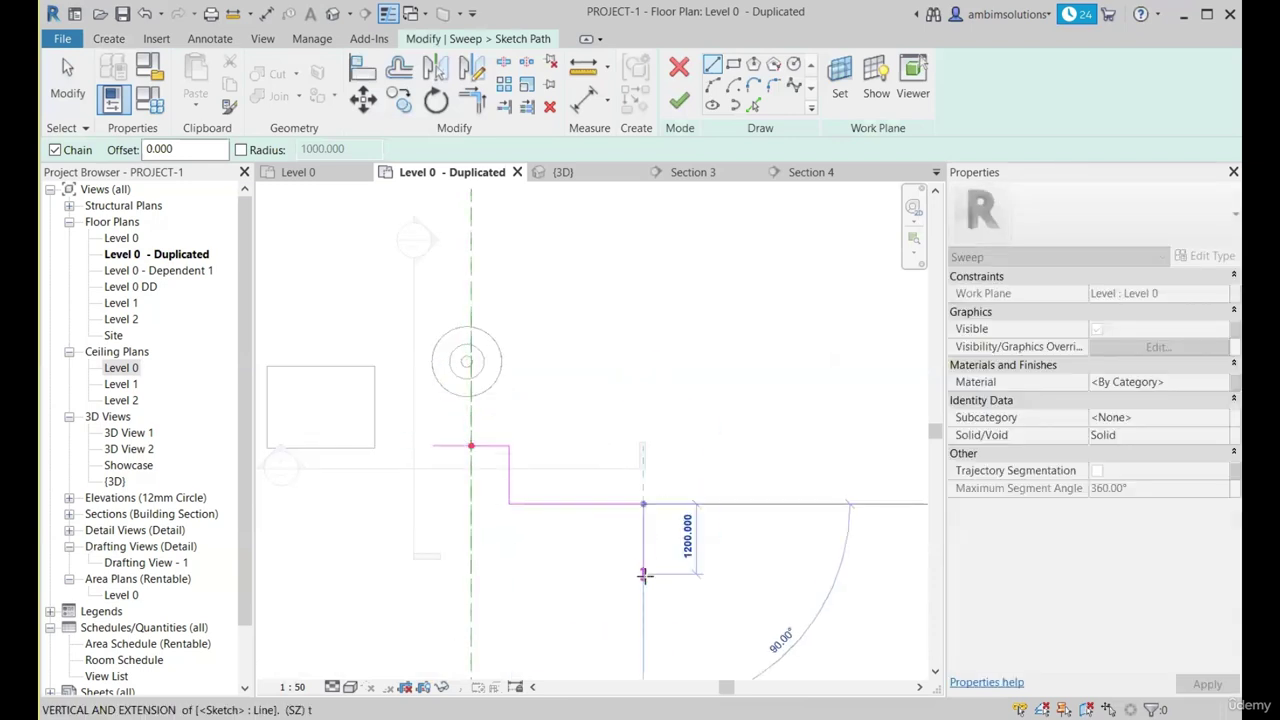
{"action": "left_click", "coordinate": [645, 574]}
{"action": "left_click", "coordinate": [776, 574]}
{"action": "key", "text": "Escape"}
{"action": "key", "text": "Escape"}
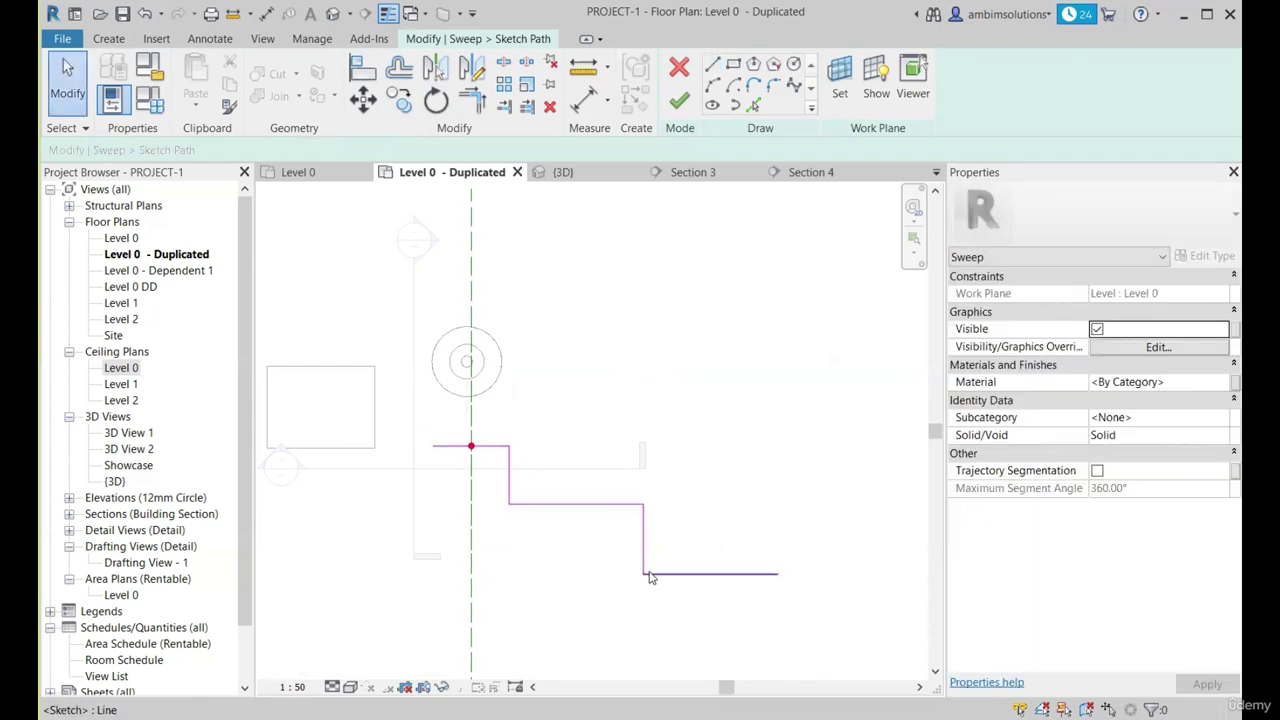
Examine the profile plane crossing the path's first segment and finish the path sketch.
{"action": "scroll", "coordinate": [469, 440], "scroll_direction": "up", "scroll_amount": 3}
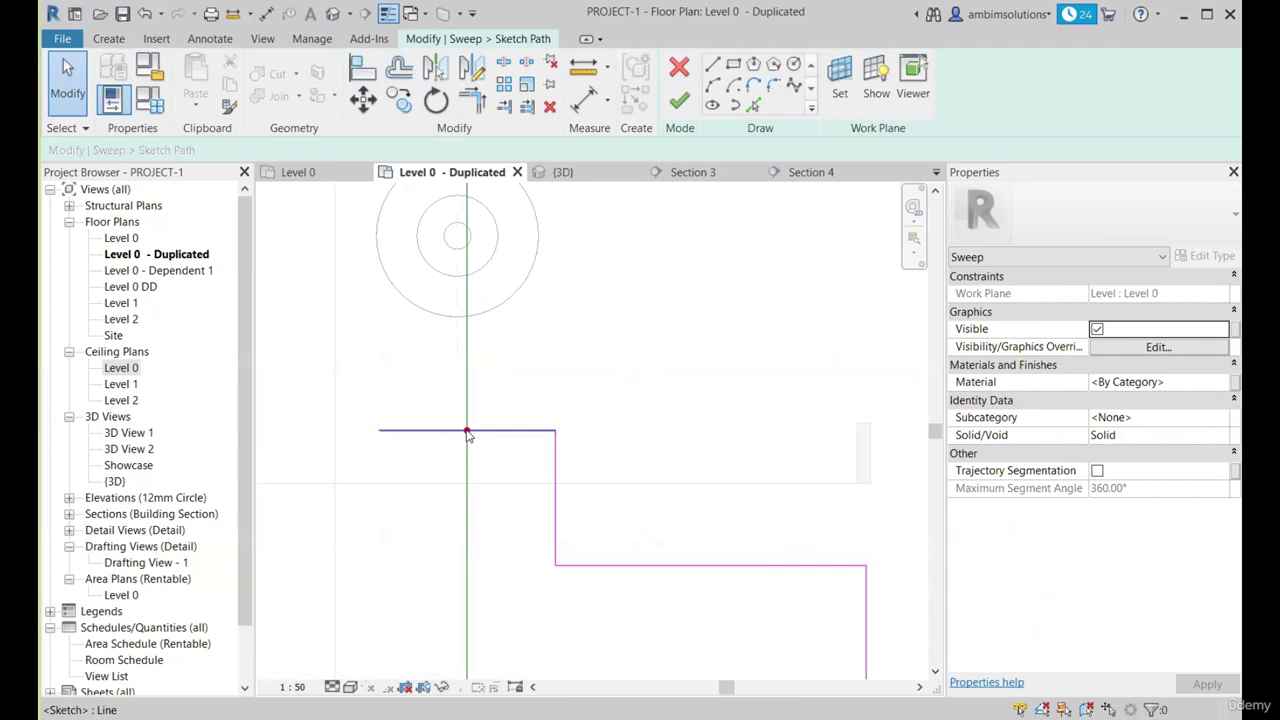
{"action": "scroll", "coordinate": [467, 437], "scroll_direction": "down", "scroll_amount": 2}
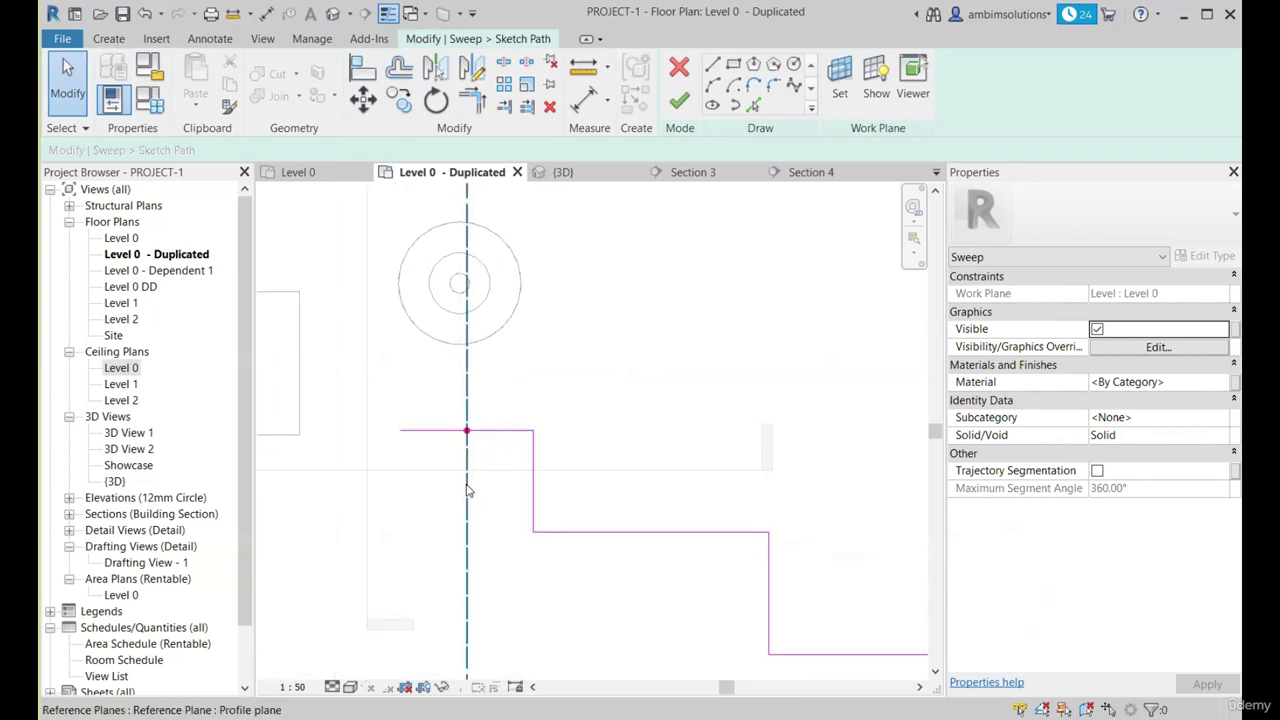
{"action": "scroll", "coordinate": [500, 462], "scroll_direction": "down", "scroll_amount": 1}
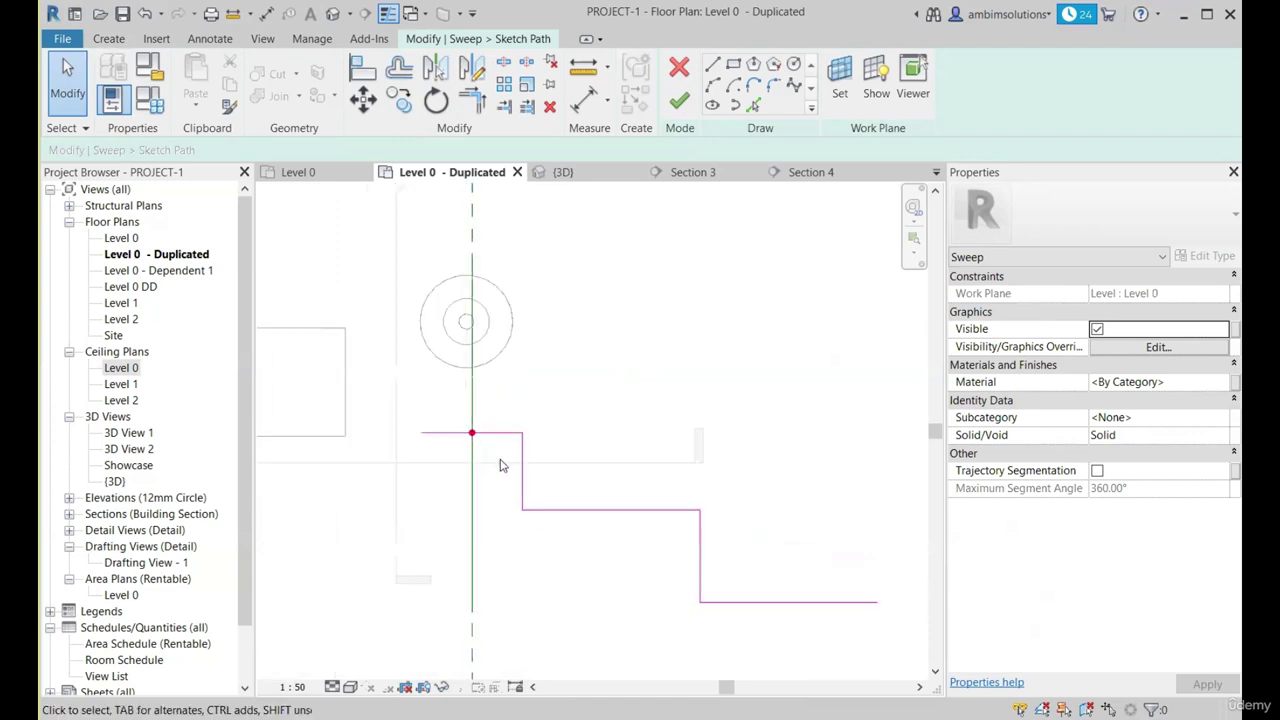
{"action": "scroll", "coordinate": [497, 449], "scroll_direction": "down", "scroll_amount": 2}
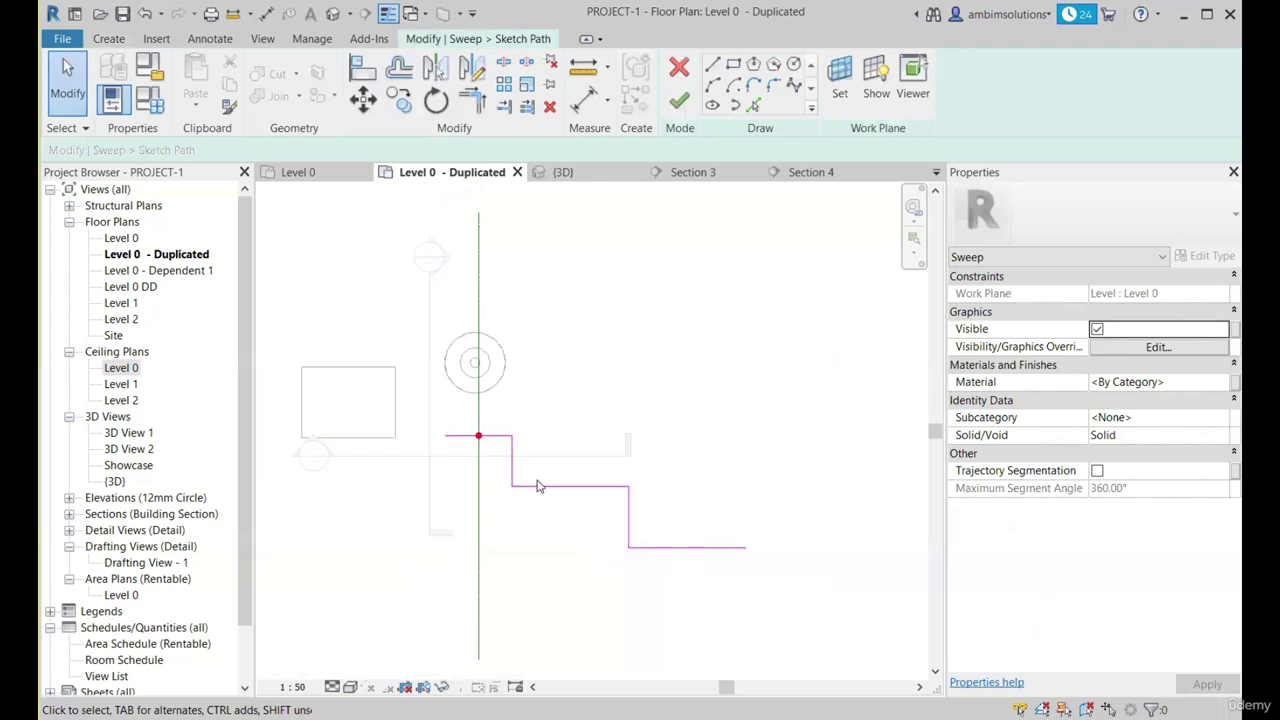
{"action": "left_click", "coordinate": [686, 104]}
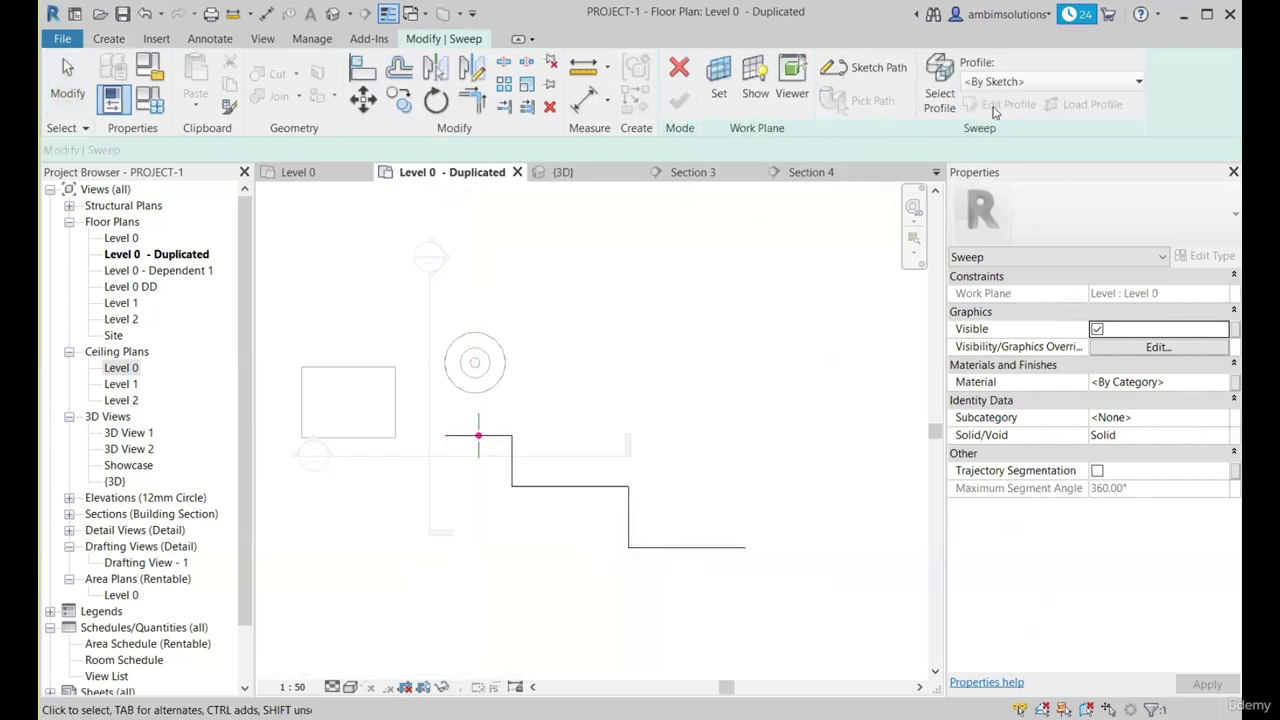
Keep the sweep profile as <By Sketch> and open its profile sketch in Section 4.
{"action": "left_click", "coordinate": [1015, 83]}
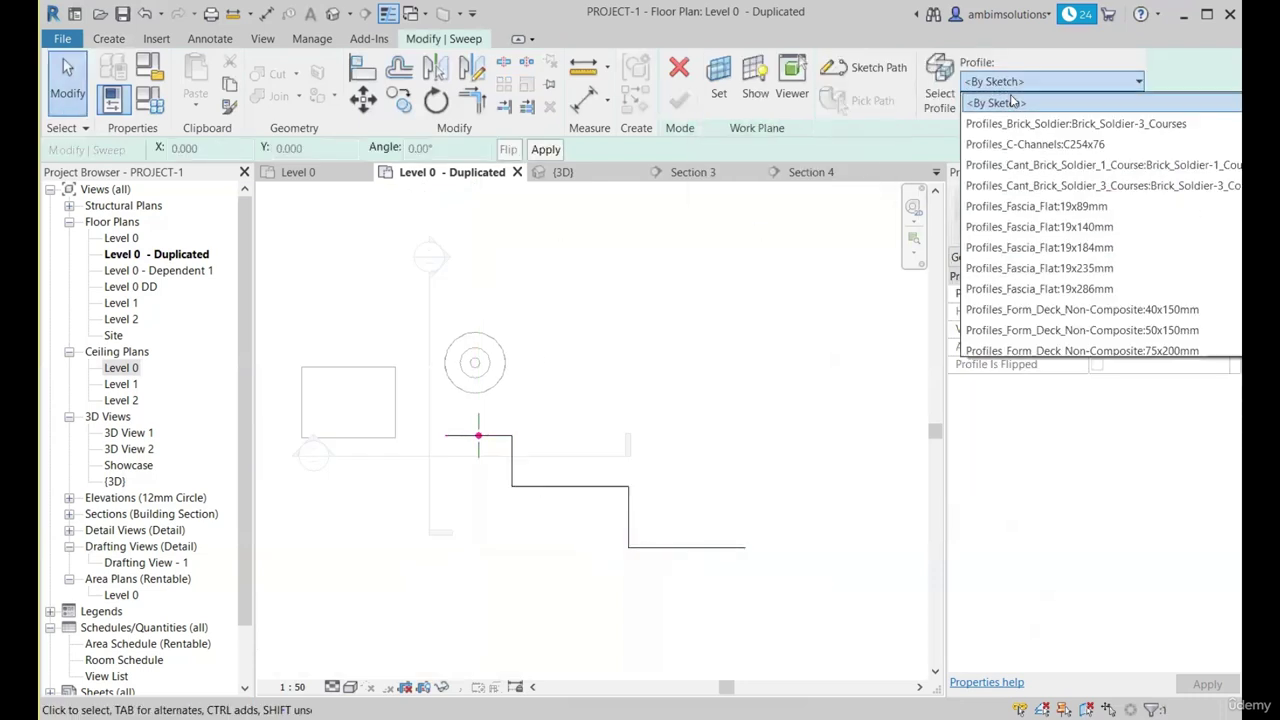
{"action": "left_click", "coordinate": [840, 236]}
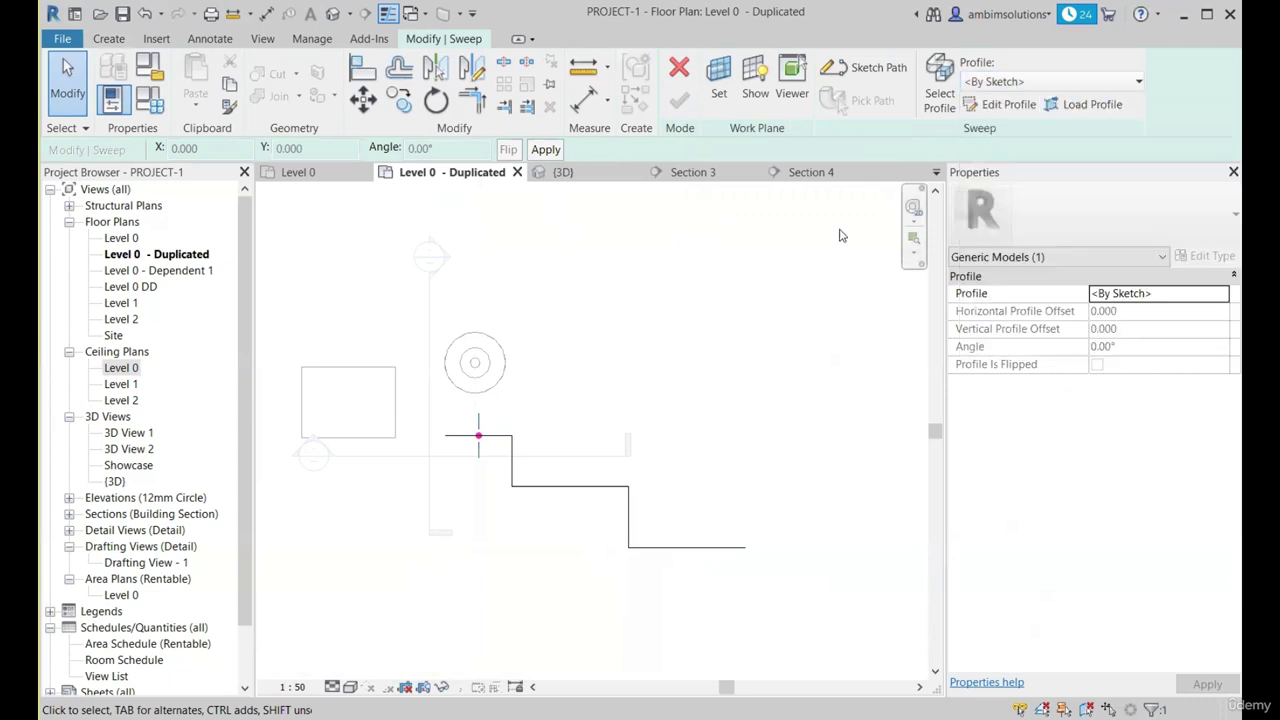
{"action": "left_click", "coordinate": [982, 108]}
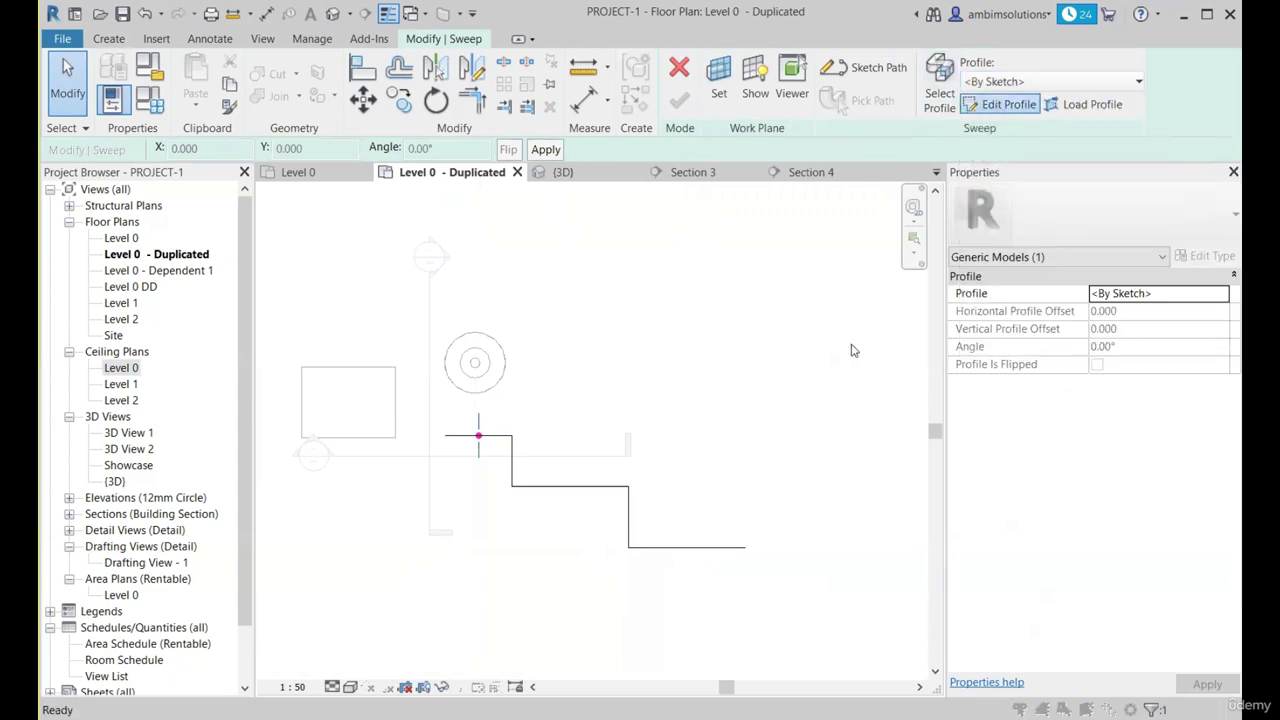
{"action": "left_click", "coordinate": [865, 258]}
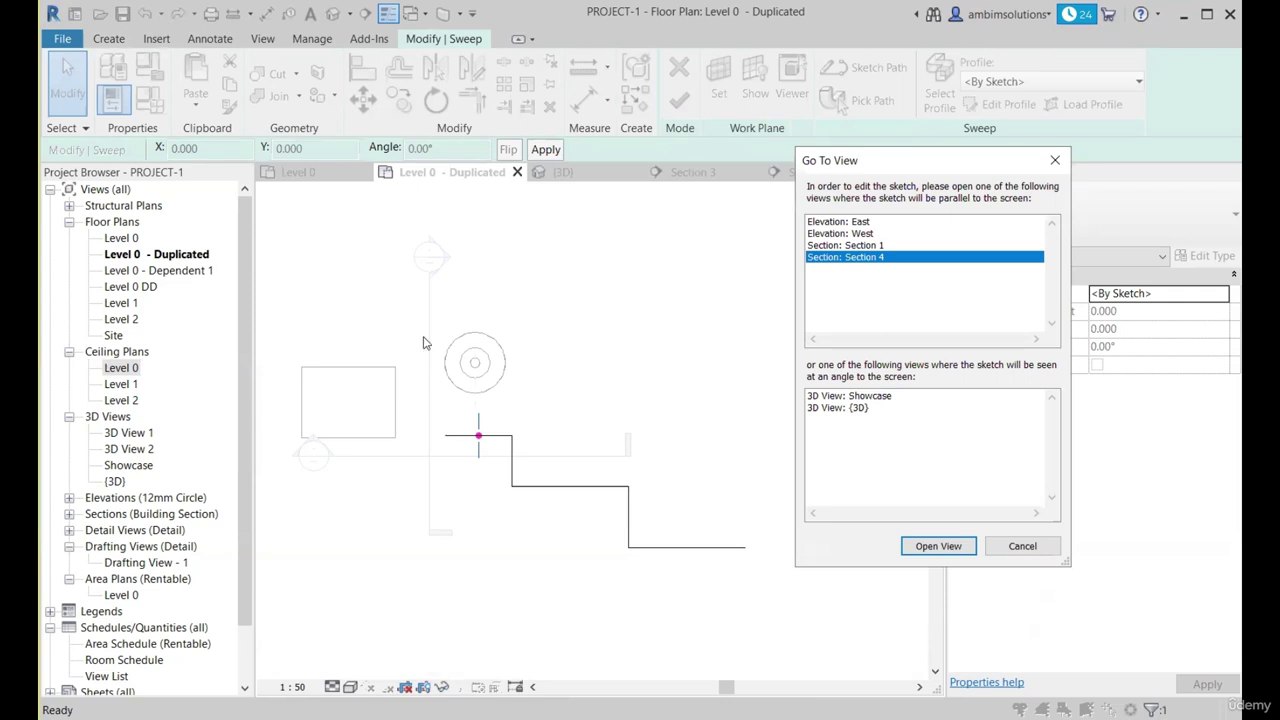
{"action": "left_click", "coordinate": [938, 546]}
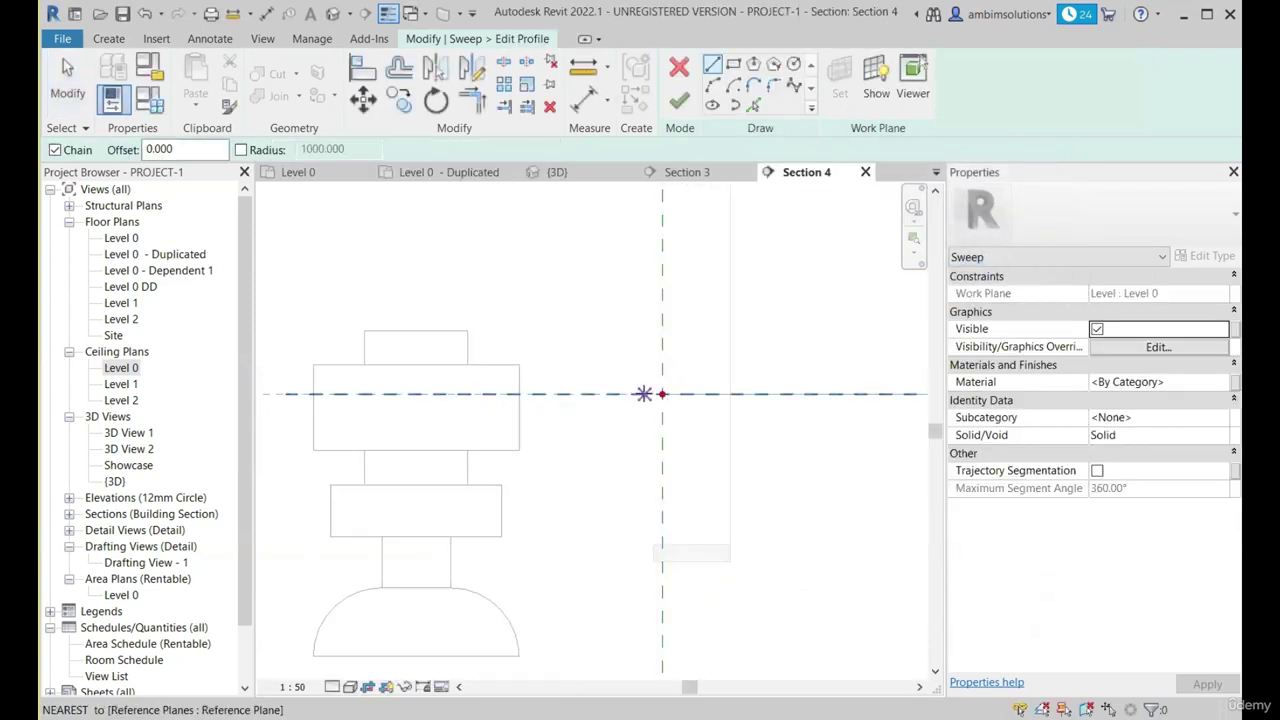
Sketch the profile's upper part from the path point: vertical edge, flat top, sloped corner and a 400 mm vertical drop 1050 mm from the profile plane.
{"action": "scroll", "coordinate": [645, 400], "scroll_direction": "down", "scroll_amount": 1}
{"action": "scroll", "coordinate": [657, 370], "scroll_direction": "down", "scroll_amount": 1}
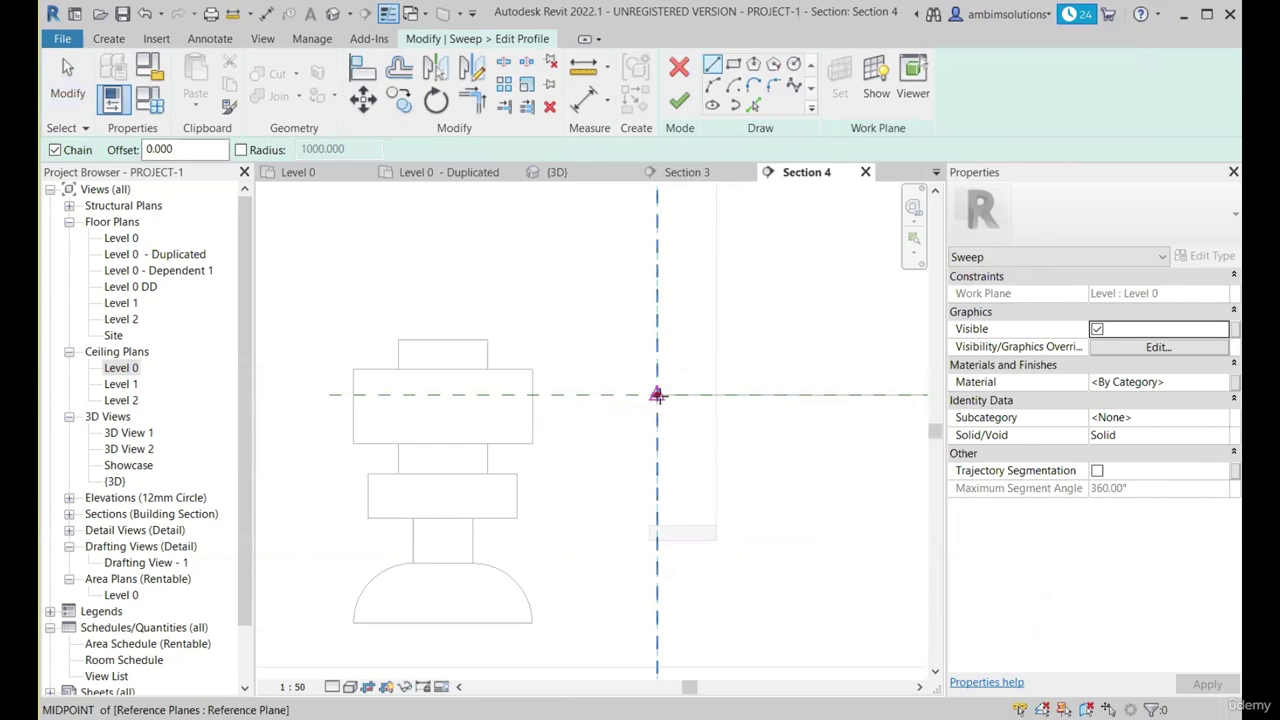
{"action": "left_click", "coordinate": [657, 394]}
{"action": "left_click", "coordinate": [657, 245]}
{"action": "left_click", "coordinate": [778, 245]}
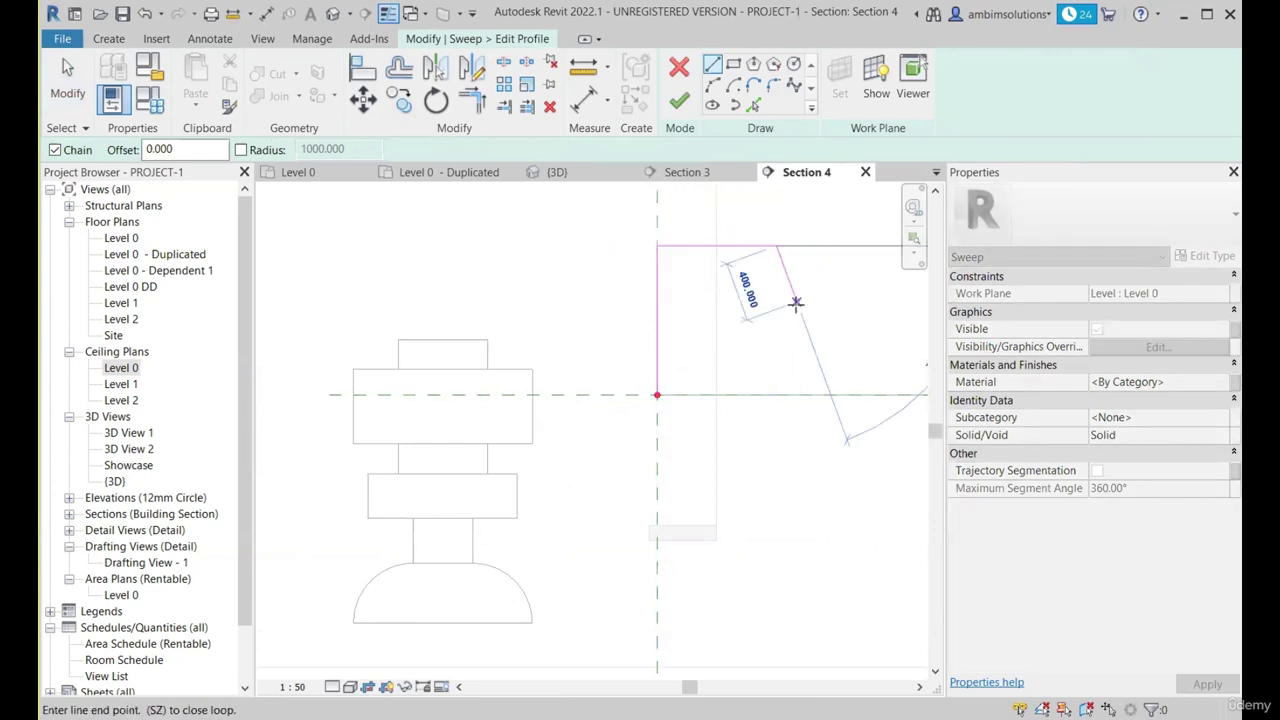
{"action": "left_click", "coordinate": [813, 301]}
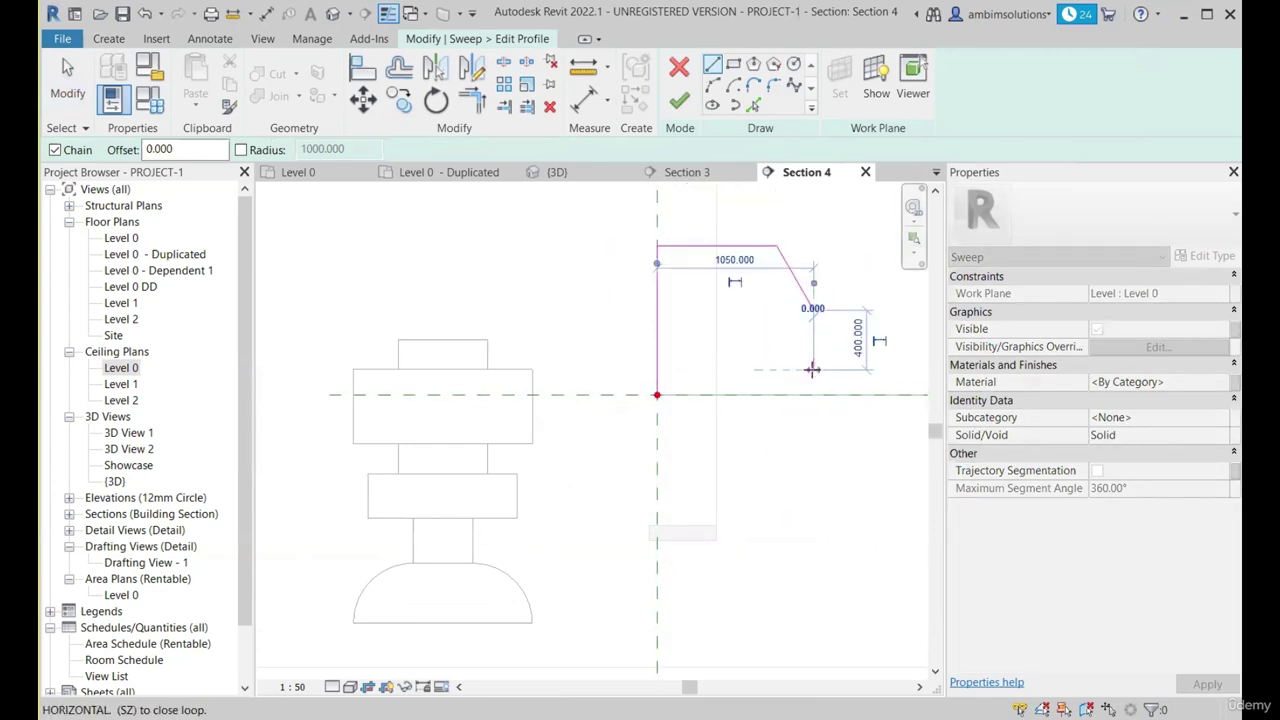
{"action": "left_click", "coordinate": [813, 370]}
Sketch the profile's lower part as an outward ledge, an 800 mm inward run, a drop and a 750 mm base back to the profile plane.
{"action": "scroll", "coordinate": [840, 385], "scroll_direction": "down", "scroll_amount": 1}
{"action": "middle_click_drag", "start_coordinate": [874, 399], "coordinate": [797, 388]}
{"action": "left_click", "coordinate": [799, 362]}
{"action": "left_click", "coordinate": [799, 413]}
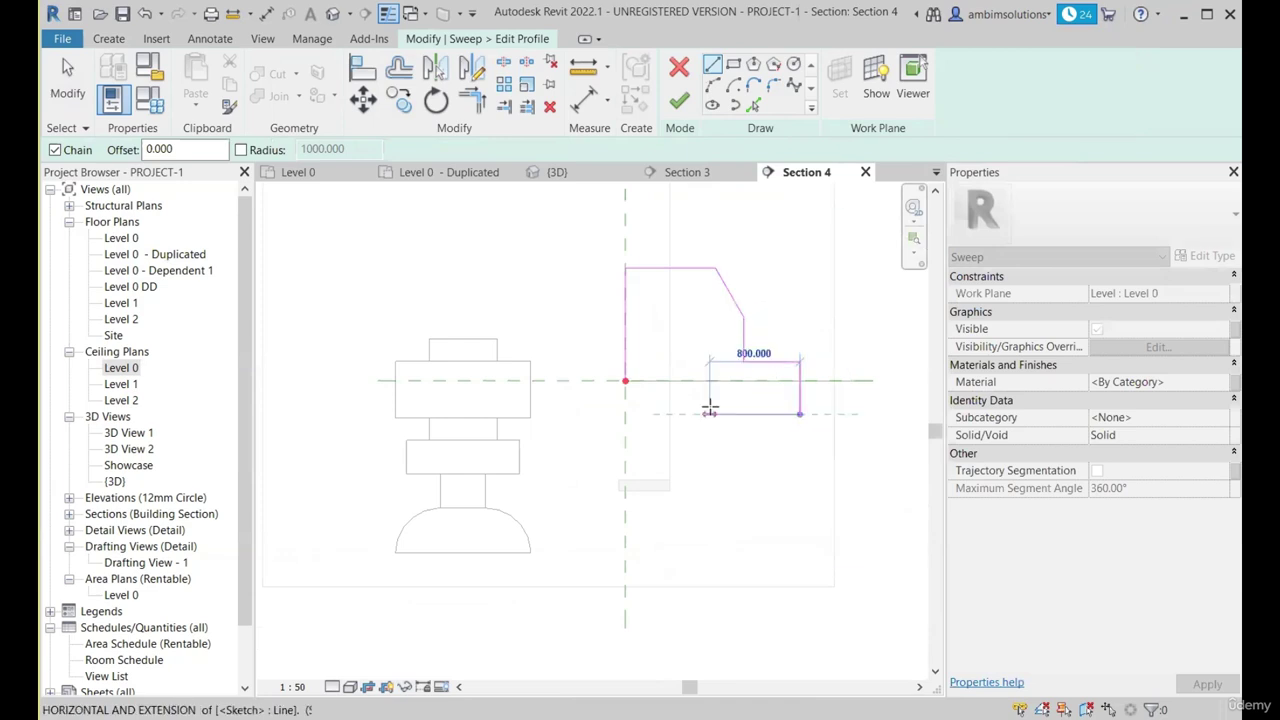
{"action": "left_click", "coordinate": [709, 413]}
{"action": "left_click", "coordinate": [709, 460]}
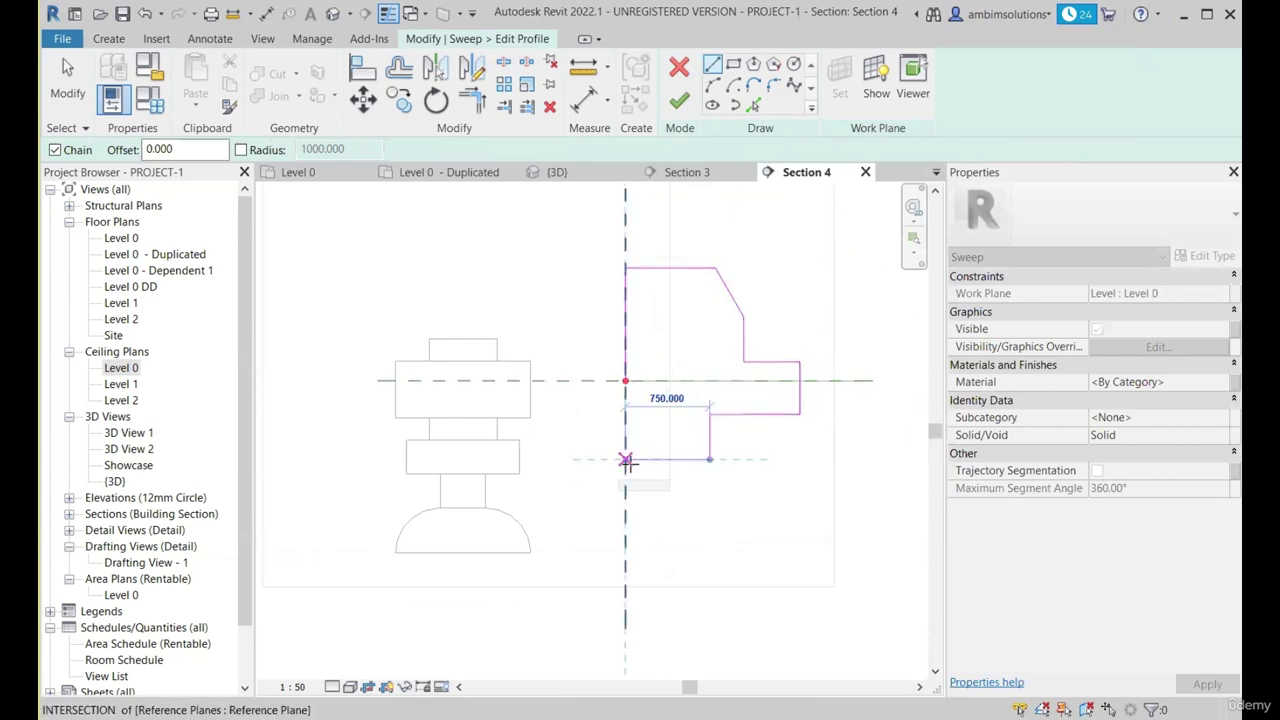
{"action": "left_click", "coordinate": [625, 460]}
Extend the profile's vertical edge to meet the base, closing the loop, and finish the profile sketch.
{"action": "key", "text": "Escape"}
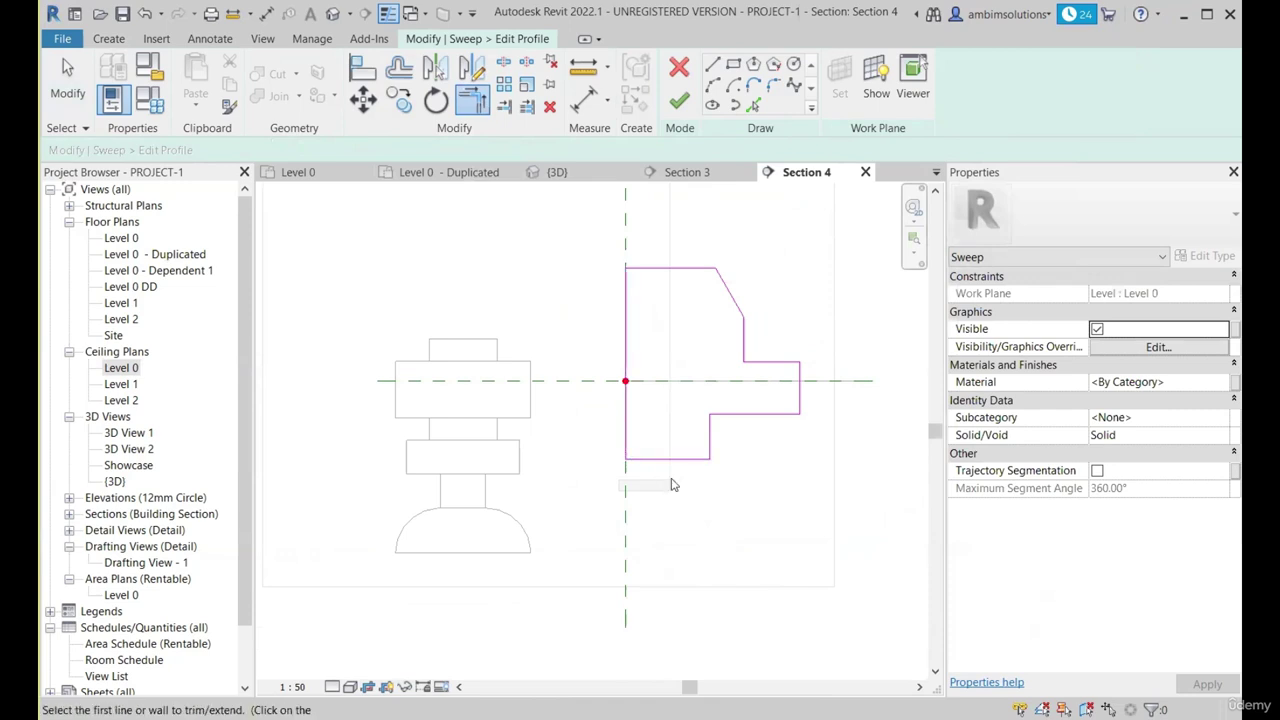
{"action": "key", "text": "Escape"}
{"action": "scroll", "coordinate": [680, 349], "scroll_direction": "down", "scroll_amount": 2}
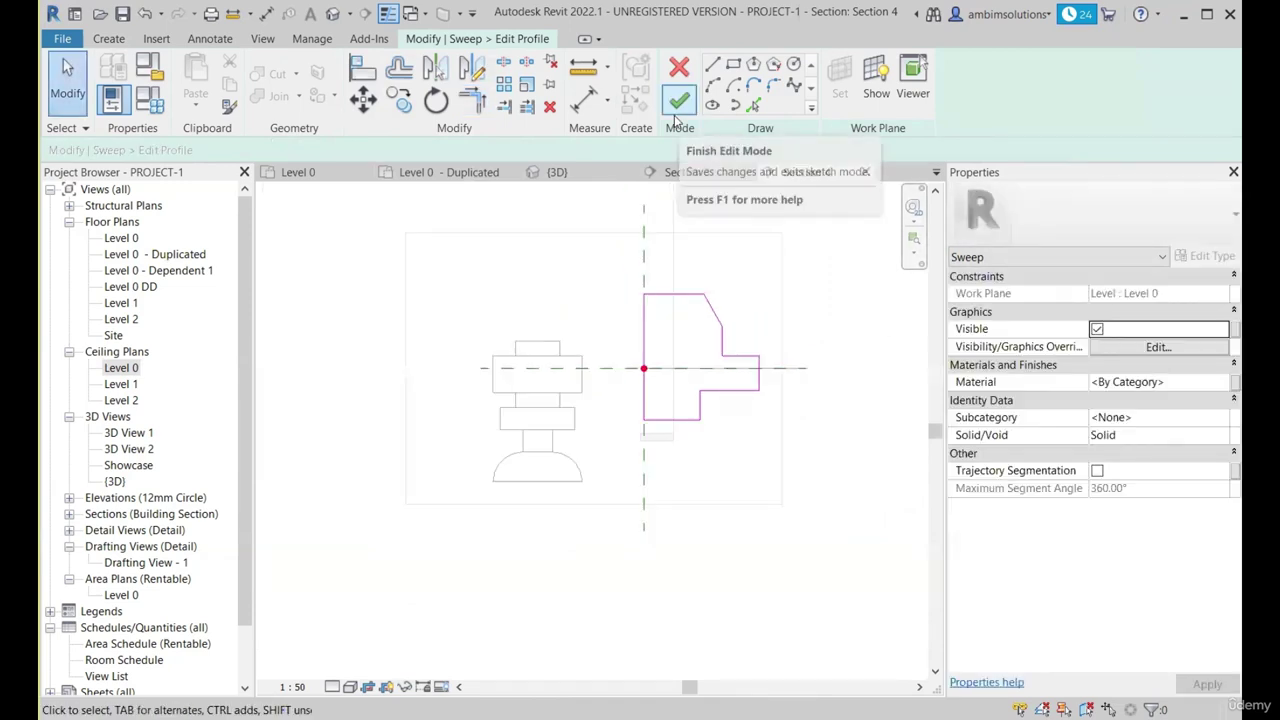
{"action": "left_click", "coordinate": [677, 112]}
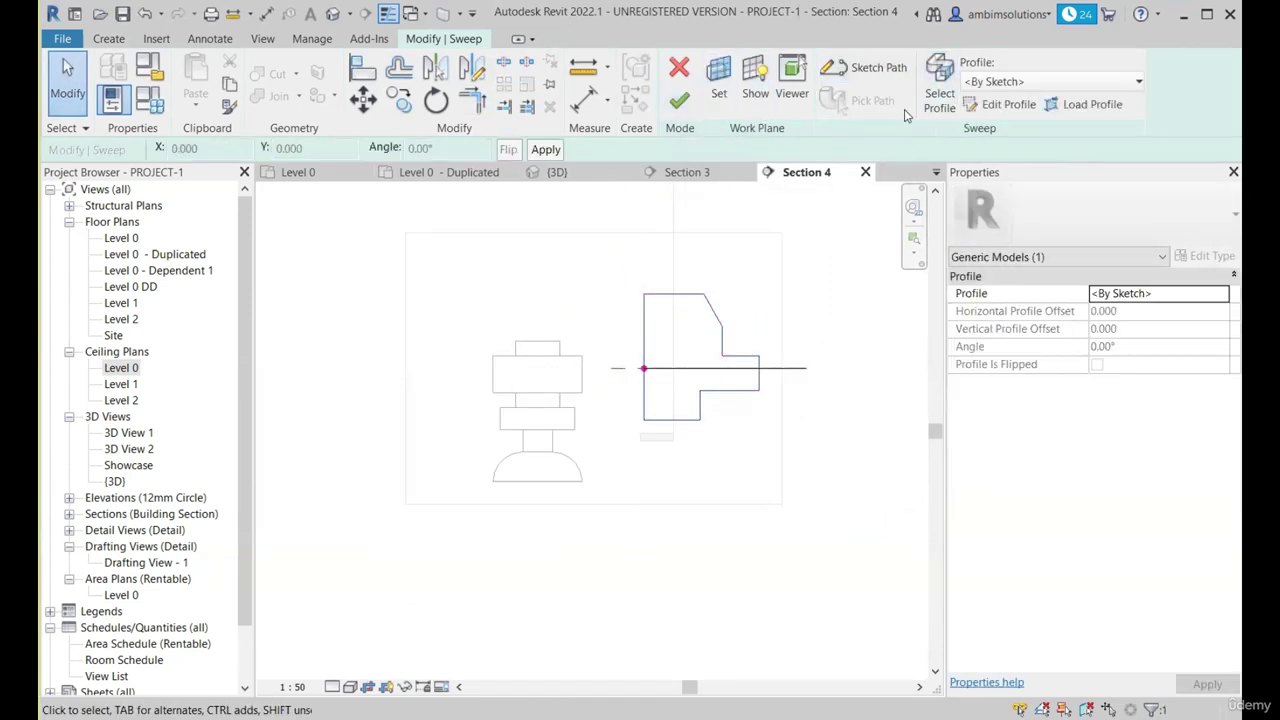
Try to finish the sweep, then check its path in Level 0 - Duplicated and return to the profile in Section 4.
{"action": "left_click", "coordinate": [681, 101]}
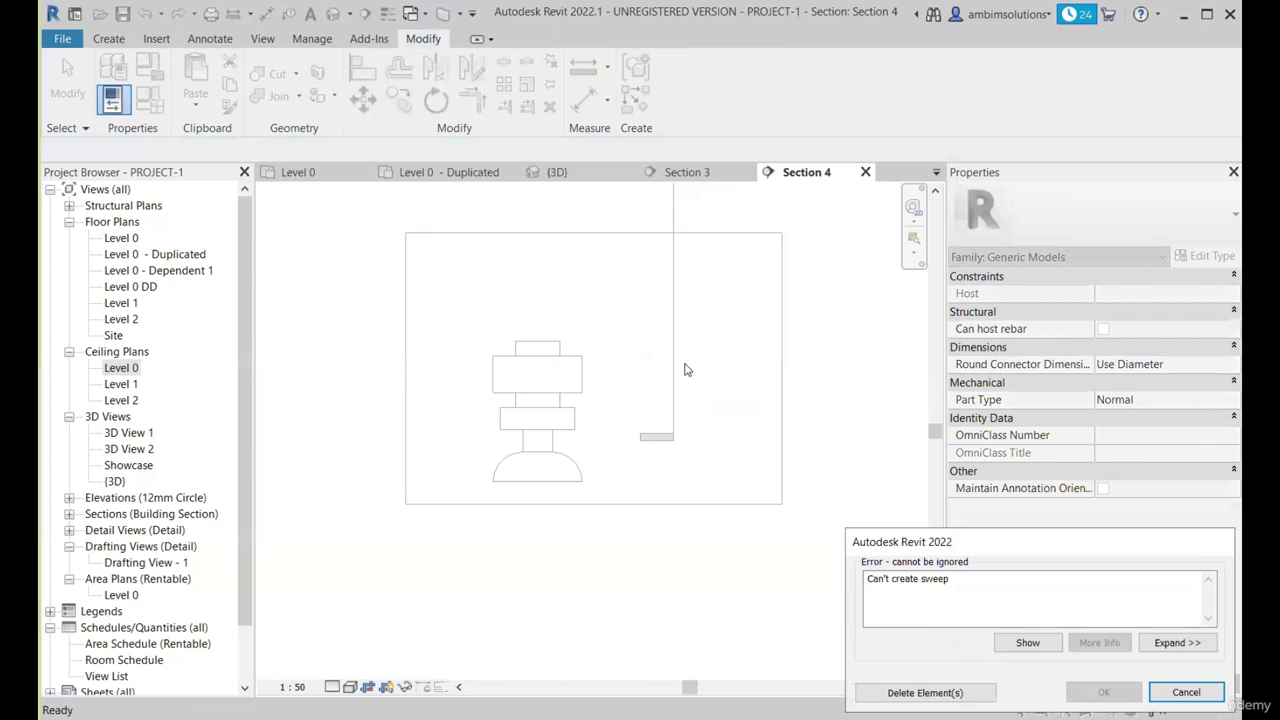
{"action": "key", "text": "Escape"}
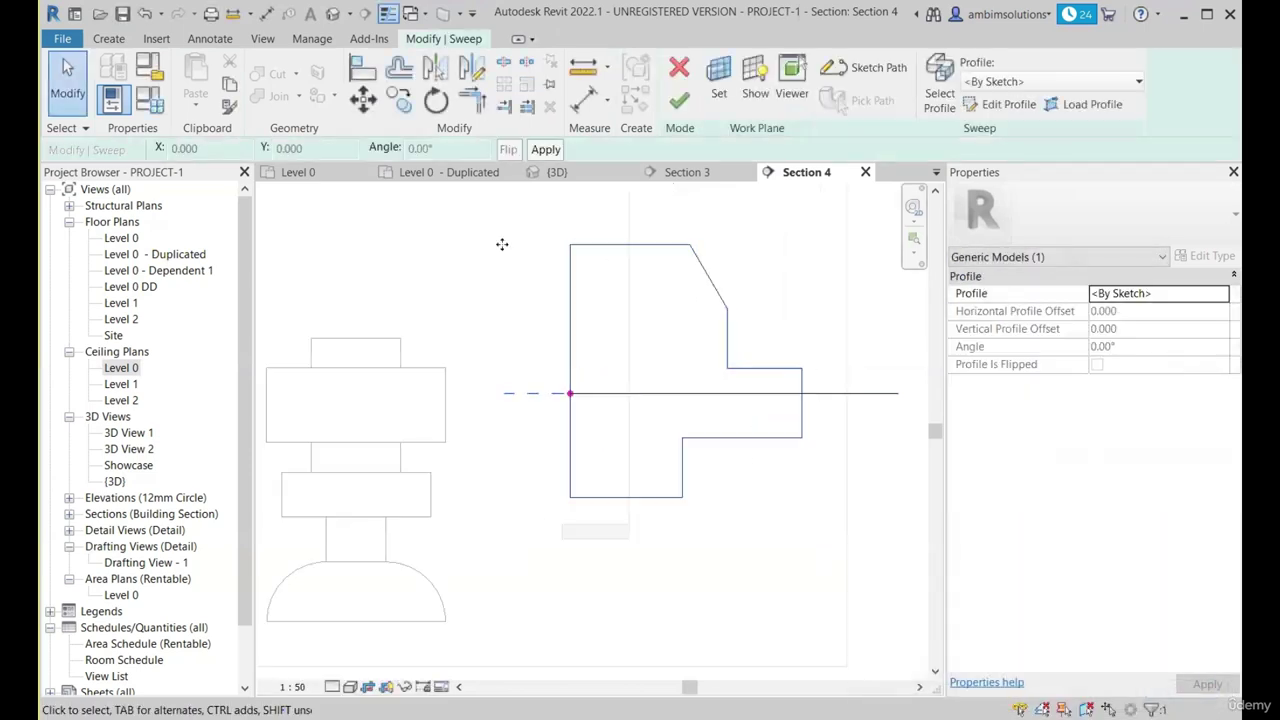
{"action": "left_click", "coordinate": [425, 176]}
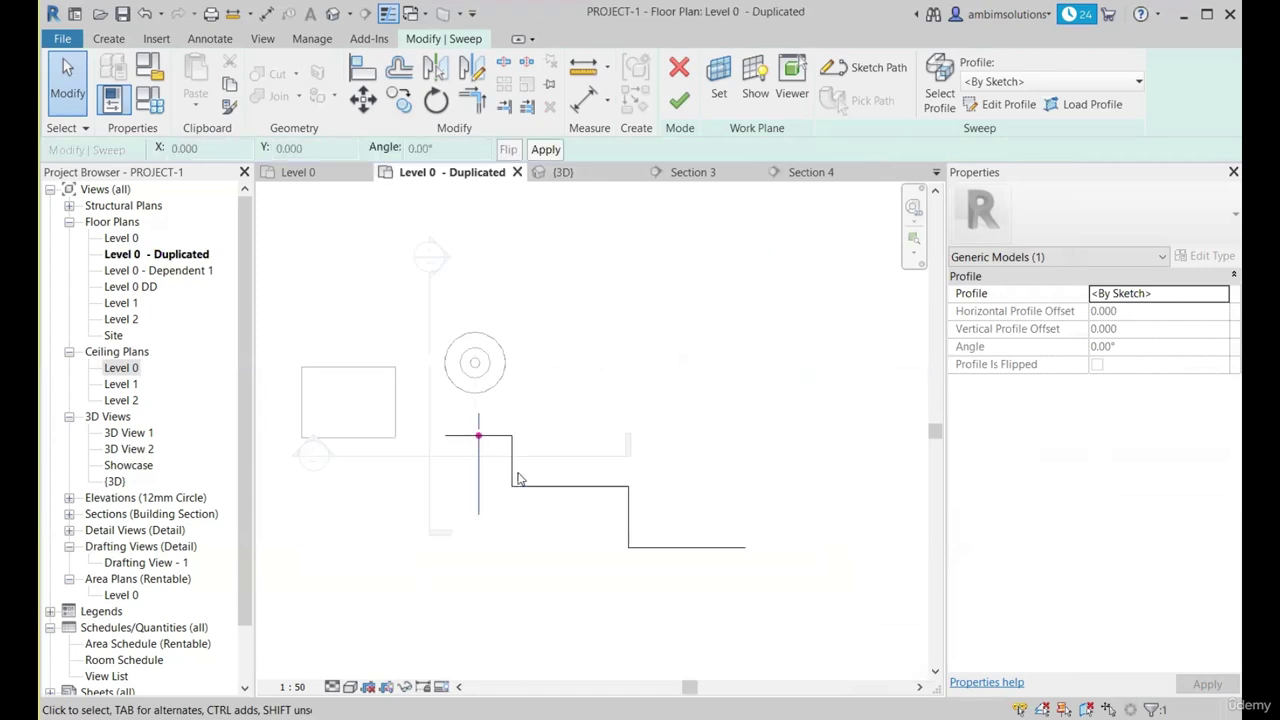
{"action": "scroll", "coordinate": [478, 530], "scroll_direction": "up", "scroll_amount": 2}
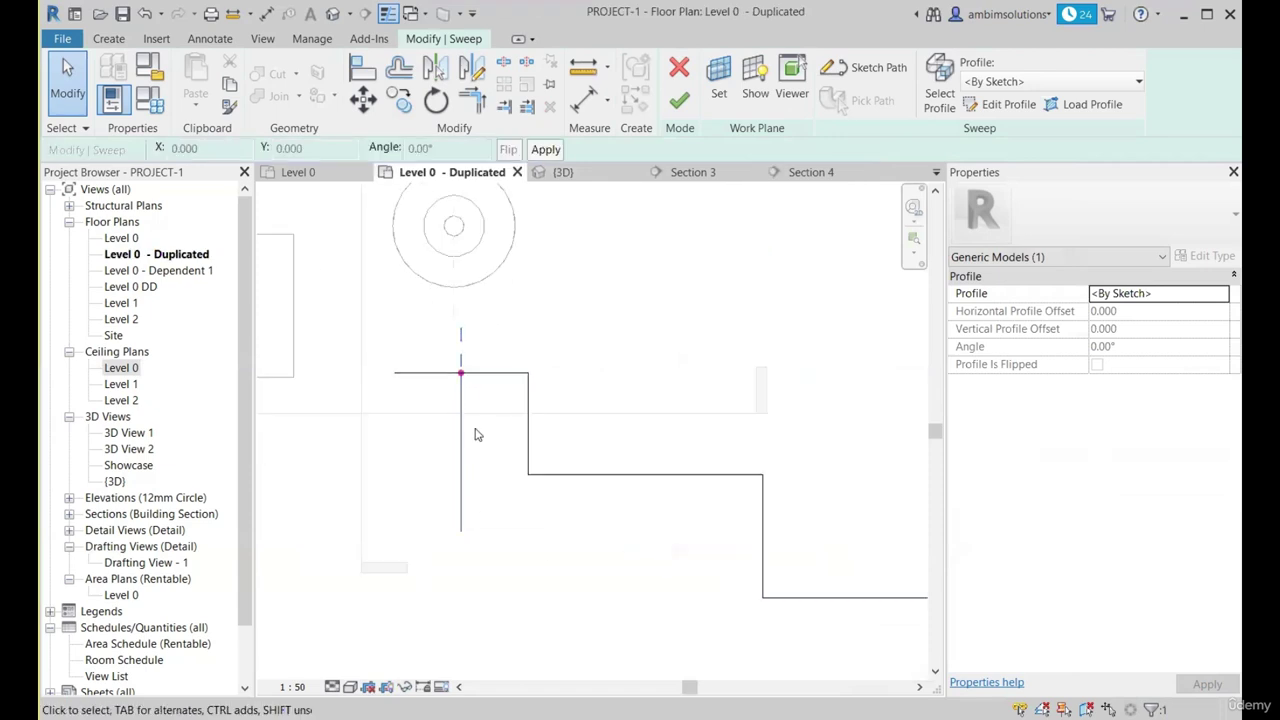
{"action": "scroll", "coordinate": [477, 434], "scroll_direction": "down", "scroll_amount": 2}
{"action": "left_click", "coordinate": [811, 172]}
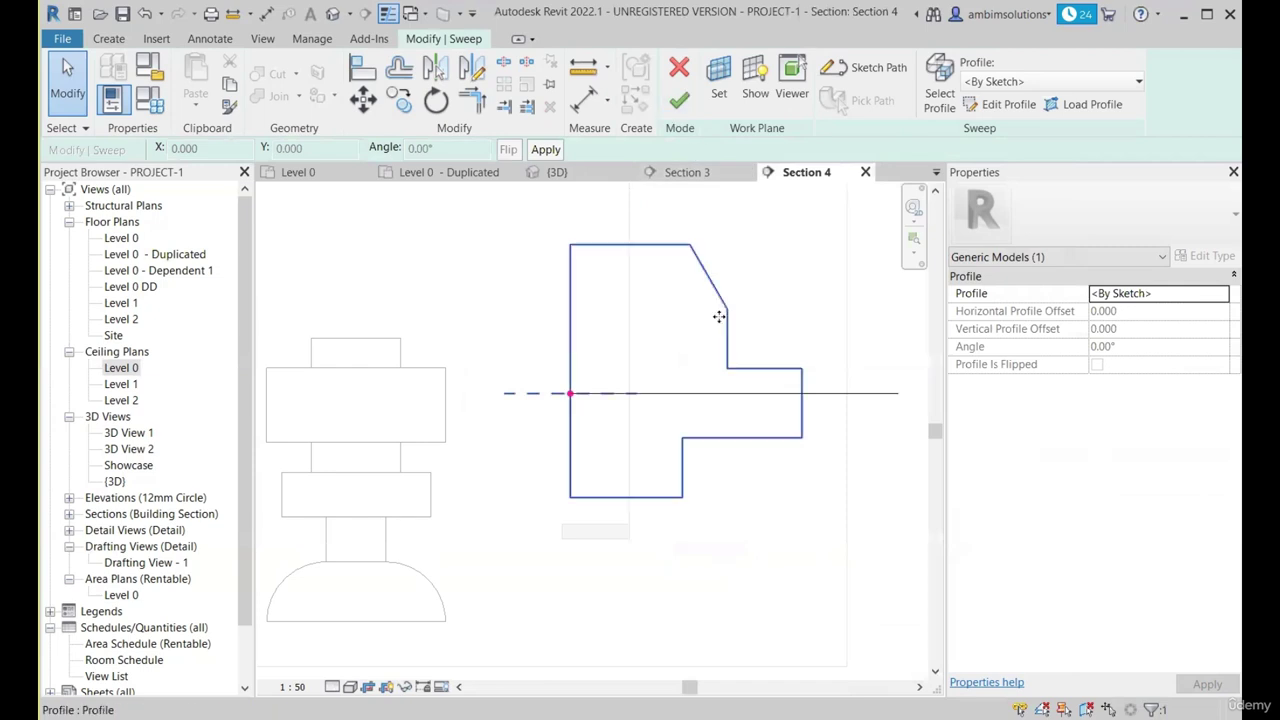
Reopen the sweep's profile sketch and nudge its four outer edges, including the slope, together towards the vertical profile plane.
{"action": "left_click", "coordinate": [985, 107]}
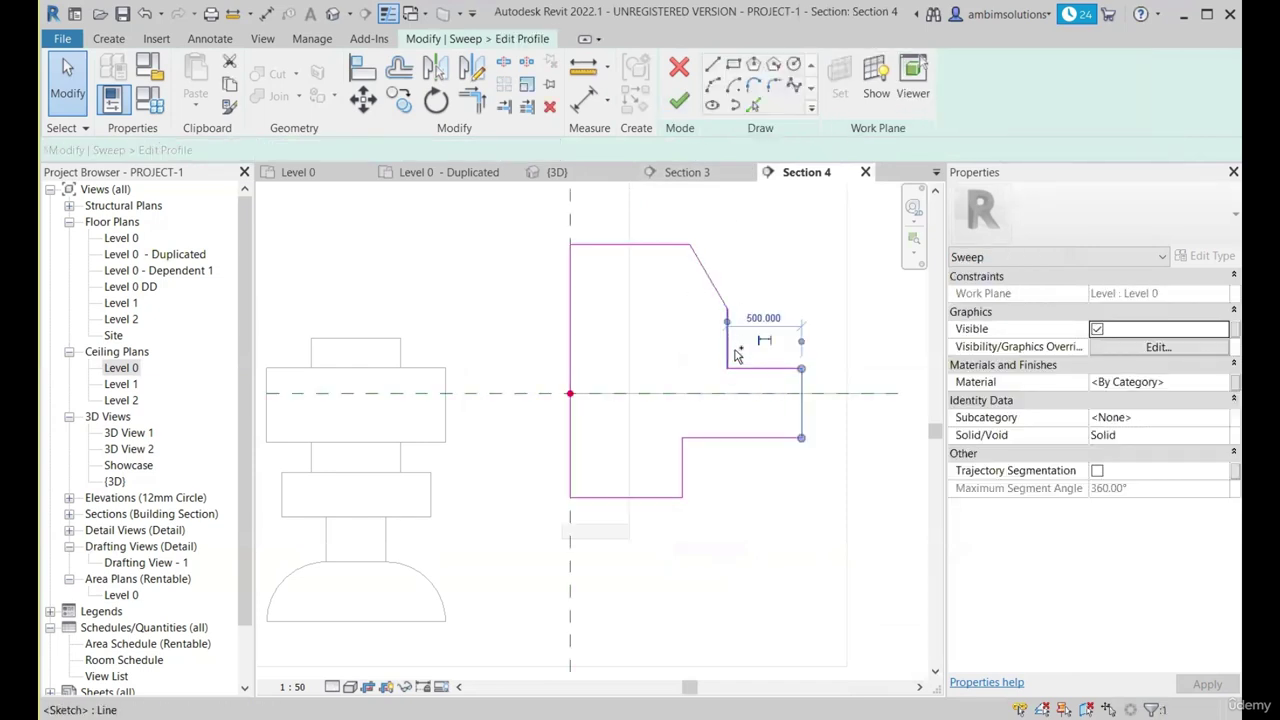
{"action": "left_click", "coordinate": [735, 355]}
{"action": "left_click", "coordinate": [722, 438], "text": "ctrl"}
{"action": "left_click", "coordinate": [683, 478], "text": "ctrl"}
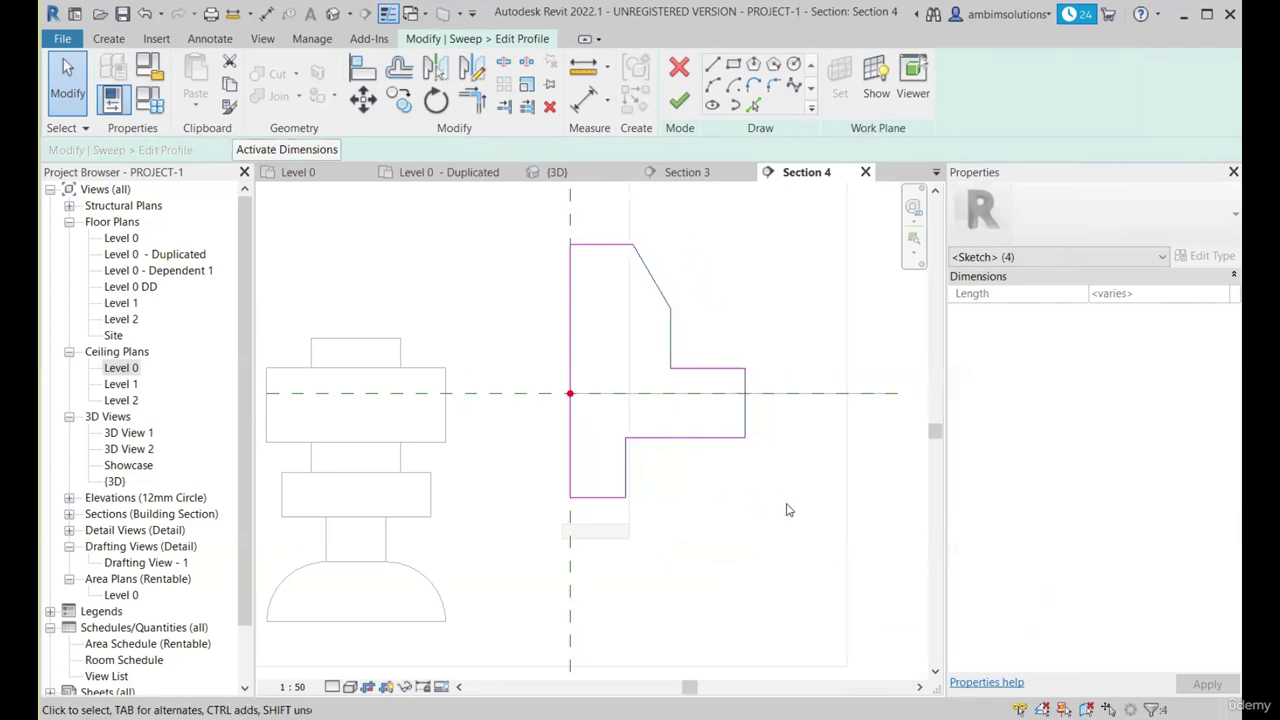
{"action": "key", "text": "Left"}
{"action": "key", "text": "Left"}
{"action": "left_click", "coordinate": [755, 518]}
Nudge the ledge's end edge inward until it lies 200 mm beyond the upper vertical edge.
{"action": "left_click", "coordinate": [720, 414]}
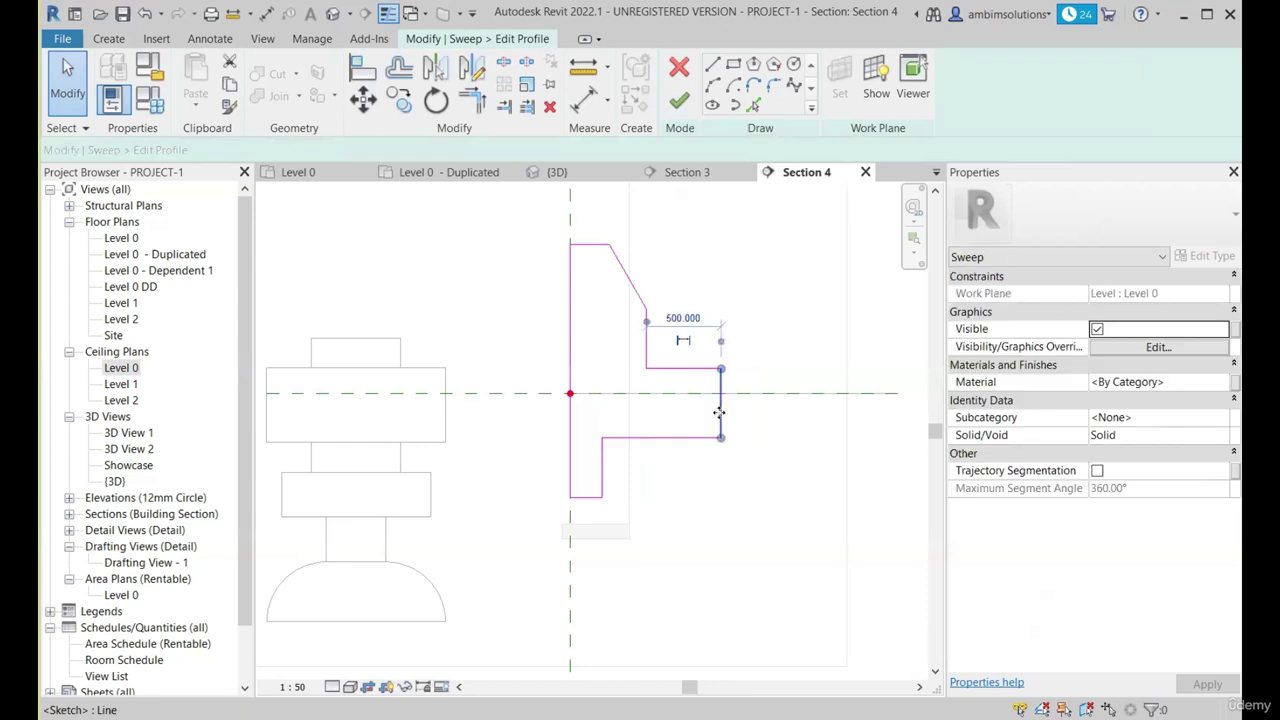
{"action": "key", "text": "Left"}
{"action": "key", "text": "Left"}
{"action": "key", "text": "Left"}
{"action": "key", "text": "Left"}
{"action": "key", "text": "Left"}
{"action": "key", "text": "Left"}
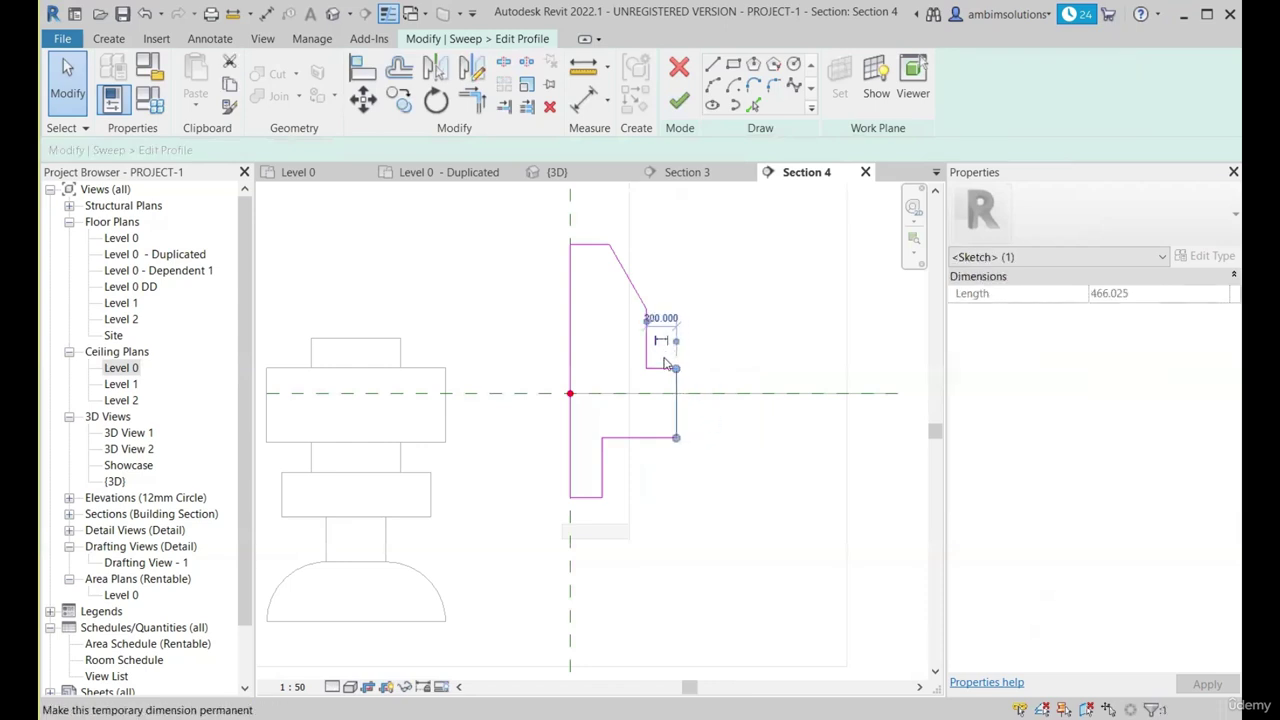
Nudge the profile's upper vertical edge further inward, towards the vertical profile plane.
{"action": "left_click", "coordinate": [636, 340]}
{"action": "left_click", "coordinate": [647, 344]}
{"action": "key", "text": "Left"}
{"action": "key", "text": "Left"}
{"action": "key", "text": "Left"}
{"action": "key", "text": "Left"}
{"action": "key", "text": "Left"}
{"action": "key", "text": "Left"}
{"action": "key", "text": "Left"}
{"action": "key", "text": "Left"}
Nudge the ledge's end edge inward again until it lies 160 mm beyond the upper vertical edge.
{"action": "left_click", "coordinate": [670, 414]}
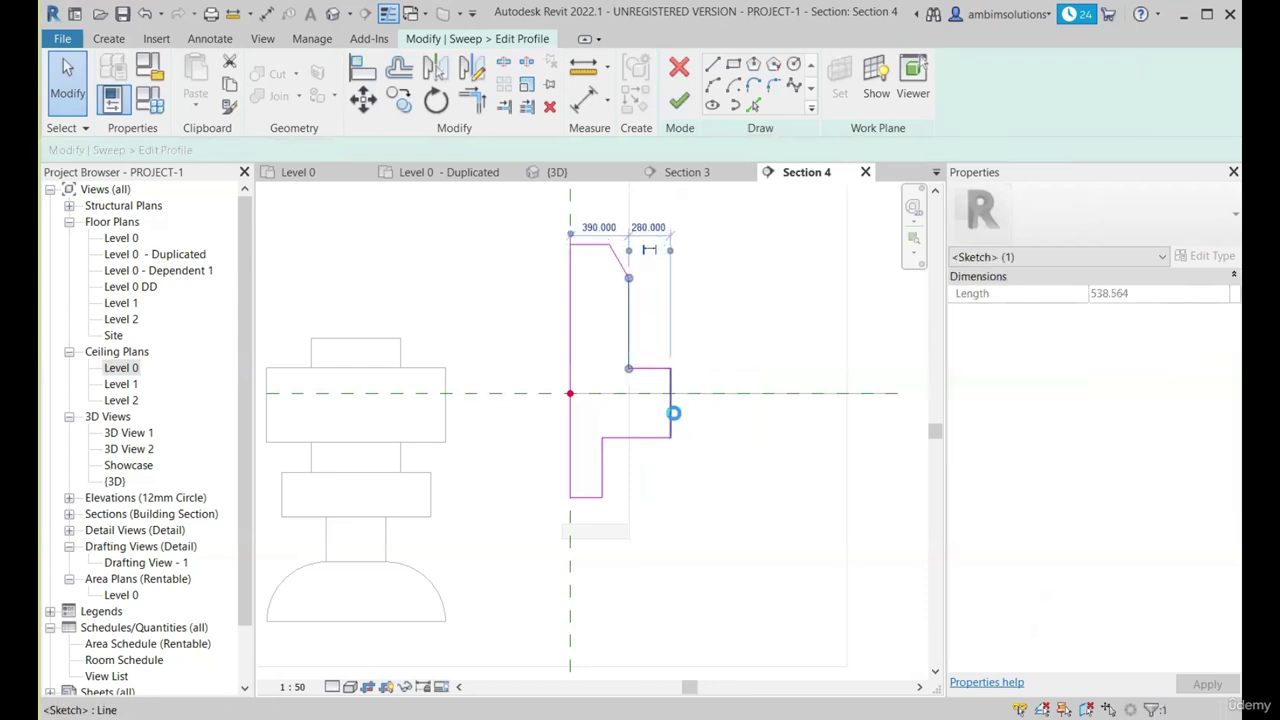
{"action": "key", "text": "Left"}
{"action": "key", "text": "Left"}
{"action": "key", "text": "Left"}
{"action": "key", "text": "Left"}
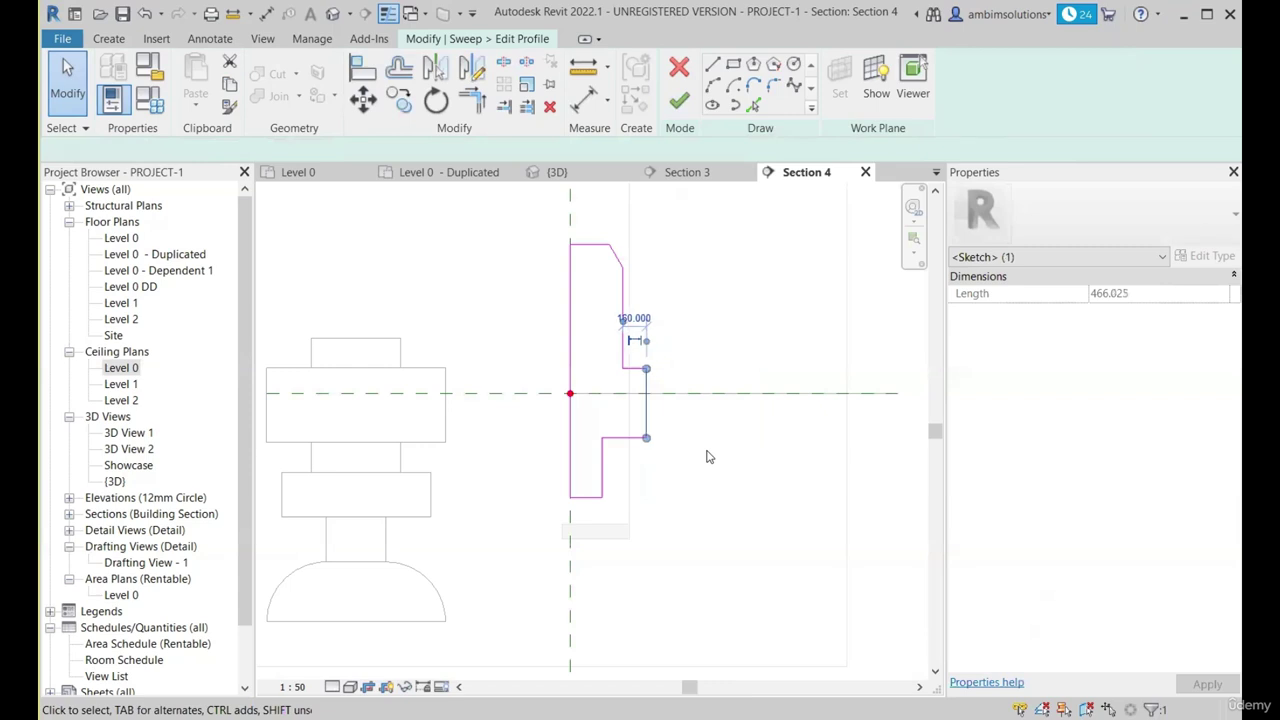
{"action": "left_click", "coordinate": [717, 421]}
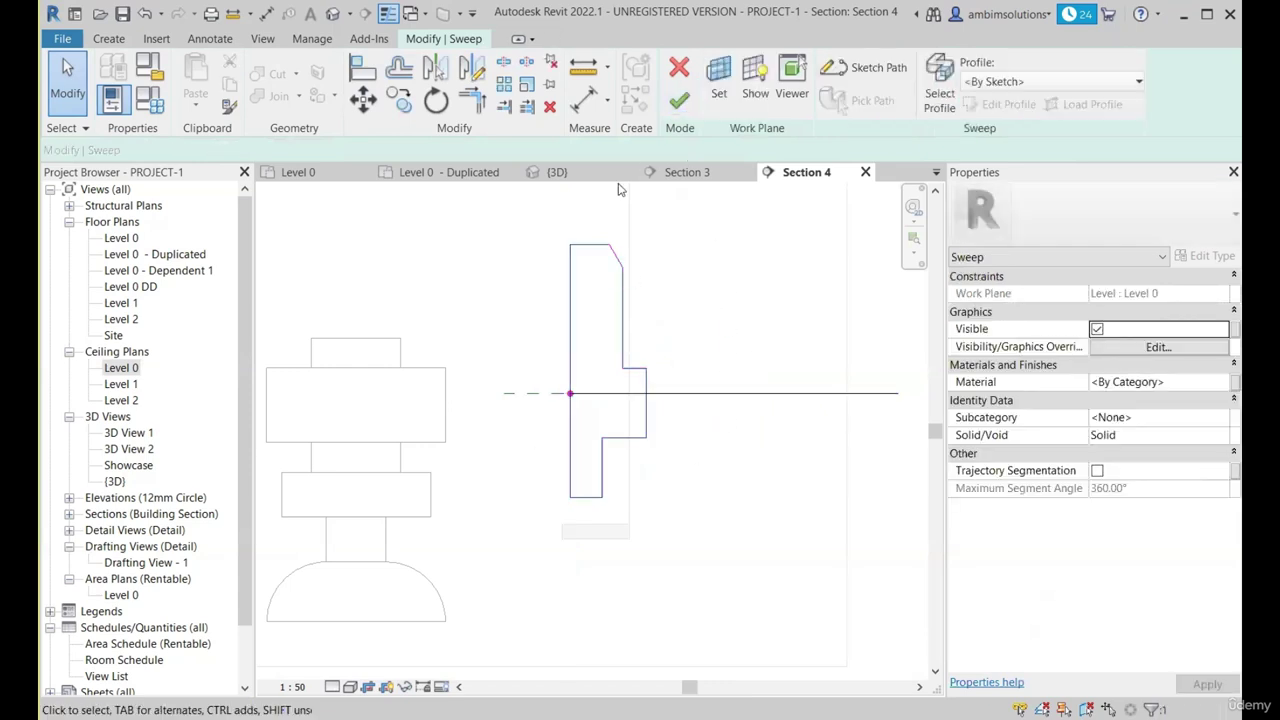
Finish the reduced profile sketch and the sweep, and open the {3D} view.
{"action": "left_click", "coordinate": [679, 100]}
{"action": "scroll", "coordinate": [718, 361], "scroll_direction": "down", "scroll_amount": 3}
{"action": "left_click", "coordinate": [556, 180]}
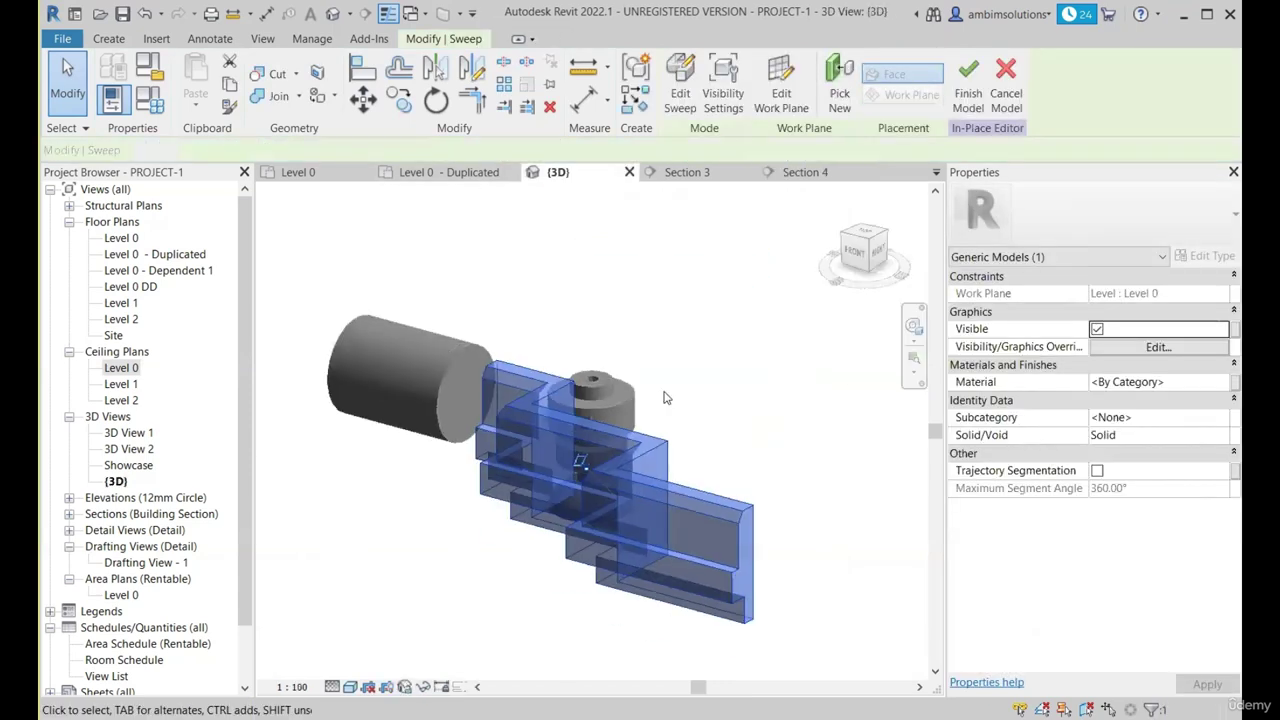
Examine the stepped sweep from several sides, checking its end profile, its ledge and the corners along the path.
{"action": "middle_click_drag", "start_coordinate": [685, 500], "coordinate": [868, 464], "text": "shift"}
{"action": "left_click", "coordinate": [516, 571]}
{"action": "middle_click_drag", "start_coordinate": [520, 575], "coordinate": [668, 600], "text": "shift"}
{"action": "scroll", "coordinate": [452, 571], "scroll_direction": "up", "scroll_amount": 2}
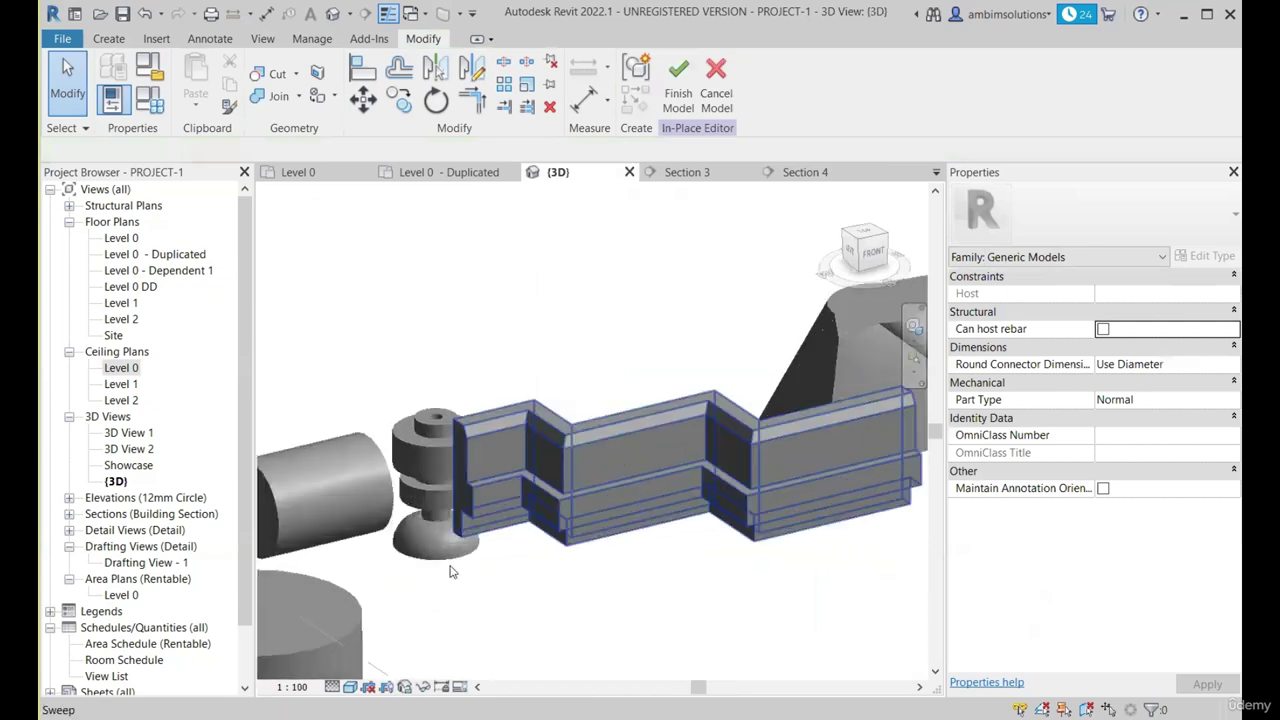
{"action": "scroll", "coordinate": [482, 535], "scroll_direction": "down", "scroll_amount": 2}
{"action": "scroll", "coordinate": [540, 516], "scroll_direction": "up", "scroll_amount": 3}
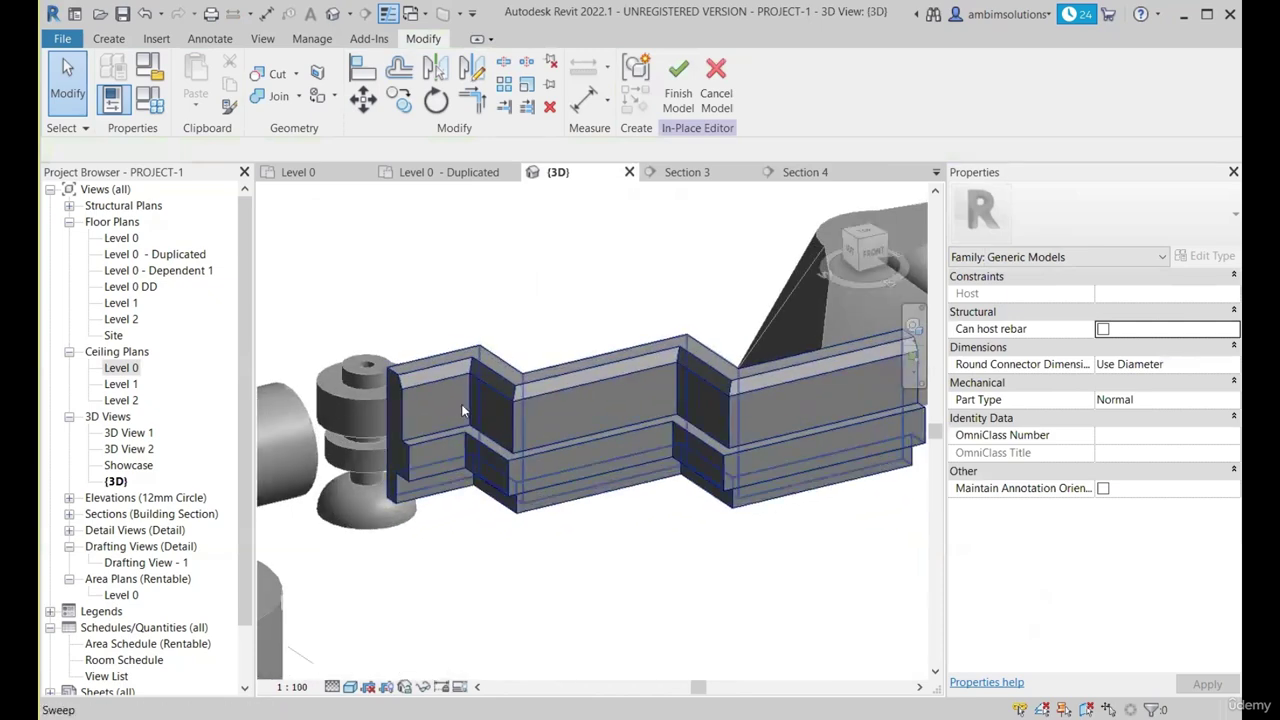
{"action": "middle_click_drag", "start_coordinate": [475, 458], "coordinate": [366, 352], "text": "shift"}
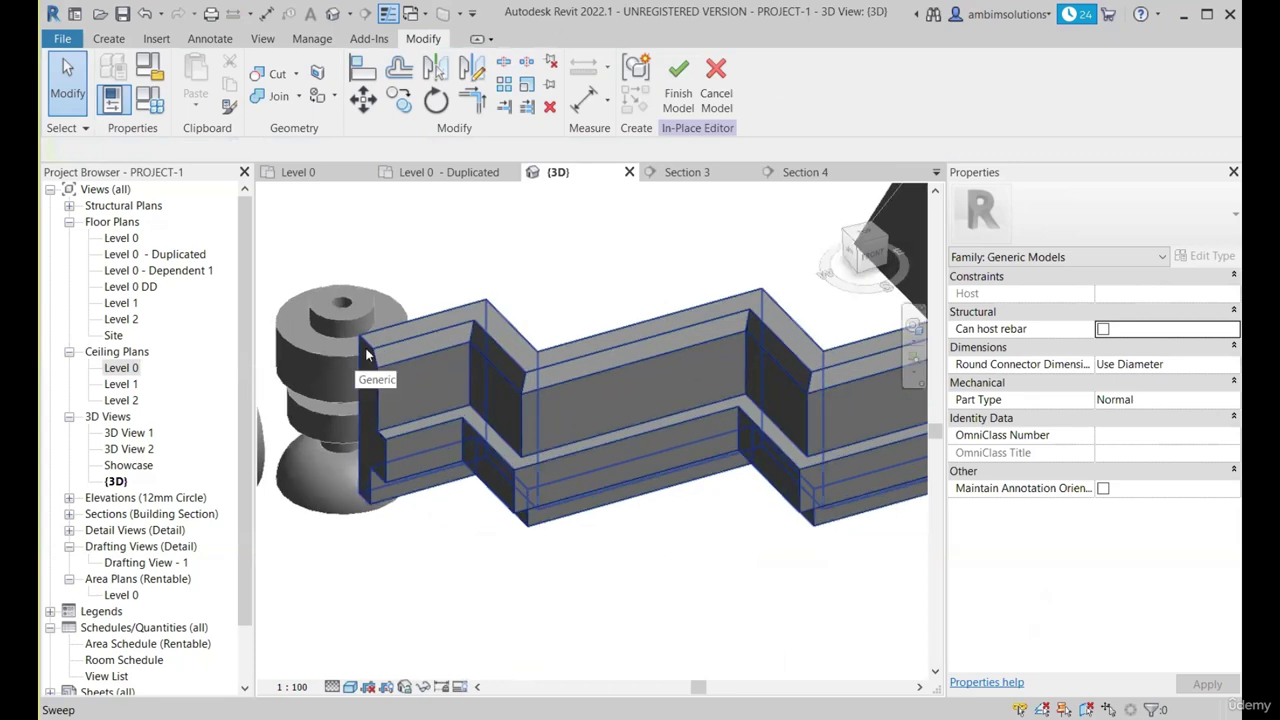
{"action": "scroll", "coordinate": [377, 393], "scroll_direction": "down", "scroll_amount": 3}
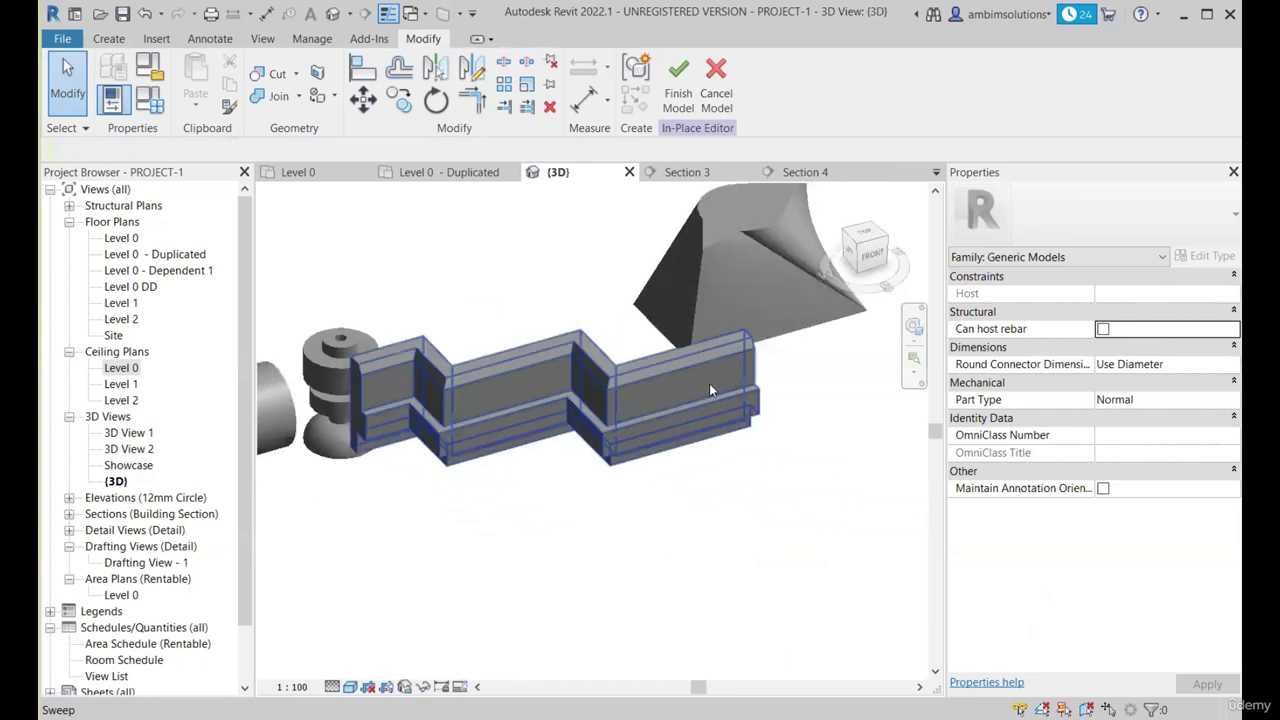
{"action": "scroll", "coordinate": [774, 400], "scroll_direction": "up", "scroll_amount": 2}
{"action": "middle_click_drag", "start_coordinate": [774, 400], "coordinate": [703, 424], "text": "shift"}
{"action": "scroll", "coordinate": [703, 425], "scroll_direction": "up", "scroll_amount": 3}
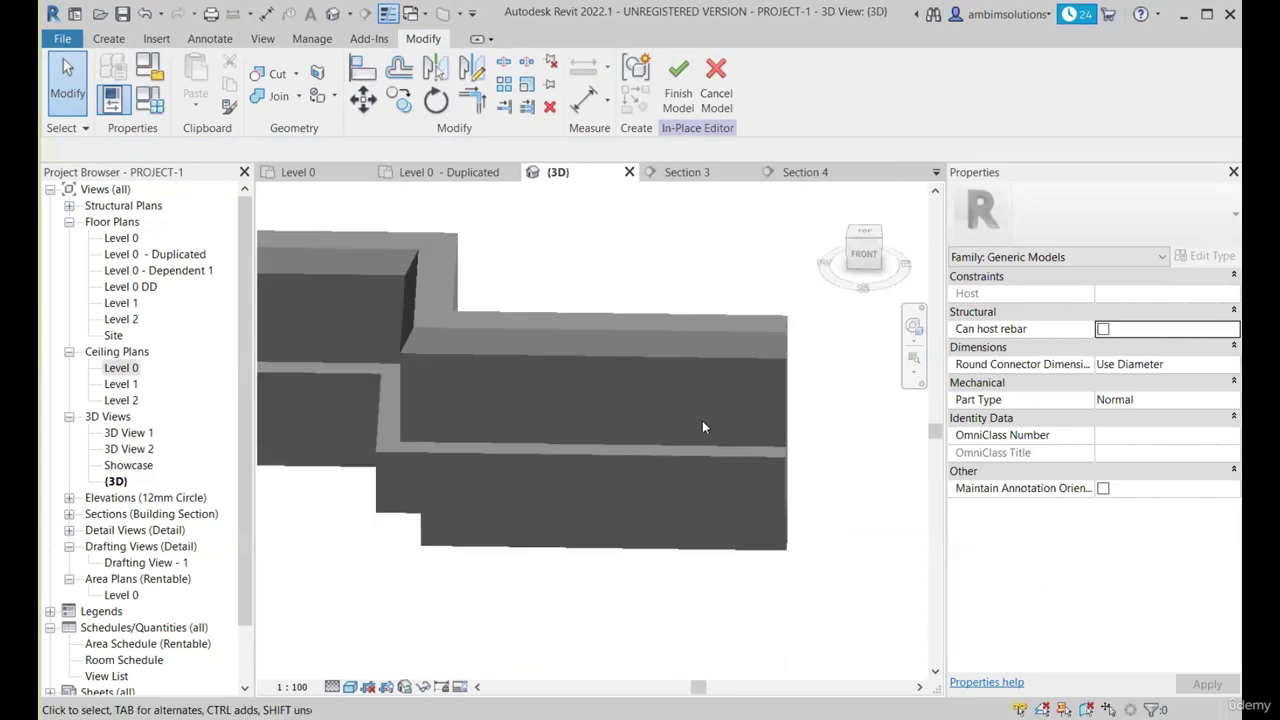
{"action": "scroll", "coordinate": [703, 425], "scroll_direction": "down", "scroll_amount": 3}
{"action": "middle_click_drag", "start_coordinate": [622, 451], "coordinate": [470, 427], "text": "shift"}
{"action": "scroll", "coordinate": [504, 386], "scroll_direction": "up", "scroll_amount": 2}
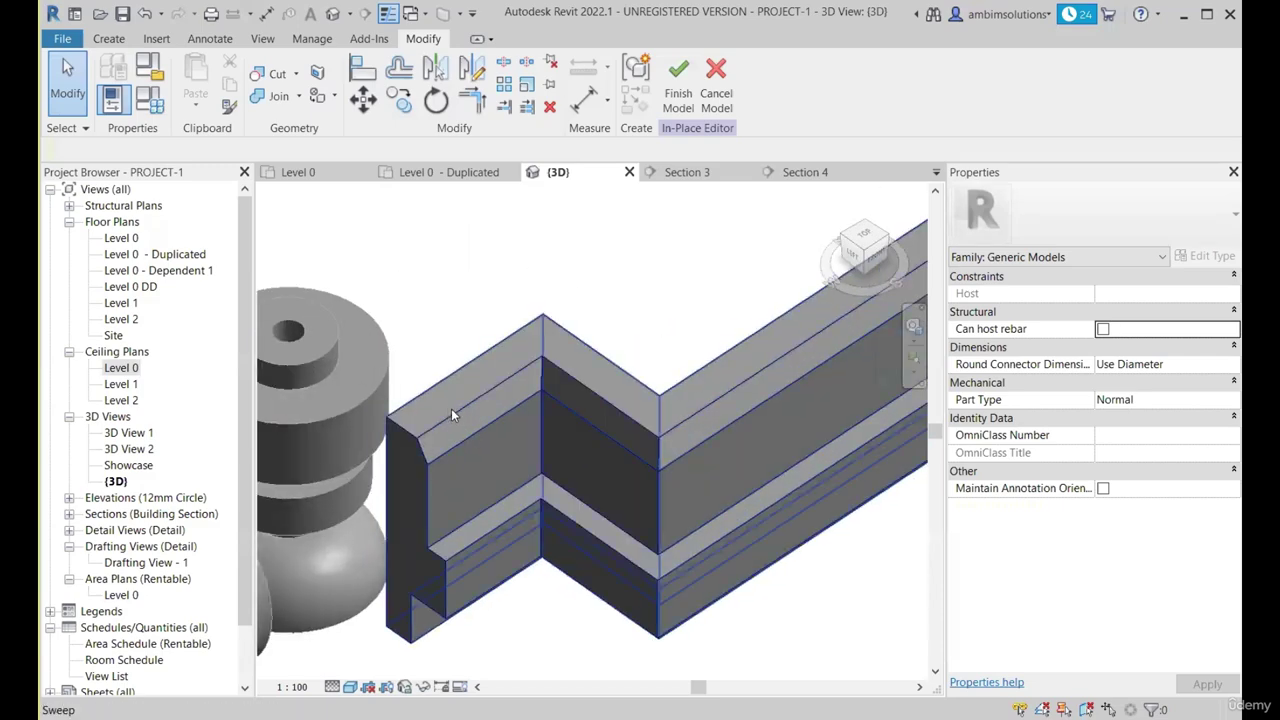
{"action": "mouse_move", "coordinate": [569, 403]}
{"action": "middle_mouse_down", "text": "shift"}
{"action": "mouse_move", "coordinate": [529, 360]}
{"action": "mouse_move", "coordinate": [575, 390]}
{"action": "middle_mouse_up", "text": "shift"}
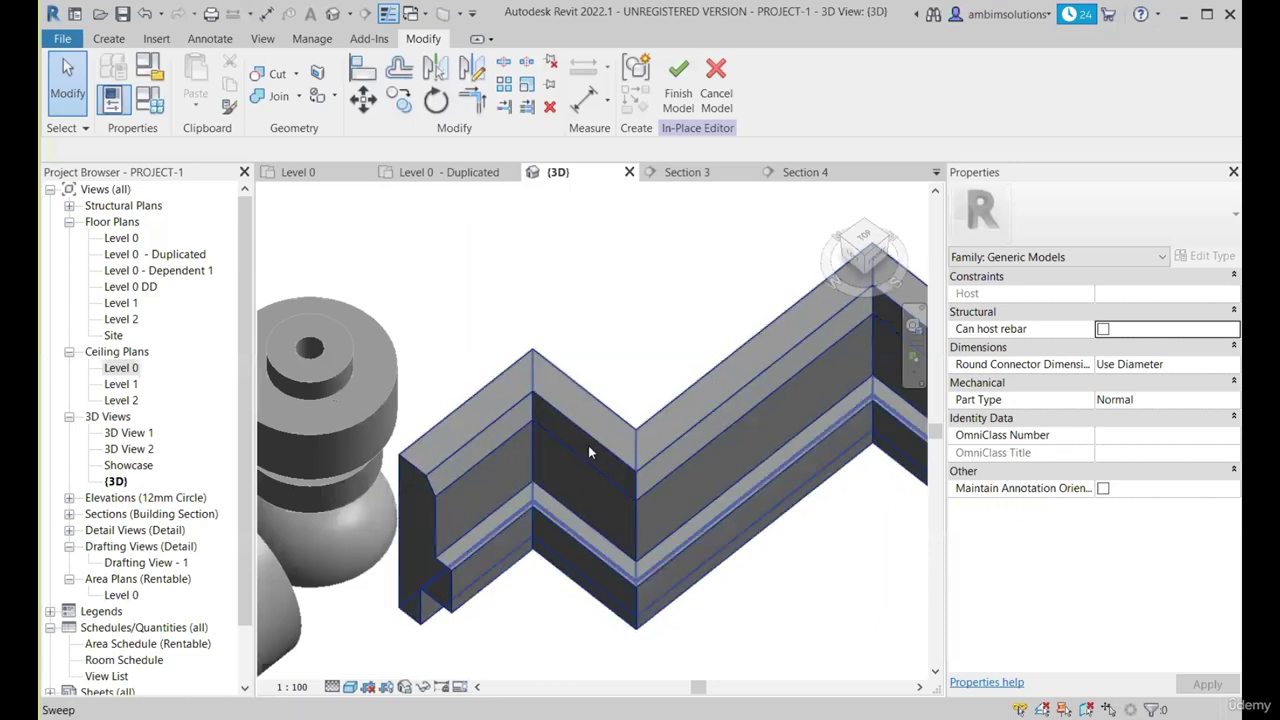
{"action": "middle_click_drag", "start_coordinate": [588, 449], "coordinate": [568, 340], "text": "shift"}
{"action": "middle_click_drag", "start_coordinate": [581, 437], "coordinate": [420, 368], "text": "shift"}
{"action": "left_click", "coordinate": [526, 395]}
{"action": "scroll", "coordinate": [476, 417], "scroll_direction": "up", "scroll_amount": 3}
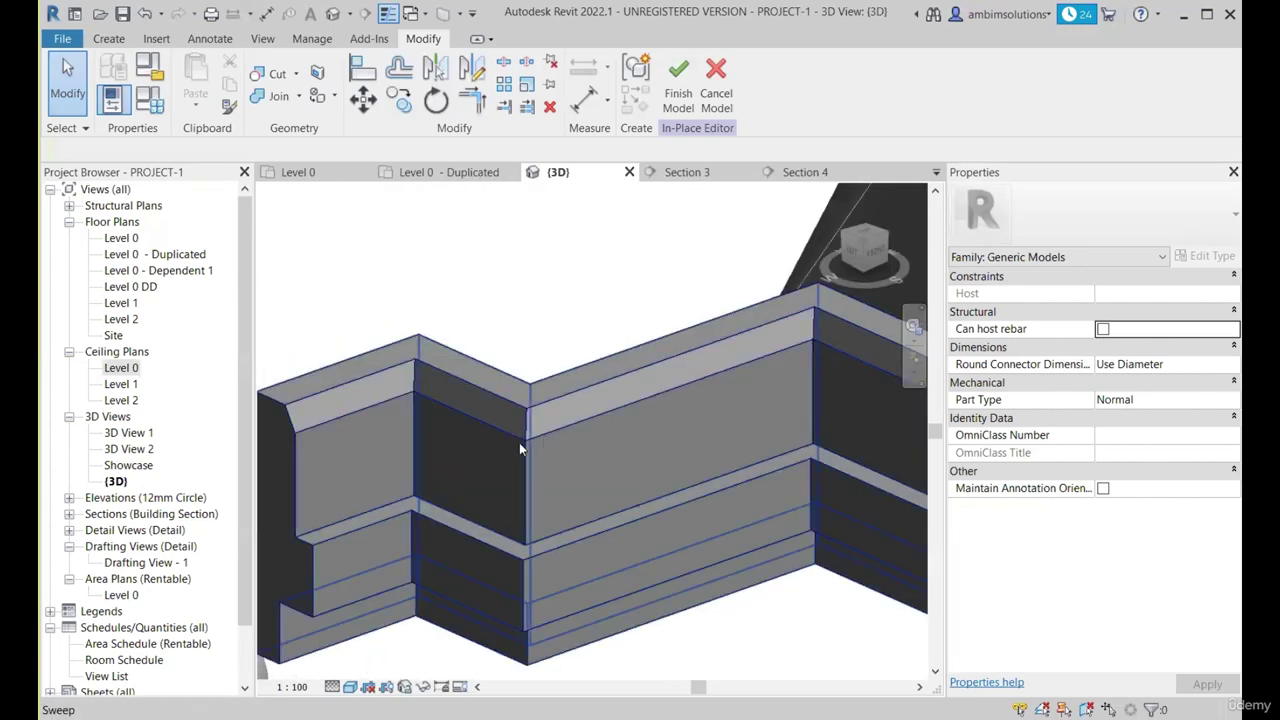
{"action": "middle_click_drag", "start_coordinate": [532, 407], "coordinate": [672, 454], "text": "shift"}
Finish the in-place model and view the new forms together with the house.
{"action": "left_click", "coordinate": [678, 80]}
{"action": "scroll", "coordinate": [673, 455], "scroll_direction": "down", "scroll_amount": 2}
{"action": "scroll", "coordinate": [480, 515], "scroll_direction": "up", "scroll_amount": 6}
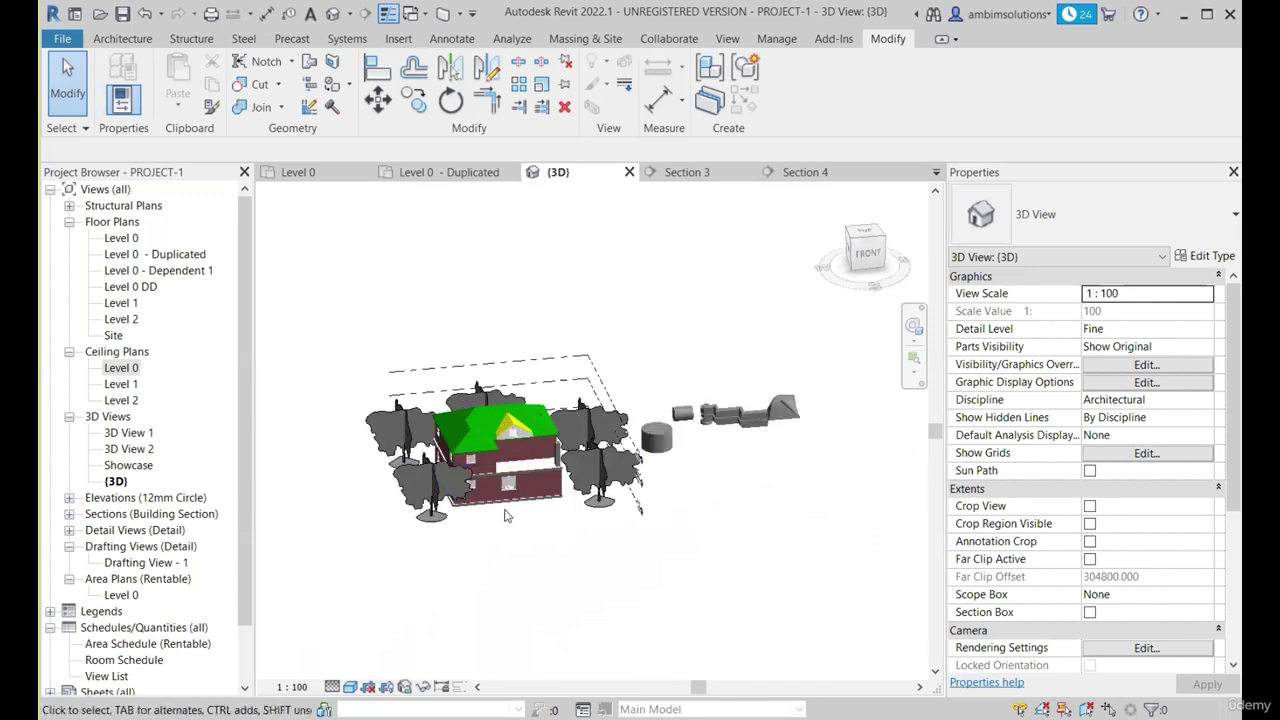
{"action": "scroll", "coordinate": [556, 533], "scroll_direction": "down", "scroll_amount": 3}
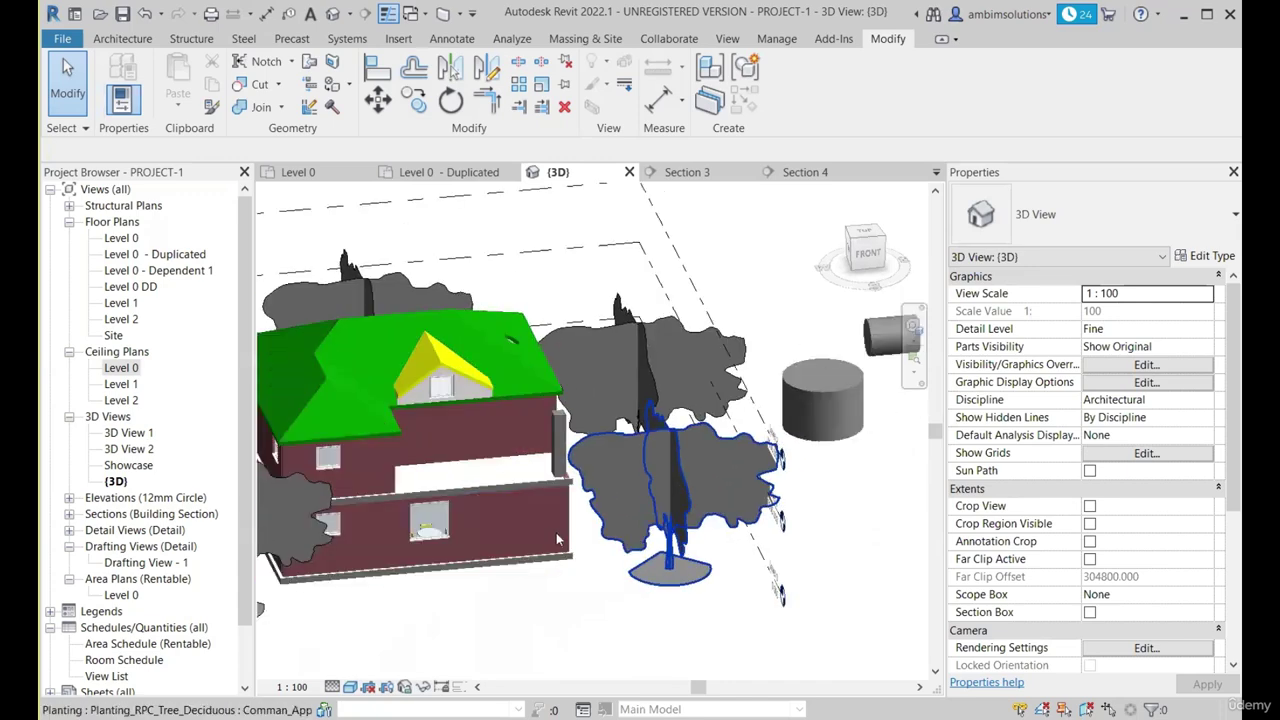
{"action": "middle_click_drag", "start_coordinate": [556, 533], "coordinate": [400, 525], "text": "shift"}
{"action": "scroll", "coordinate": [575, 530], "scroll_direction": "down", "scroll_amount": 3}
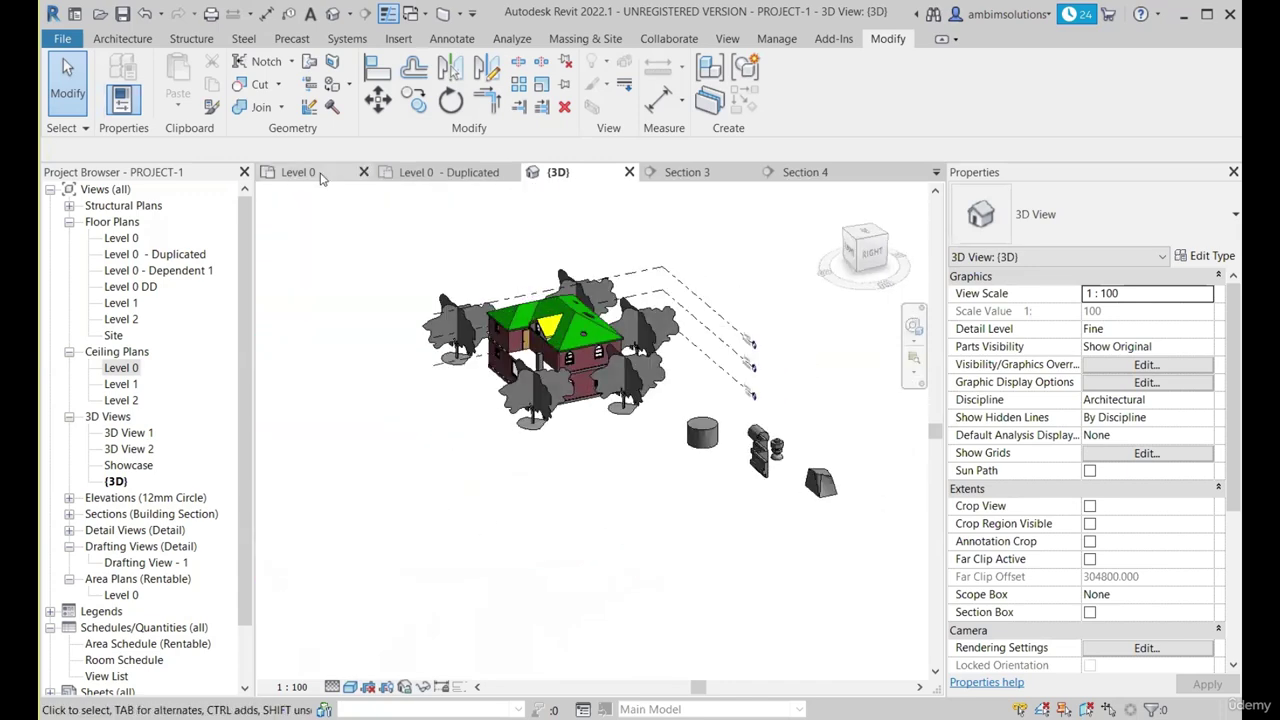
{"action": "scroll", "coordinate": [580, 471], "scroll_direction": "down", "scroll_amount": 2}
Draw a short horizontal Wall-Partn_12P-75Std-12P wall, 2500 mm high, in the open area below the circular form in Level 0 - Duplicated.
{"action": "left_click", "coordinate": [465, 172]}
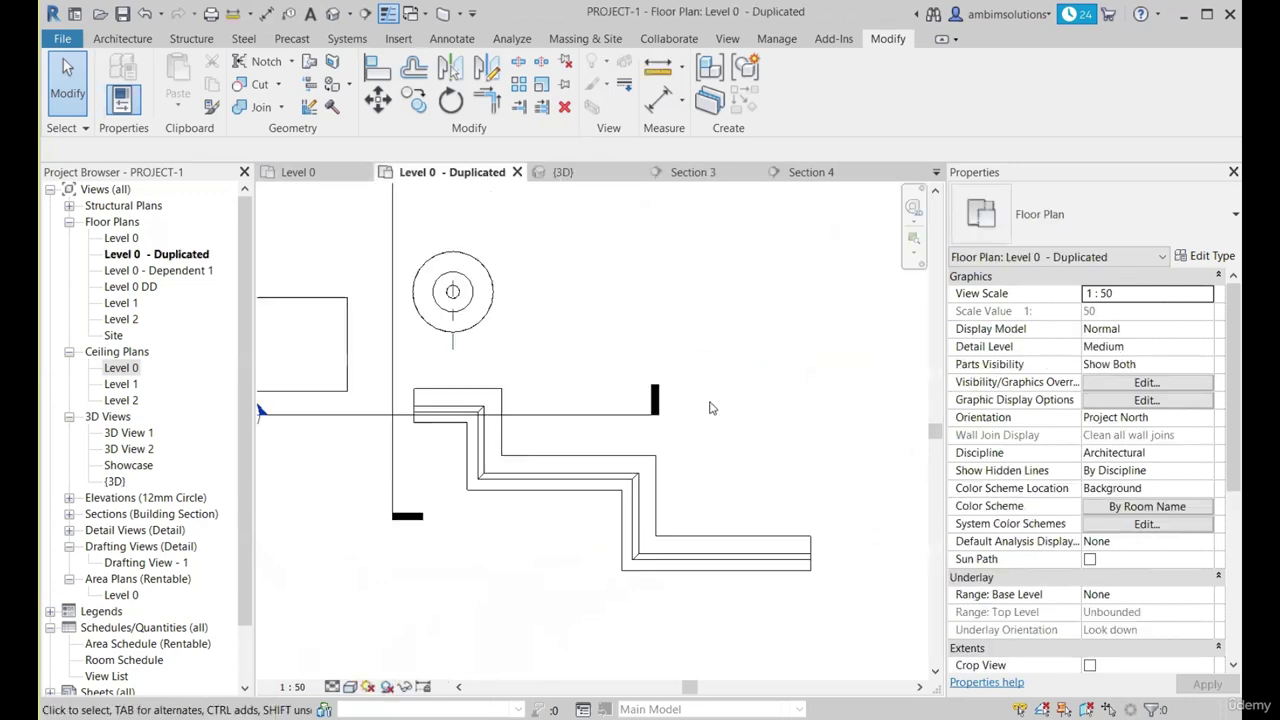
{"action": "scroll", "coordinate": [645, 540], "scroll_direction": "down", "scroll_amount": 4}
{"action": "key", "text": "w"}
{"action": "key", "text": "a"}
{"action": "scroll", "coordinate": [645, 540], "scroll_direction": "down", "scroll_amount": 2}
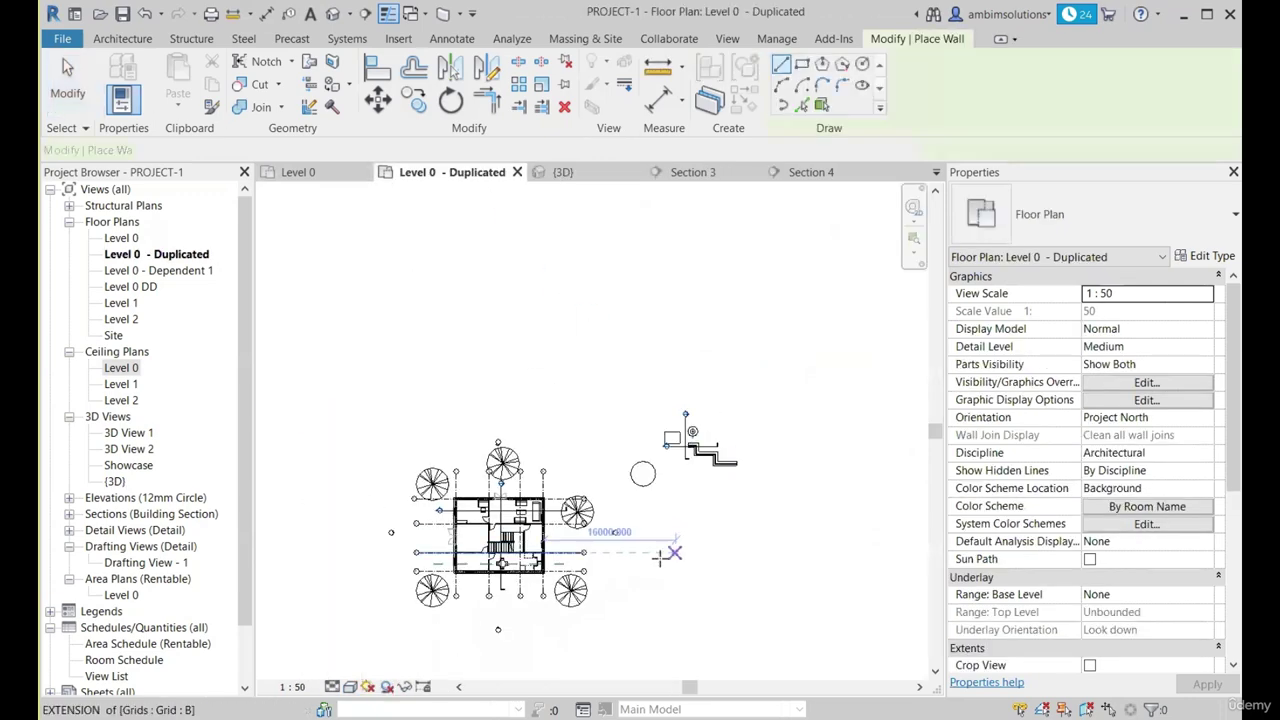
{"action": "scroll", "coordinate": [660, 535], "scroll_direction": "up", "scroll_amount": 2}
{"action": "scroll", "coordinate": [662, 533], "scroll_direction": "up", "scroll_amount": 2}
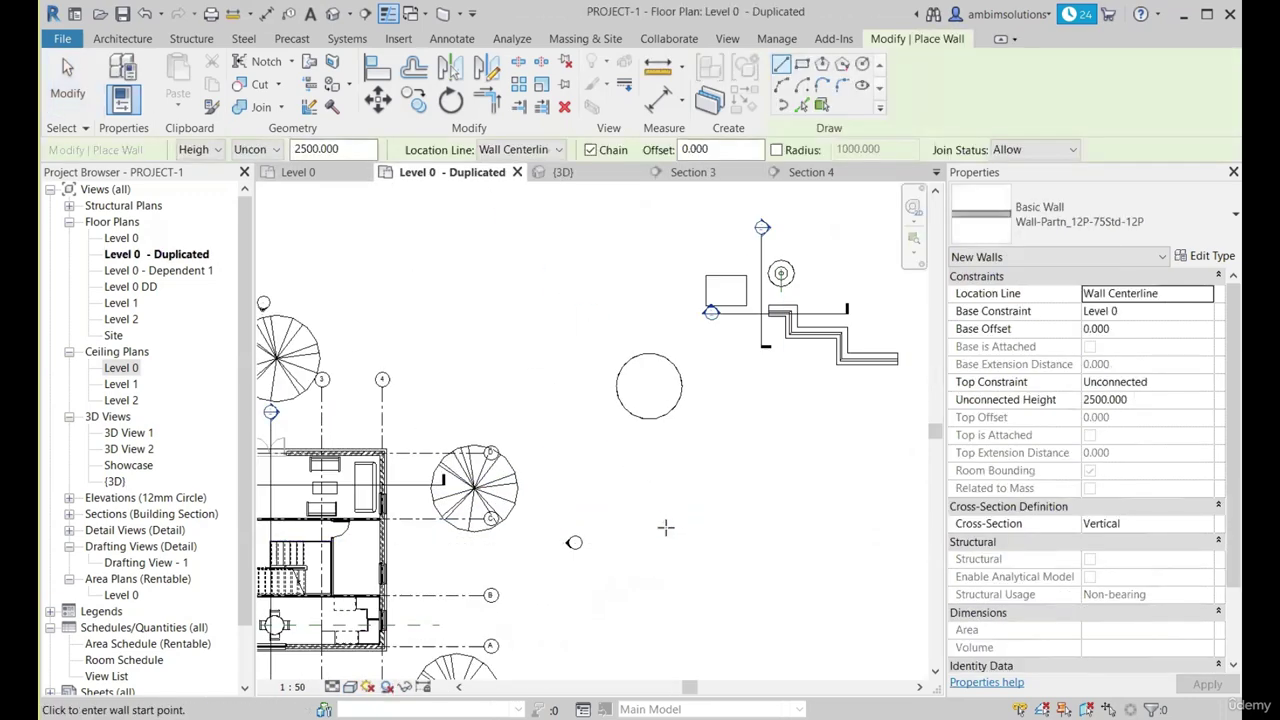
{"action": "left_click", "coordinate": [669, 520]}
{"action": "scroll", "coordinate": [784, 519], "scroll_direction": "up", "scroll_amount": 1}
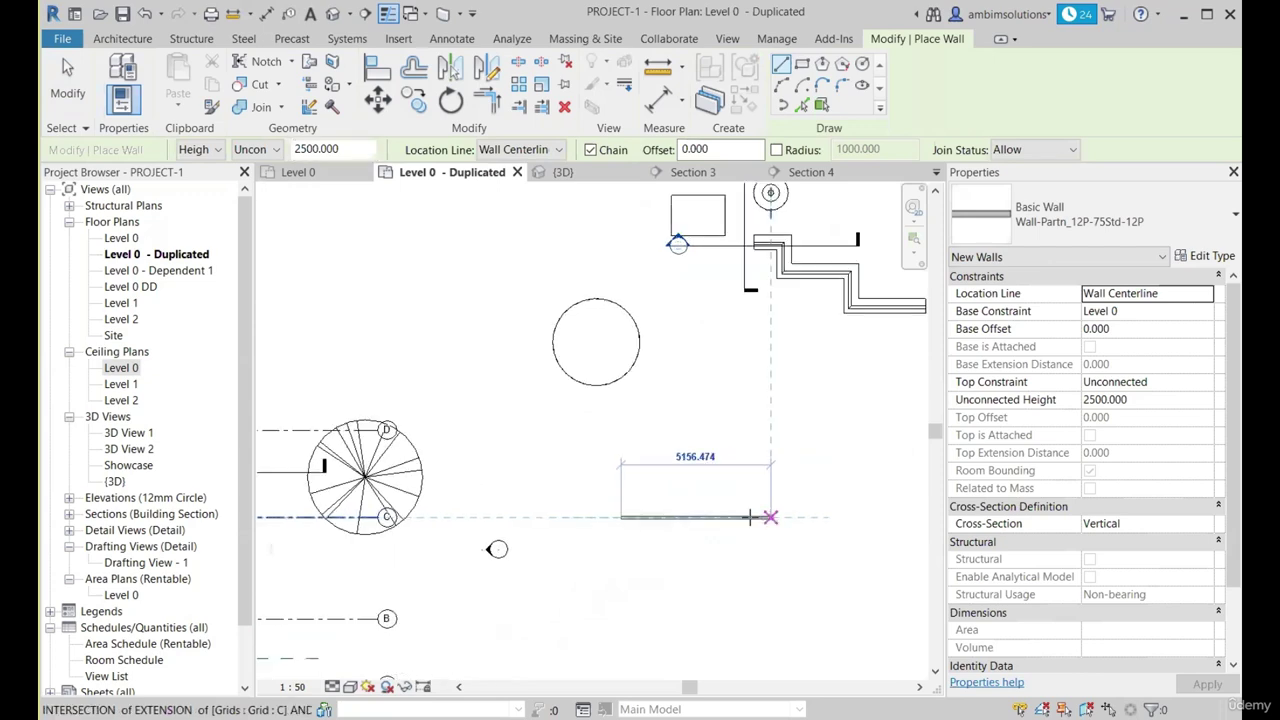
{"action": "scroll", "coordinate": [688, 518], "scroll_direction": "up", "scroll_amount": 1}
{"action": "left_click", "coordinate": [688, 518]}
{"action": "key", "text": "Escape"}
{"action": "key", "text": "Escape"}
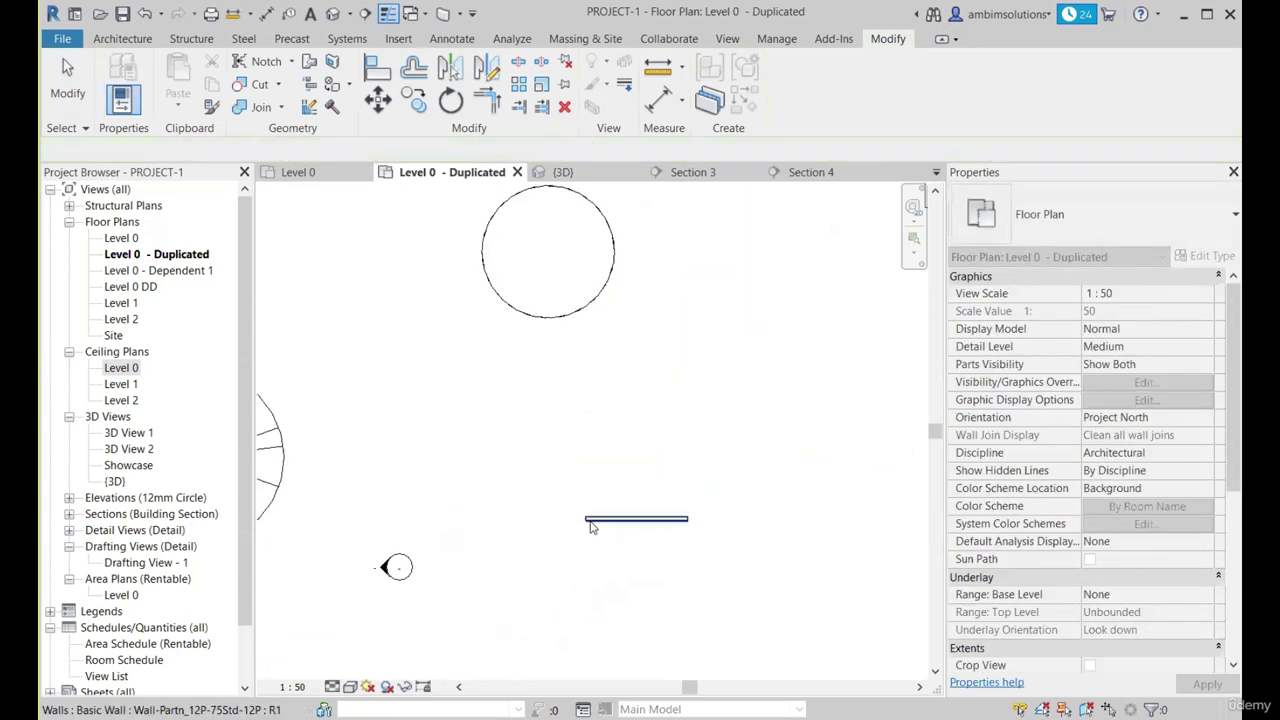
Examine the new wall beside the cylinder in the {3D} view.
{"action": "left_click", "coordinate": [552, 176]}
{"action": "scroll", "coordinate": [688, 456], "scroll_direction": "down", "scroll_amount": 2}
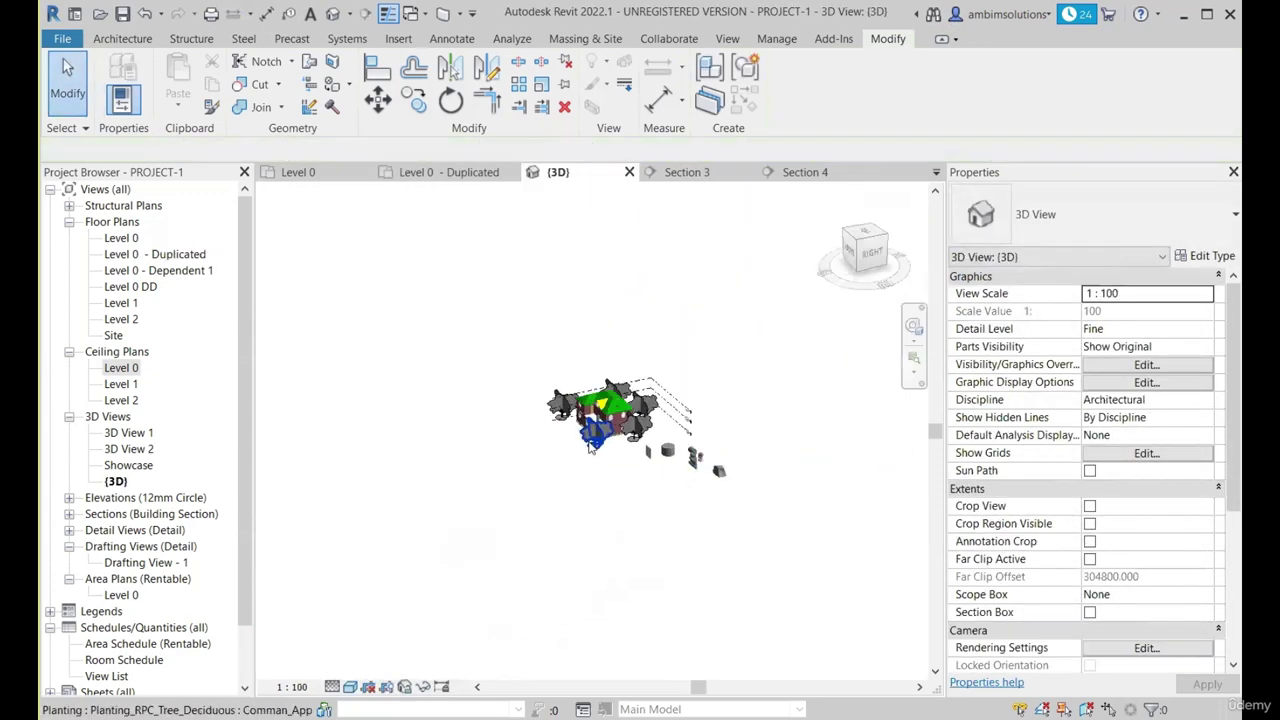
{"action": "scroll", "coordinate": [608, 441], "scroll_direction": "up", "scroll_amount": 3}
{"action": "middle_click_drag", "start_coordinate": [714, 508], "coordinate": [457, 548], "text": "shift"}
{"action": "scroll", "coordinate": [859, 492], "scroll_direction": "up", "scroll_amount": 3}
{"action": "scroll", "coordinate": [768, 435], "scroll_direction": "up", "scroll_amount": 3}
{"action": "middle_click_drag", "start_coordinate": [545, 552], "coordinate": [650, 582], "text": "shift"}
{"action": "scroll", "coordinate": [643, 580], "scroll_direction": "up", "scroll_amount": 3}
Draw a vertical building section line crossing the new wall in Level 0 - Duplicated.
{"action": "left_click", "coordinate": [427, 172]}
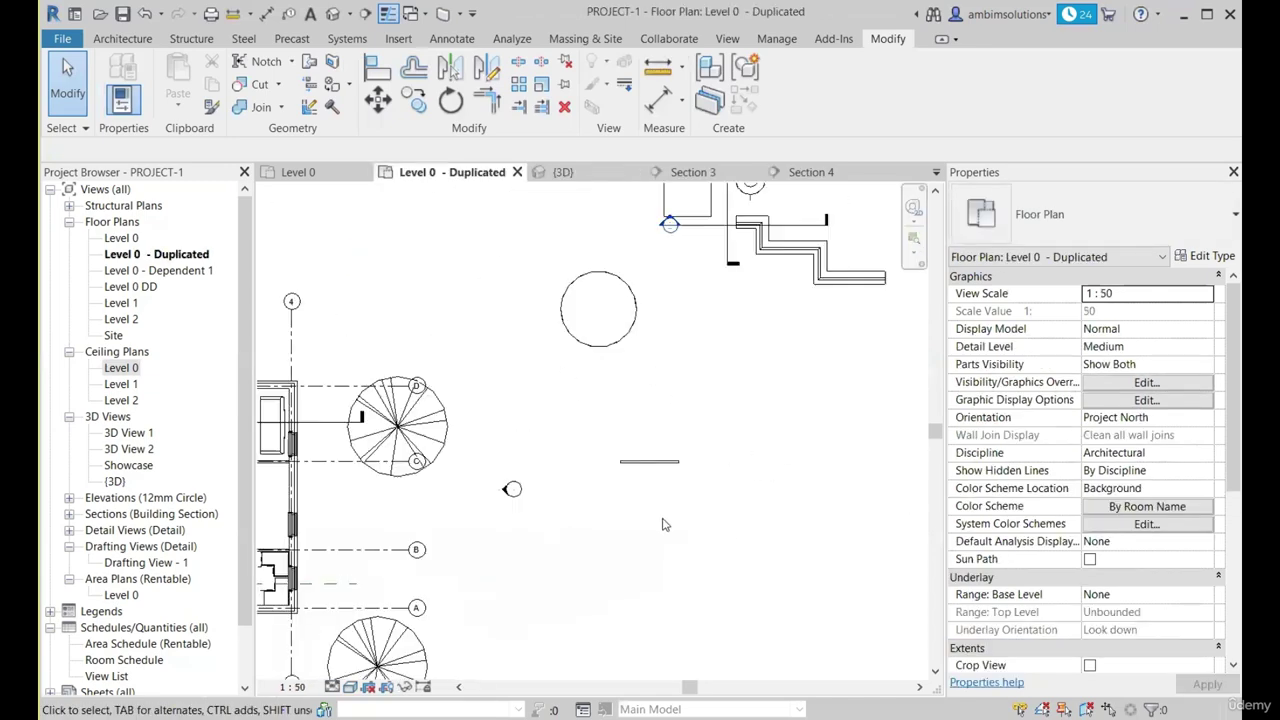
{"action": "left_click", "coordinate": [706, 320]}
{"action": "left_click_drag", "start_coordinate": [657, 420], "coordinate": [602, 564]}
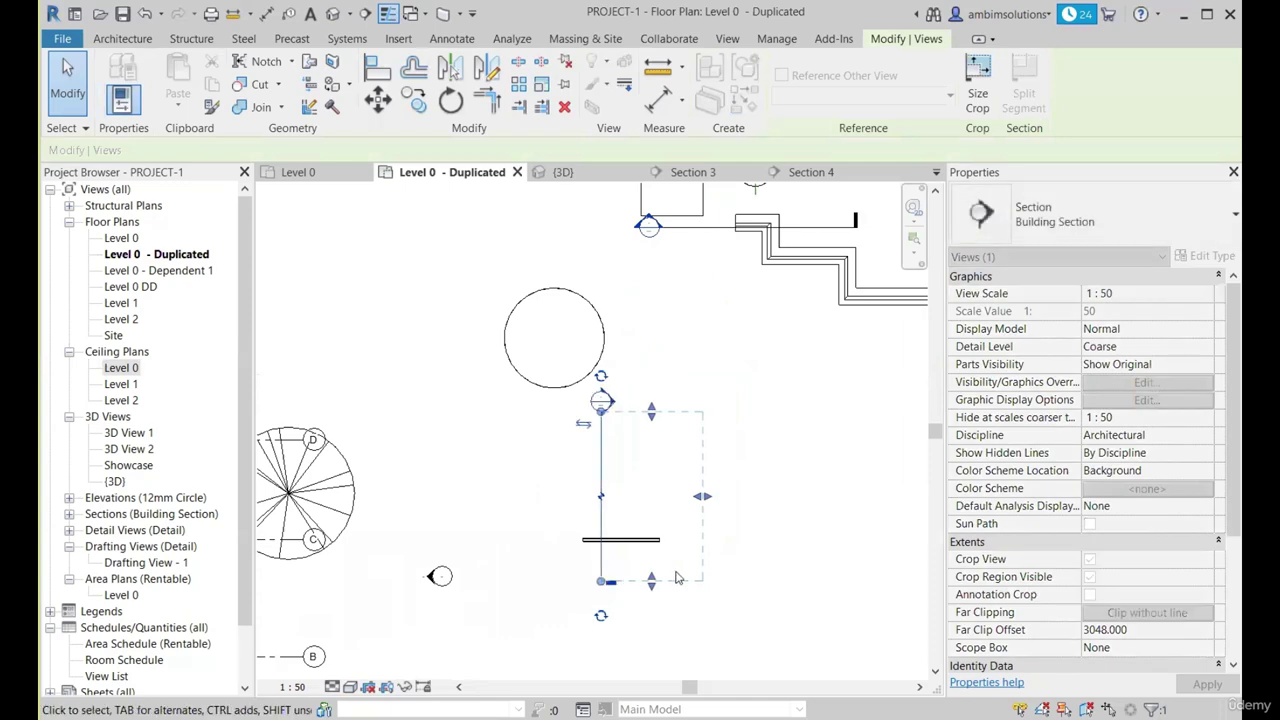
{"action": "left_click", "coordinate": [677, 578]}
Start a new in-place Generic Models component in the {3D} view, beside the new wall.
{"action": "left_click", "coordinate": [580, 179]}
{"action": "scroll", "coordinate": [694, 514], "scroll_direction": "down", "scroll_amount": 3}
{"action": "middle_click_drag", "start_coordinate": [694, 514], "coordinate": [622, 535], "text": "shift"}
{"action": "scroll", "coordinate": [634, 520], "scroll_direction": "up", "scroll_amount": 3}
{"action": "scroll", "coordinate": [774, 491], "scroll_direction": "down", "scroll_amount": 2}
{"action": "scroll", "coordinate": [658, 480], "scroll_direction": "up", "scroll_amount": 2}
{"action": "scroll", "coordinate": [658, 482], "scroll_direction": "up", "scroll_amount": 2}
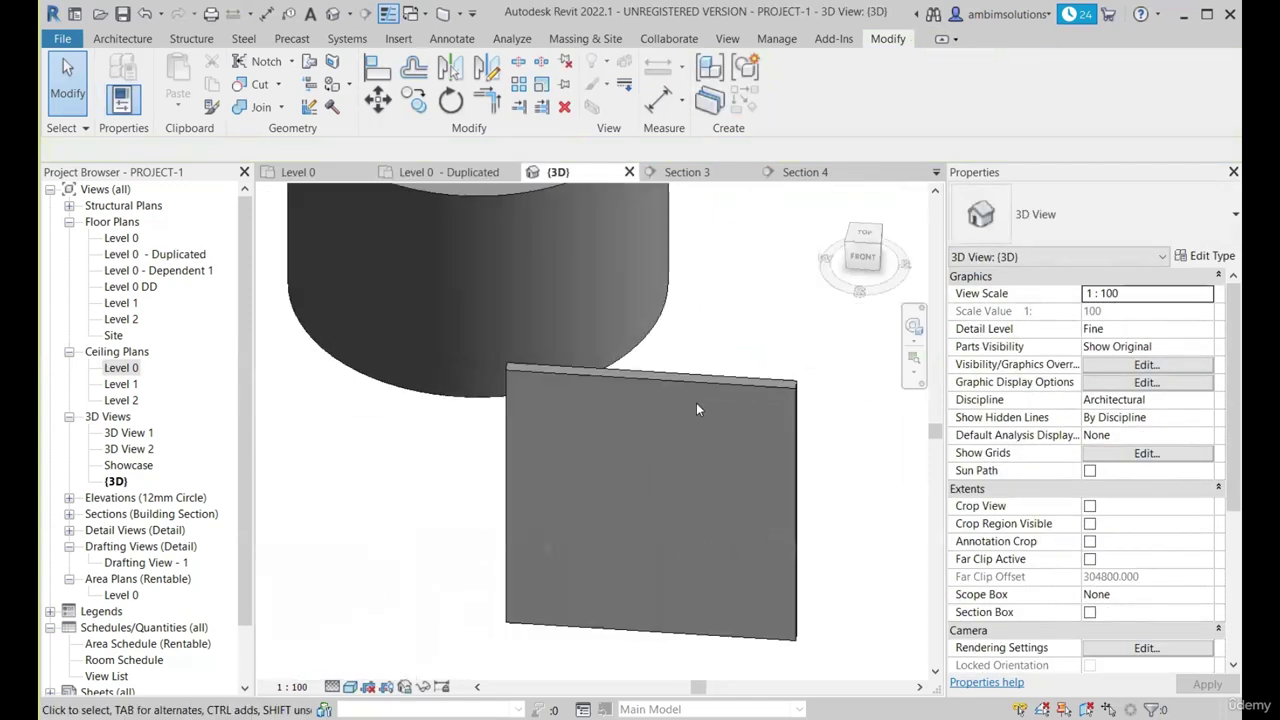
{"action": "left_click", "coordinate": [122, 38]}
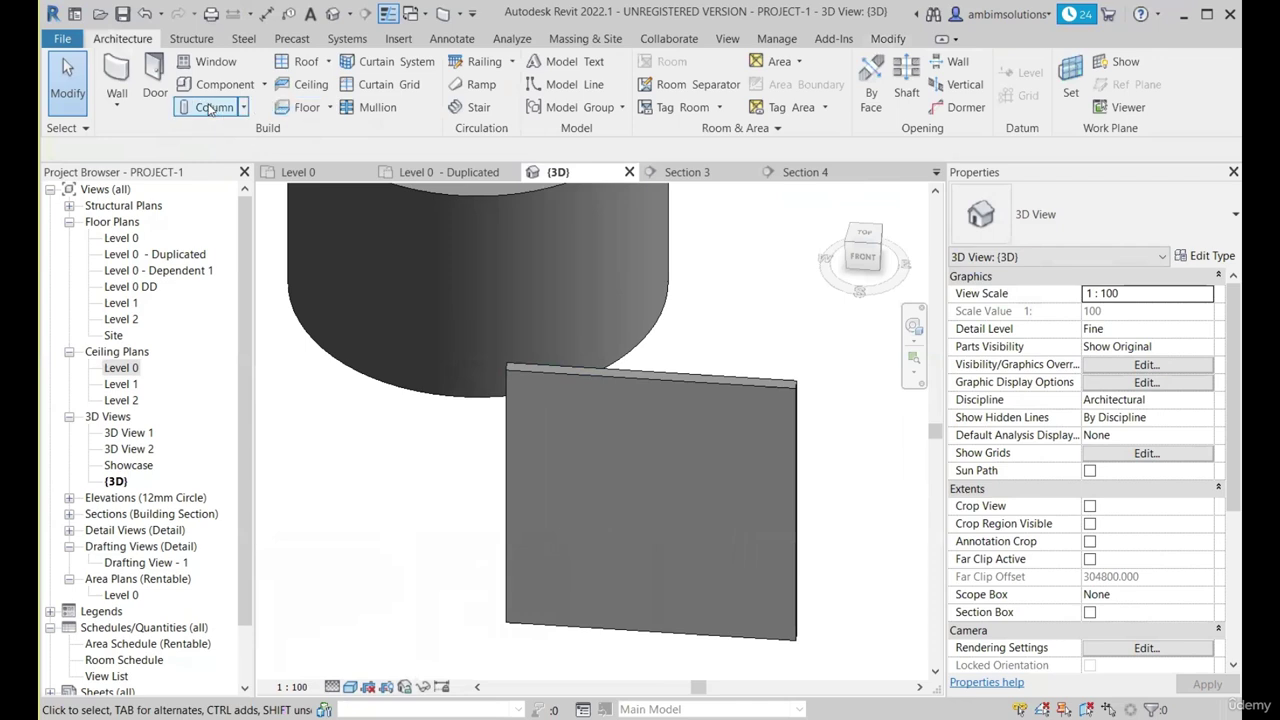
{"action": "left_click", "coordinate": [256, 86]}
{"action": "left_click", "coordinate": [125, 38]}
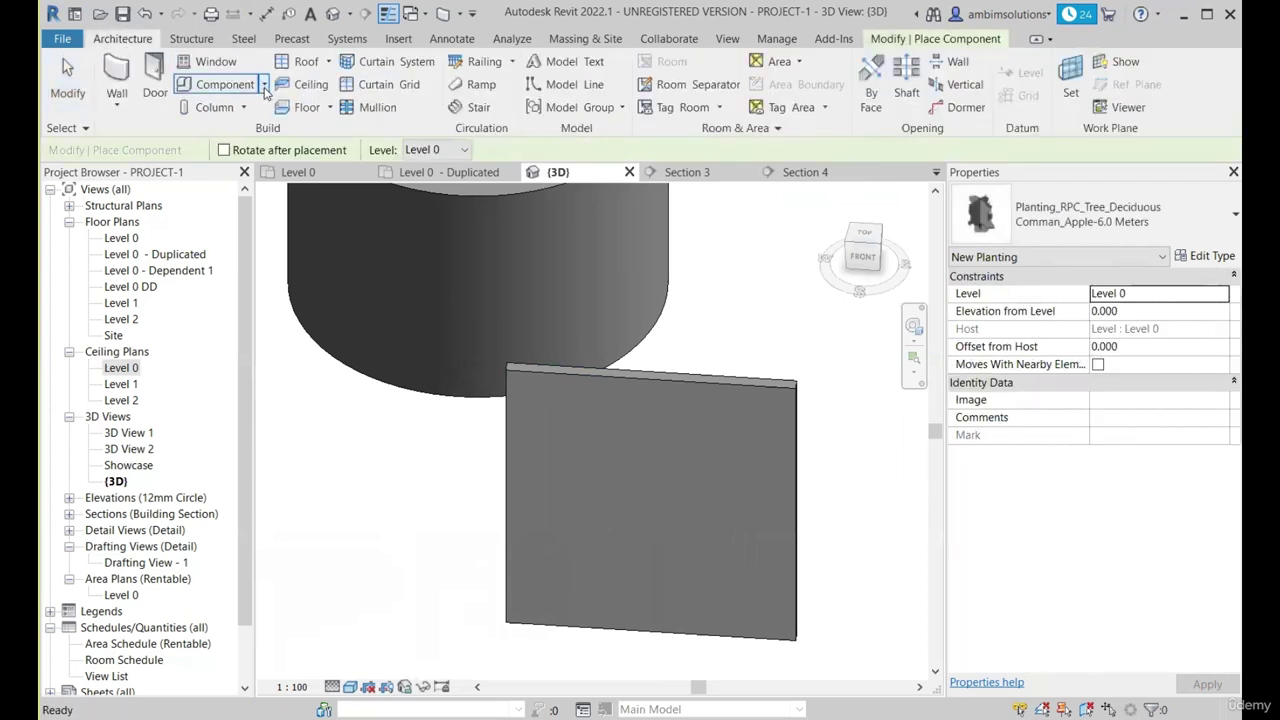
{"action": "left_click", "coordinate": [266, 86]}
{"action": "left_click", "coordinate": [250, 151]}
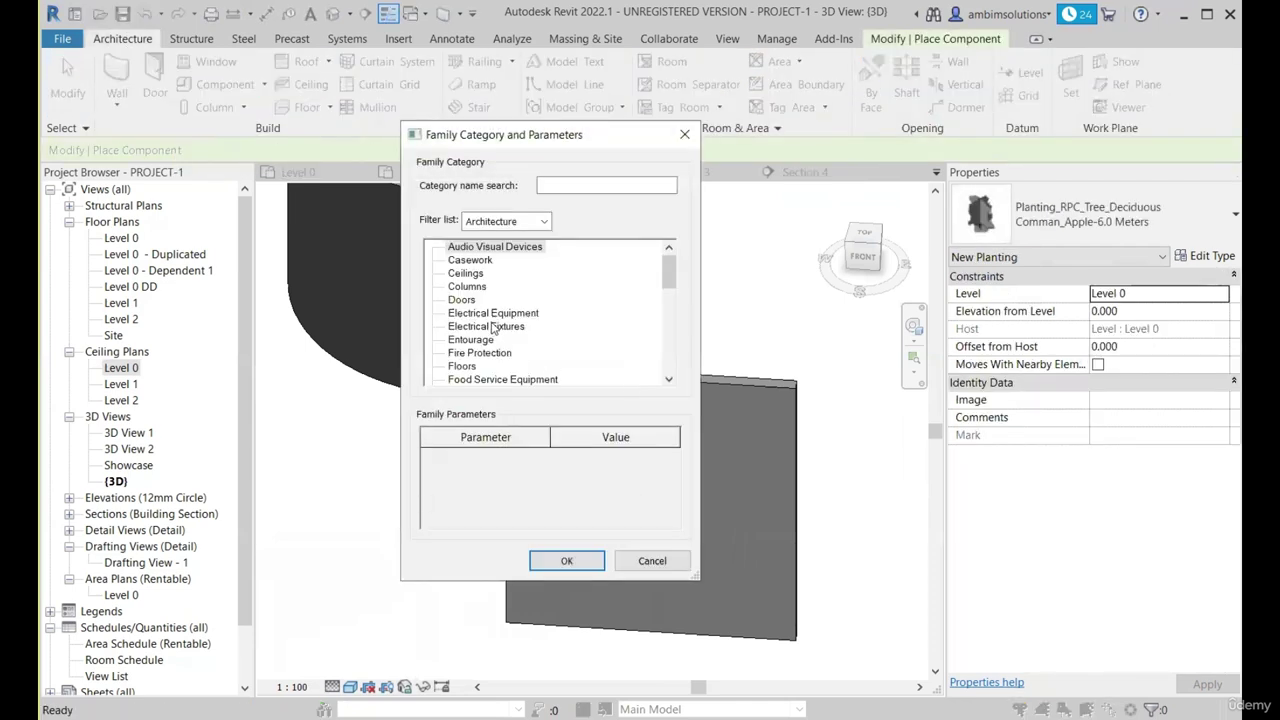
{"action": "scroll", "coordinate": [492, 330], "scroll_direction": "down", "scroll_amount": 2}
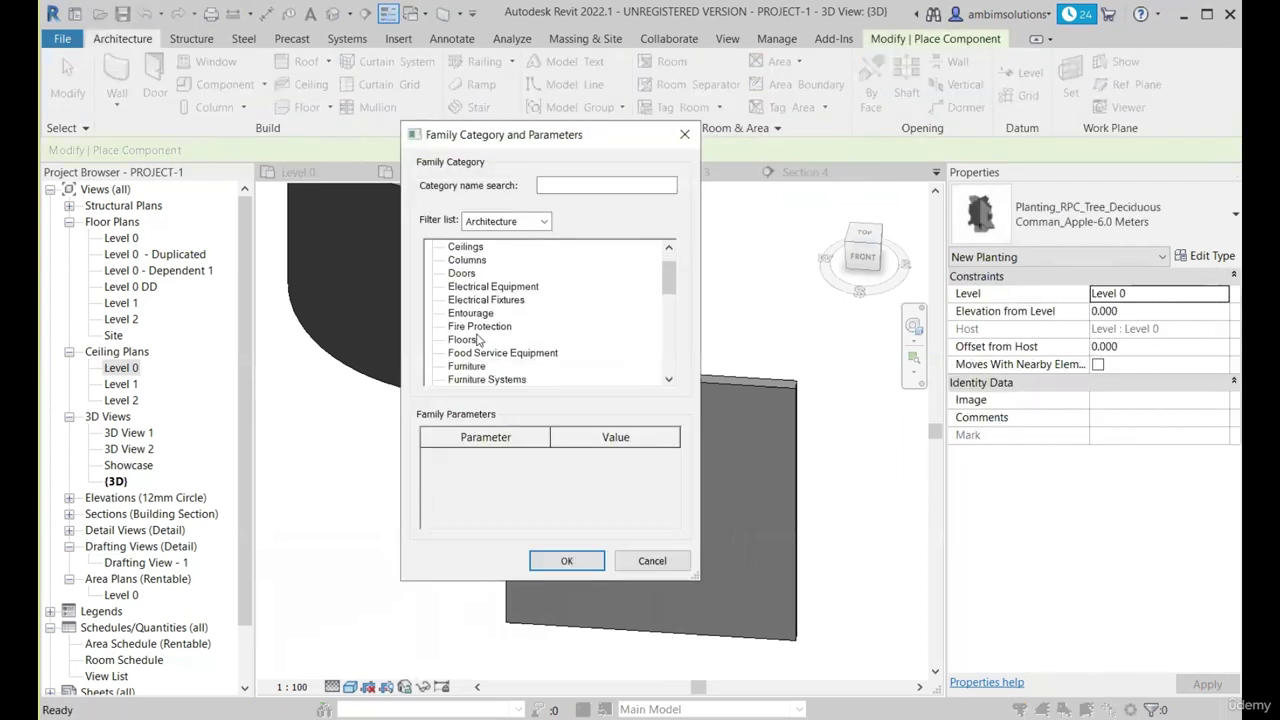
{"action": "left_click", "coordinate": [568, 561]}
{"action": "left_click", "coordinate": [646, 401]}
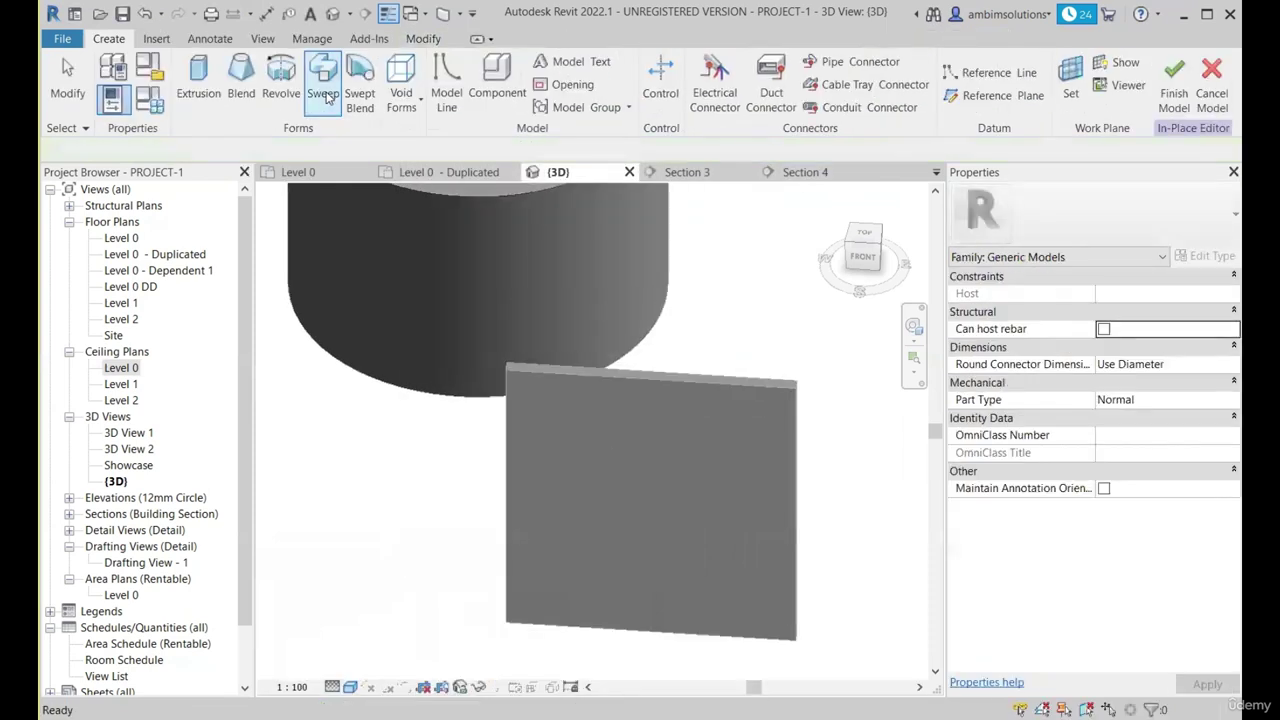
Start a sweep and pick the upper front edge of the wall as its path.
{"action": "left_click", "coordinate": [323, 93]}
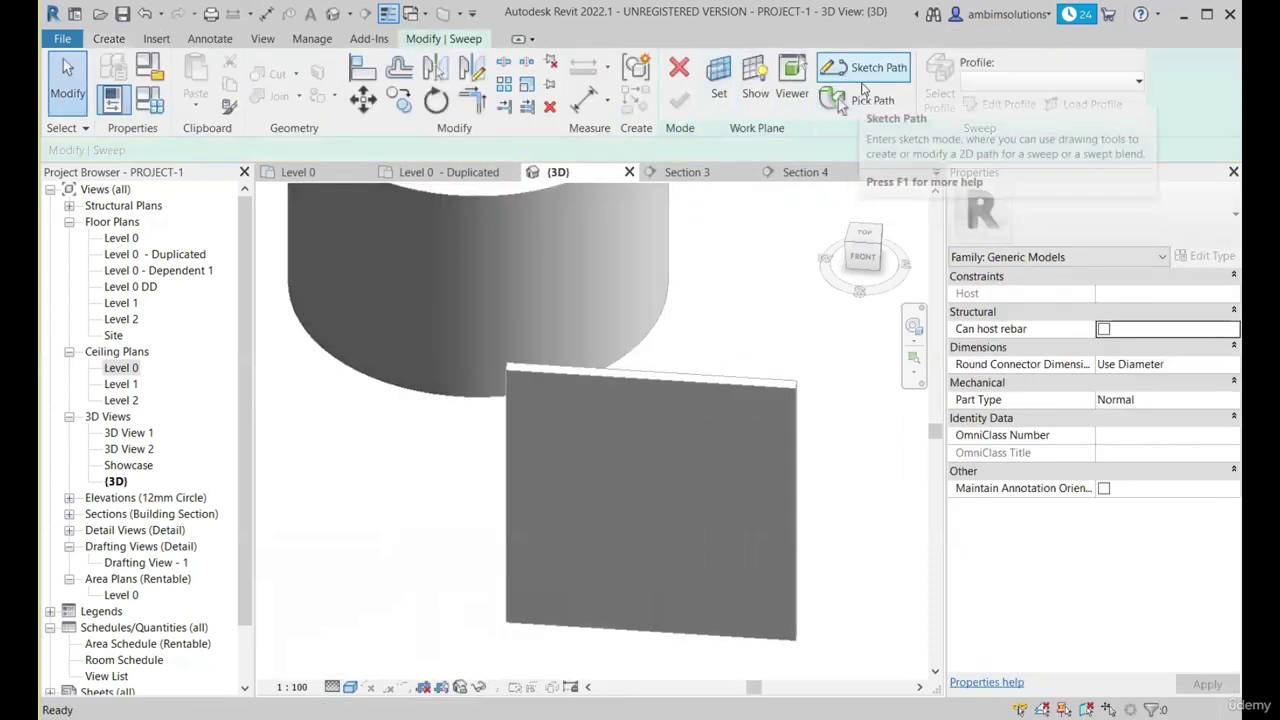
{"action": "left_click", "coordinate": [870, 100]}
{"action": "scroll", "coordinate": [619, 400], "scroll_direction": "up", "scroll_amount": 1}
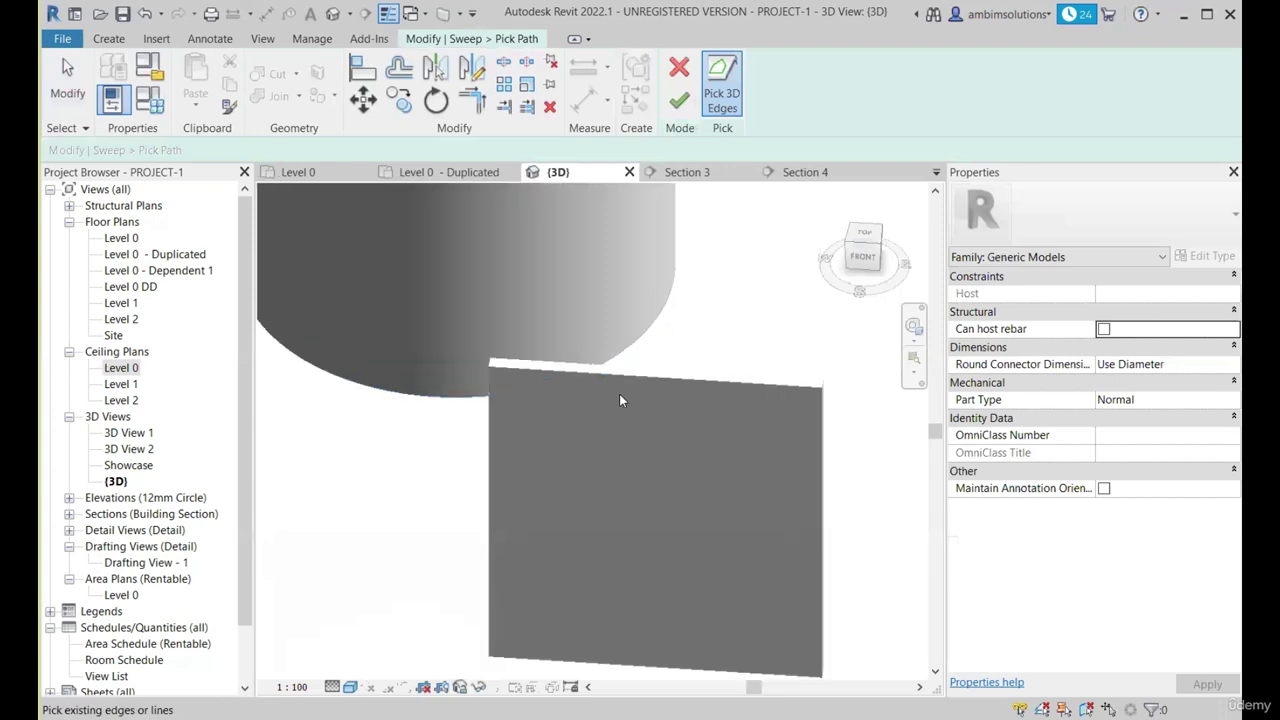
{"action": "scroll", "coordinate": [619, 400], "scroll_direction": "up", "scroll_amount": 1}
{"action": "scroll", "coordinate": [643, 388], "scroll_direction": "up", "scroll_amount": 1}
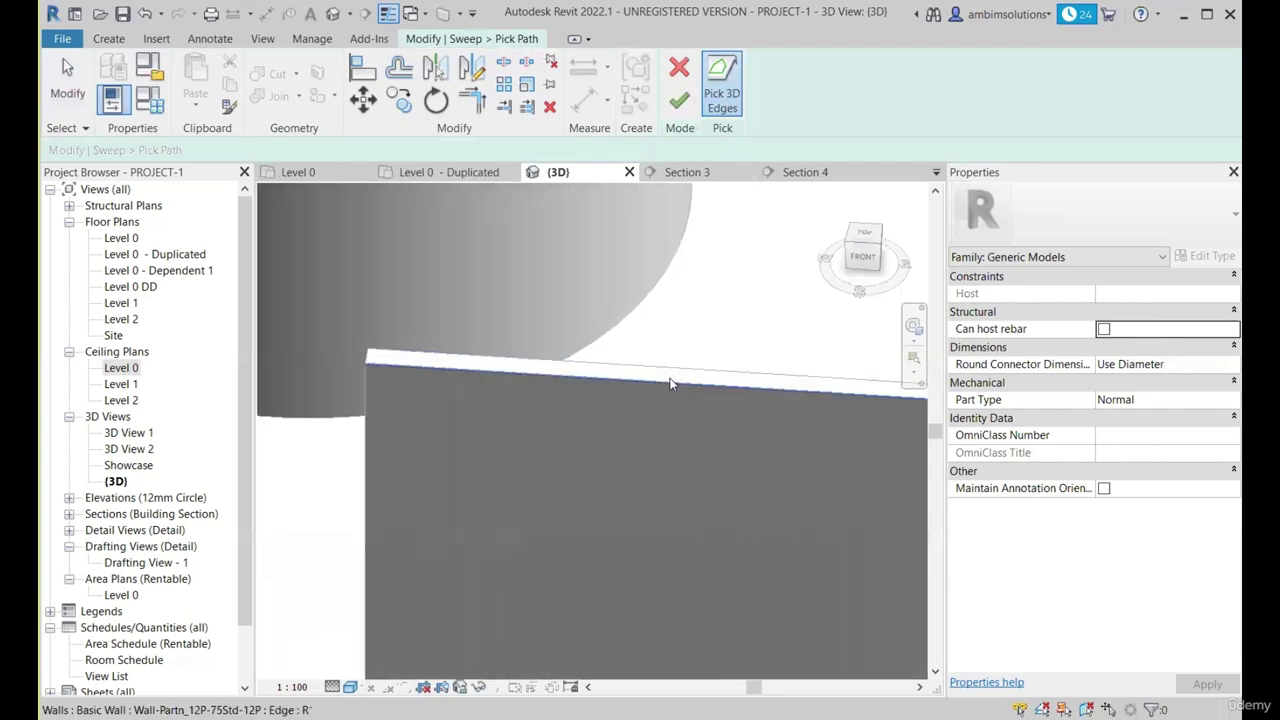
{"action": "scroll", "coordinate": [594, 373], "scroll_direction": "down", "scroll_amount": 2}
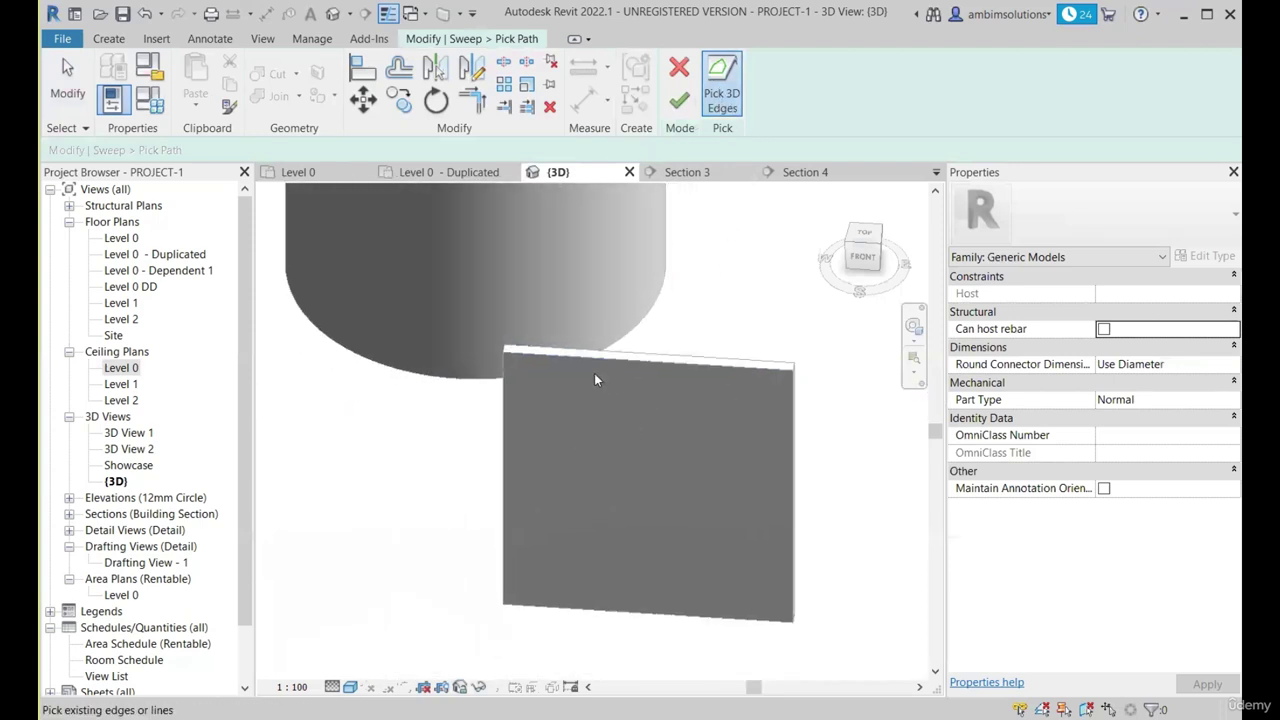
{"action": "middle_click_drag", "start_coordinate": [624, 442], "coordinate": [426, 405], "text": "shift"}
{"action": "scroll", "coordinate": [428, 411], "scroll_direction": "down", "scroll_amount": 4}
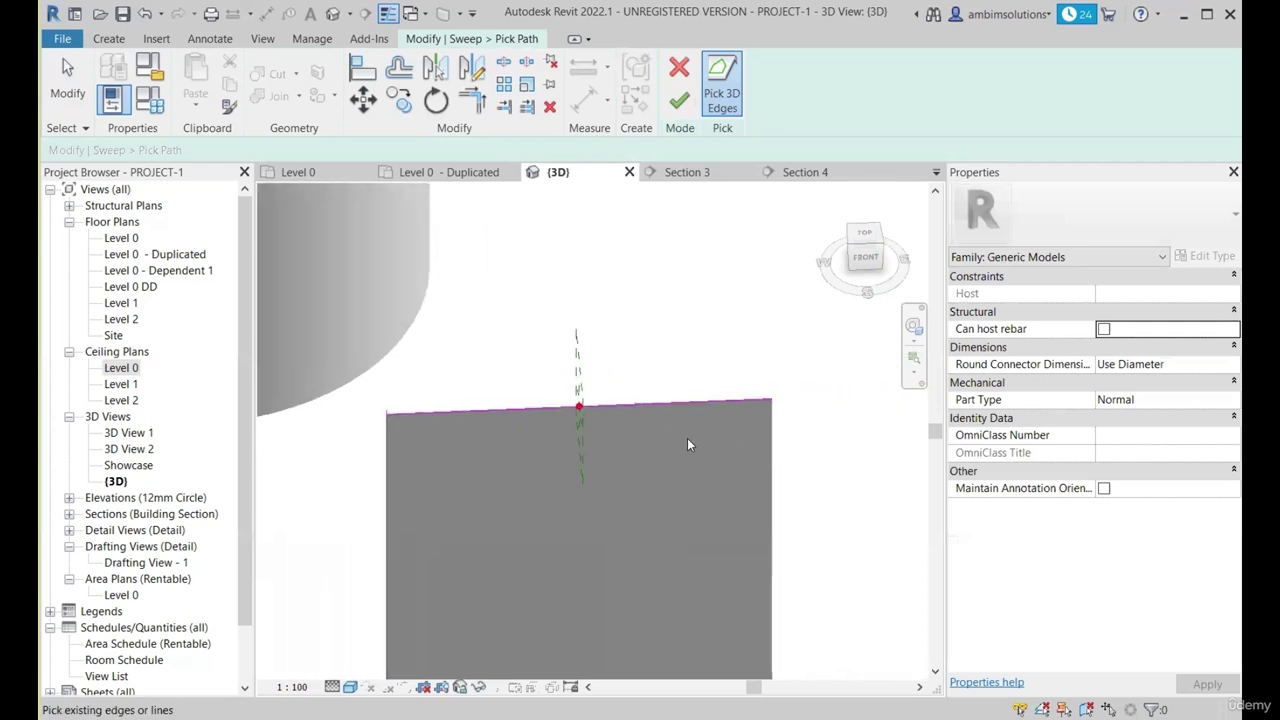
{"action": "middle_click_drag", "start_coordinate": [687, 438], "coordinate": [502, 340], "text": "shift"}
{"action": "scroll", "coordinate": [667, 490], "scroll_direction": "down", "scroll_amount": 3}
{"action": "scroll", "coordinate": [503, 345], "scroll_direction": "up", "scroll_amount": 5}
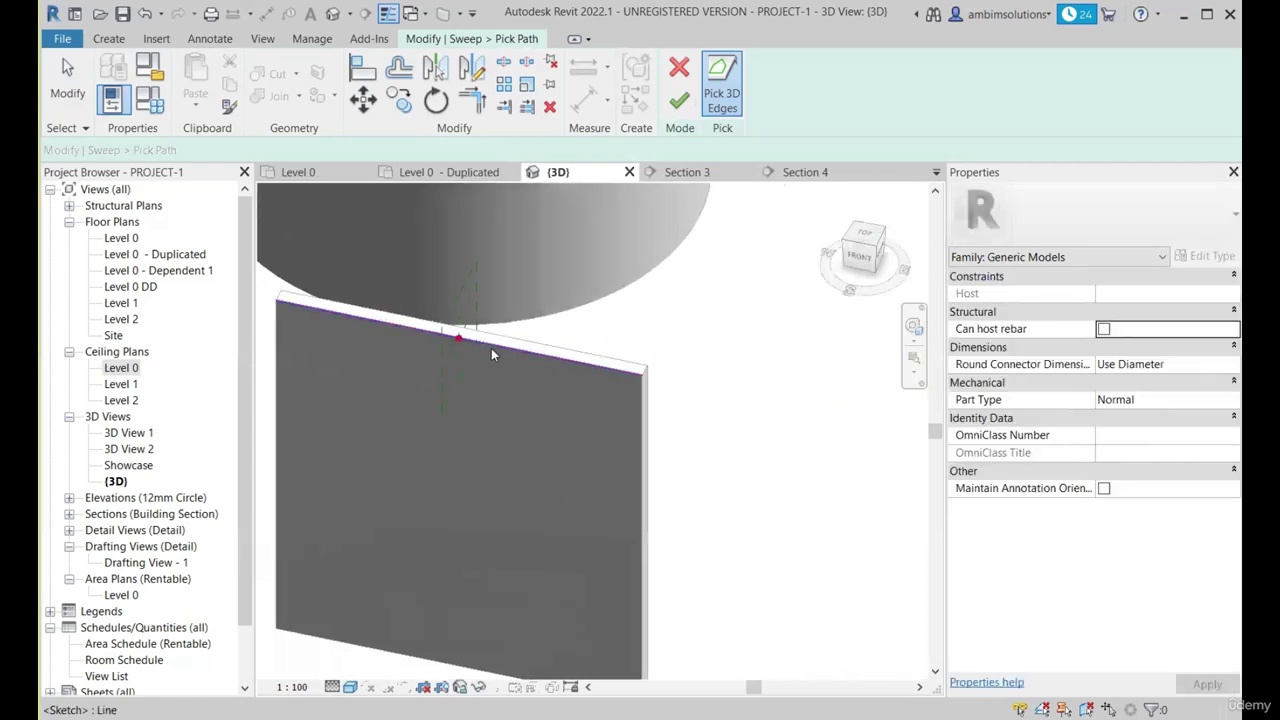
{"action": "key", "text": "Escape"}
Inspect the picked path along the wall's top edge and accept it.
{"action": "scroll", "coordinate": [730, 392], "scroll_direction": "down", "scroll_amount": 2}
{"action": "scroll", "coordinate": [557, 365], "scroll_direction": "up", "scroll_amount": 2}
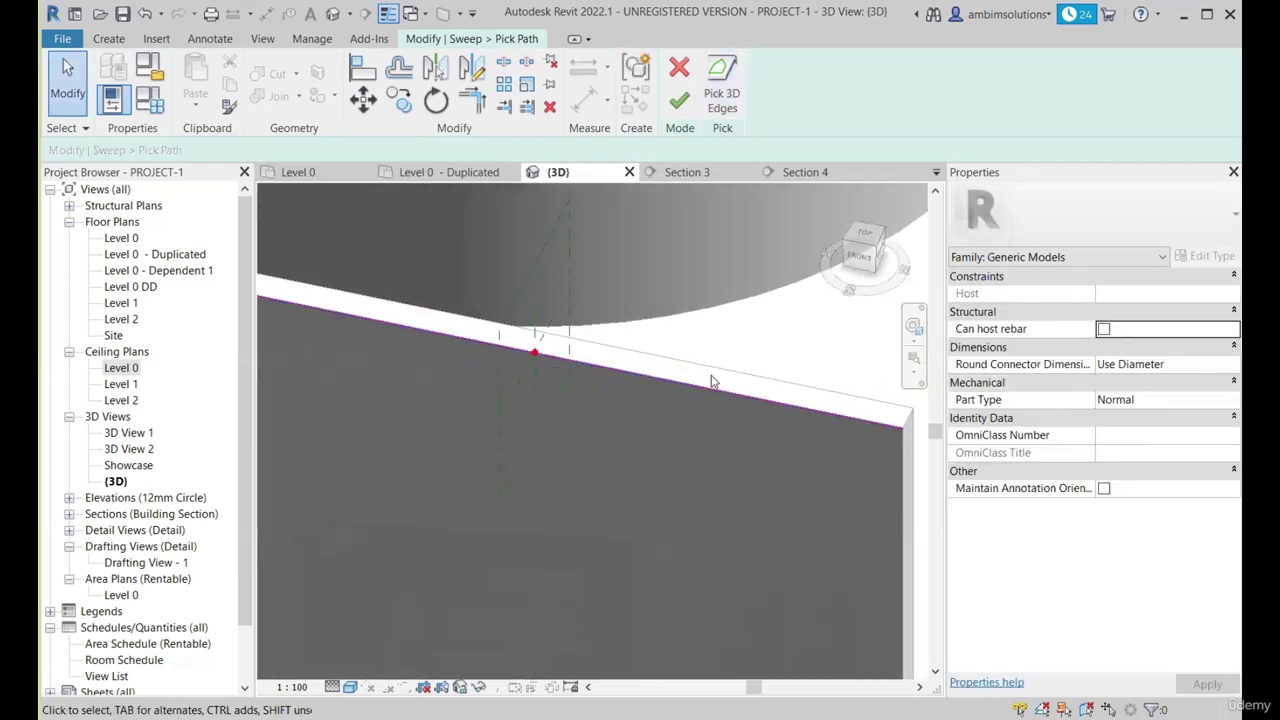
{"action": "scroll", "coordinate": [730, 440], "scroll_direction": "down", "scroll_amount": 3}
{"action": "middle_click_drag", "start_coordinate": [697, 484], "coordinate": [722, 512], "text": "shift"}
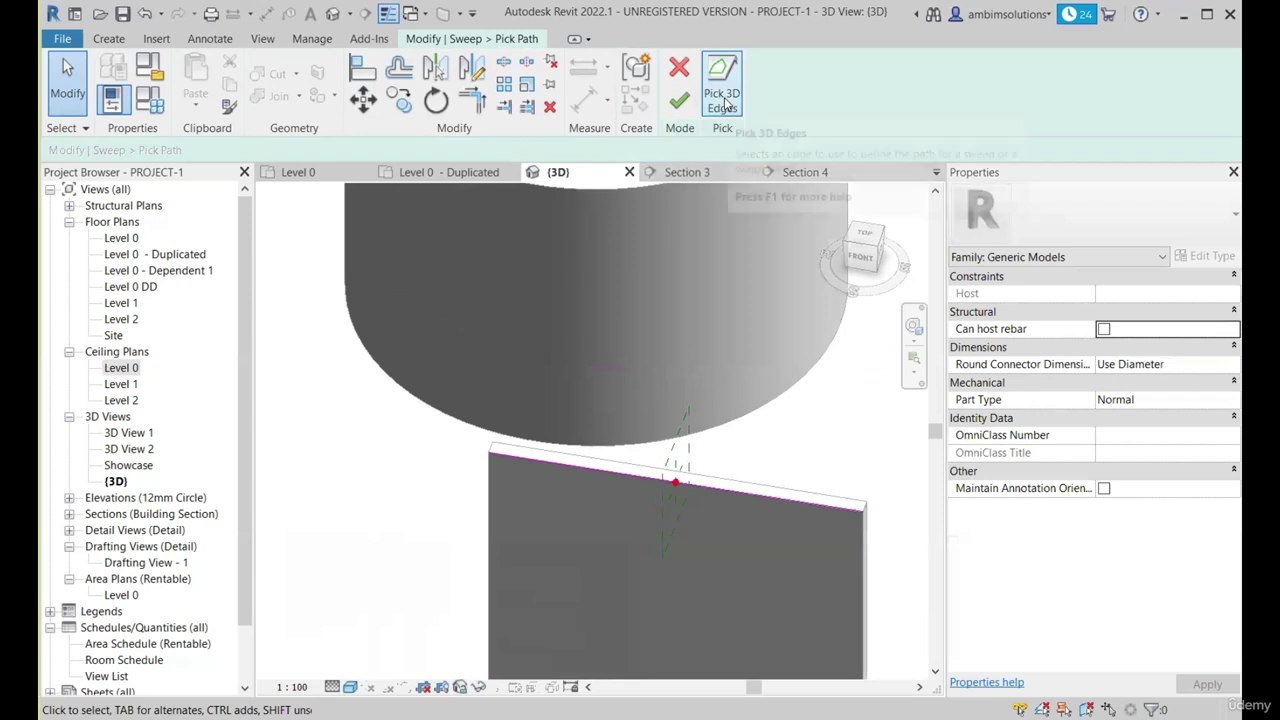
{"action": "scroll", "coordinate": [630, 457], "scroll_direction": "up", "scroll_amount": 5}
{"action": "scroll", "coordinate": [337, 443], "scroll_direction": "down", "scroll_amount": 3}
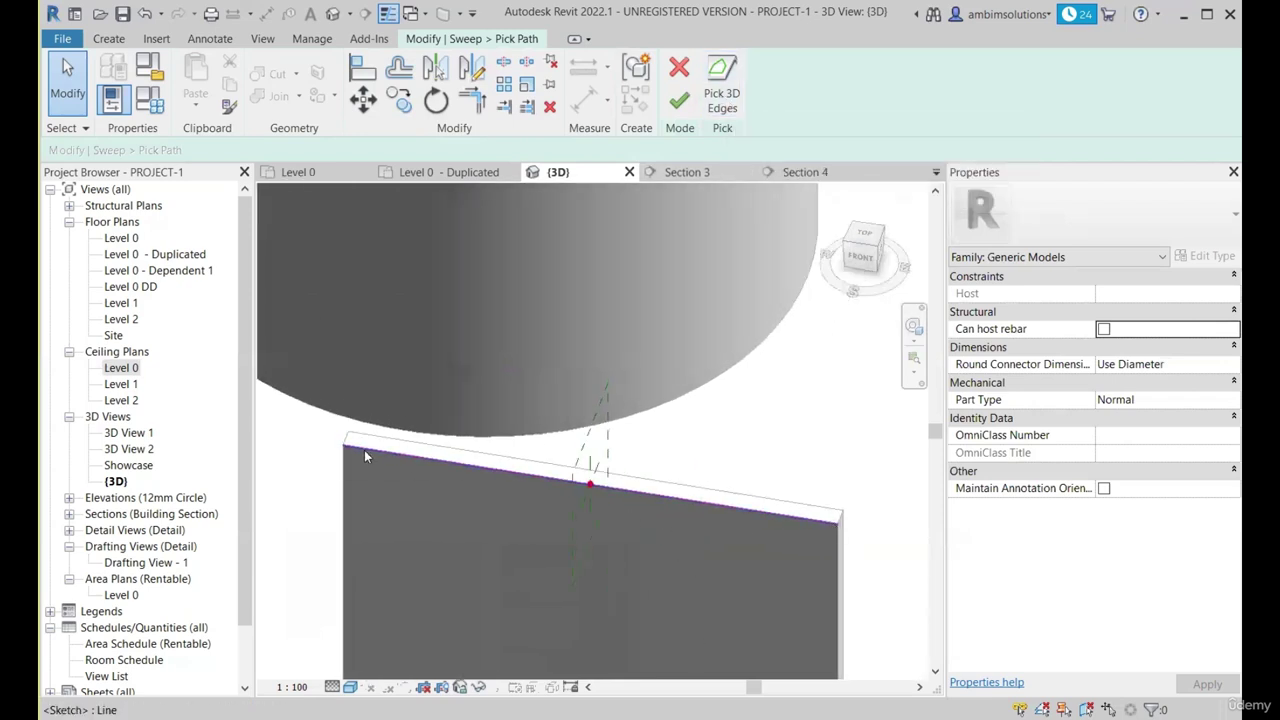
{"action": "middle_click_drag", "start_coordinate": [785, 516], "coordinate": [752, 505], "text": "shift"}
{"action": "scroll", "coordinate": [753, 360], "scroll_direction": "down", "scroll_amount": 3}
{"action": "scroll", "coordinate": [594, 328], "scroll_direction": "up", "scroll_amount": 2}
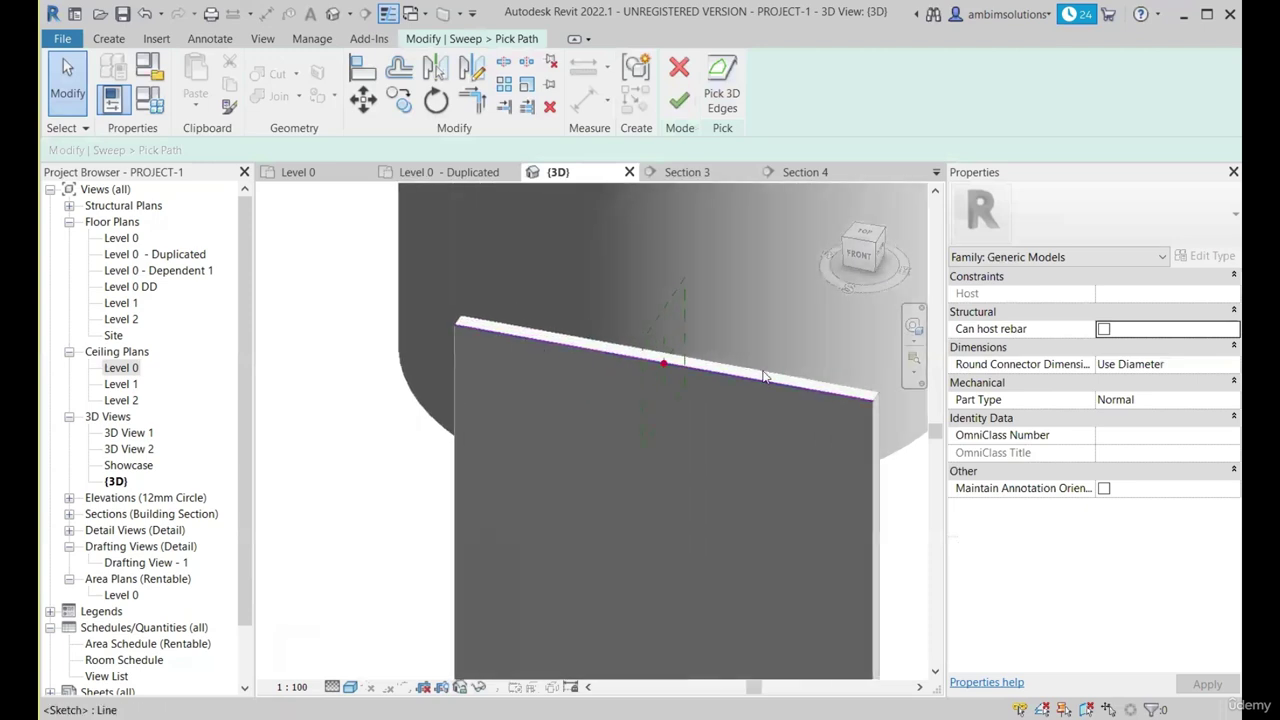
{"action": "scroll", "coordinate": [811, 418], "scroll_direction": "down", "scroll_amount": 2}
{"action": "left_click", "coordinate": [678, 104]}
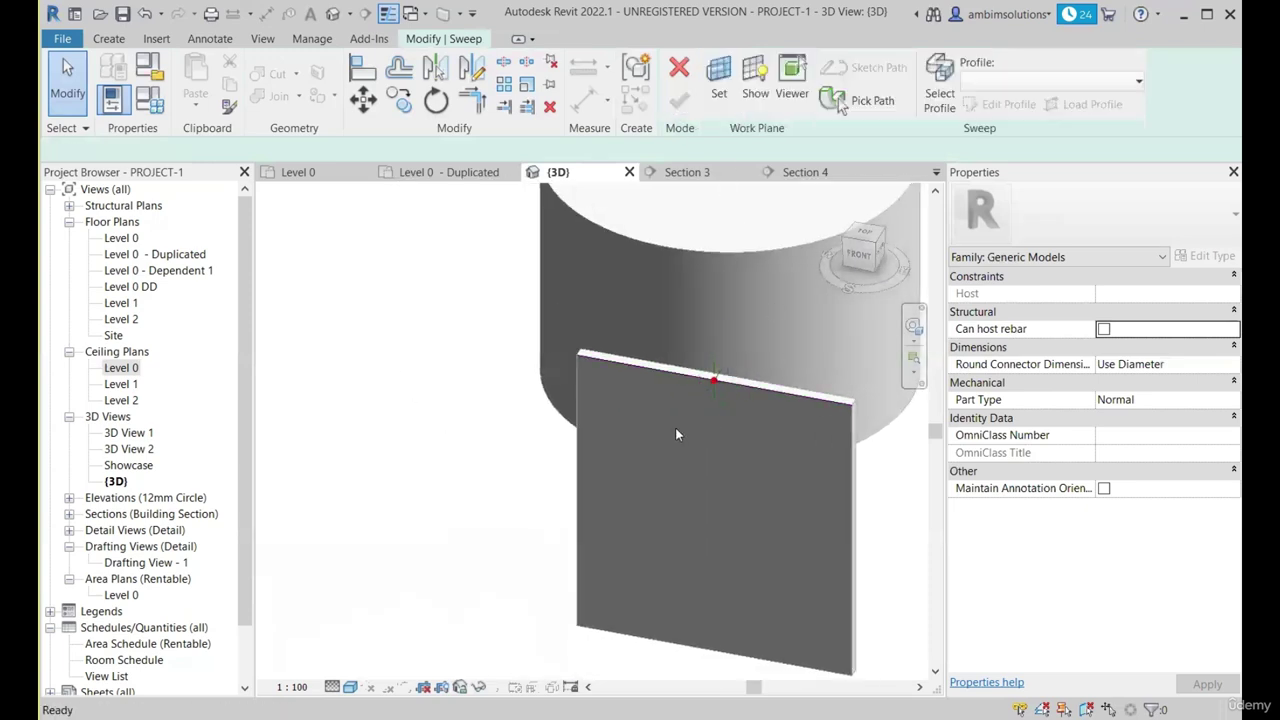
Begin sketching the sweep's profile and open Section 4 at the profile's origin point.
{"action": "scroll", "coordinate": [677, 431], "scroll_direction": "down", "scroll_amount": 2}
{"action": "scroll", "coordinate": [690, 420], "scroll_direction": "up", "scroll_amount": 1}
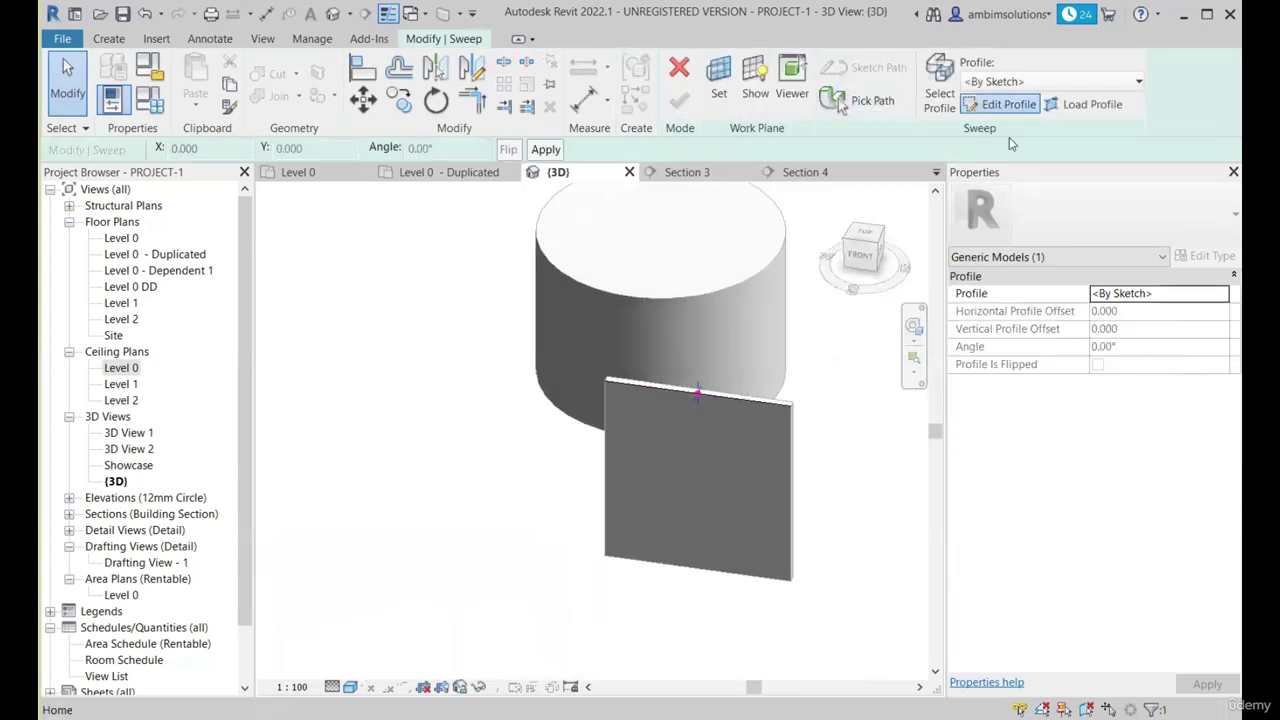
{"action": "left_click", "coordinate": [1008, 104]}
{"action": "middle_click_drag", "start_coordinate": [675, 429], "coordinate": [738, 415], "text": "shift"}
{"action": "scroll", "coordinate": [740, 394], "scroll_direction": "up", "scroll_amount": 5}
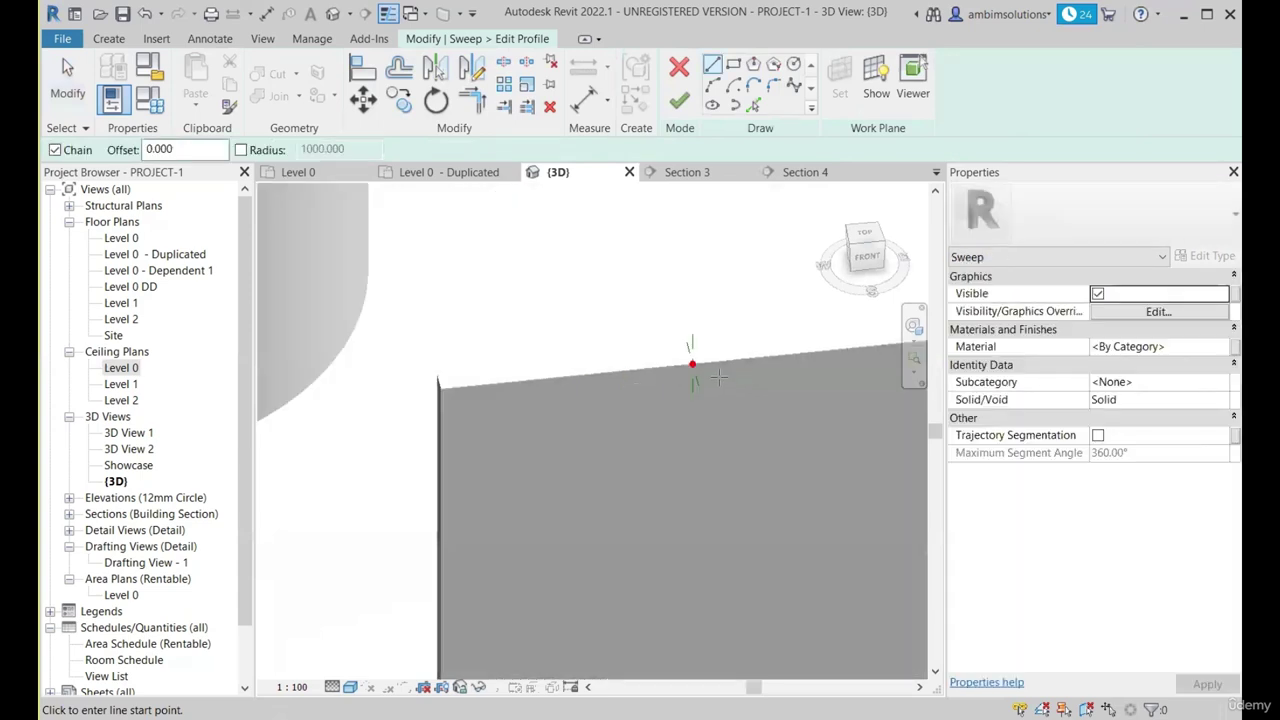
{"action": "left_click", "coordinate": [799, 173]}
{"action": "scroll", "coordinate": [698, 372], "scroll_direction": "down", "scroll_amount": 2}
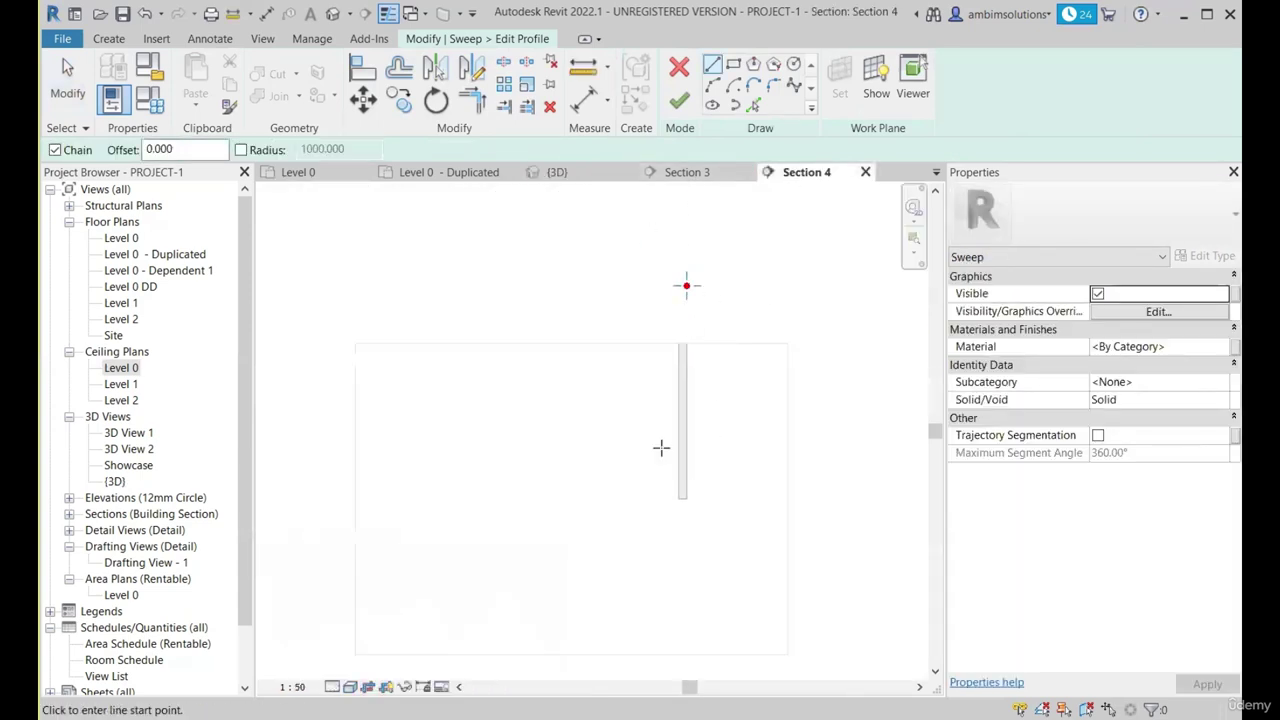
{"action": "scroll", "coordinate": [661, 448], "scroll_direction": "down", "scroll_amount": 3}
{"action": "scroll", "coordinate": [704, 300], "scroll_direction": "up", "scroll_amount": 4}
{"action": "scroll", "coordinate": [665, 376], "scroll_direction": "up", "scroll_amount": 2}
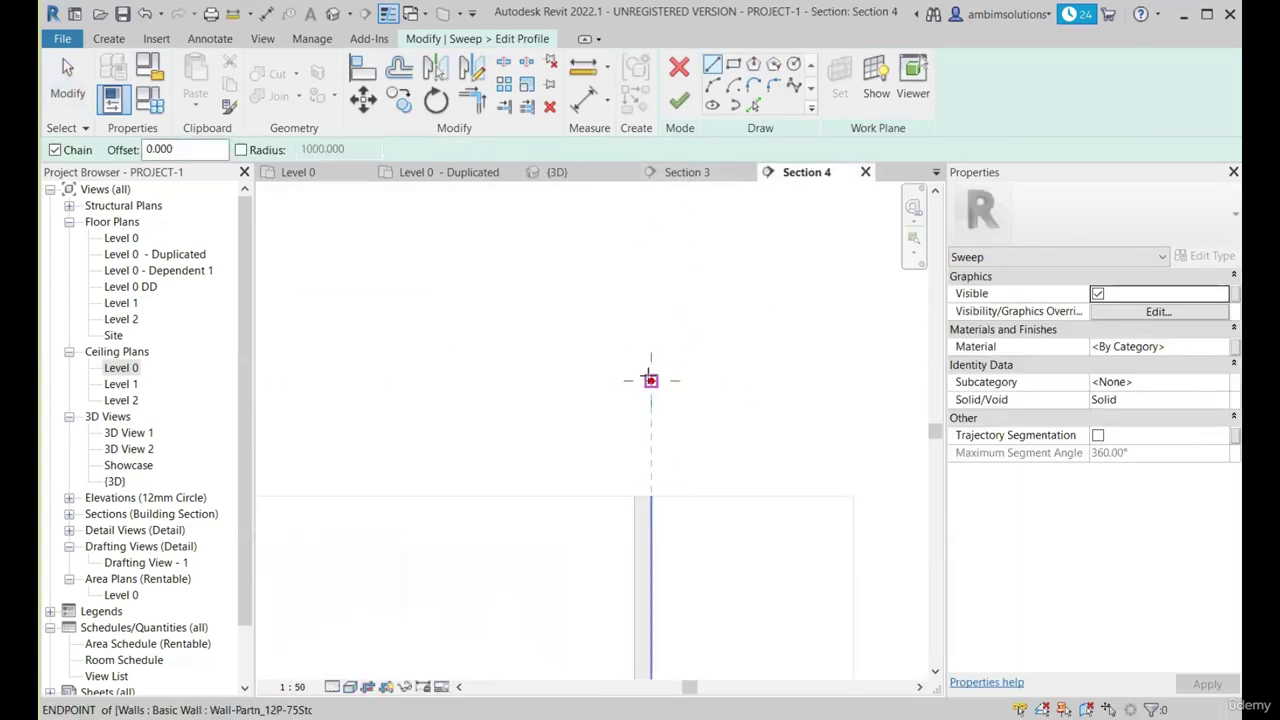
{"action": "scroll", "coordinate": [651, 380], "scroll_direction": "up", "scroll_amount": 2}
{"action": "scroll", "coordinate": [654, 397], "scroll_direction": "up", "scroll_amount": 2}
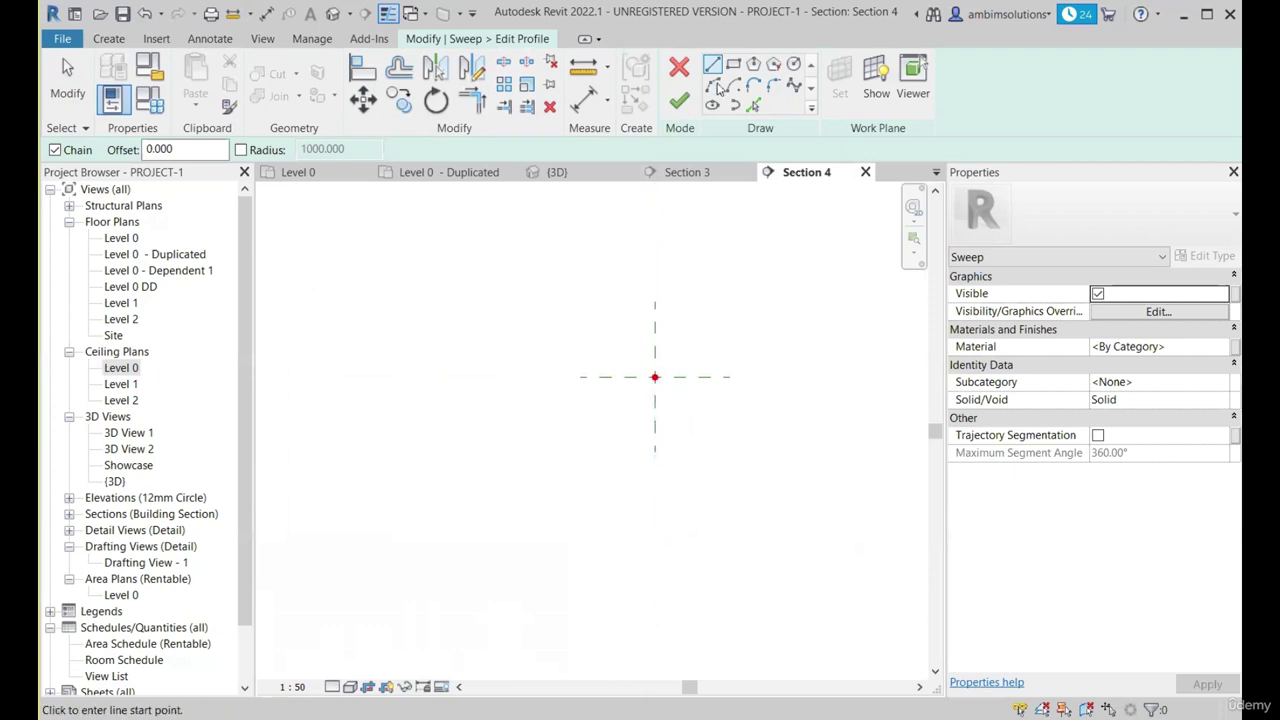
Sketch connected profile lines from the path point: one vertical upward, a short horizontal outward, and a short vertical downward.
{"action": "left_click", "coordinate": [713, 86]}
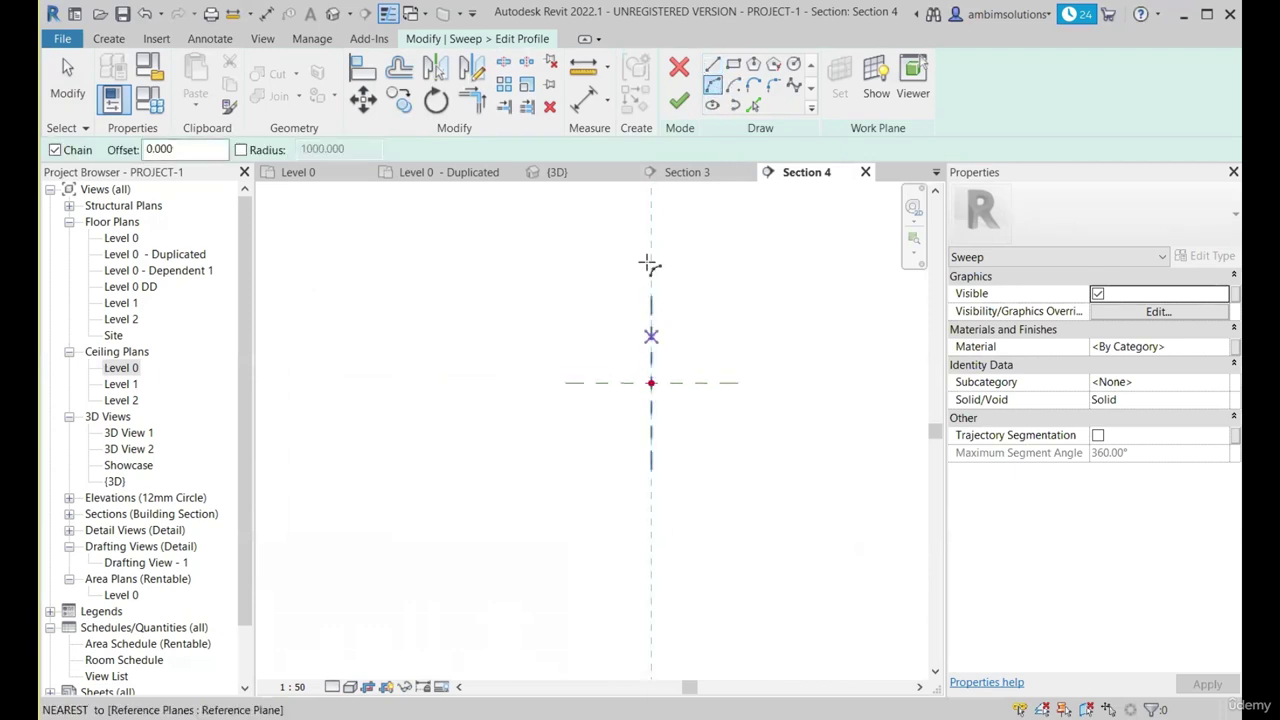
{"action": "left_click", "coordinate": [712, 64]}
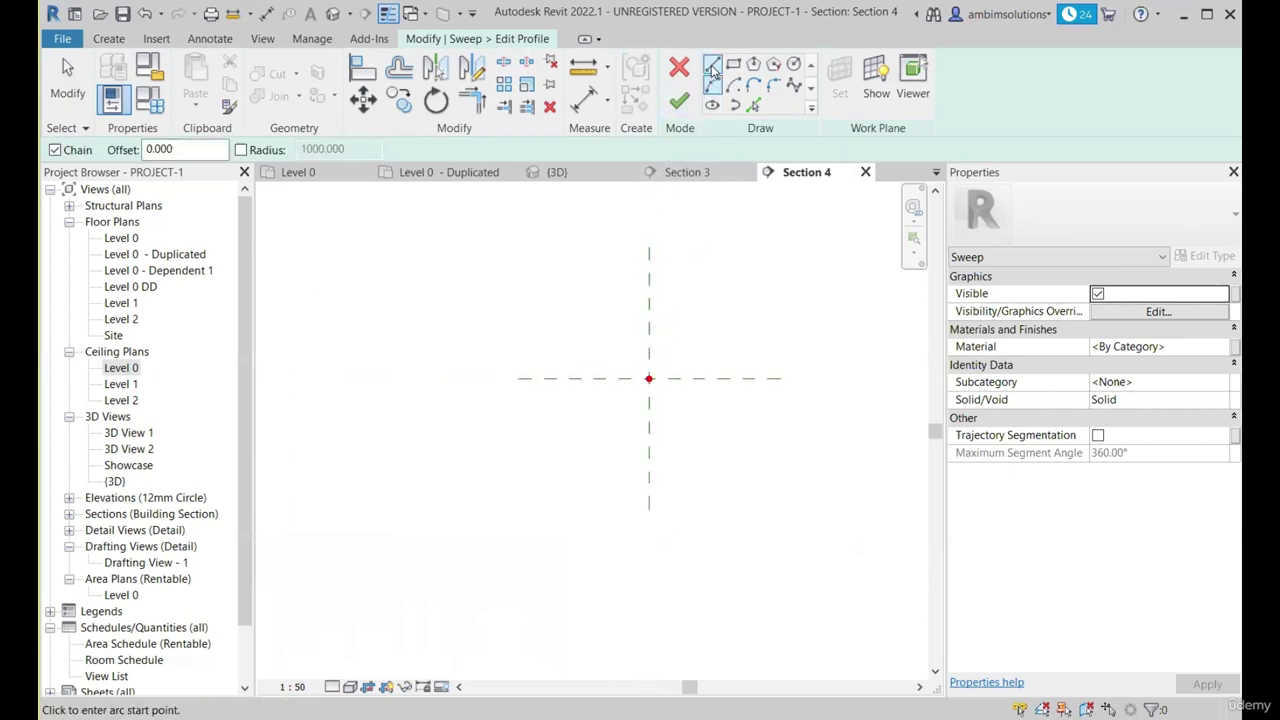
{"action": "left_click", "coordinate": [649, 378]}
{"action": "left_click", "coordinate": [649, 298]}
{"action": "left_click", "coordinate": [681, 298]}
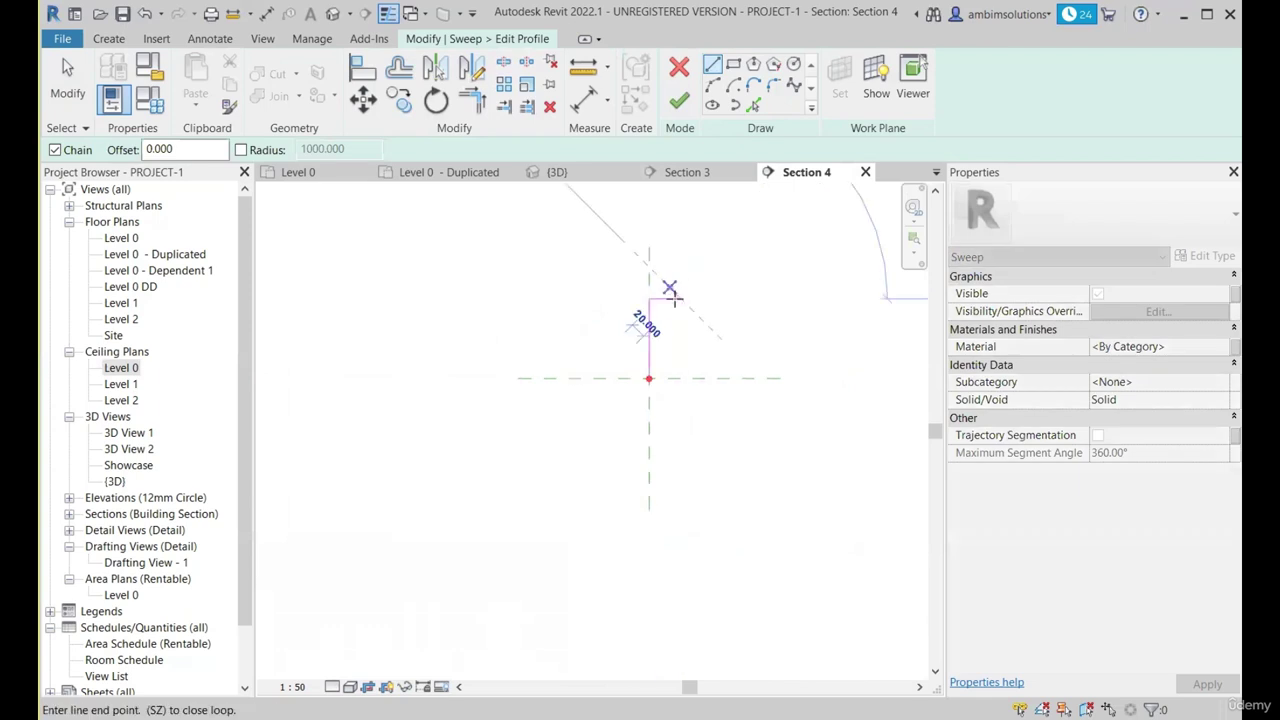
{"action": "left_click", "coordinate": [681, 313]}
{"action": "key", "text": "Escape"}
Continue the profile from the short vertical line with an outward-bulging arc followed by an inward-curving arc.
{"action": "left_click", "coordinate": [712, 86]}
{"action": "scroll", "coordinate": [690, 296], "scroll_direction": "up", "scroll_amount": 1}
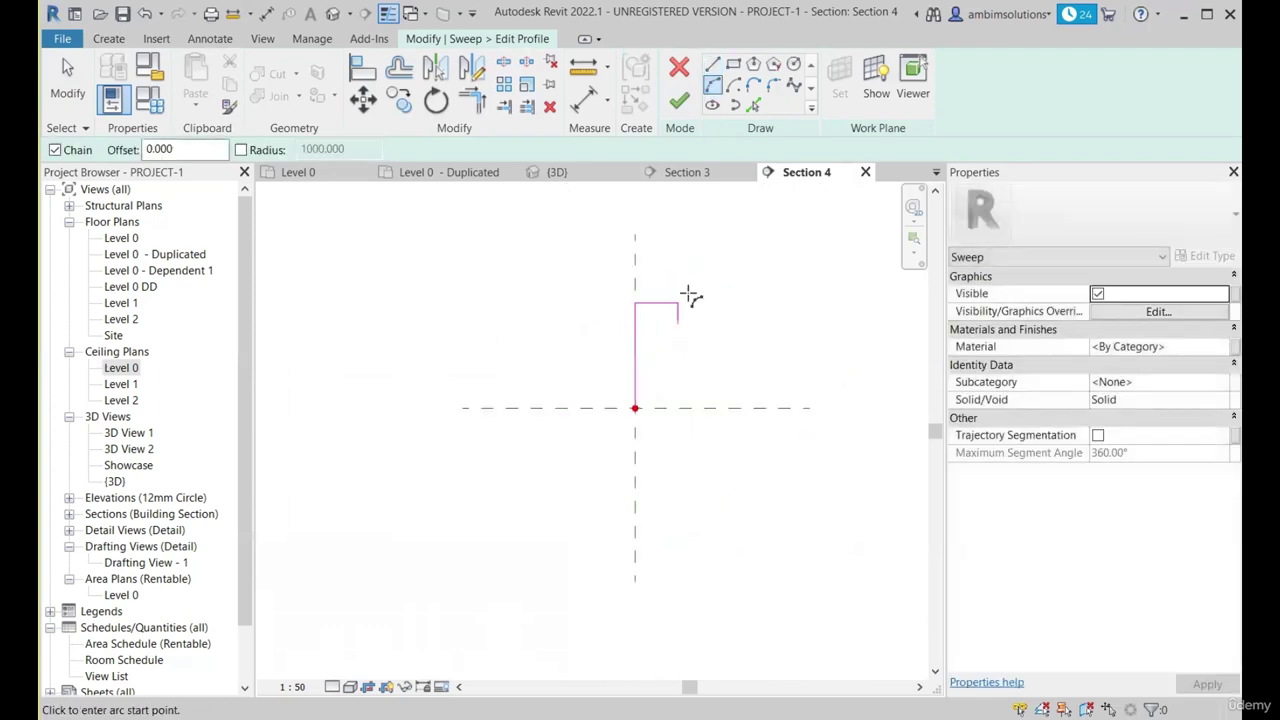
{"action": "left_click", "coordinate": [703, 339]}
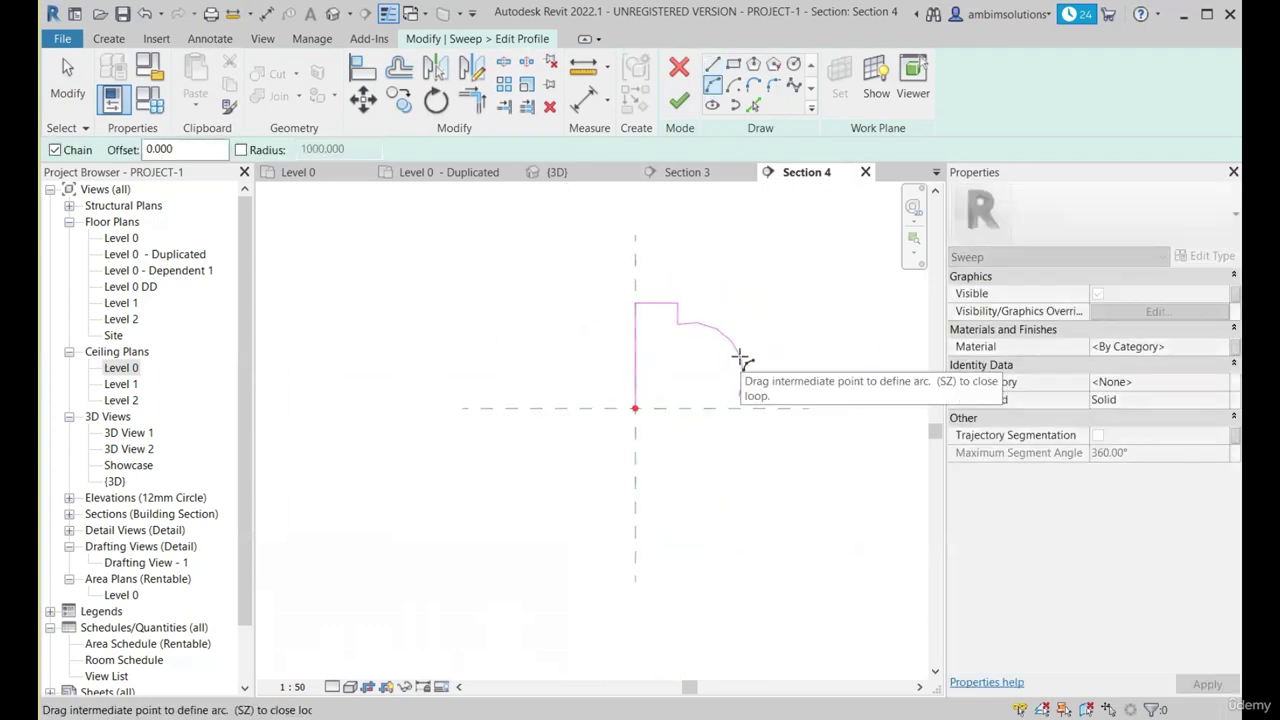
{"action": "left_click", "coordinate": [742, 378]}
{"action": "left_click", "coordinate": [750, 445]}
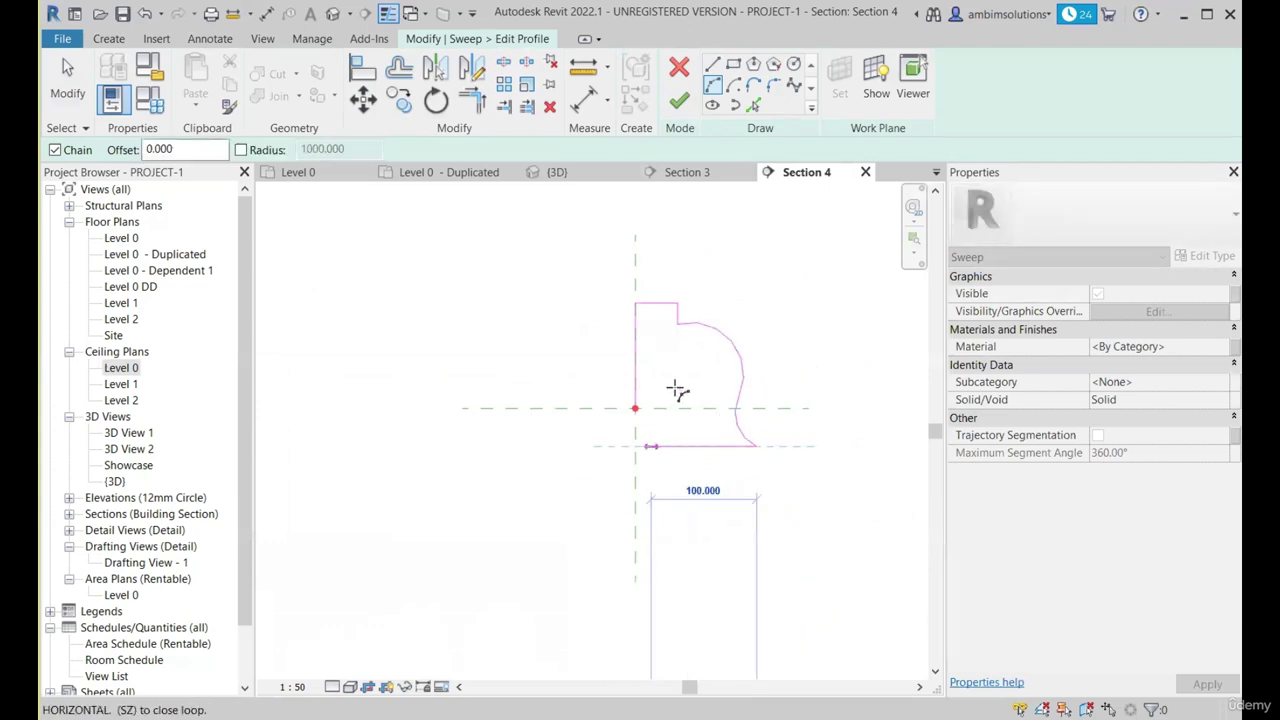
Close the moulding profile with a horizontal bottom line, trim it to the vertical back line, and accept the sketch.
{"action": "left_click", "coordinate": [633, 444]}
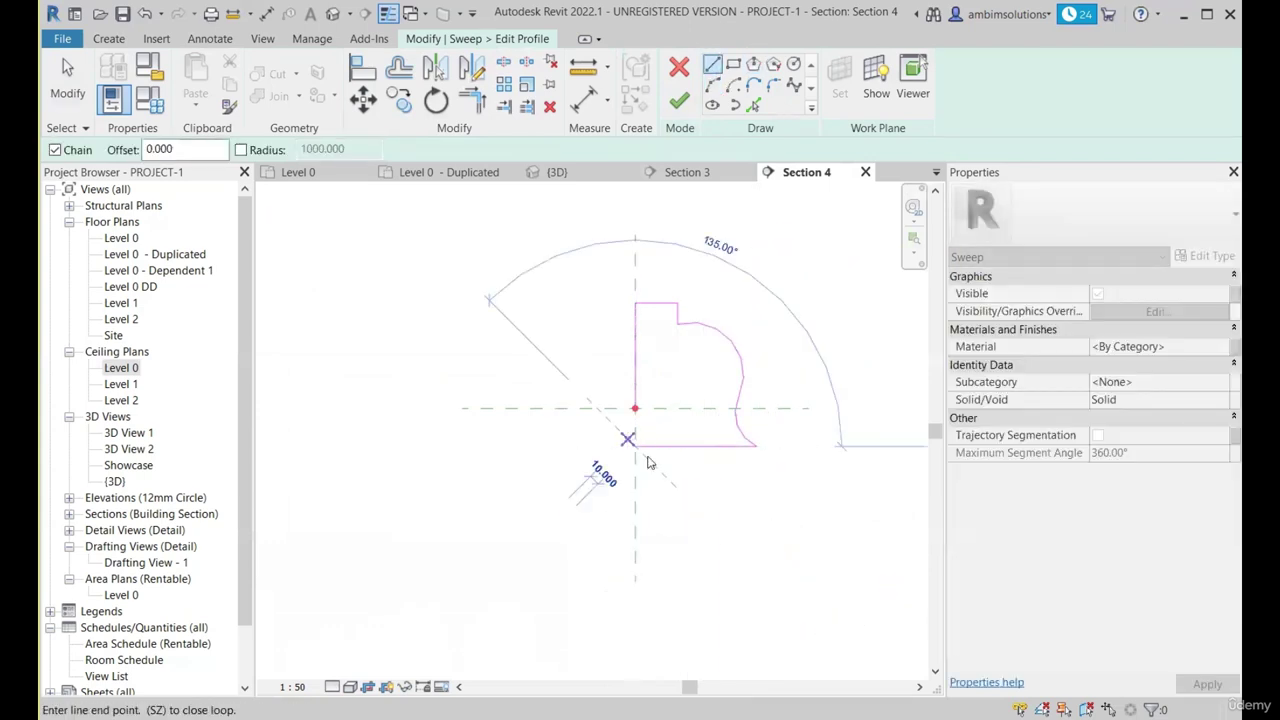
{"action": "key", "text": "t"}
{"action": "key", "text": "r"}
{"action": "key", "text": "Escape"}
{"action": "scroll", "coordinate": [723, 491], "scroll_direction": "down", "scroll_amount": 2}
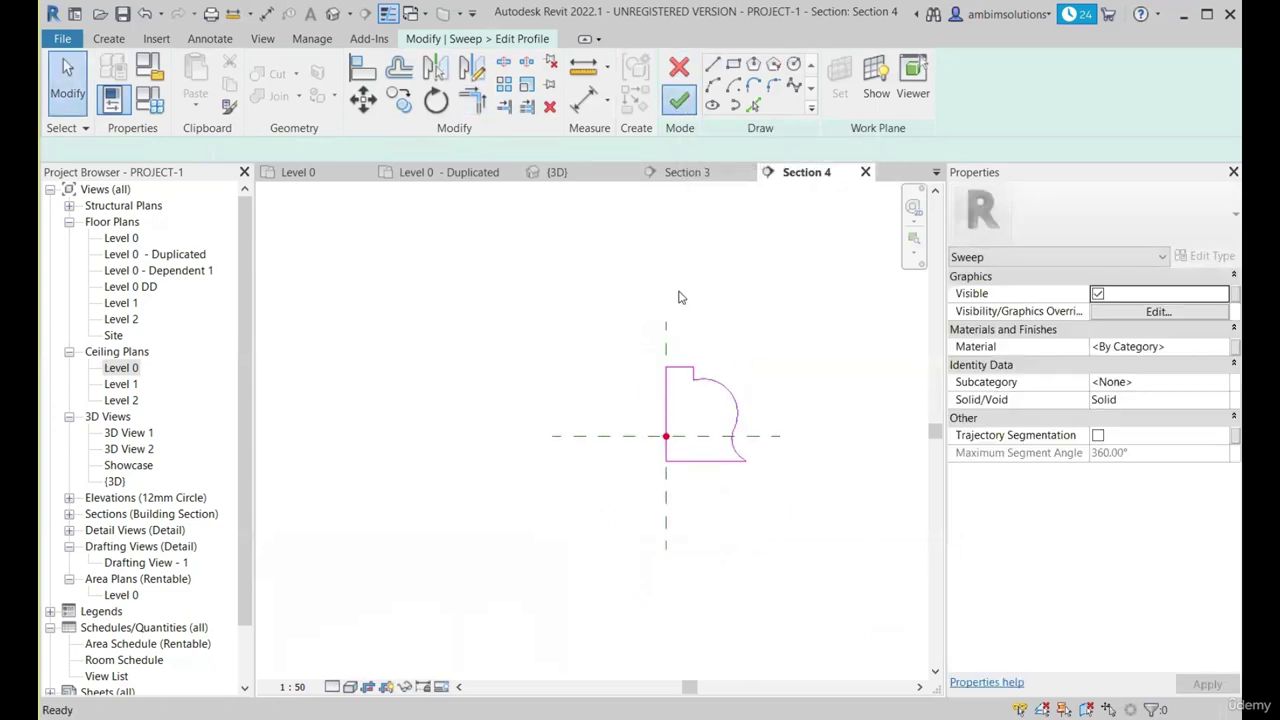
{"action": "left_click", "coordinate": [679, 100]}
Finish the sweep along the wall's top edge in the {3D} view and complete the in-place model.
{"action": "left_click", "coordinate": [558, 172]}
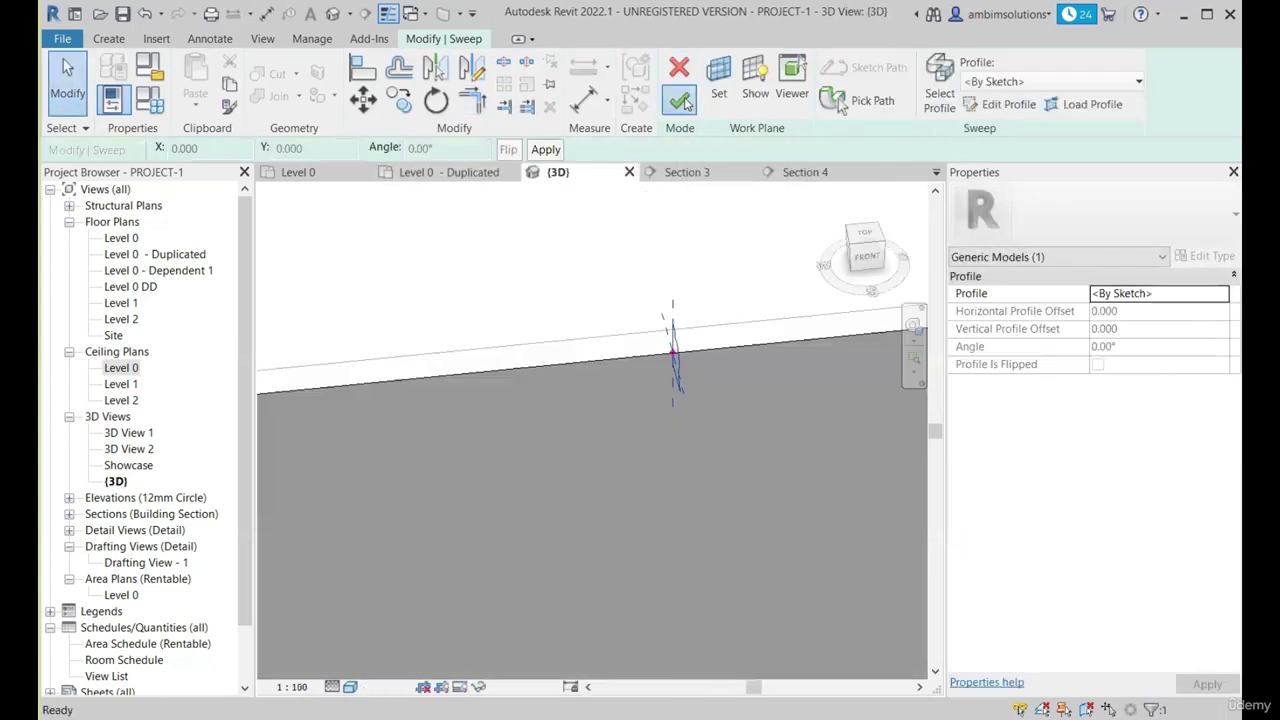
{"action": "left_click", "coordinate": [679, 100]}
{"action": "scroll", "coordinate": [567, 415], "scroll_direction": "down", "scroll_amount": 3}
{"action": "middle_click_drag", "start_coordinate": [553, 432], "coordinate": [451, 455], "text": "shift"}
{"action": "scroll", "coordinate": [471, 426], "scroll_direction": "up", "scroll_amount": 3}
{"action": "scroll", "coordinate": [451, 455], "scroll_direction": "down", "scroll_amount": 3}
{"action": "middle_click_drag", "start_coordinate": [806, 426], "coordinate": [690, 330], "text": "shift"}
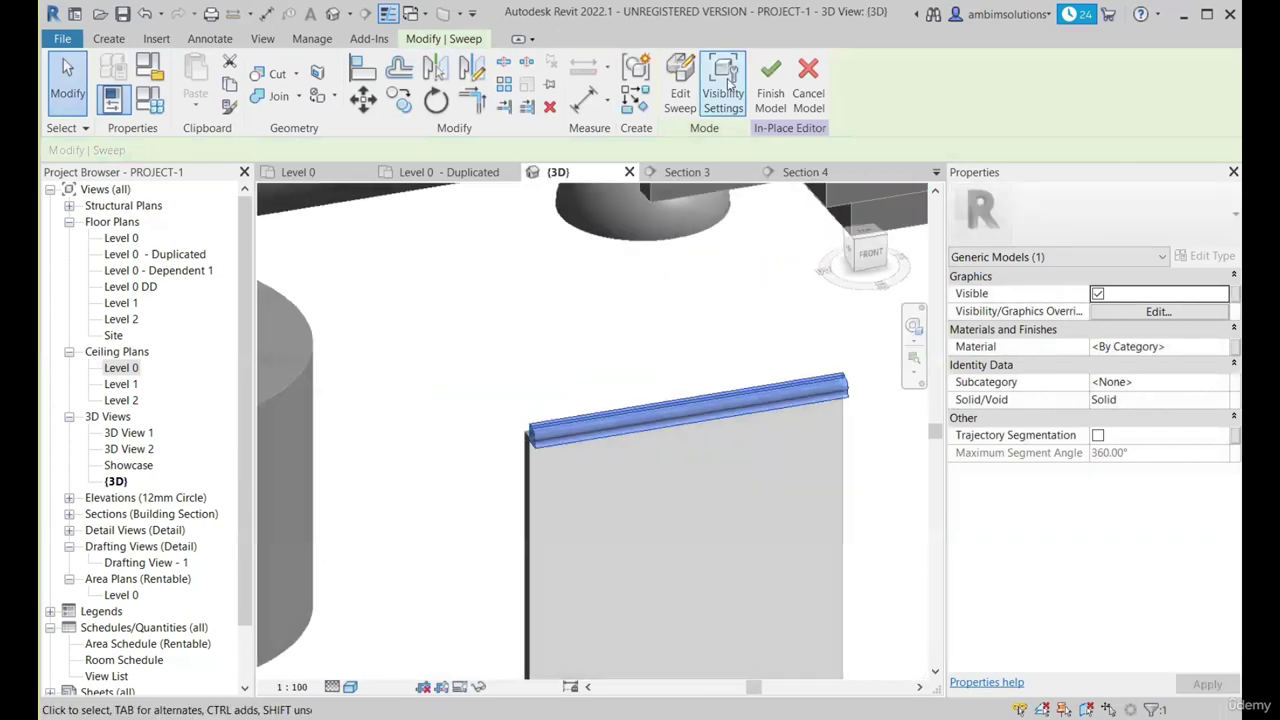
{"action": "middle_click_drag", "start_coordinate": [668, 389], "coordinate": [768, 450], "text": "shift"}
{"action": "scroll", "coordinate": [580, 490], "scroll_direction": "up", "scroll_amount": 2}
Select the wall and stretch its top up to about 2627 mm, ending at an unconnected height of about 2144 mm.
{"action": "left_click", "coordinate": [543, 500]}
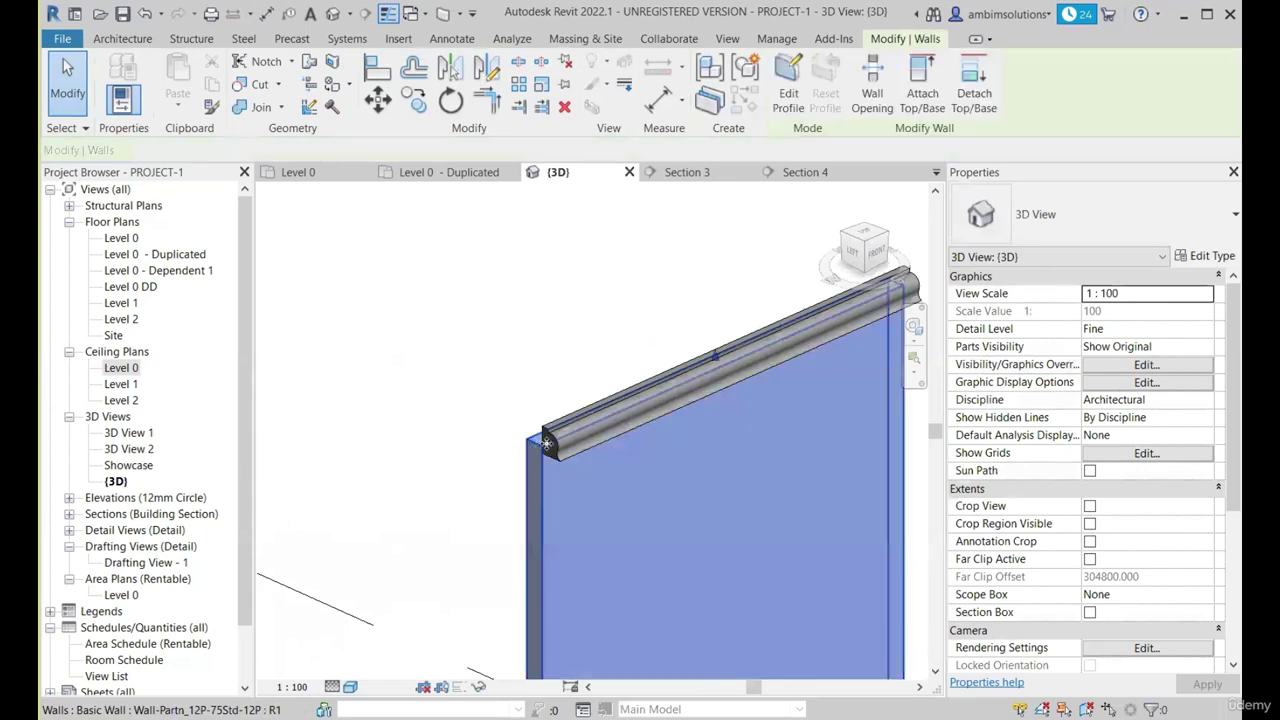
{"action": "scroll", "coordinate": [725, 365], "scroll_direction": "up", "scroll_amount": 1}
{"action": "left_click_drag", "start_coordinate": [712, 350], "coordinate": [714, 321]}
{"action": "middle_click_drag", "start_coordinate": [714, 321], "coordinate": [668, 312], "text": "shift"}
{"action": "scroll", "coordinate": [664, 307], "scroll_direction": "up", "scroll_amount": 4}
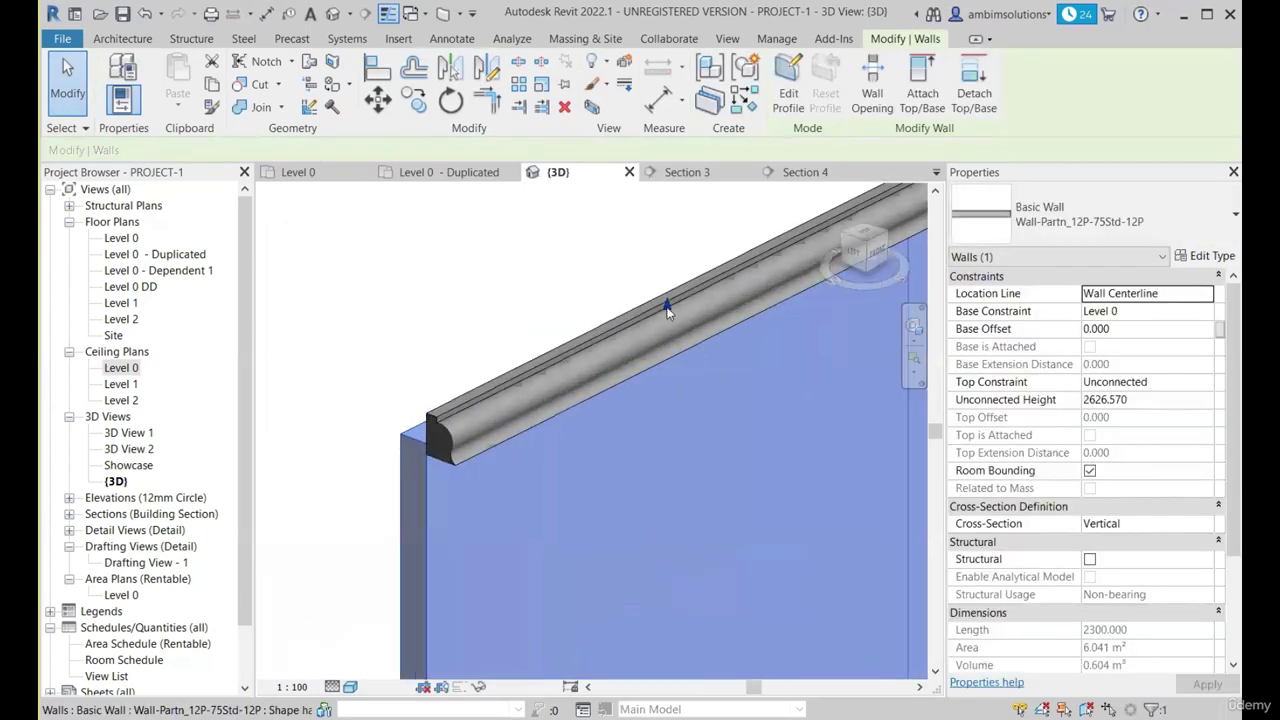
{"action": "left_click_drag", "start_coordinate": [669, 308], "coordinate": [643, 316]}
{"action": "scroll", "coordinate": [590, 342], "scroll_direction": "down", "scroll_amount": 2}
{"action": "left_click_drag", "start_coordinate": [648, 393], "coordinate": [640, 361]}
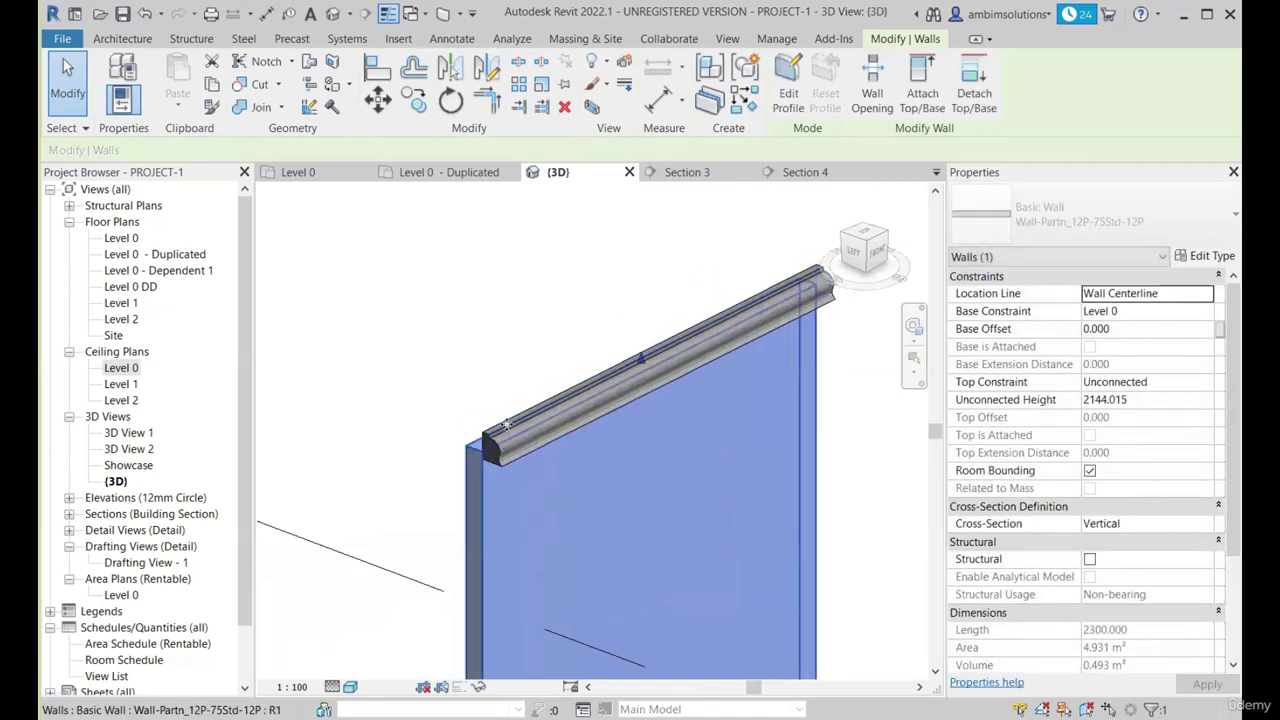
Stretch the top of the wall under the moulding up to about 2613 mm and back down to about 2518 mm.
{"action": "left_click", "coordinate": [516, 455]}
{"action": "left_click", "coordinate": [473, 518]}
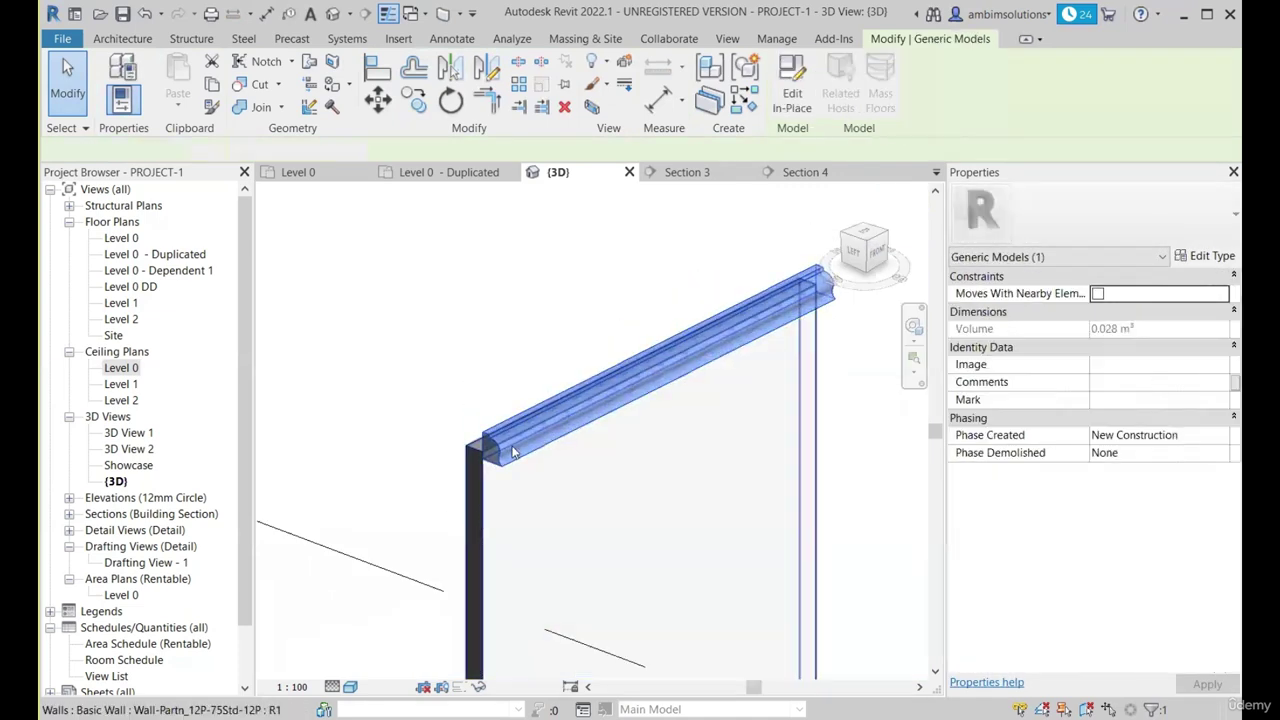
{"action": "left_click_drag", "start_coordinate": [636, 362], "coordinate": [644, 327]}
{"action": "scroll", "coordinate": [485, 424], "scroll_direction": "up", "scroll_amount": 3}
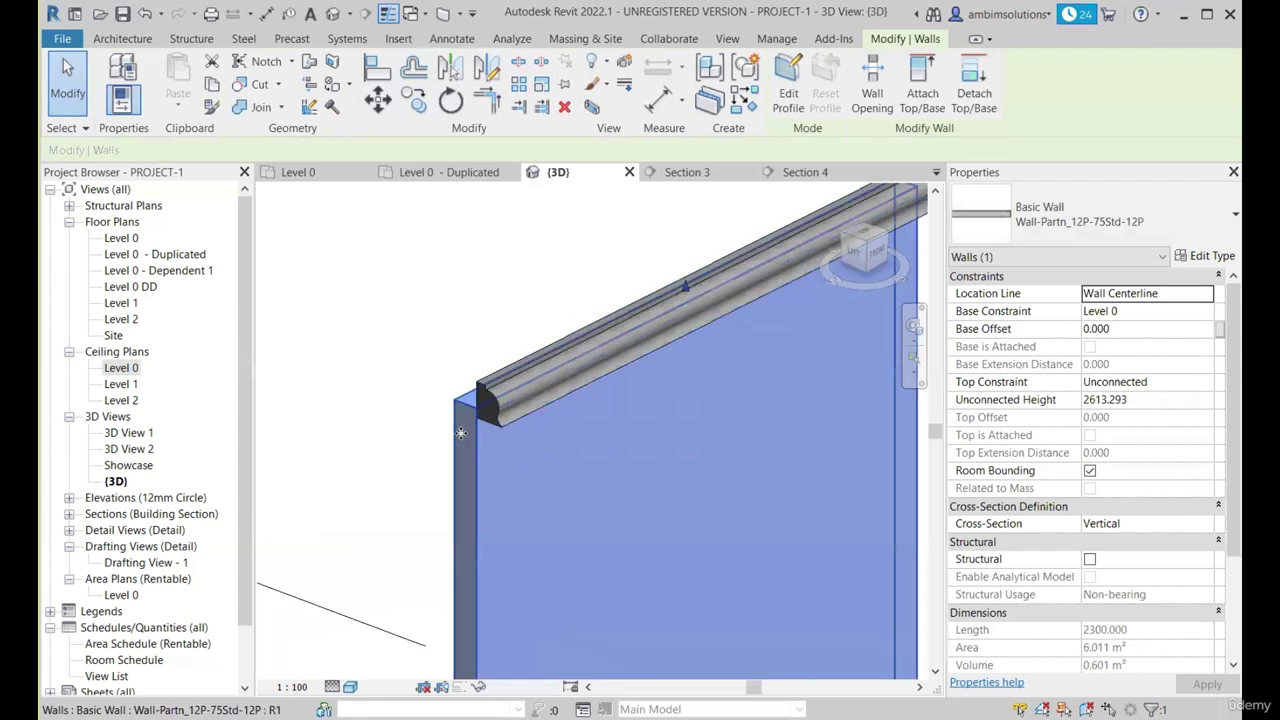
{"action": "scroll", "coordinate": [420, 422], "scroll_direction": "up", "scroll_amount": 3}
{"action": "scroll", "coordinate": [433, 418], "scroll_direction": "down", "scroll_amount": 3}
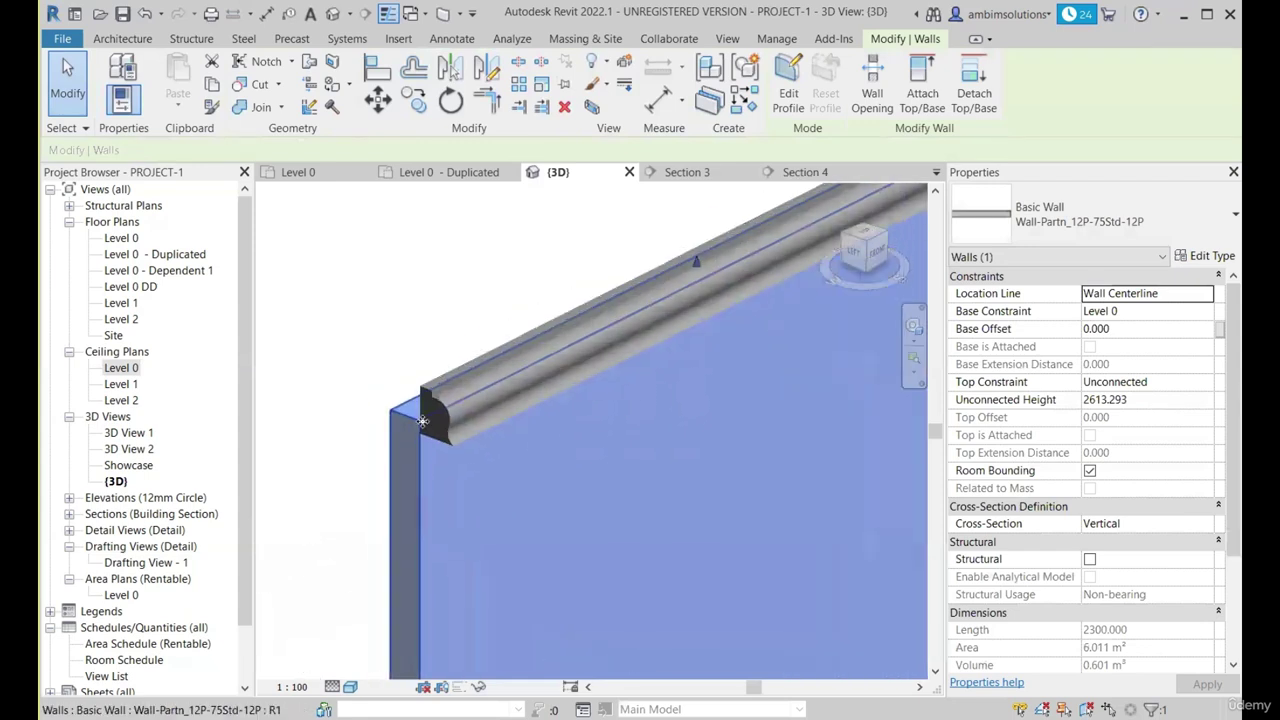
{"action": "scroll", "coordinate": [438, 422], "scroll_direction": "down", "scroll_amount": 3}
{"action": "left_click_drag", "start_coordinate": [586, 286], "coordinate": [585, 393]}
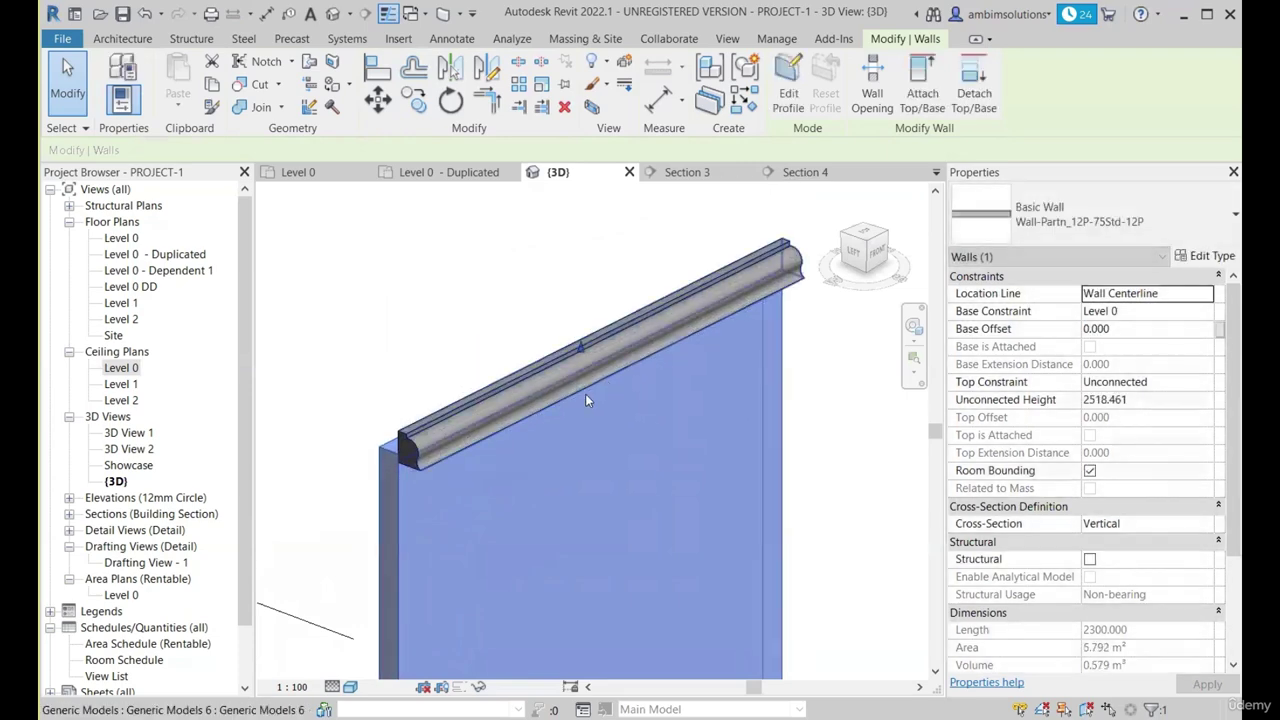
{"action": "key", "text": "Escape"}
Start a new in-place component of category Generic Models in the Level 0 - Duplicated plan, accepting the default name.
{"action": "scroll", "coordinate": [583, 394], "scroll_direction": "down", "scroll_amount": 5}
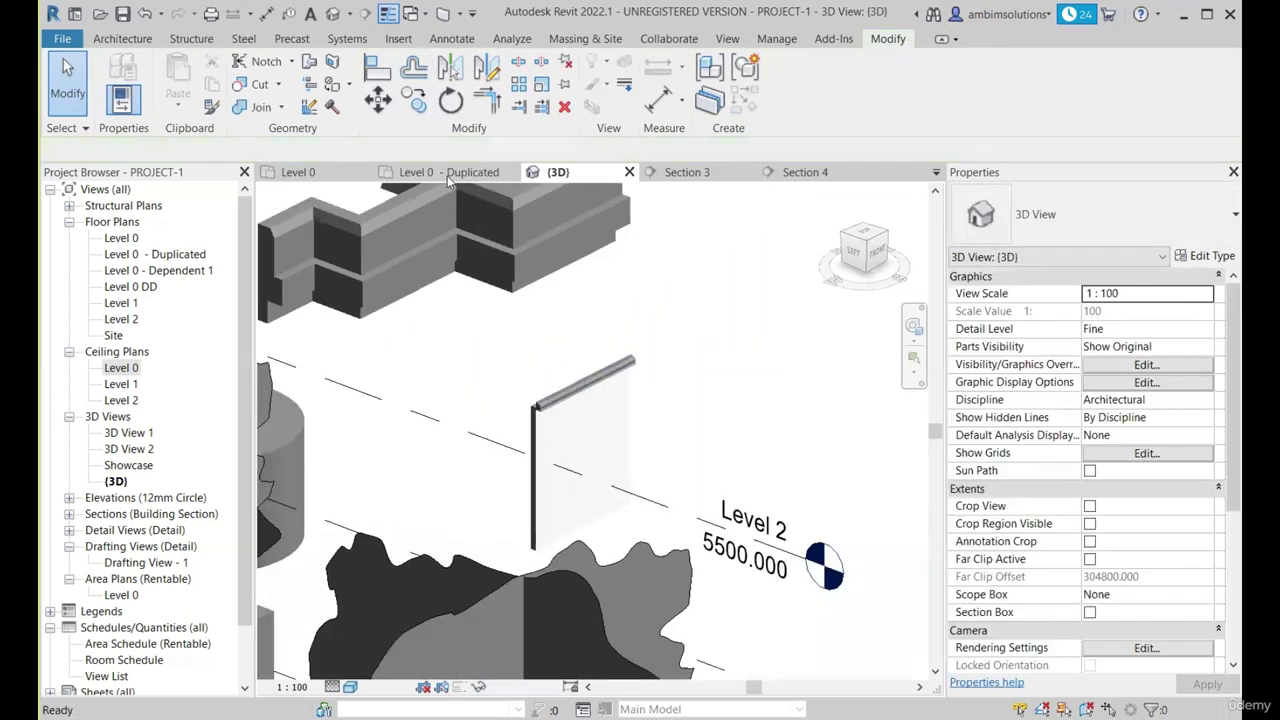
{"action": "left_click", "coordinate": [427, 175]}
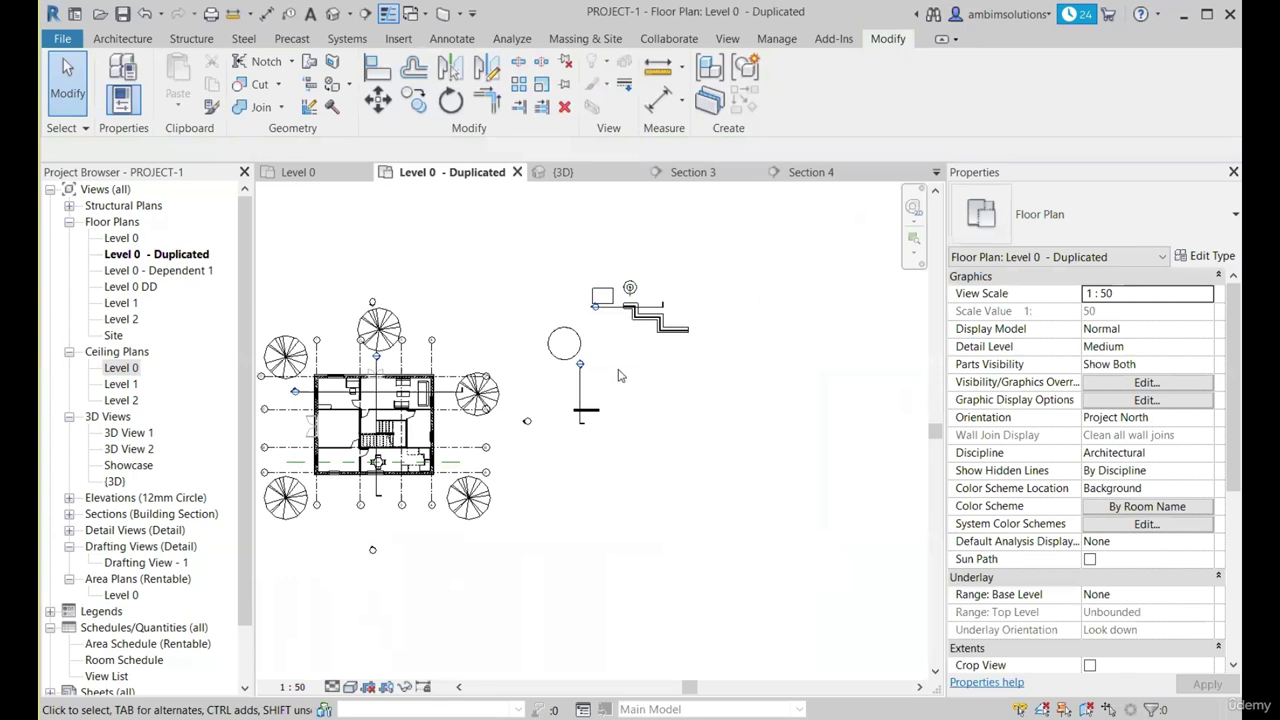
{"action": "scroll", "coordinate": [618, 376], "scroll_direction": "up", "scroll_amount": 2}
{"action": "left_click", "coordinate": [158, 44]}
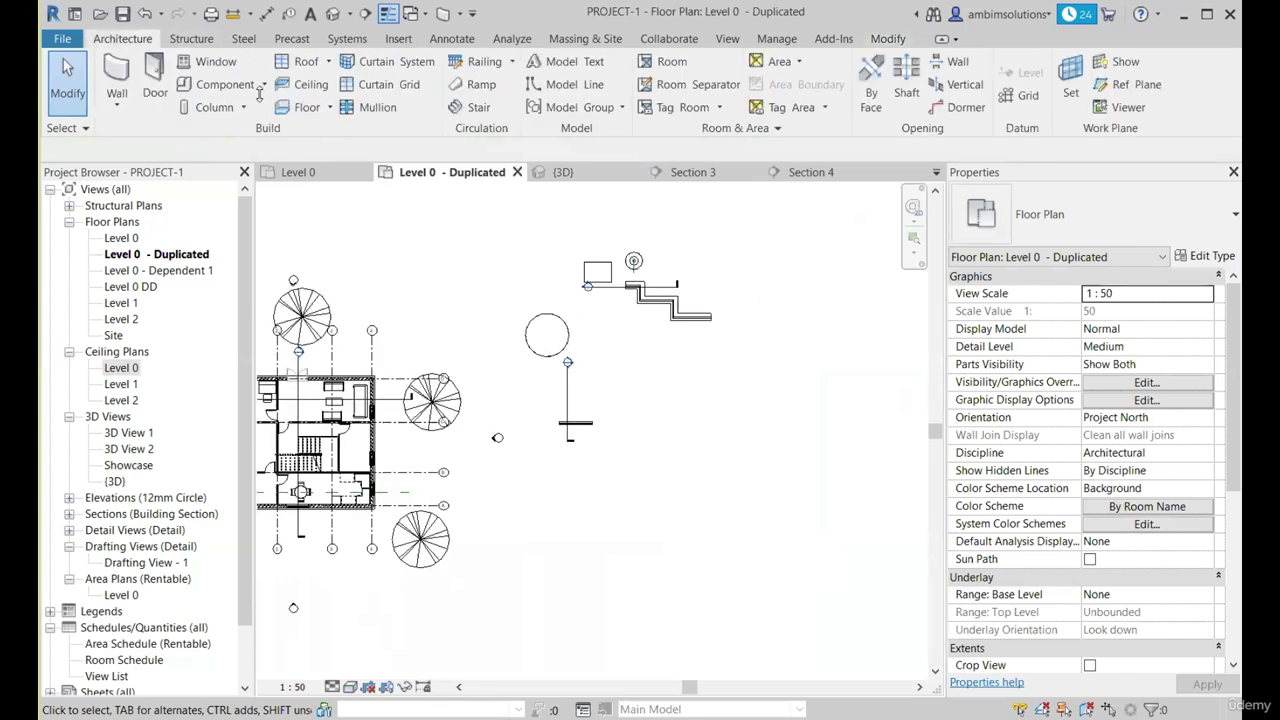
{"action": "left_click", "coordinate": [264, 84]}
{"action": "left_click", "coordinate": [257, 151]}
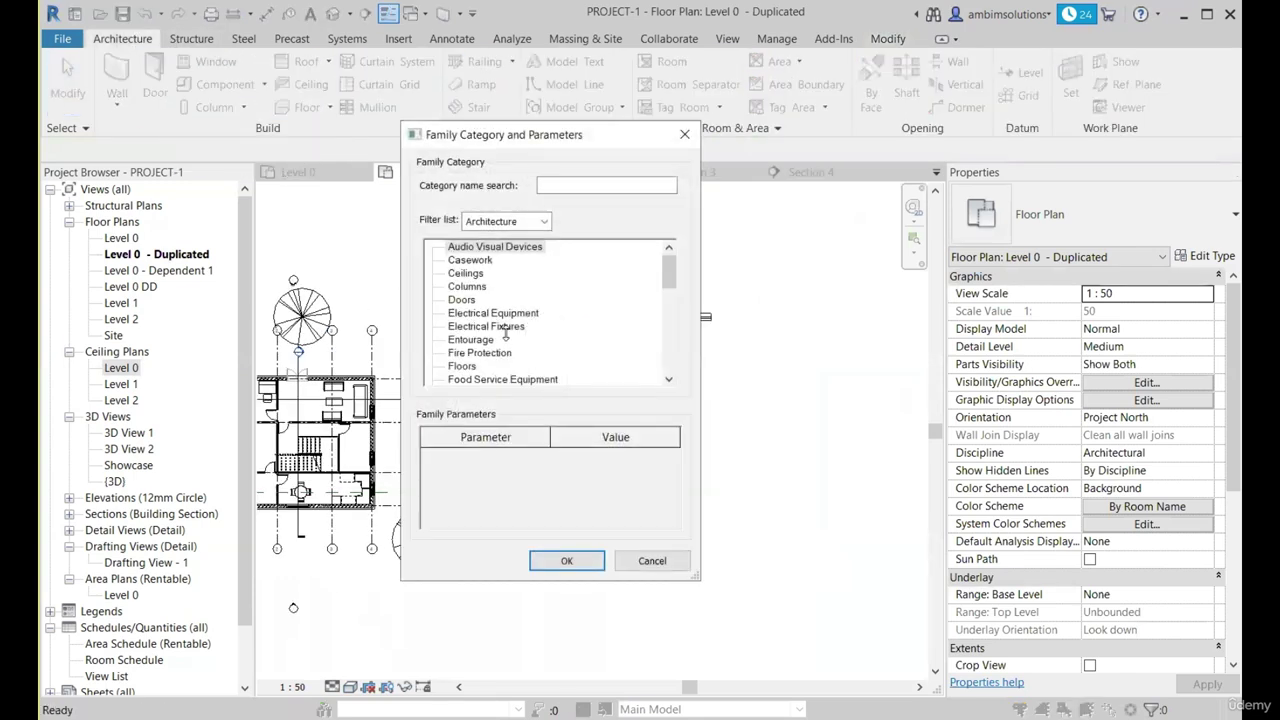
{"action": "scroll", "coordinate": [490, 360], "scroll_direction": "down", "scroll_amount": 1}
{"action": "left_click", "coordinate": [563, 558]}
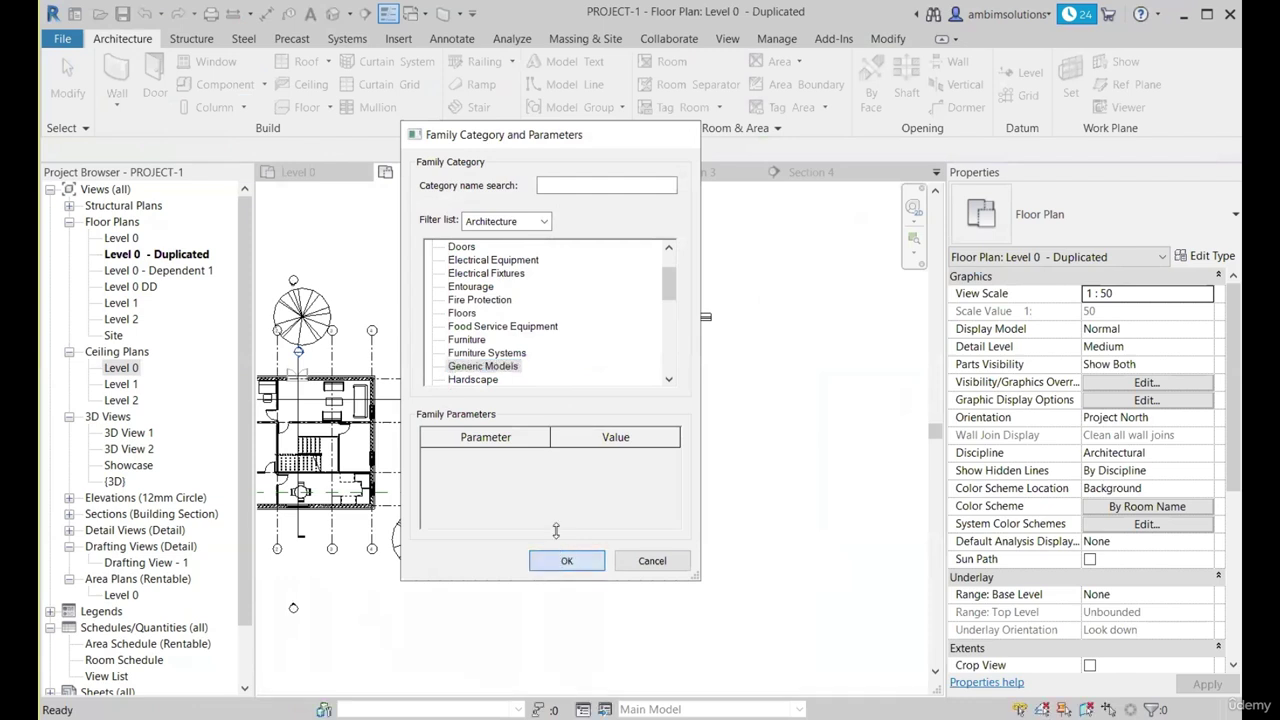
{"action": "left_click", "coordinate": [643, 402]}
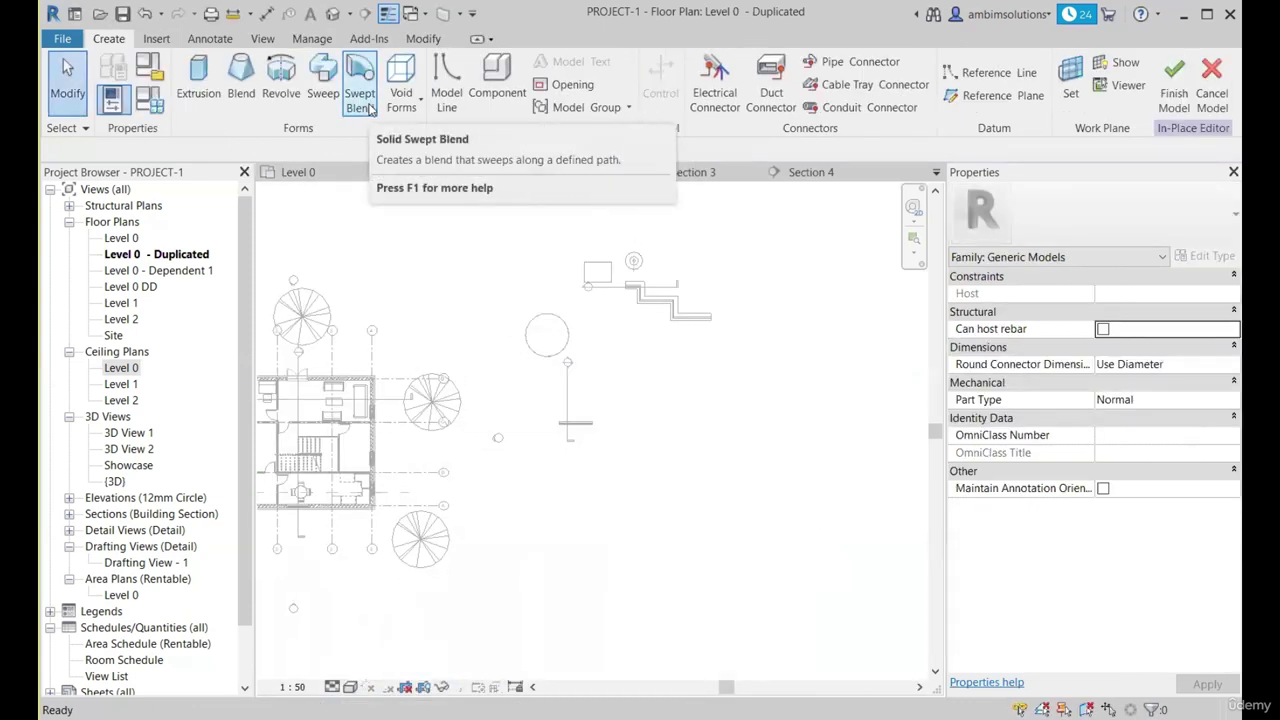
Start a Swept Blend, sketch a horizontal path line about 600 mm long above the wall in plan, and accept the path.
{"action": "scroll", "coordinate": [632, 430], "scroll_direction": "up", "scroll_amount": 1}
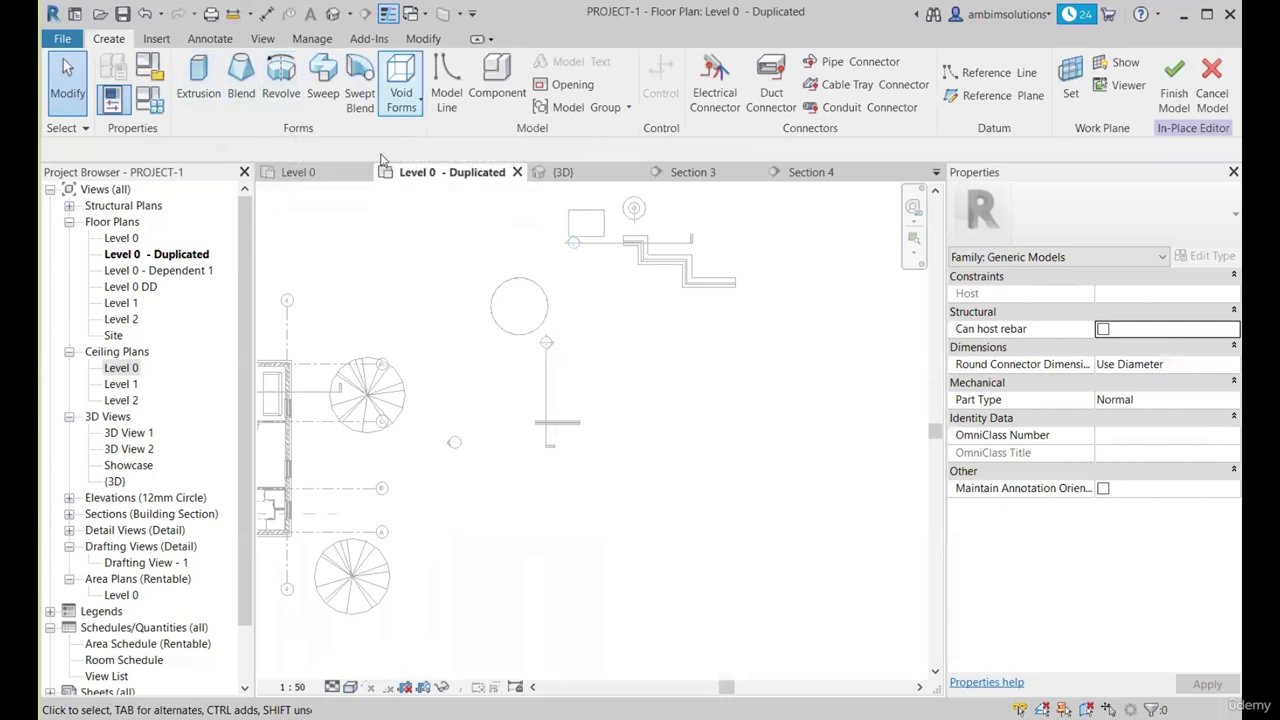
{"action": "scroll", "coordinate": [666, 345], "scroll_direction": "up", "scroll_amount": 2}
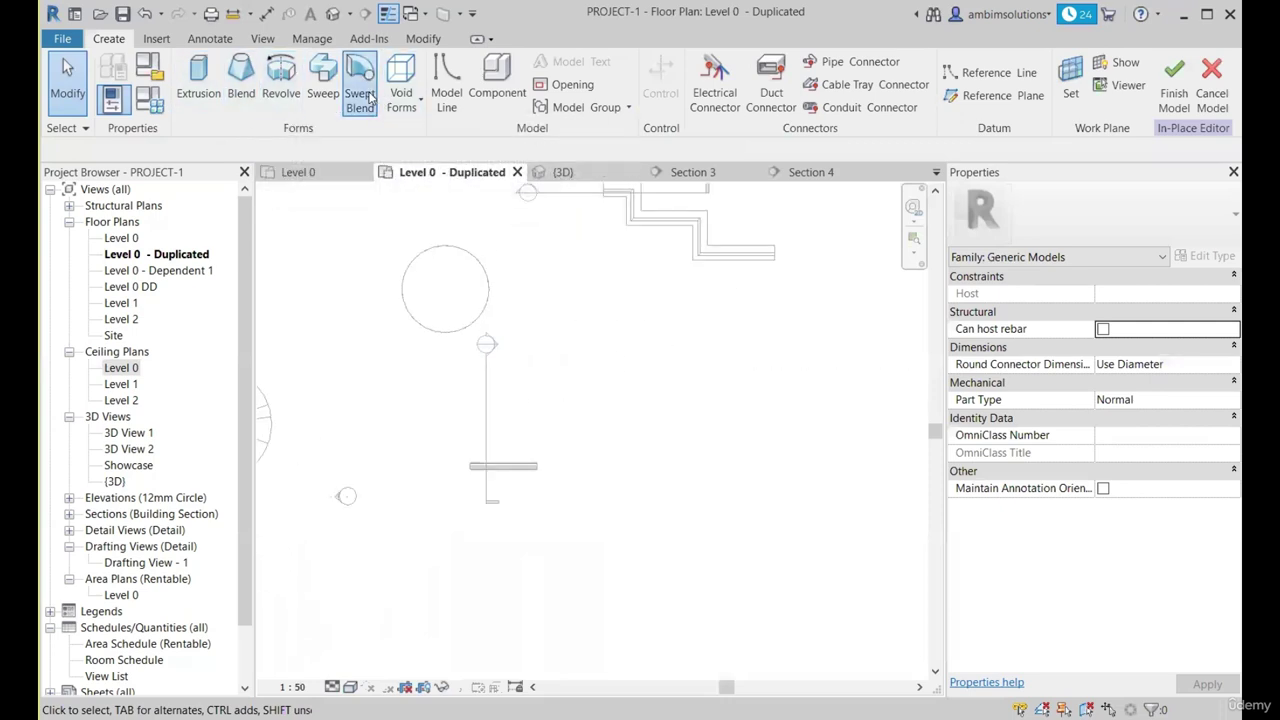
{"action": "left_click", "coordinate": [362, 95]}
{"action": "left_click", "coordinate": [752, 70]}
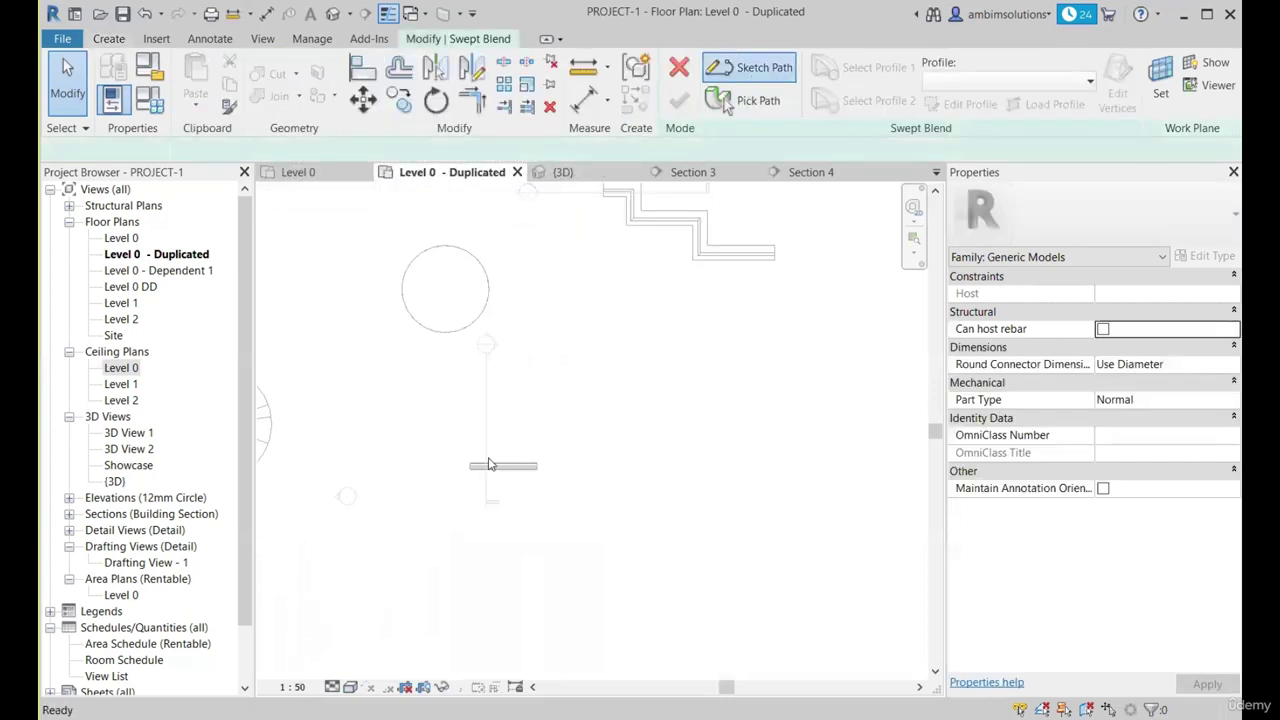
{"action": "scroll", "coordinate": [520, 408], "scroll_direction": "up", "scroll_amount": 2}
{"action": "scroll", "coordinate": [493, 346], "scroll_direction": "up", "scroll_amount": 1}
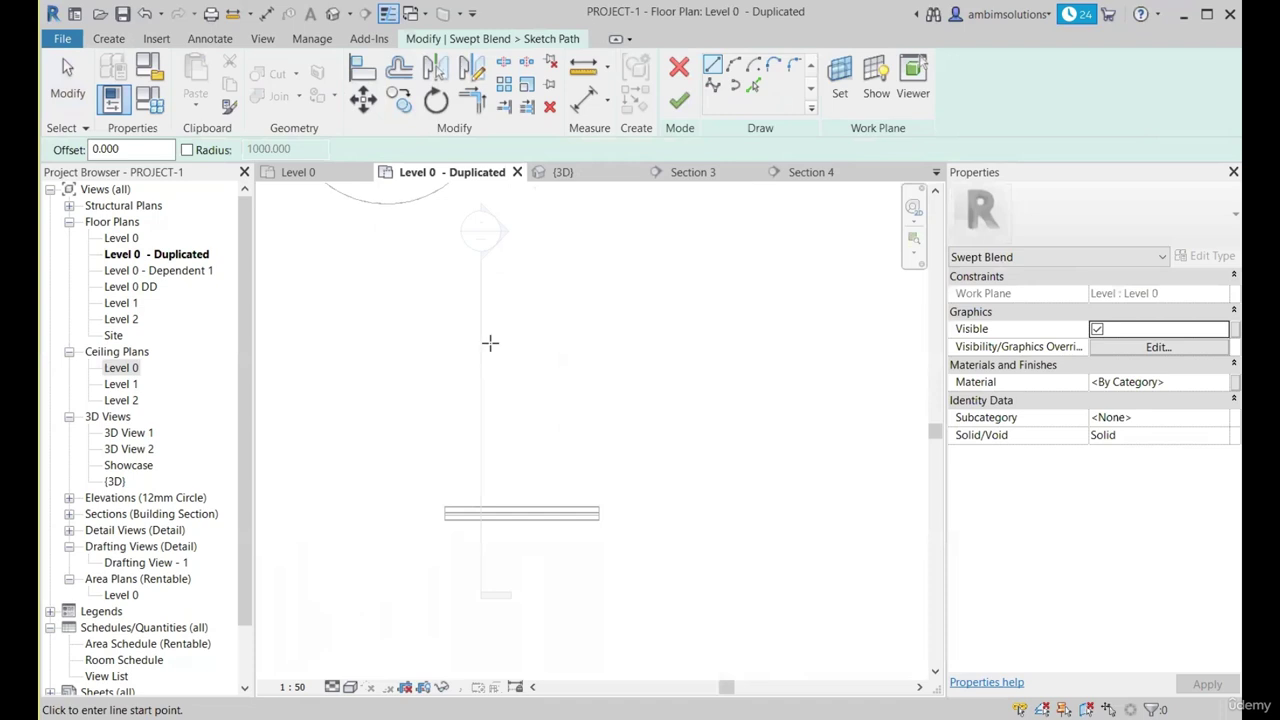
{"action": "left_click", "coordinate": [490, 343]}
{"action": "left_click", "coordinate": [531, 343]}
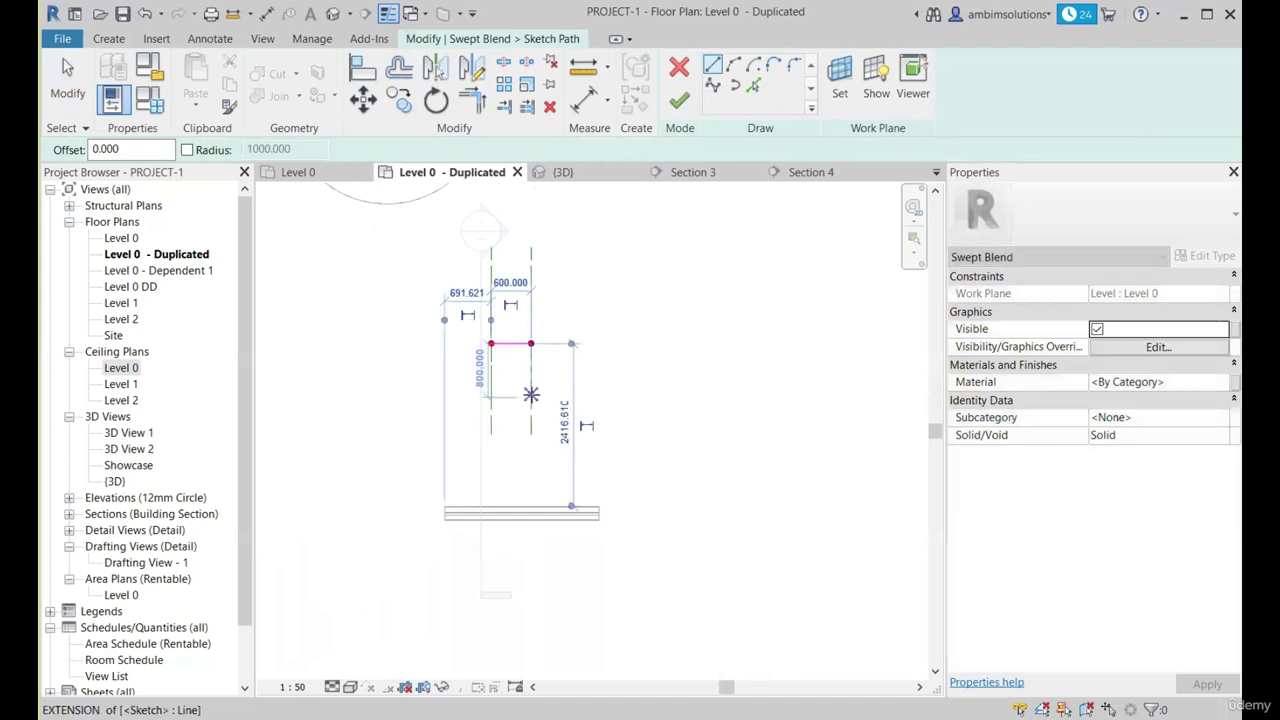
{"action": "scroll", "coordinate": [529, 430], "scroll_direction": "up", "scroll_amount": 1}
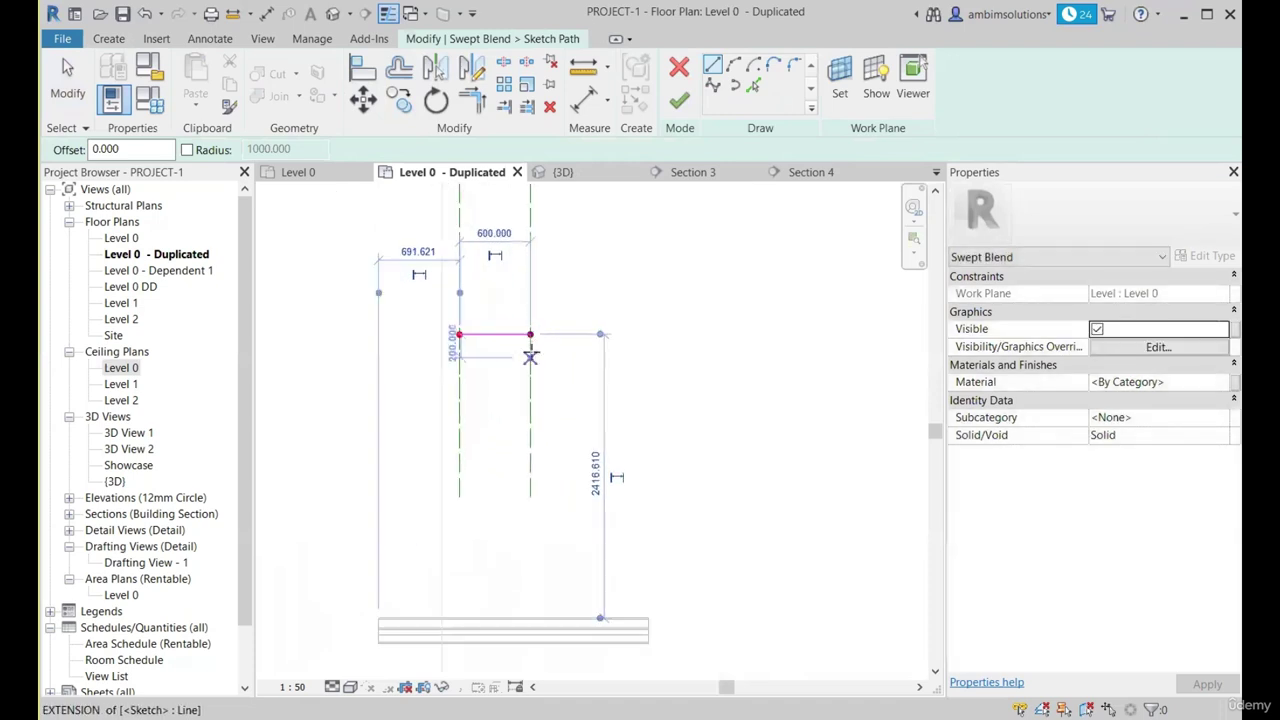
{"action": "scroll", "coordinate": [505, 345], "scroll_direction": "up", "scroll_amount": 3}
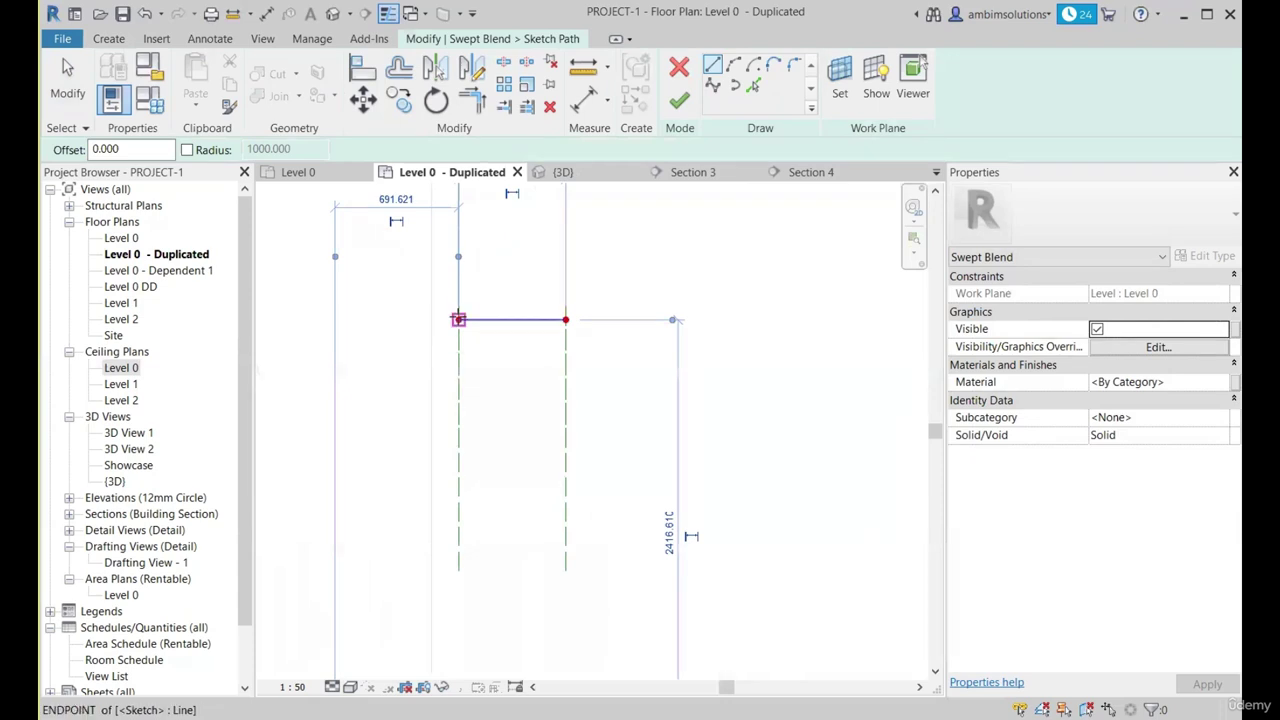
{"action": "scroll", "coordinate": [566, 411], "scroll_direction": "down", "scroll_amount": 2}
{"action": "key", "text": "Escape"}
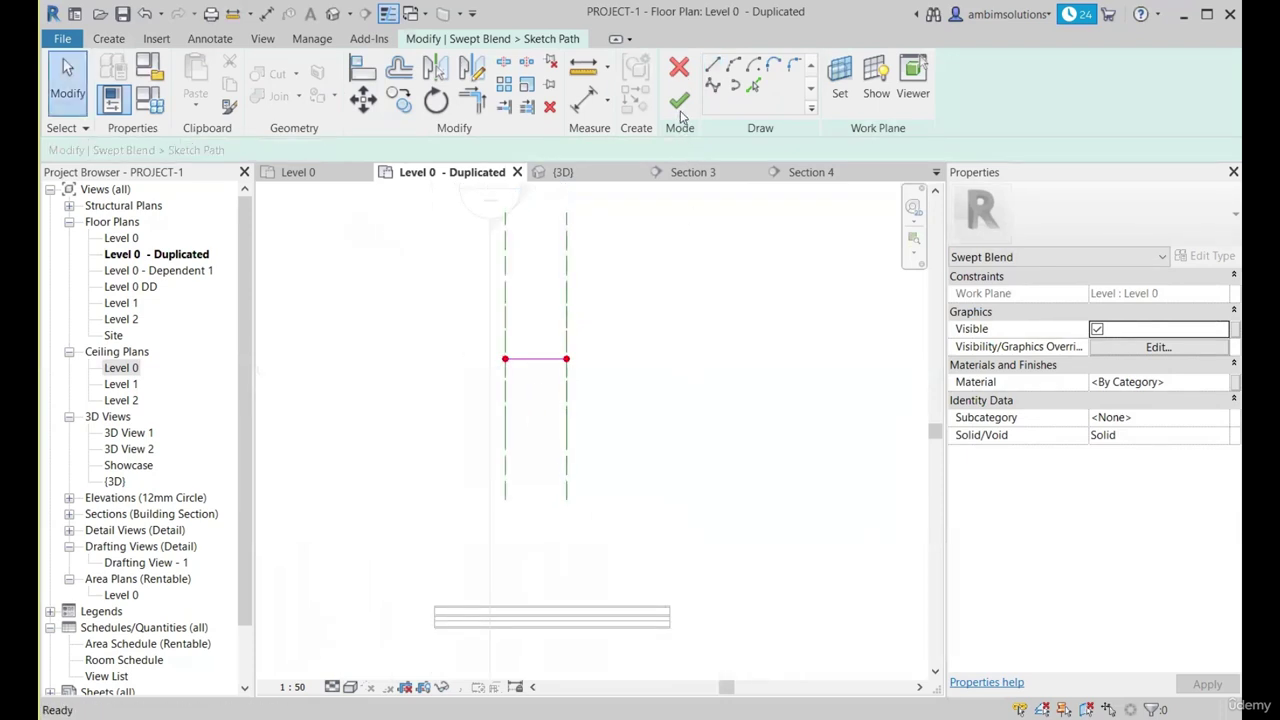
{"action": "left_click", "coordinate": [680, 103]}
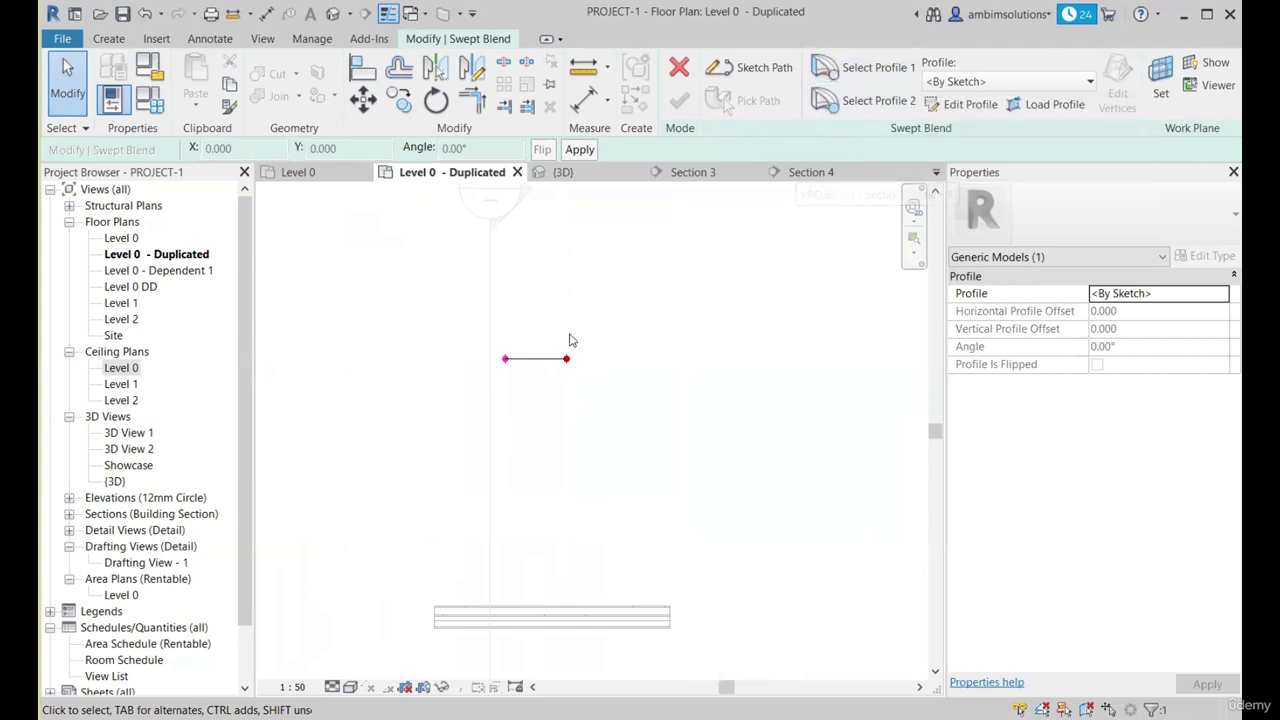
Alternate between Profile 1 and Profile 2 to examine which end of the path each profile belongs to.
{"action": "left_click", "coordinate": [858, 100]}
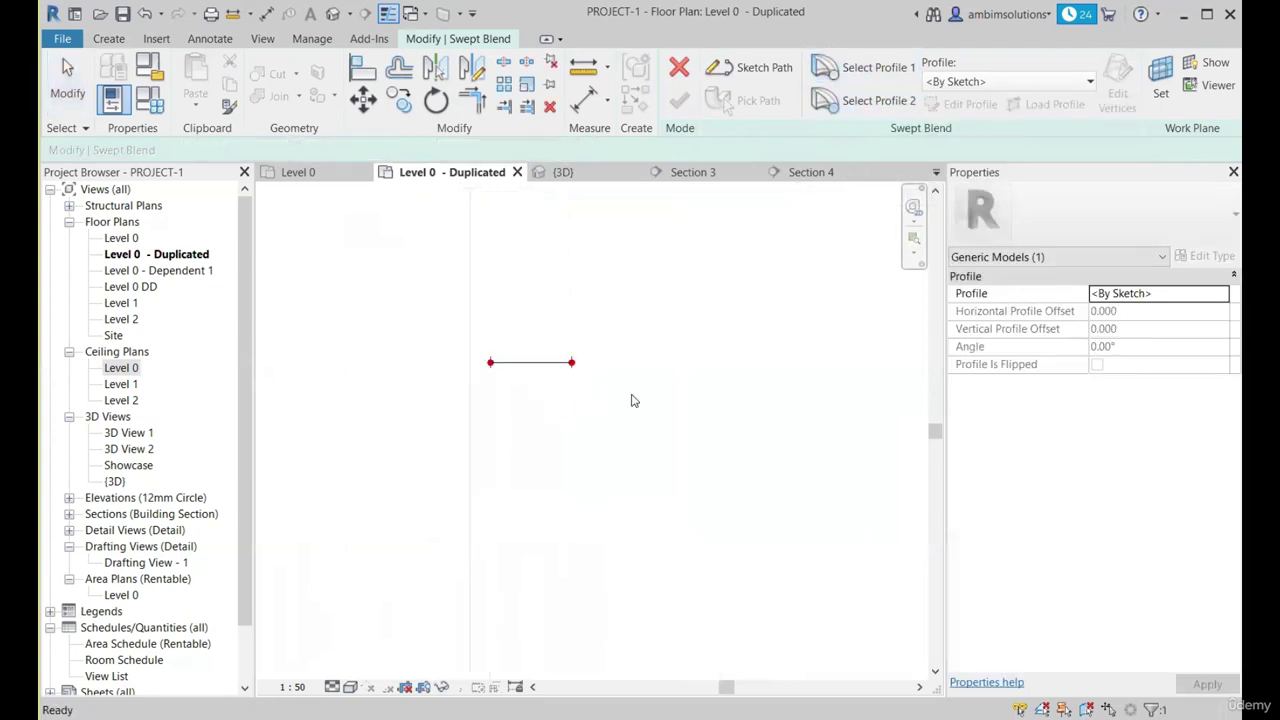
{"action": "left_click", "coordinate": [864, 68]}
{"action": "left_click", "coordinate": [866, 102]}
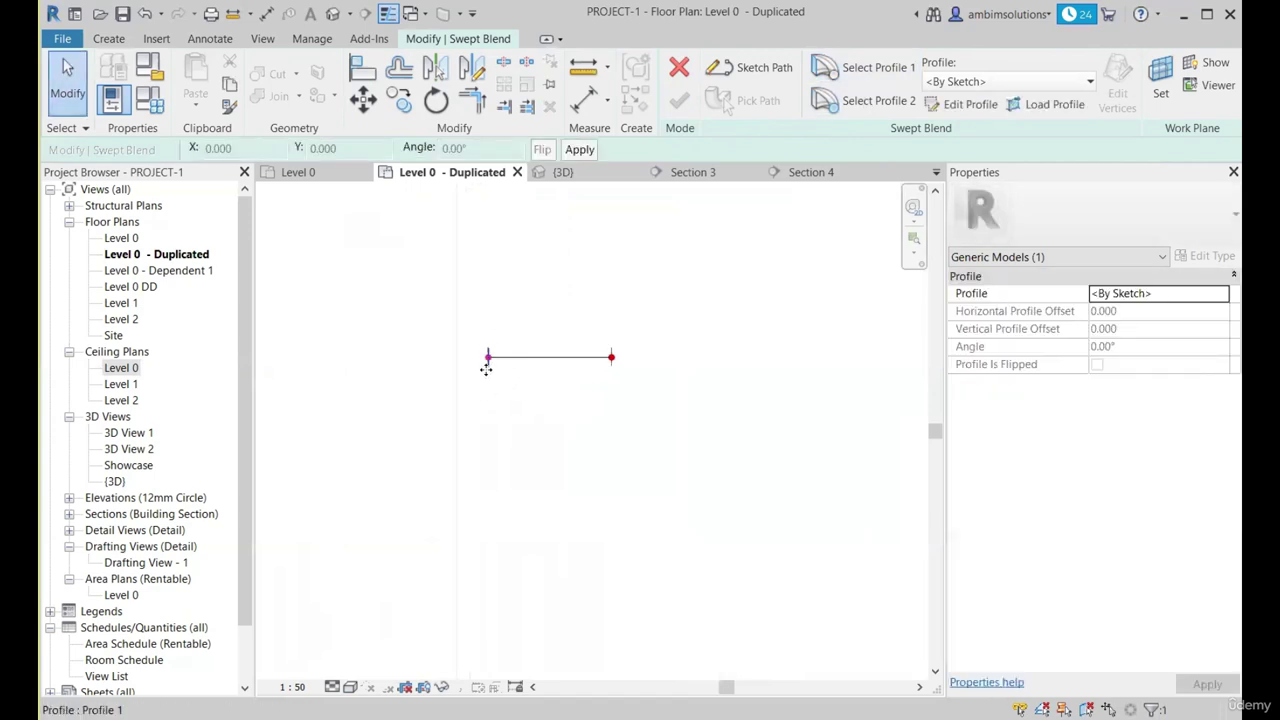
{"action": "scroll", "coordinate": [485, 370], "scroll_direction": "down", "scroll_amount": 1}
{"action": "left_click", "coordinate": [872, 106]}
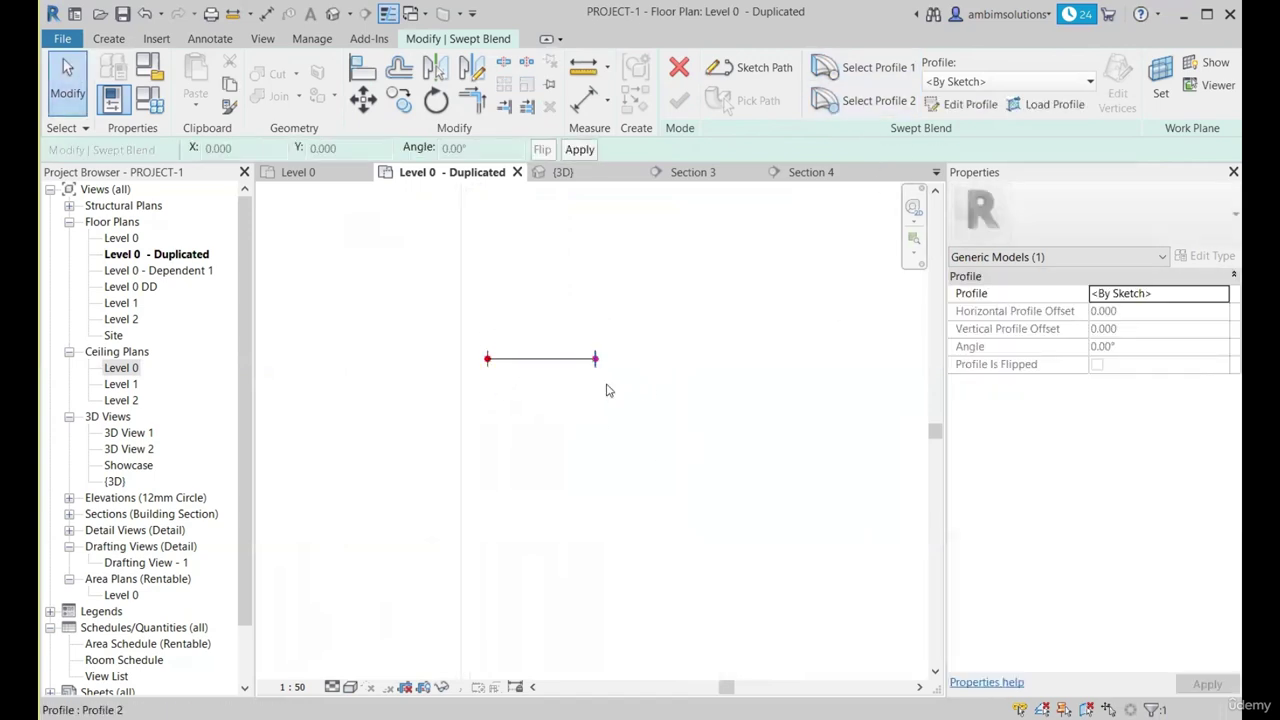
{"action": "left_click", "coordinate": [584, 430]}
{"action": "scroll", "coordinate": [540, 425], "scroll_direction": "down", "scroll_amount": 2}
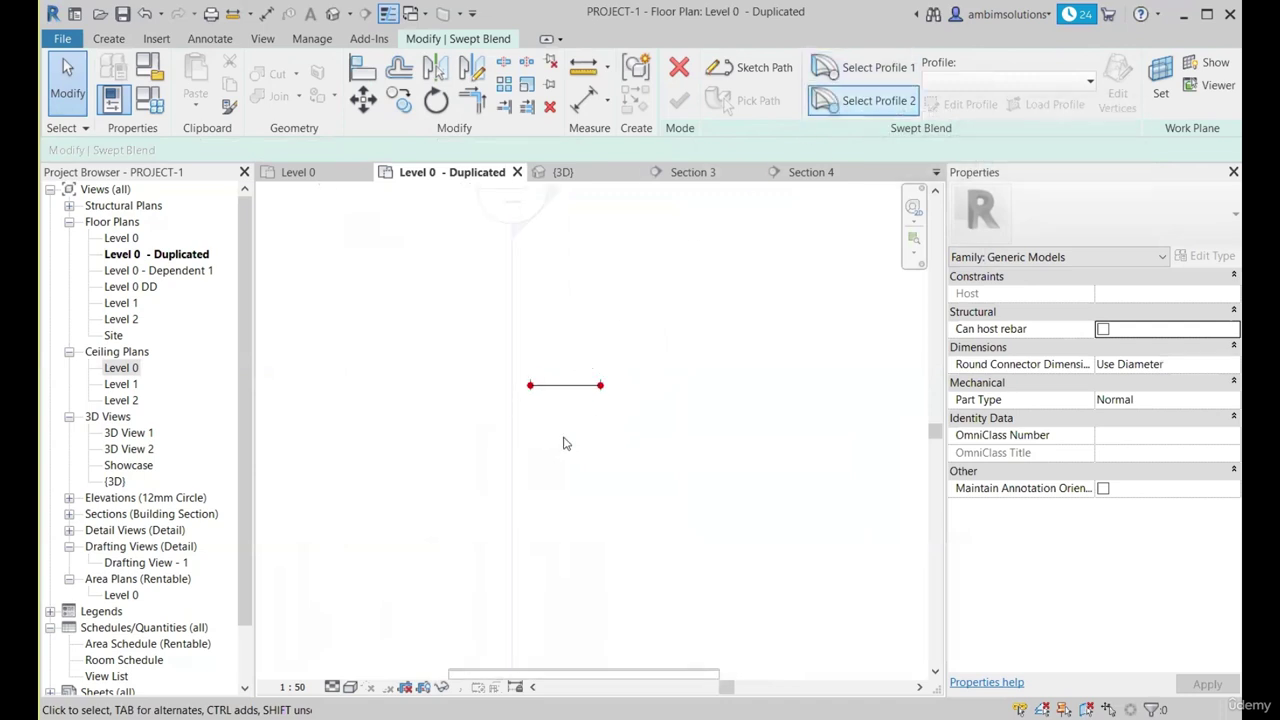
{"action": "left_click", "coordinate": [856, 78]}
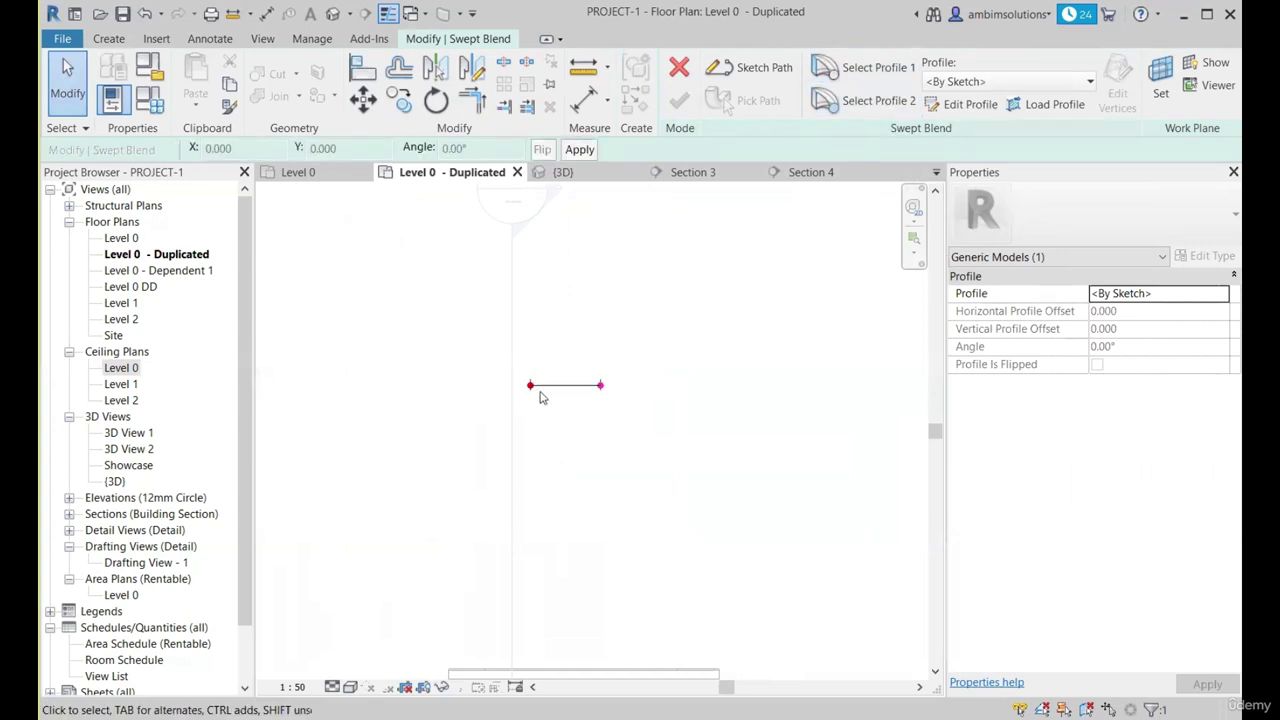
{"action": "left_click", "coordinate": [684, 379]}
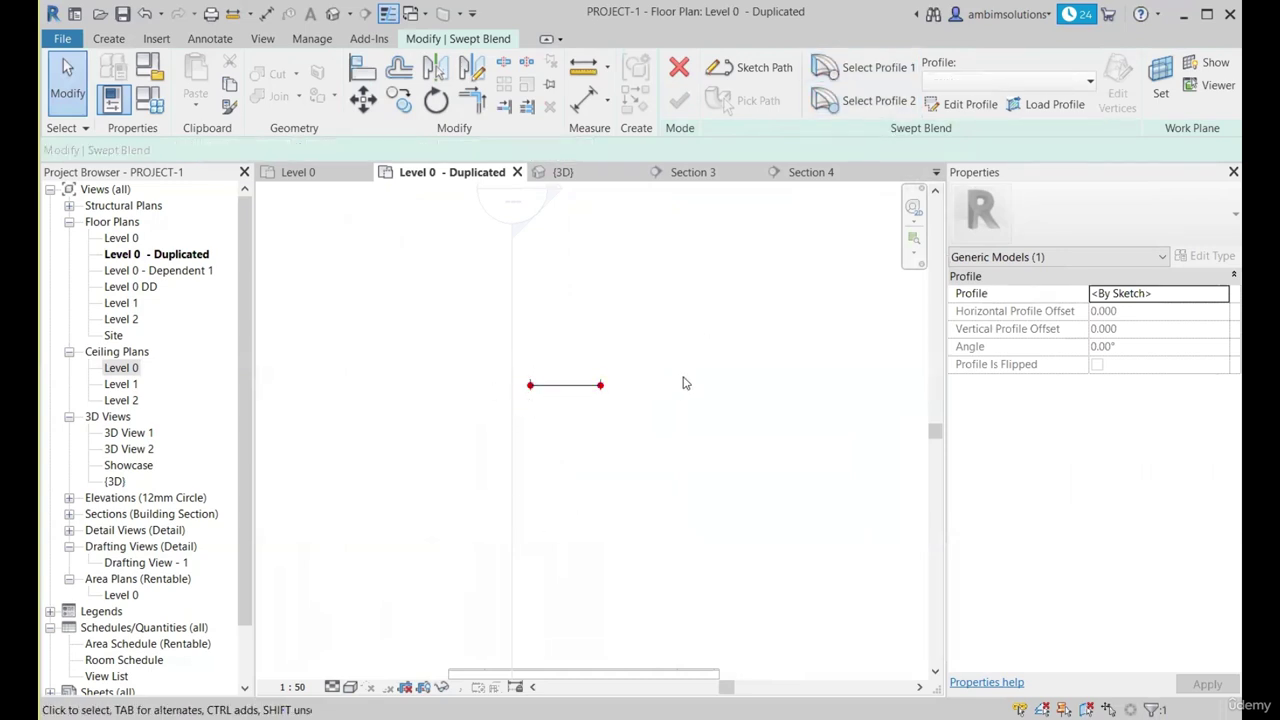
Select Profile 1 of the swept blend and open its sketch for editing in the Section 4 view.
{"action": "left_click", "coordinate": [862, 67]}
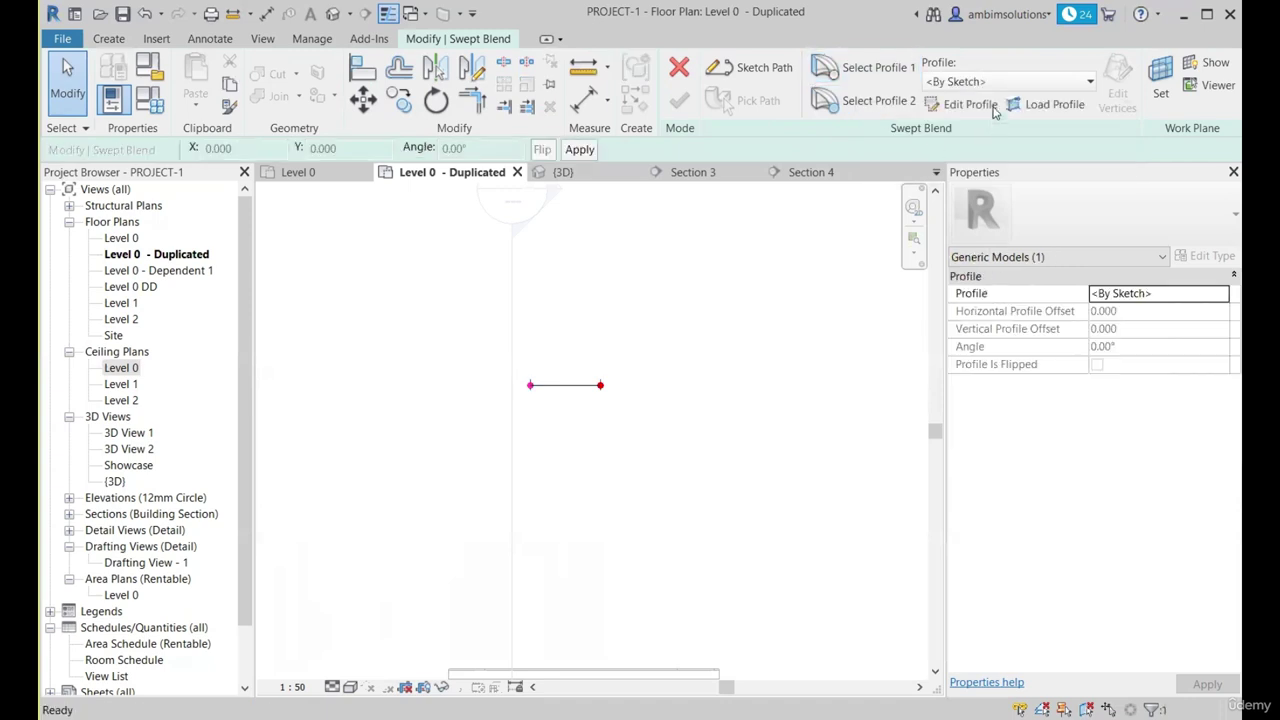
{"action": "left_click", "coordinate": [968, 105]}
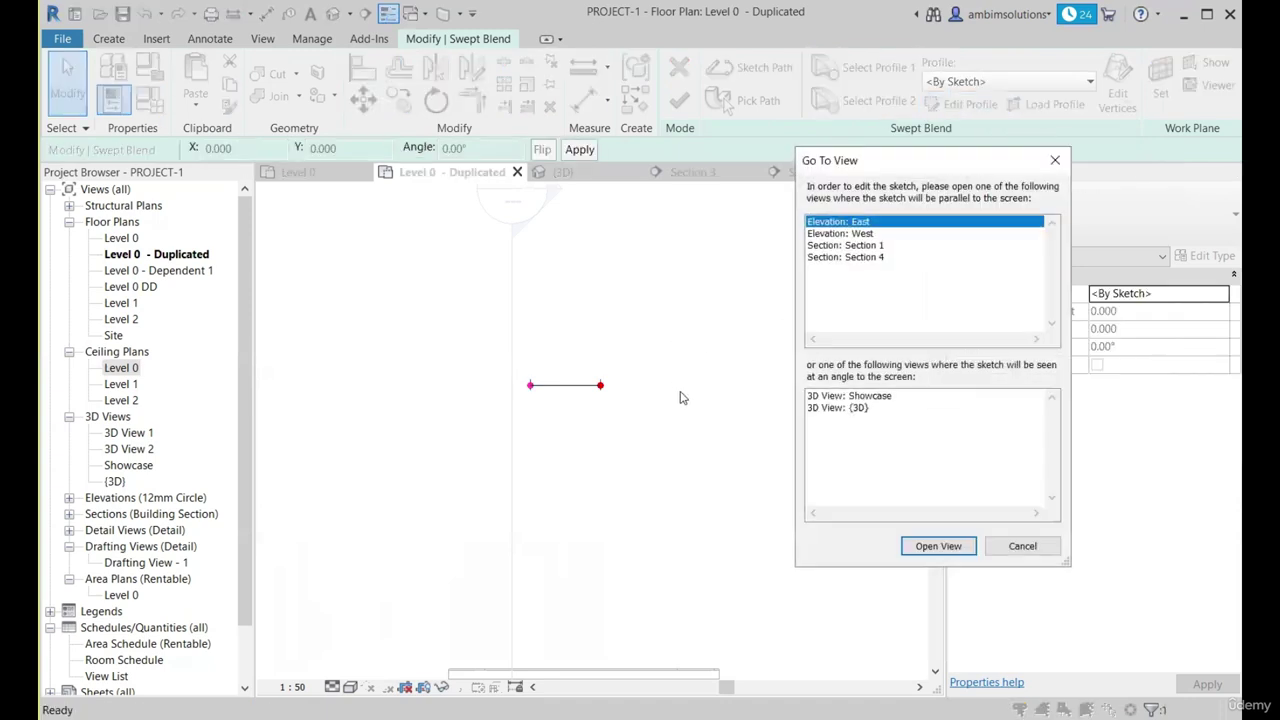
{"action": "left_click", "coordinate": [853, 258]}
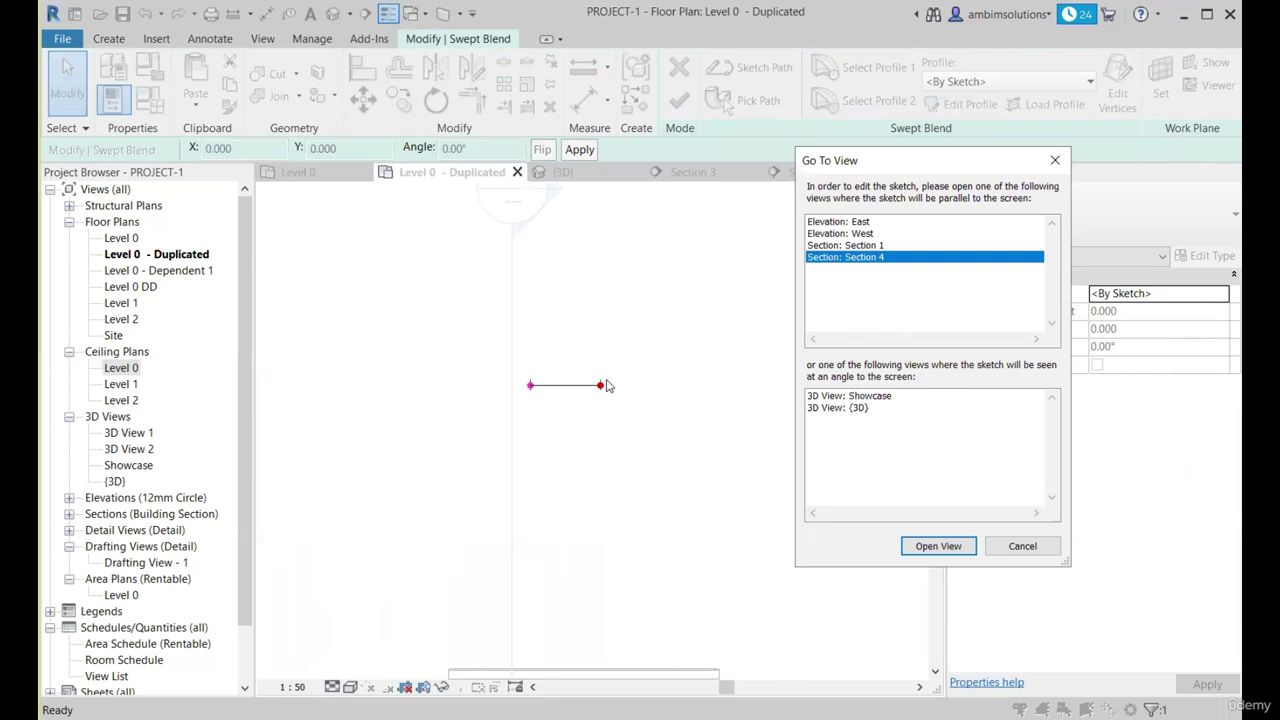
{"action": "left_click", "coordinate": [938, 546]}
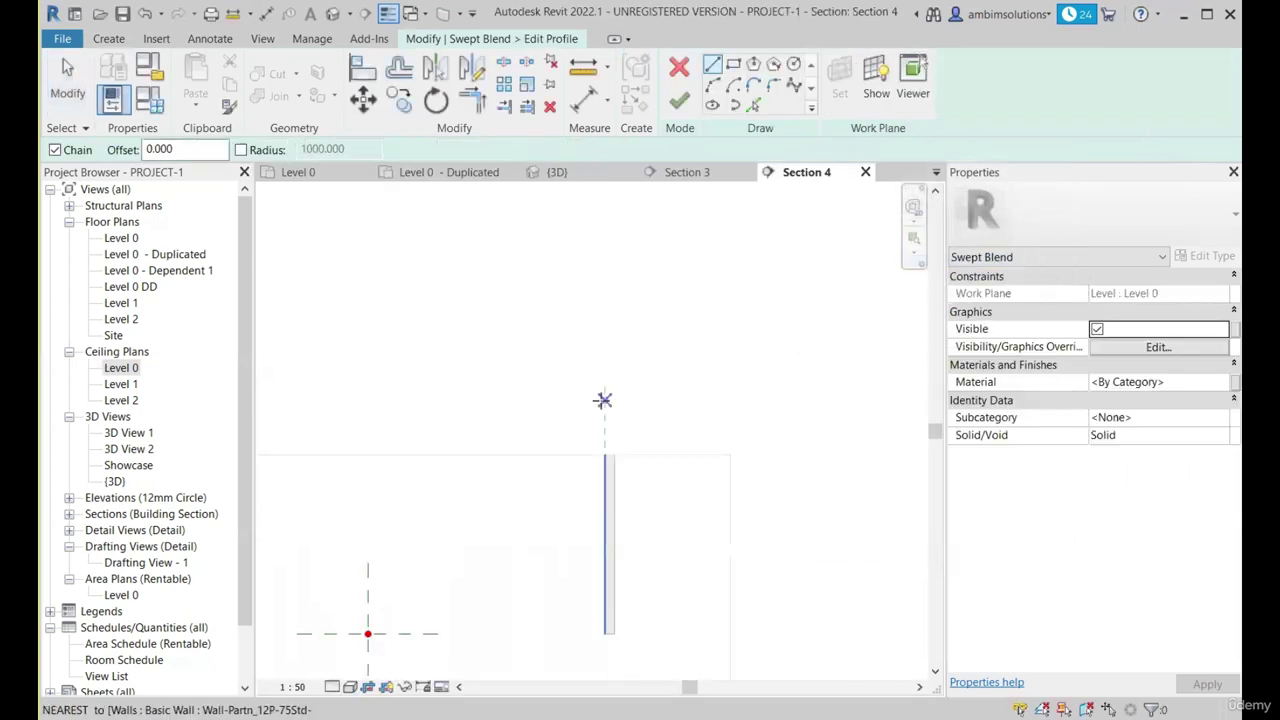
Sketch a rectangle for Profile 1 with its lower-left corner on the path's start point, and accept the profile.
{"action": "scroll", "coordinate": [430, 530], "scroll_direction": "up", "scroll_amount": 5}
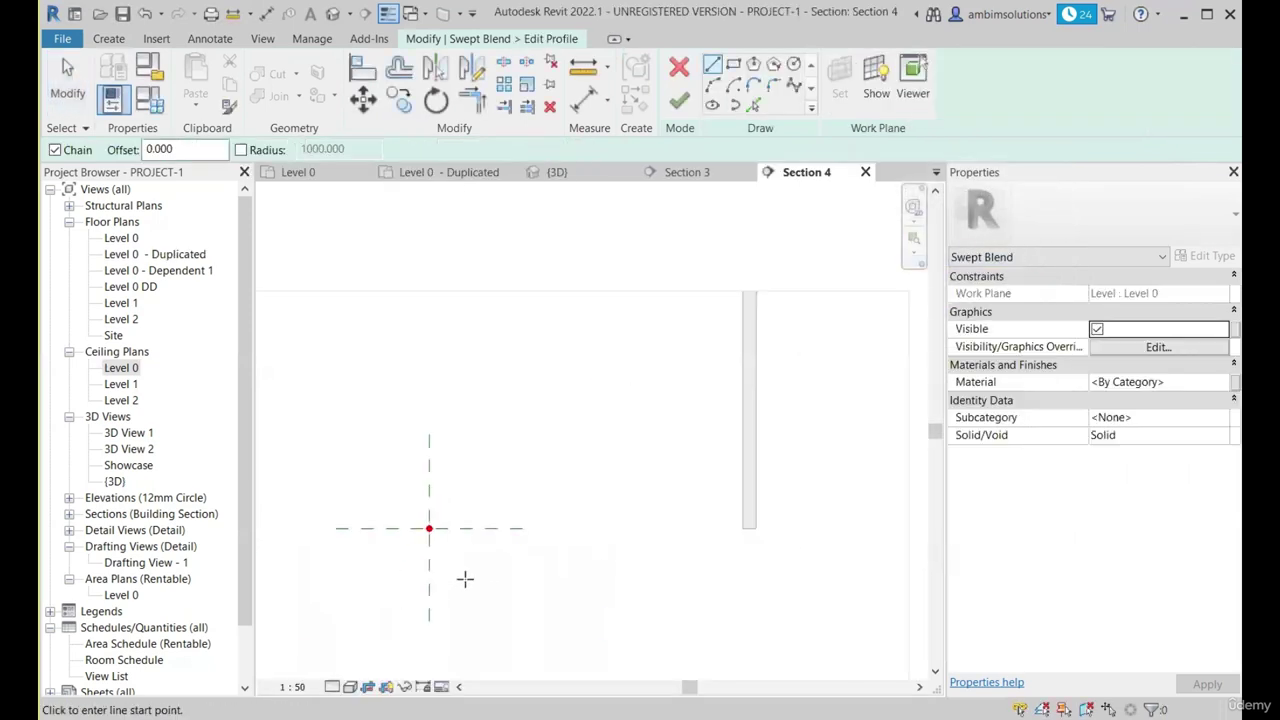
{"action": "left_click", "coordinate": [733, 64]}
{"action": "left_click", "coordinate": [580, 500]}
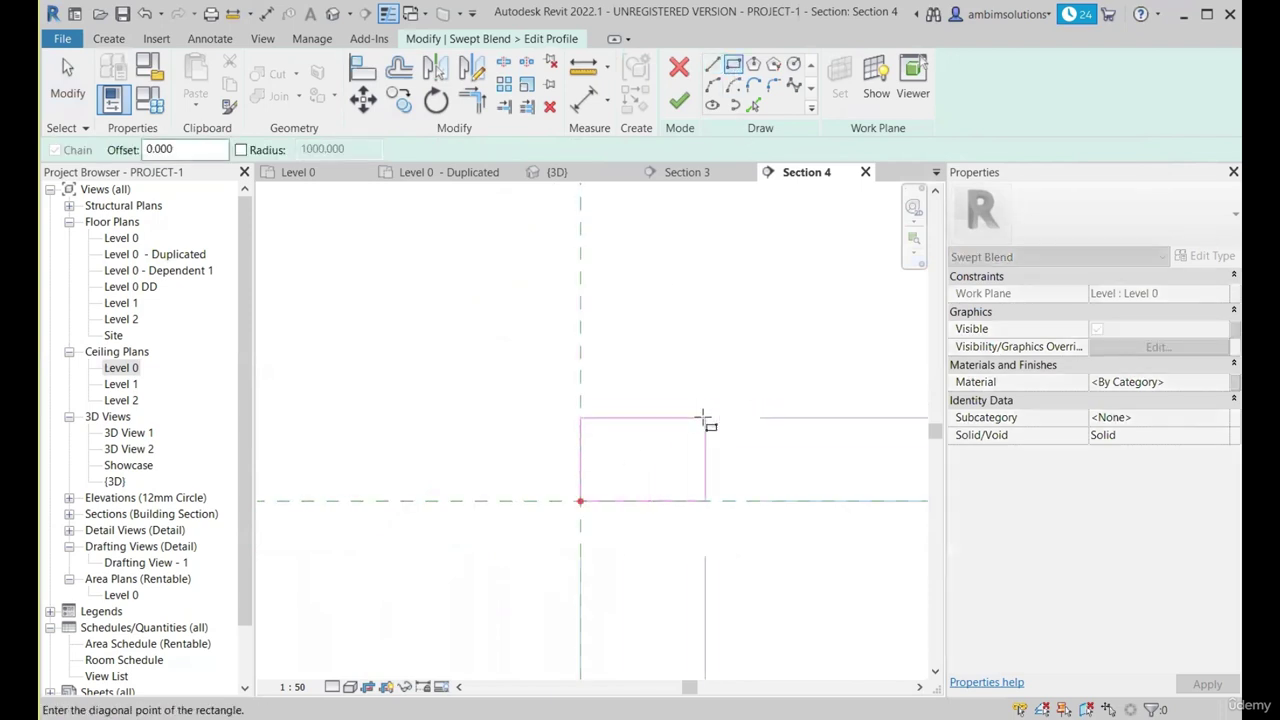
{"action": "left_click", "coordinate": [705, 418]}
{"action": "key", "text": "Escape"}
{"action": "key", "text": "Escape"}
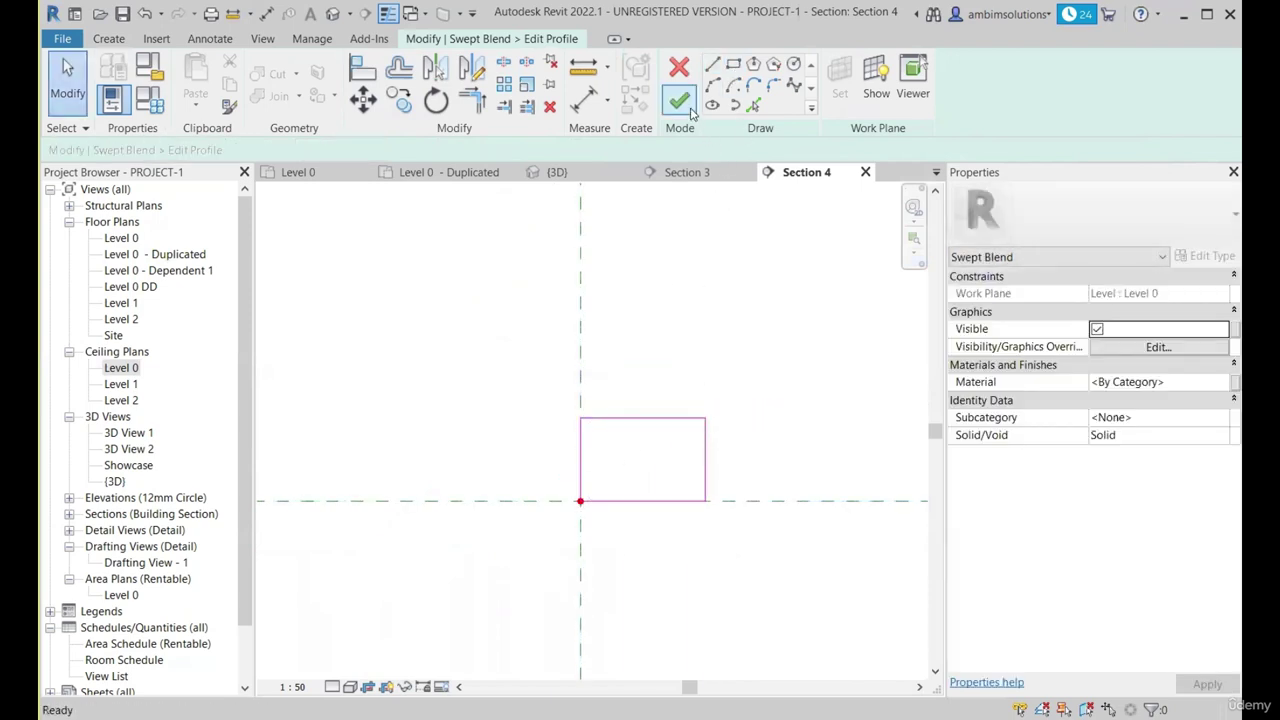
{"action": "scroll", "coordinate": [660, 386], "scroll_direction": "down", "scroll_amount": 2}
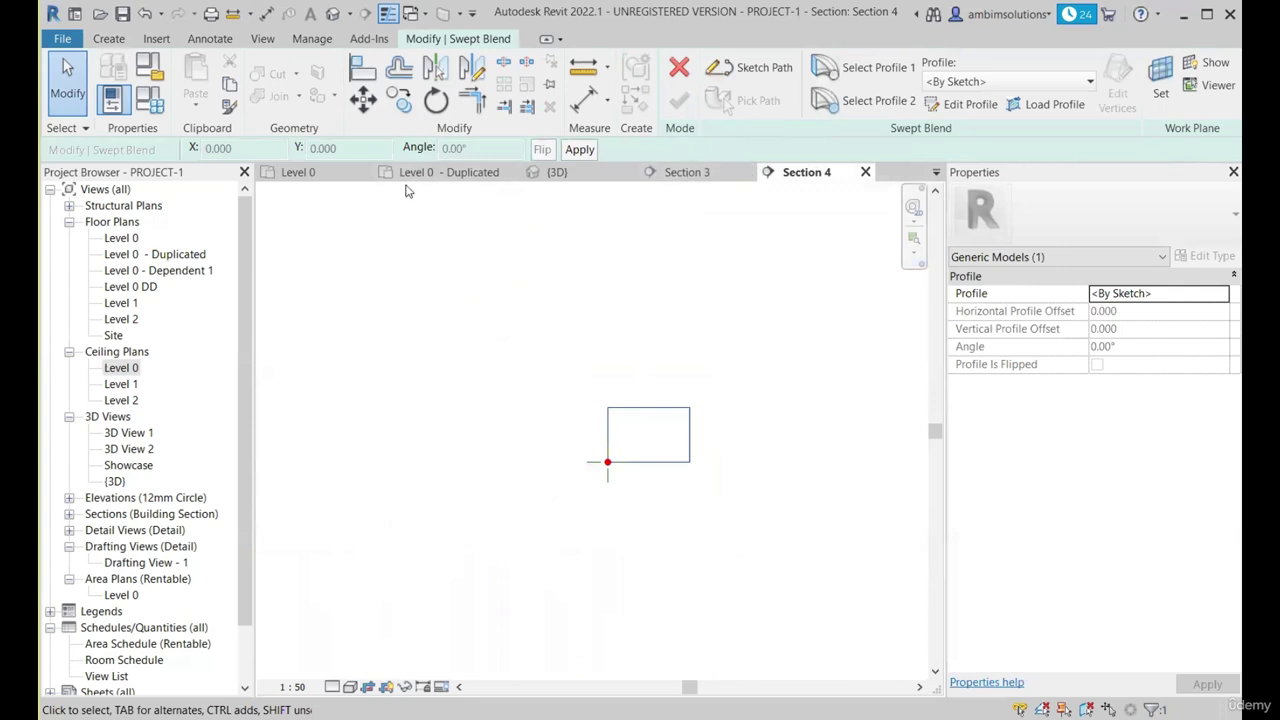
From the Level 0 - Duplicated plan, select Profile 2 of the swept blend and open its sketch for editing in Section 4.
{"action": "left_click", "coordinate": [460, 173]}
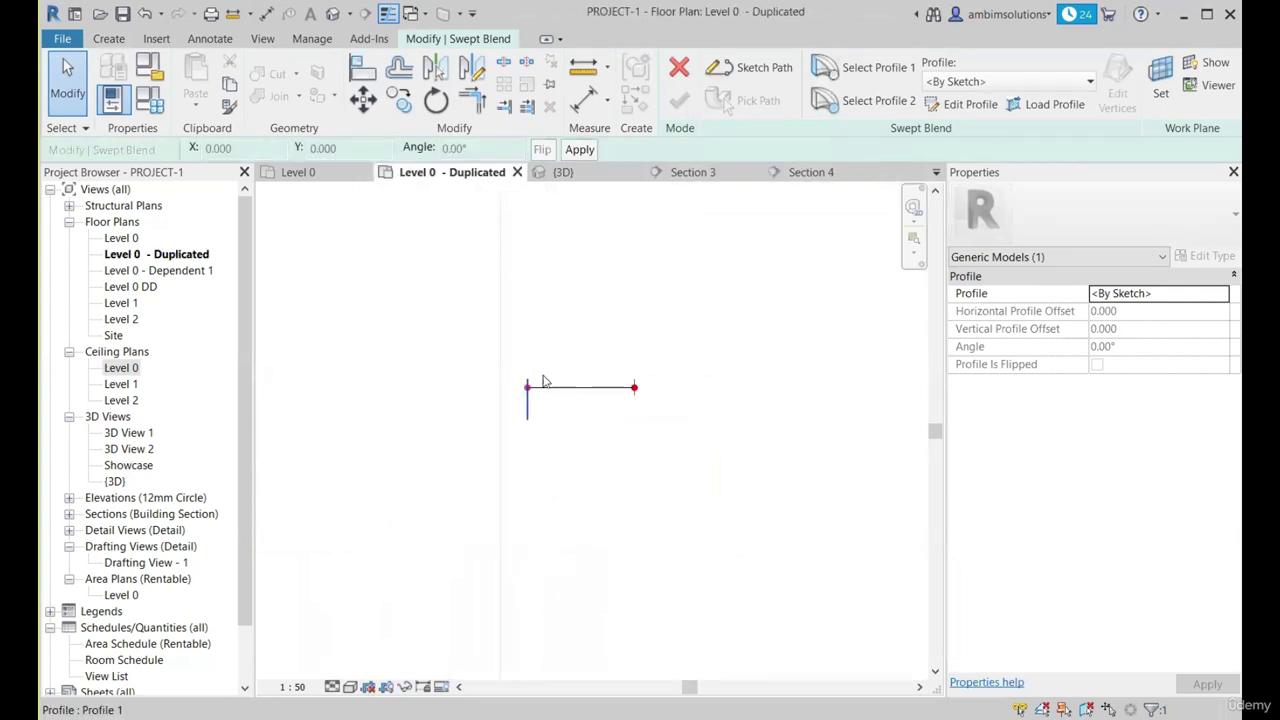
{"action": "left_click", "coordinate": [866, 101]}
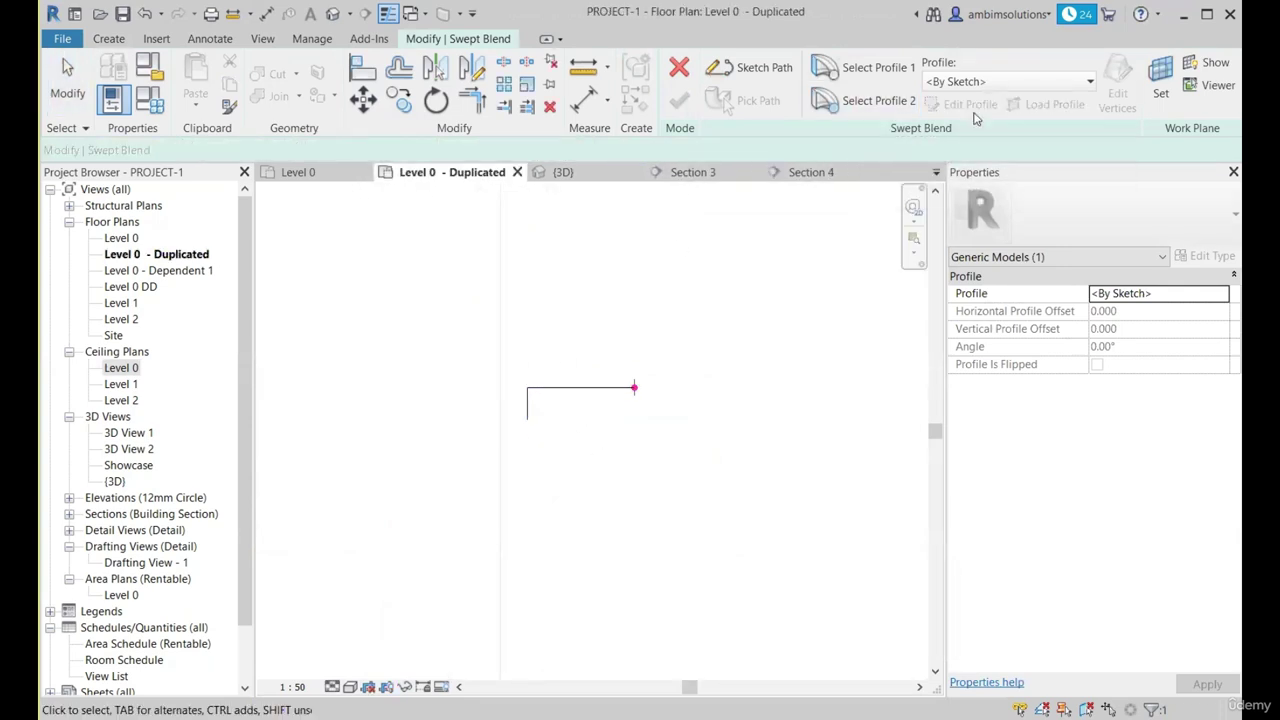
{"action": "left_click", "coordinate": [968, 104]}
{"action": "left_click", "coordinate": [861, 258]}
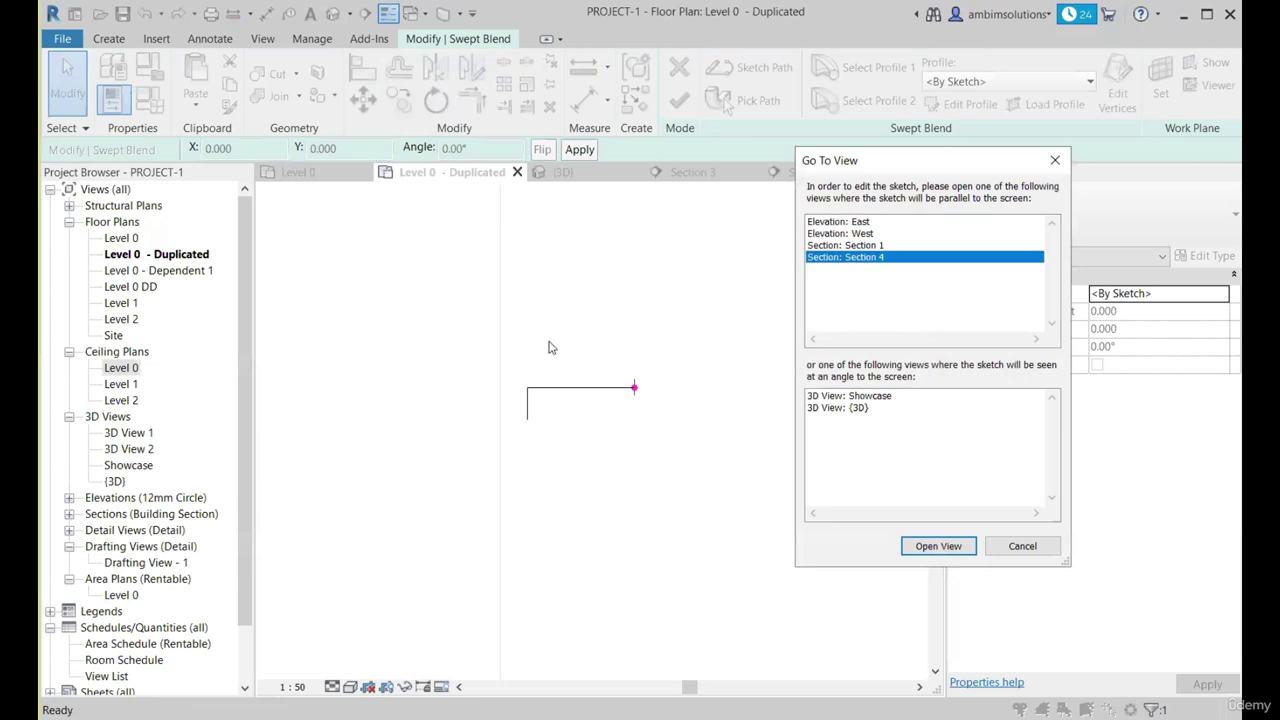
{"action": "left_click", "coordinate": [937, 546]}
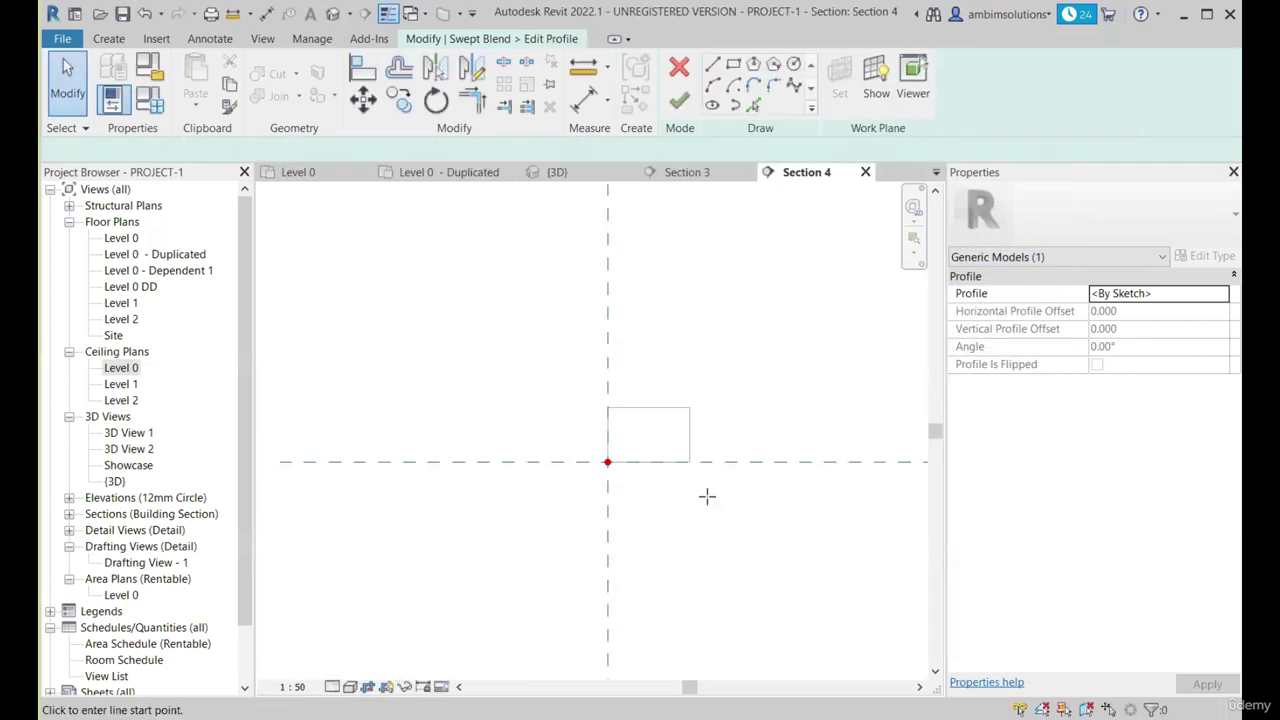
Sketch a circle for Profile 2 centred on the intersection of the reference planes, smaller than the rectangle's width, and accept the profile.
{"action": "left_click", "coordinate": [793, 66]}
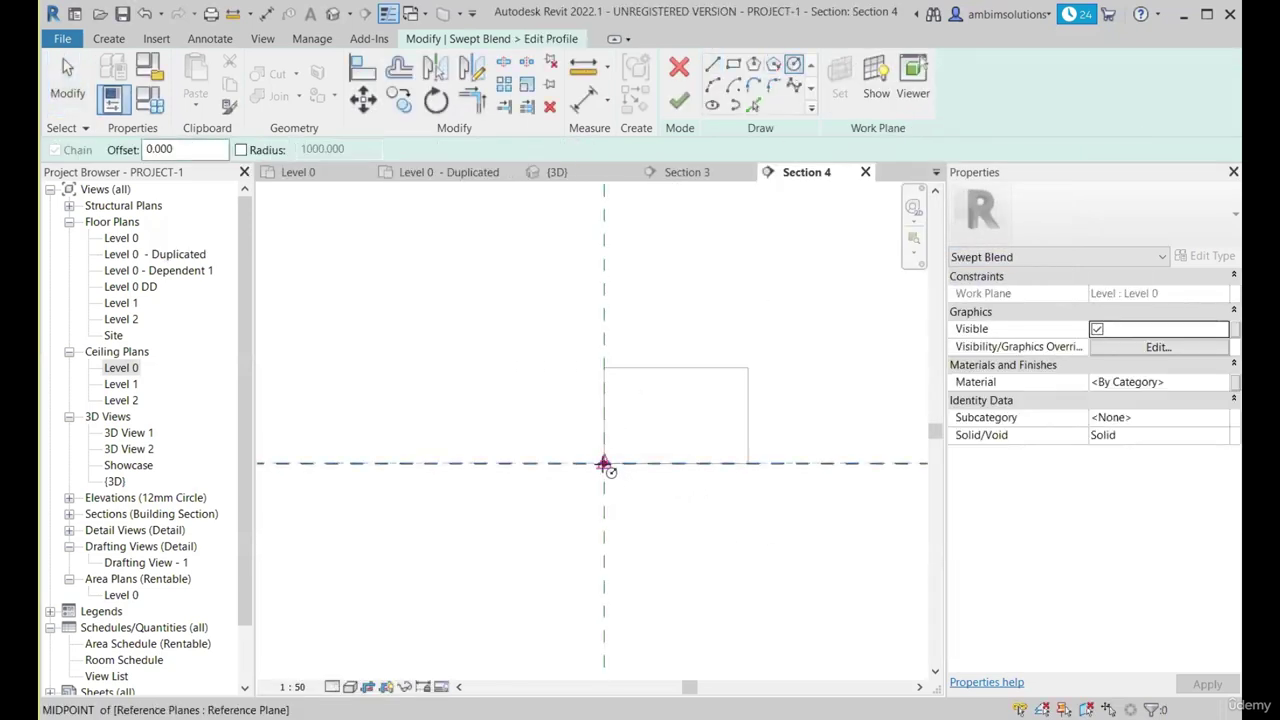
{"action": "left_click", "coordinate": [604, 463]}
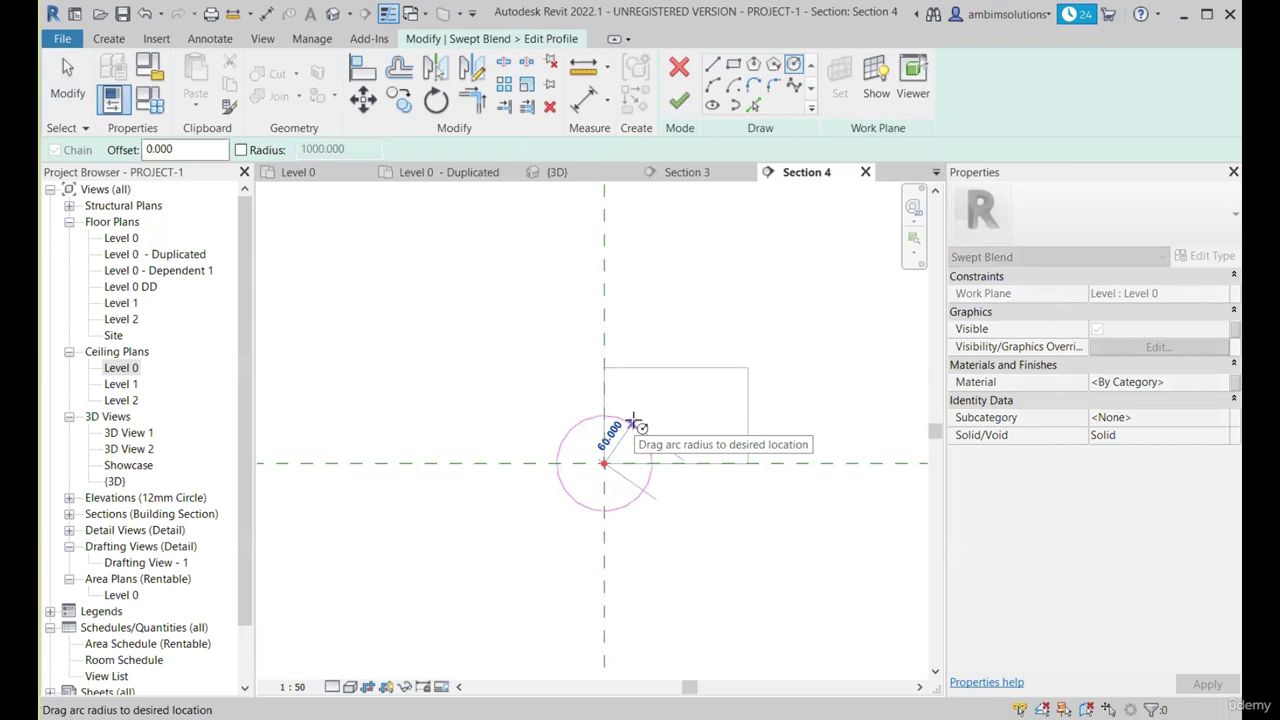
{"action": "left_click", "coordinate": [630, 408]}
{"action": "key", "text": "Escape"}
{"action": "key", "text": "Escape"}
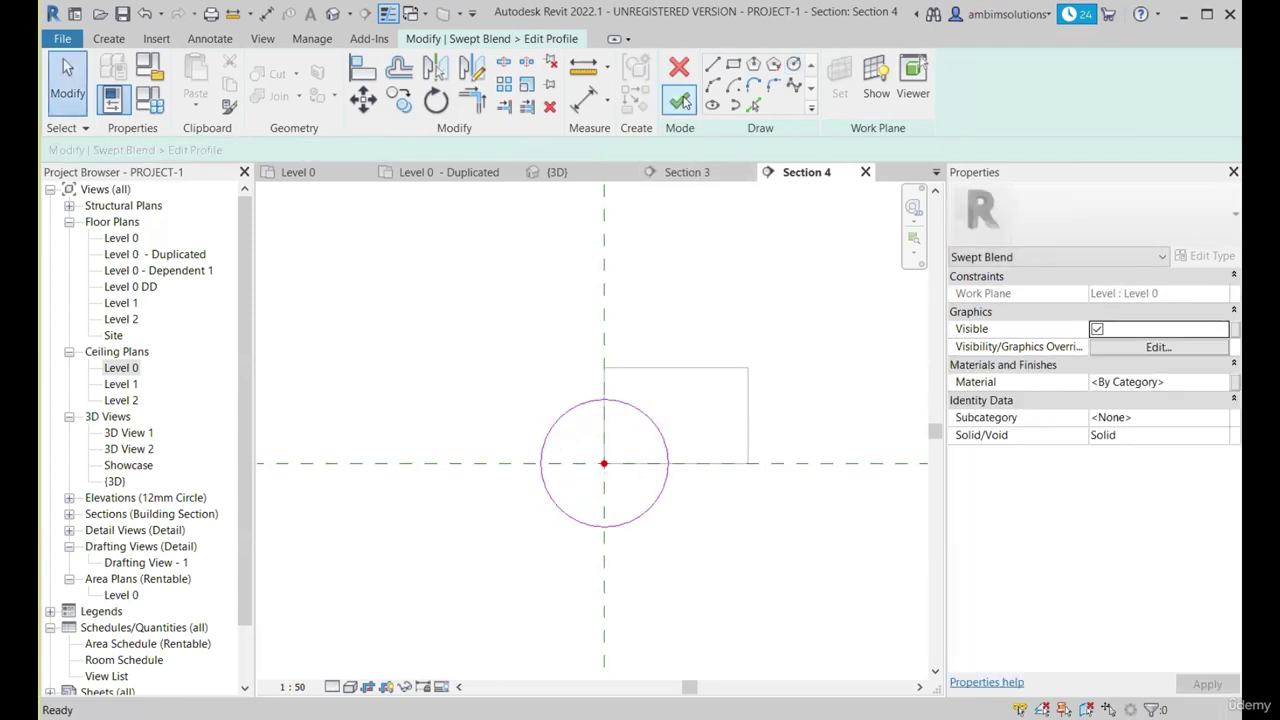
{"action": "left_click", "coordinate": [683, 101]}
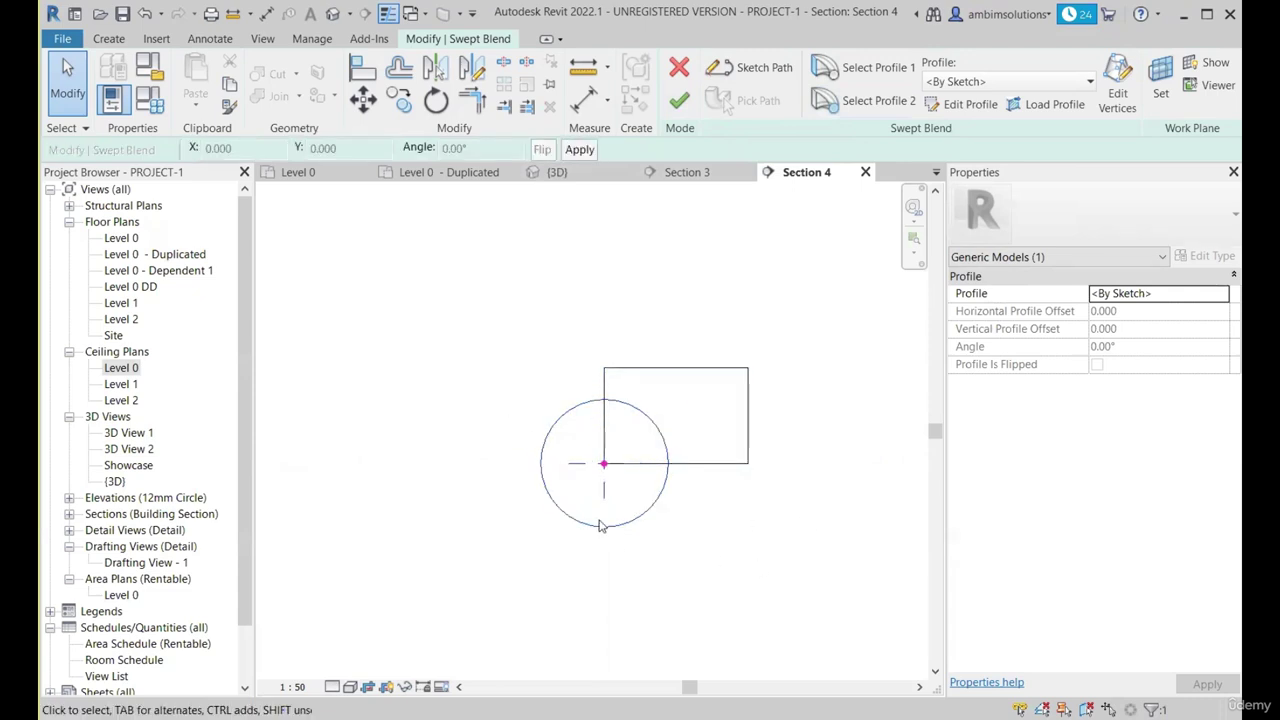
Finish the swept blend and its in-place model, and switch to the {3D} view.
{"action": "key", "text": "Escape"}
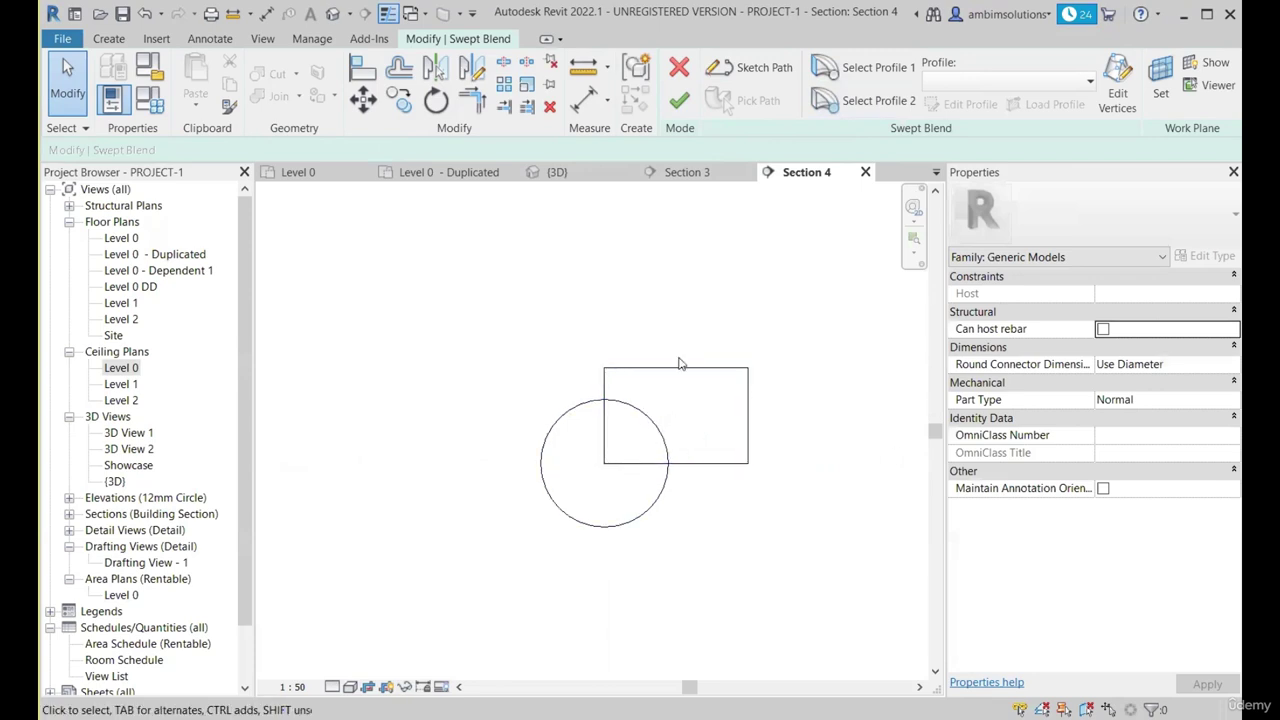
{"action": "left_click", "coordinate": [679, 100]}
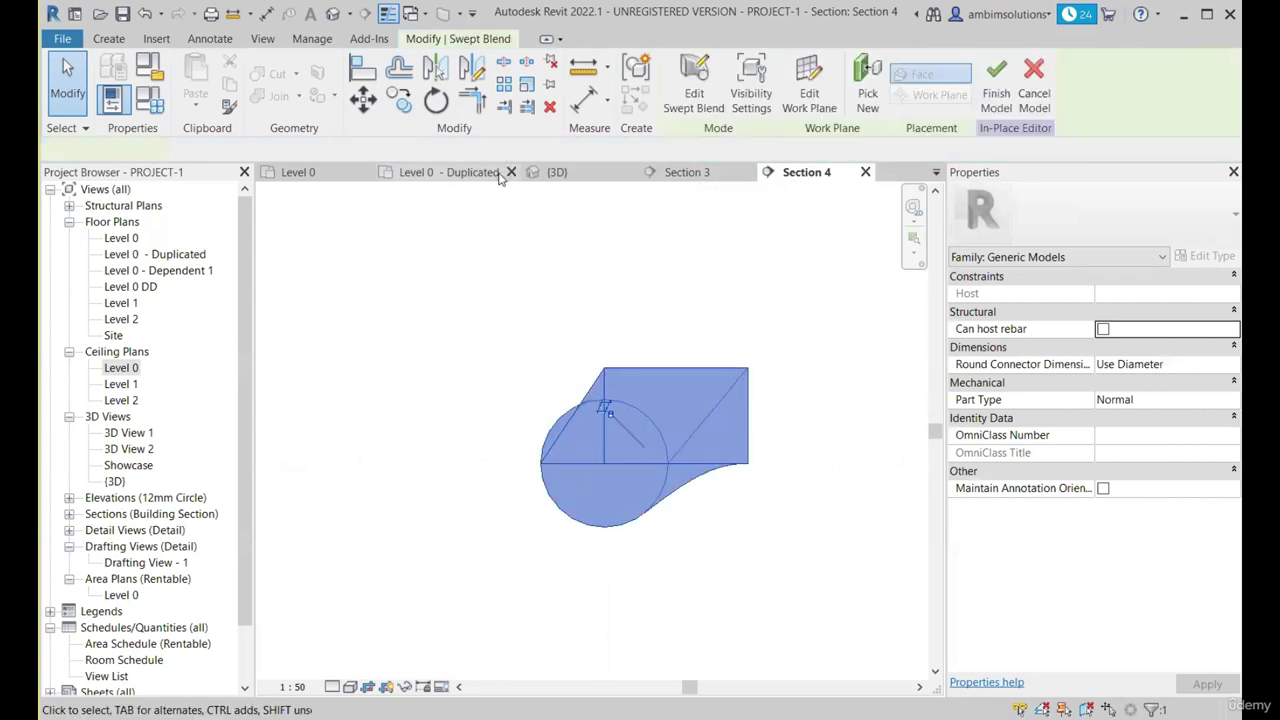
{"action": "left_click", "coordinate": [556, 172]}
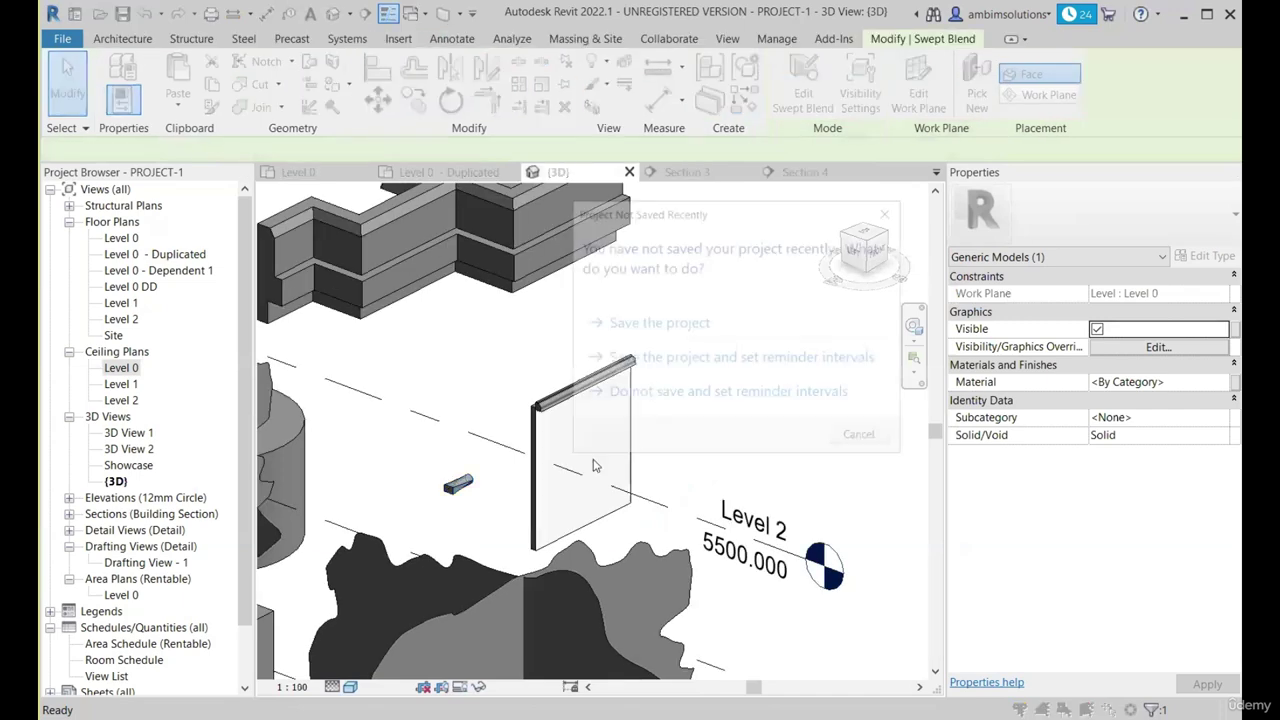
{"action": "key", "text": "Escape"}
Examine in 3D how the swept blend transitions from the rectangular end to the circular end.
{"action": "scroll", "coordinate": [460, 489], "scroll_direction": "up", "scroll_amount": 5}
{"action": "left_click", "coordinate": [431, 491]}
{"action": "middle_click_drag", "start_coordinate": [438, 489], "coordinate": [514, 492], "text": "shift"}
{"action": "scroll", "coordinate": [430, 494], "scroll_direction": "up", "scroll_amount": 5}
{"action": "middle_click_drag", "start_coordinate": [711, 496], "coordinate": [720, 494], "text": "shift"}
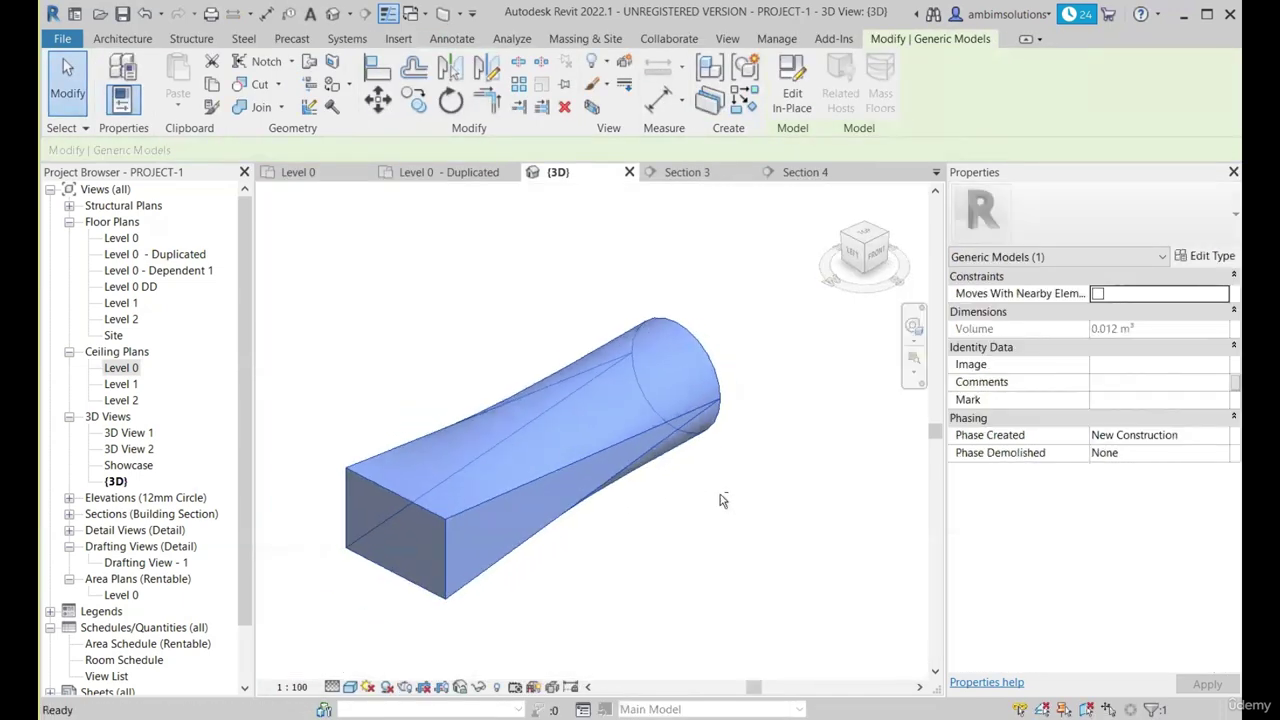
{"action": "mouse_move", "coordinate": [701, 361]}
{"action": "middle_mouse_down", "text": "shift"}
{"action": "mouse_move", "coordinate": [729, 429]}
{"action": "mouse_move", "coordinate": [720, 352]}
{"action": "middle_mouse_up", "text": "shift"}
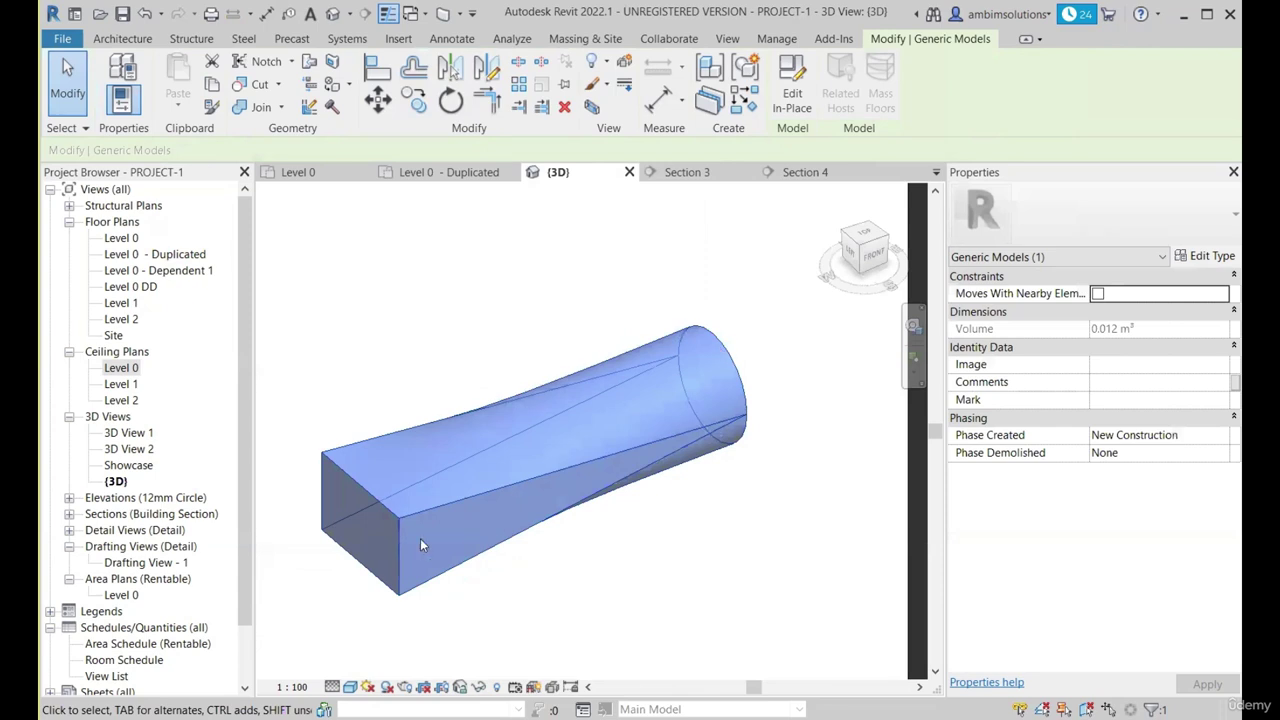
{"action": "scroll", "coordinate": [368, 504], "scroll_direction": "up", "scroll_amount": 5}
{"action": "scroll", "coordinate": [400, 540], "scroll_direction": "down", "scroll_amount": 5}
{"action": "middle_click_drag", "start_coordinate": [428, 586], "coordinate": [686, 543], "text": "shift"}
{"action": "scroll", "coordinate": [551, 461], "scroll_direction": "up", "scroll_amount": 3}
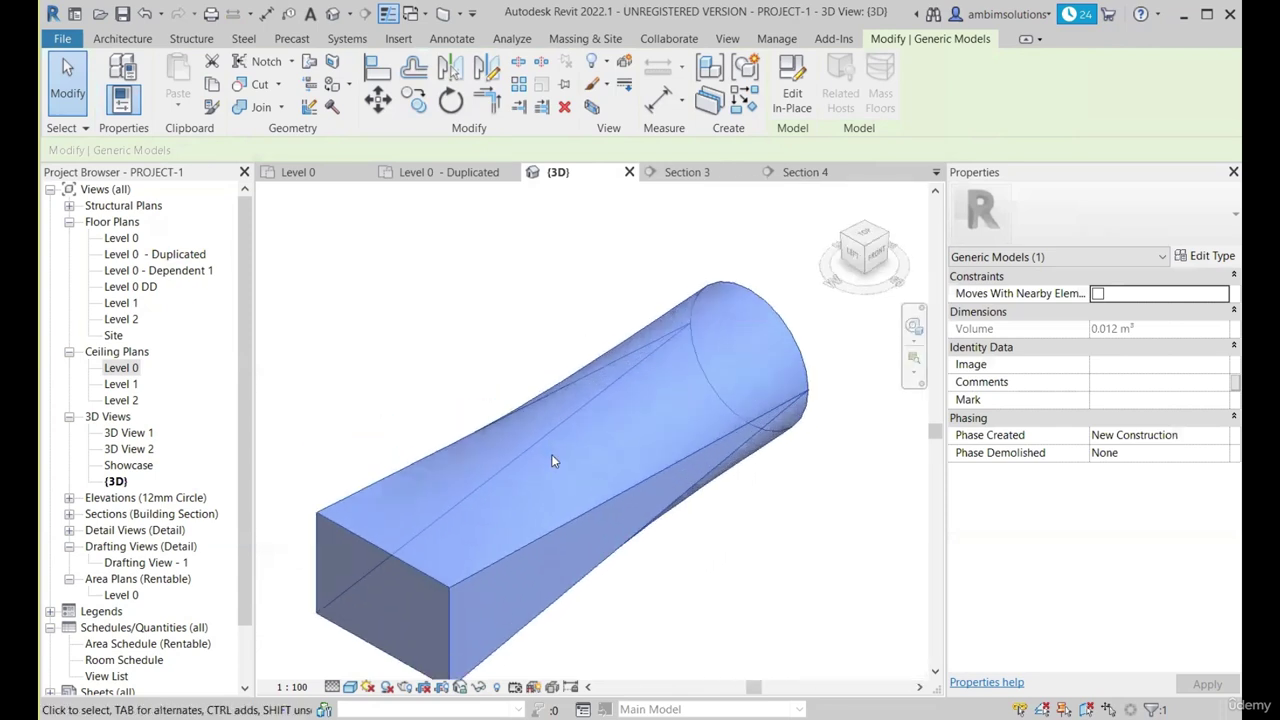
{"action": "key", "text": "Escape"}
{"action": "left_click", "coordinate": [593, 507]}
{"action": "scroll", "coordinate": [594, 507], "scroll_direction": "down", "scroll_amount": 3}
{"action": "middle_click_drag", "start_coordinate": [598, 500], "coordinate": [612, 470], "text": "shift"}
{"action": "scroll", "coordinate": [565, 618], "scroll_direction": "down", "scroll_amount": 2}
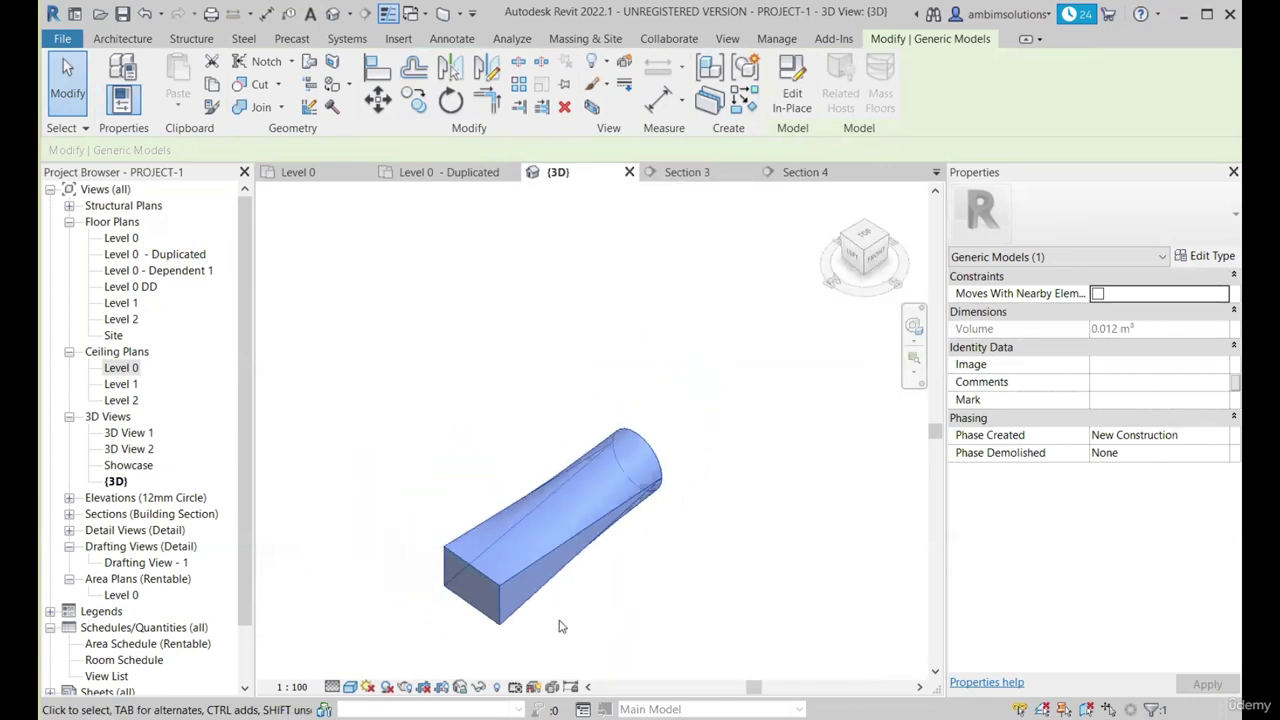
{"action": "scroll", "coordinate": [652, 572], "scroll_direction": "down", "scroll_amount": 2}
{"action": "middle_click_drag", "start_coordinate": [669, 594], "coordinate": [720, 556], "text": "shift"}
{"action": "left_click", "coordinate": [683, 541]}
{"action": "scroll", "coordinate": [600, 512], "scroll_direction": "down", "scroll_amount": 2}
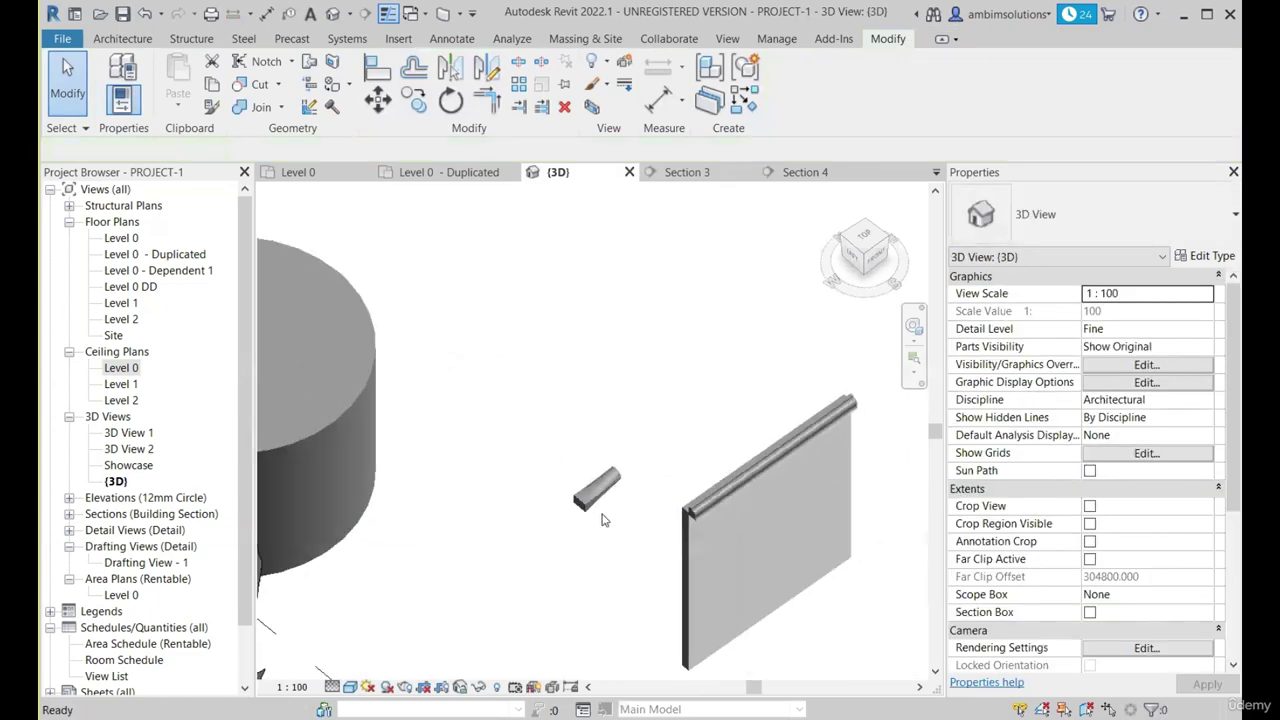
Open the large upright cylinder for in-place editing and select its extrusion.
{"action": "scroll", "coordinate": [592, 496], "scroll_direction": "down", "scroll_amount": 2}
{"action": "scroll", "coordinate": [705, 478], "scroll_direction": "down", "scroll_amount": 2}
{"action": "middle_click_drag", "start_coordinate": [703, 478], "coordinate": [580, 455], "text": "shift"}
{"action": "scroll", "coordinate": [723, 507], "scroll_direction": "down", "scroll_amount": 2}
{"action": "scroll", "coordinate": [590, 525], "scroll_direction": "down", "scroll_amount": 2}
{"action": "scroll", "coordinate": [643, 503], "scroll_direction": "up", "scroll_amount": 5}
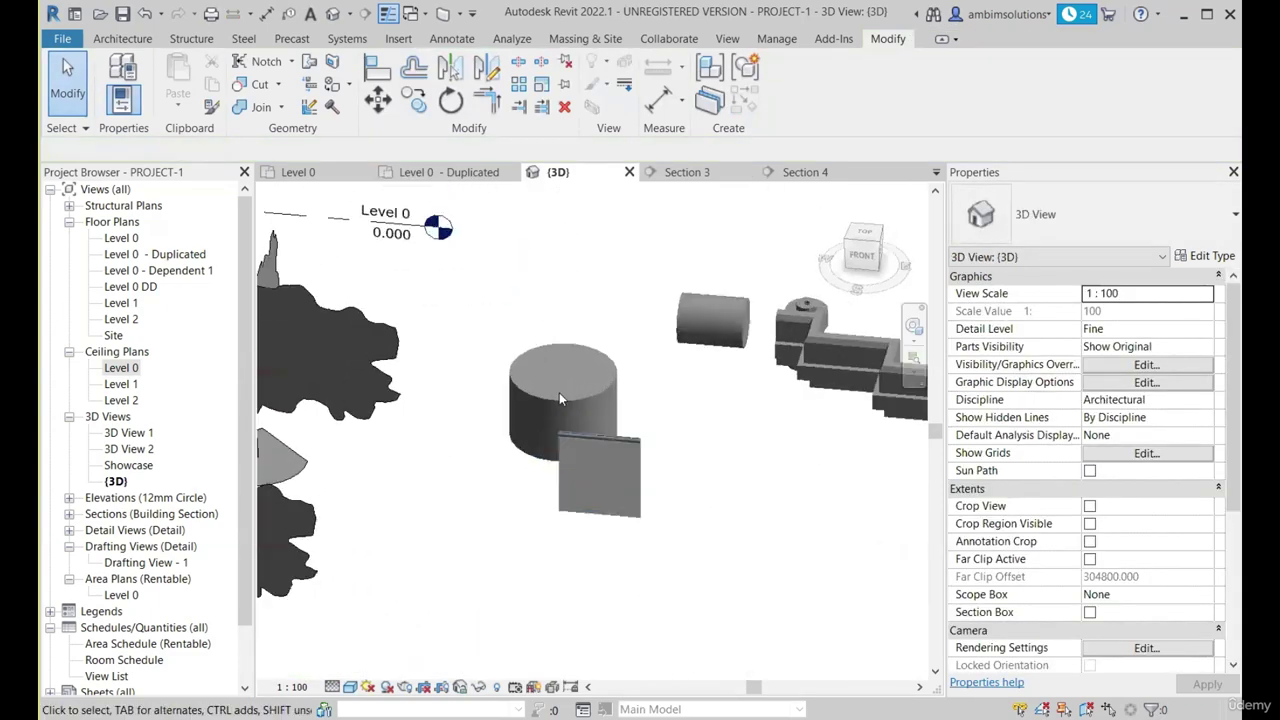
{"action": "scroll", "coordinate": [560, 392], "scroll_direction": "up", "scroll_amount": 2}
{"action": "scroll", "coordinate": [773, 472], "scroll_direction": "down", "scroll_amount": 2}
{"action": "middle_click_drag", "start_coordinate": [524, 398], "coordinate": [588, 429], "text": "shift"}
{"action": "scroll", "coordinate": [588, 427], "scroll_direction": "up", "scroll_amount": 2}
{"action": "left_click", "coordinate": [600, 437]}
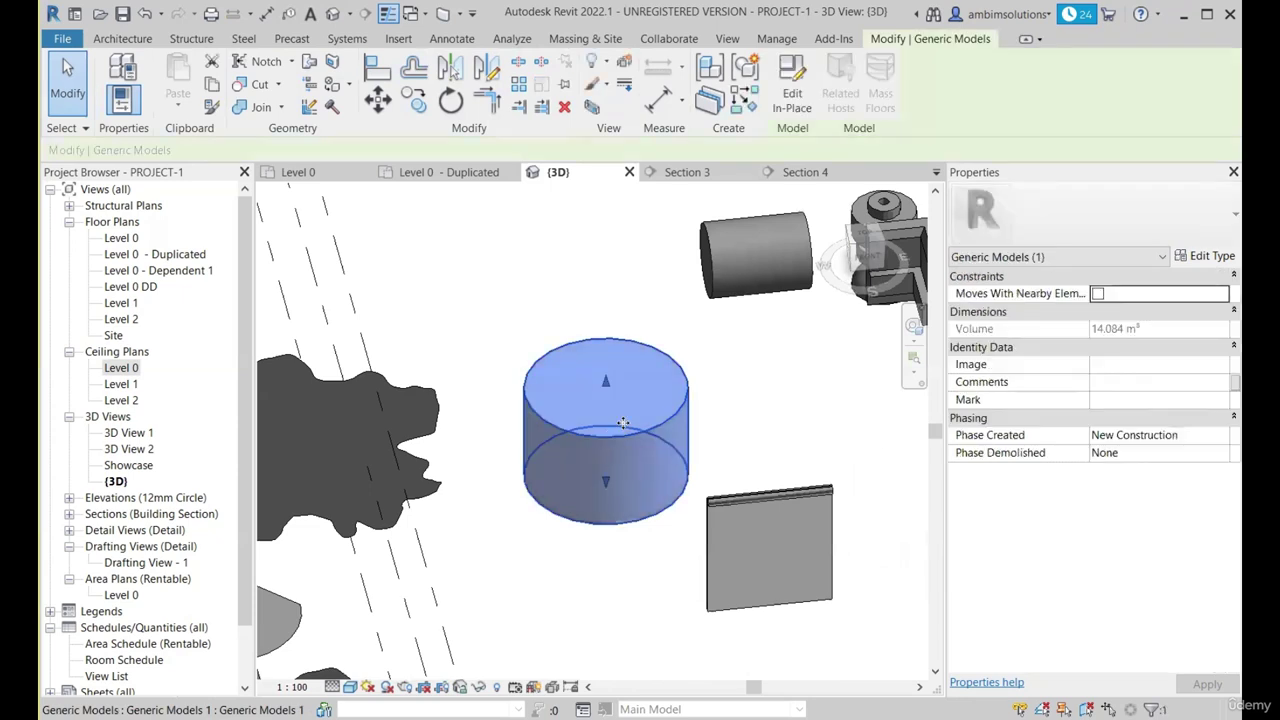
{"action": "scroll", "coordinate": [748, 412], "scroll_direction": "up", "scroll_amount": 2}
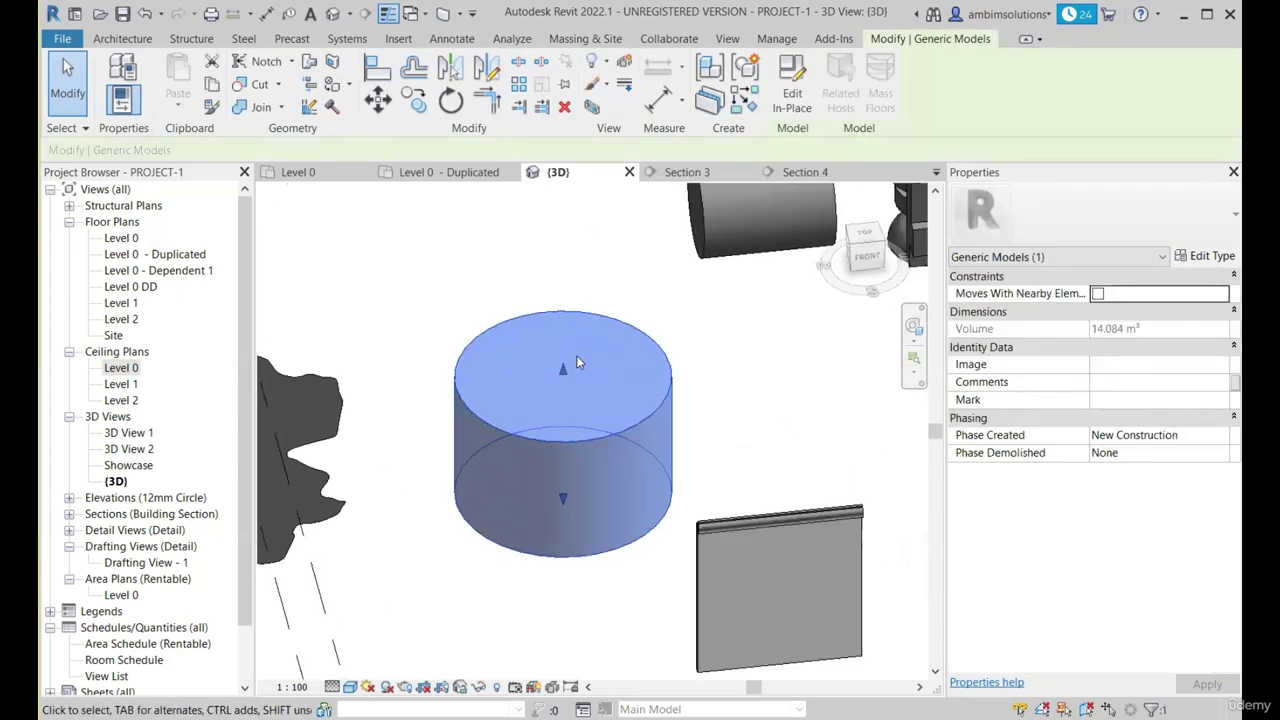
{"action": "scroll", "coordinate": [534, 380], "scroll_direction": "down", "scroll_amount": 3}
{"action": "scroll", "coordinate": [534, 430], "scroll_direction": "up", "scroll_amount": 2}
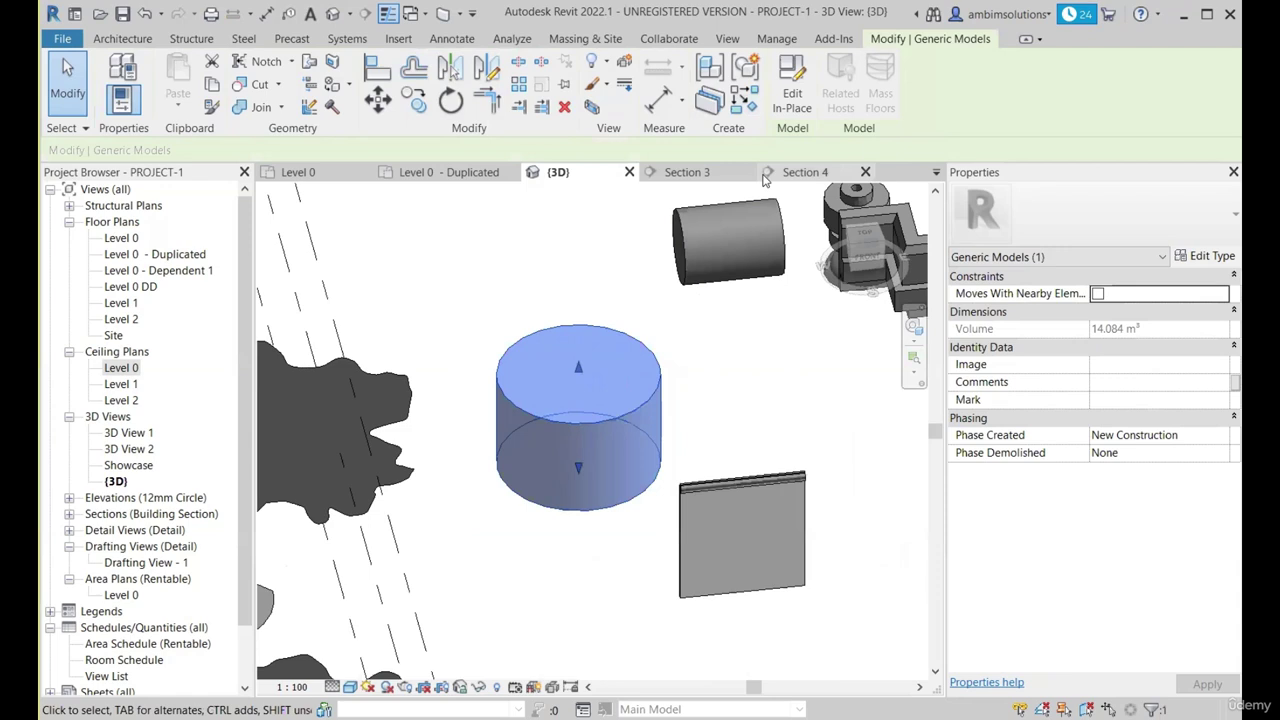
{"action": "left_click", "coordinate": [800, 104]}
{"action": "left_click", "coordinate": [627, 416]}
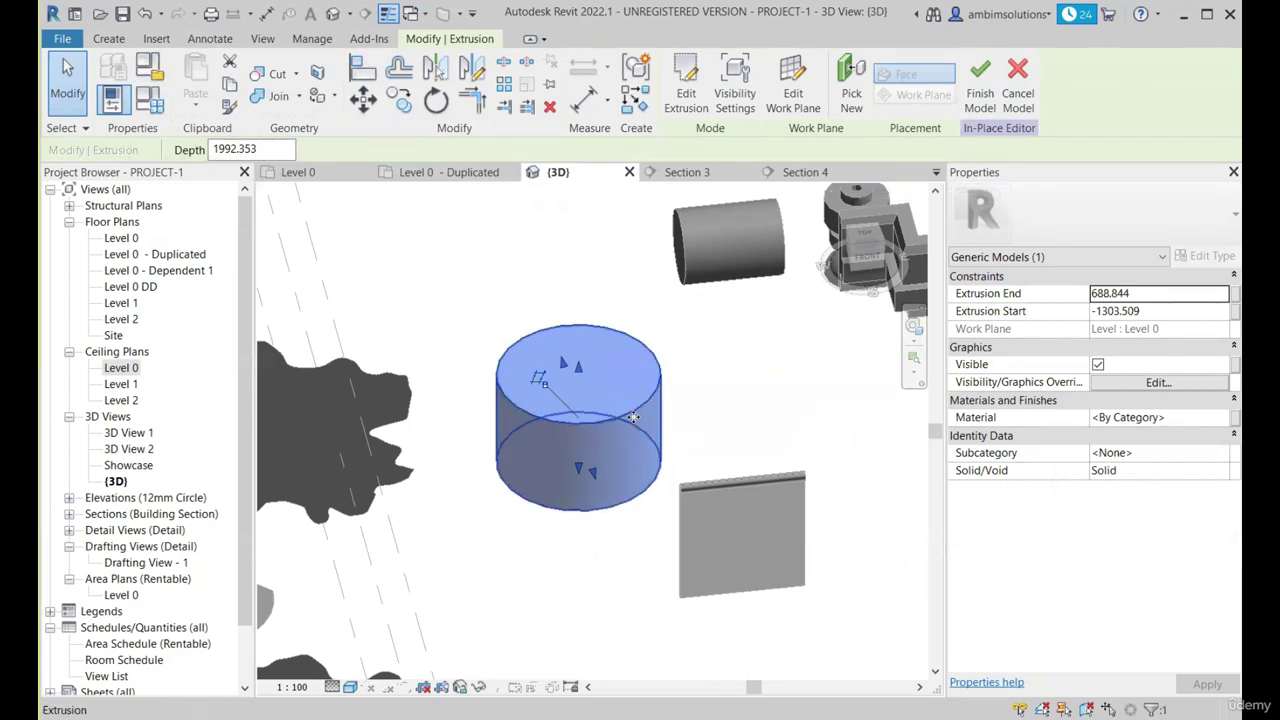
Assign the Aluminium material to the cylinder's extrusion and finish the in-place model.
{"action": "left_click", "coordinate": [1220, 419]}
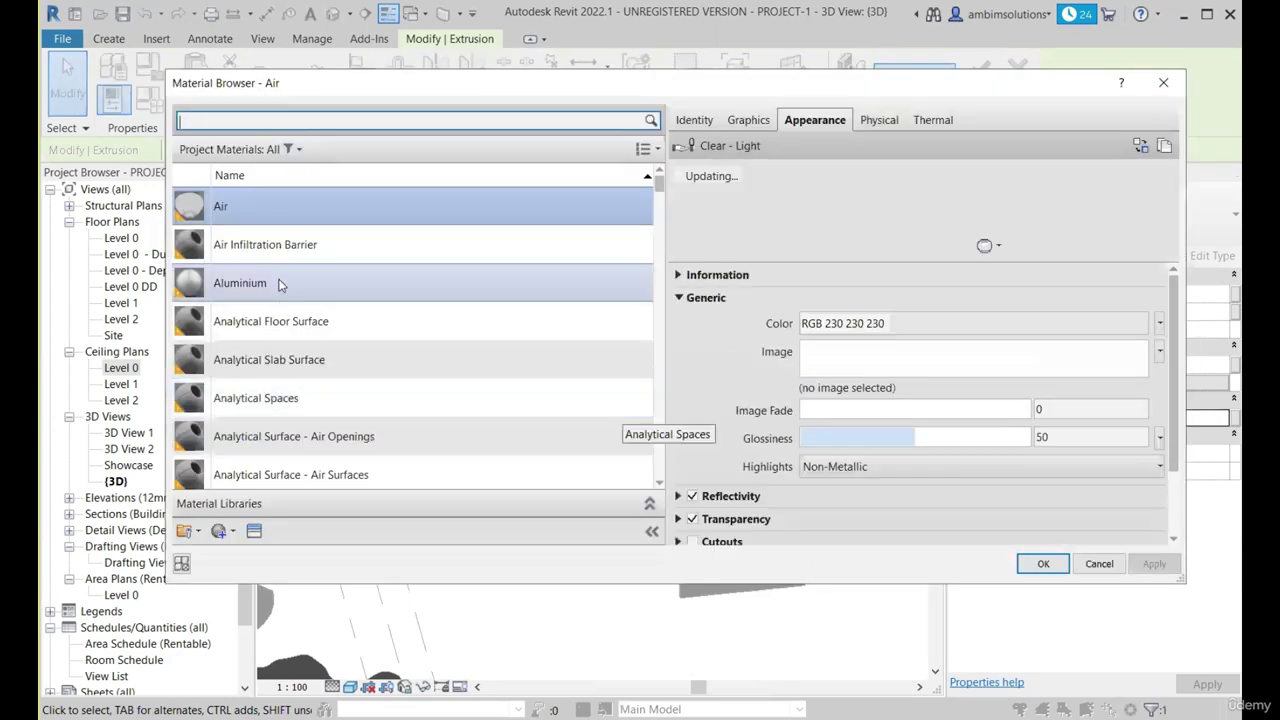
{"action": "left_click", "coordinate": [290, 292]}
{"action": "left_click", "coordinate": [1041, 564]}
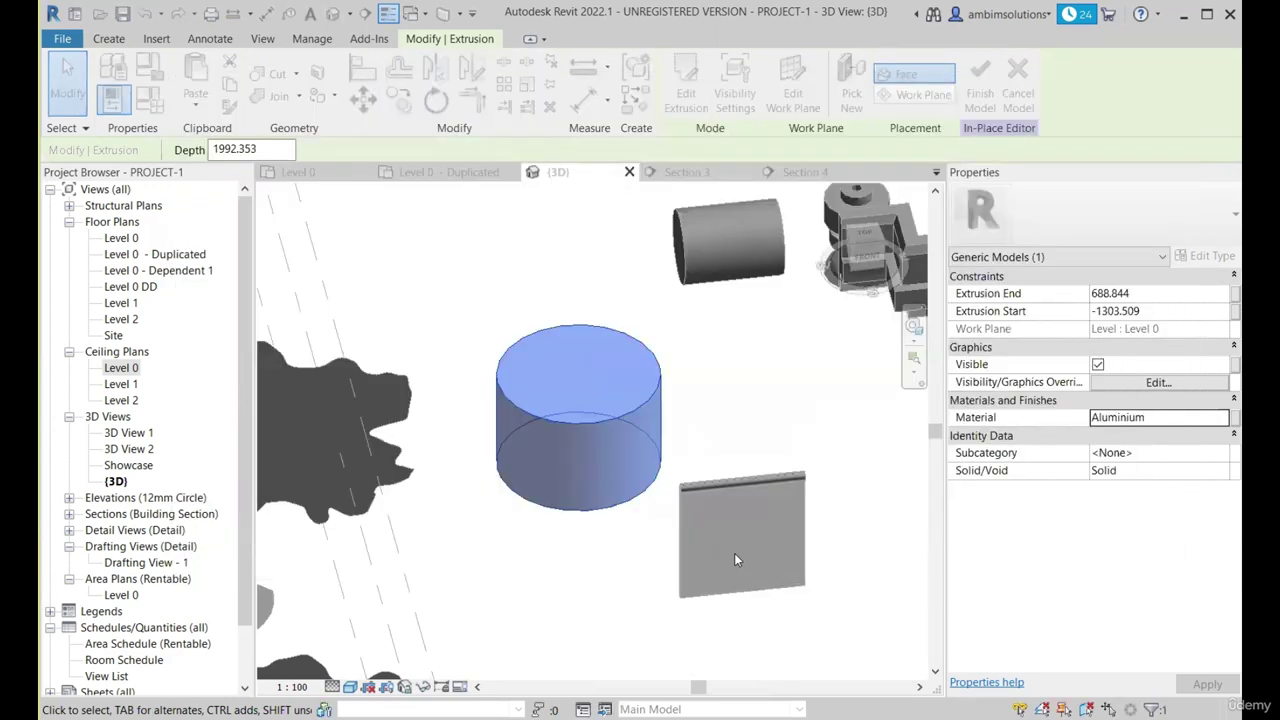
{"action": "key", "text": "Escape"}
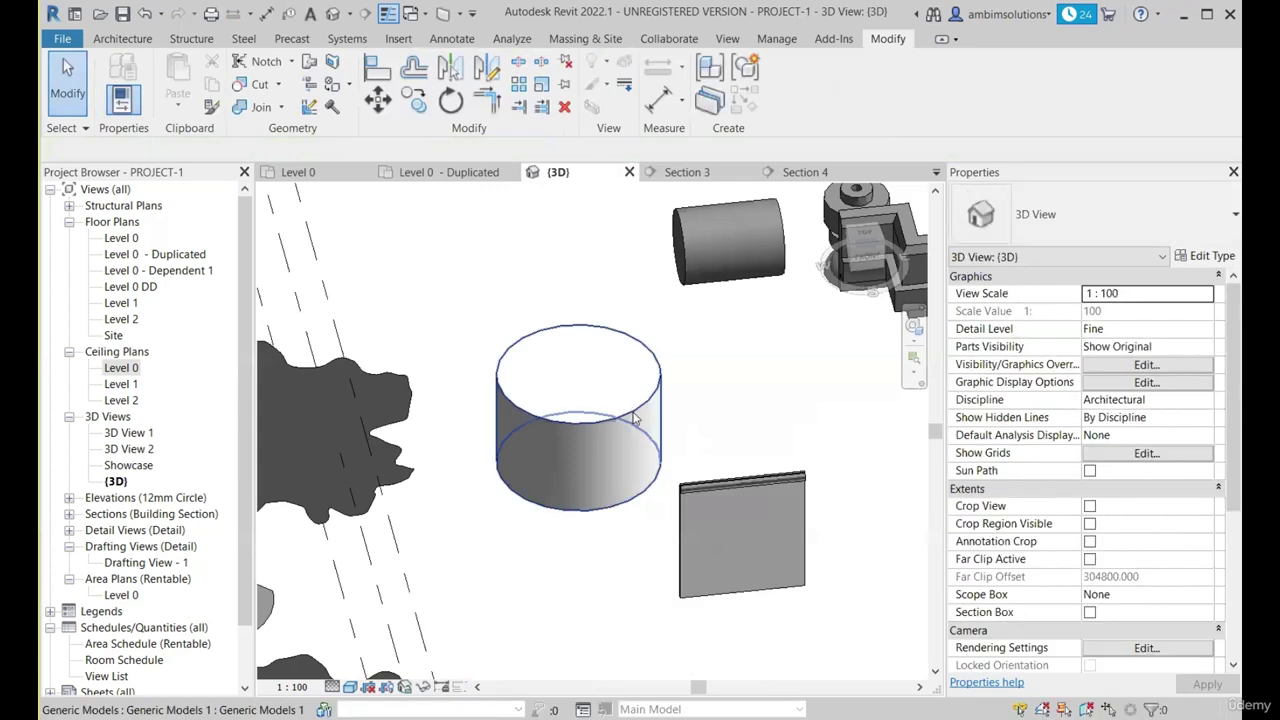
{"action": "left_click", "coordinate": [640, 400]}
{"action": "left_click", "coordinate": [727, 418]}
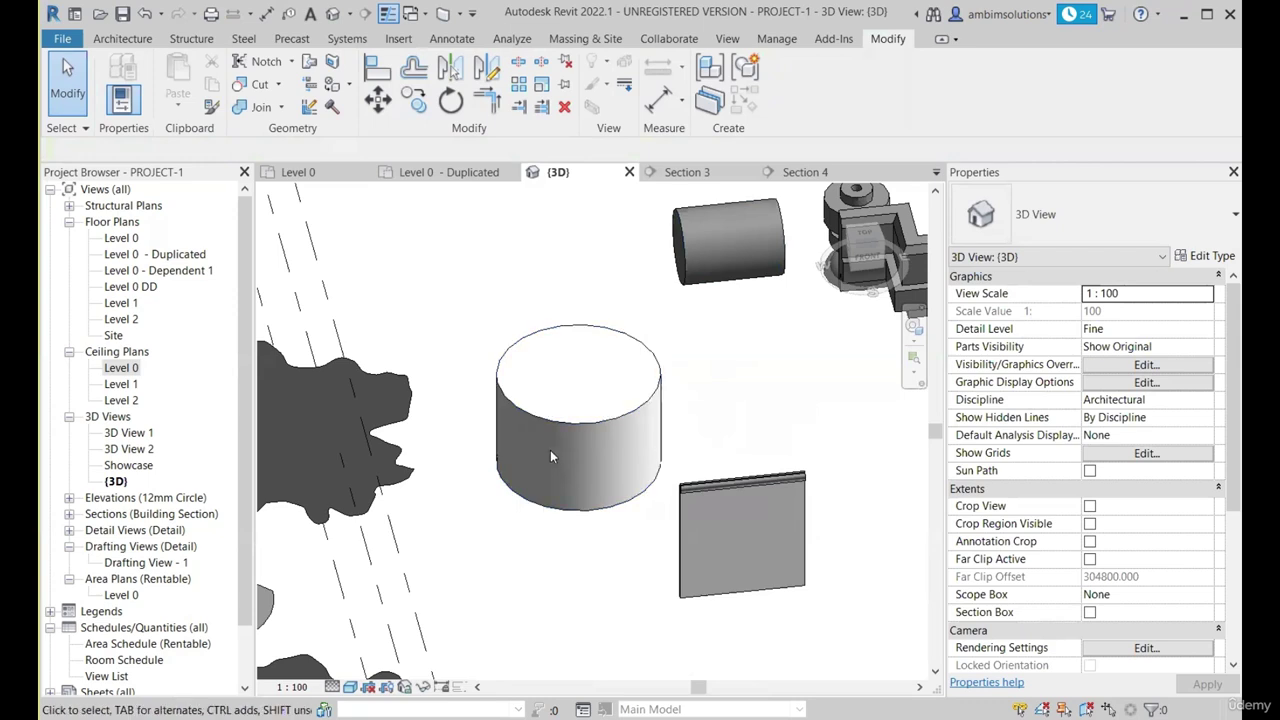
Open the stepped zigzag moulding model for in-place editing and select its sweep.
{"action": "scroll", "coordinate": [551, 456], "scroll_direction": "down", "scroll_amount": 2}
{"action": "middle_click_drag", "start_coordinate": [735, 385], "coordinate": [688, 420]}
{"action": "scroll", "coordinate": [700, 390], "scroll_direction": "up", "scroll_amount": 5}
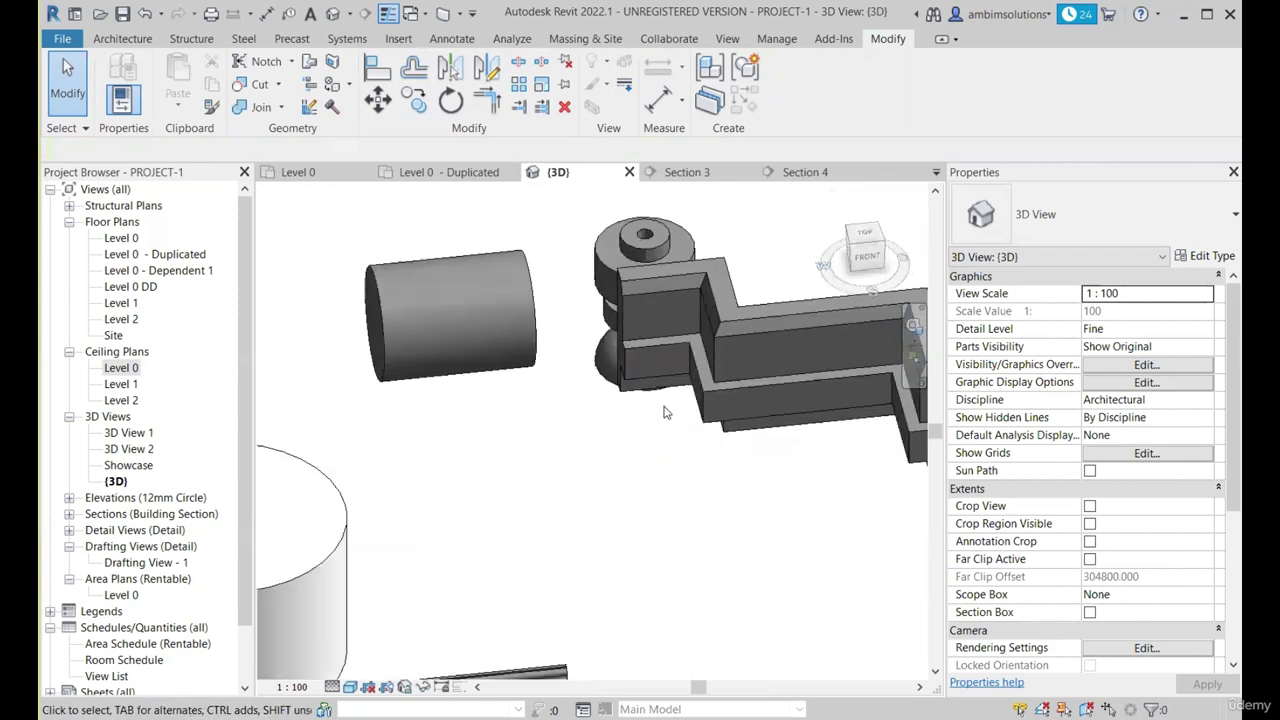
{"action": "scroll", "coordinate": [665, 412], "scroll_direction": "down", "scroll_amount": 1}
{"action": "scroll", "coordinate": [580, 390], "scroll_direction": "down", "scroll_amount": 2}
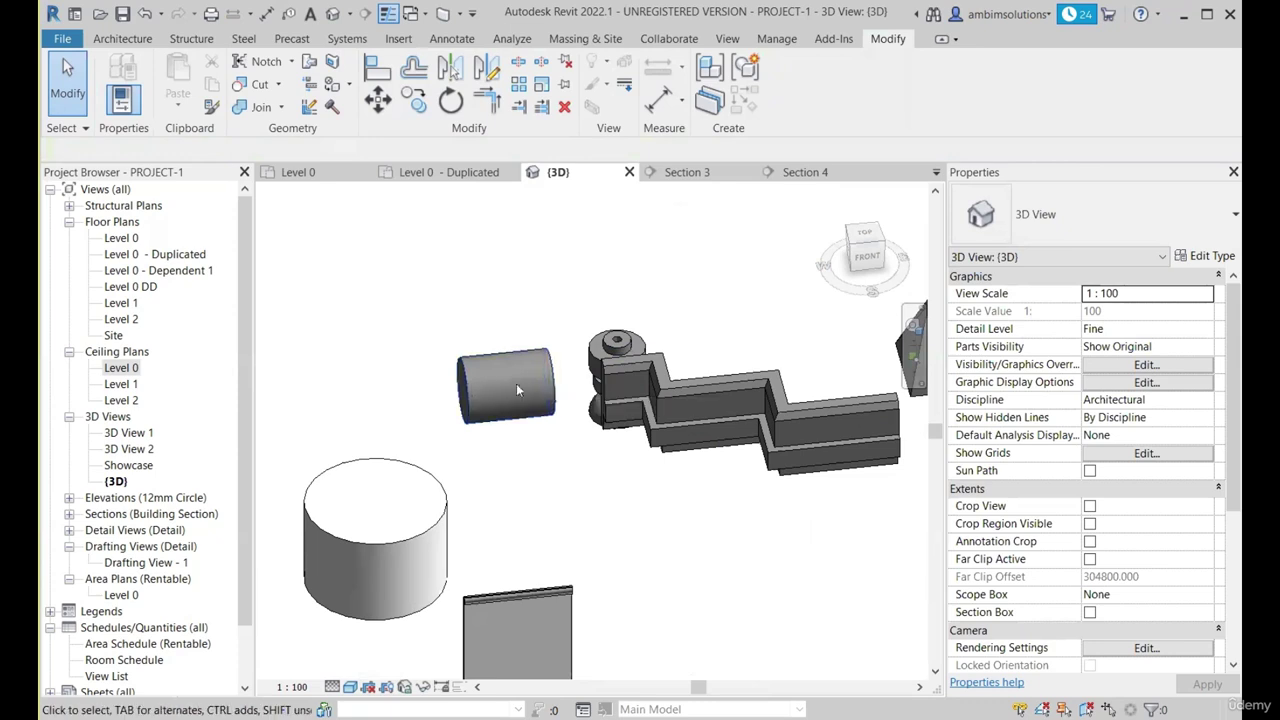
{"action": "scroll", "coordinate": [530, 405], "scroll_direction": "down", "scroll_amount": 2}
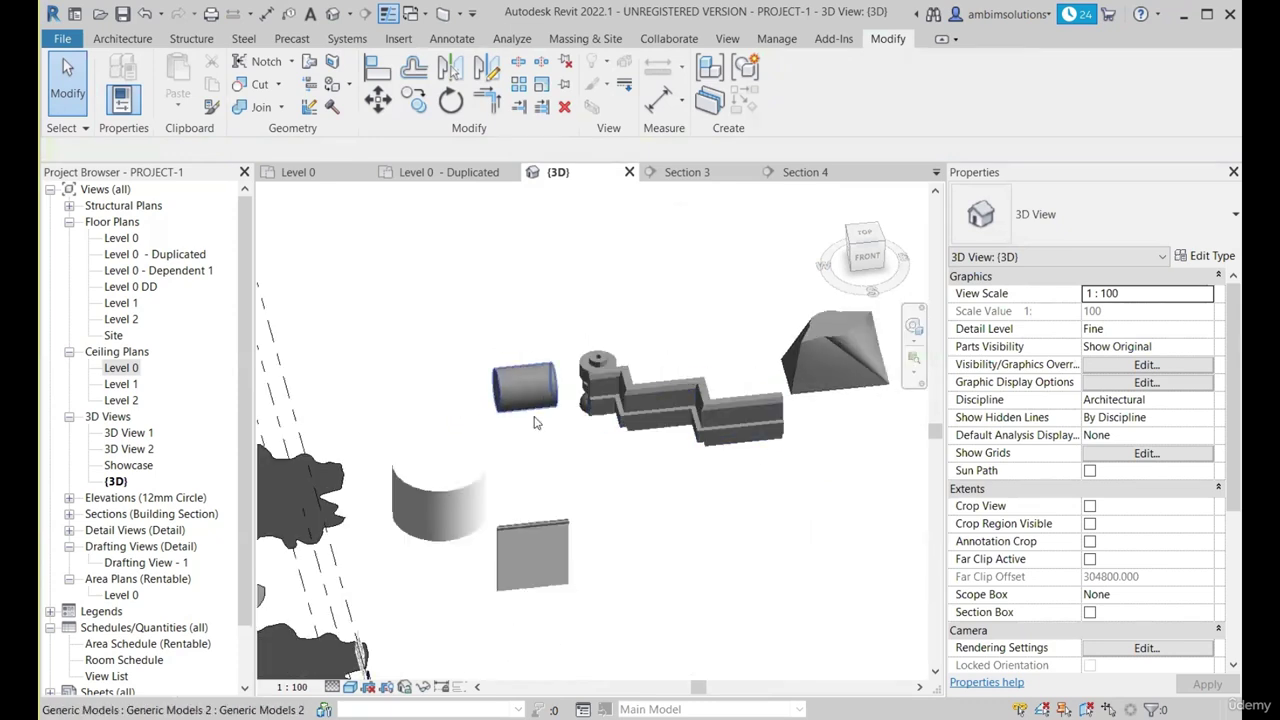
{"action": "scroll", "coordinate": [550, 405], "scroll_direction": "up", "scroll_amount": 2}
{"action": "scroll", "coordinate": [503, 405], "scroll_direction": "down", "scroll_amount": 2}
{"action": "scroll", "coordinate": [738, 413], "scroll_direction": "up", "scroll_amount": 3}
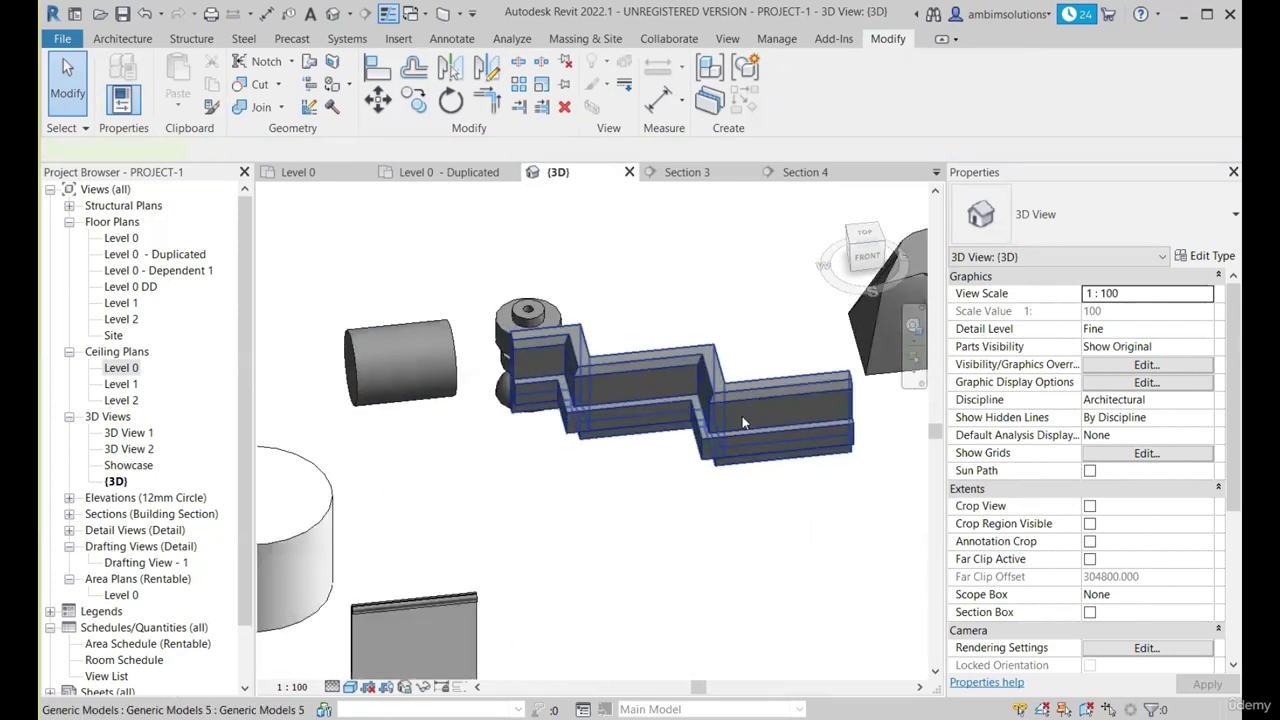
{"action": "left_click", "coordinate": [742, 416]}
{"action": "scroll", "coordinate": [1037, 409], "scroll_direction": "down", "scroll_amount": 2}
{"action": "scroll", "coordinate": [684, 440], "scroll_direction": "up", "scroll_amount": 2}
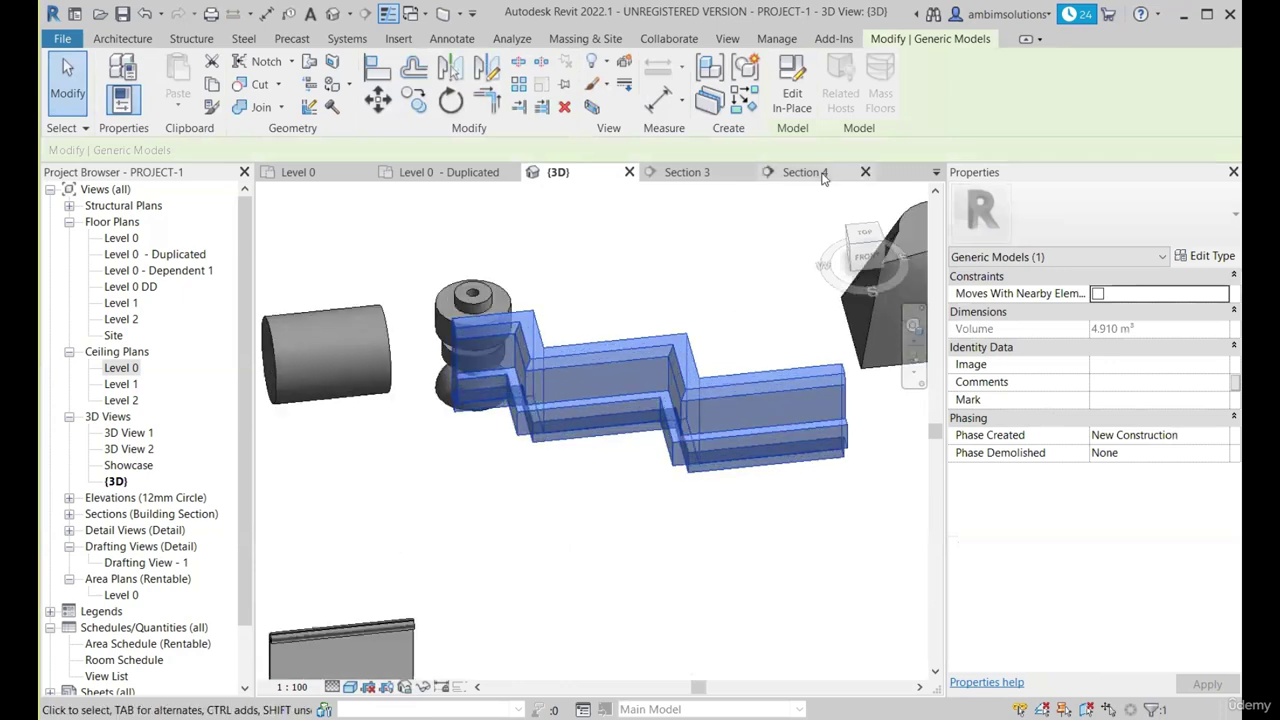
{"action": "left_click", "coordinate": [792, 100]}
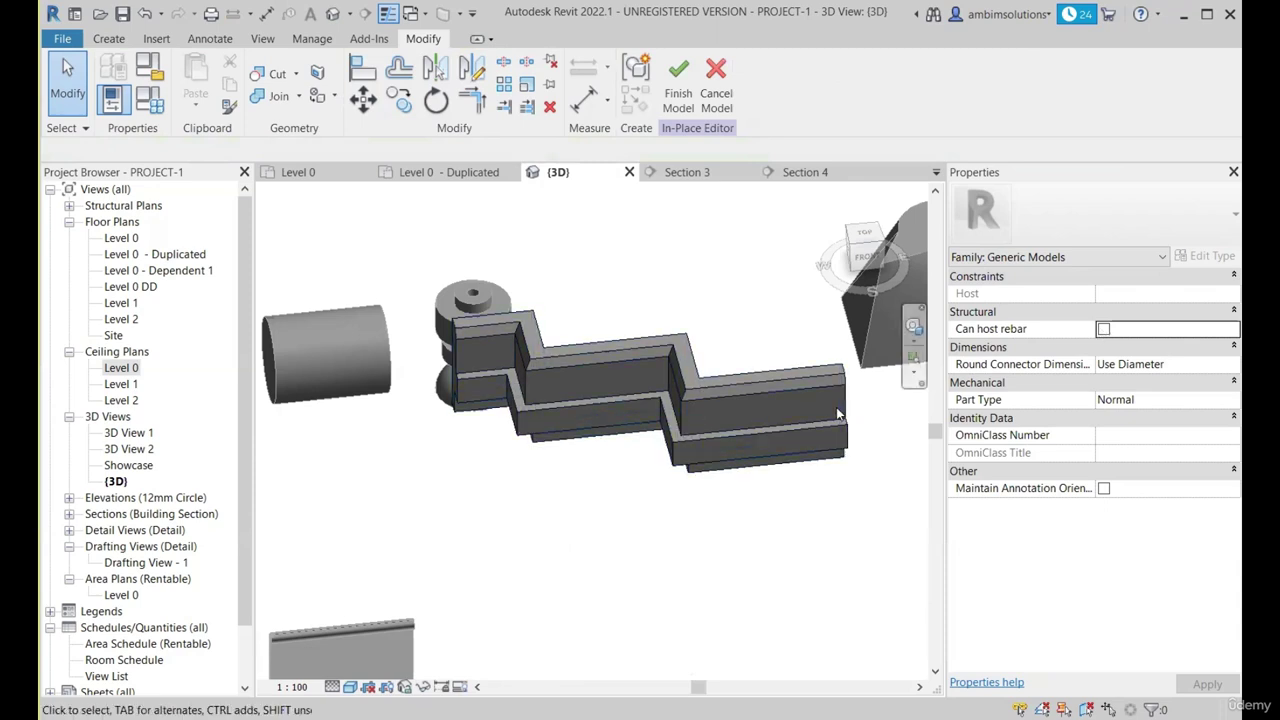
{"action": "left_click", "coordinate": [660, 350]}
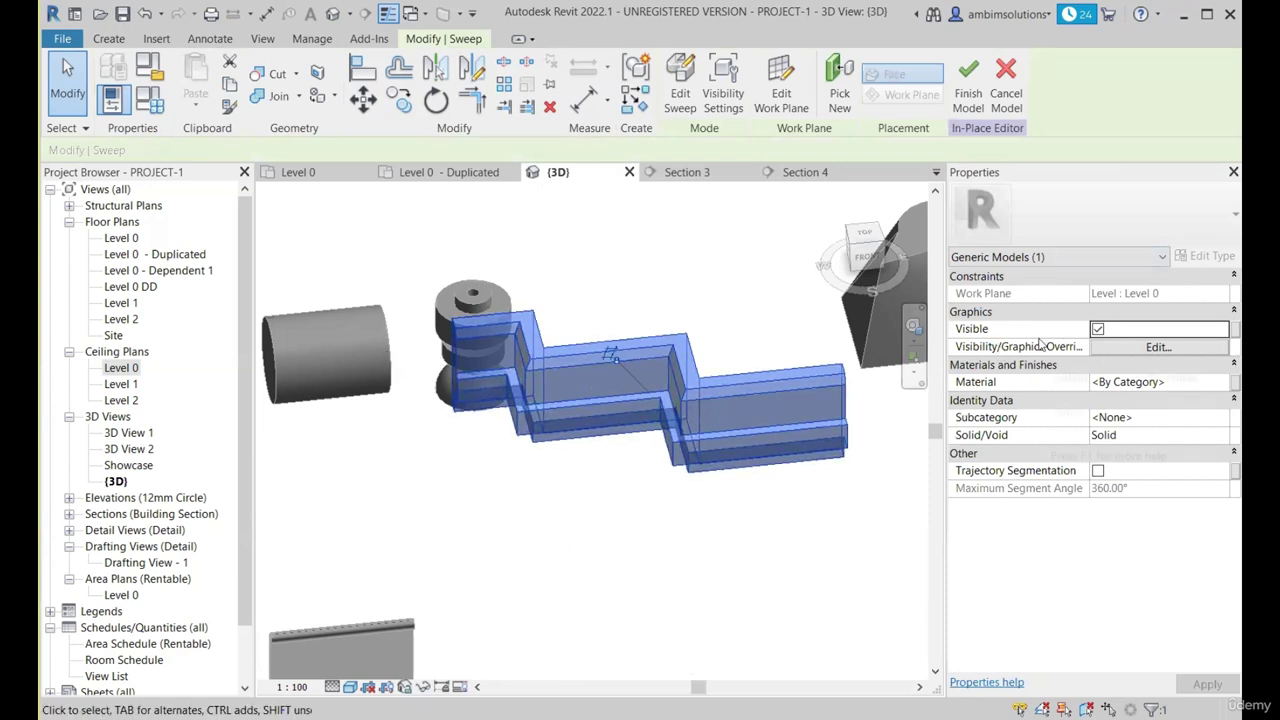
Limit the moulding sweep's visibility to the Fine detail level by disabling Coarse and Medium, and finish the in-place model.
{"action": "left_click", "coordinate": [1157, 347]}
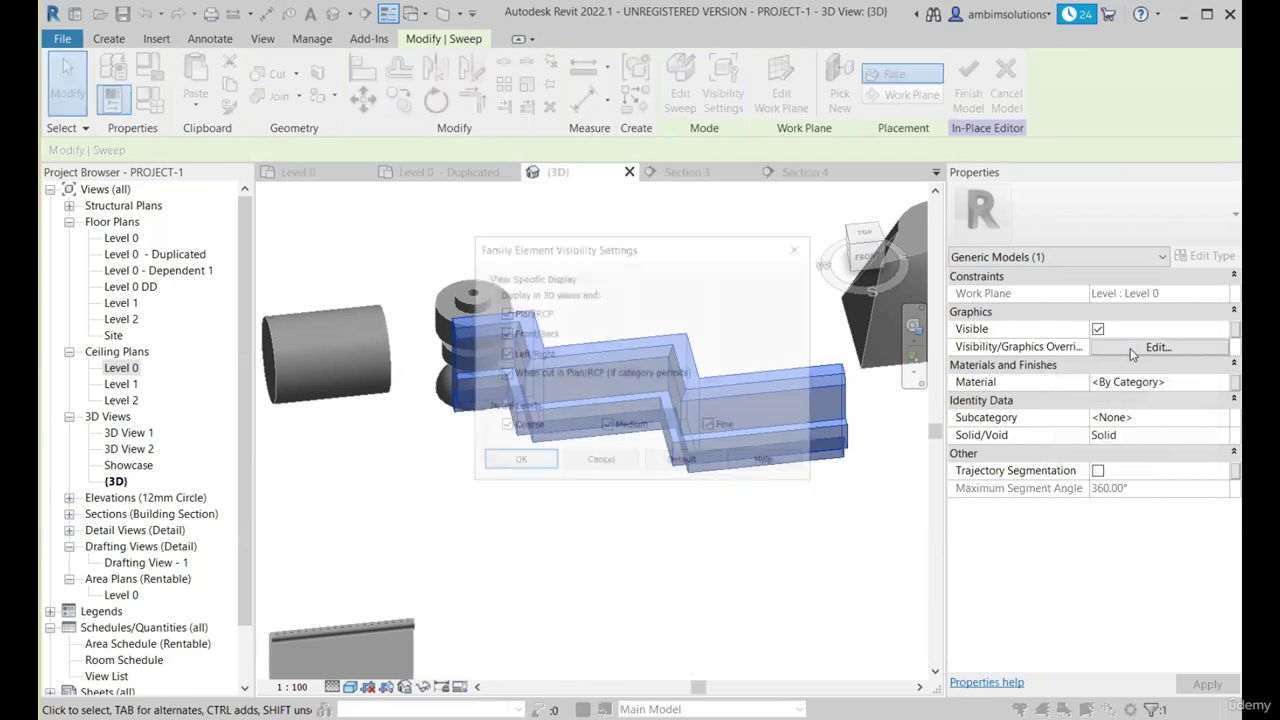
{"action": "left_click_drag", "start_coordinate": [620, 259], "coordinate": [494, 223]}
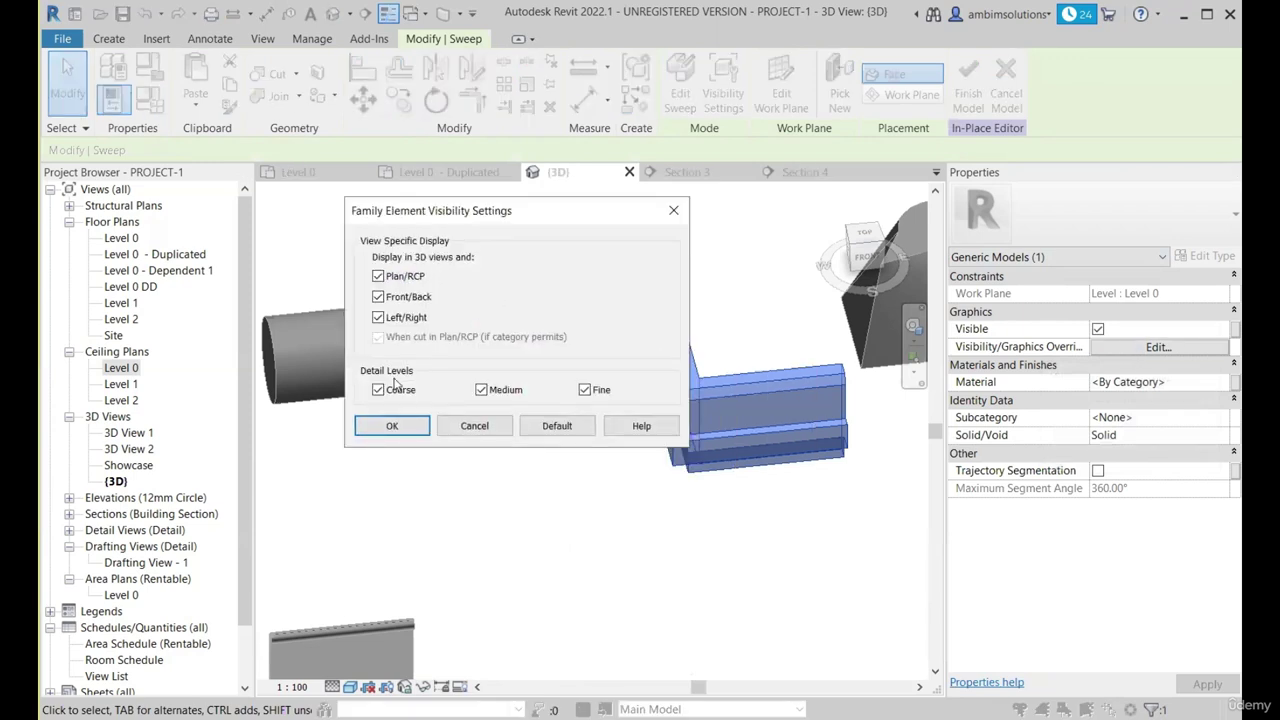
{"action": "left_click_drag", "start_coordinate": [308, 211], "coordinate": [316, 214]}
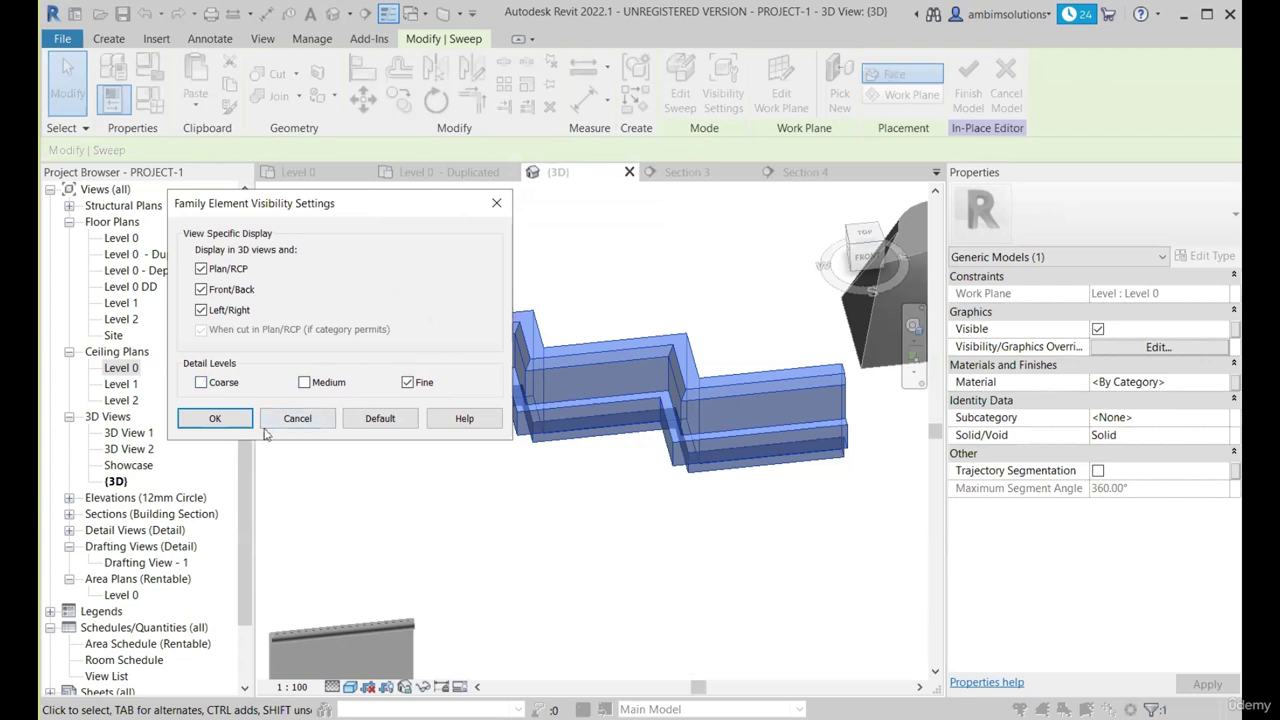
{"action": "left_click", "coordinate": [215, 419]}
{"action": "left_click", "coordinate": [763, 465]}
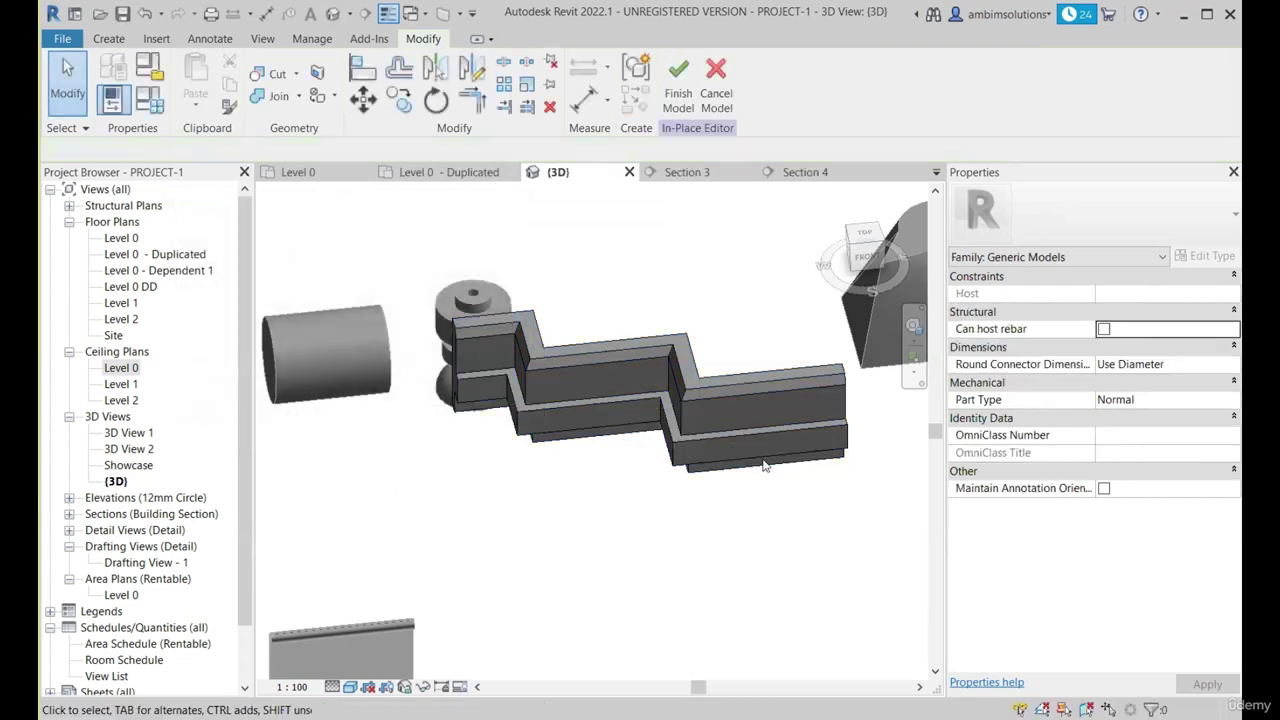
{"action": "left_click", "coordinate": [679, 100]}
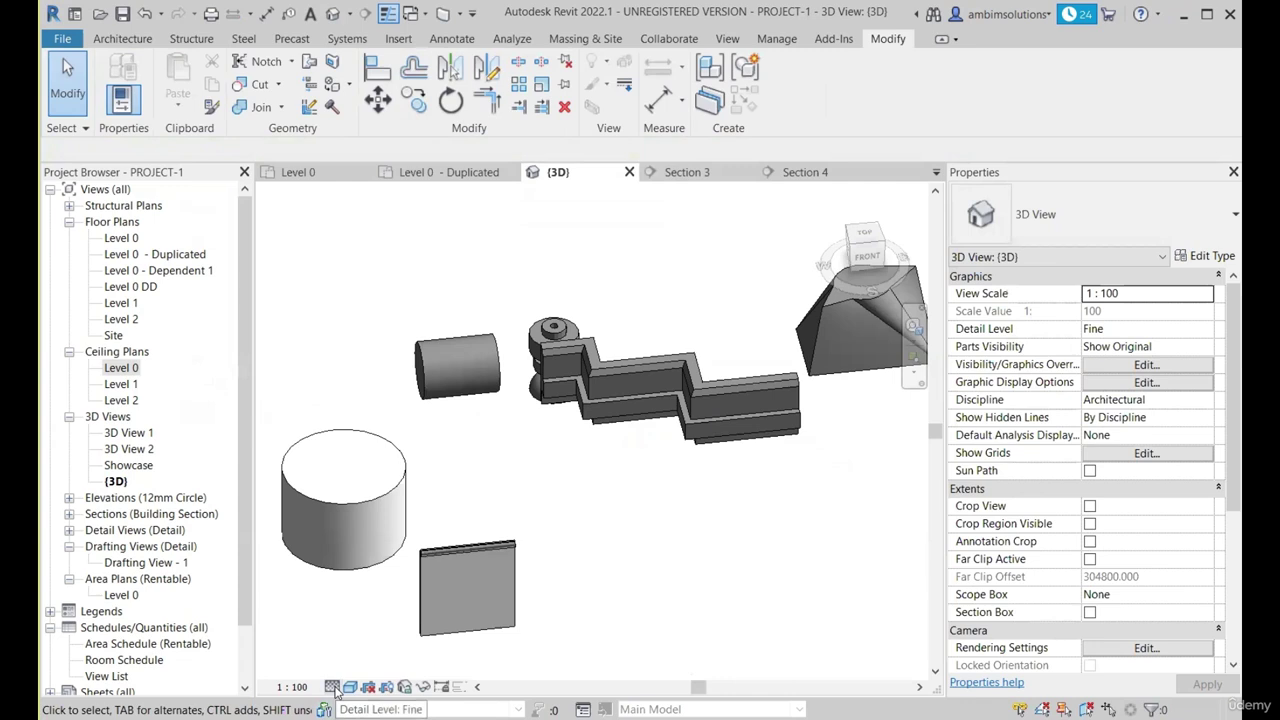
Check the moulding's visibility by switching the 3D view's detail level to Coarse and back to Fine.
{"action": "left_click", "coordinate": [331, 687]}
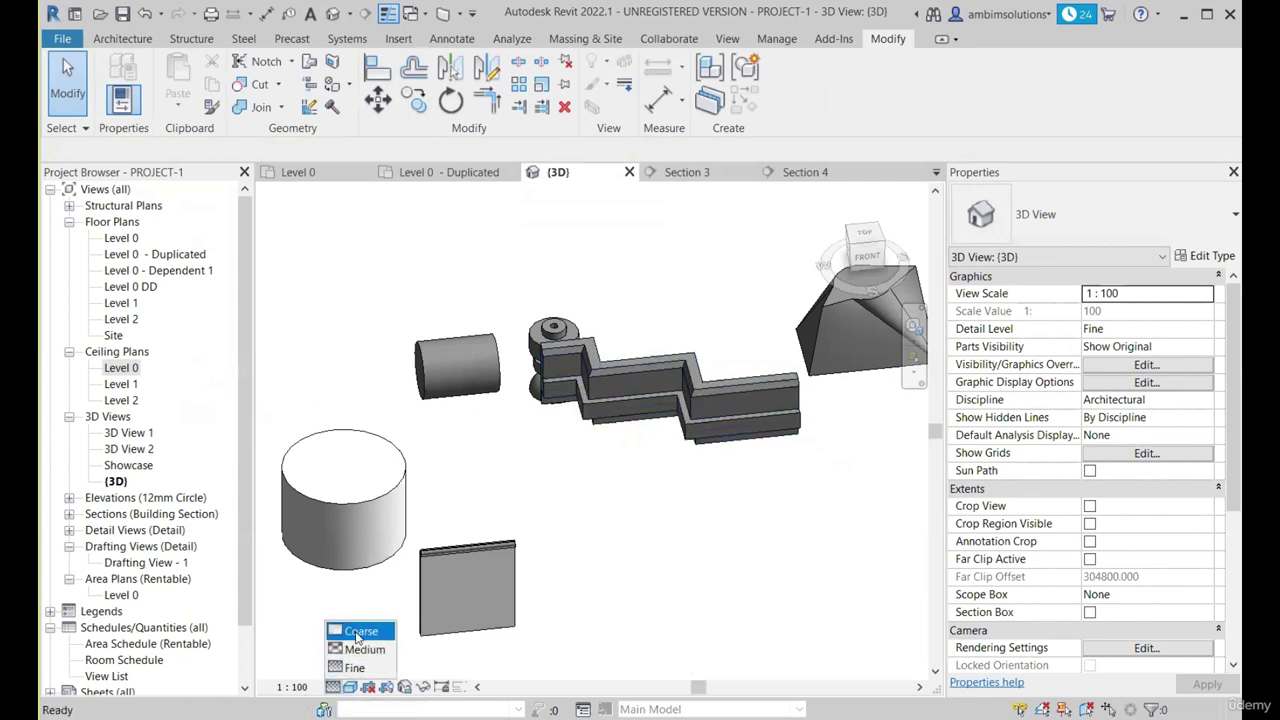
{"action": "left_click", "coordinate": [352, 627]}
{"action": "scroll", "coordinate": [646, 452], "scroll_direction": "up", "scroll_amount": 1}
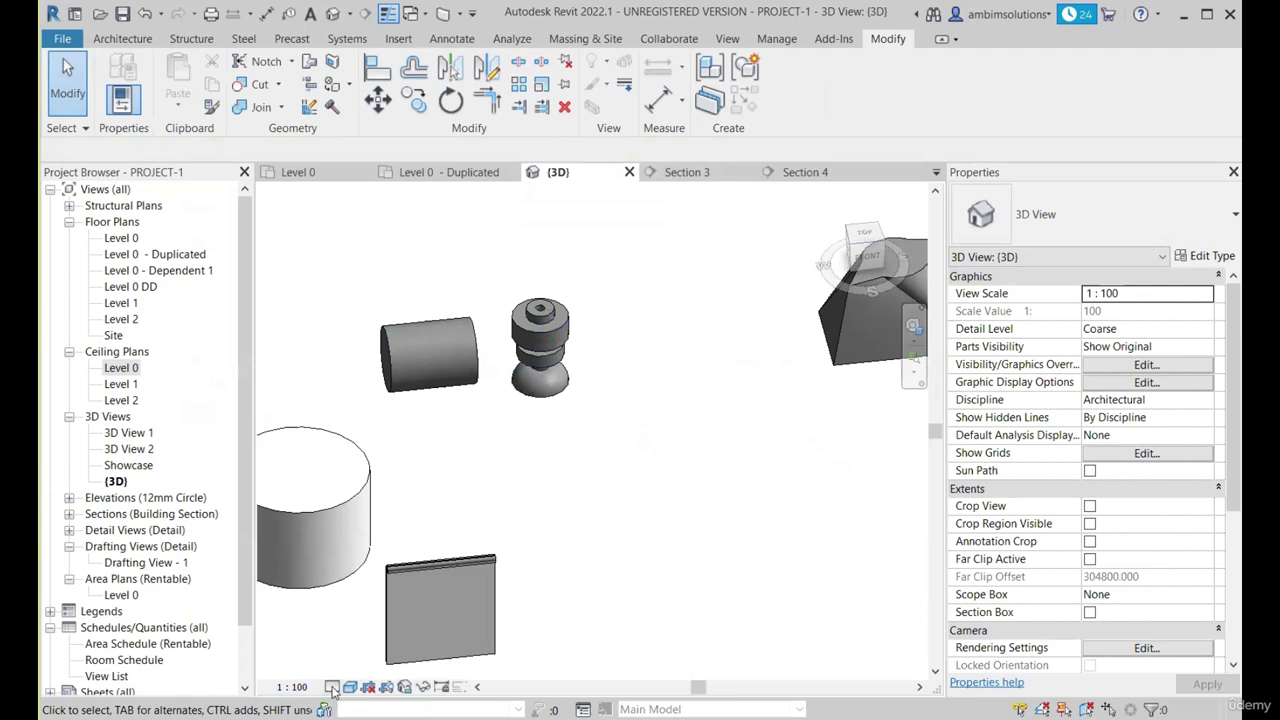
{"action": "left_click", "coordinate": [332, 688]}
{"action": "left_click", "coordinate": [352, 668]}
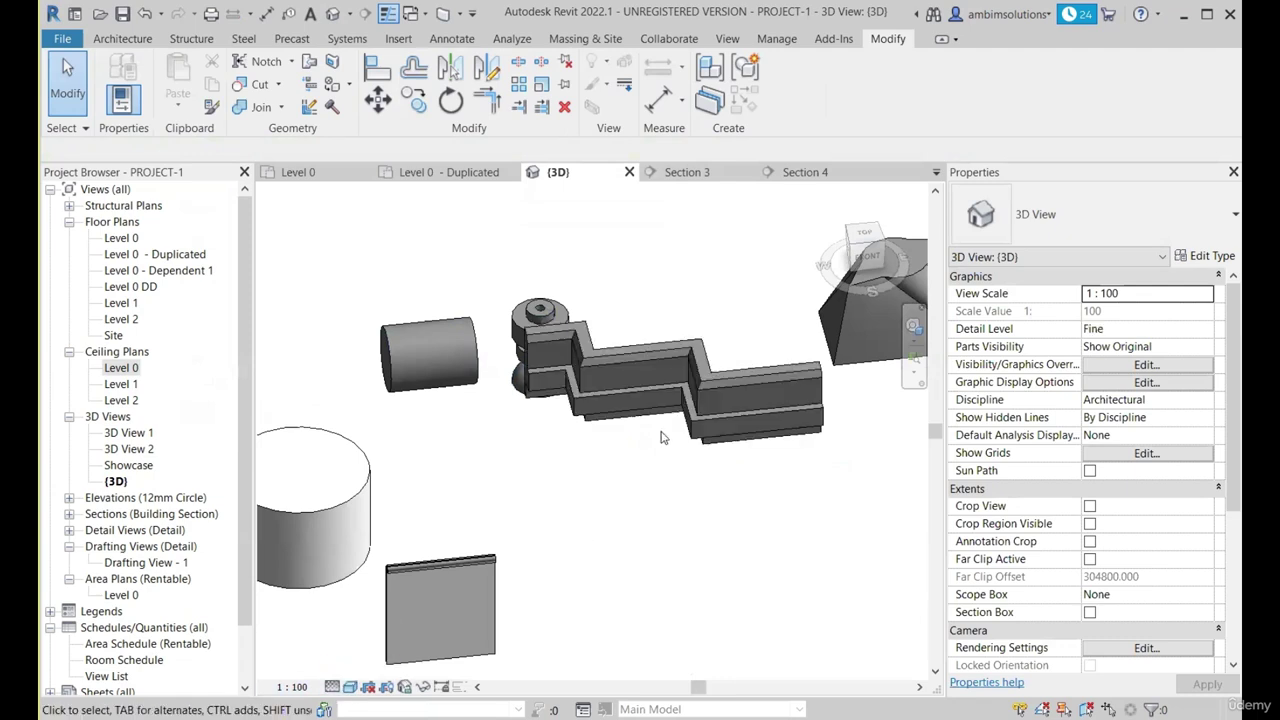
Reopen the stepped zigzag moulding for in-place editing and select its sweep.
{"action": "left_click", "coordinate": [746, 408]}
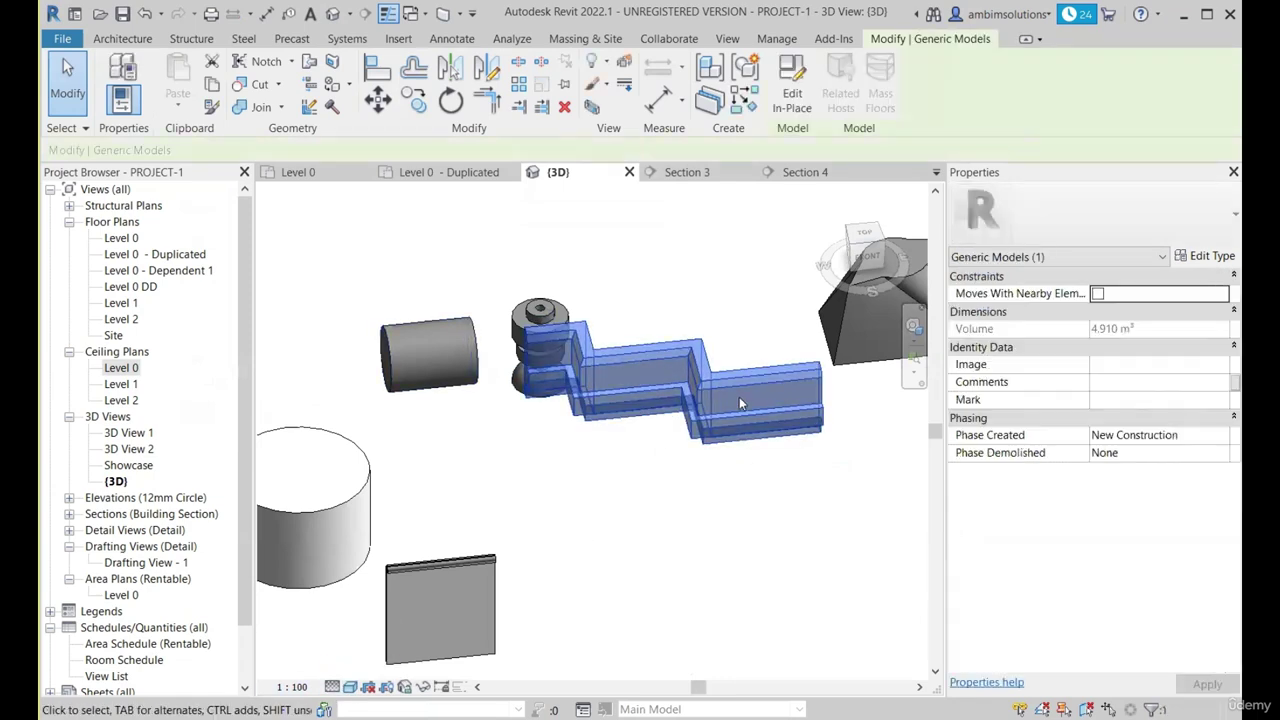
{"action": "left_click", "coordinate": [726, 501]}
{"action": "scroll", "coordinate": [715, 408], "scroll_direction": "up", "scroll_amount": 2}
{"action": "left_click", "coordinate": [726, 388]}
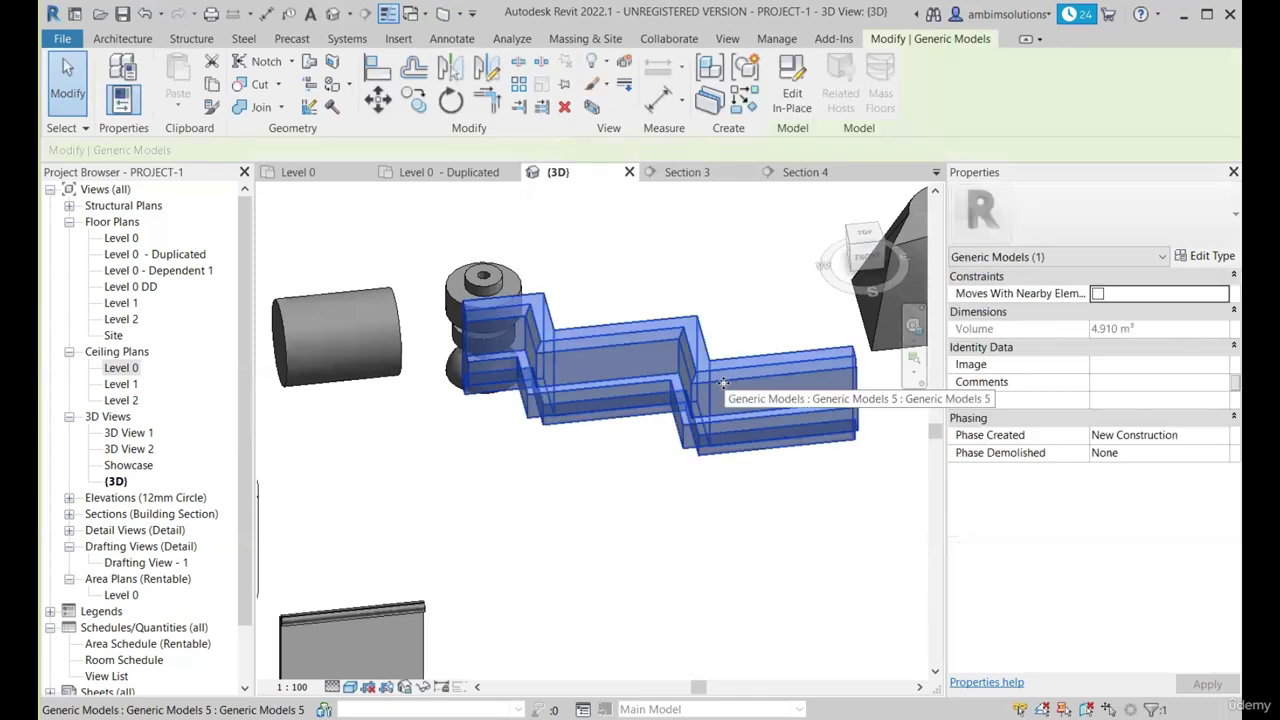
{"action": "left_click", "coordinate": [792, 93]}
{"action": "left_click", "coordinate": [728, 377]}
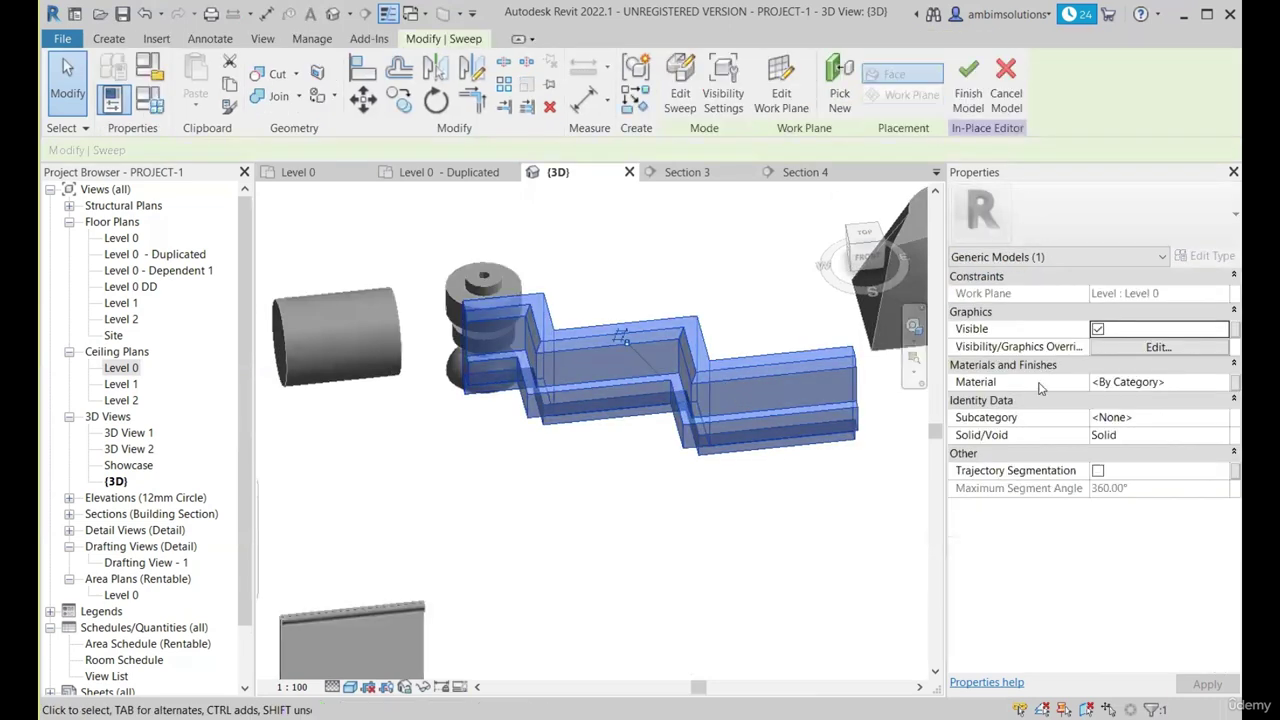
Enable the Coarse and Medium detail levels in the sweep's visibility settings and finish the in-place model.
{"action": "left_click", "coordinate": [1134, 350]}
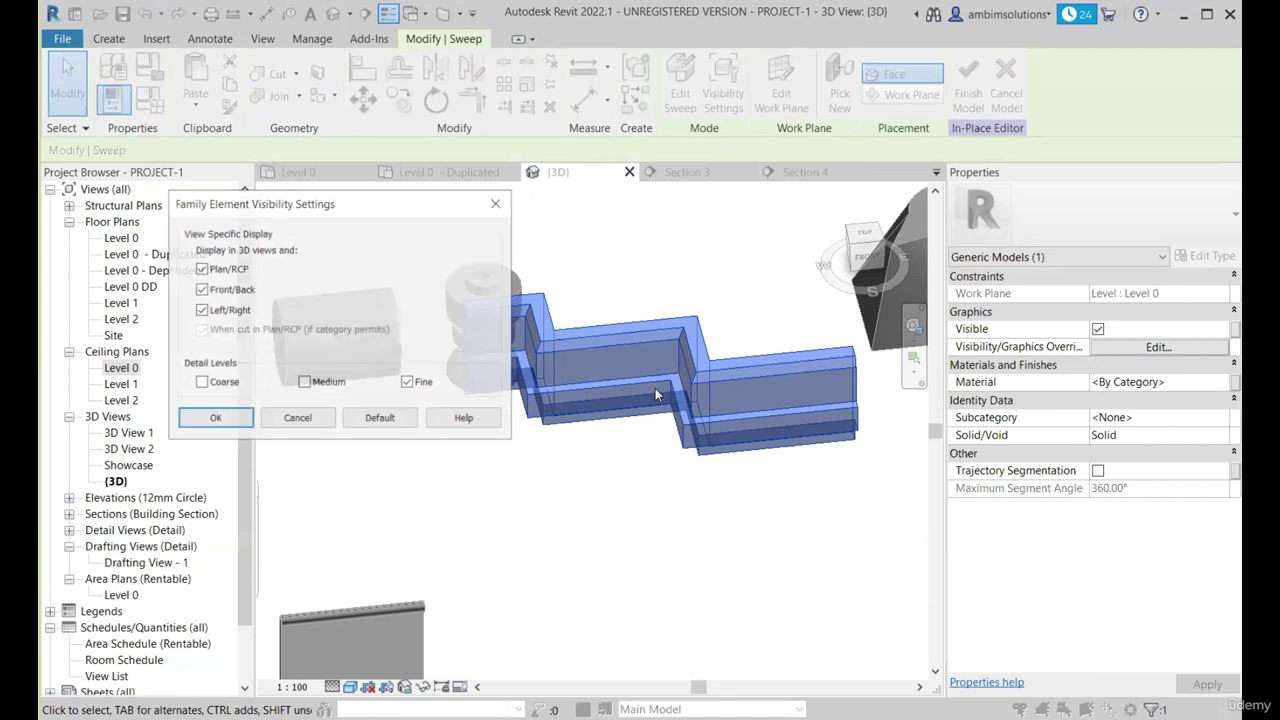
{"action": "left_click", "coordinate": [305, 383]}
{"action": "left_click", "coordinate": [205, 383]}
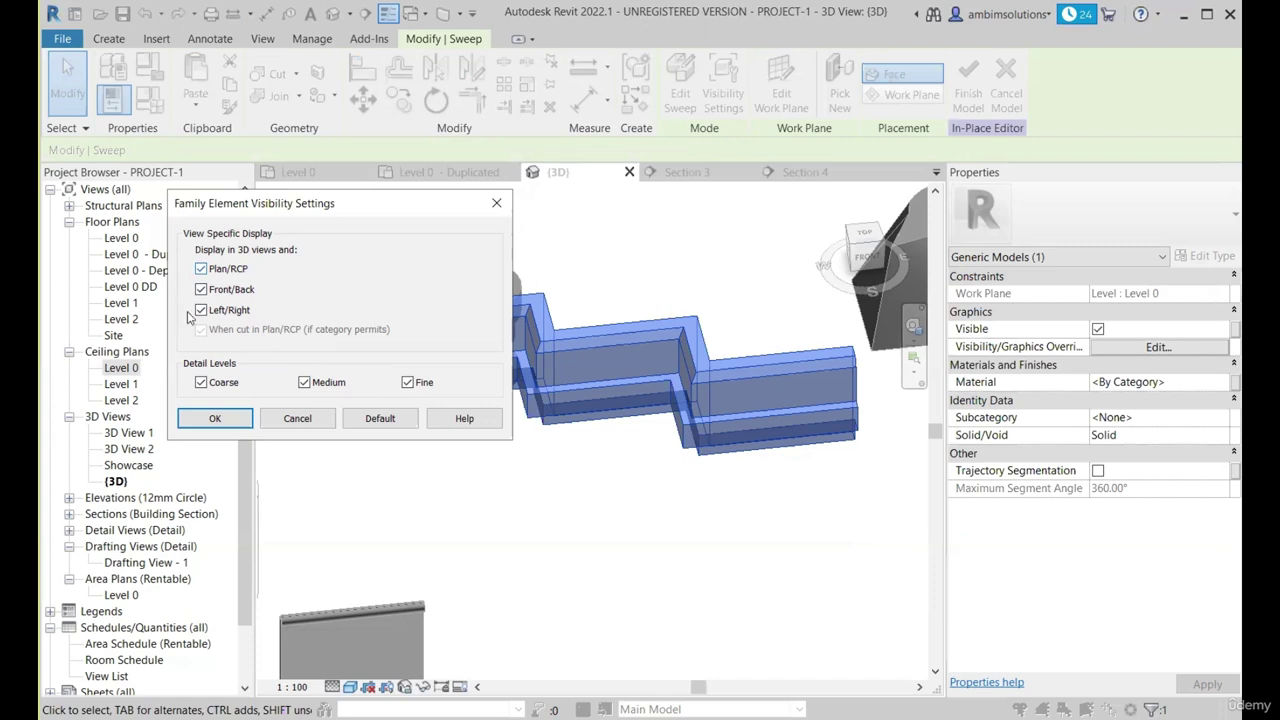
{"action": "left_click", "coordinate": [233, 420]}
{"action": "left_click", "coordinate": [968, 80]}
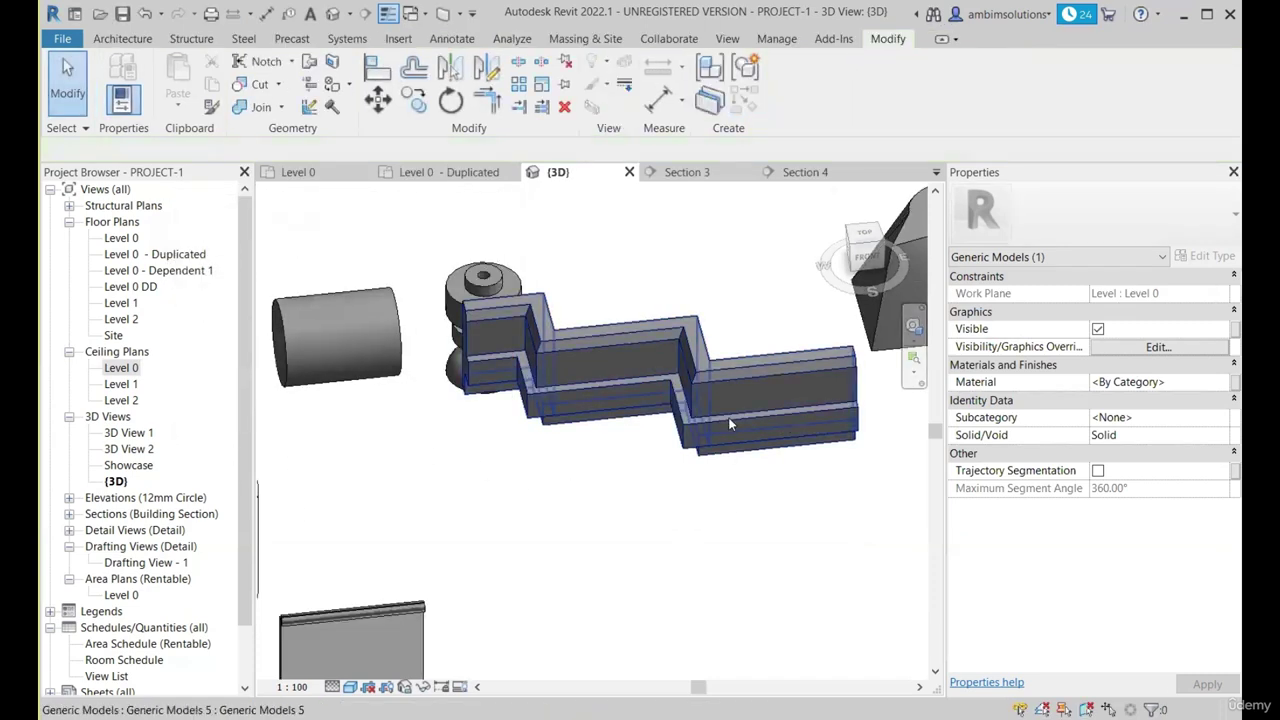
Set the 3D view's detail level to Coarse with nothing selected.
{"action": "key", "text": "Escape"}
{"action": "left_click", "coordinate": [333, 687]}
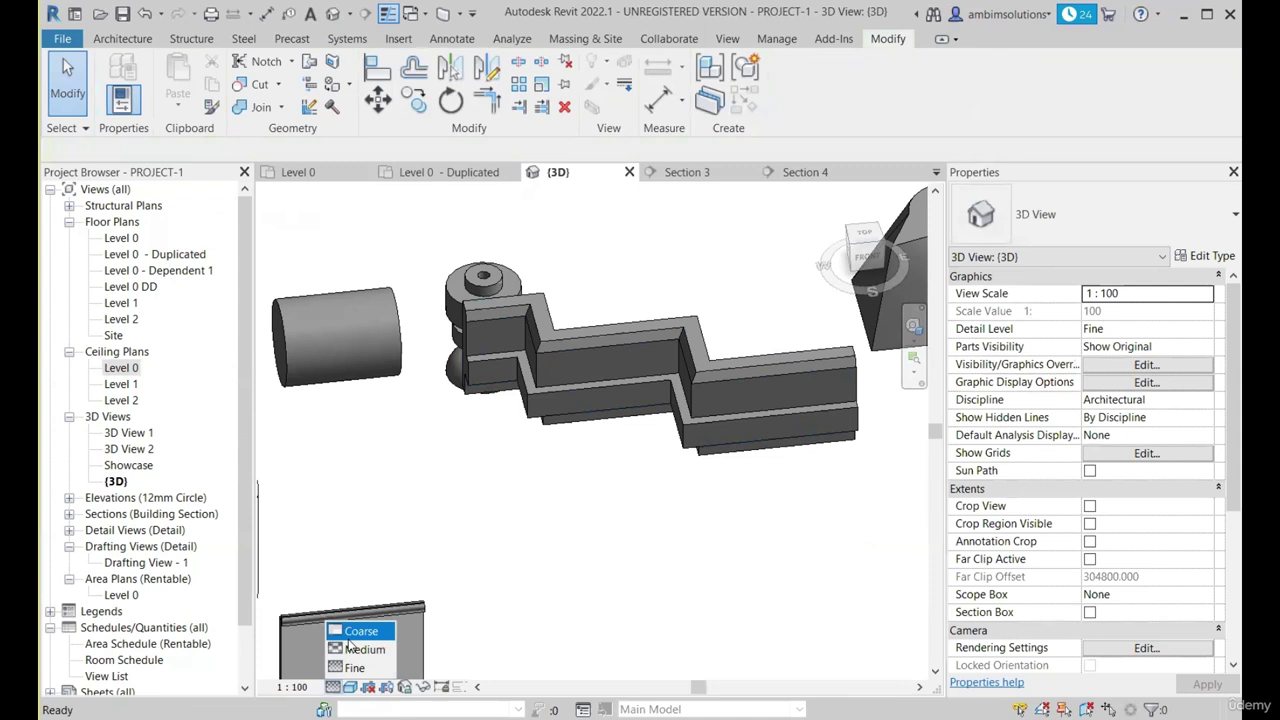
{"action": "left_click", "coordinate": [358, 631]}
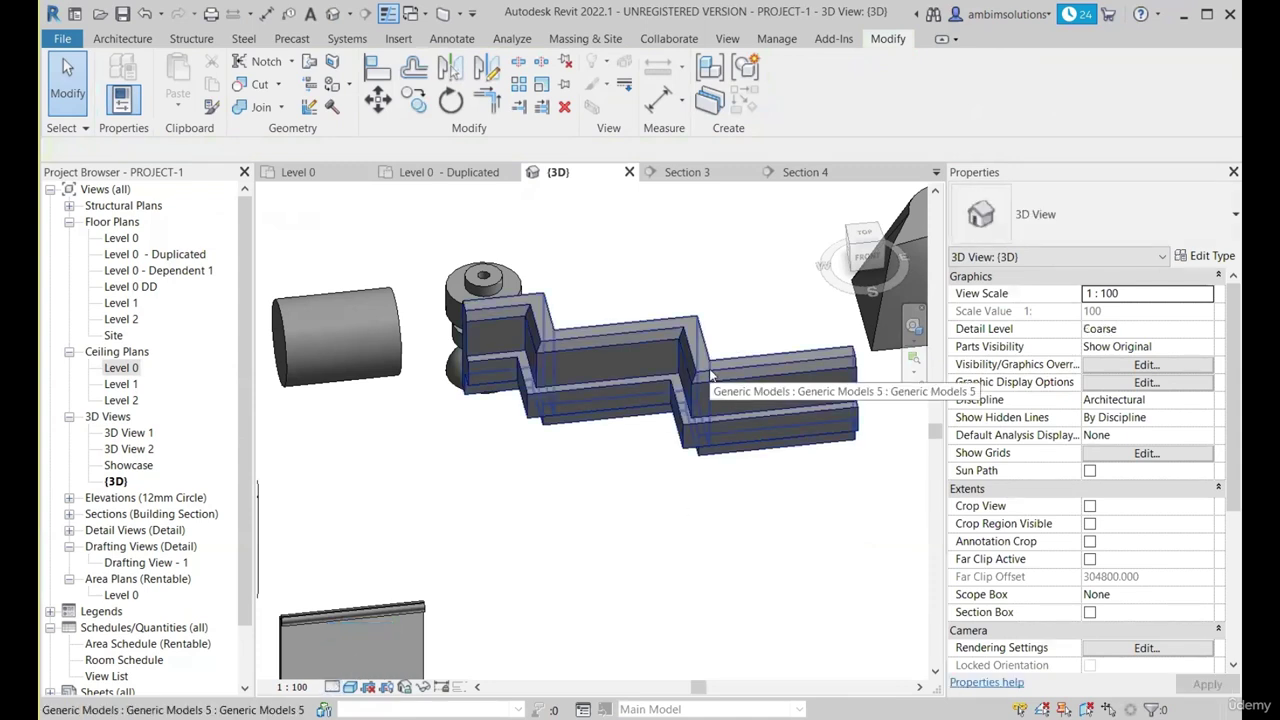
Examine the zigzag moulding and the surrounding in-place models in the 3D view at Coarse detail.
{"action": "scroll", "coordinate": [630, 312], "scroll_direction": "down", "scroll_amount": 4}
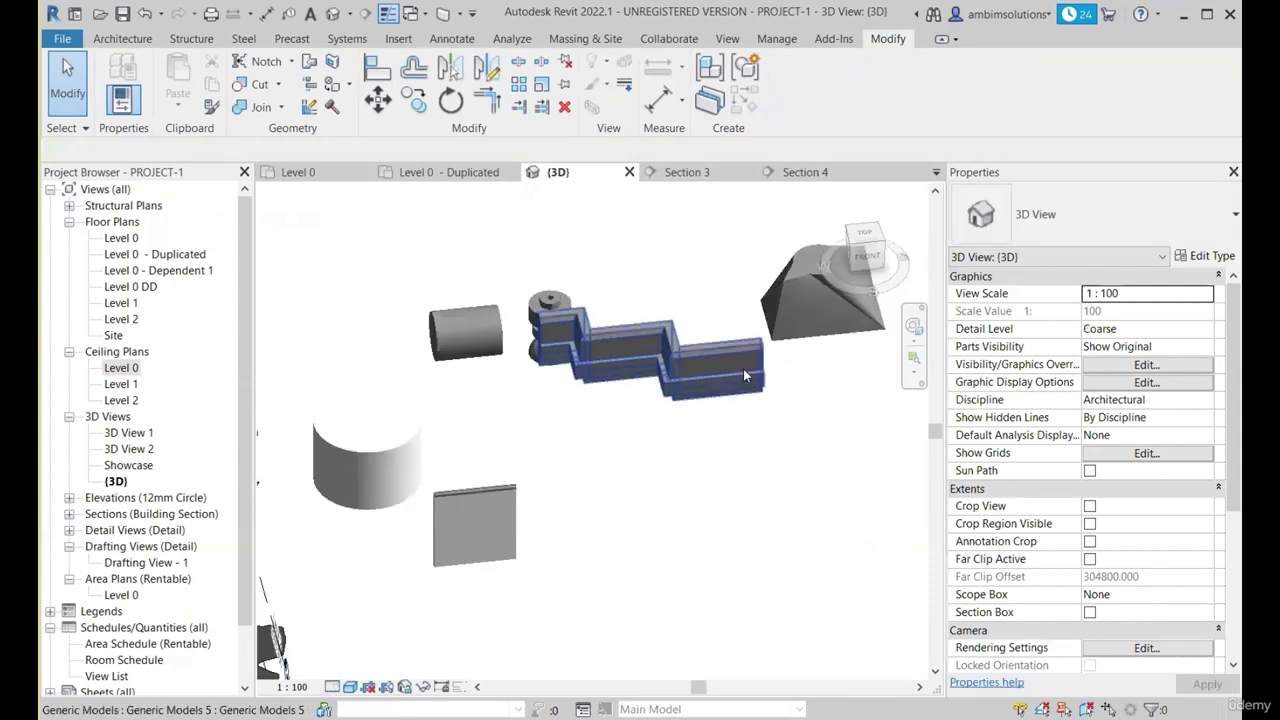
{"action": "scroll", "coordinate": [752, 400], "scroll_direction": "down", "scroll_amount": 4}
{"action": "middle_click_drag", "start_coordinate": [672, 355], "coordinate": [530, 361]}
{"action": "scroll", "coordinate": [530, 361], "scroll_direction": "up", "scroll_amount": 1}
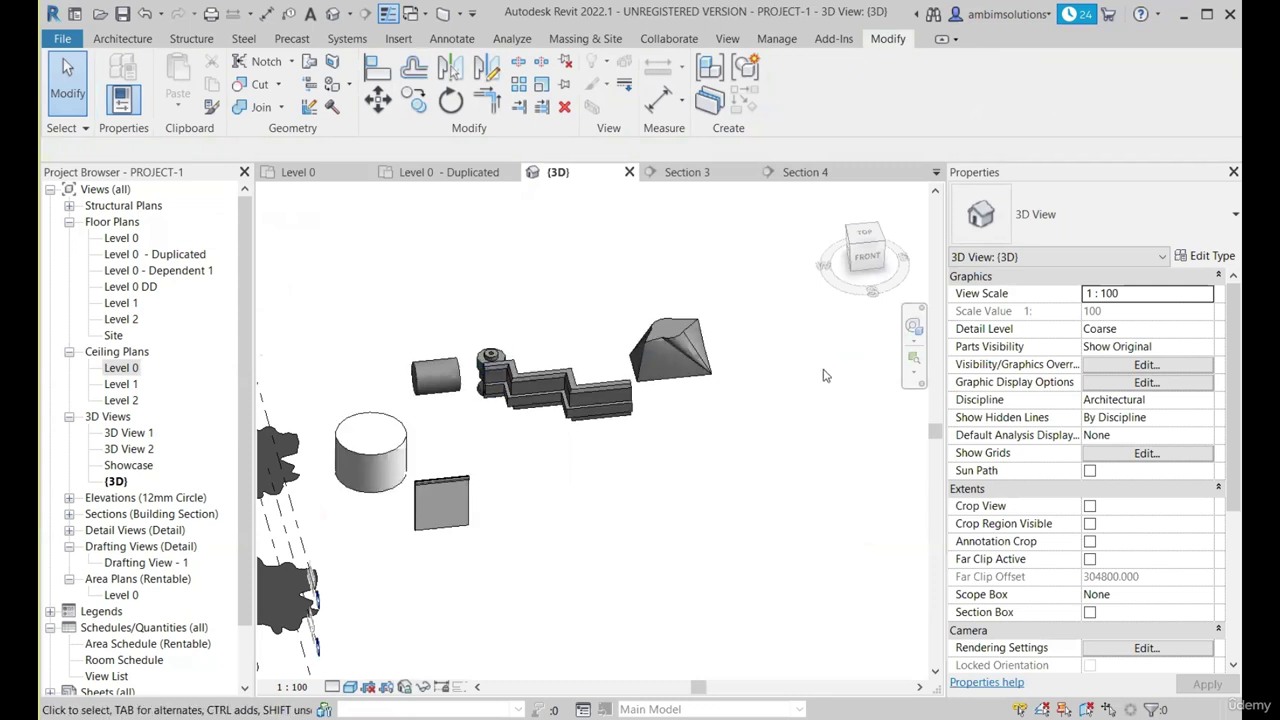
{"action": "left_click", "coordinate": [620, 405]}
{"action": "scroll", "coordinate": [750, 372], "scroll_direction": "up", "scroll_amount": 1}
{"action": "scroll", "coordinate": [785, 388], "scroll_direction": "down", "scroll_amount": 1}
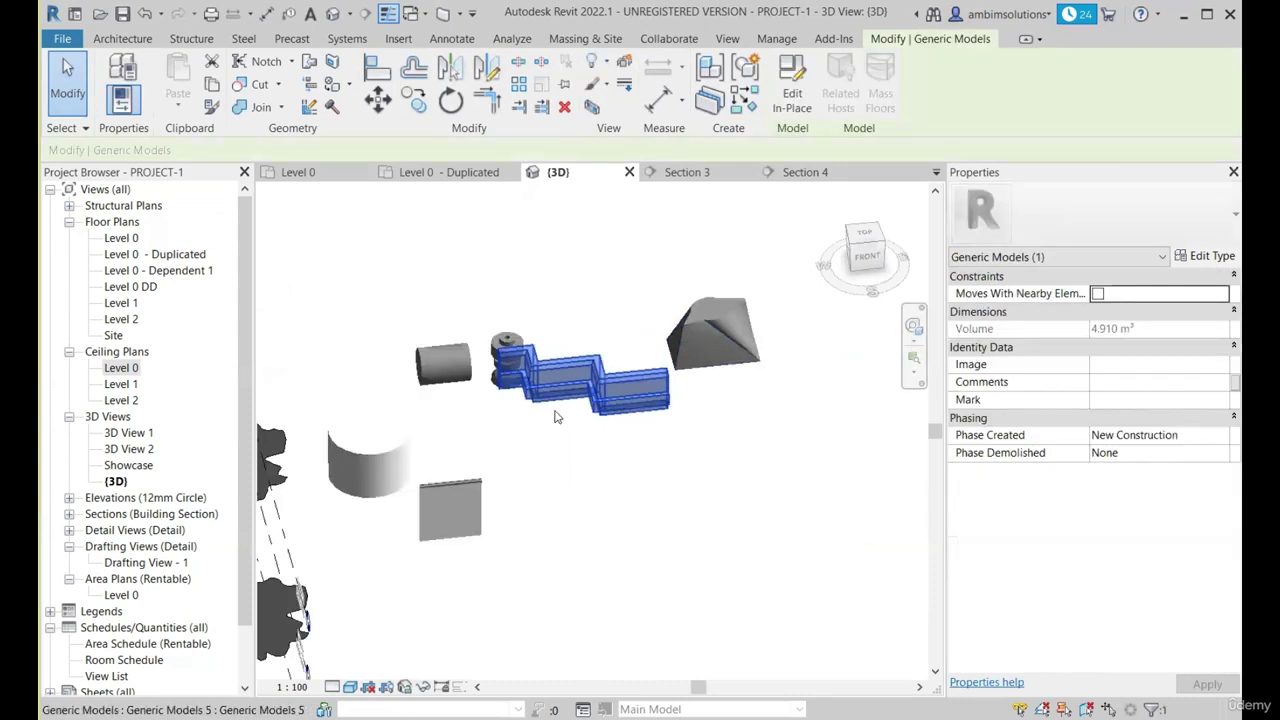
{"action": "scroll", "coordinate": [562, 413], "scroll_direction": "up", "scroll_amount": 2}
{"action": "scroll", "coordinate": [695, 338], "scroll_direction": "down", "scroll_amount": 1}
{"action": "scroll", "coordinate": [583, 370], "scroll_direction": "up", "scroll_amount": 1}
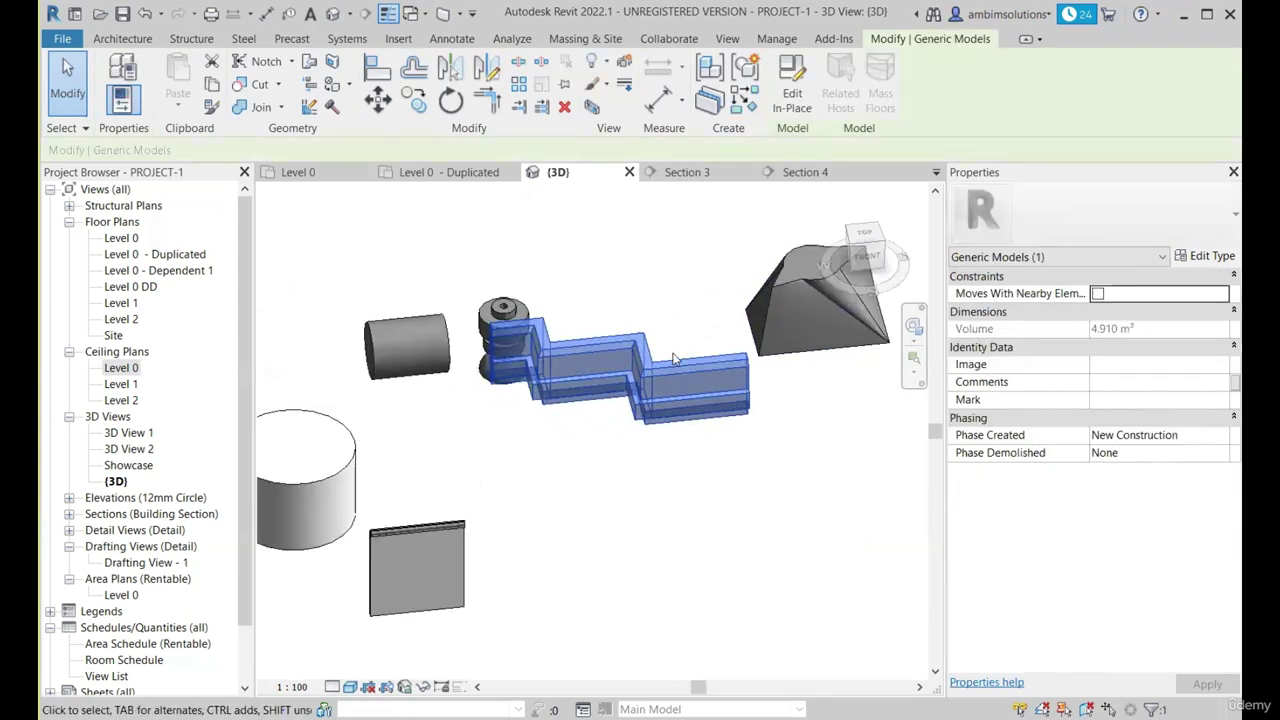
{"action": "left_click", "coordinate": [693, 513]}
{"action": "scroll", "coordinate": [680, 395], "scroll_direction": "down", "scroll_amount": 2}
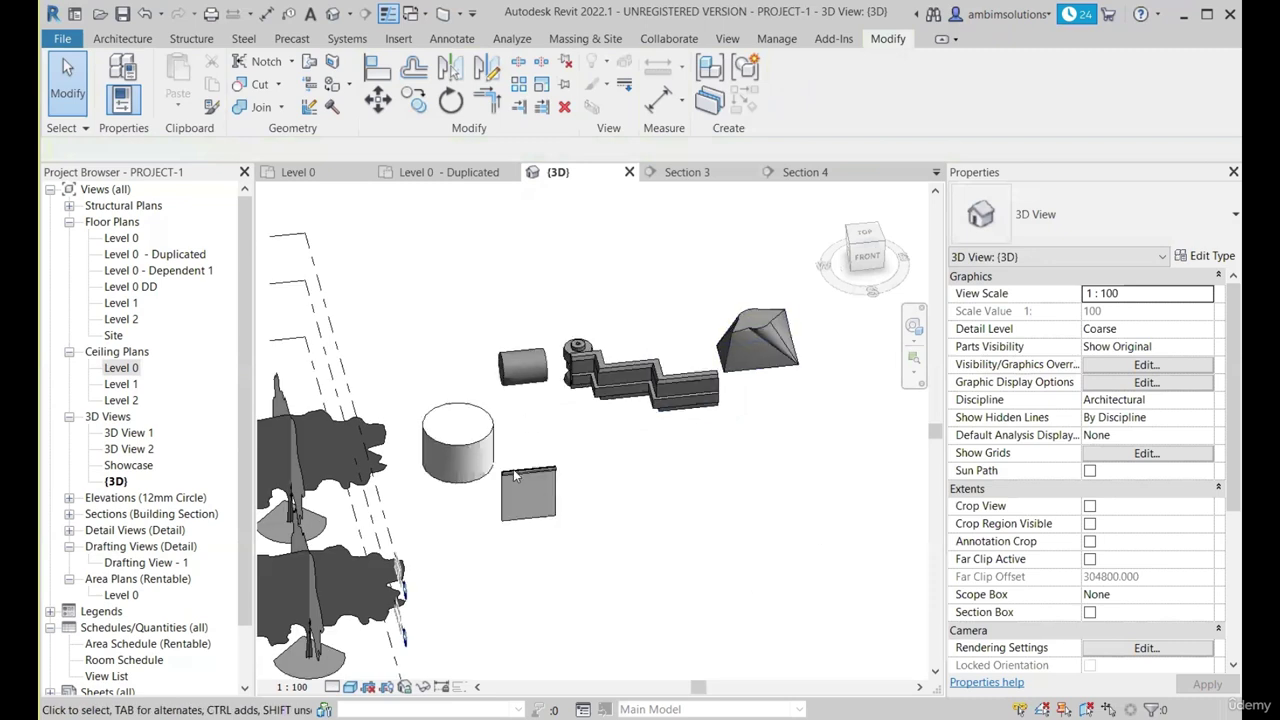